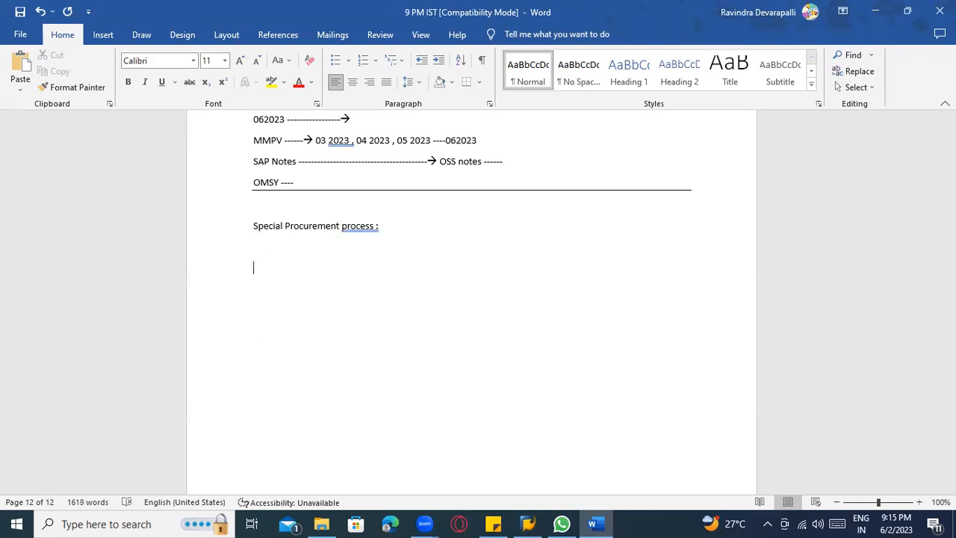
Accept the grammar correction "process:" in the Special Procurement heading, and make the heading words bold and underlined.
right_click(365, 226)
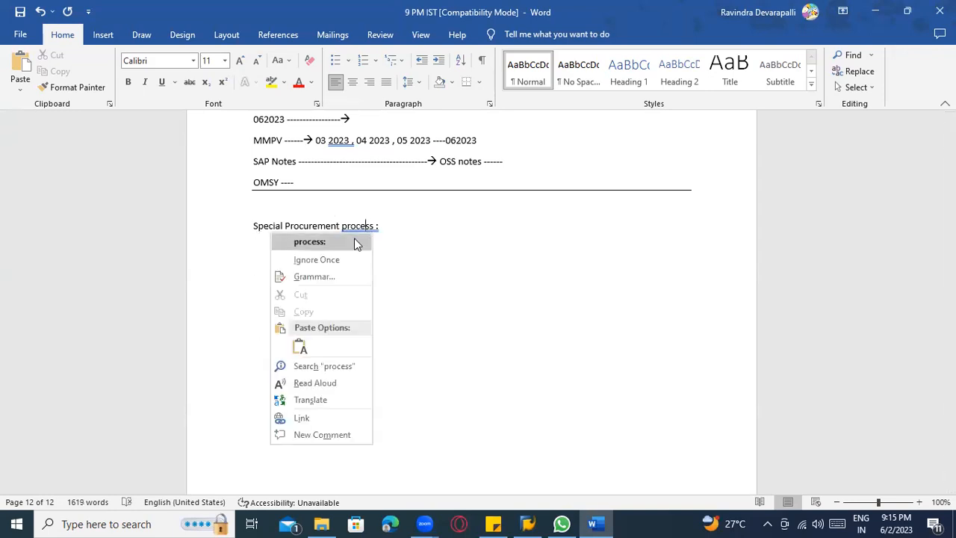
click(354, 241)
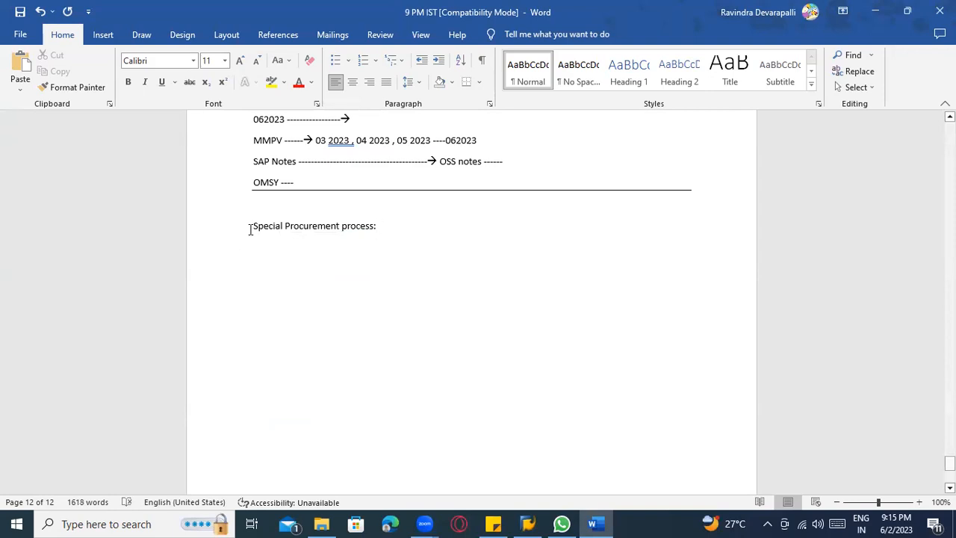
drag(252, 226, 357, 231)
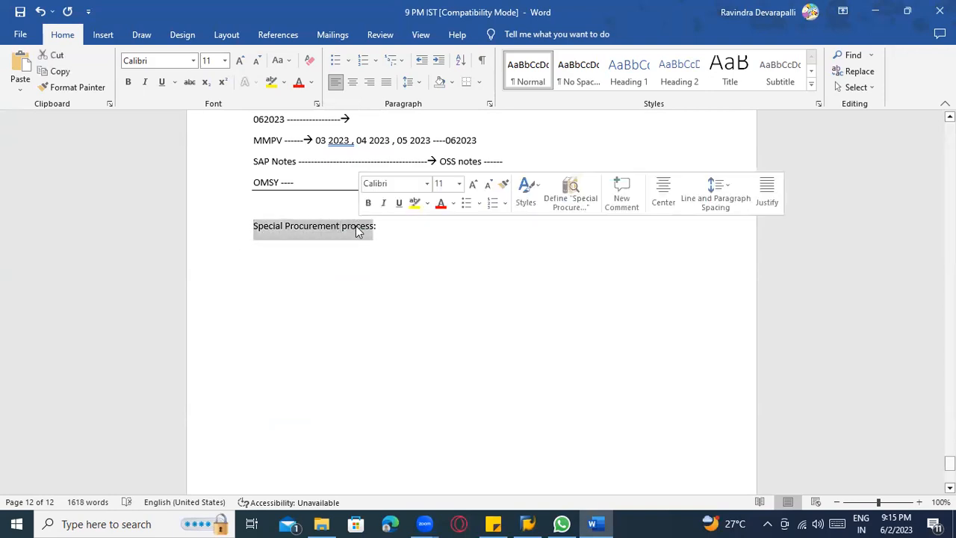
key(ctrl+b)
key(ctrl+u)
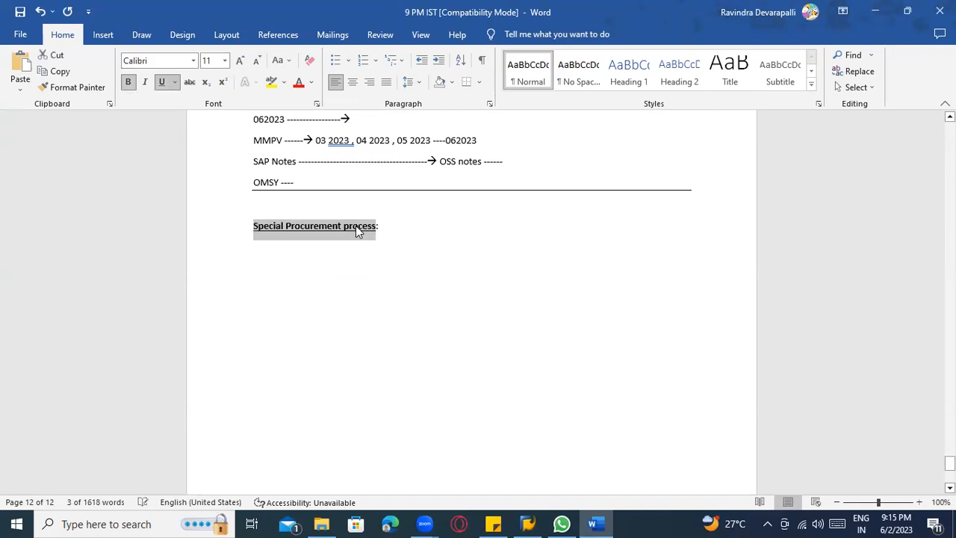
click(292, 259)
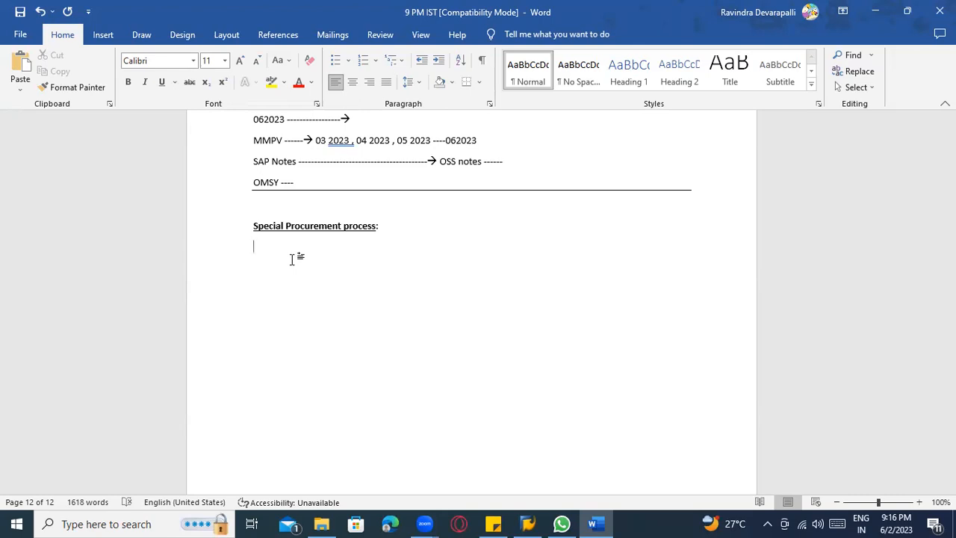
Add the numbered list item "1) Third Party Procurement" below the heading, and end the list with blank lines after it.
scroll(798, 290, up, 6)
scroll(597, 292, down, 7)
click(275, 232)
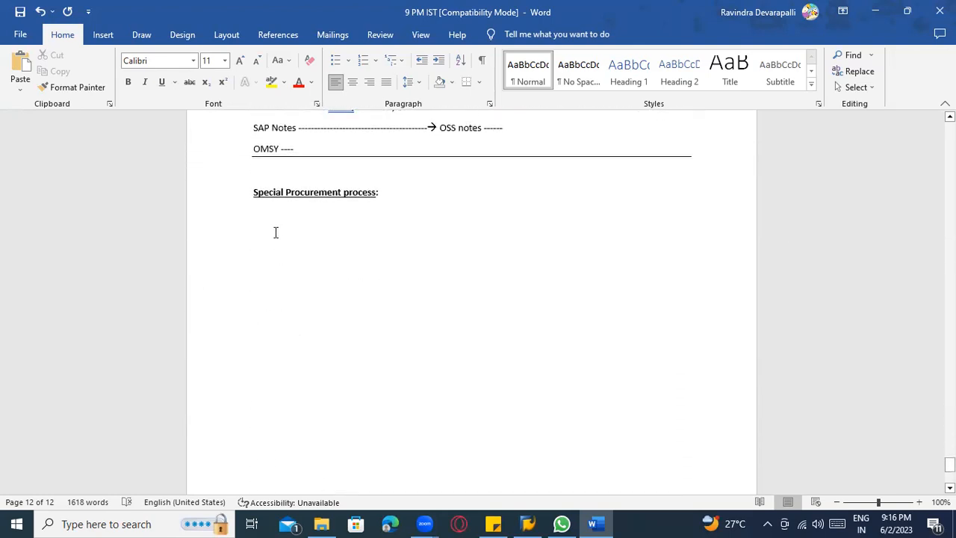
text(1))
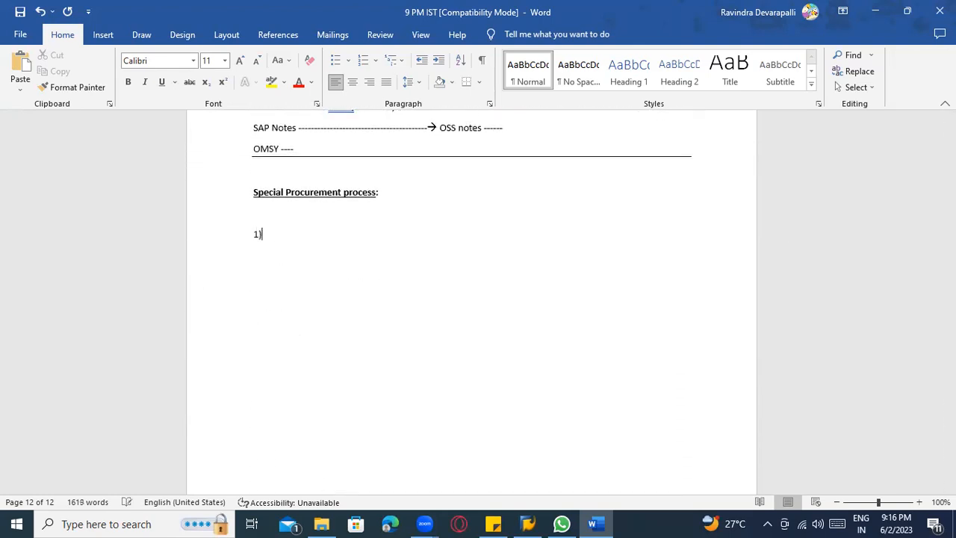
text( Third)
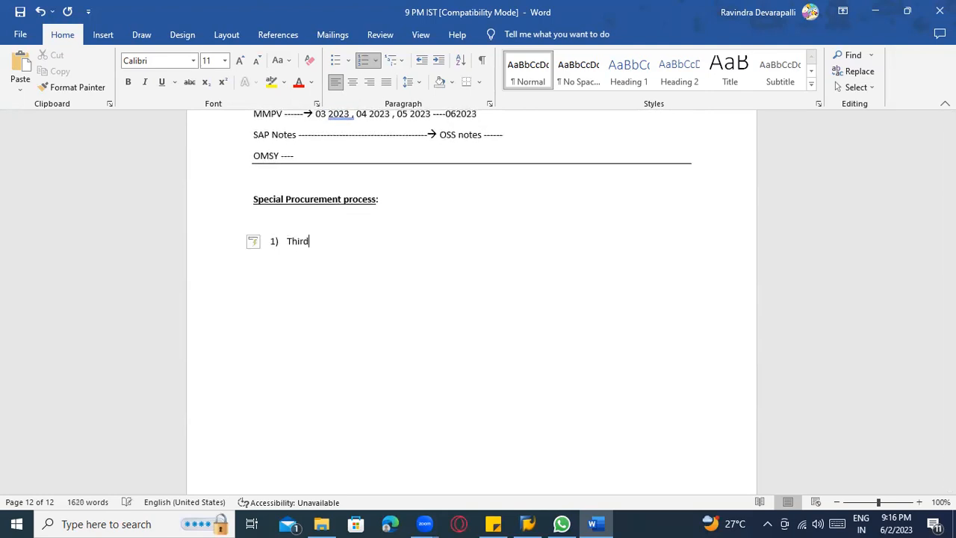
text( Party Procurement)
key(Return)
key(Return)
key(Return)
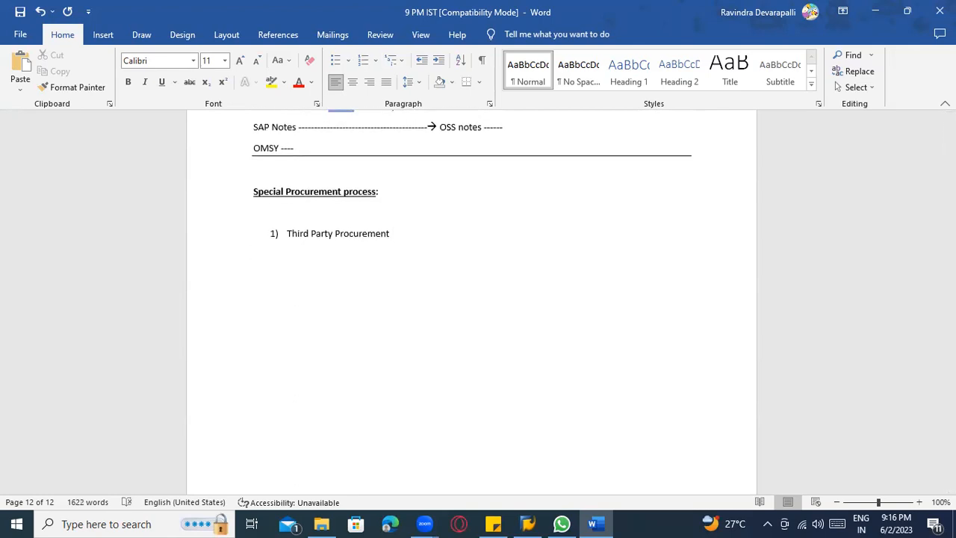
click(179, 36)
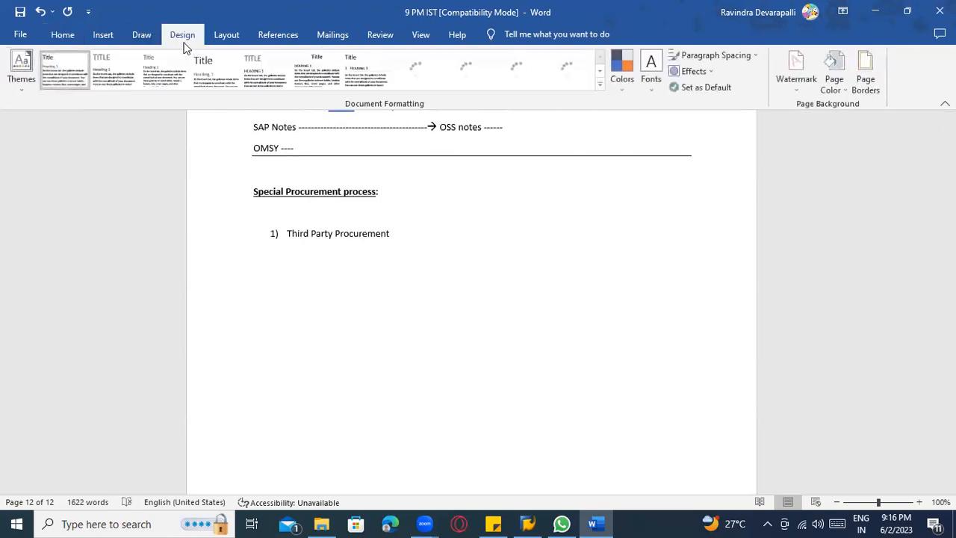
click(142, 34)
click(102, 35)
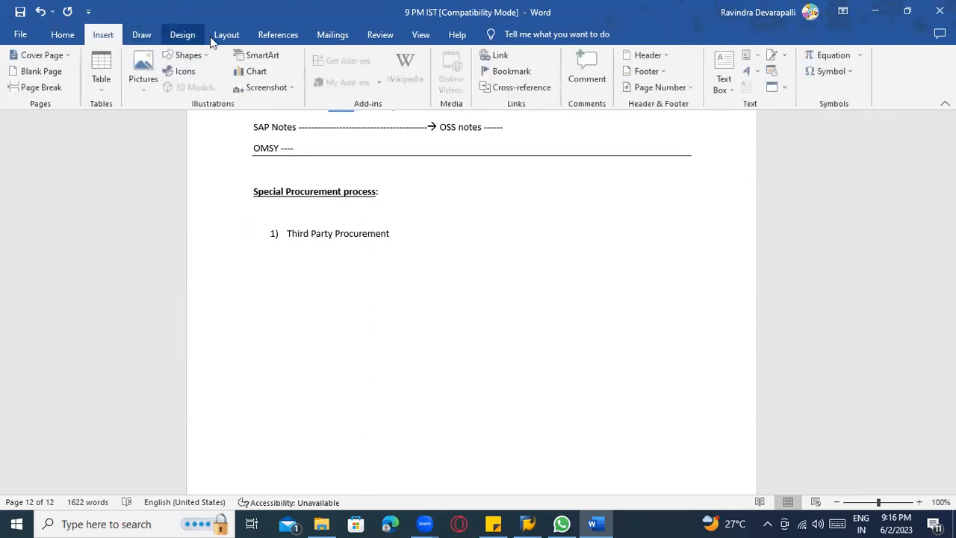
click(187, 36)
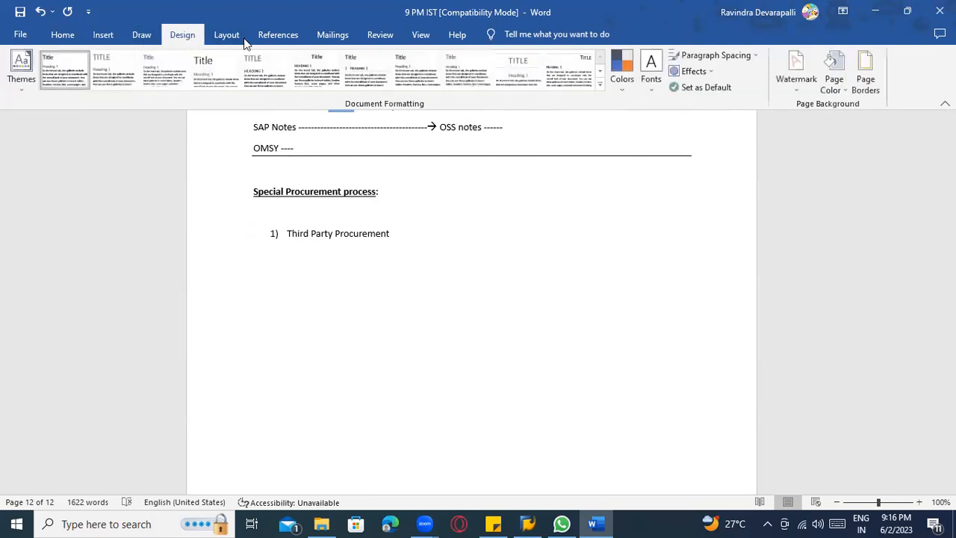
click(65, 35)
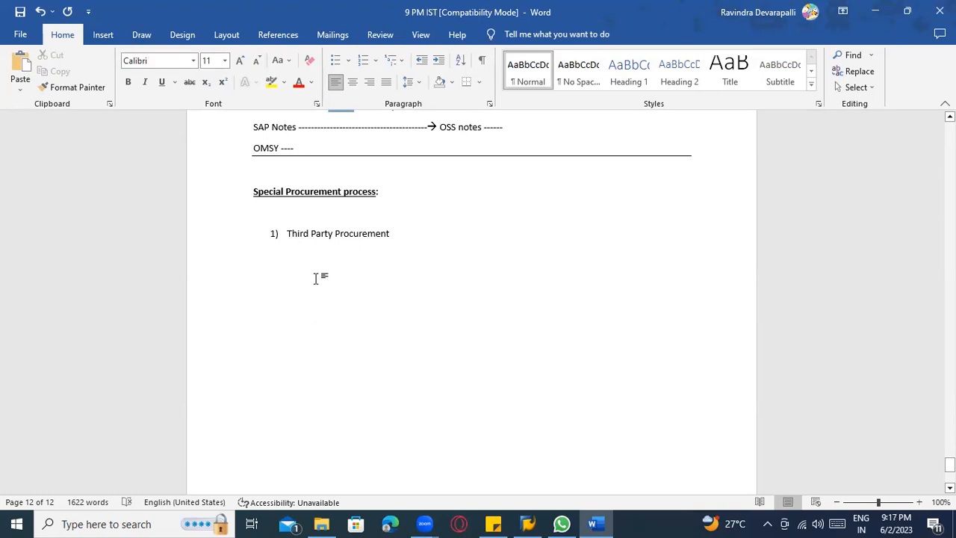
click(180, 37)
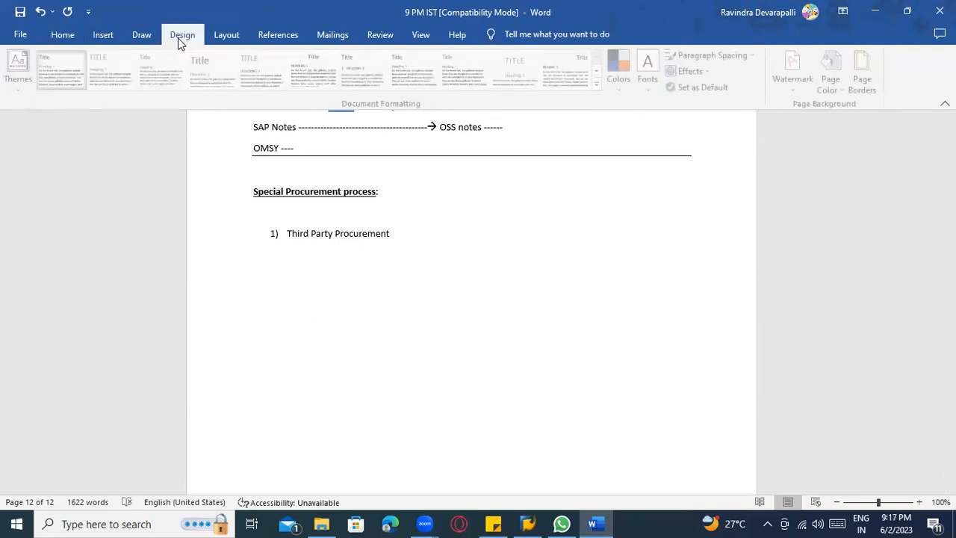
click(224, 35)
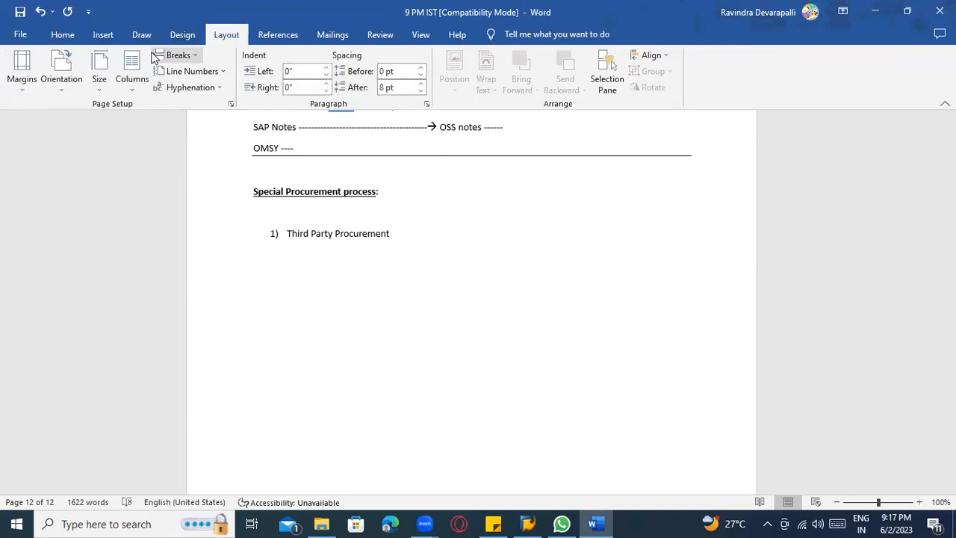
click(276, 35)
click(331, 35)
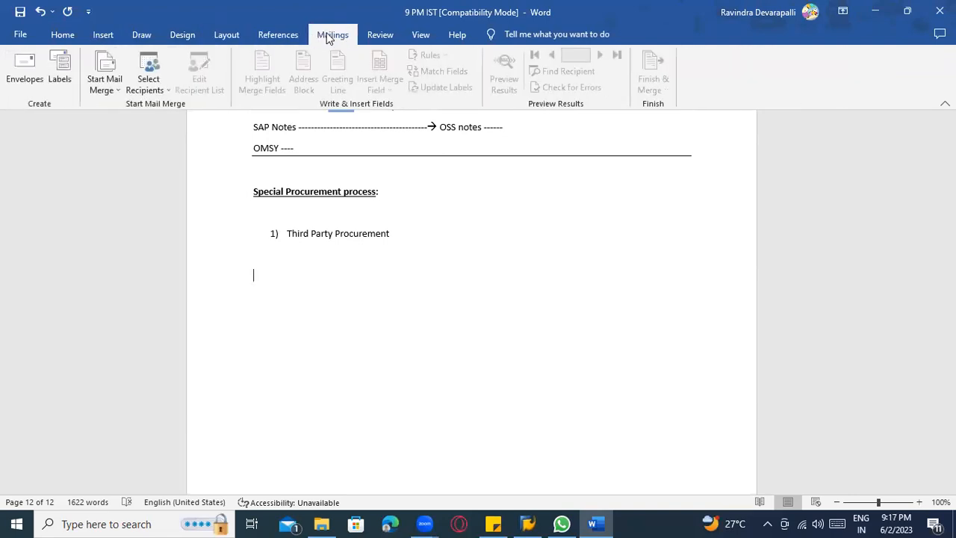
click(377, 35)
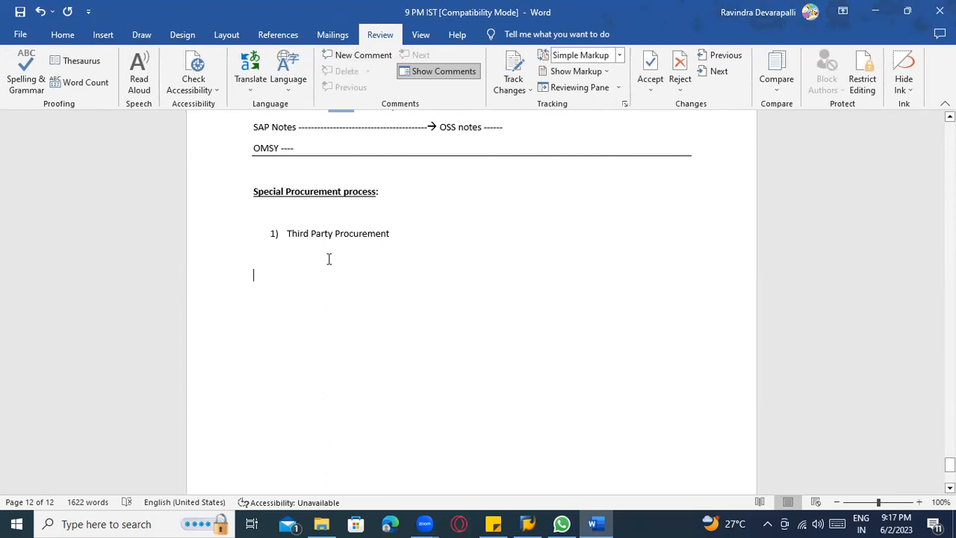
Write "Procedure :" below the list item, followed on a new line by "Step 1: Creating Sales order/ customer order".
text(Proc)
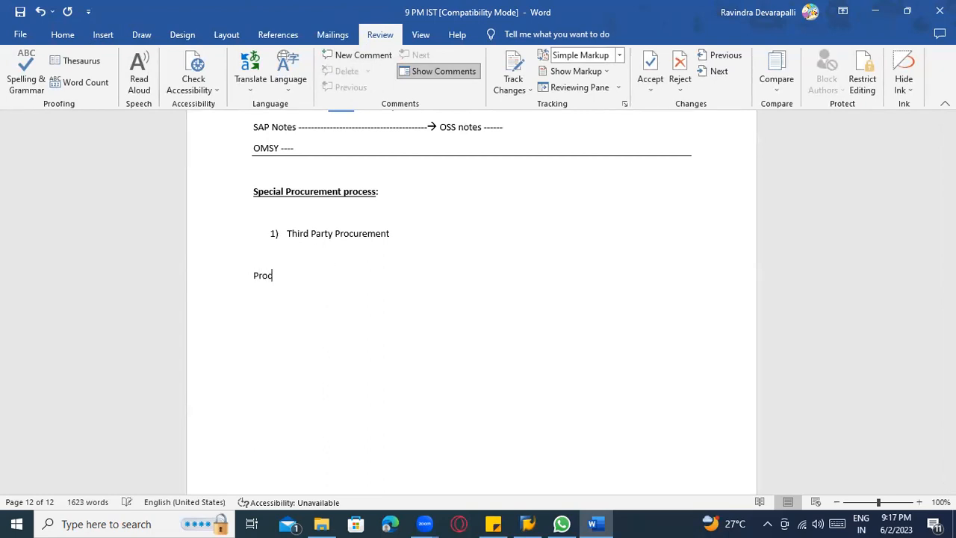
text(edure :)
key(Return)
text(STEp 1: Creating SO)
key(BackSpace)
text(als)
key(BackSpace)
text(es orde)
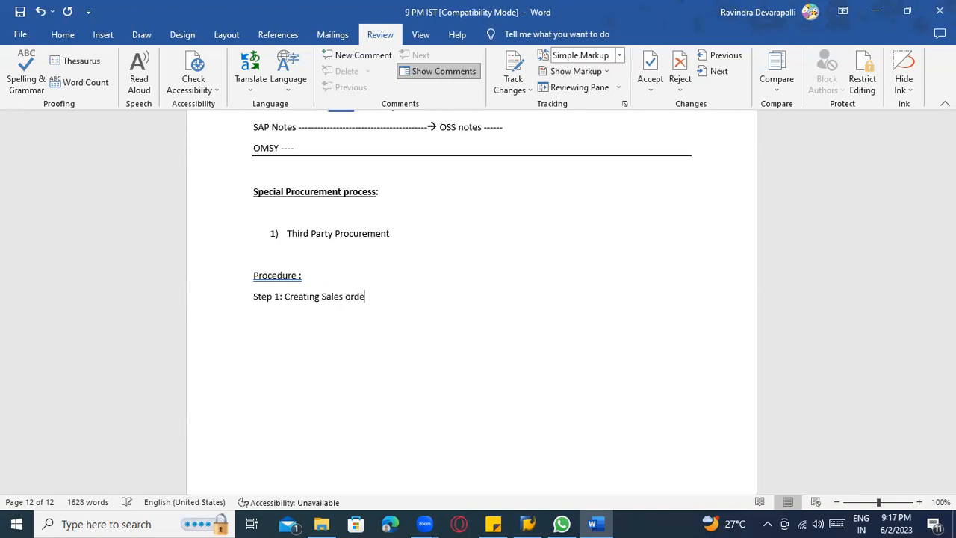
text(r/ customer order --------)
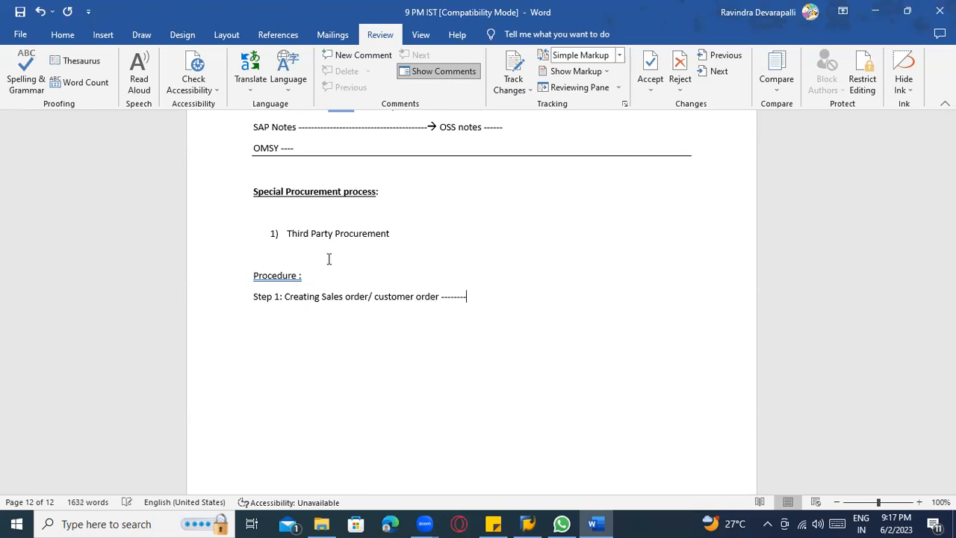
text(> SD consultant)
Append a dashed arrow and "SD consultant" to the Step 1 line, and begin a new line.
key(Return)
Write "Step 2: Check the PR created in back ground" below Step 1, ending with a dashed arrow.
text(Step 2)
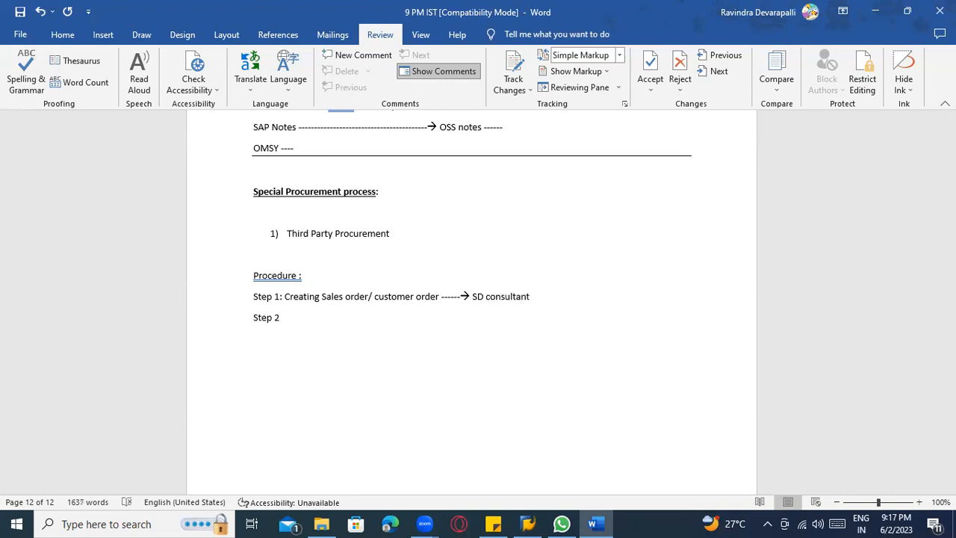
text(: Check the PR created ib)
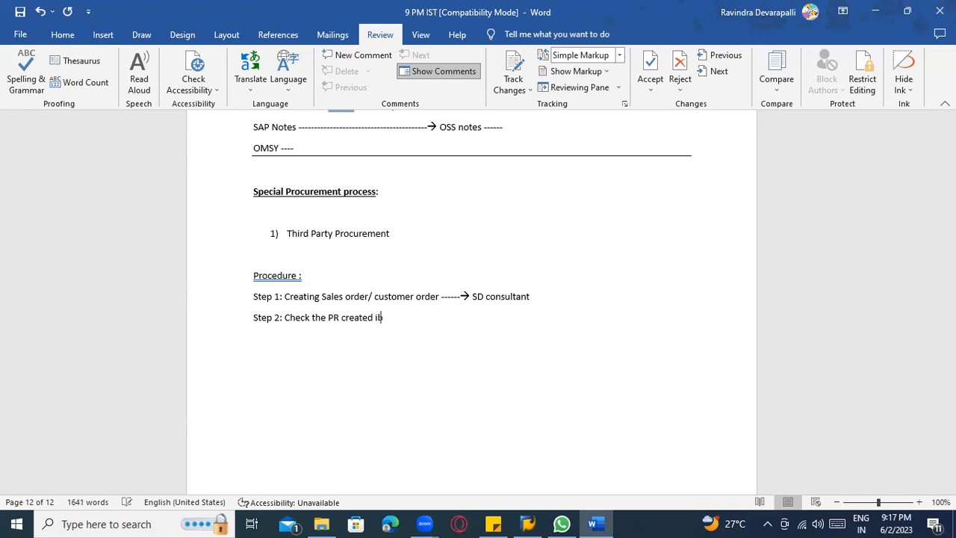
key(BackSpace)
key(BackSpace)
text(n back grou)
text(dn)
key(BackSpace)
key(BackSpace)
text(nd )
text(--------> )
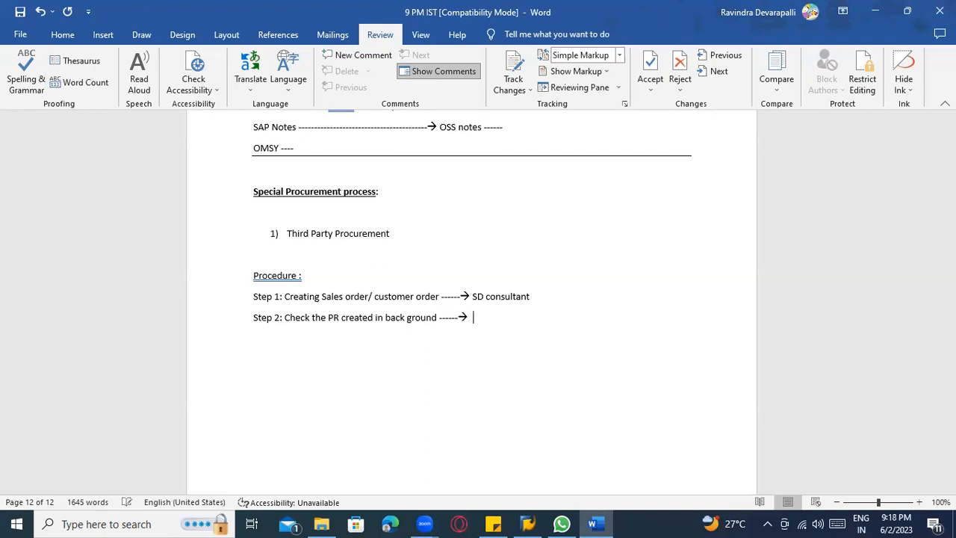
text(PR )
text(display )
text(---- Ds)
Complete the Step 2 line after the arrow with "PR number in SO display".
key(BackSpace)
text(is)
key(BackSpace)
key(BackSpace)
key(BackSpace)
key(BackSpace)
key(BackSpace)
key(BackSpace)
key(BackSpace)
key(BackSpace)
key(BackSpace)
key(BackSpace)
key(BackSpace)
key(BackSpace)
key(BackSpace)
key(BackSpace)
key(BackSpace)
text(n)
key(BackSpace)
key(BackSpace)
text(number in SO d)
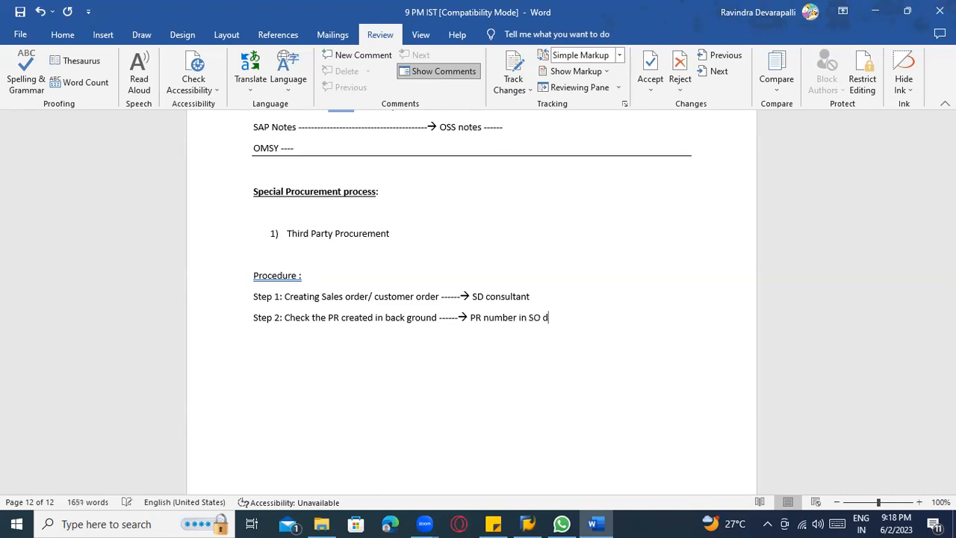
text(isplay )
text(Step 3)
text(:)
text( Create PR)
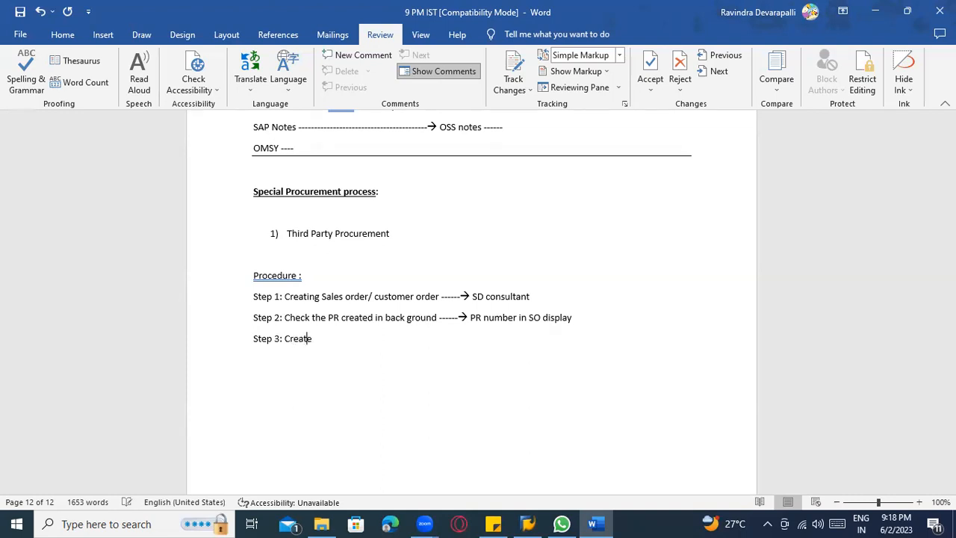
Write "Step 3: Create PO with reference PR" on a new line, ending with a dashed arrow.
key(BackSpace)
key(BackSpace)
text(O with re)
text(ference P)
text(R )
text(------>)
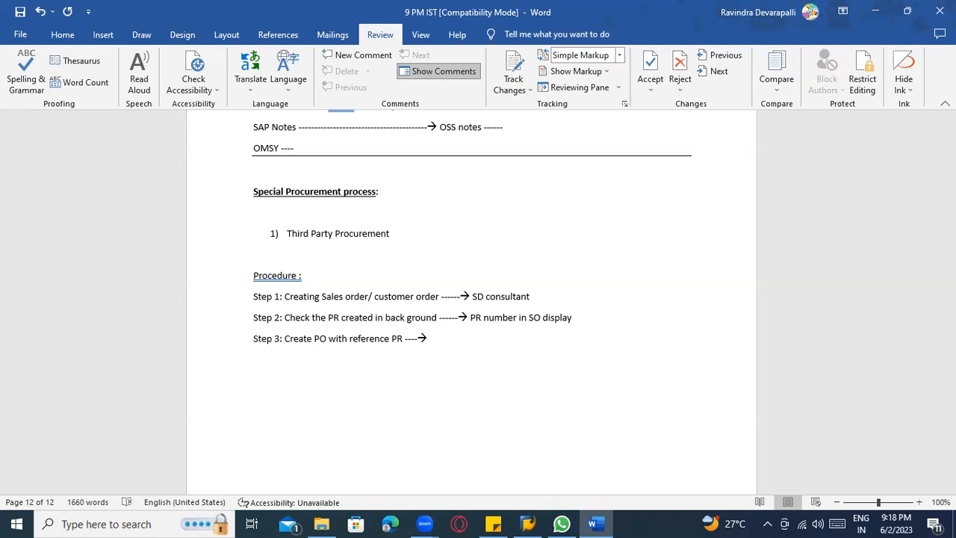
text( Step 4 :)
Add the line "Step 4 : Vendor Invoice" below Step 3.
text(Vendor Invoice)
Complete the Step 3 line after the arrow with "I am informing to vendor, please dispatch the goods directly to customer".
click(437, 341)
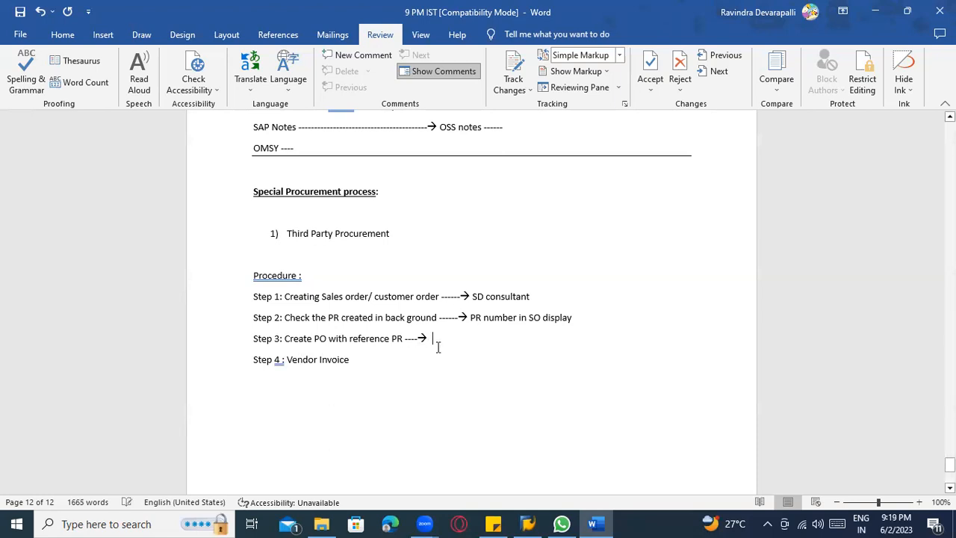
text(I am in)
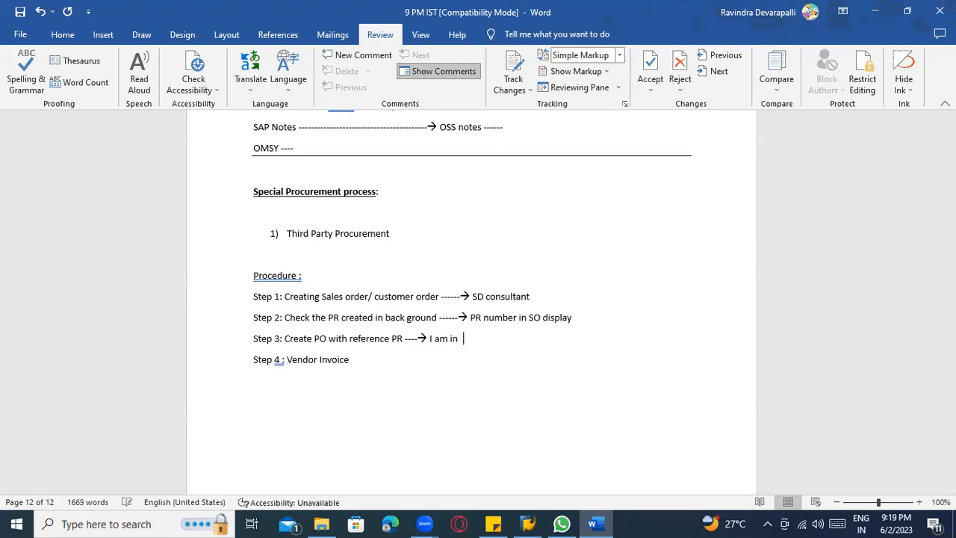
text(forming to vendor, please dsi)
key(BackSpace)
key(BackSpace)
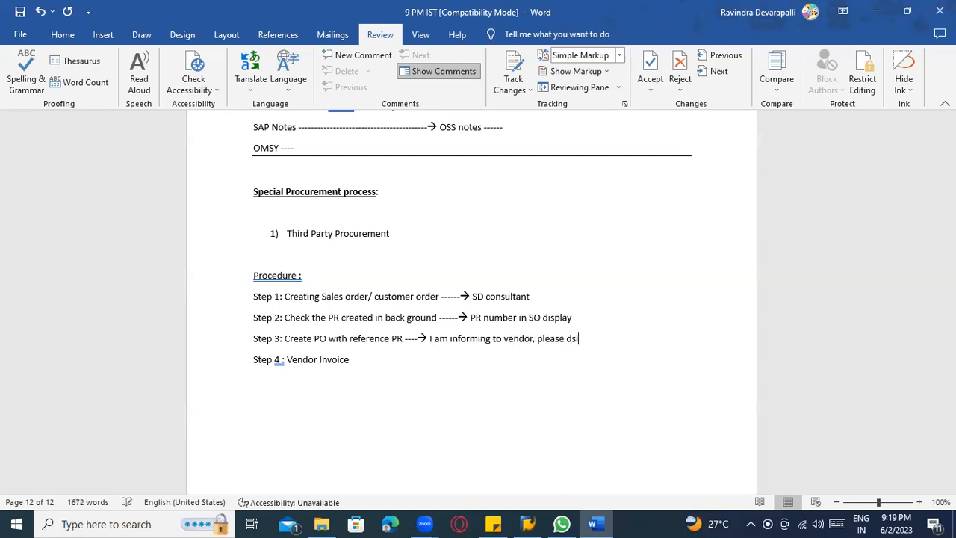
text(ispatch the goods directly to customer)
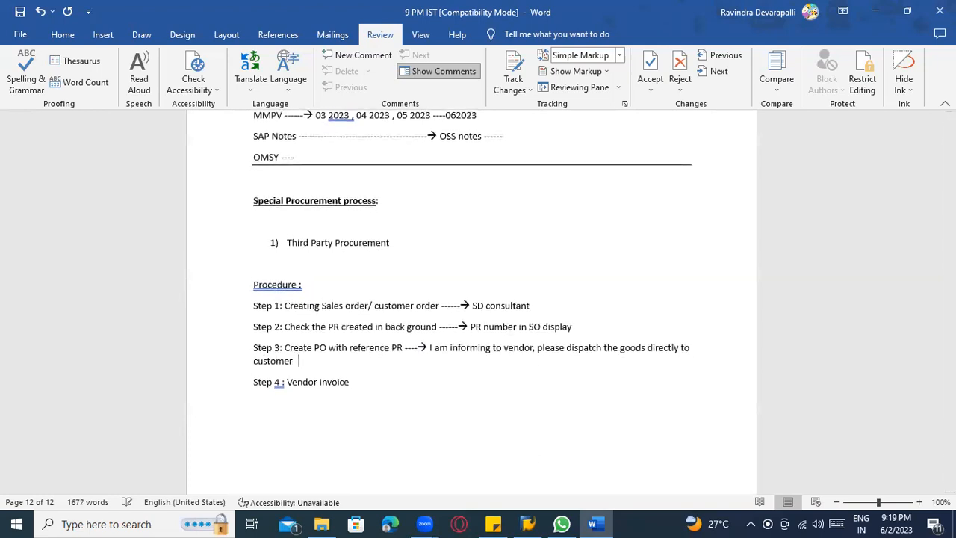
Append a dashed arrow and "vendor confirmed that the goods are issues" to the Step 4 line.
click(356, 386)
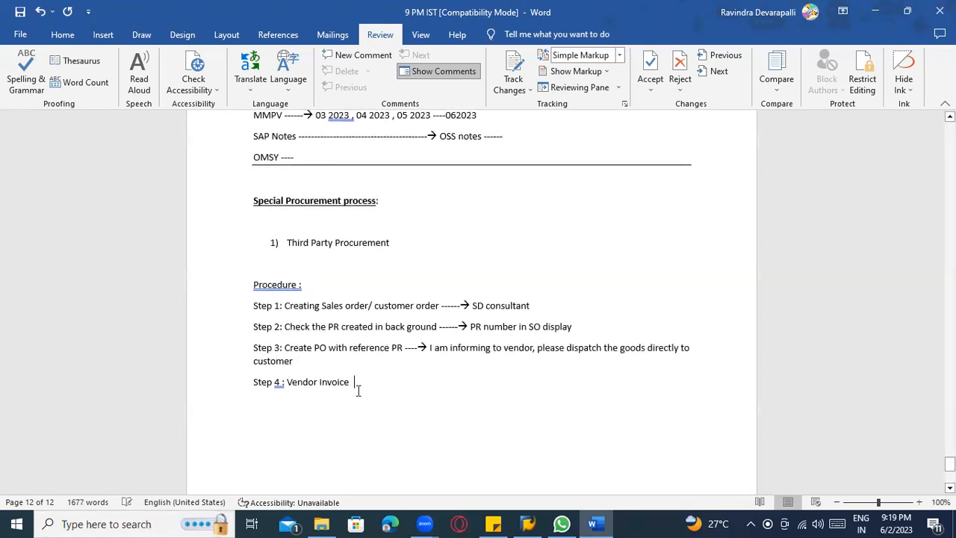
text(-----> vend)
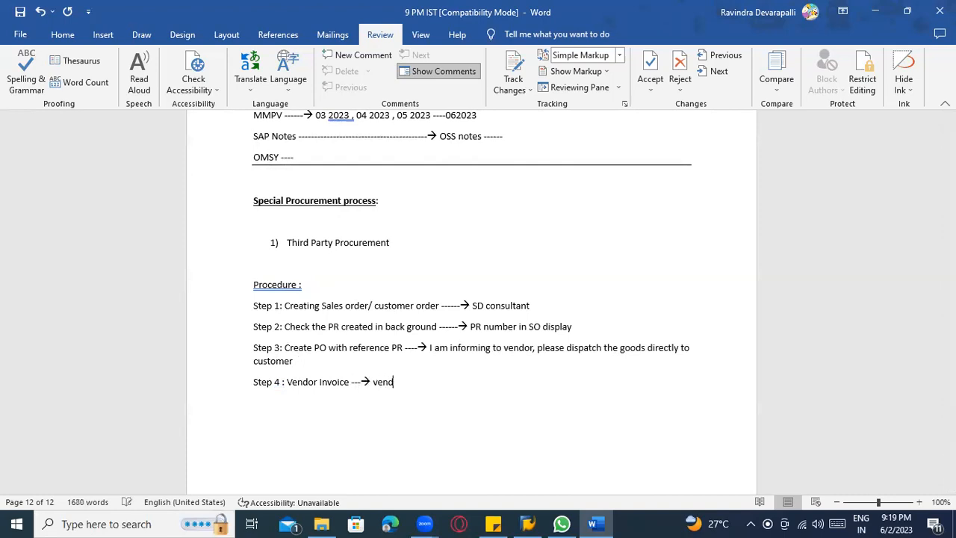
text(or confirmed to)
key(BackSpace)
key(BackSpace)
text(hat the goods ar)
key(BackSpace)
text(e issues)
Add two lines below Step 4, "Step 5 :" and "Step 5", without descriptions.
key(Return)
text(S)
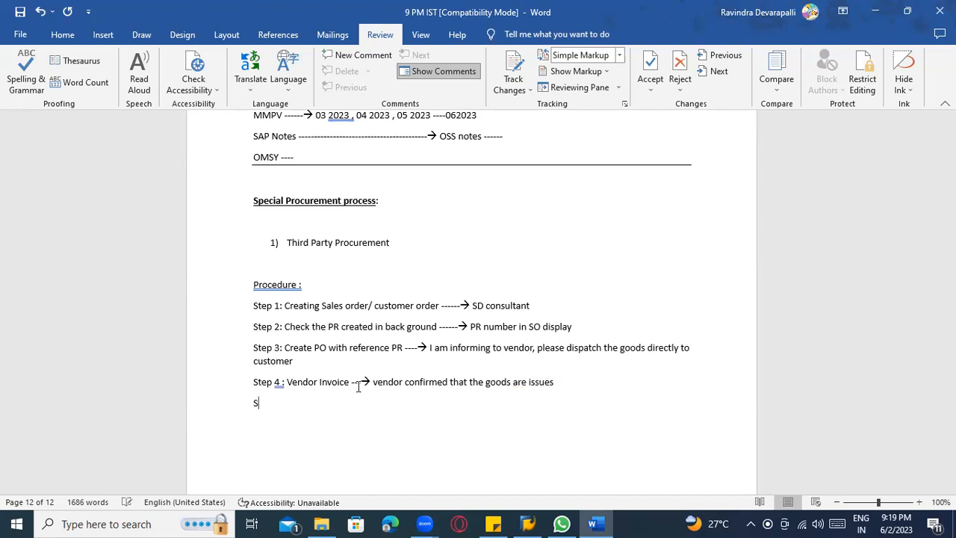
text(tep 5)
click(583, 385)
key(Return)
text(step)
key(BackSpace)
key(BackSpace)
text(p 5)
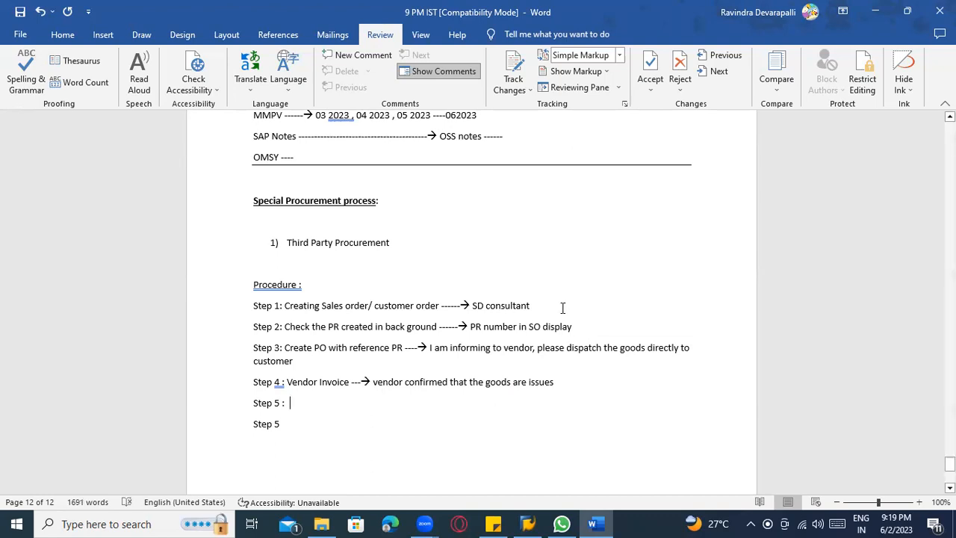
Append dashes and "MM" to the ends of the Step 2, Step 3 and Step 4 lines.
click(584, 326)
text(-----)
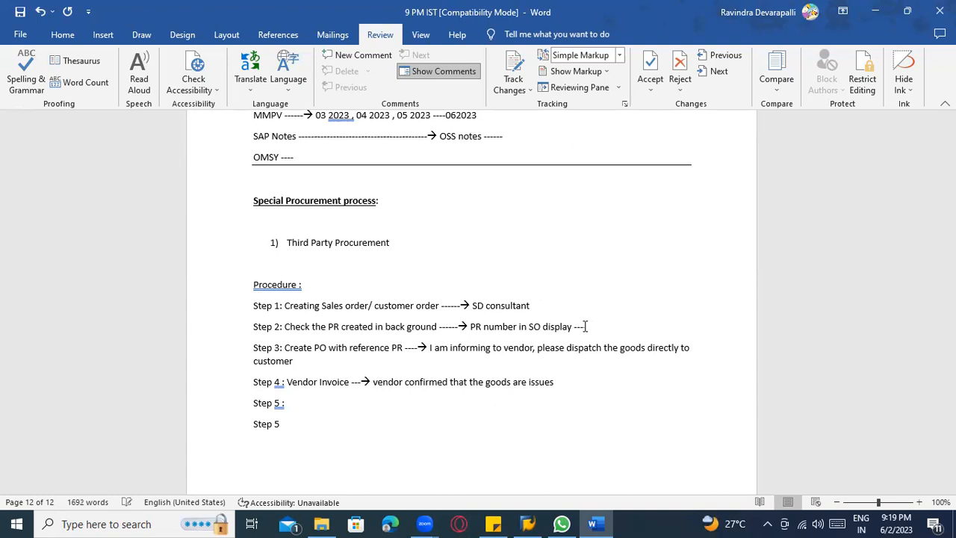
text(MM)
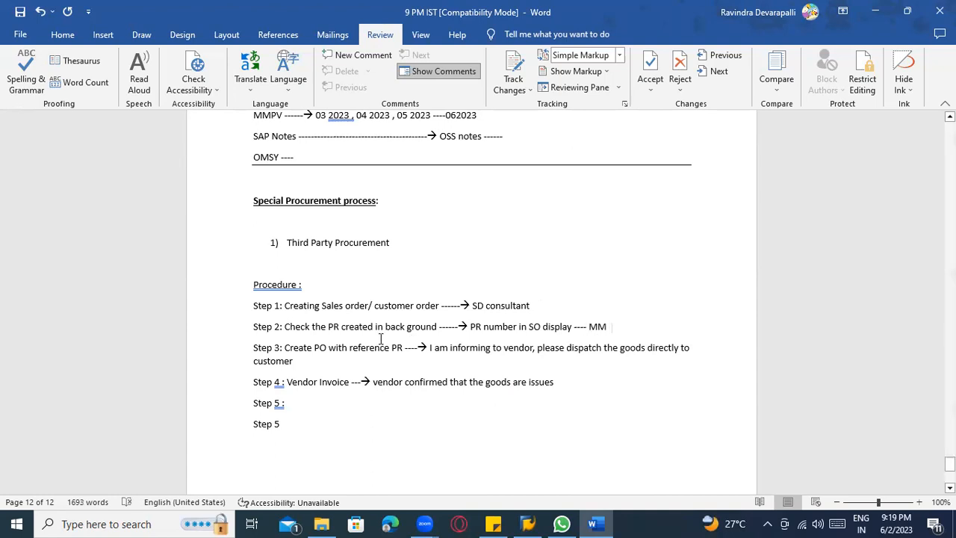
click(307, 361)
text(--)
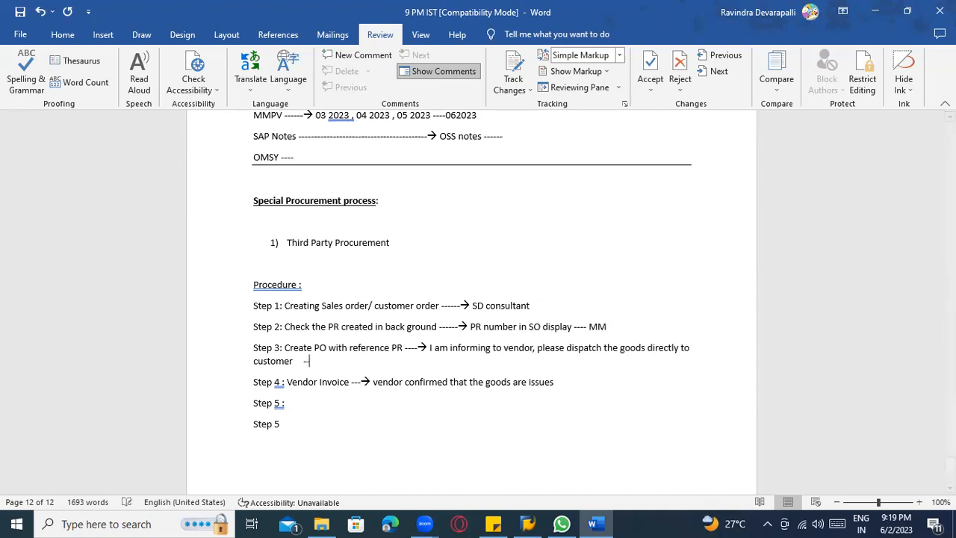
text(---- MM)
click(575, 381)
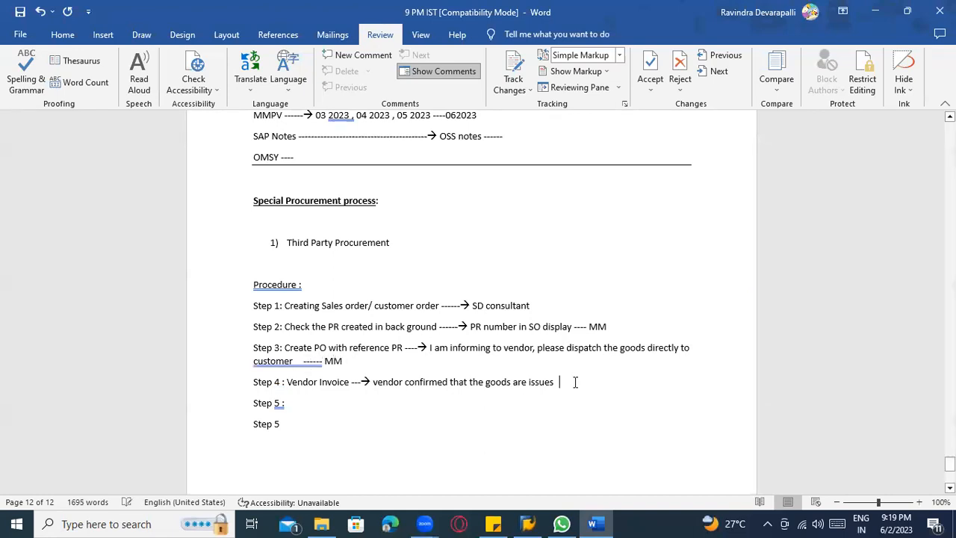
text(- MM)
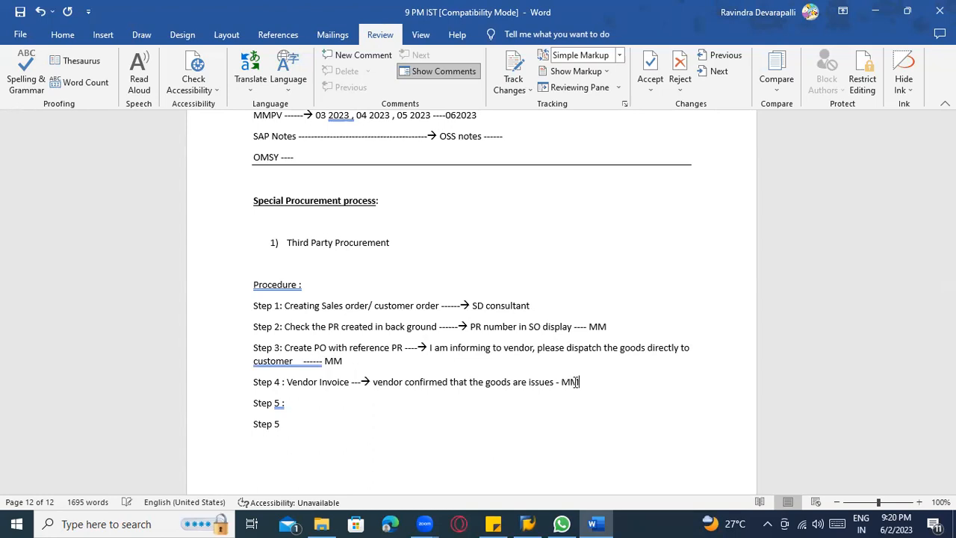
Complete the first Step 5 line with "Vendor payment ----- FICO".
click(304, 403)
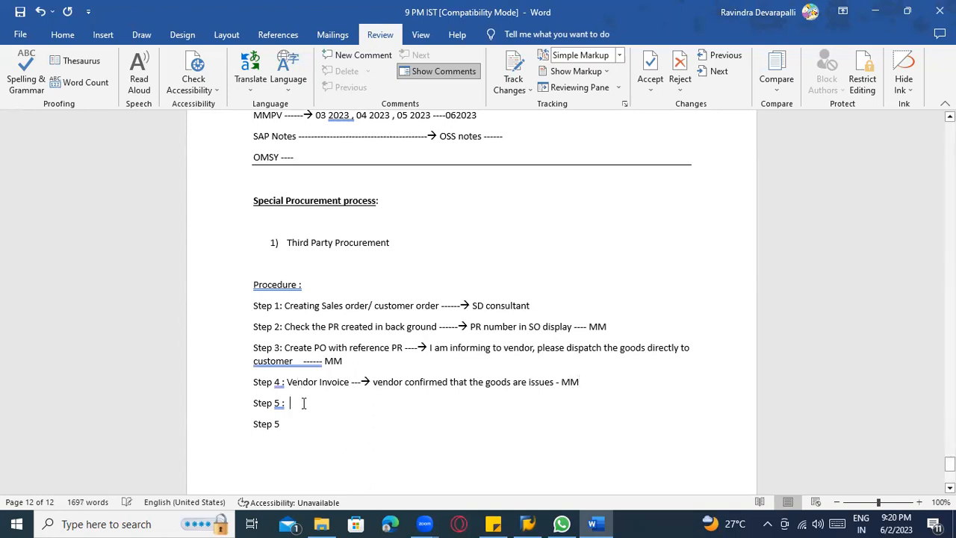
text(Vendor p)
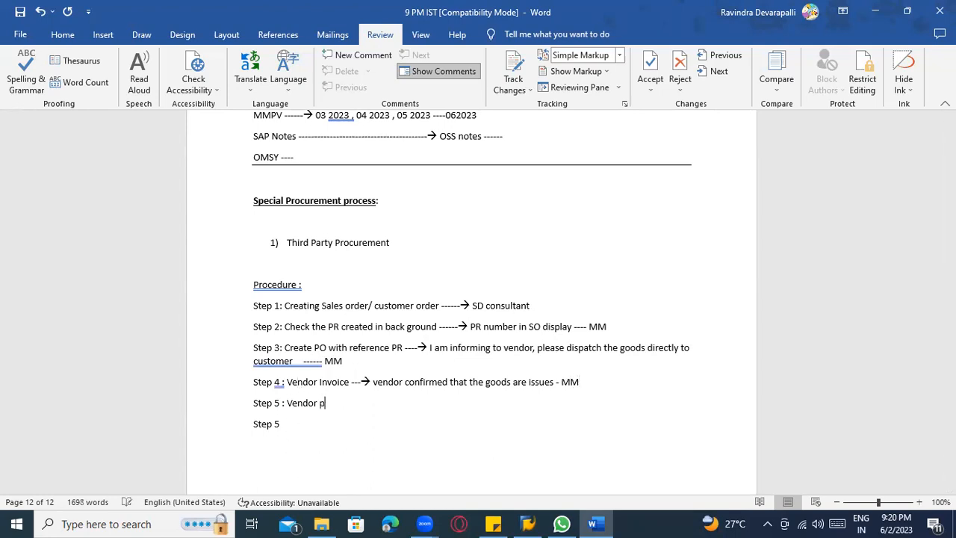
text(ayment ----- FICO)
Renumber the second Step 5 line as Step 6 and complete it with ": Customer billing", a dashed arrow and "SD".
click(299, 423)
key(BackSpace)
text(6 )
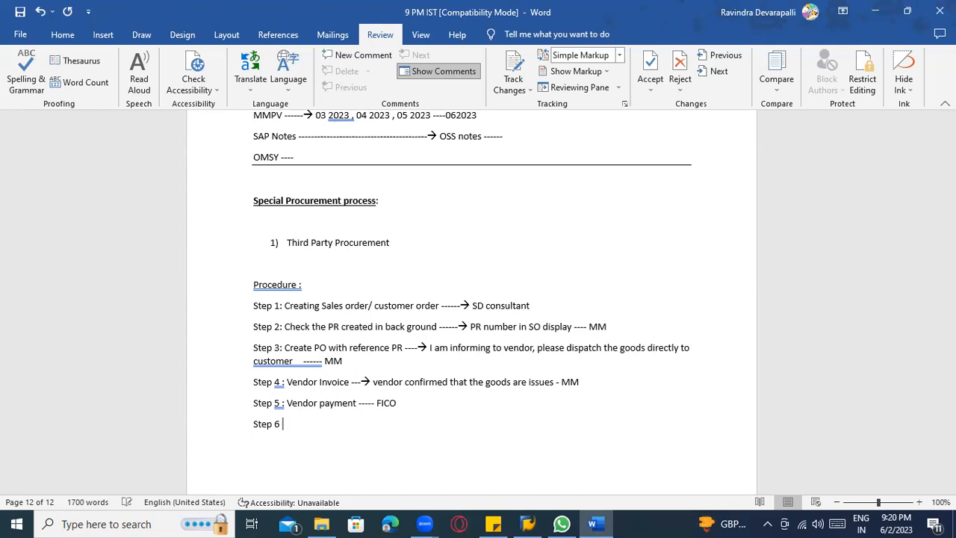
text(: Customer billing -----)
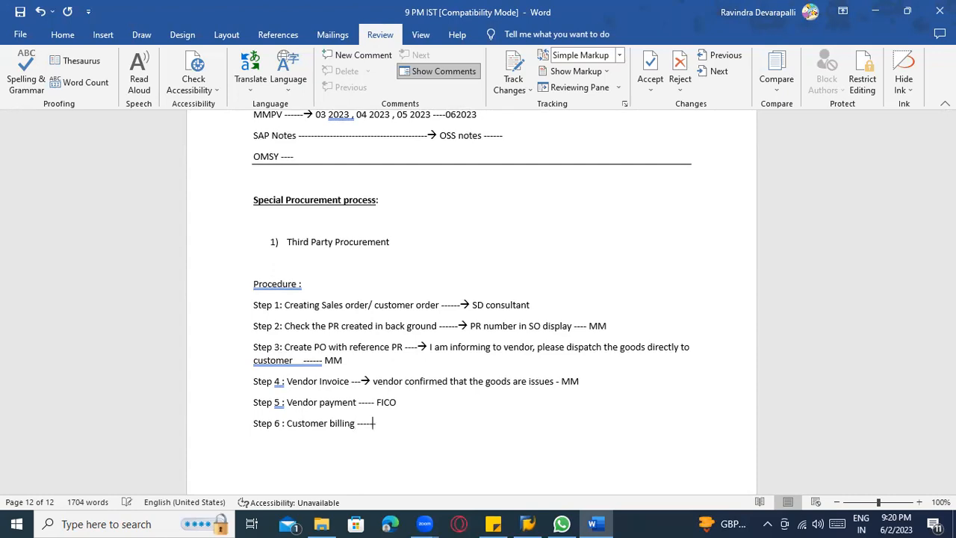
text(> SD)
Add the line "Step 7 : Payment received from customer" followed by a dashed arrow and "FICO".
key(Return)
text(Step 7 )
text(: Paym)
text(ent received f)
text(rom customer )
text(---> FICO)
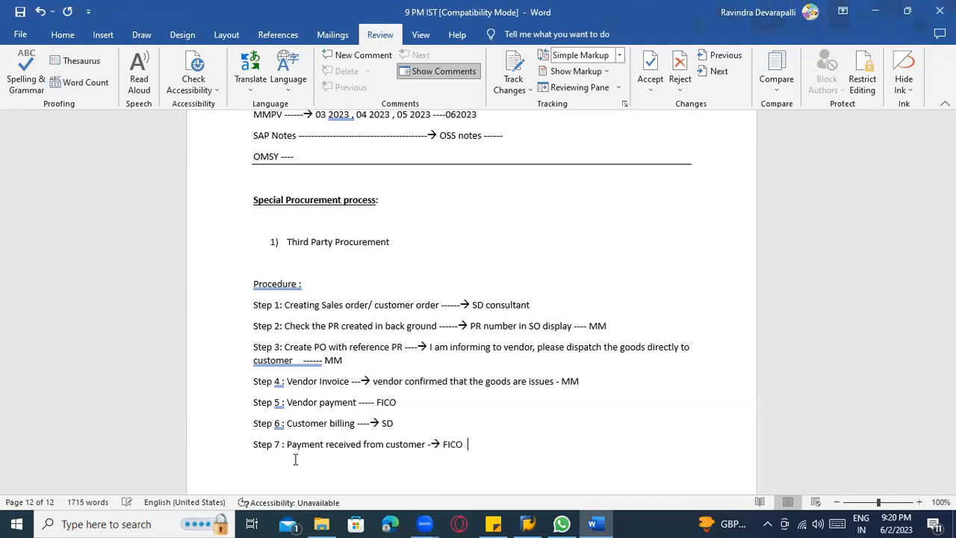
Accept the suggested spacing correction after "customer" in the Step 3 line.
scroll(303, 443, down, 3)
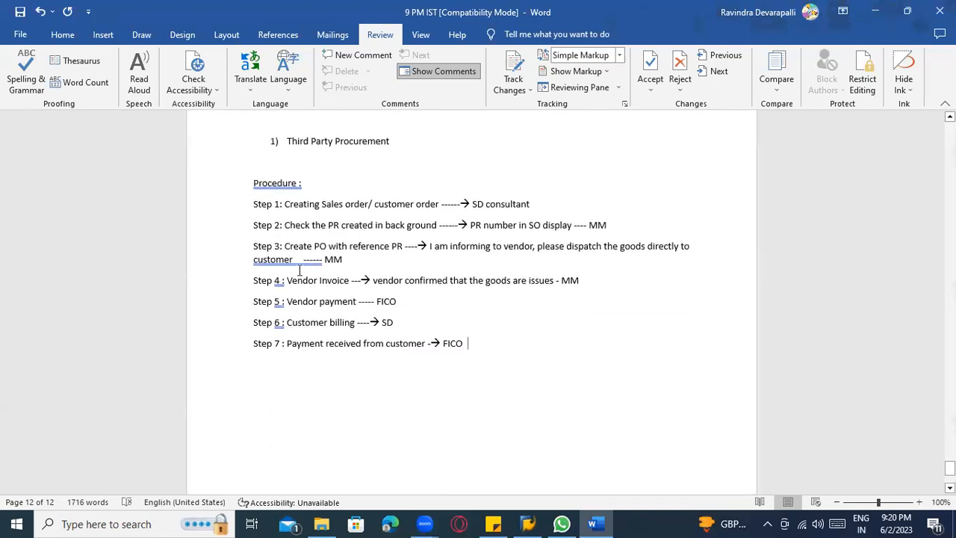
right_click(299, 265)
click(261, 276)
Insert the example line "NIKE SHOE ------- Customer order received ----- NIKE SHOE 1 PC" between Third Party Procurement and Procedure, with blank lines around it.
scroll(355, 192, up, 1)
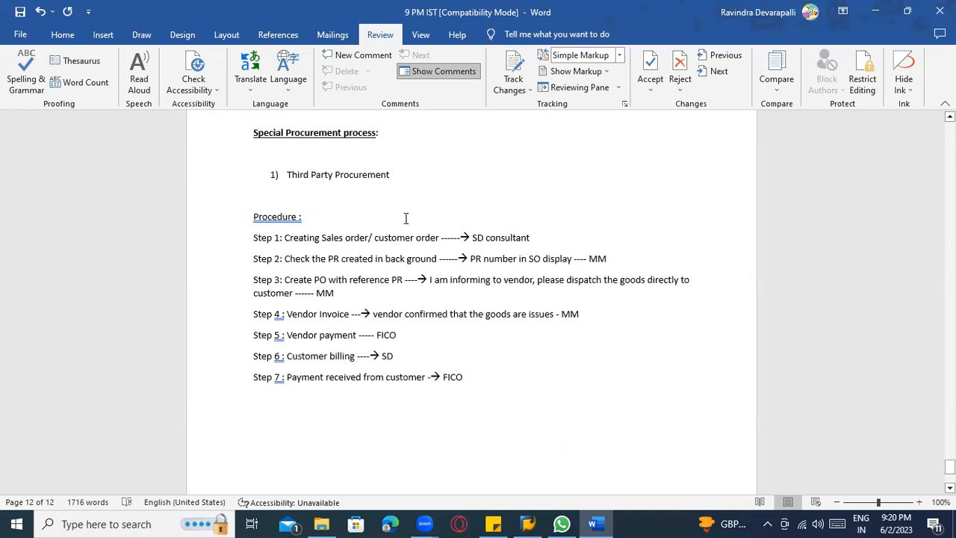
click(462, 173)
key(Return)
key(Return)
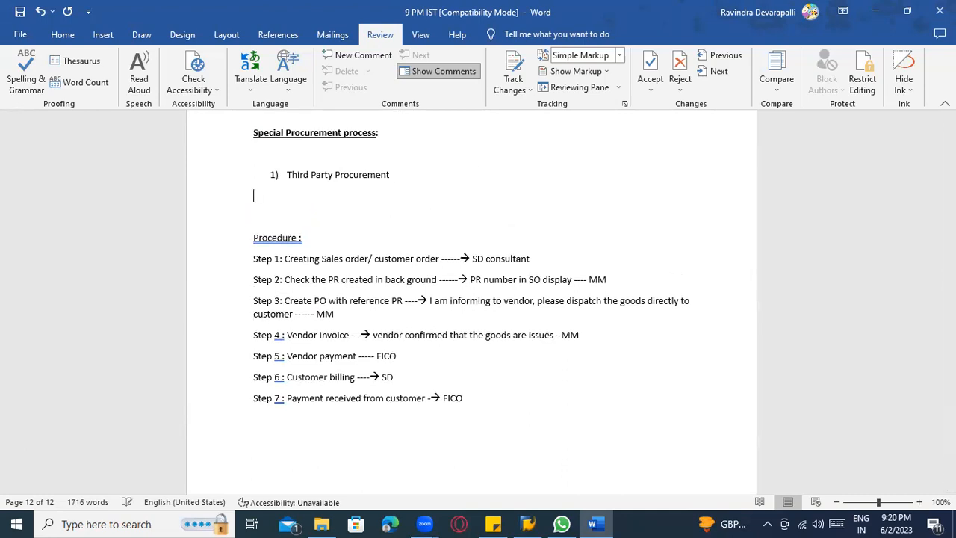
key(Return)
text(NI)
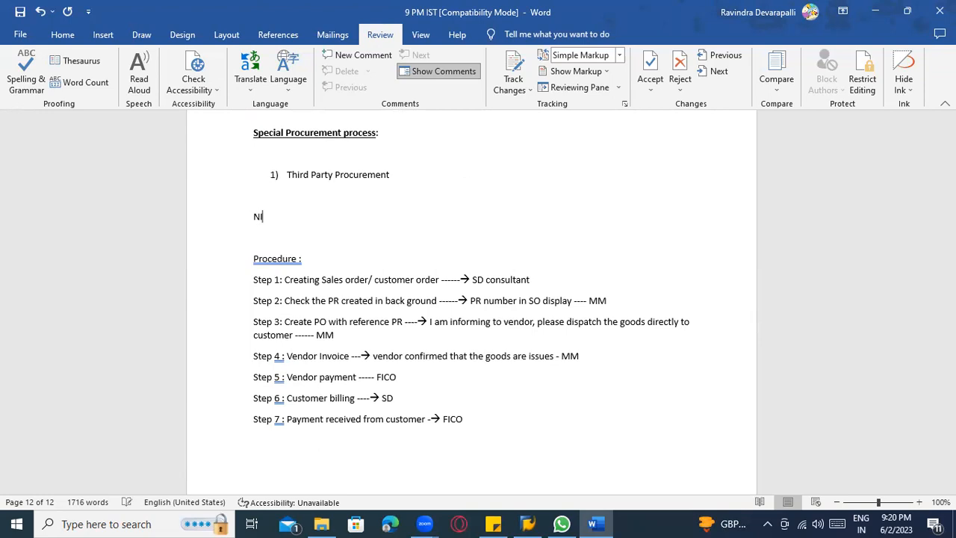
text(KE SHOE -------	Customer o)
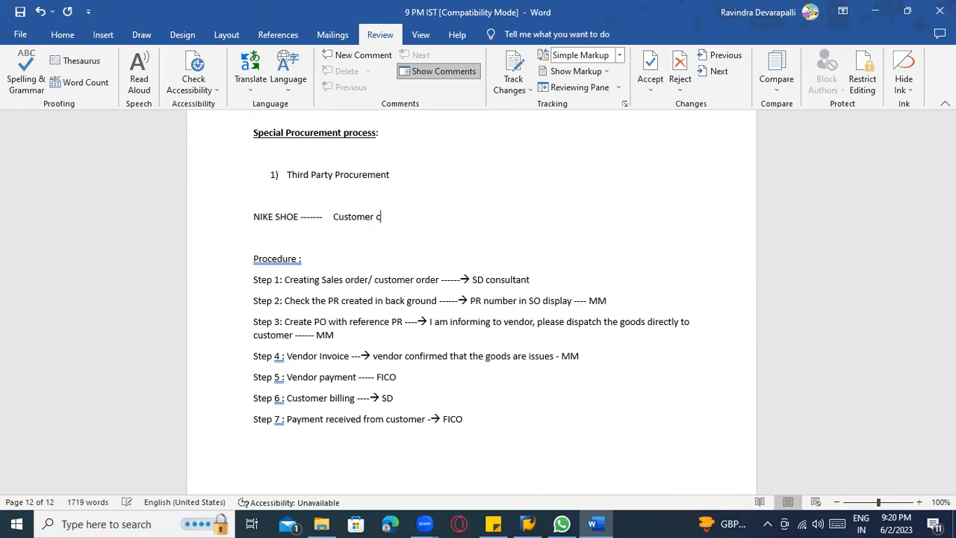
text(rder received ----- NIKE SHOE 1 PC)
key(Return)
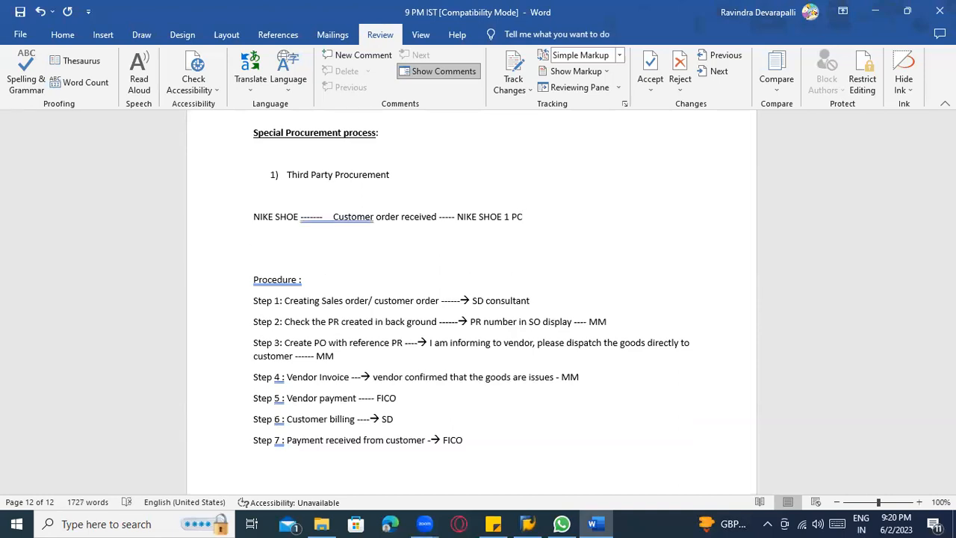
Accept the spacing correction before "Customer" in the example line and make its second "NIKE SHOE" bold and underlined.
right_click(364, 217)
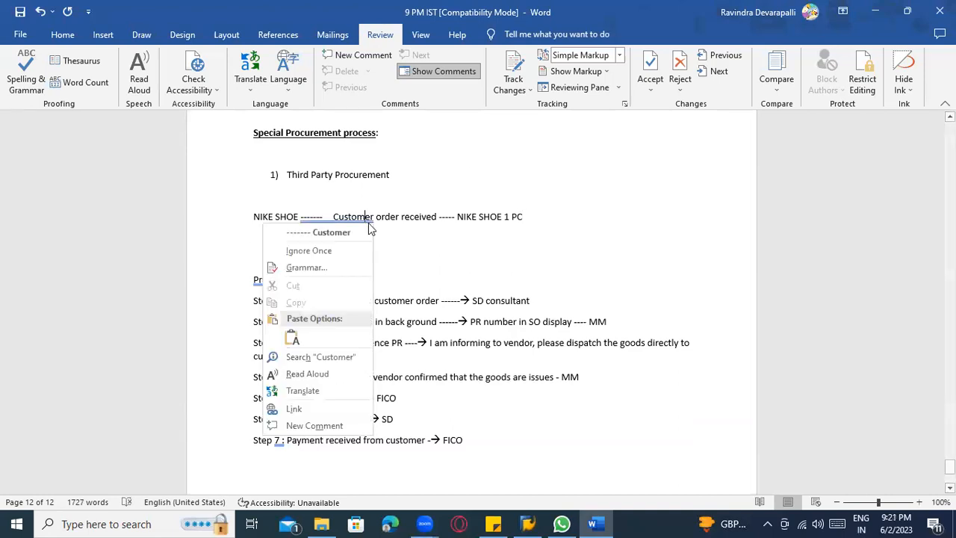
click(345, 233)
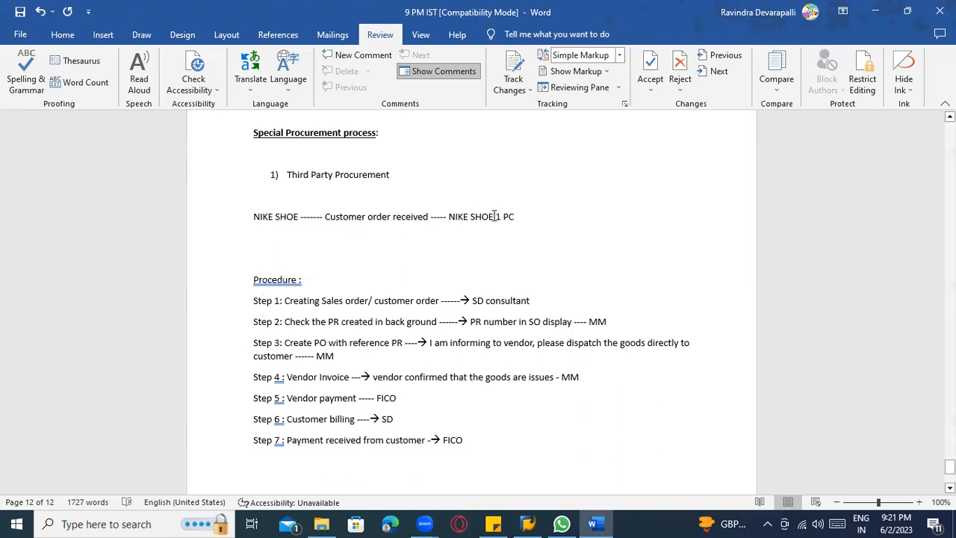
drag(495, 217, 452, 215)
key(ctrl+b)
key(ctrl+u)
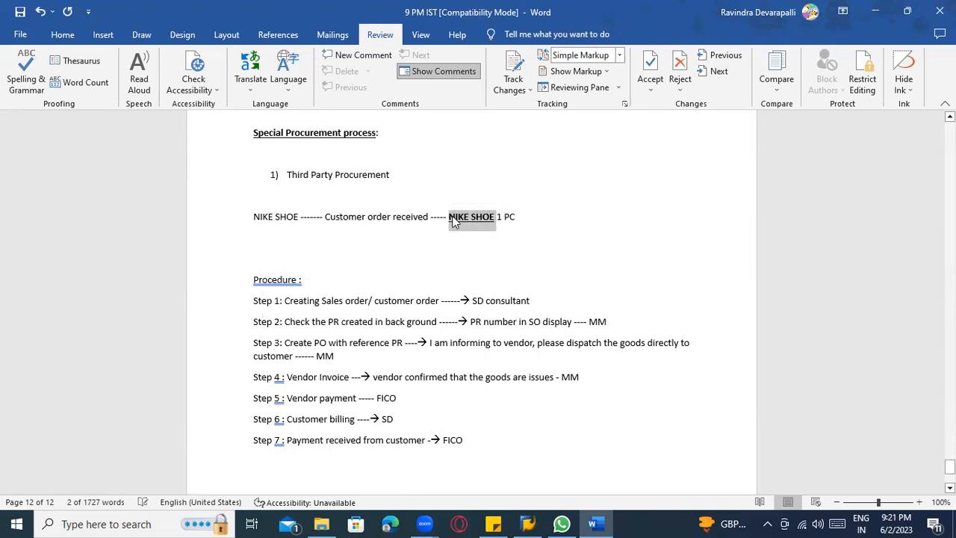
click(529, 212)
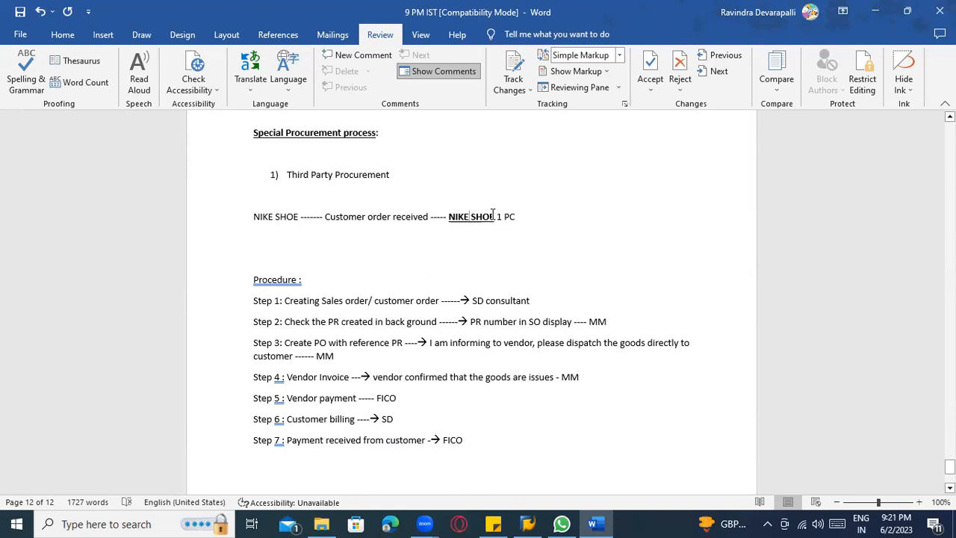
Append a dashed arrow and "PR" after "1 PC" in the example line.
drag(495, 216, 451, 217)
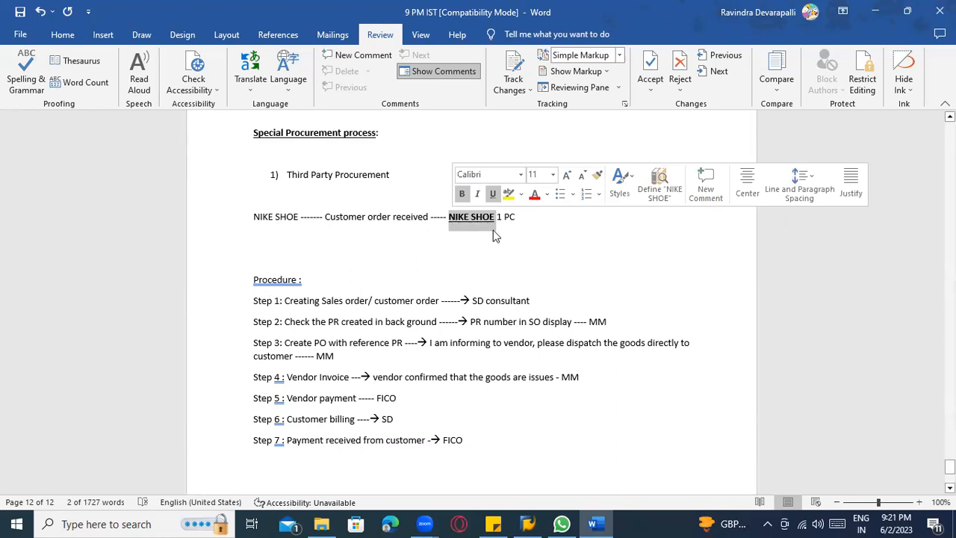
click(519, 212)
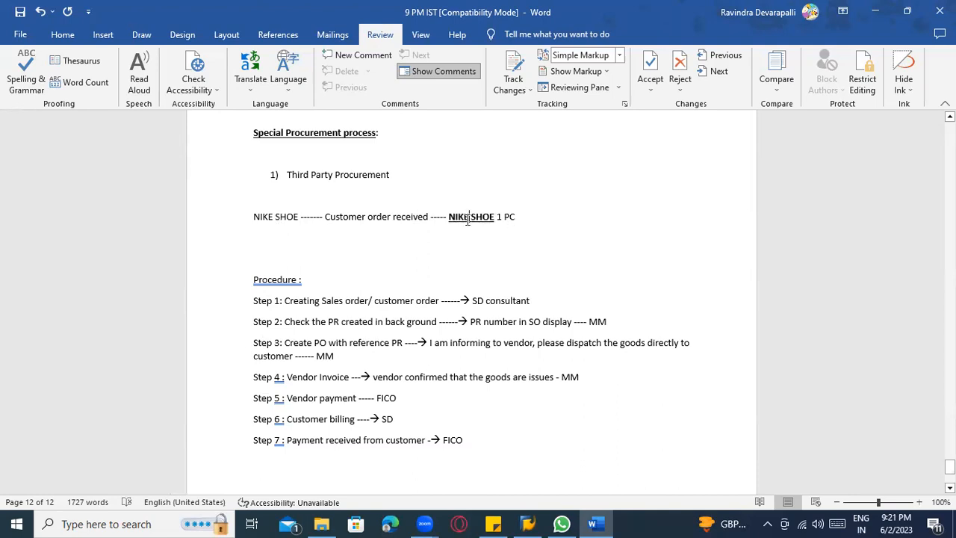
text(---)
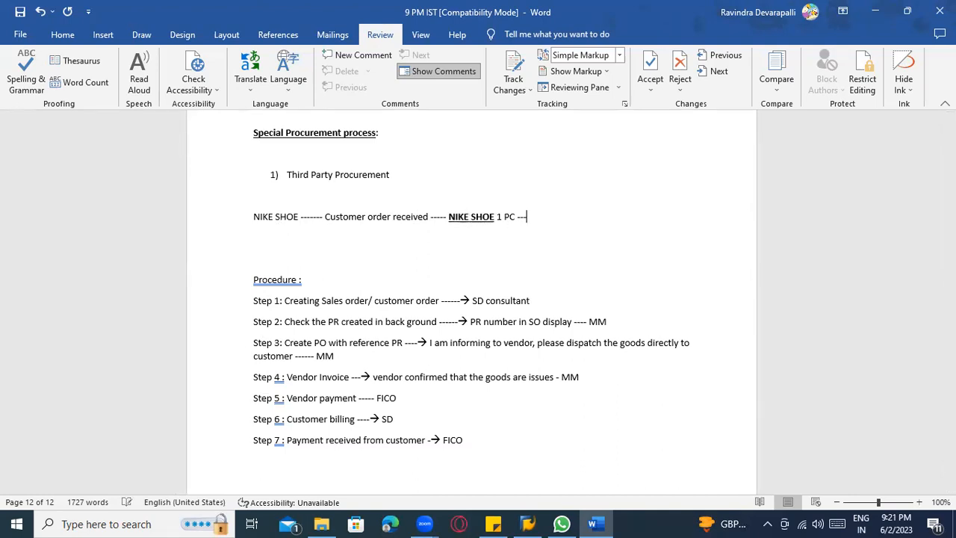
text(> PR)
click(495, 217)
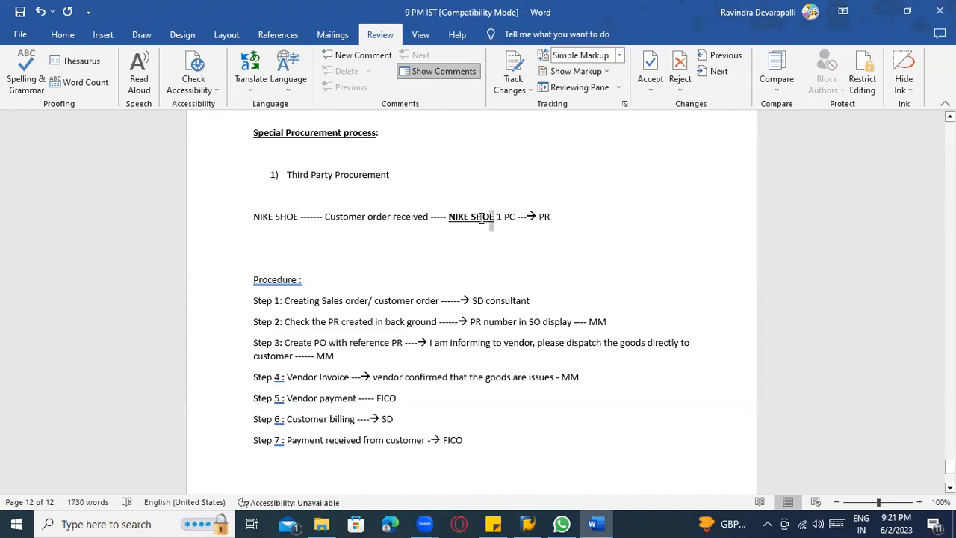
drag(482, 218, 449, 218)
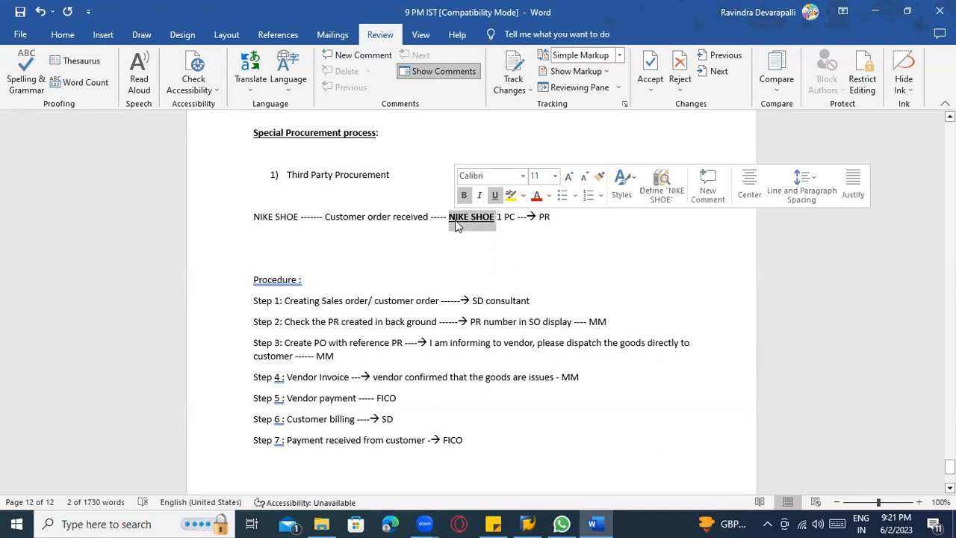
click(457, 225)
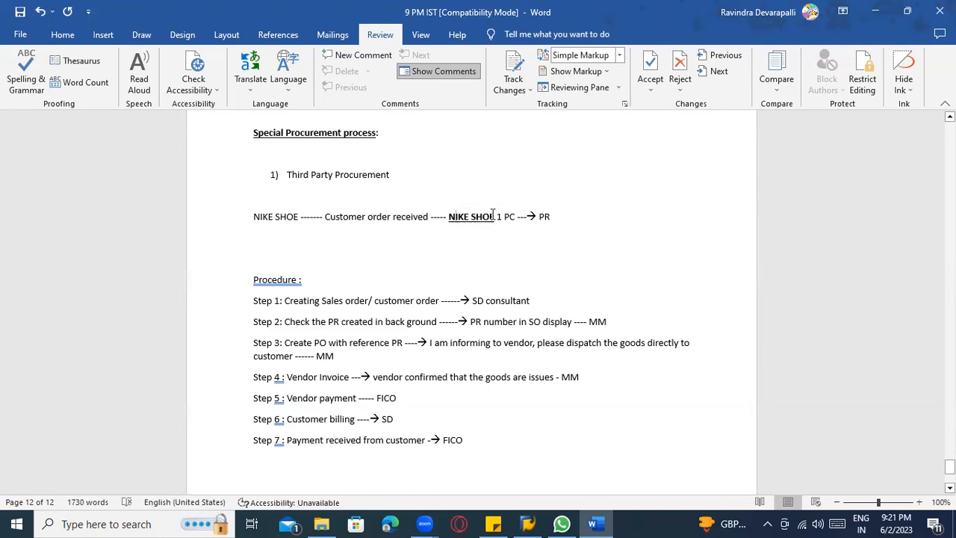
drag(492, 217, 453, 214)
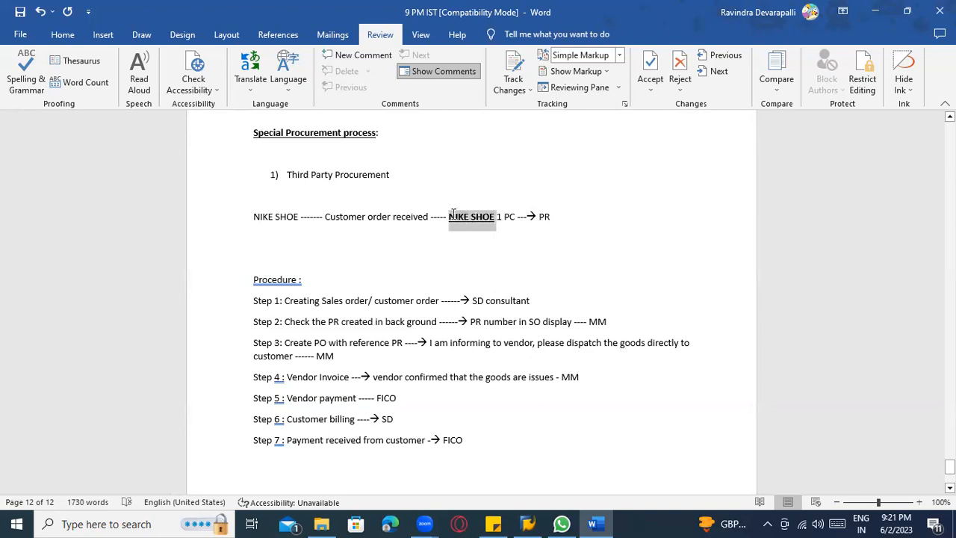
drag(453, 214, 454, 215)
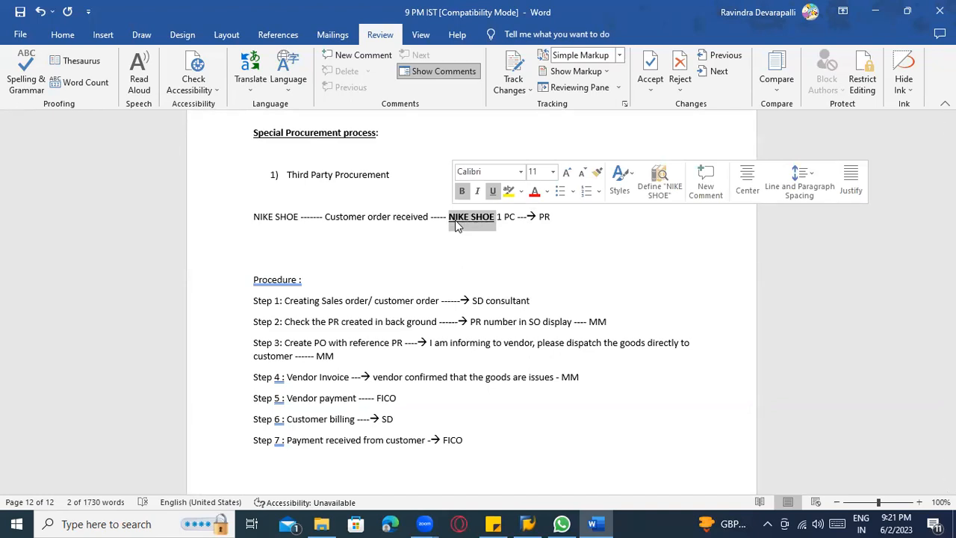
click(445, 218)
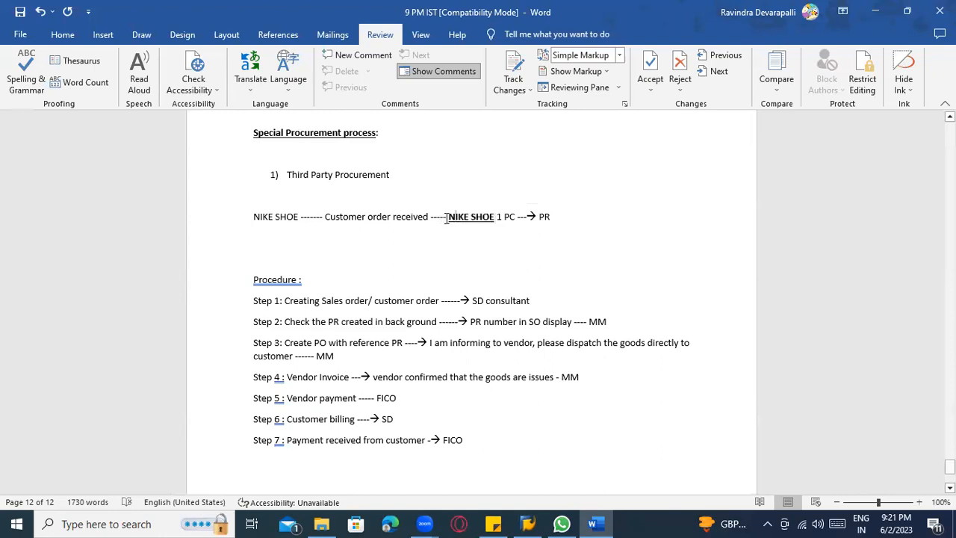
drag(449, 217, 489, 230)
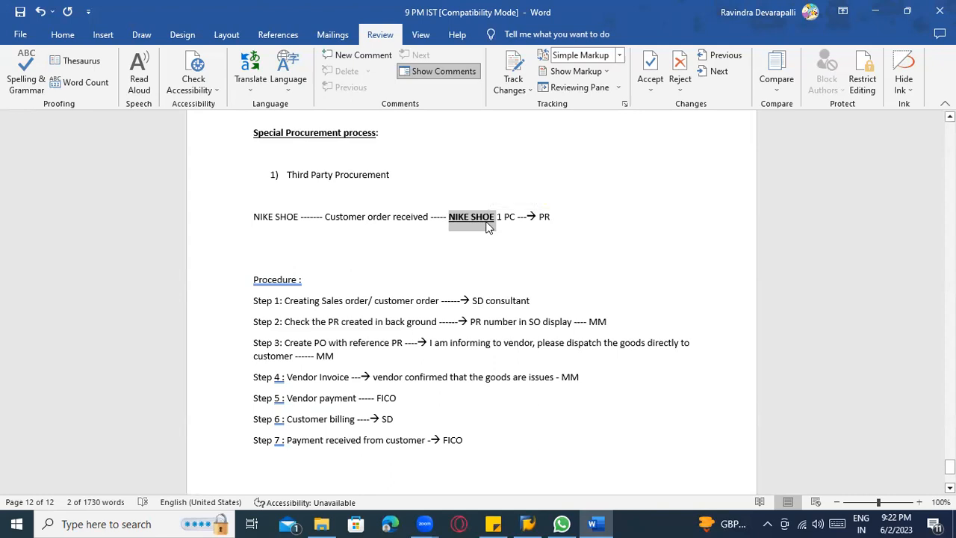
click(494, 221)
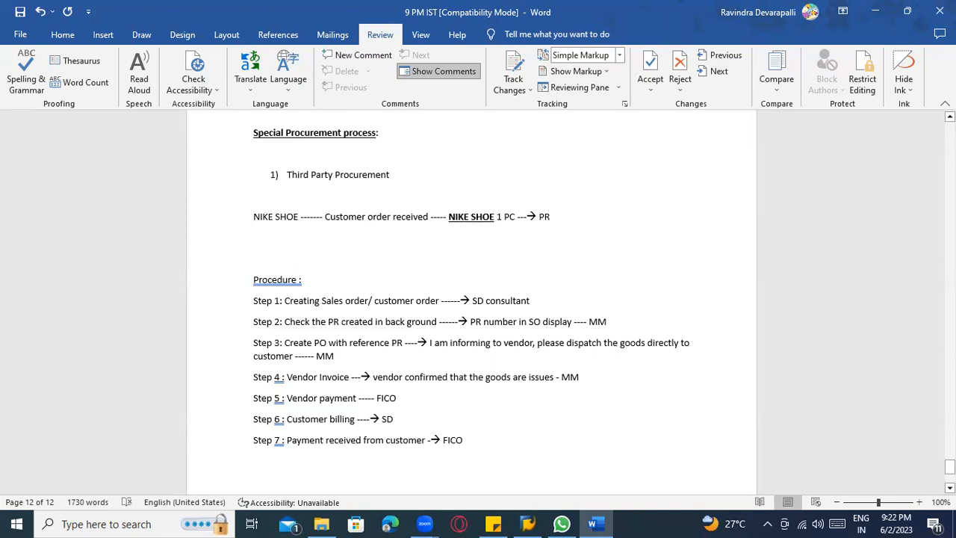
Add the line "PO ------ NIKE SHOW ROOM --> Supply these NIKE shoe 1 PC --> Customer" below the first example line.
key(Return)
text(PO ------ NIKE)
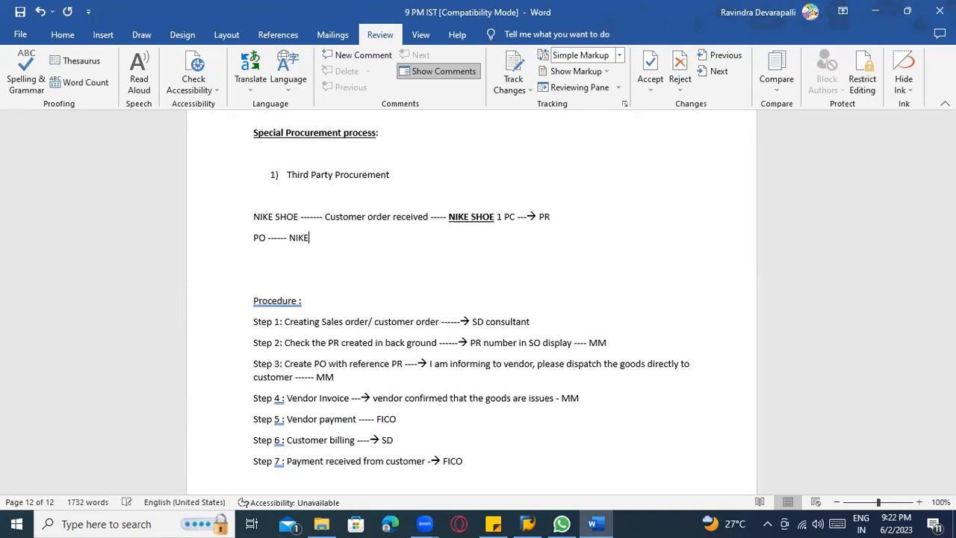
text( SHOW ROOM )
text(---->)
text( Supply t)
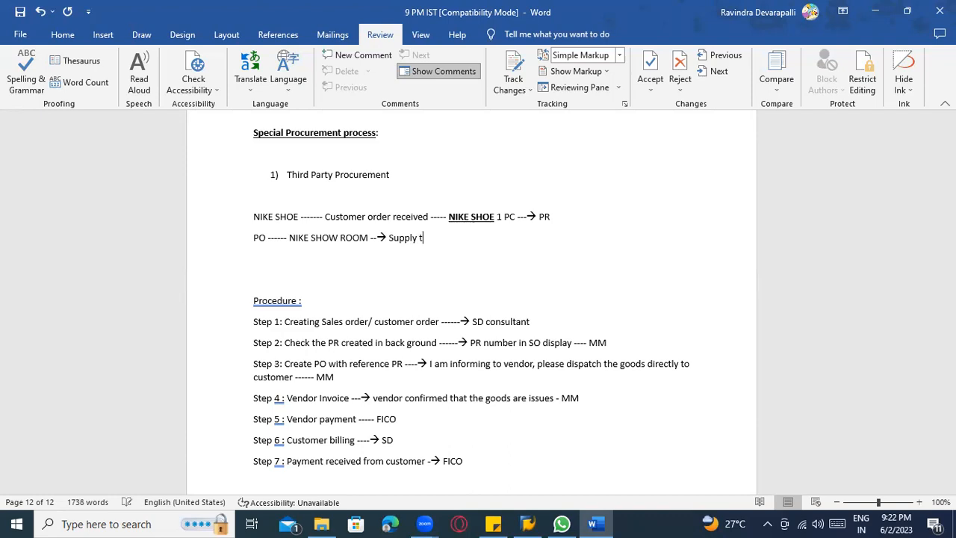
text(hese NIKE )
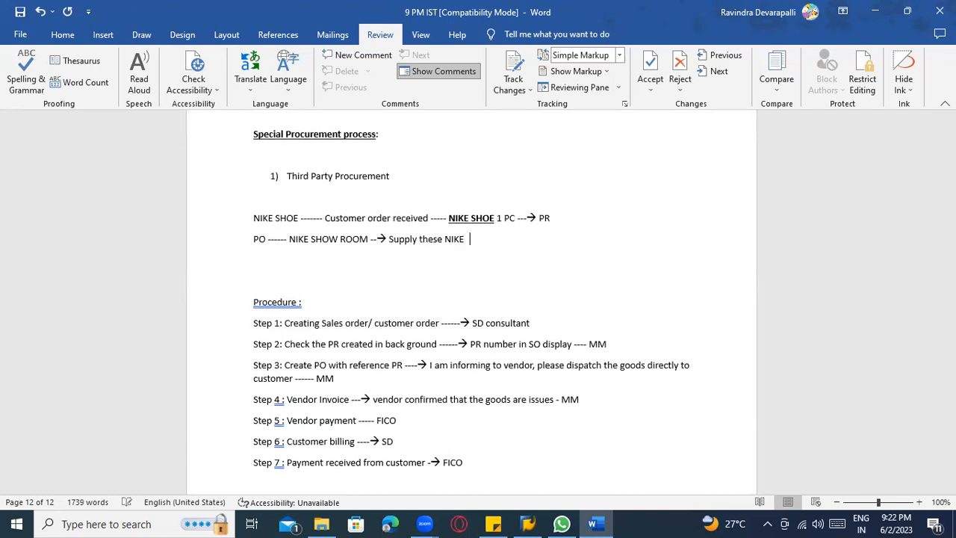
text(shoe 1 PC ---> Customer)
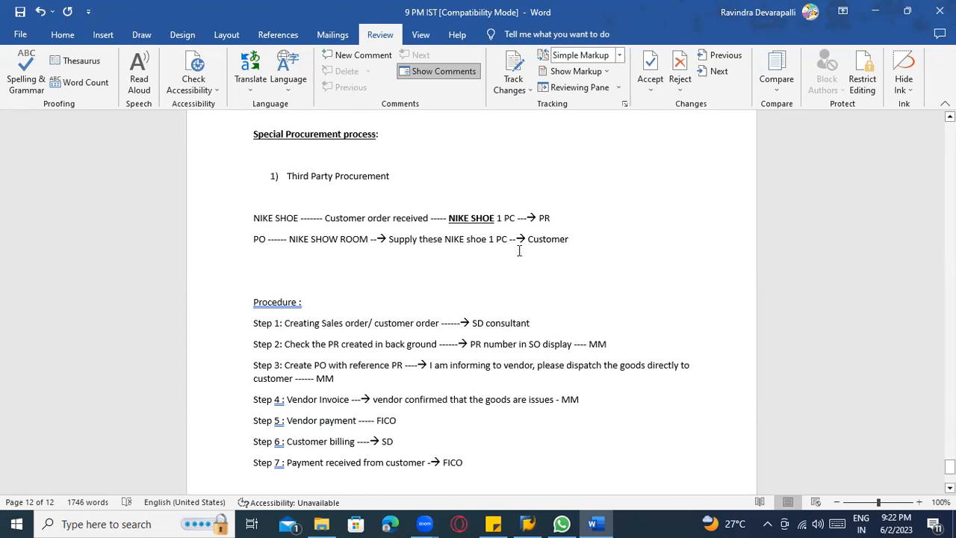
Insert "supplier --" before "Supply these NIKE shoe 1 PC" in the PO example line.
scroll(475, 209, down, 2)
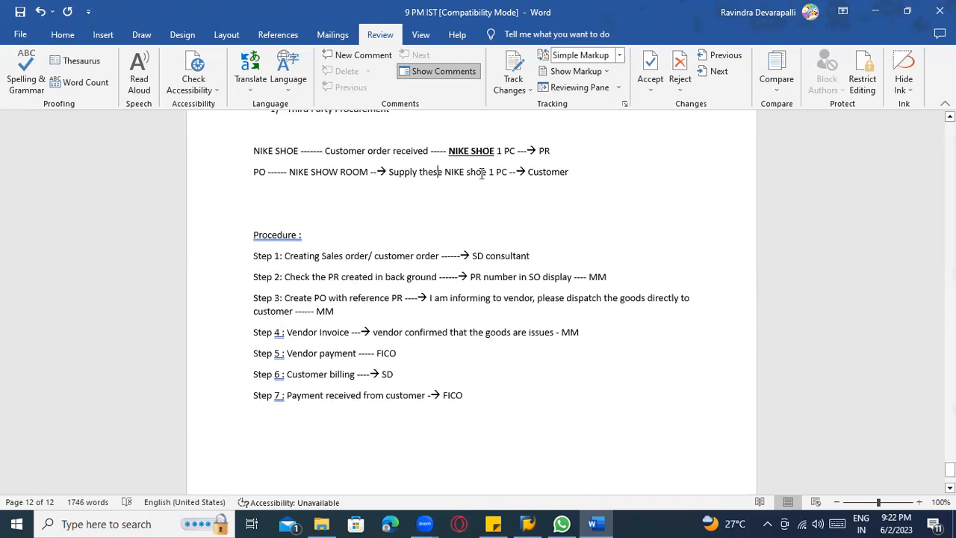
click(570, 171)
drag(405, 176, 470, 175)
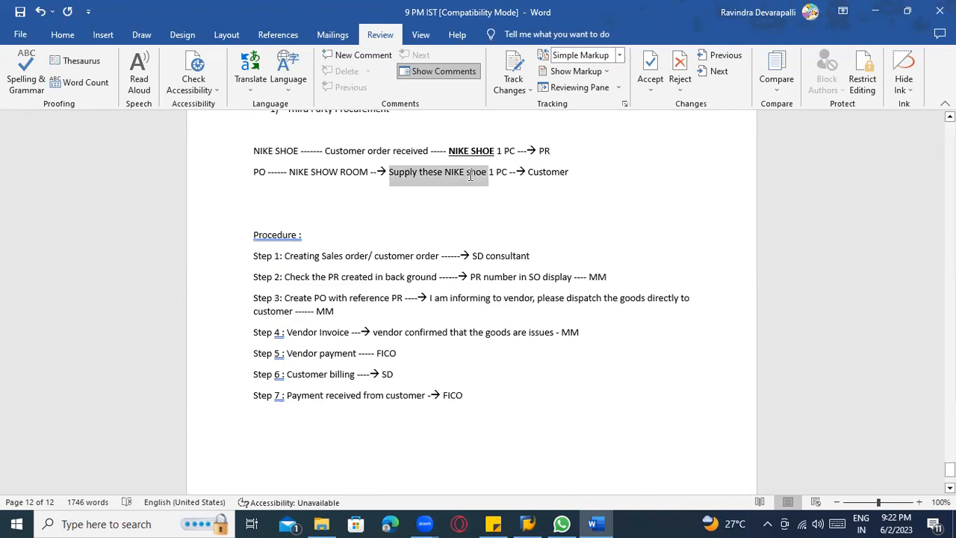
click(418, 191)
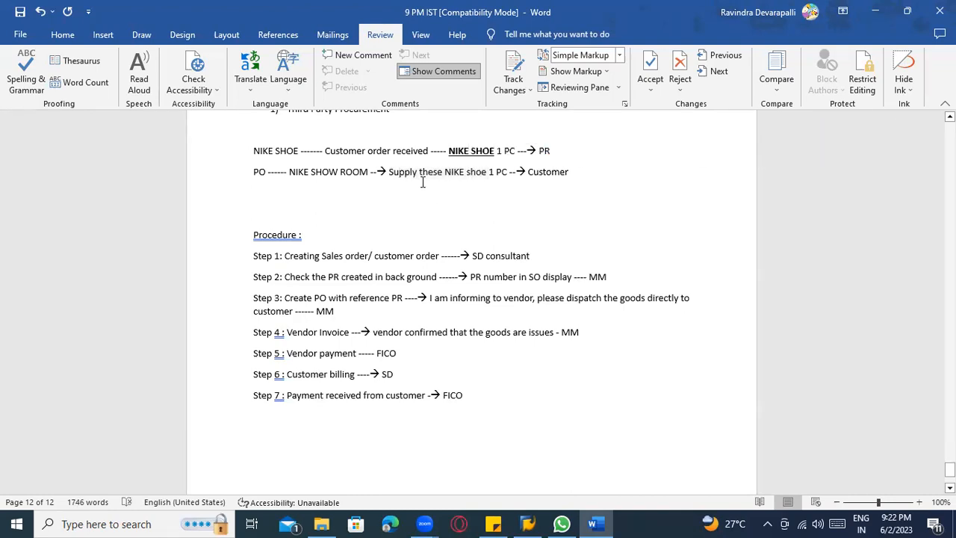
click(388, 171)
text(supplier --)
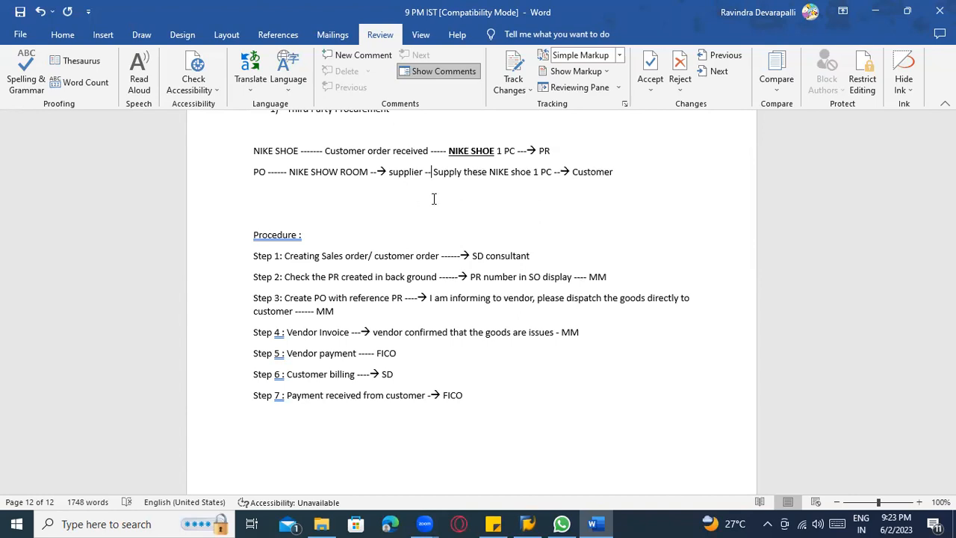
Add the line "Delivery address ---- Plant address / Storage location" below the PO example line, separated by a blank line.
scroll(433, 199, up, 1)
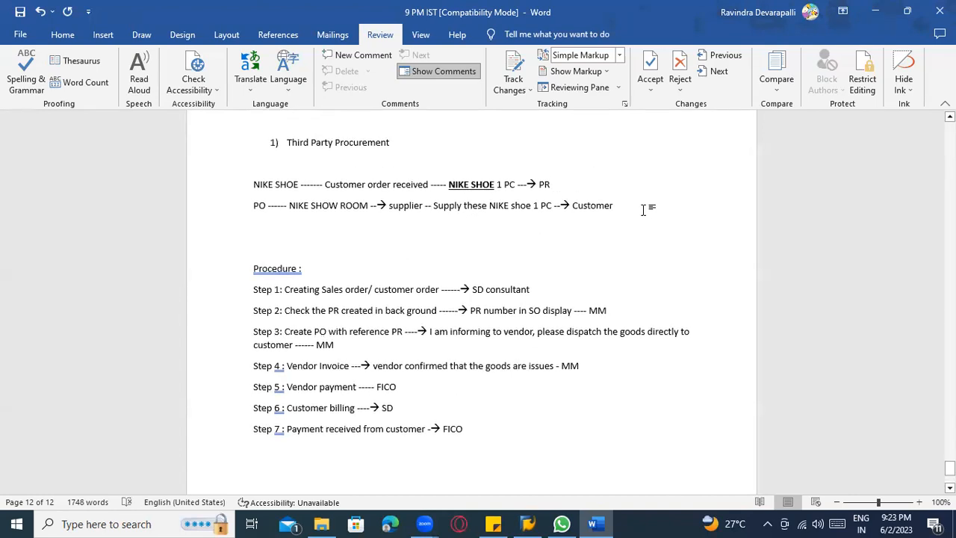
click(642, 209)
key(Return)
key(Return)
text(Delivery addres)
key(BackSpace)
key(BackSpace)
key(BackSpace)
text(ess ---- P)
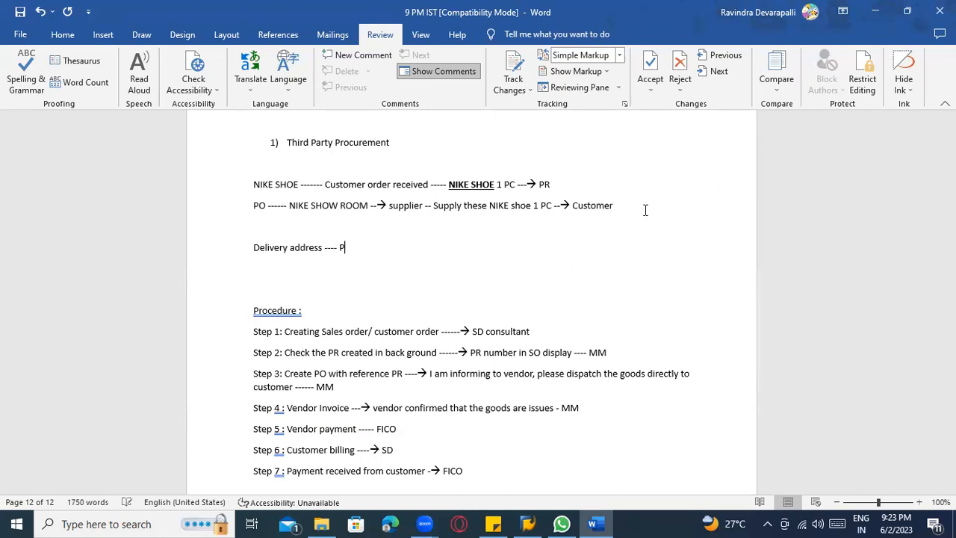
text(lant address / St)
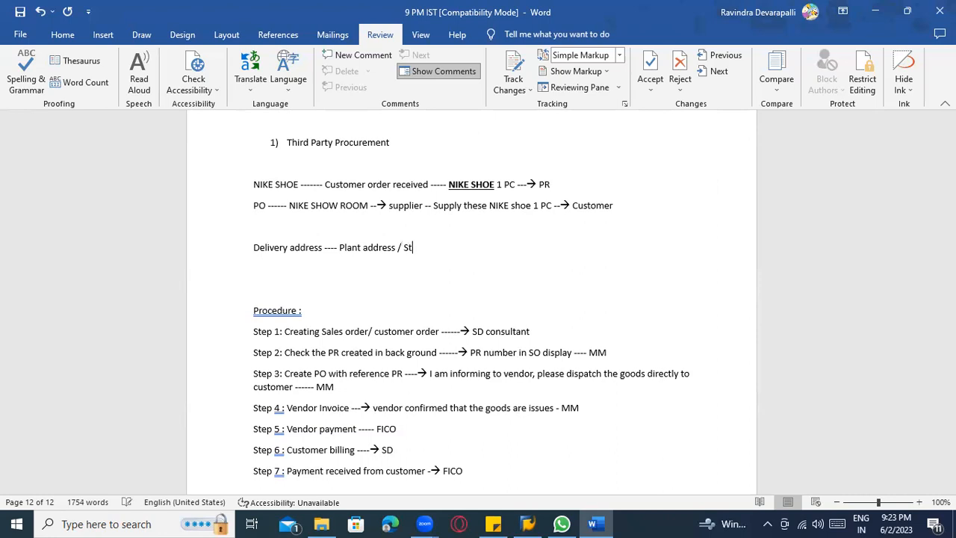
text(orge locatopn)
Replace the plant and storage location text in the delivery address line with "customer address".
key(BackSpace)
key(BackSpace)
key(BackSpace)
key(BackSpace)
key(BackSpace)
key(BackSpace)
key(BackSpace)
key(BackSpace)
key(BackSpace)
key(BackSpace)
key(BackSpace)
key(BackSpace)
key(BackSpace)
key(BackSpace)
key(BackSpace)
key(BackSpace)
key(BackSpace)
key(BackSpace)
key(BackSpace)
key(BackSpace)
key(BackSpace)
key(BackSpace)
key(BackSpace)
key(BackSpace)
key(BackSpace)
key(BackSpace)
key(BackSpace)
key(BackSpace)
key(BackSpace)
key(BackSpace)
key(BackSpace)
text(cus)
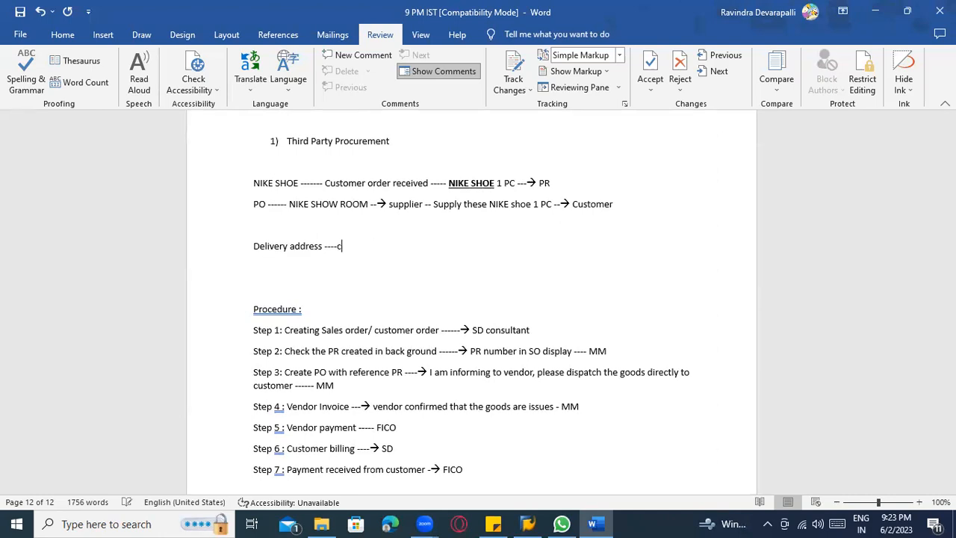
text(tomer a)
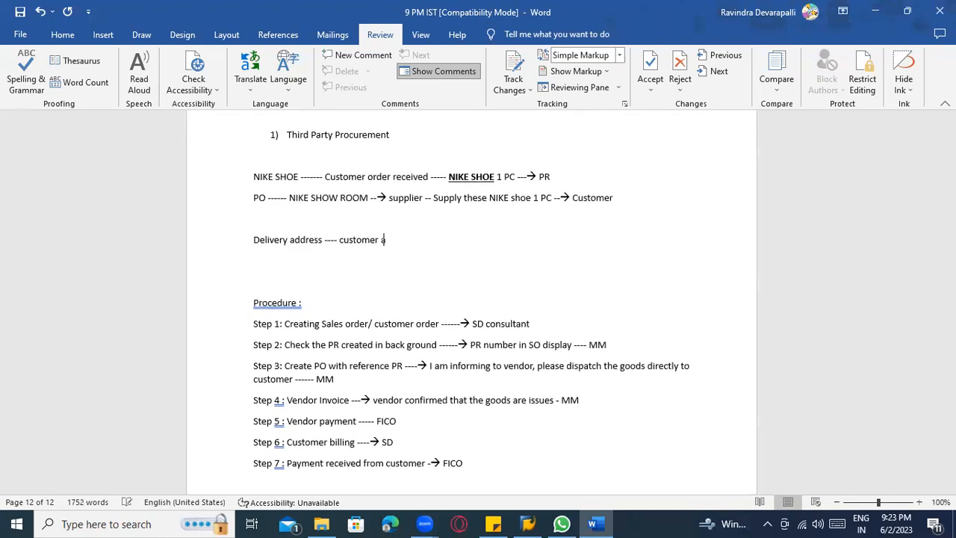
text(ddress)
Review the Nike shoe example together with procedure steps 1 to 7.
scroll(372, 276, down, 3)
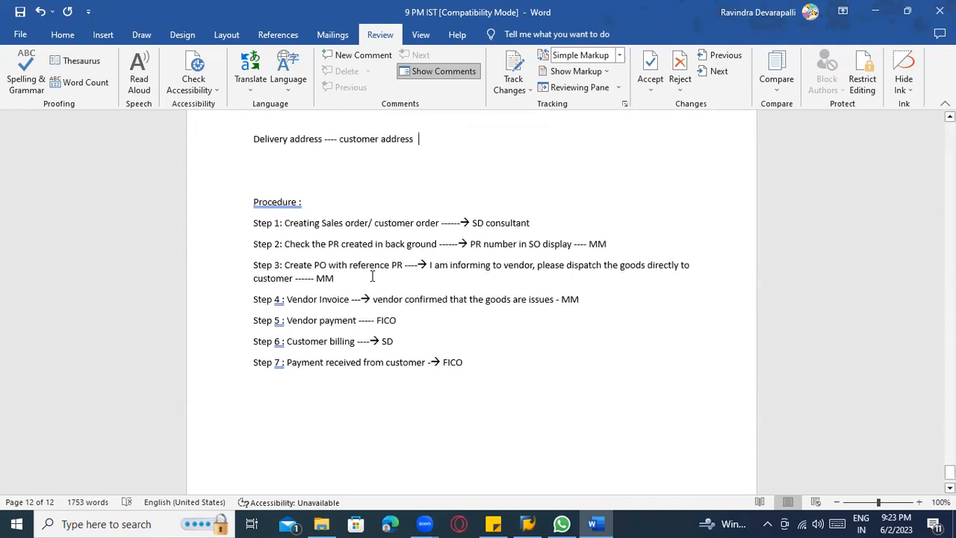
scroll(371, 277, down, 1)
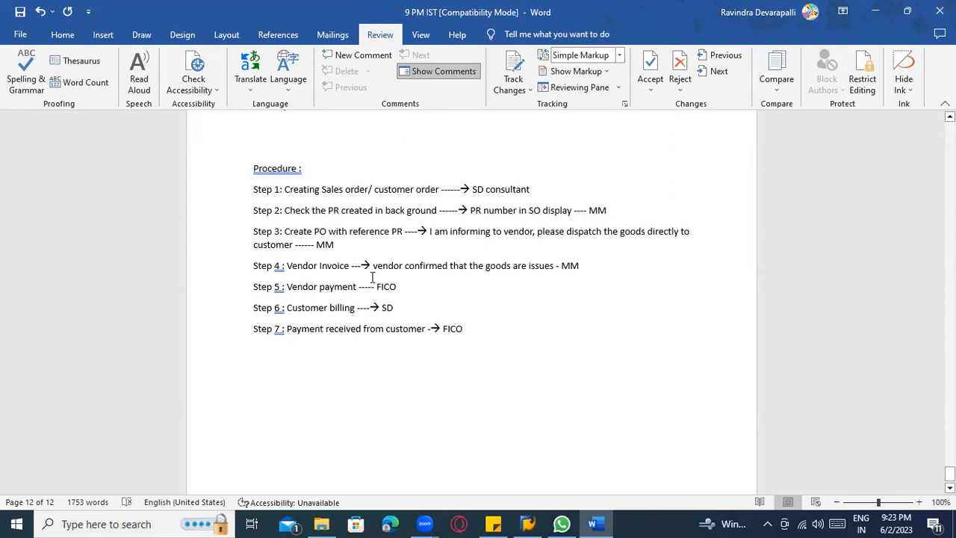
scroll(364, 334, up, 5)
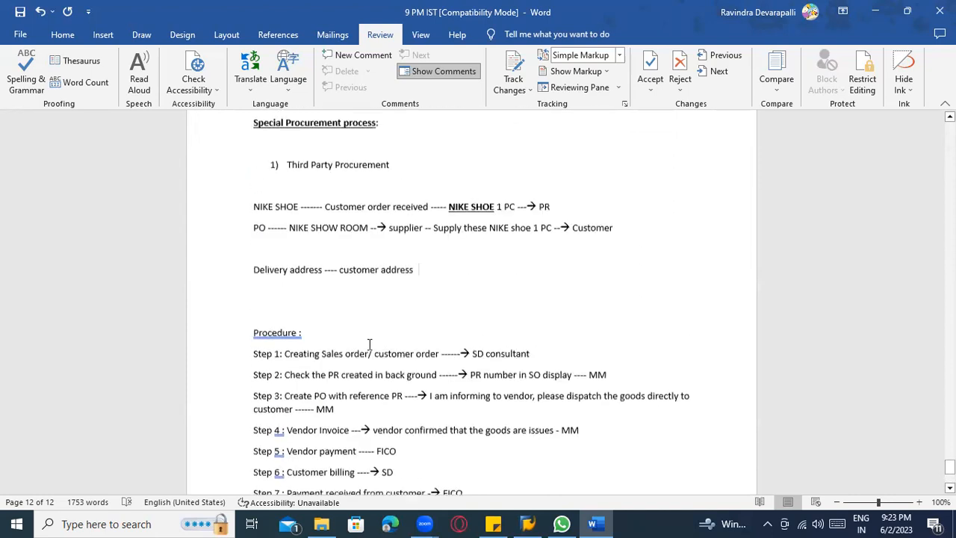
scroll(556, 342, down, 1)
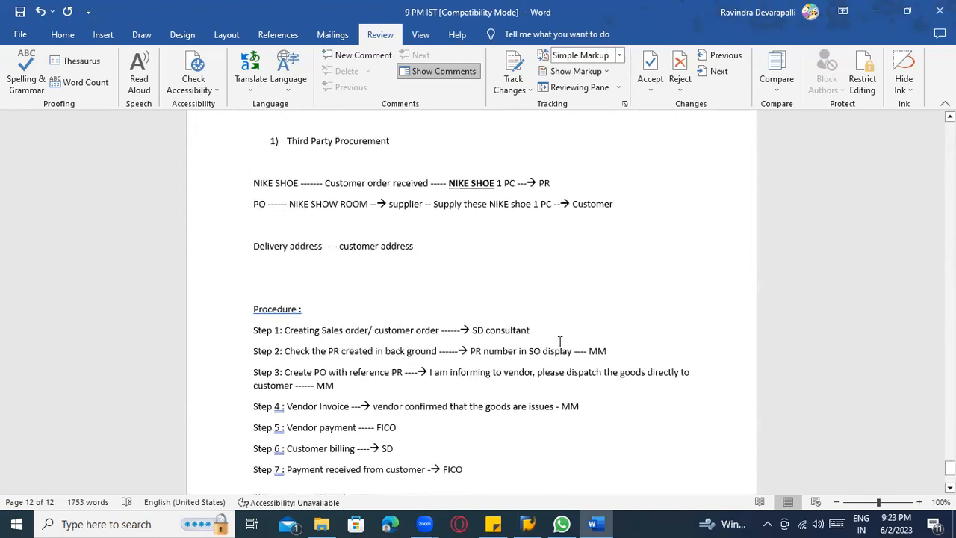
drag(535, 323, 294, 351)
click(294, 349)
scroll(437, 478, down, 2)
scroll(448, 463, up, 6)
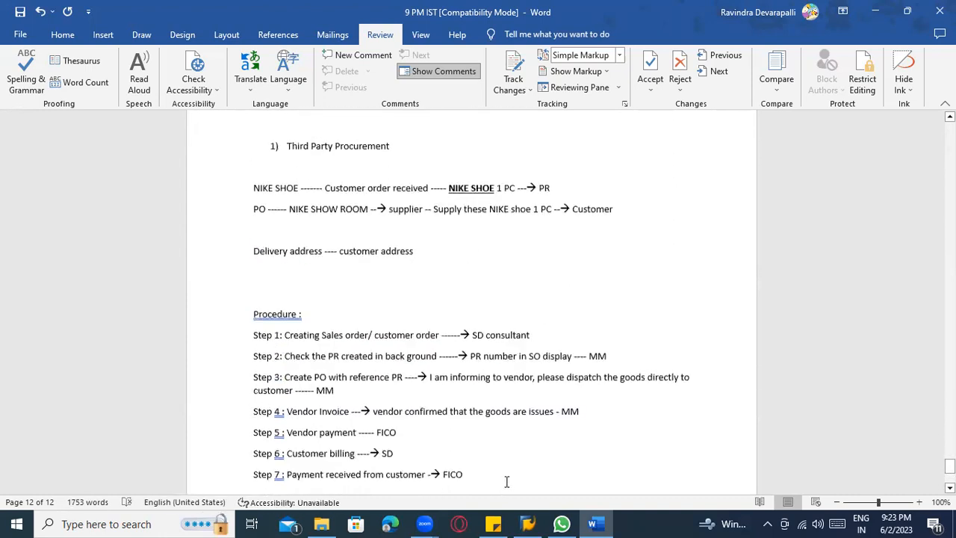
click(464, 312)
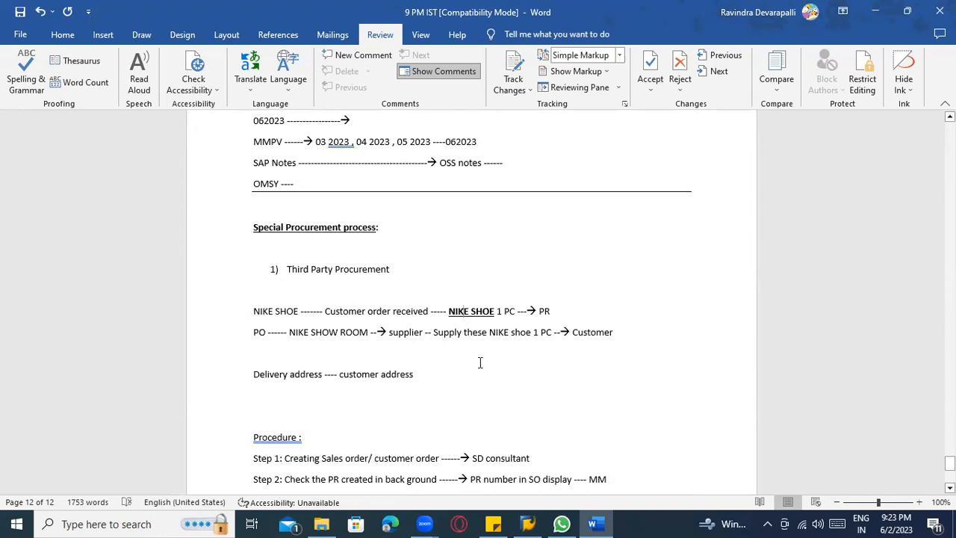
scroll(482, 359, down, 3)
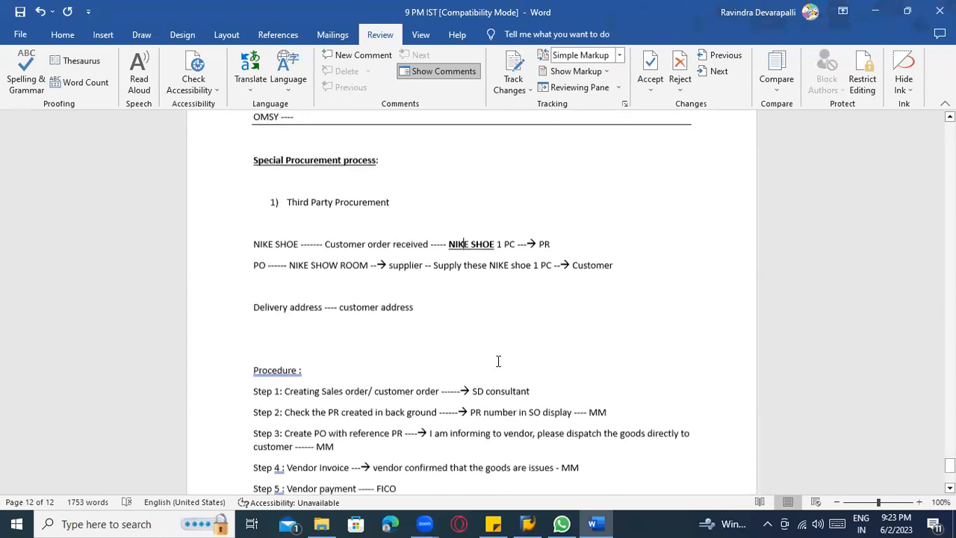
Make the numbered heading "Third Party Procurement" bold and underlined.
scroll(527, 378, down, 3)
scroll(496, 343, up, 4)
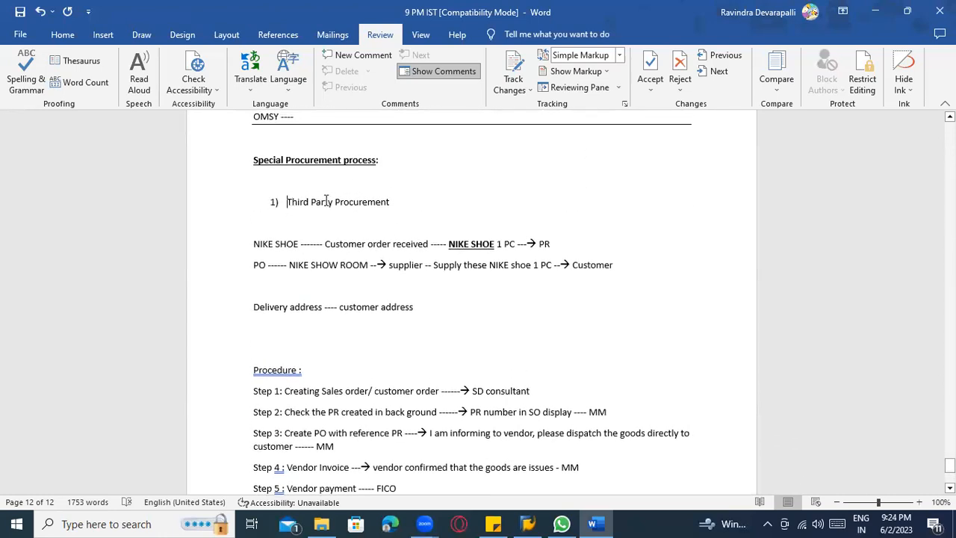
drag(286, 202, 386, 202)
key(ctrl+b)
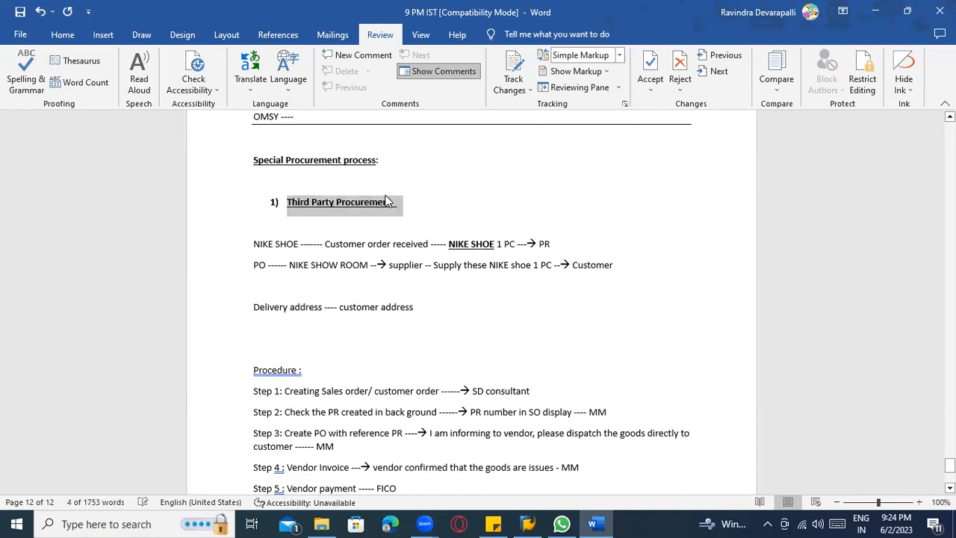
Below Step 7, add the line "Master data : Material Master data --> Sales data --- Item category group --->" after a blank line.
scroll(336, 361, down, 6)
click(339, 356)
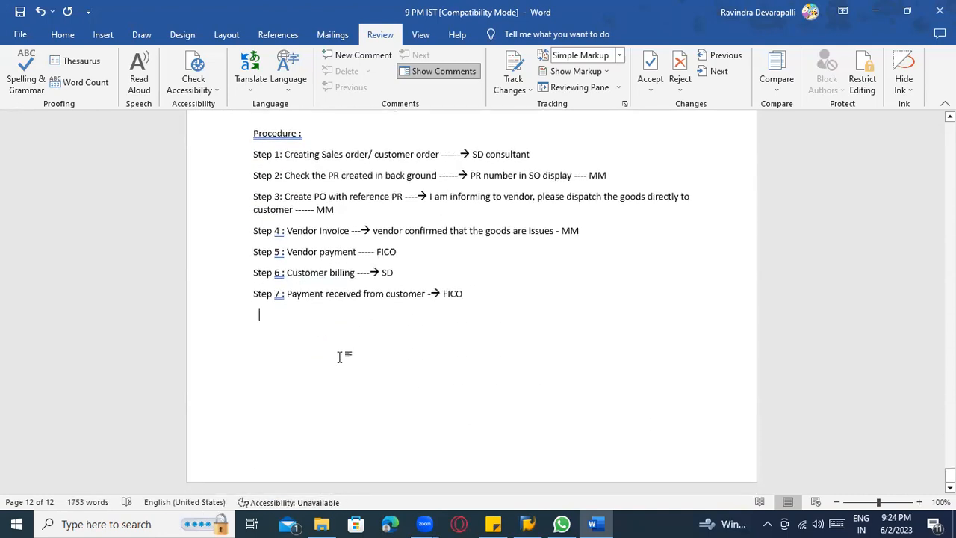
text(Mas)
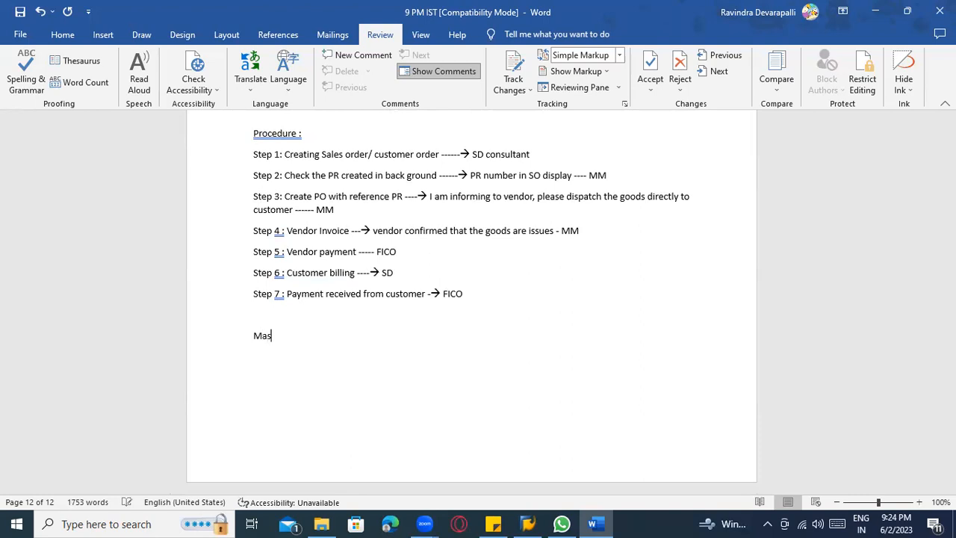
text(ter data :)
text(Material )
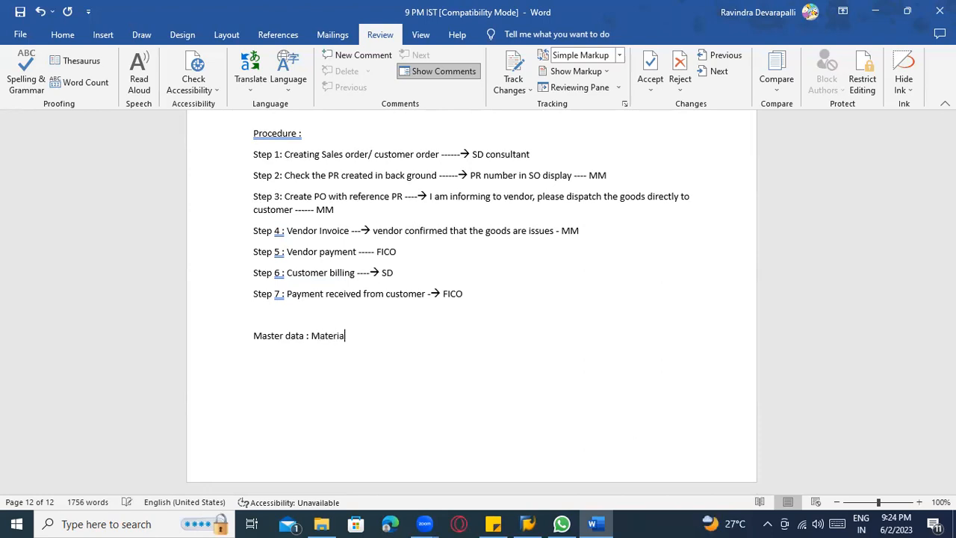
text(Maste r)
text( data ---)
text(> Sales da)
text(ta --- I)
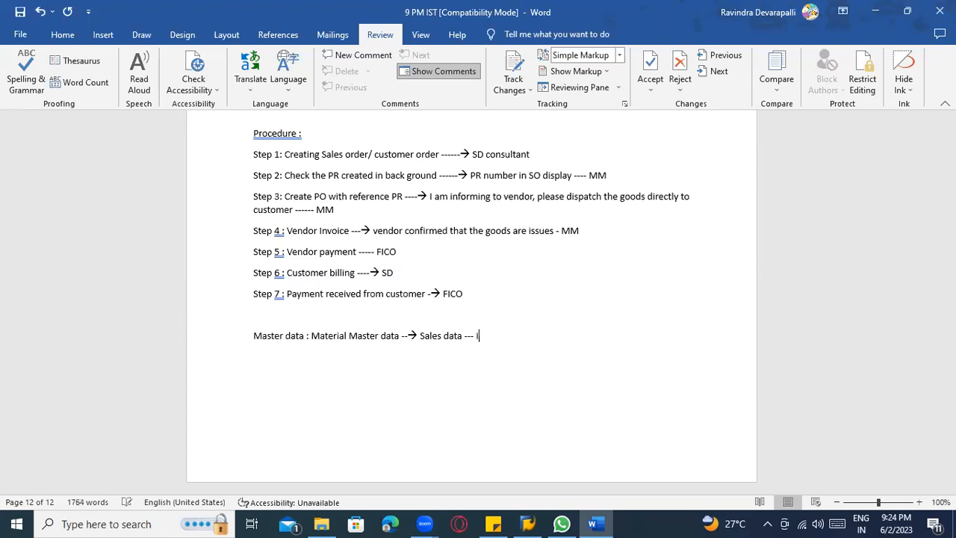
text(tem category group )
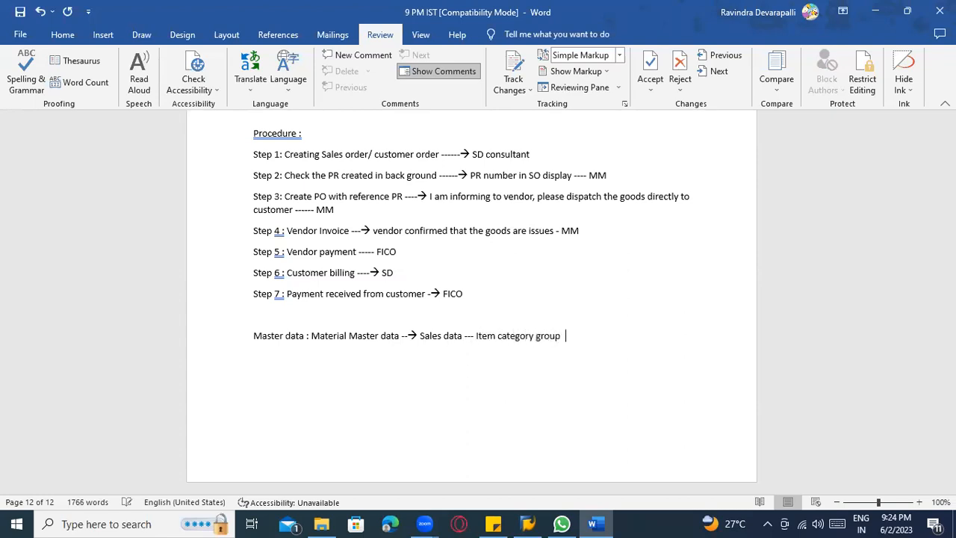
text(--->)
key(Return)
Try the entry "NORM ---- Standard sales" below the Master data line, and remove it.
text(NORM ---- Standard sales)
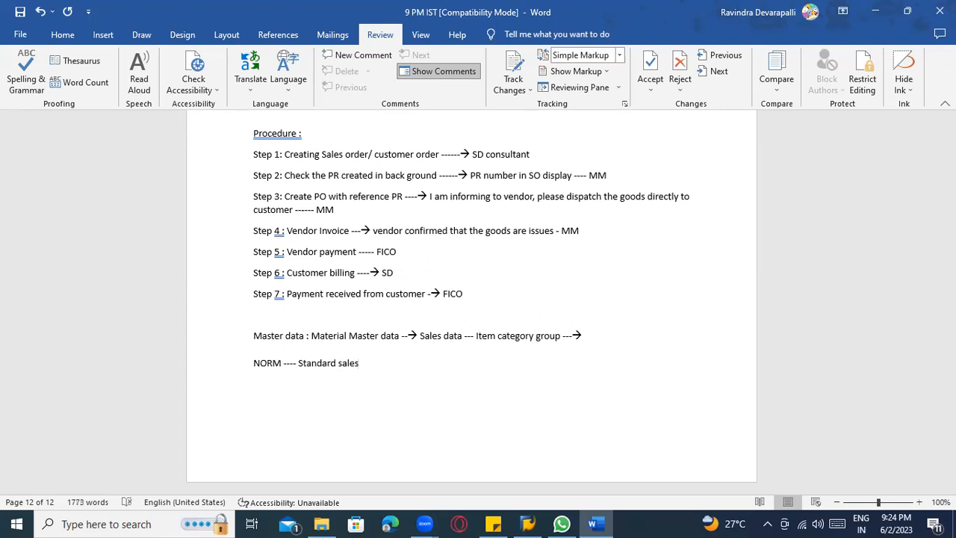
key(BackSpace)
key(BackSpace)
key(BackSpace)
key(BackSpace)
key(BackSpace)
key(BackSpace)
key(BackSpace)
key(BackSpace)
key(BackSpace)
key(BackSpace)
key(BackSpace)
key(BackSpace)
key(BackSpace)
key(BackSpace)
key(BackSpace)
key(BackSpace)
key(BackSpace)
key(BackSpace)
key(BackSpace)
key(BackSpace)
key(BackSpace)
key(BackSpace)
Write "BANS --- Third Party process" below the Master data line and make it bold and underlined.
text(BANS --- THird Party proce)
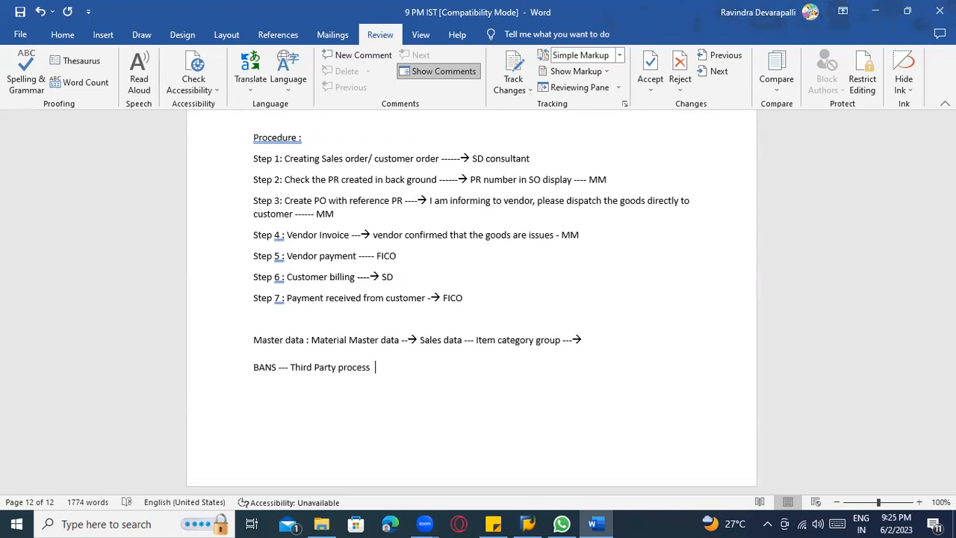
text(ss)
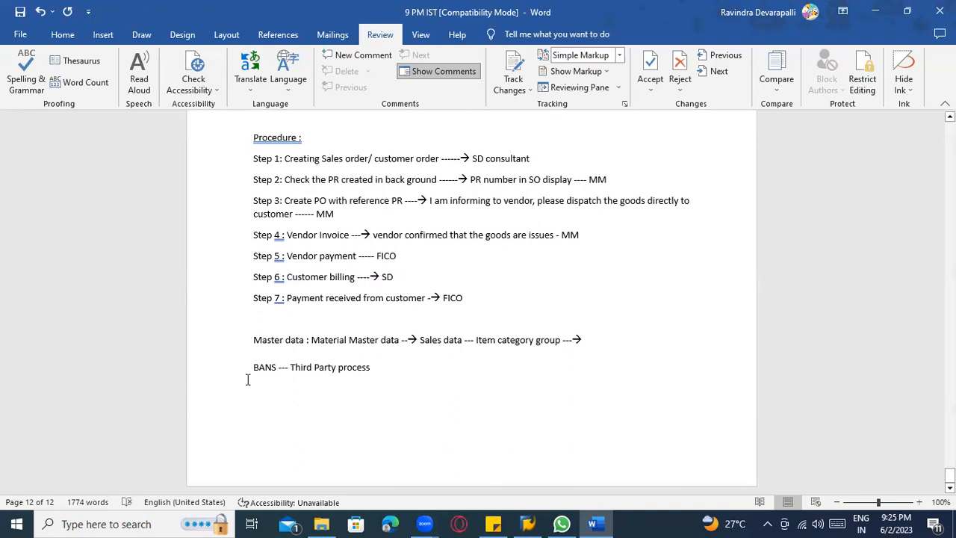
drag(248, 373, 358, 379)
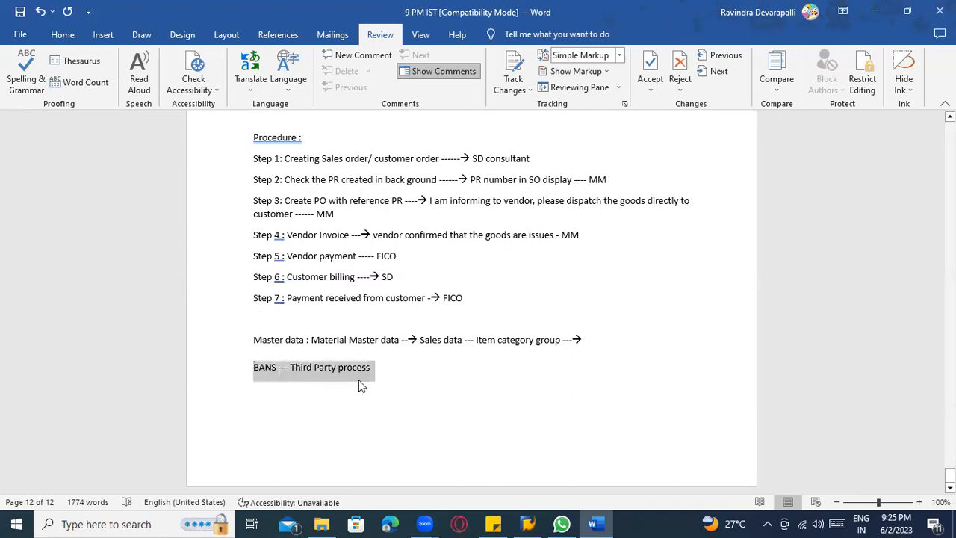
key(ctrl+b)
key(ctrl+u)
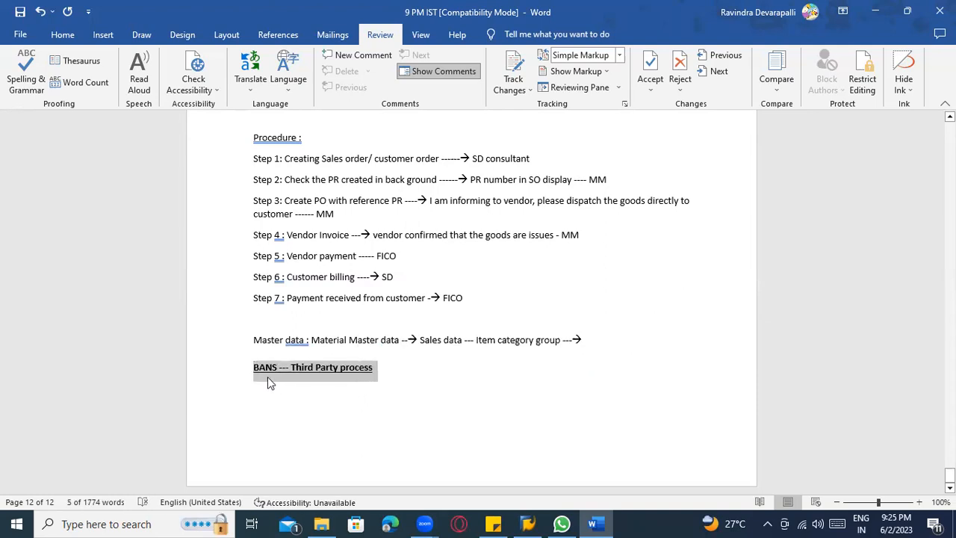
Insert "item category group -" in front of BANS on the bold underlined line.
click(255, 371)
text(item category group -)
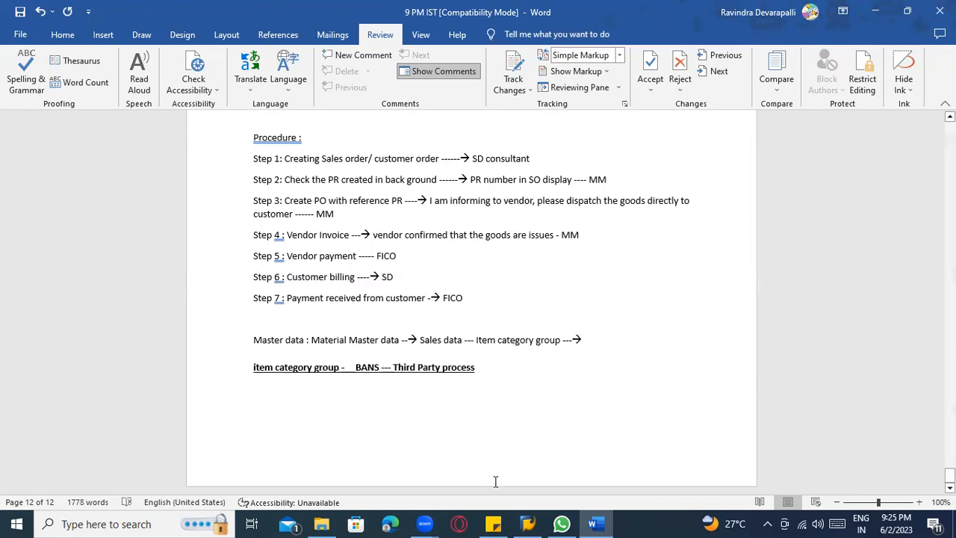
Switch to SAP Logon, open the highlighted ECC server connection and log on to client 800 by pasting the account password.
click(527, 522)
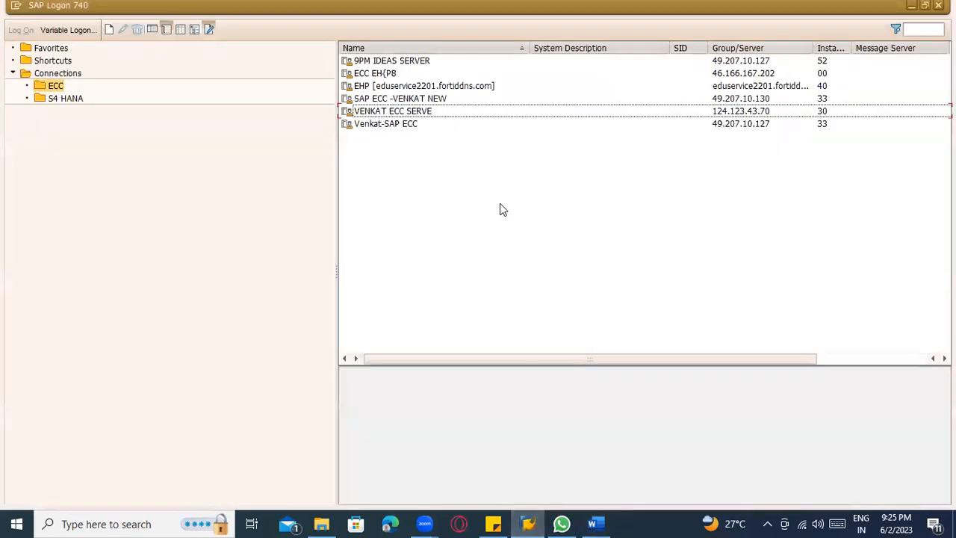
double_click(410, 111)
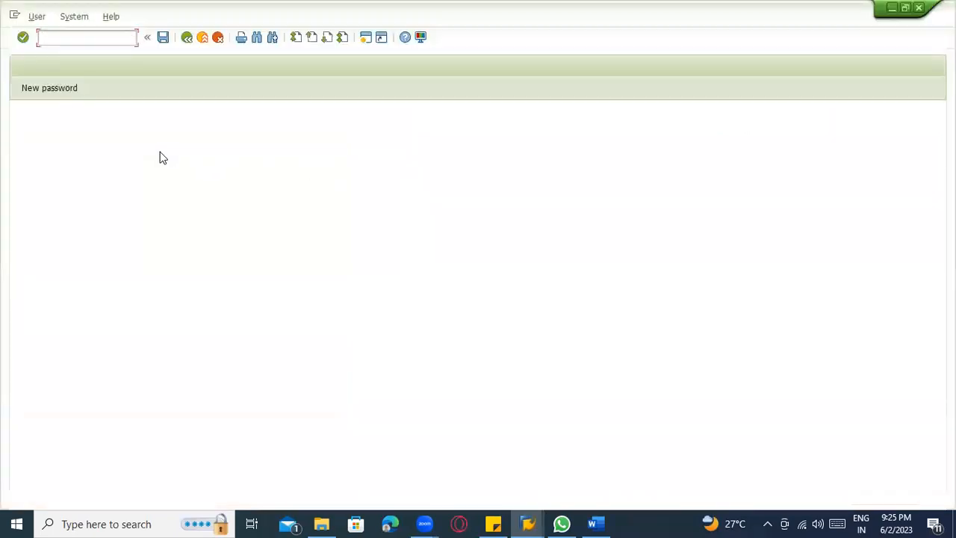
click(142, 157)
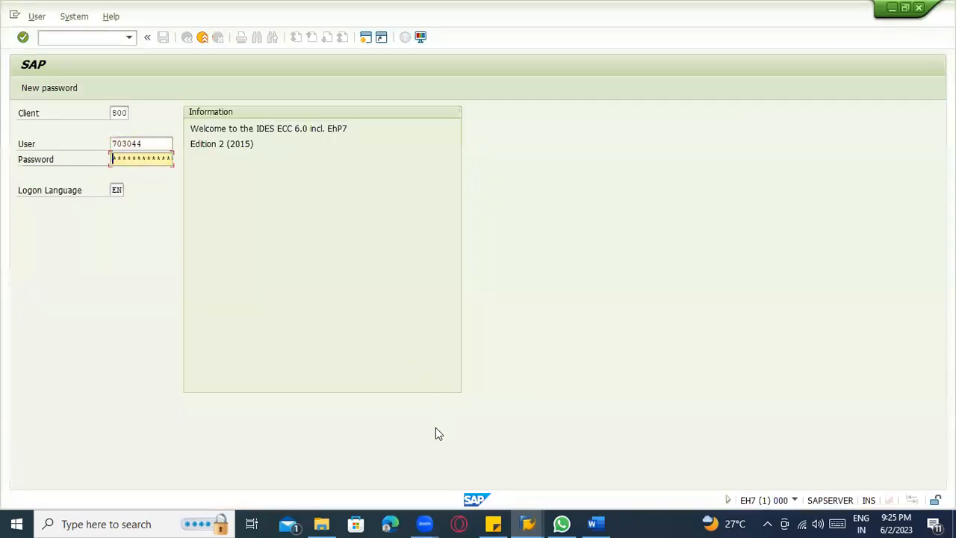
click(492, 523)
key(alt+Tab)
key(ctrl+v)
key(Return)
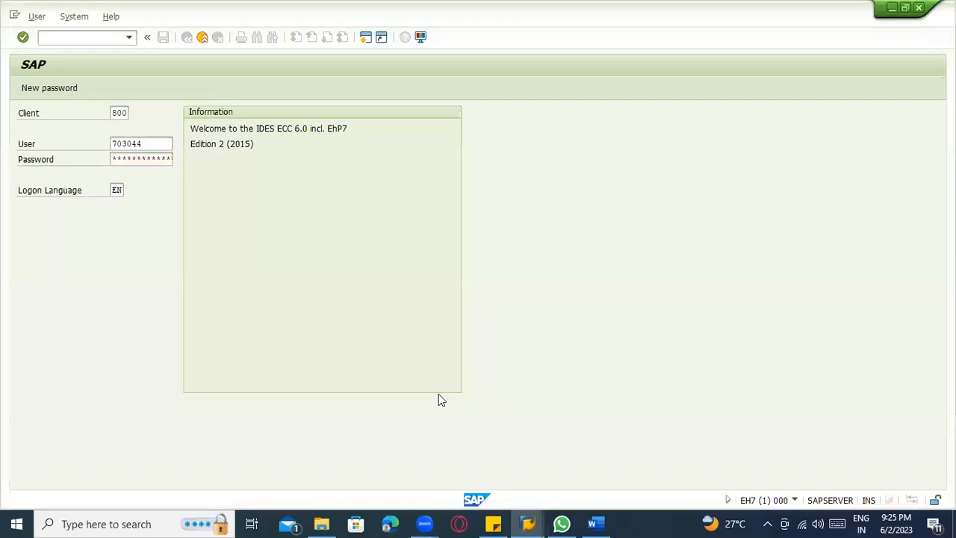
Open the Change Material transaction and leave it again for SAP Easy Access.
text(mm0)
key(Return)
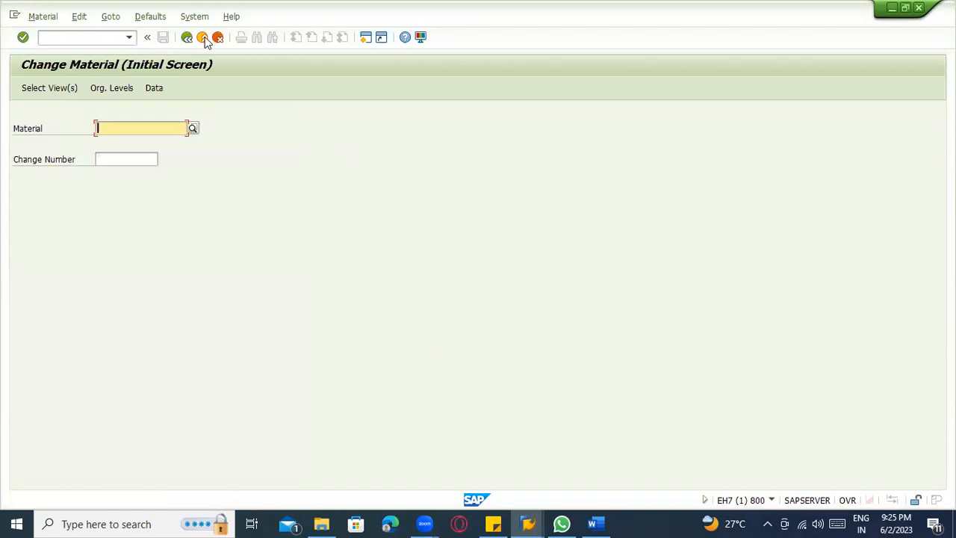
click(202, 37)
key(alt+Tab)
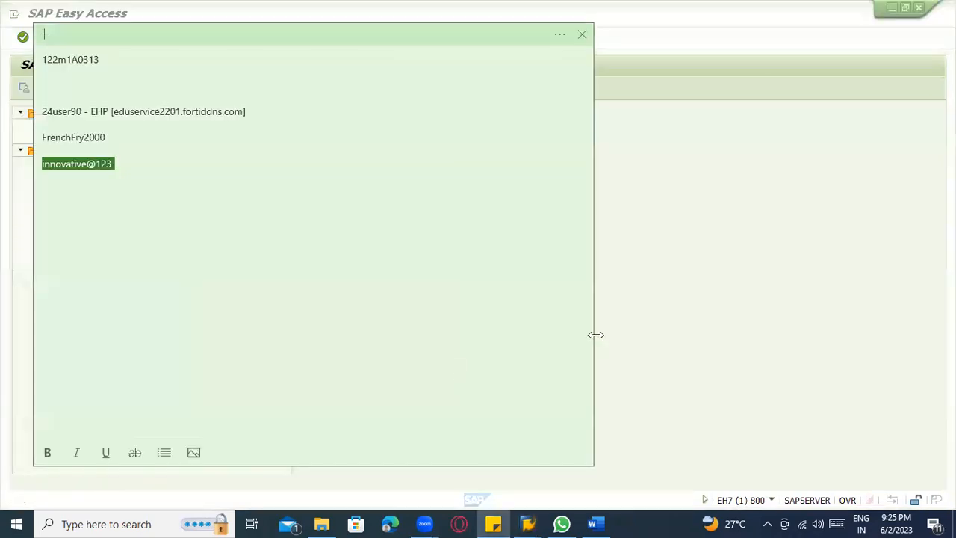
Switch to the Word notes and write "MM02 – Change Material Master record" below the bold item category group line.
key(alt+Tab)
key(alt+Tab)
key(alt+Tab)
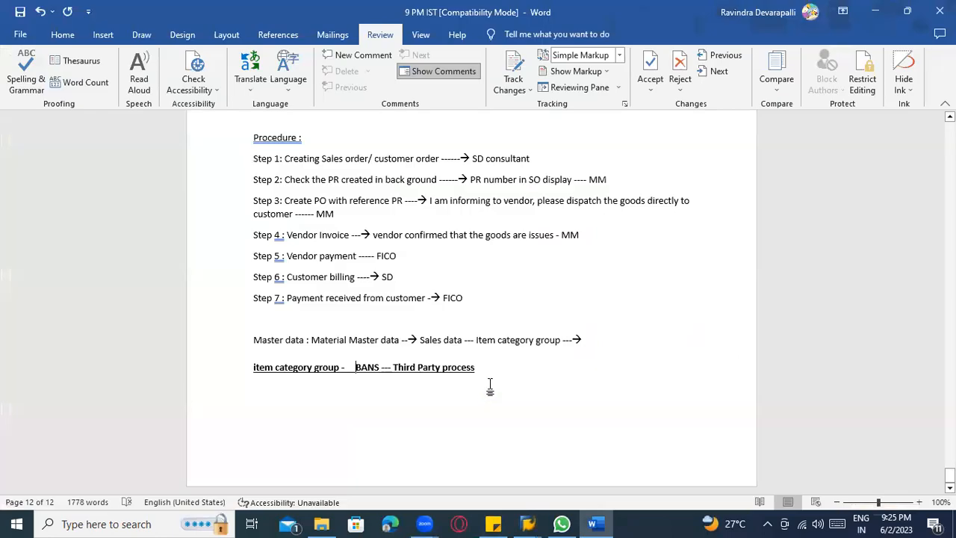
click(490, 385)
key(Return)
key(Return)
text(MM02 -)
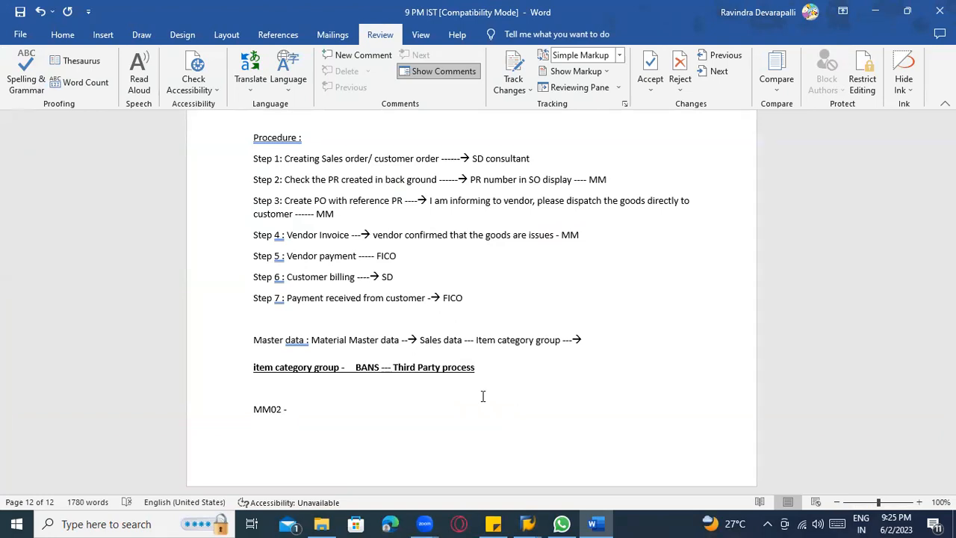
text(Change Mate)
text(rai ma)
key(BackSpace)
key(BackSpace)
key(BackSpace)
key(BackSpace)
key(BackSpace)
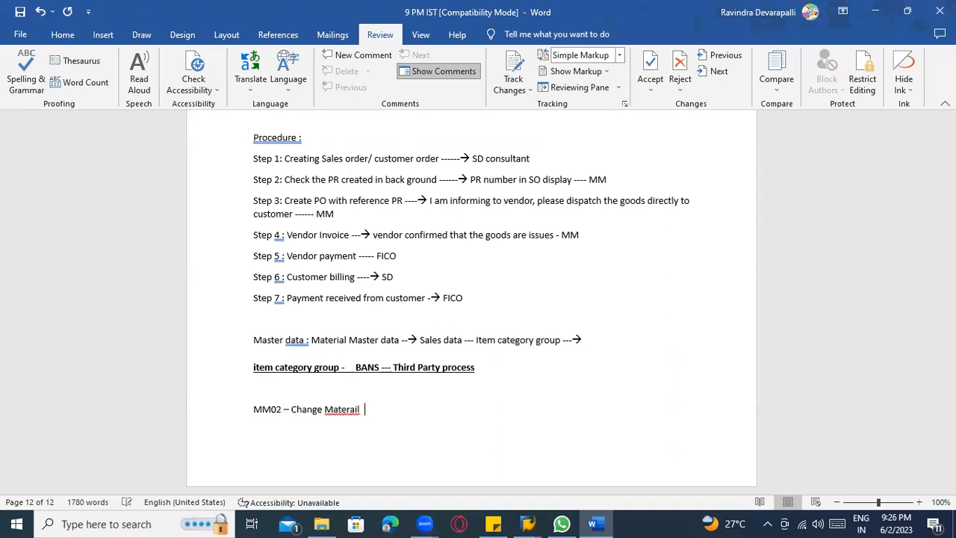
text(ial Master record)
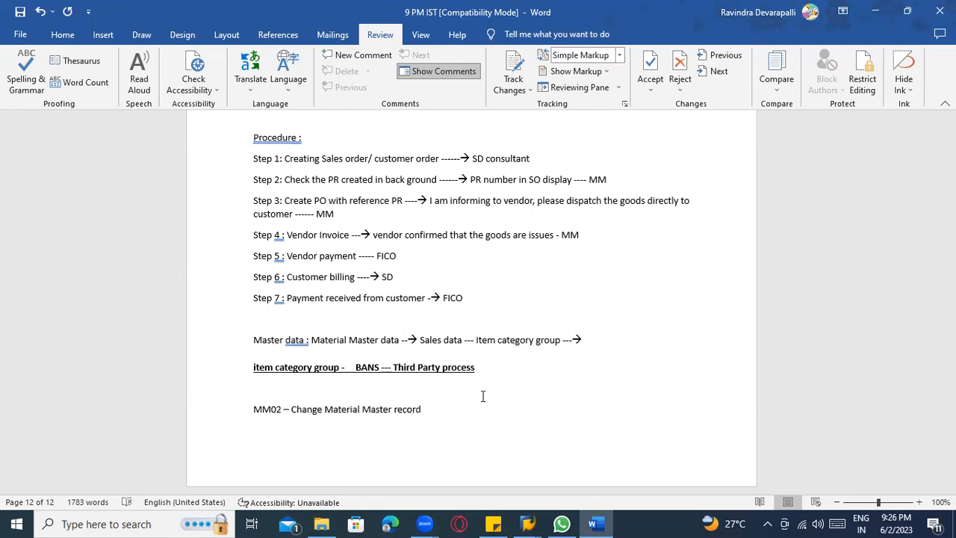
Switch to SAP Easy Access, open transaction MM02 and enter material 100-100 (CASINGS).
key(alt+Tab)
key(alt+Tab)
key(Tab)
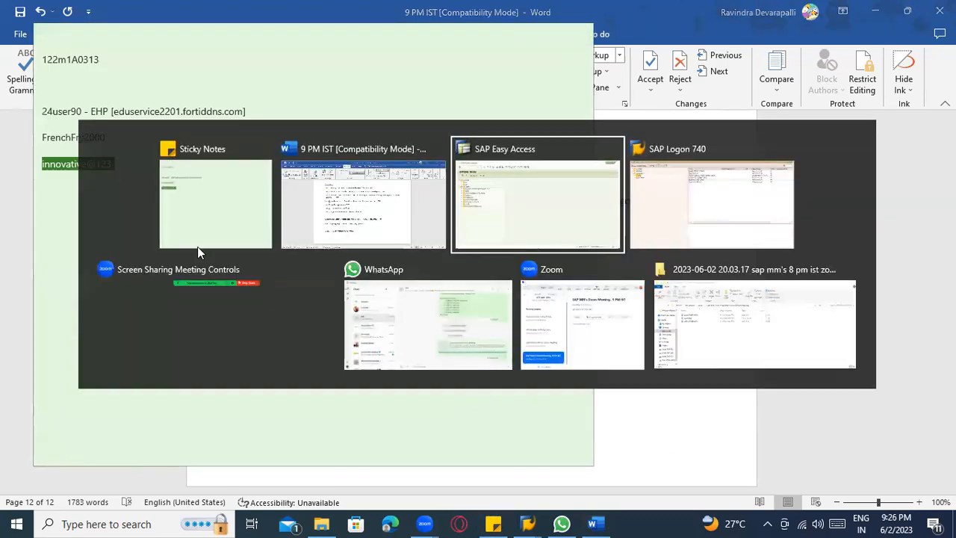
text(mm02)
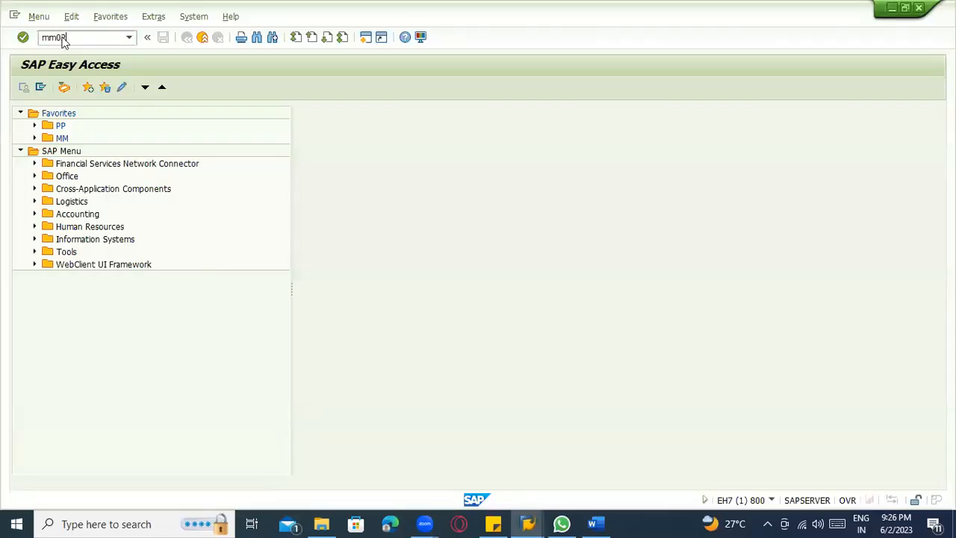
key(Return)
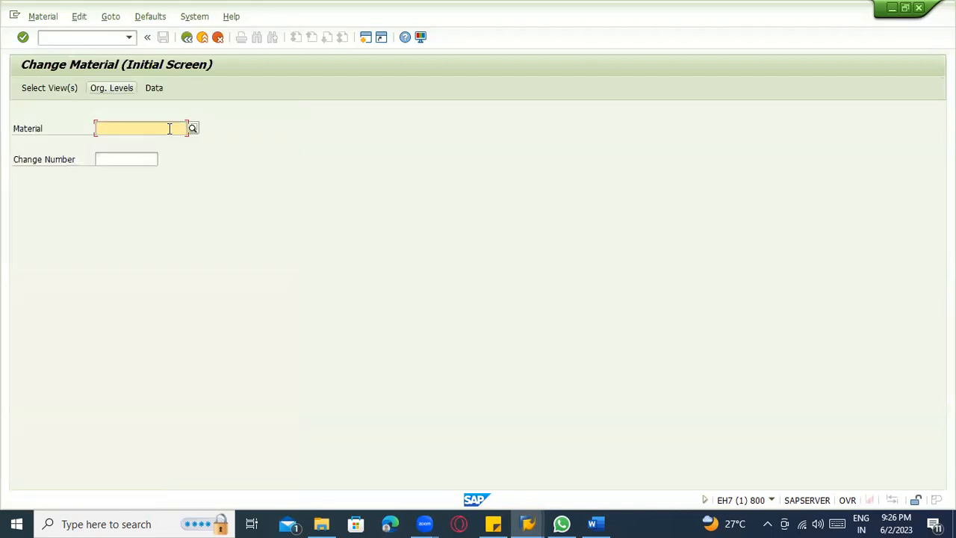
text(100)
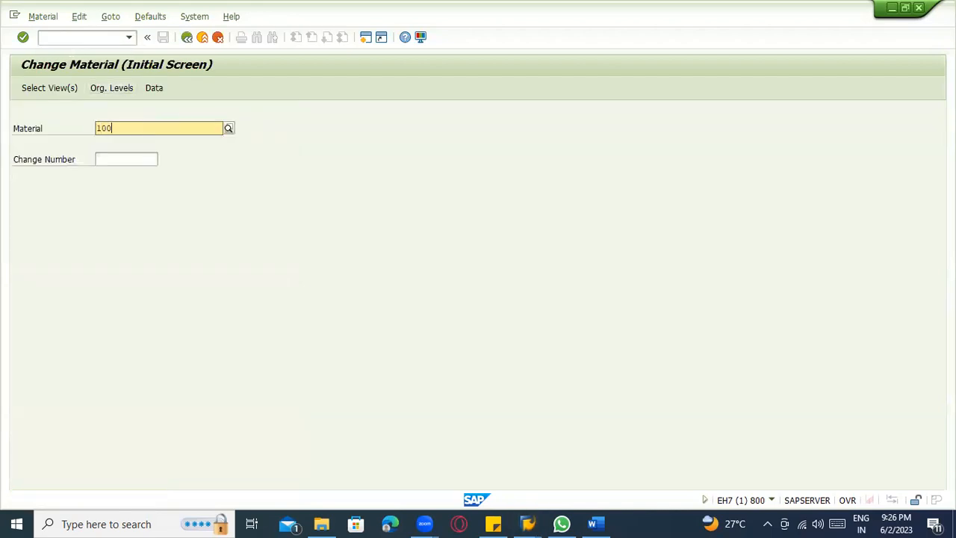
key(Return)
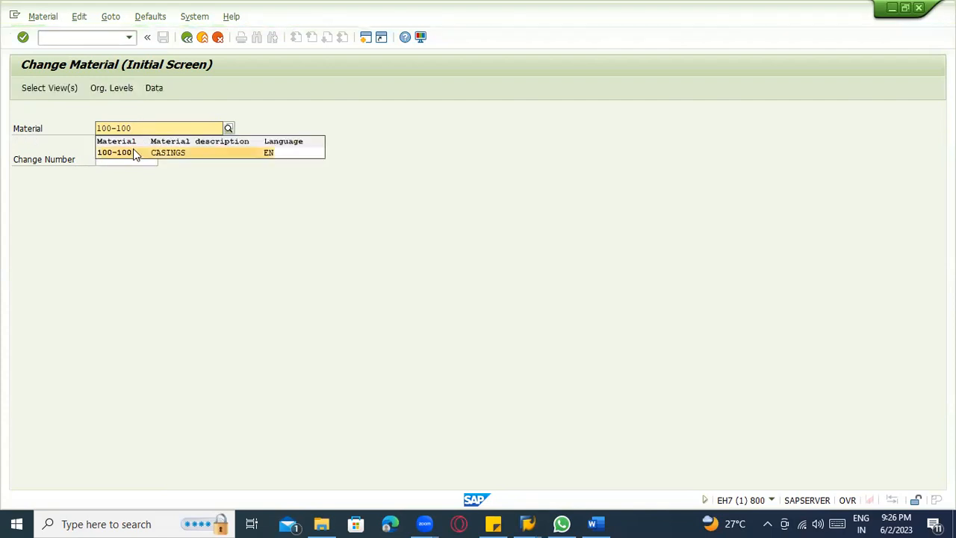
click(133, 151)
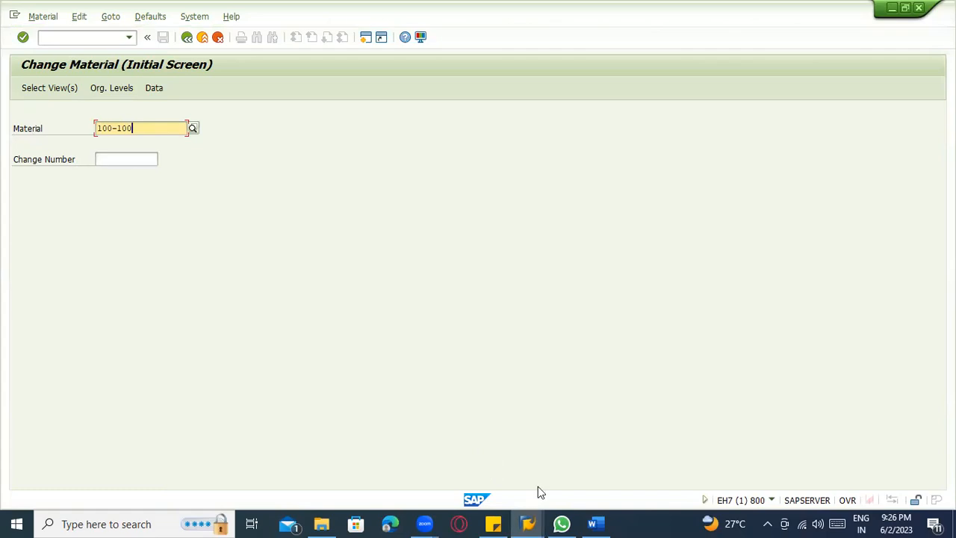
Switch to the Word notes to review the Step 1 sales order line, and return to the SAP Change Material screen.
click(597, 520)
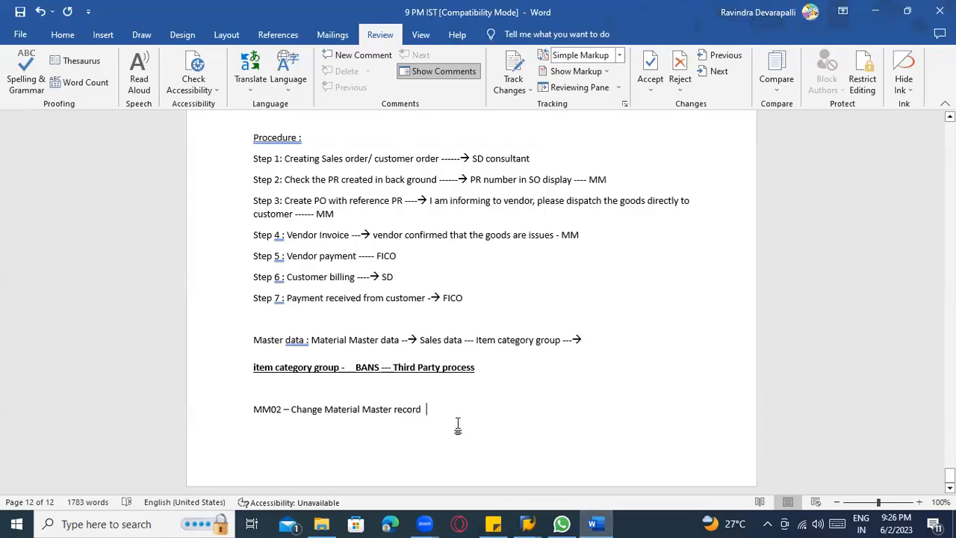
drag(529, 159, 257, 123)
drag(272, 174, 284, 159)
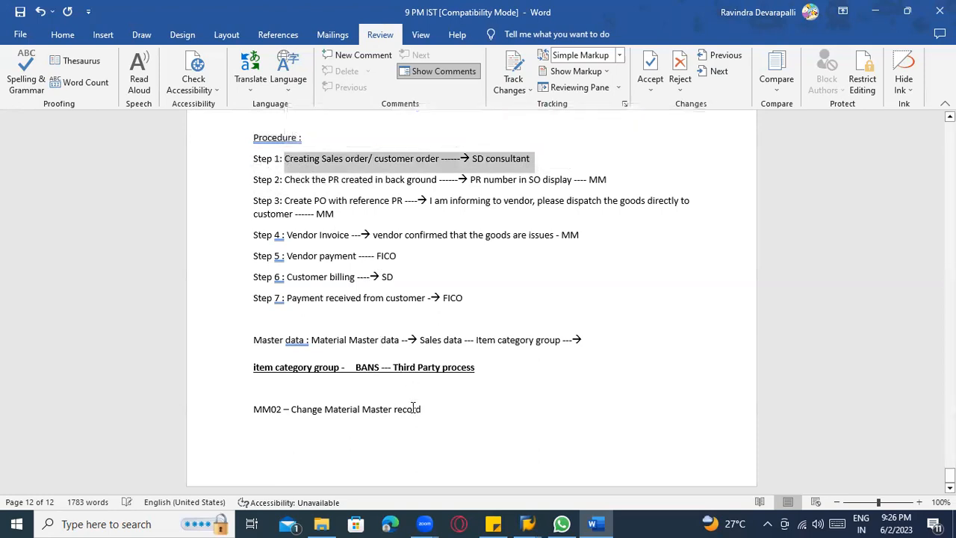
key(alt+Tab)
key(alt+Tab)
key(Tab)
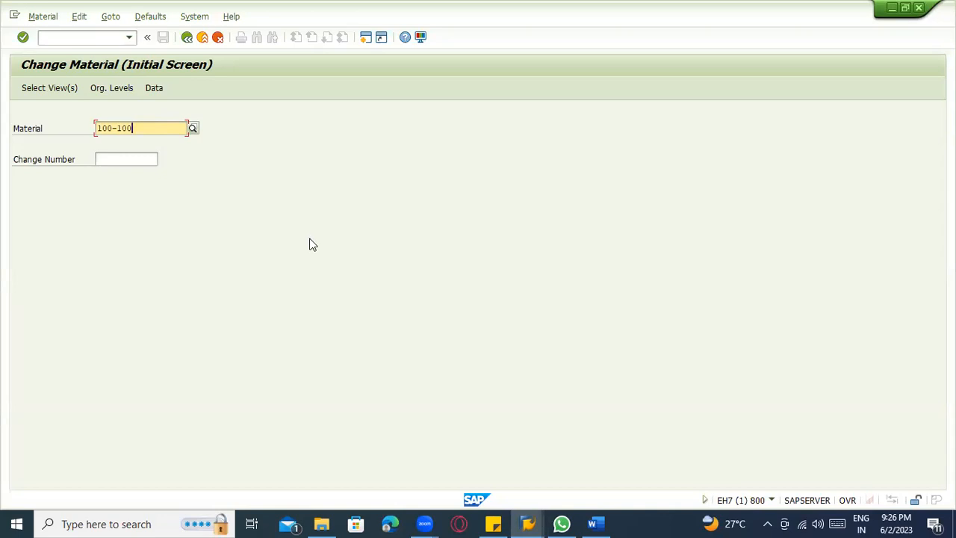
Select the Sales Org. Data 1, Sales Org. Data 2 and Sales: General/Plant Data views for material 100-100.
click(27, 90)
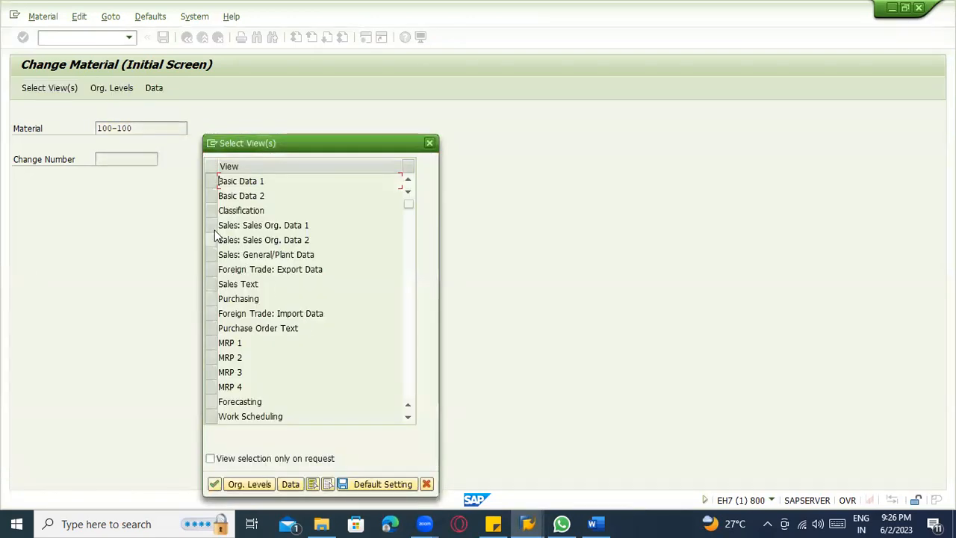
click(212, 225)
click(211, 239)
click(211, 255)
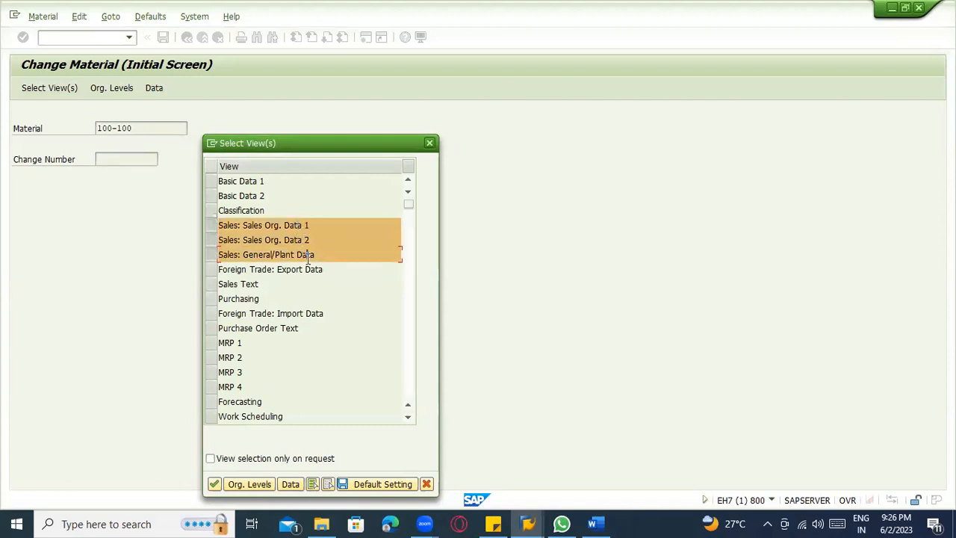
Examine the other available material views, from Purchasing and plant storage to warehouse management, quality management and accounting.
click(227, 298)
double_click(248, 299)
scroll(317, 374, down, 1)
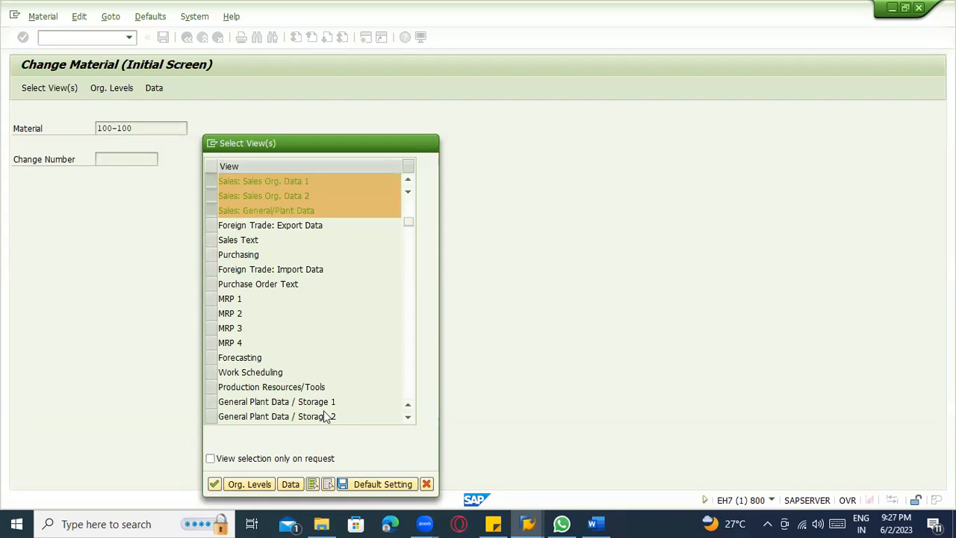
scroll(329, 407, down, 1)
drag(339, 363, 214, 365)
drag(343, 375, 194, 362)
click(345, 403)
scroll(329, 399, down, 1)
scroll(289, 379, down, 1)
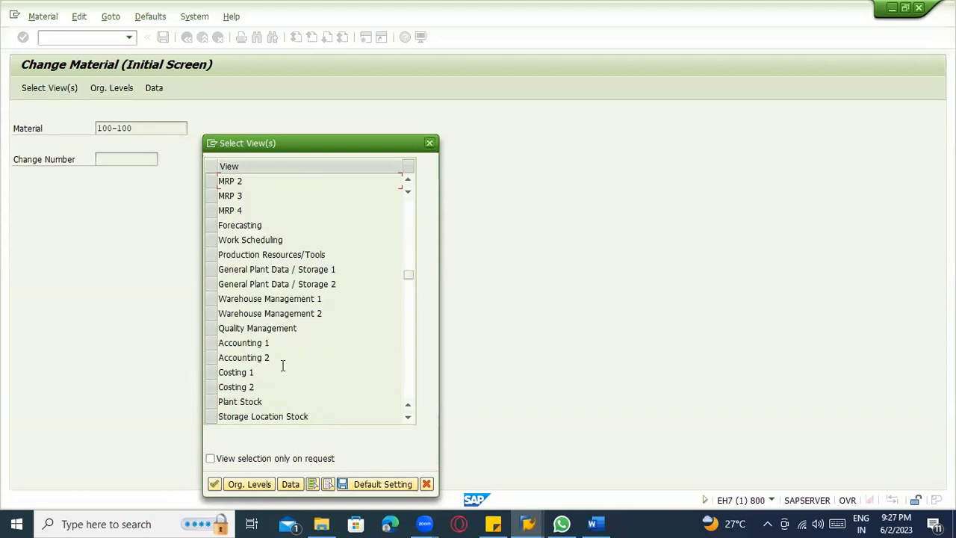
drag(270, 344, 195, 357)
click(262, 328)
drag(261, 327, 215, 327)
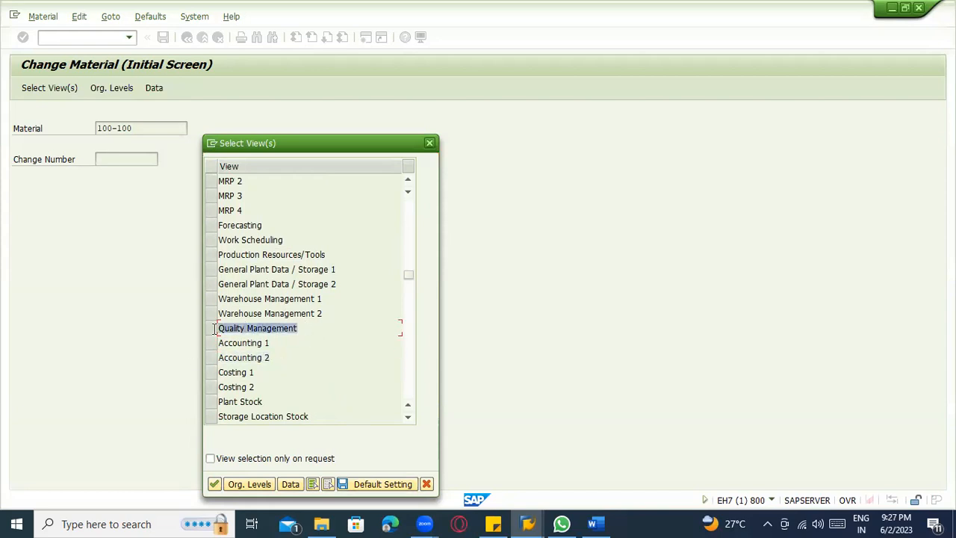
drag(326, 300, 180, 306)
scroll(292, 331, up, 2)
scroll(276, 309, up, 1)
scroll(273, 325, up, 1)
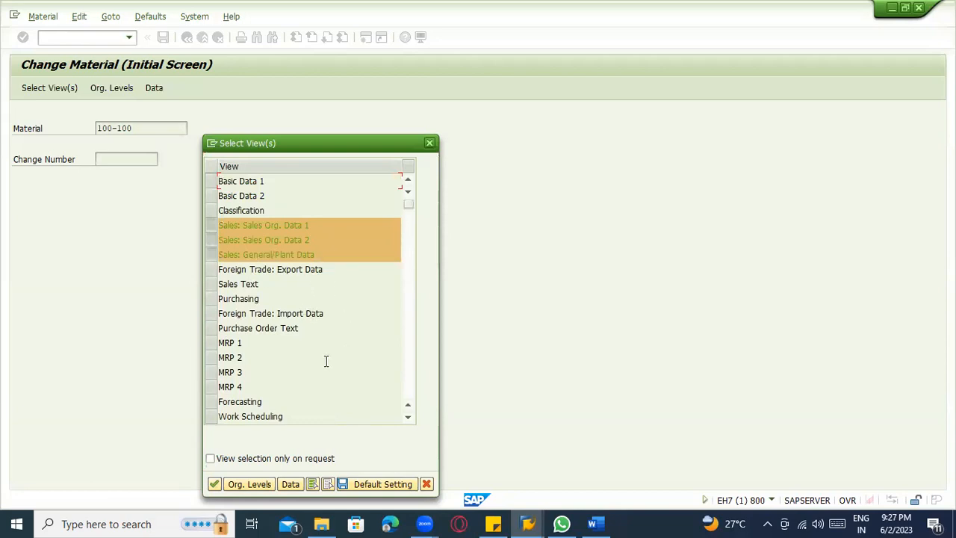
scroll(234, 341, down, 1)
scroll(237, 336, up, 1)
Open the organizational levels and enter plant 1100, sales organization 1000 and distribution channel 10 (Final customer sales).
click(234, 486)
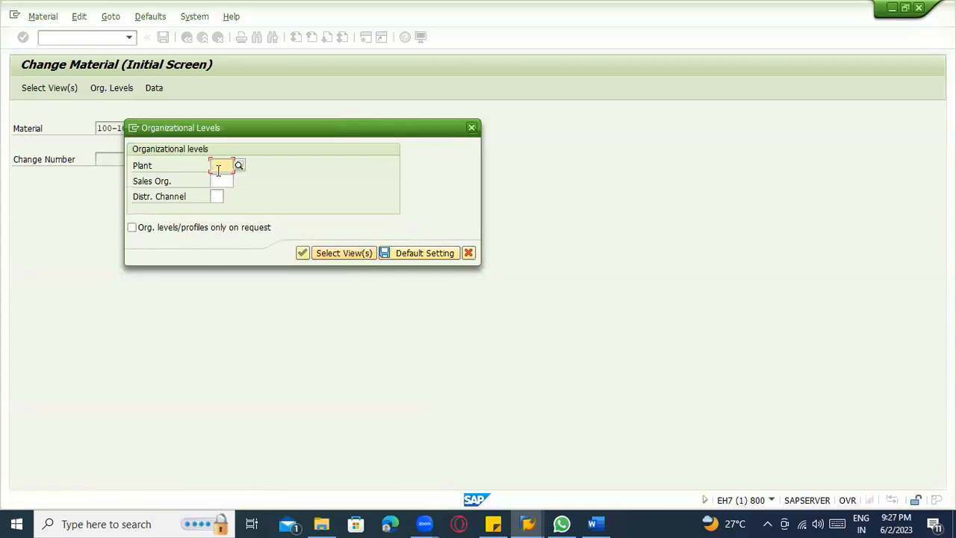
text(1100)
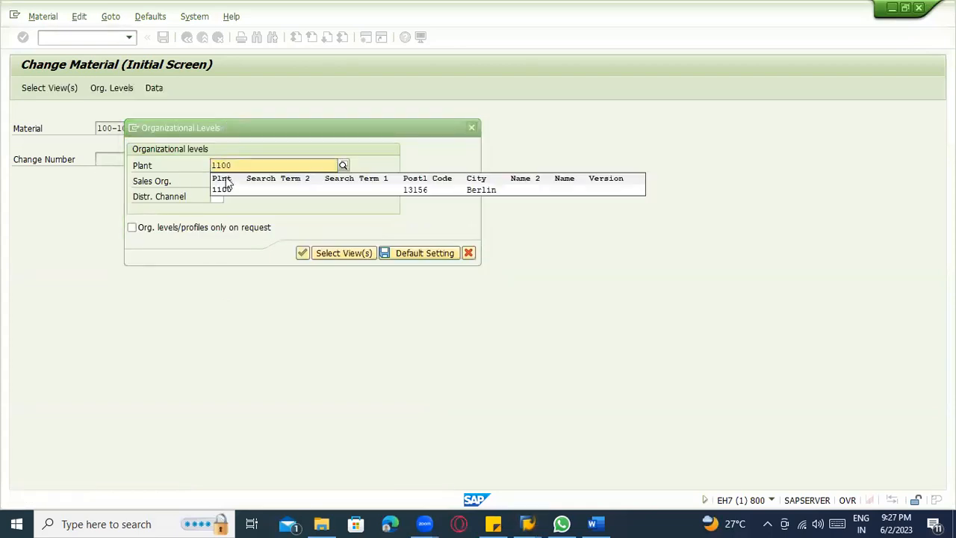
click(229, 191)
click(223, 181)
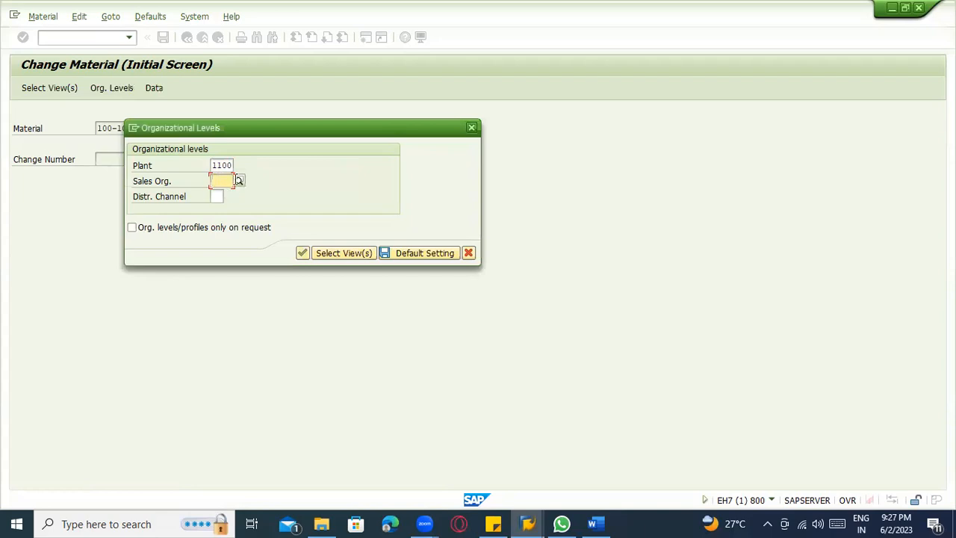
text(1000)
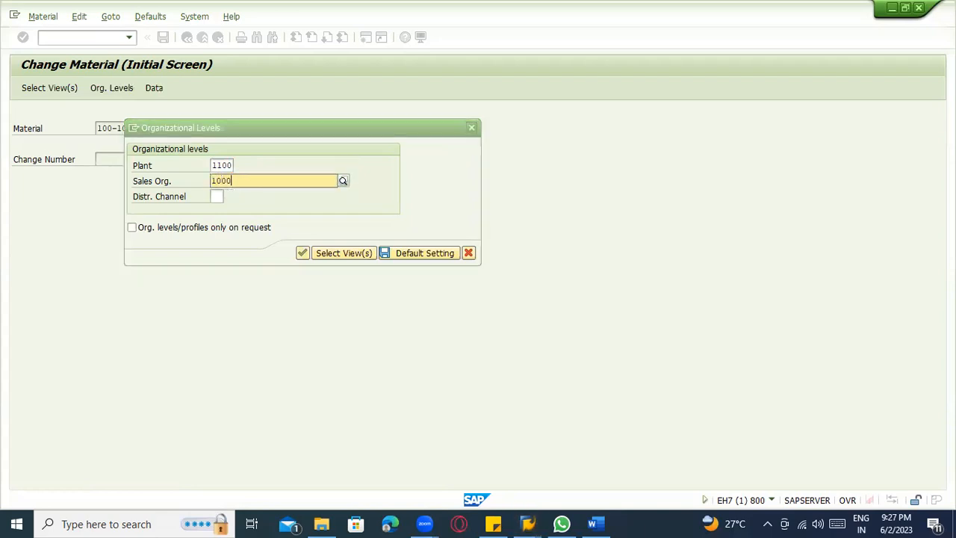
click(231, 204)
key(Tab)
text(10)
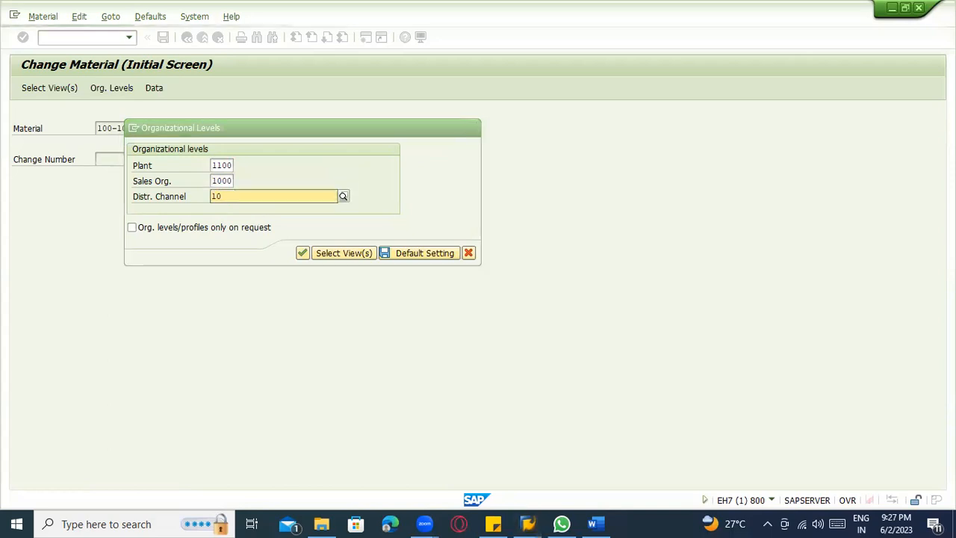
key(Down)
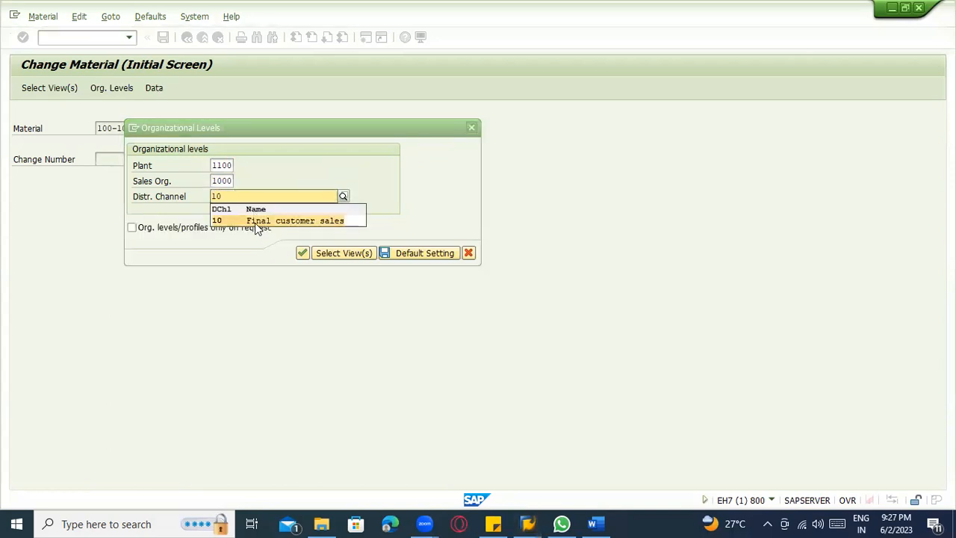
click(254, 221)
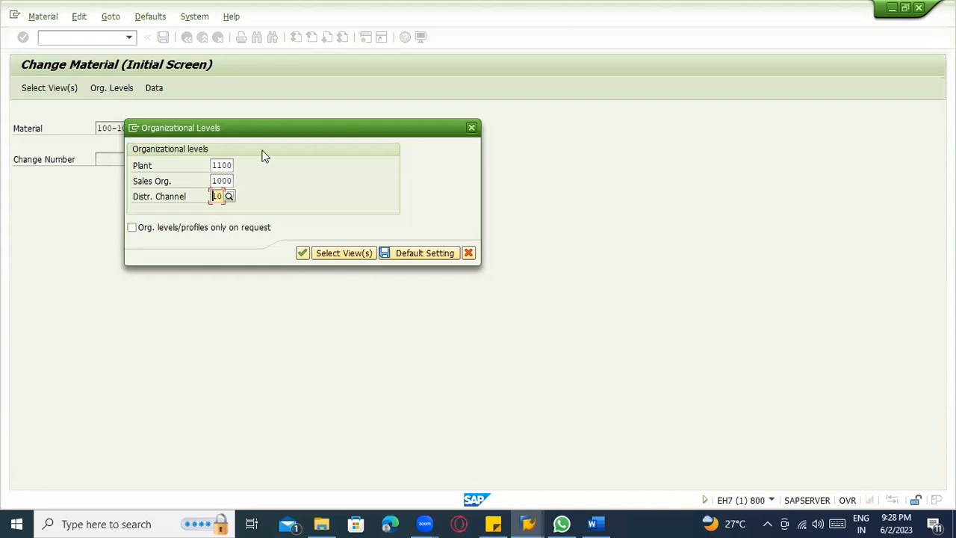
Examine the possible sales organization and distribution channel combinations, and close the list without choosing one.
click(229, 197)
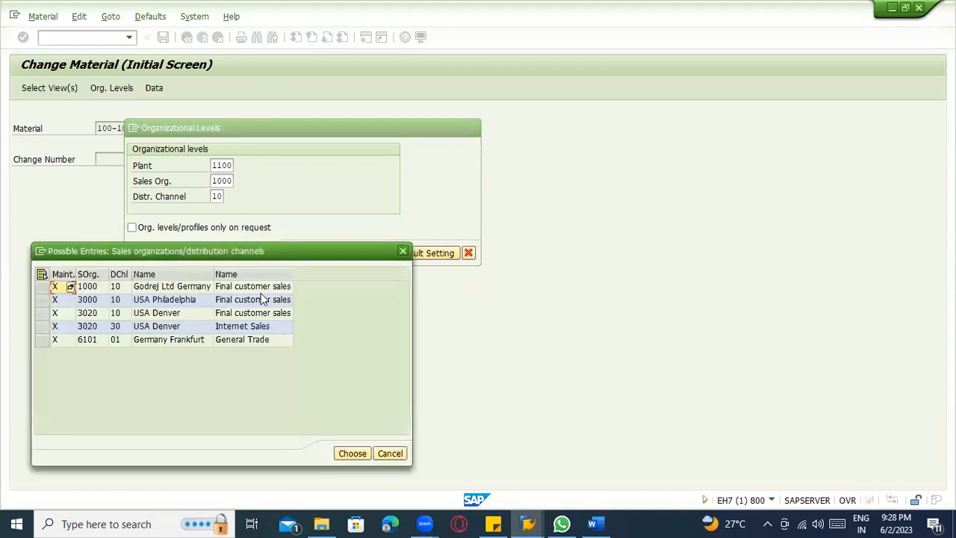
click(259, 291)
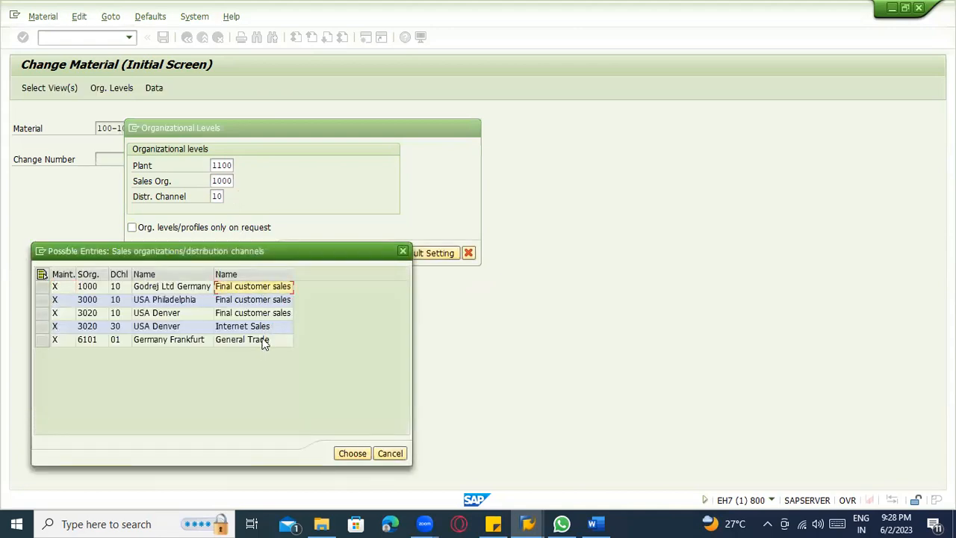
click(260, 338)
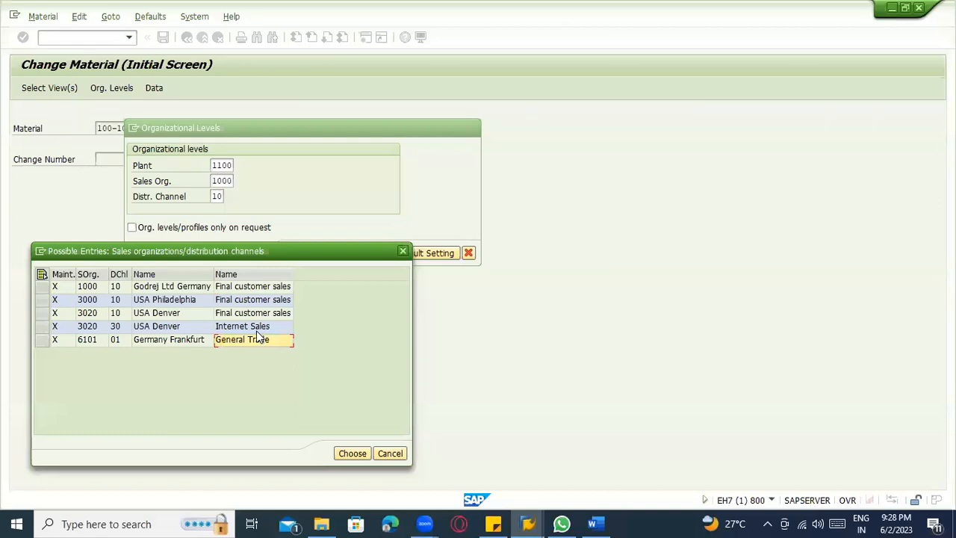
click(403, 254)
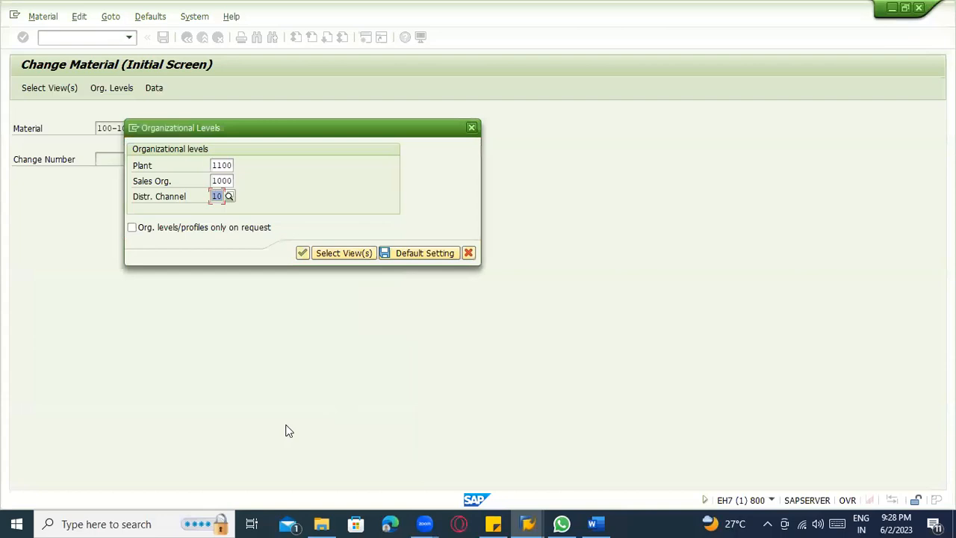
Confirm the organizational levels to open the first sales organization view of material 100-100.
click(223, 181)
click(218, 196)
click(217, 181)
click(222, 196)
click(221, 182)
click(301, 254)
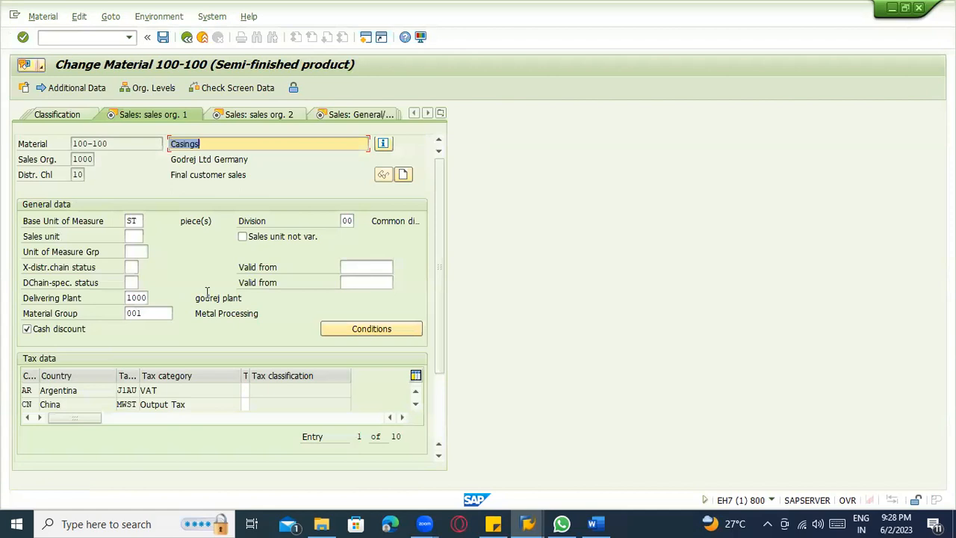
Set the tax classification to 0 in every empty row from China to Netherlands, and proceed to the second sales organization view.
key(Return)
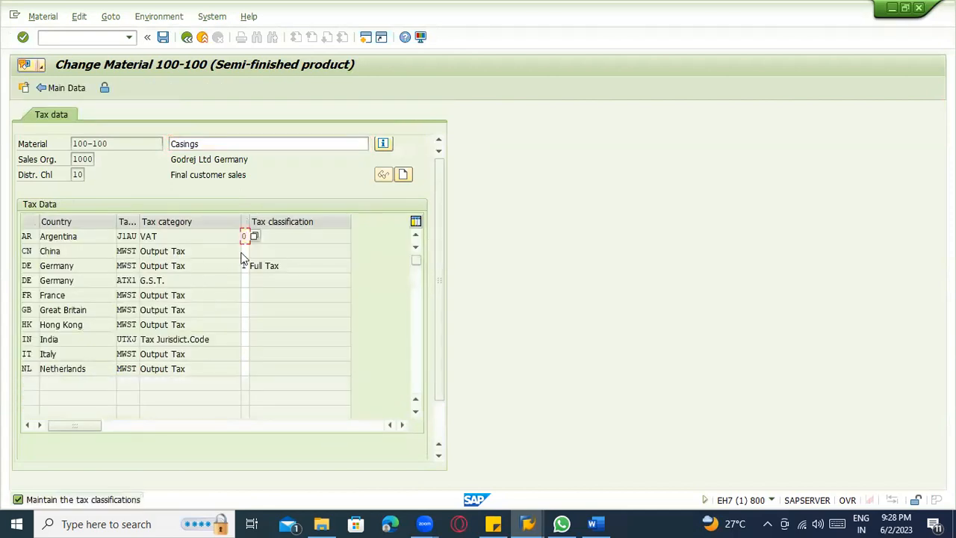
click(243, 251)
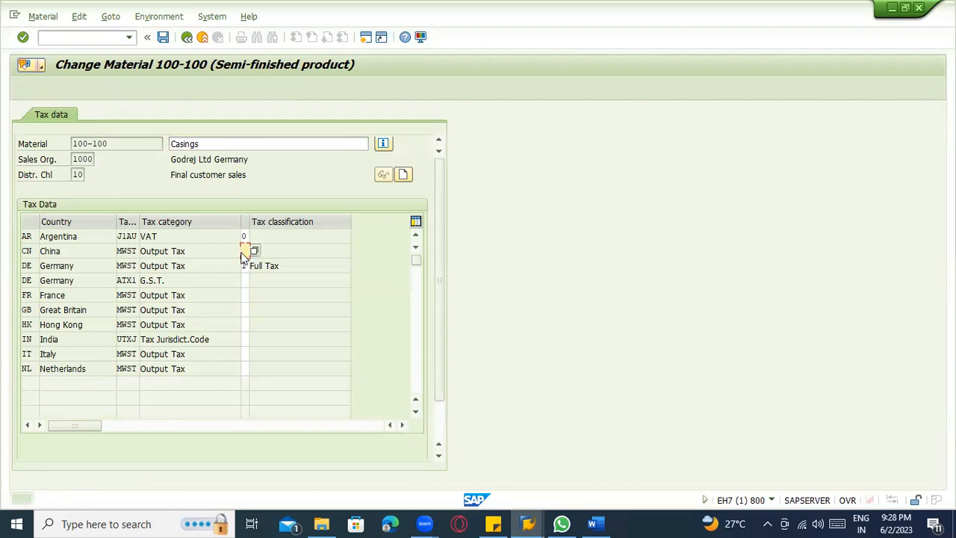
text(0)
key(Return)
text(0)
key(Return)
text(0)
key(Return)
text(0)
key(Return)
key(Return)
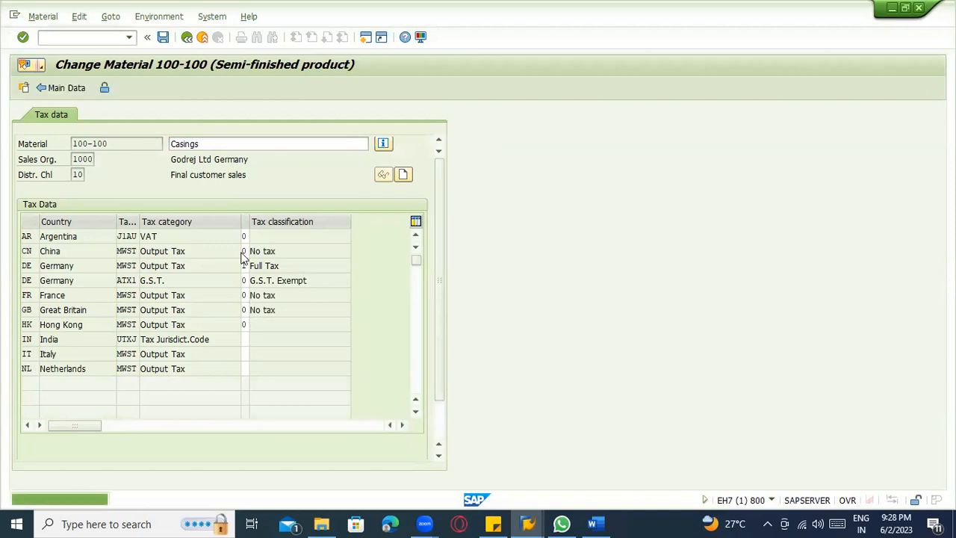
text(0)
key(Return)
text(0)
key(Return)
text(0)
key(Return)
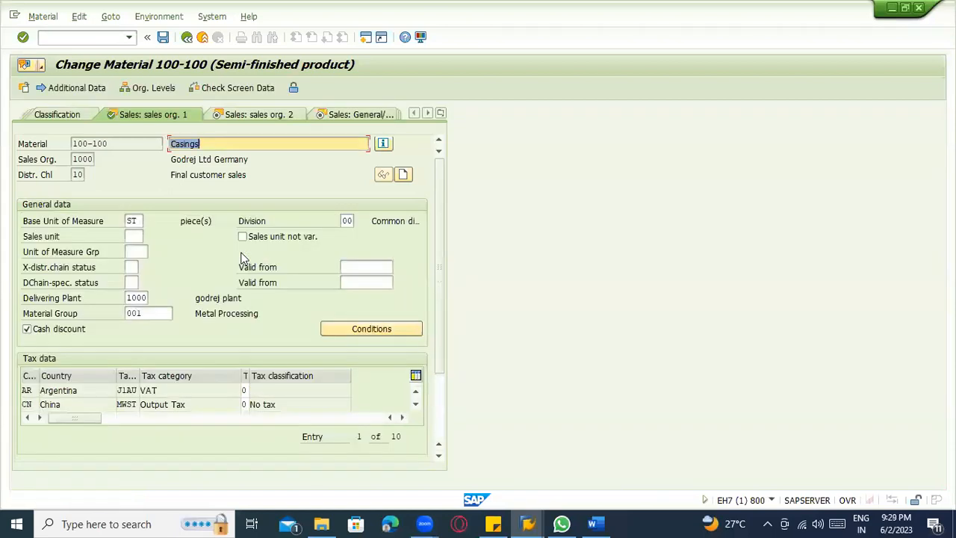
key(Return)
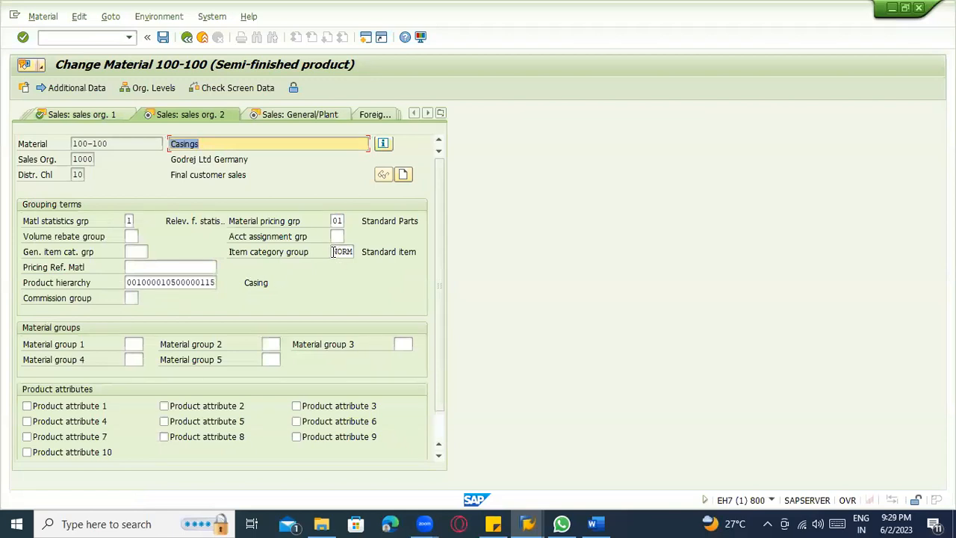
Set the item category group of material 100-100 to BANS (Third-party item) from the list of possible values.
click(333, 251)
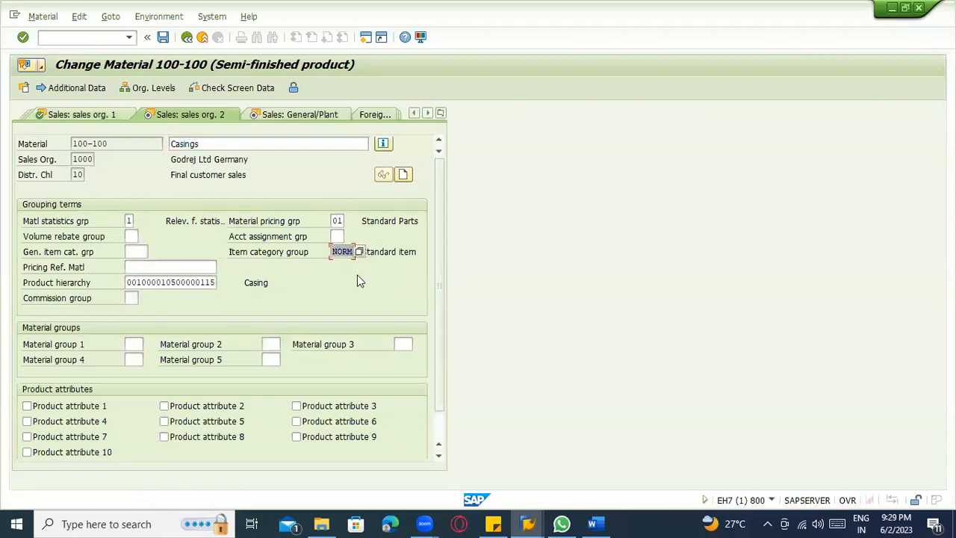
click(360, 251)
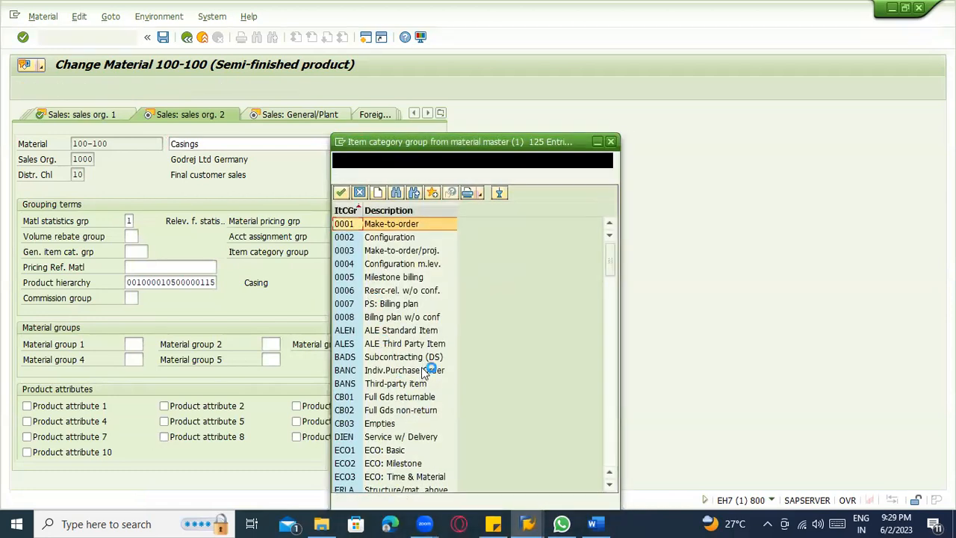
scroll(546, 335, down, 1)
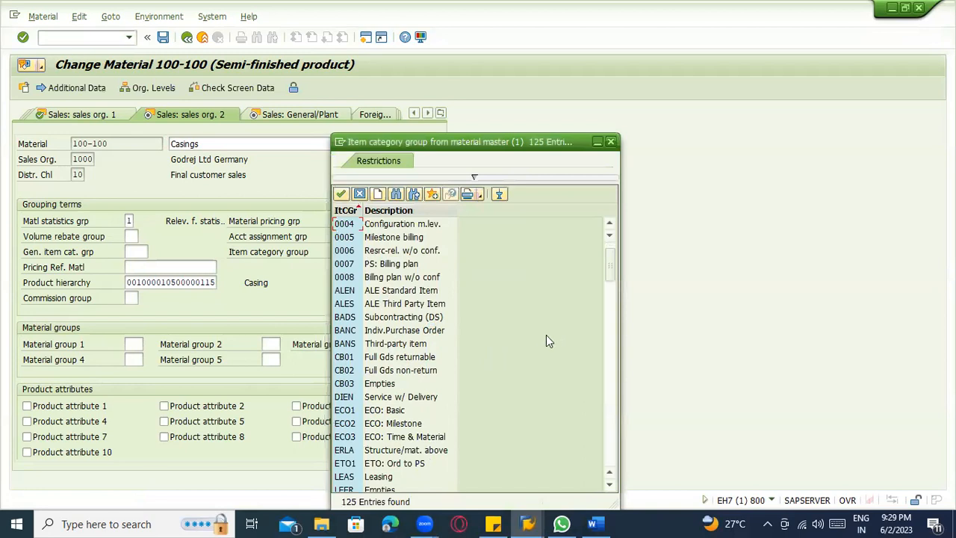
scroll(491, 370, down, 15)
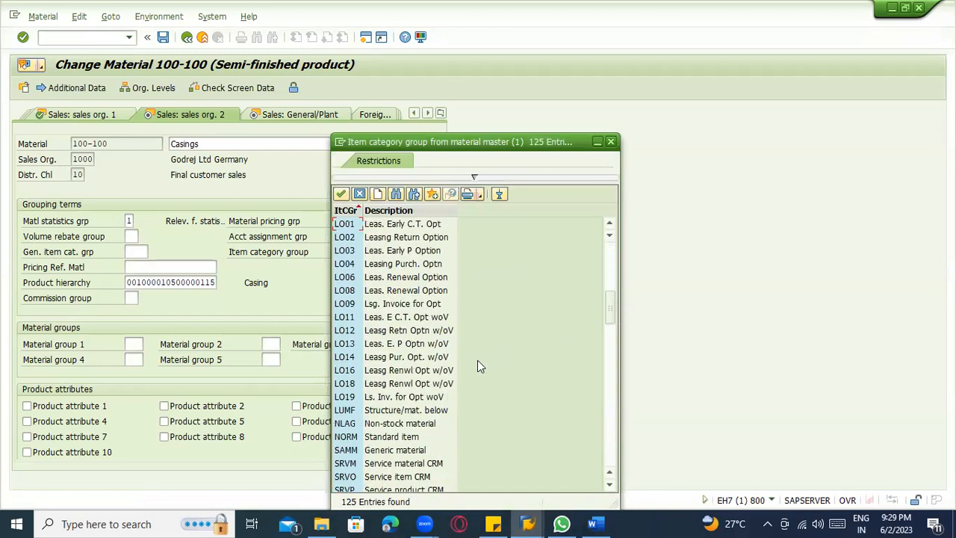
scroll(473, 373, down, 7)
scroll(465, 391, up, 5)
scroll(465, 391, up, 3)
scroll(464, 378, up, 12)
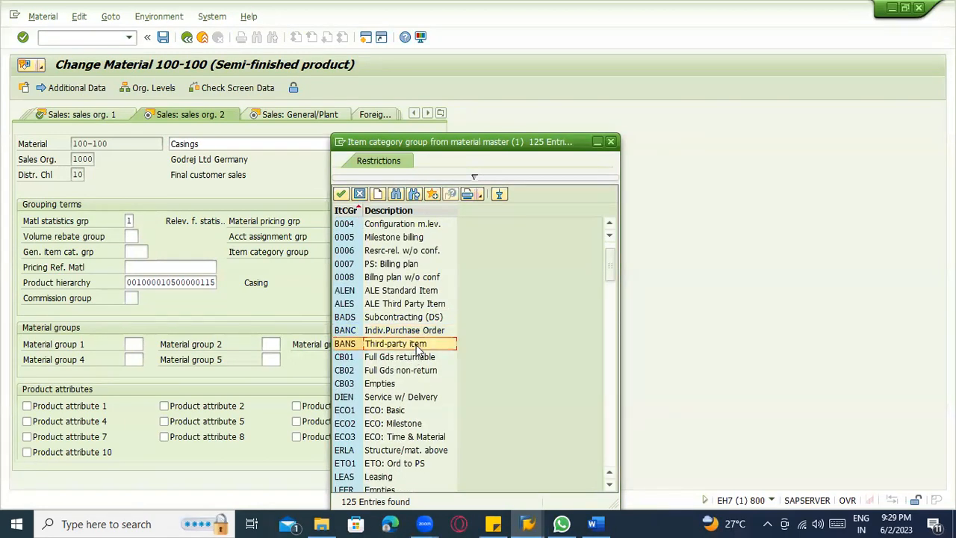
double_click(415, 344)
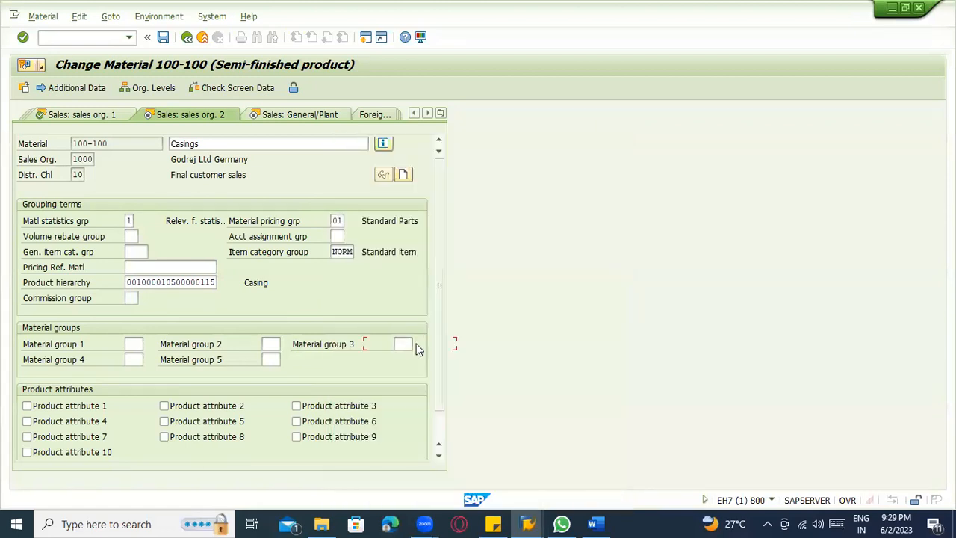
Enter norm as the general item category group and save the changes to material 100-100.
click(142, 251)
text(norm)
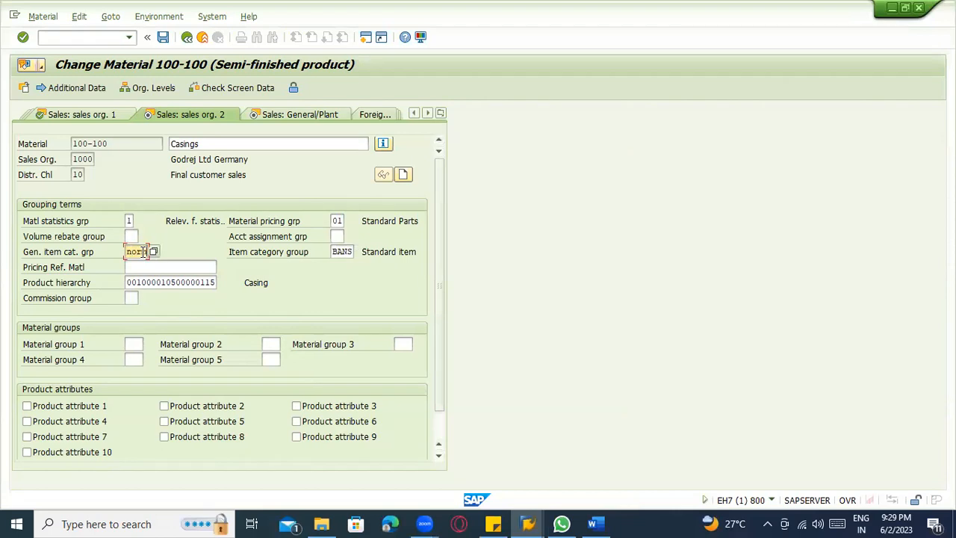
click(178, 251)
key(Return)
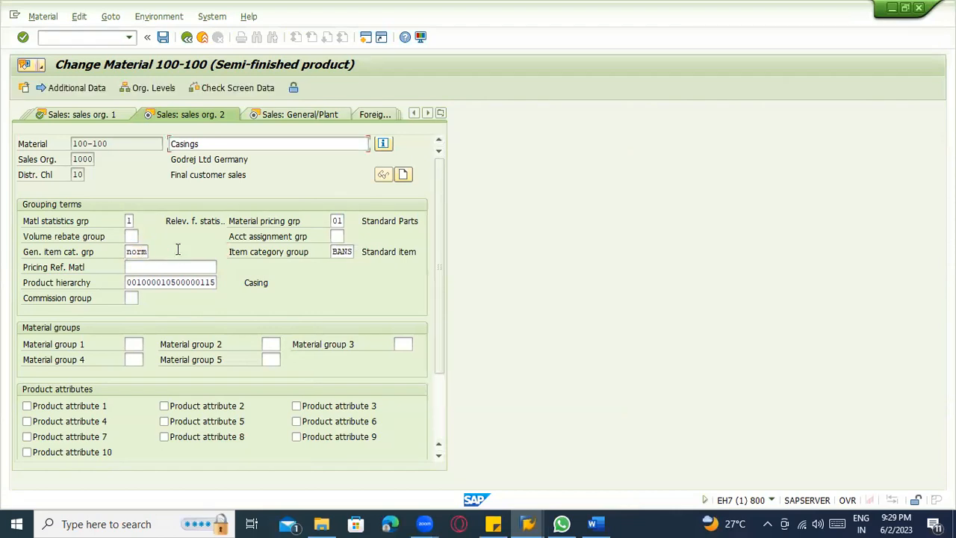
key(Return)
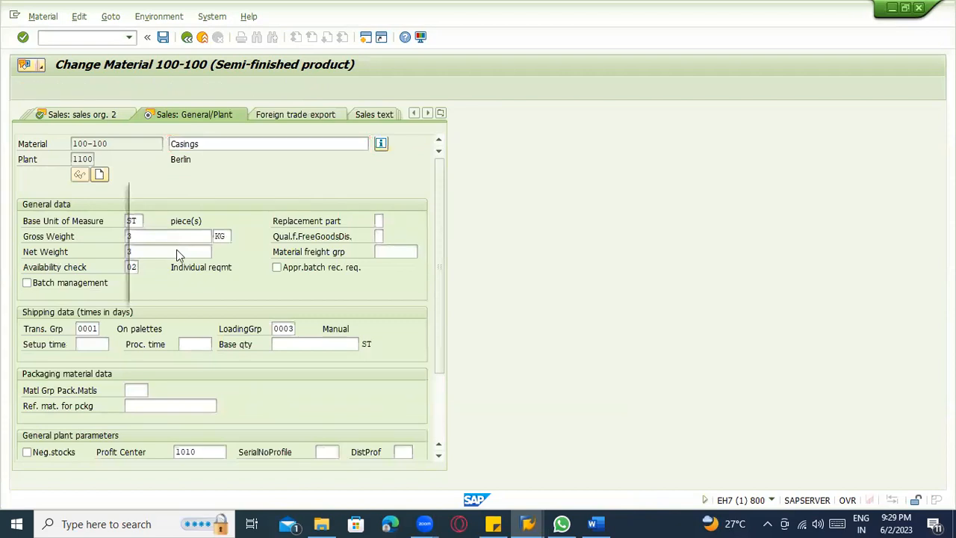
click(181, 290)
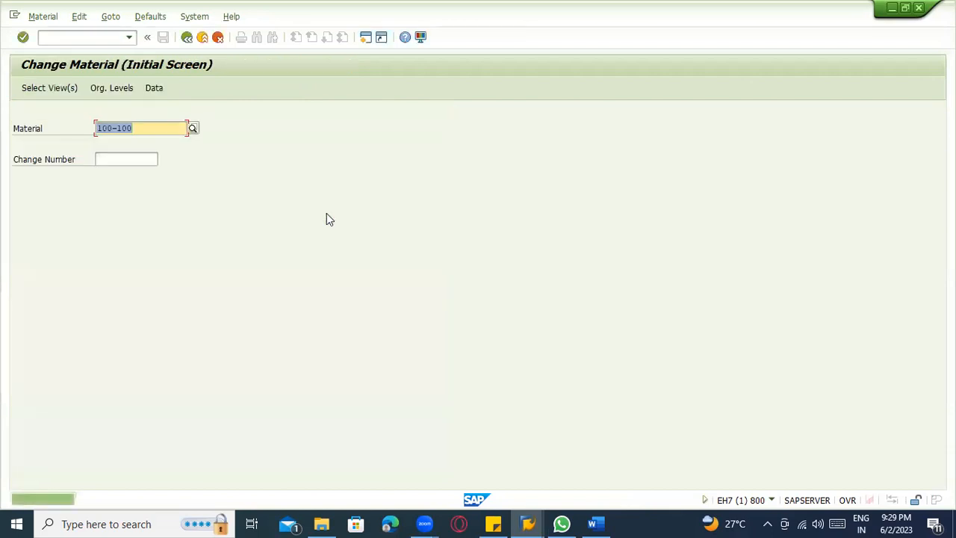
Switch to Word and extend the MM02 line with dashes, and return to SAP to exit the material change transaction.
click(595, 523)
click(433, 409)
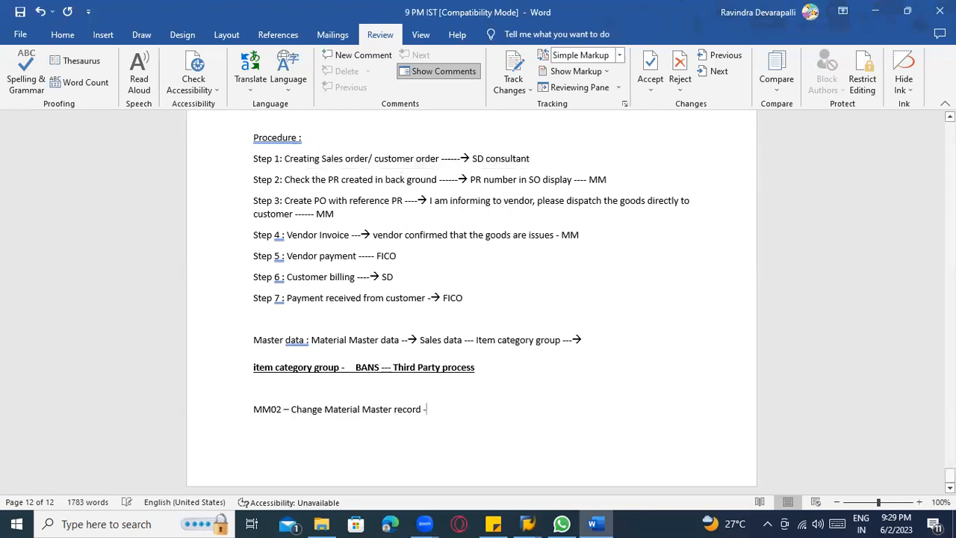
key(alt+Tab)
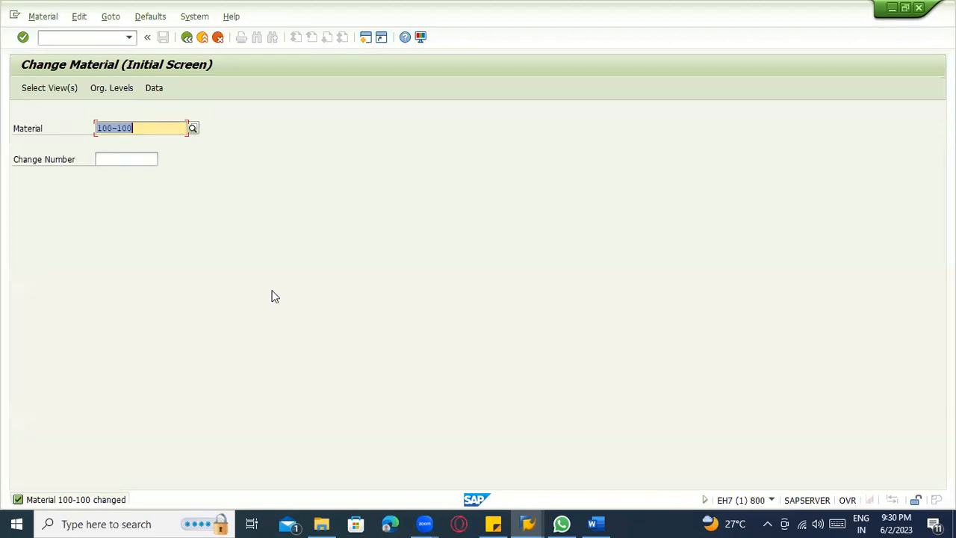
click(159, 128)
click(202, 36)
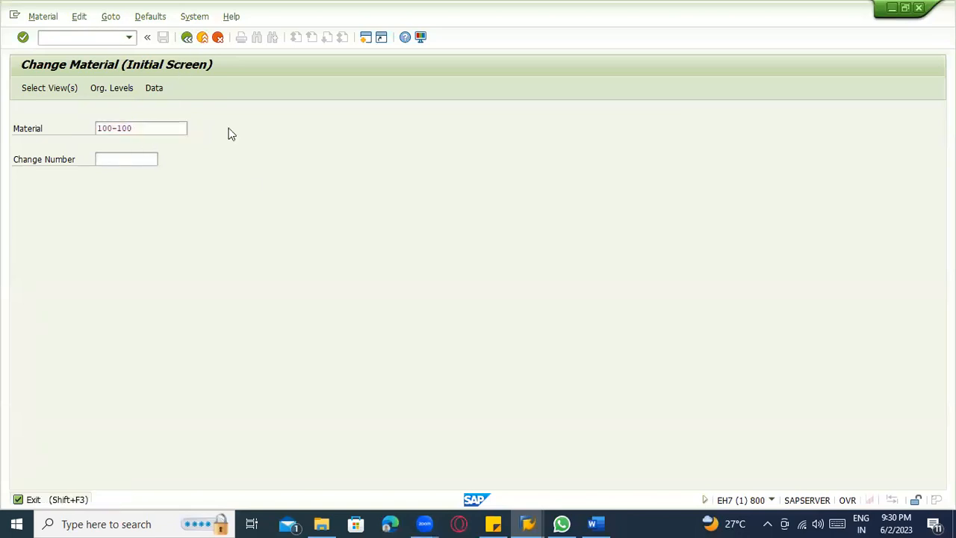
Switch to the Word notes and add an arrow and "VA01" after "SD consultant" in Step 1, followed by a blank line.
key(alt+Tab)
scroll(383, 295, up, 3)
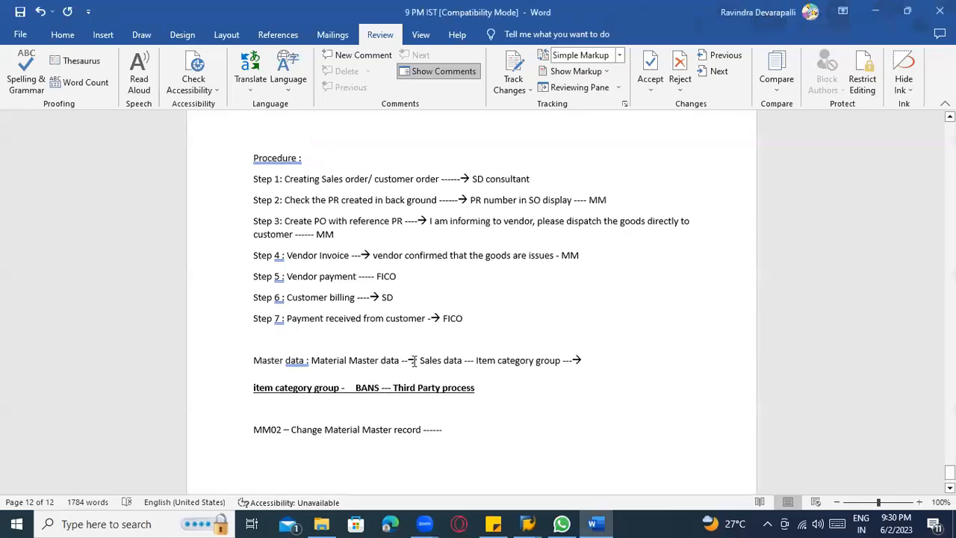
scroll(383, 295, up, 2)
click(542, 326)
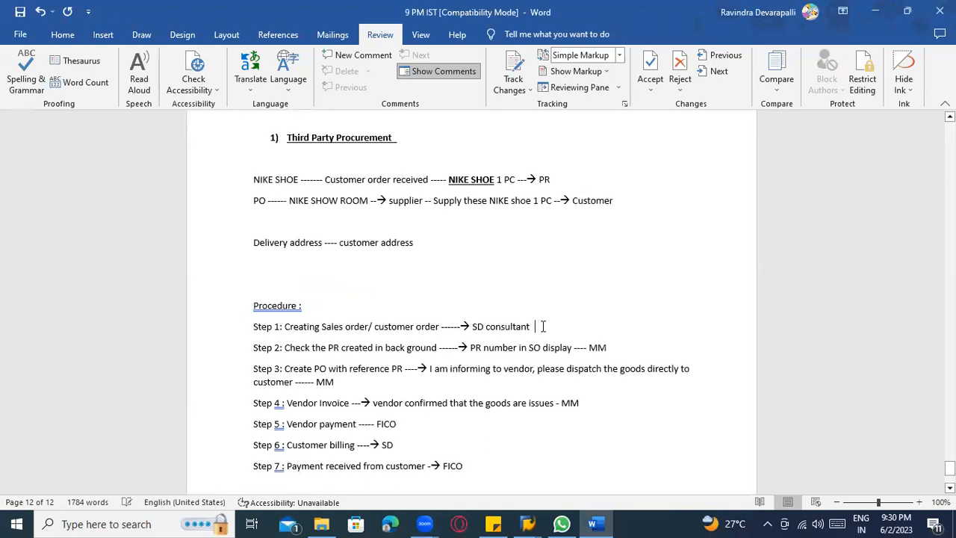
text(-------> )
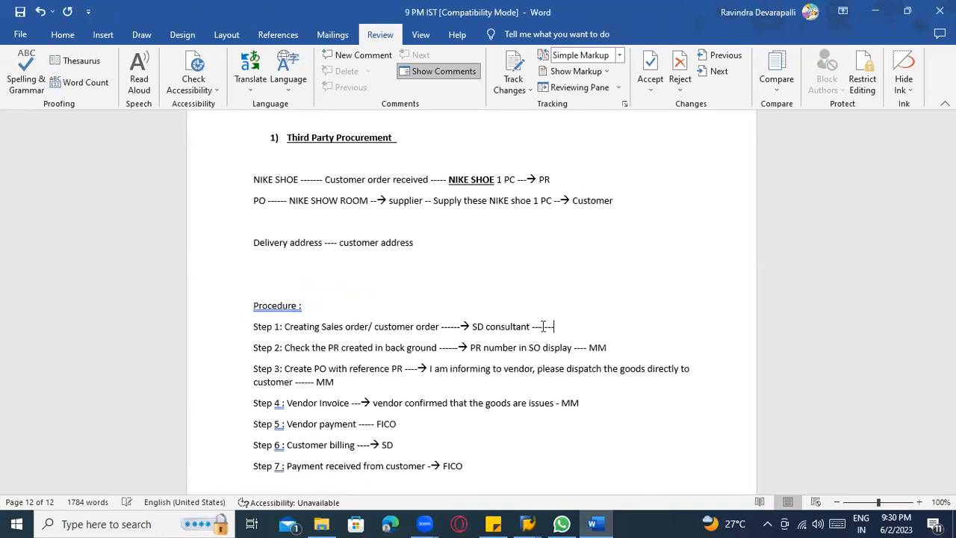
text(VA01)
key(Return)
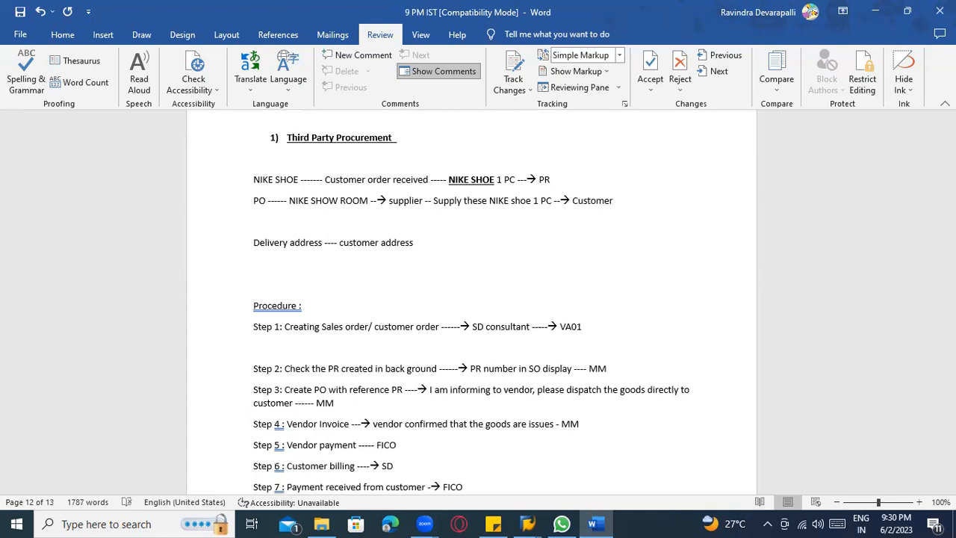
scroll(578, 327, down, 2)
drag(586, 265, 562, 266)
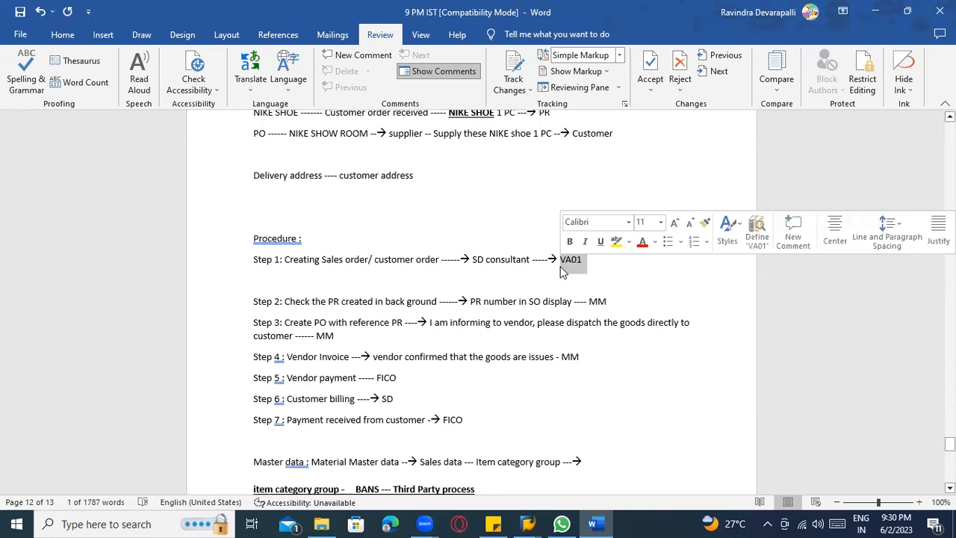
click(561, 269)
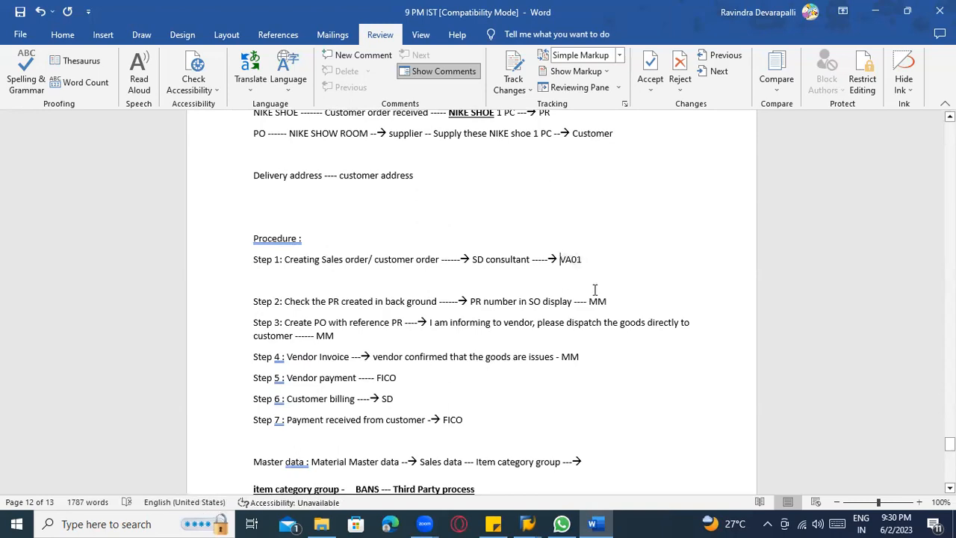
Switch to SAP and start transaction VA01 to create a sales order.
key(alt+Tab)
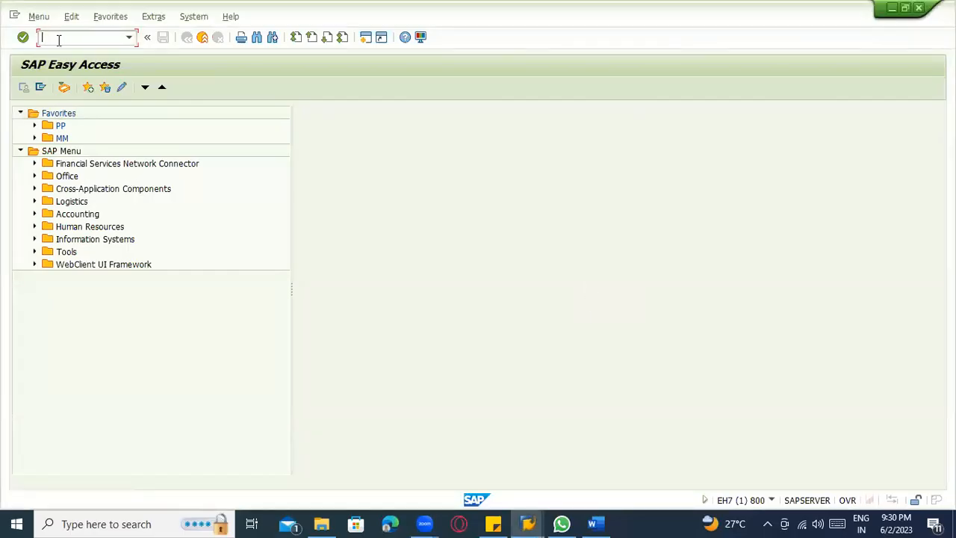
text(Va01)
key(Return)
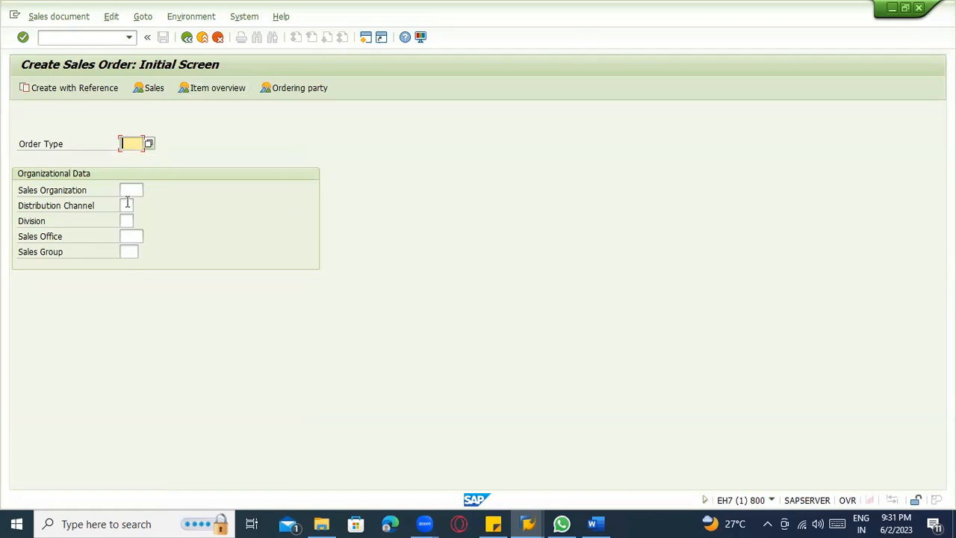
Examine the available sales order types, close the list without choosing one, and check the organizational data fields.
click(148, 145)
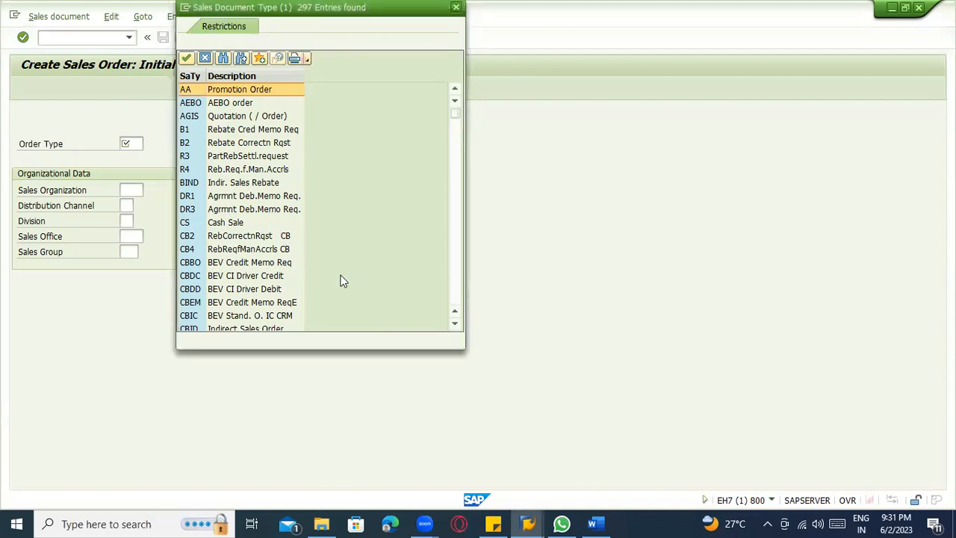
scroll(402, 170, down, 7)
click(466, 79)
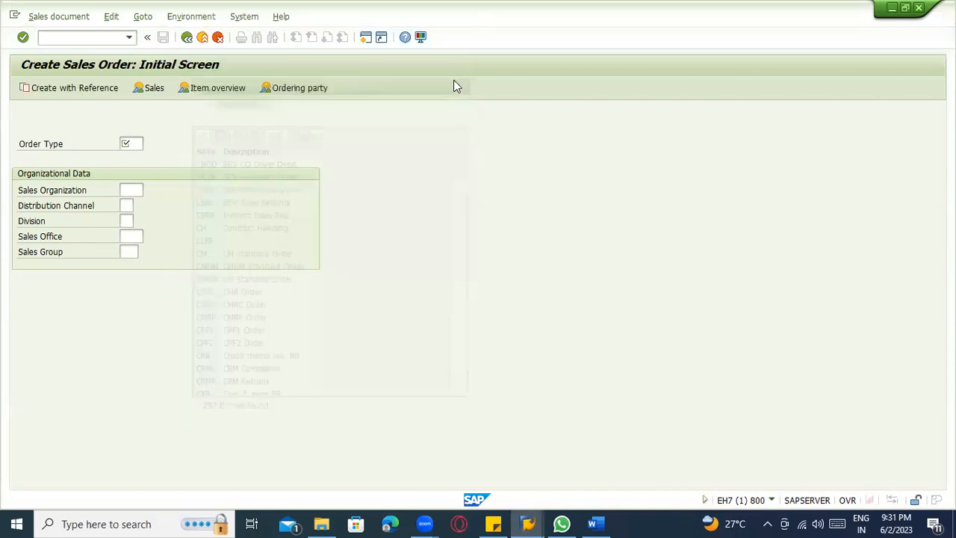
click(127, 142)
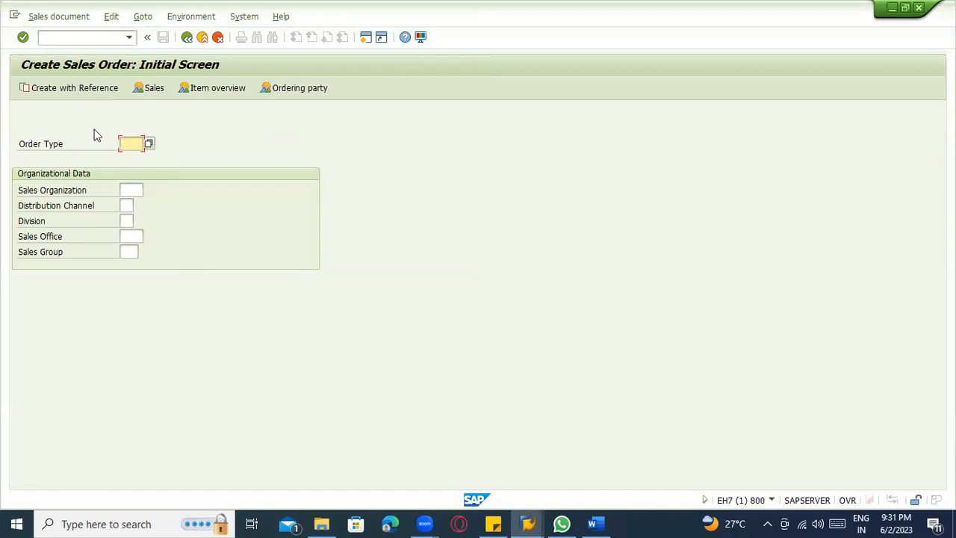
click(128, 192)
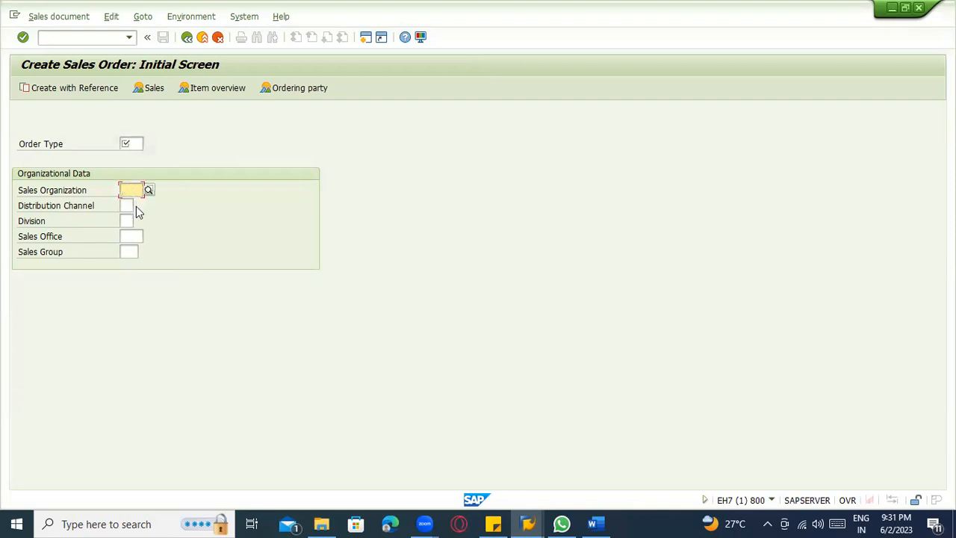
click(129, 207)
Open transaction SE16N in a new session and load table VBAP for sales document item data.
click(82, 36)
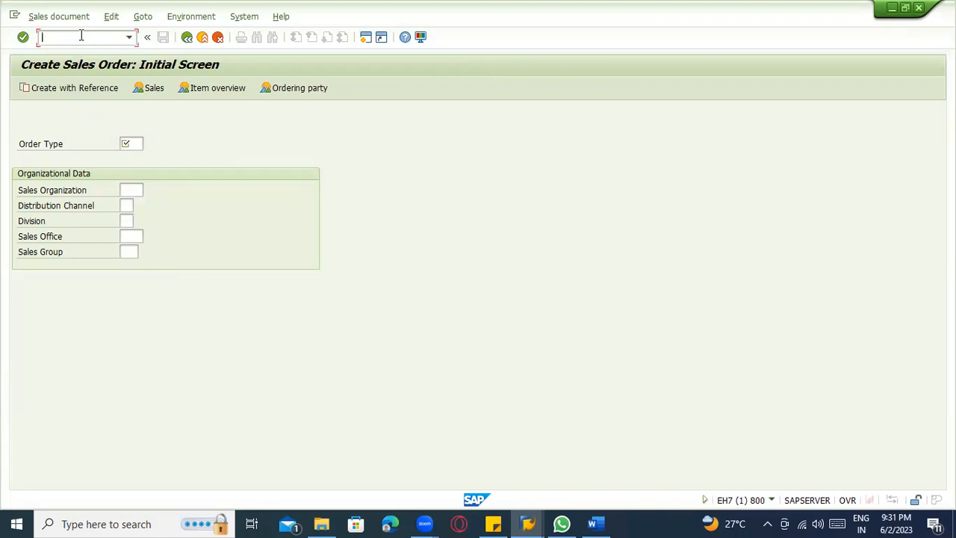
text(/ose16n)
key(Return)
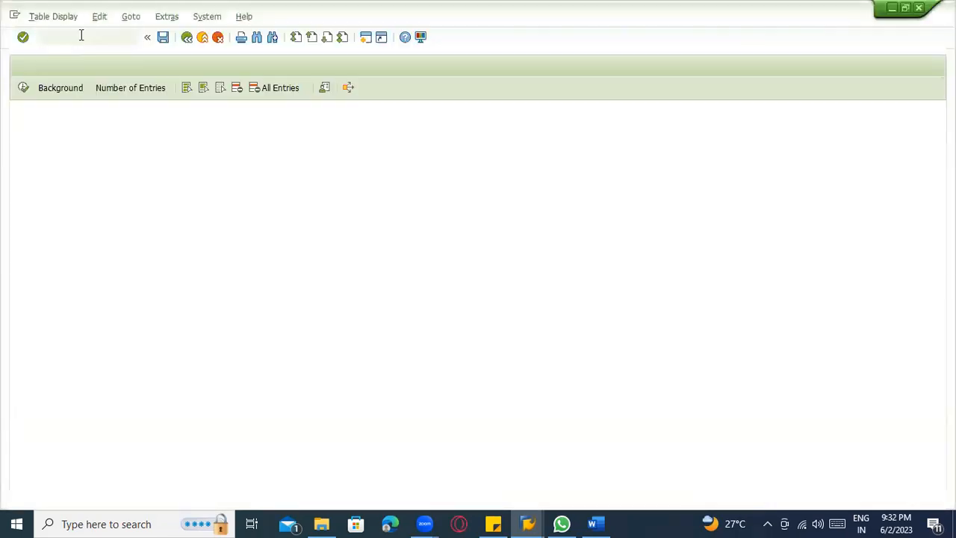
text(v)
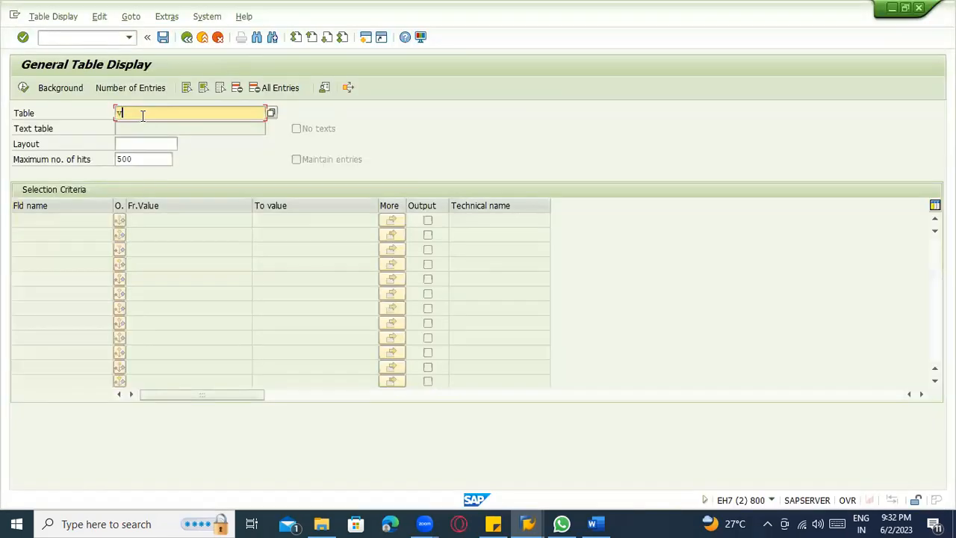
text(bap)
key(Return)
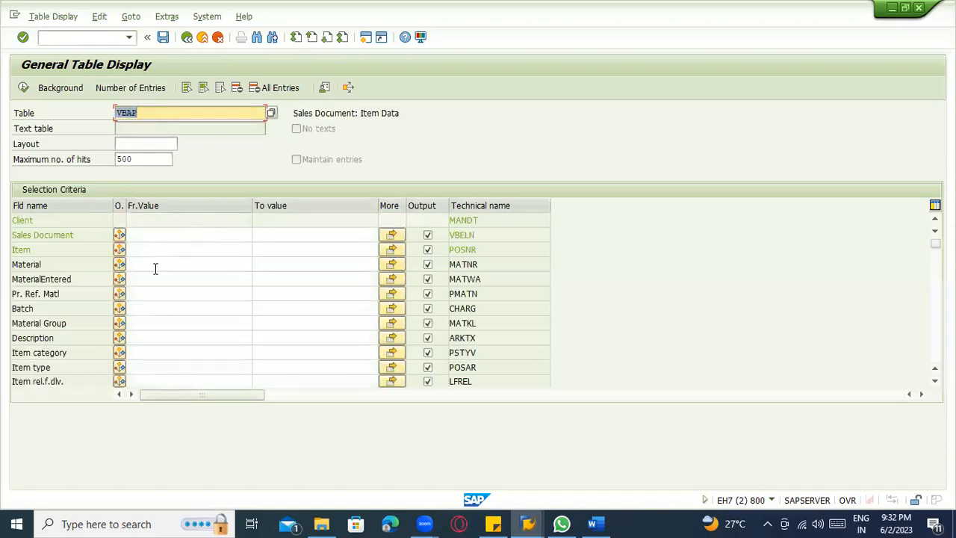
Set the Material selection criterion of table VBAP to 100-100.
click(152, 112)
text(00-100)
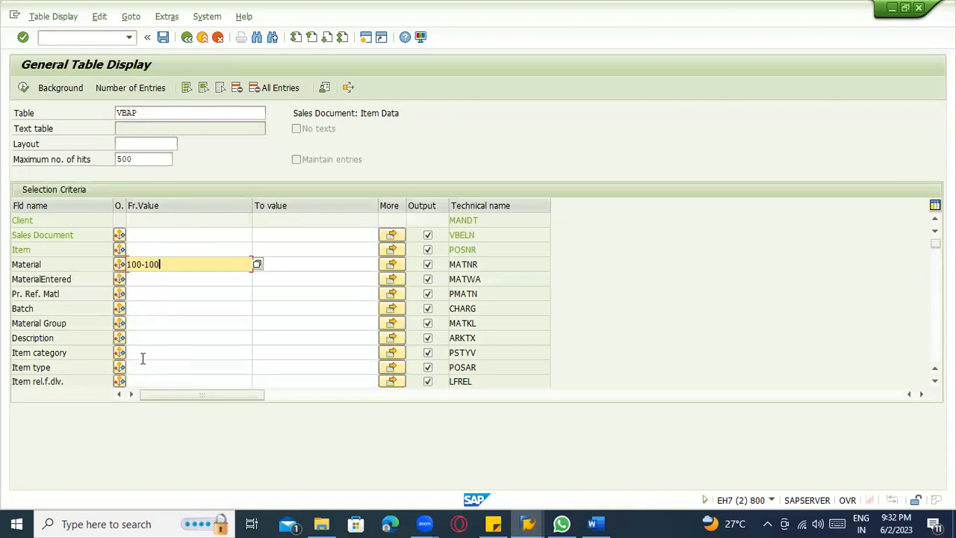
key(Return)
click(158, 309)
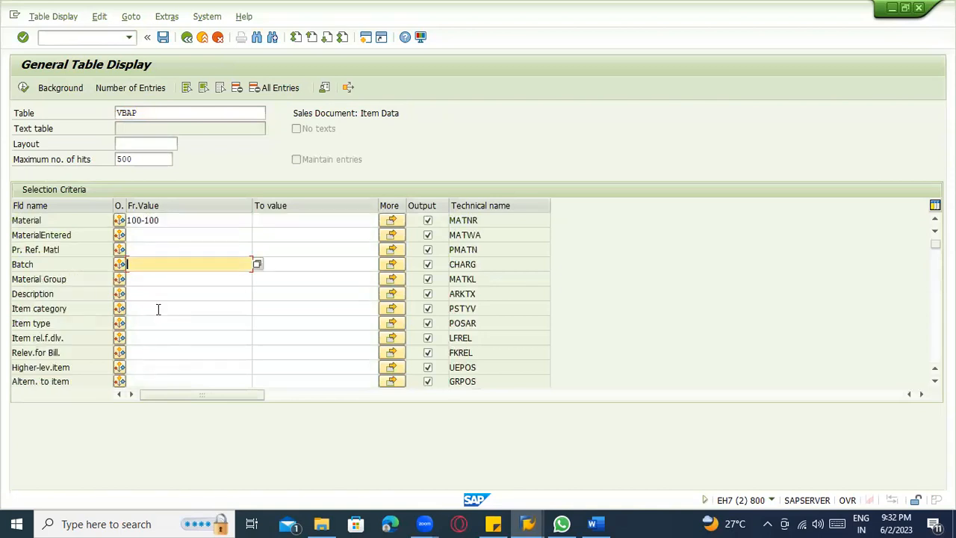
scroll(159, 303, down, 1)
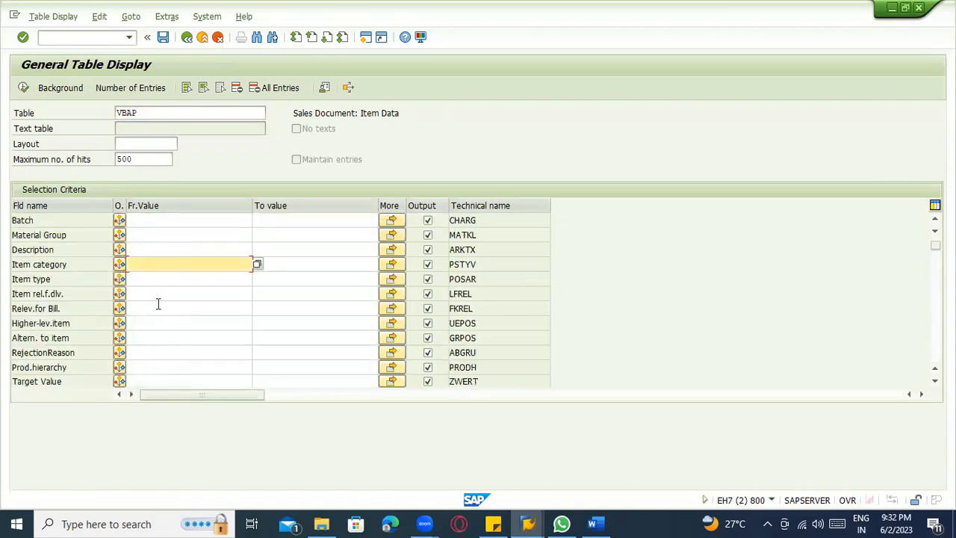
scroll(154, 301, up, 2)
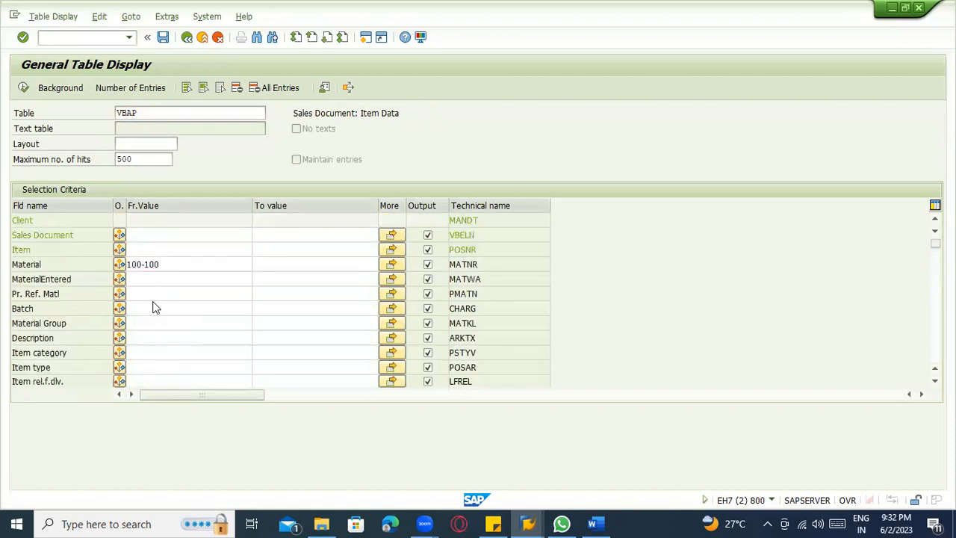
Find the Plant criterion, set it to 1100 and run the table selection.
key(ctrl+f)
text(plant)
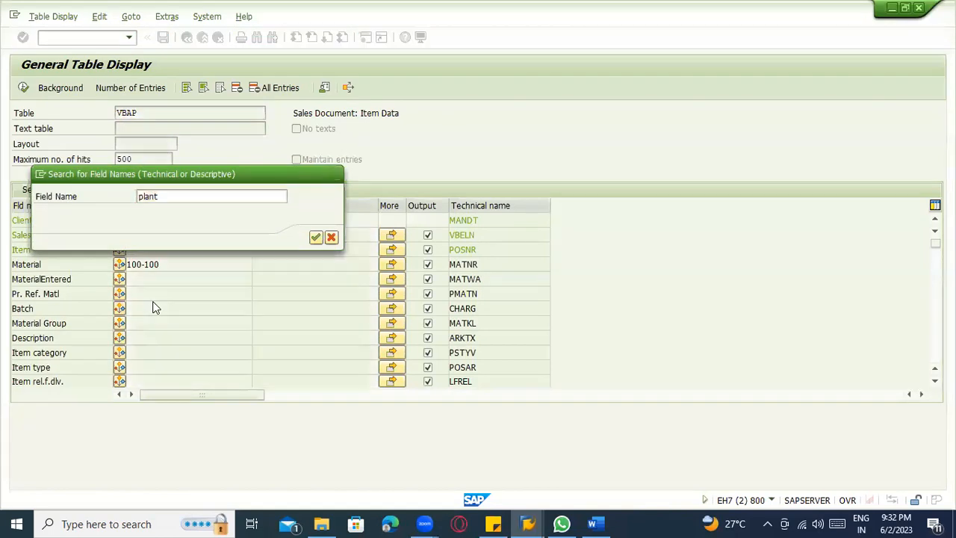
key(Return)
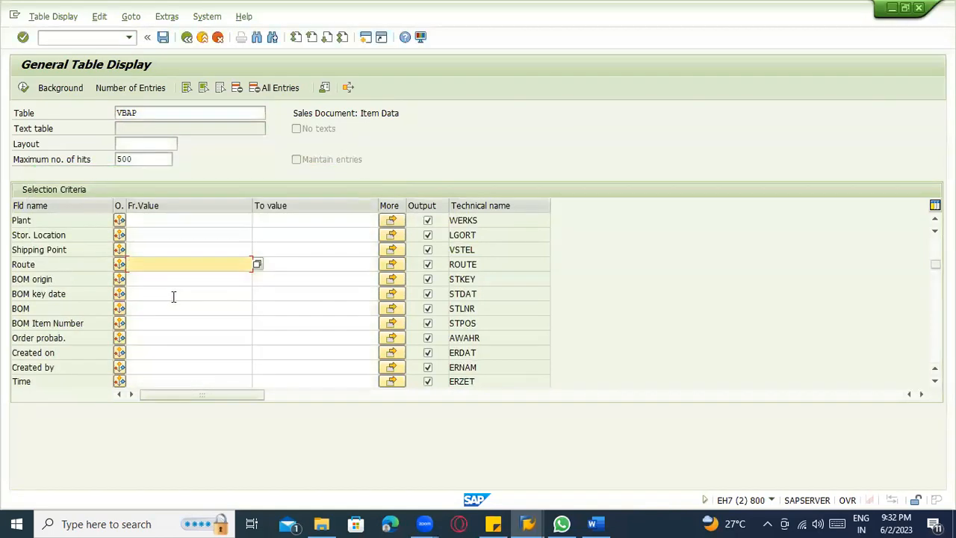
click(153, 221)
text(1100)
key(Return)
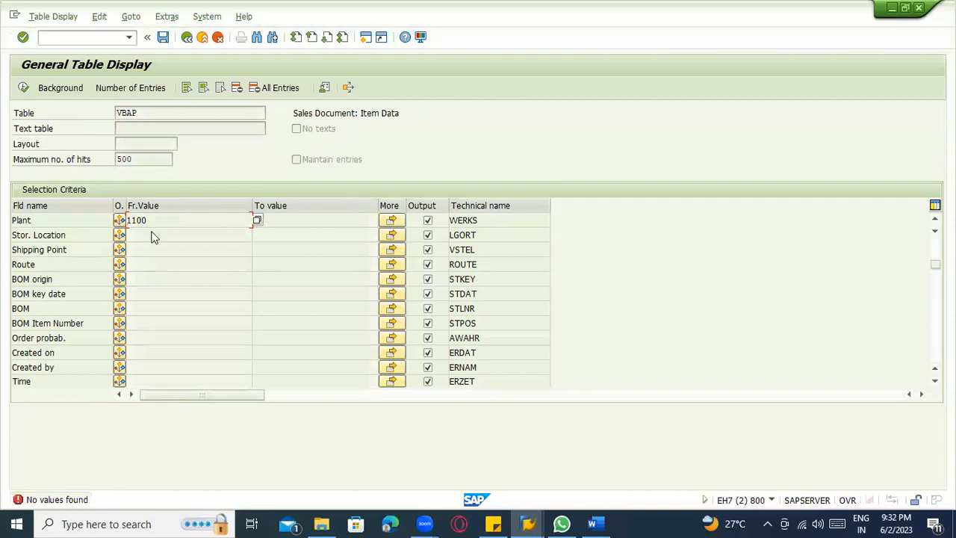
key(Return)
Clear the Plant criterion and run the VBAP selection by material only.
scroll(153, 233, up, 1)
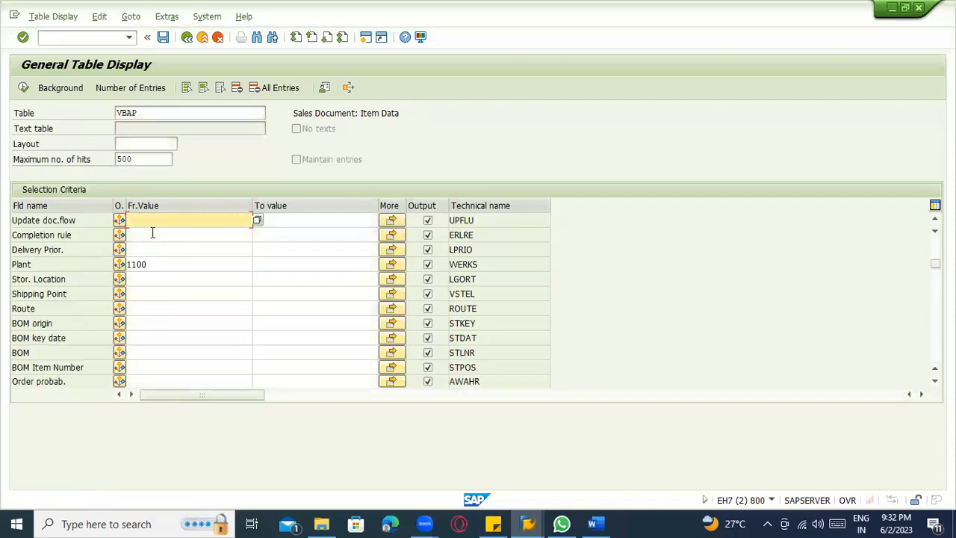
click(183, 268)
key(BackSpace)
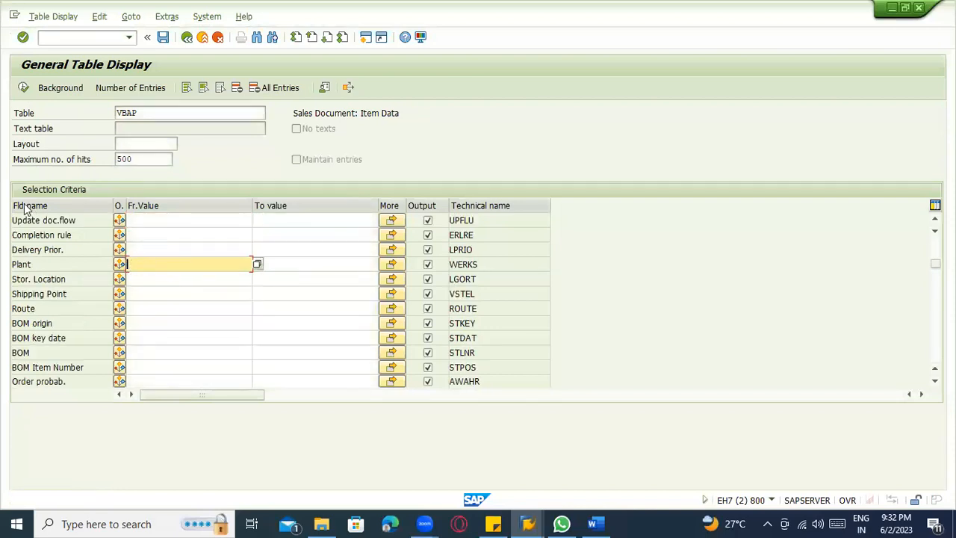
click(23, 90)
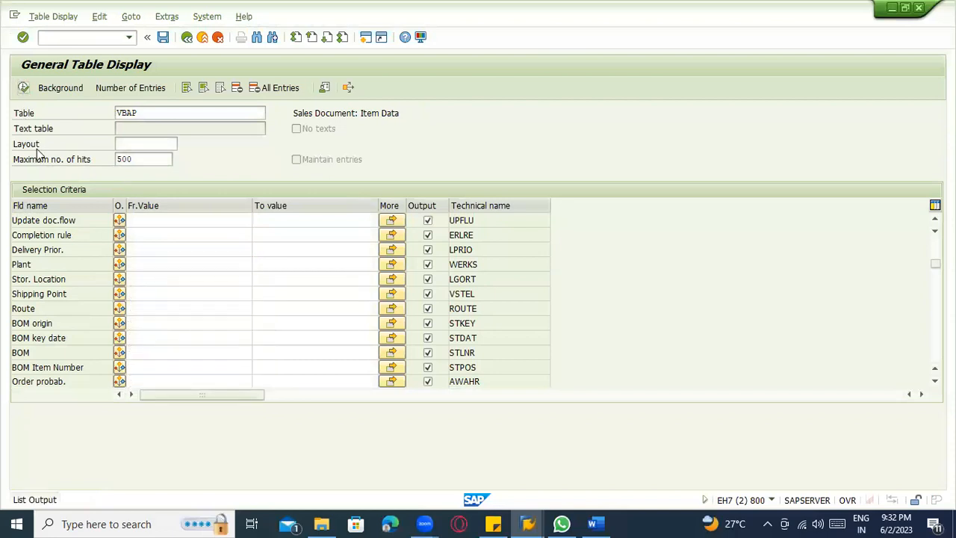
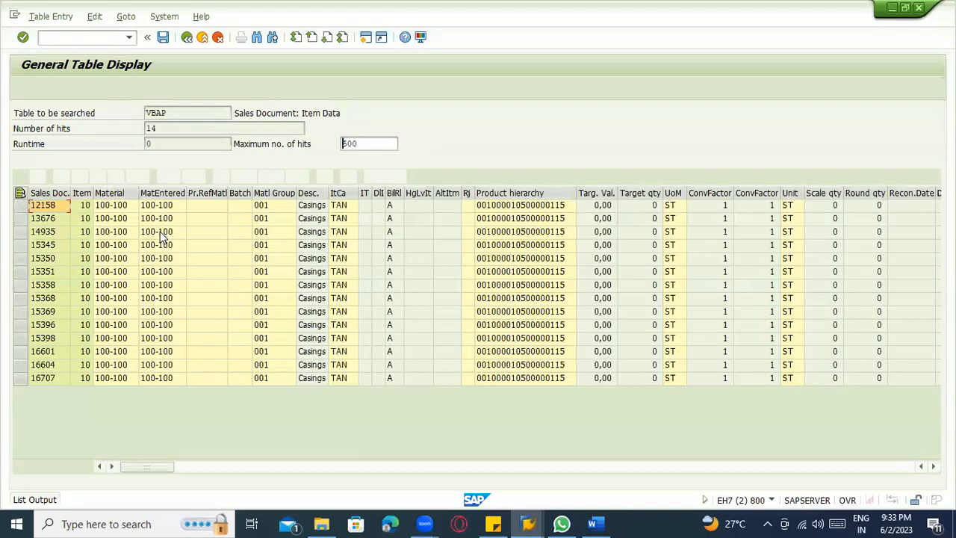
Examine the VBAP entries for material 100-100, checking the plant of each sales document item.
click(161, 193)
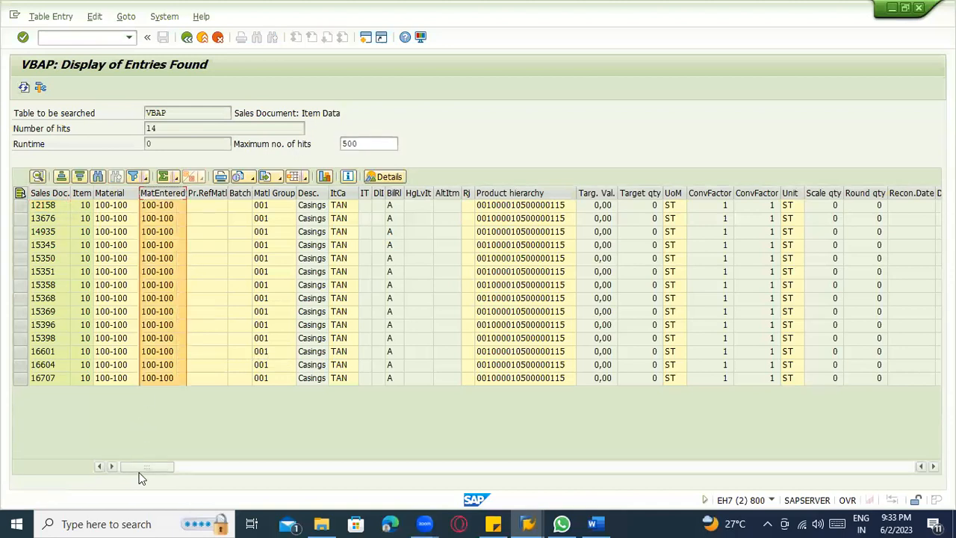
click(184, 470)
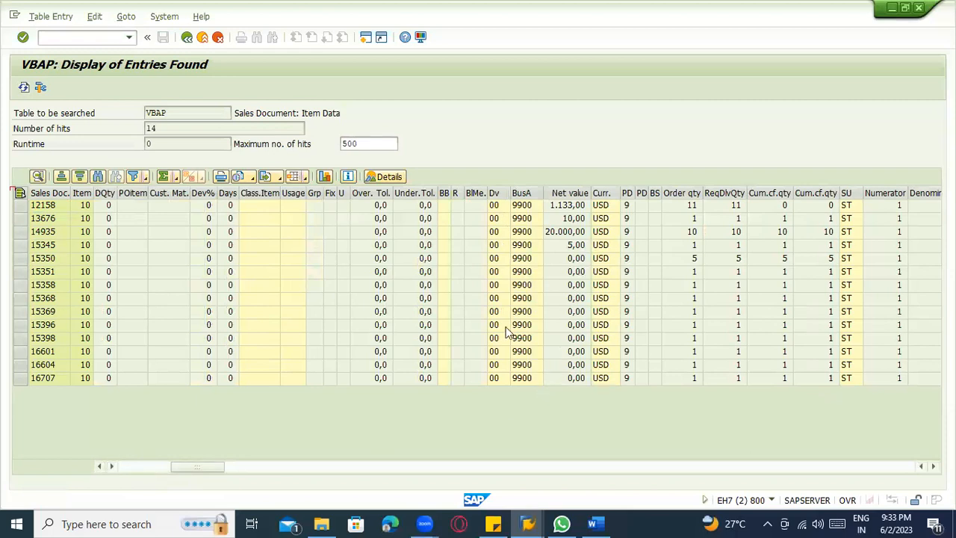
click(236, 466)
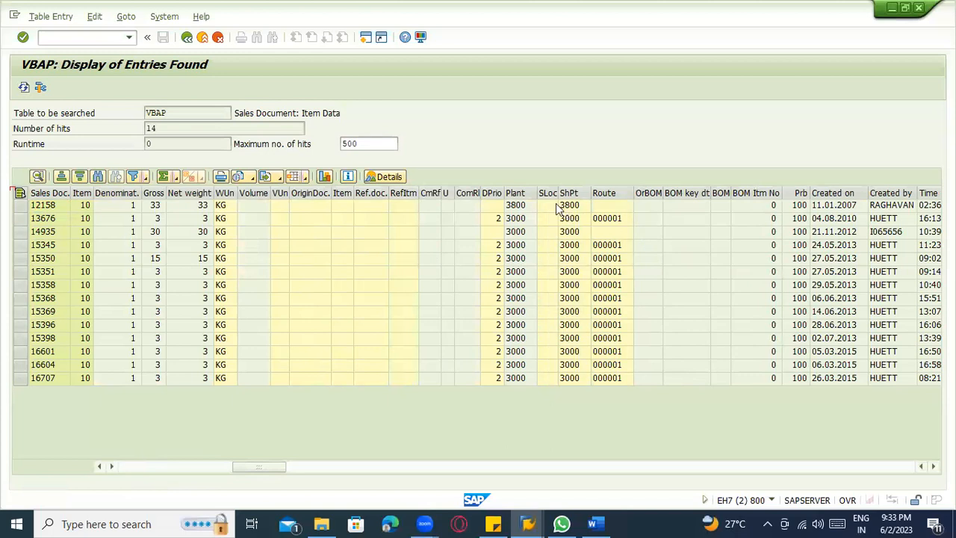
click(510, 193)
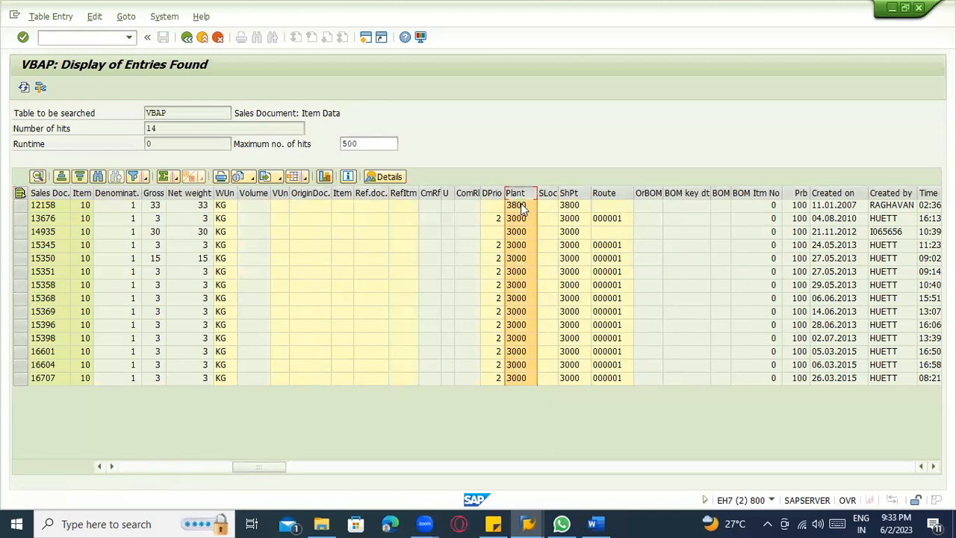
click(516, 206)
click(522, 218)
click(522, 255)
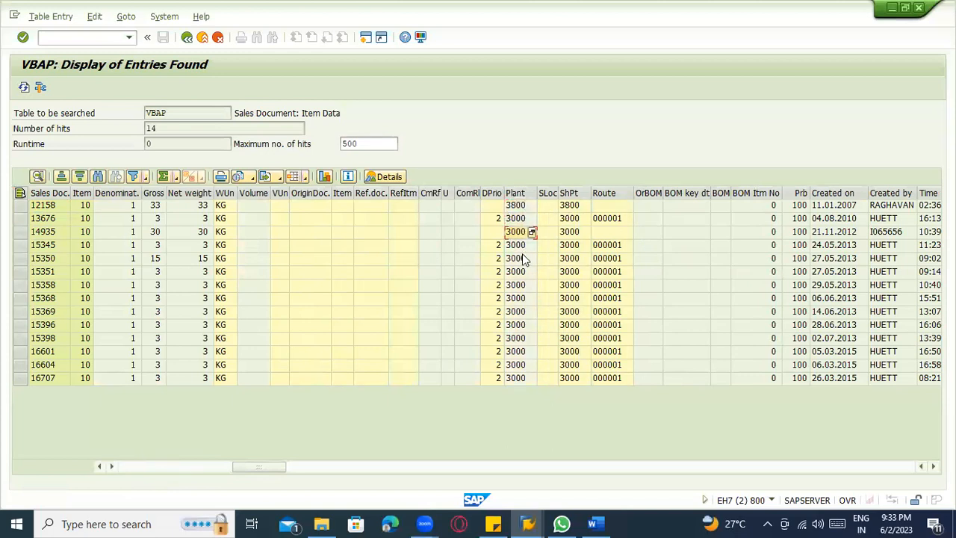
click(522, 245)
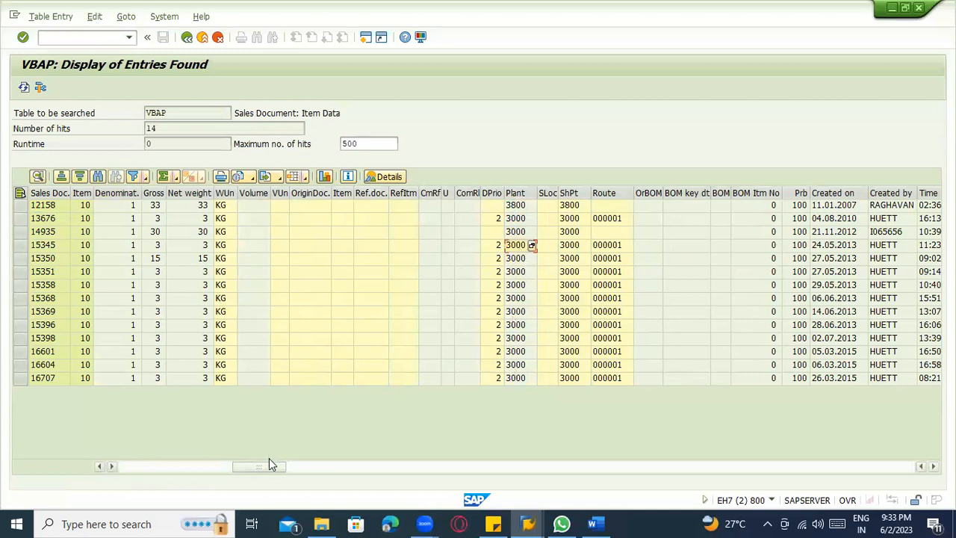
drag(268, 466, 153, 469)
click(185, 472)
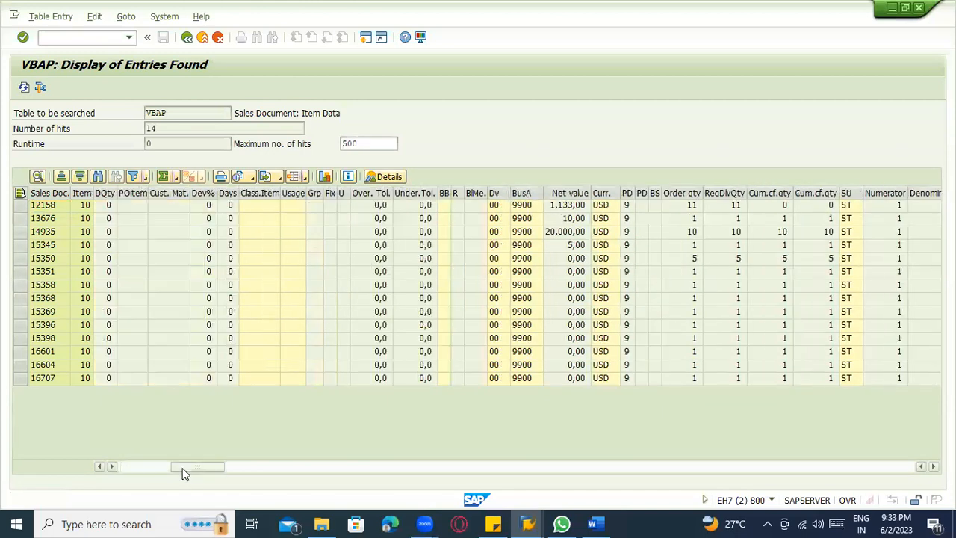
click(157, 465)
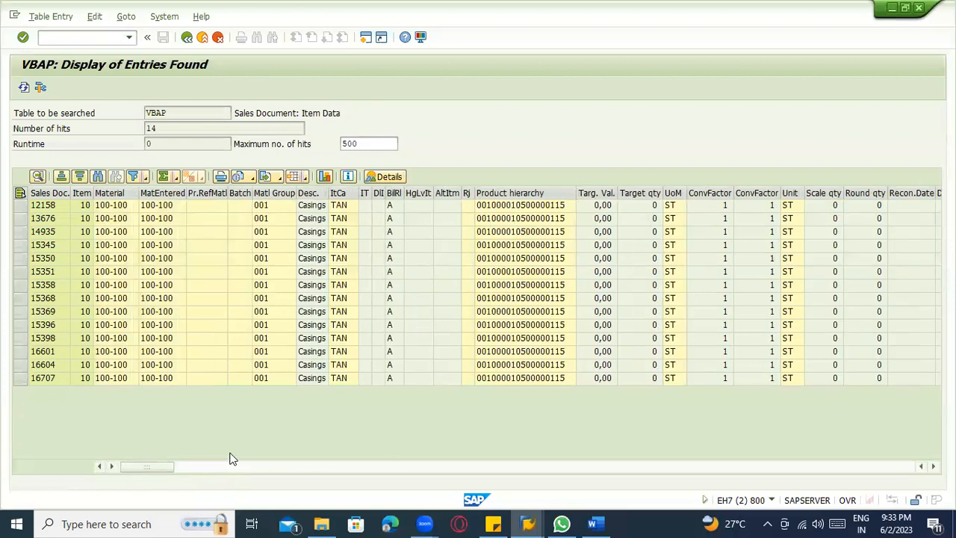
key(alt+Tab)
click(127, 206)
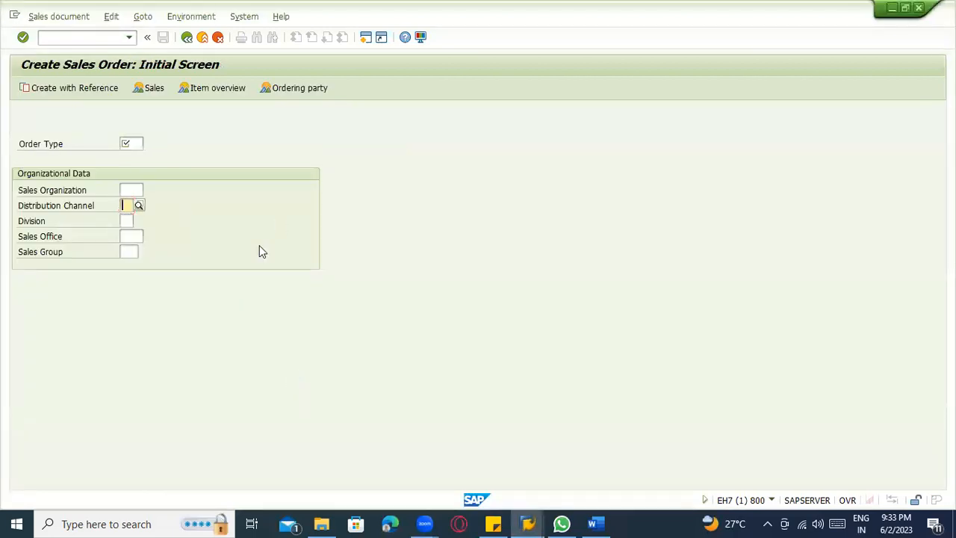
key(alt+Tab)
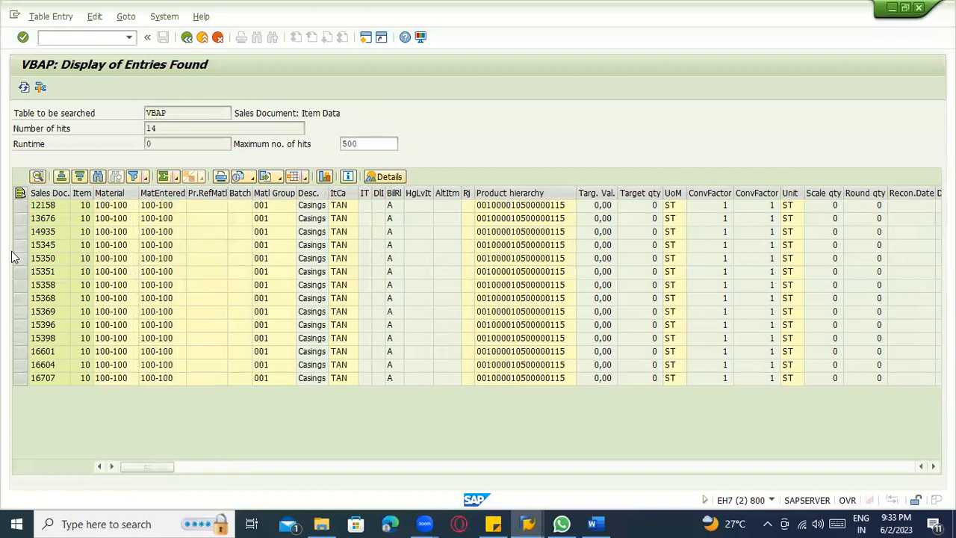
key(alt+Tab)
click(125, 205)
click(130, 189)
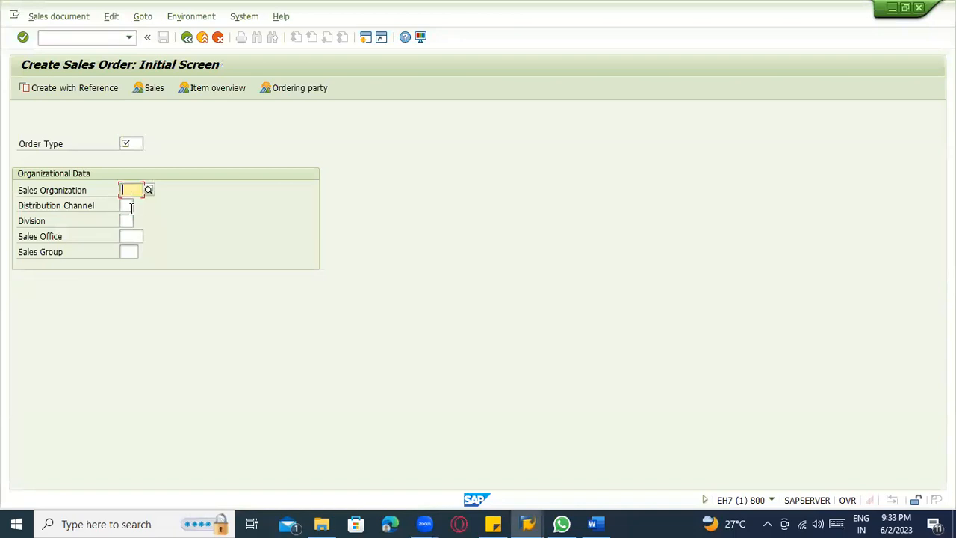
key(alt+Tab)
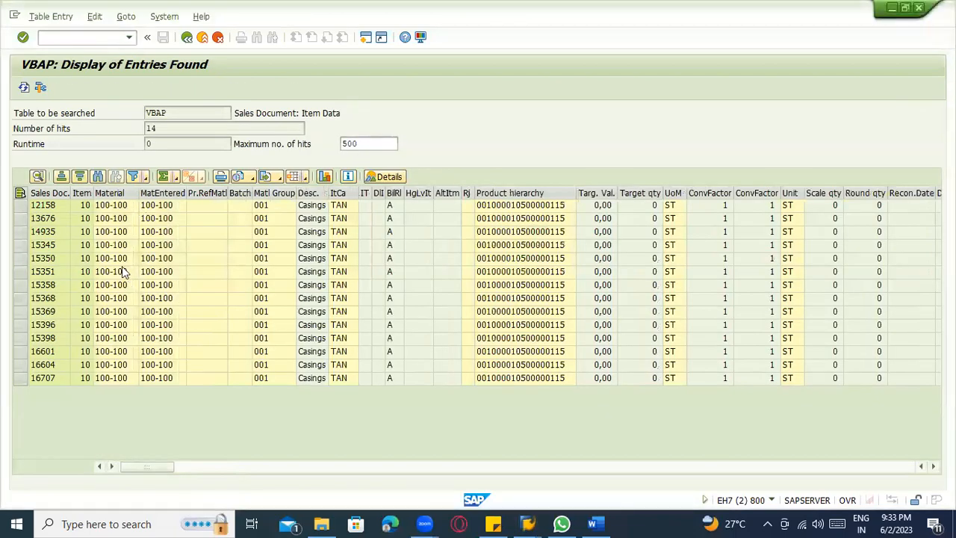
Take the last sales document in the VBAP list and display it with transaction VA03 in a new session.
click(52, 381)
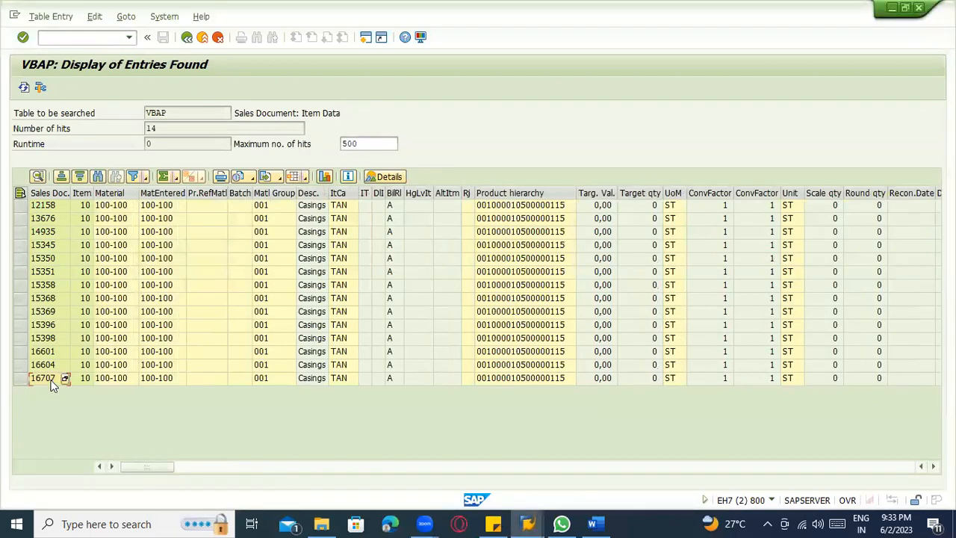
click(72, 39)
text(/ova03)
key(Return)
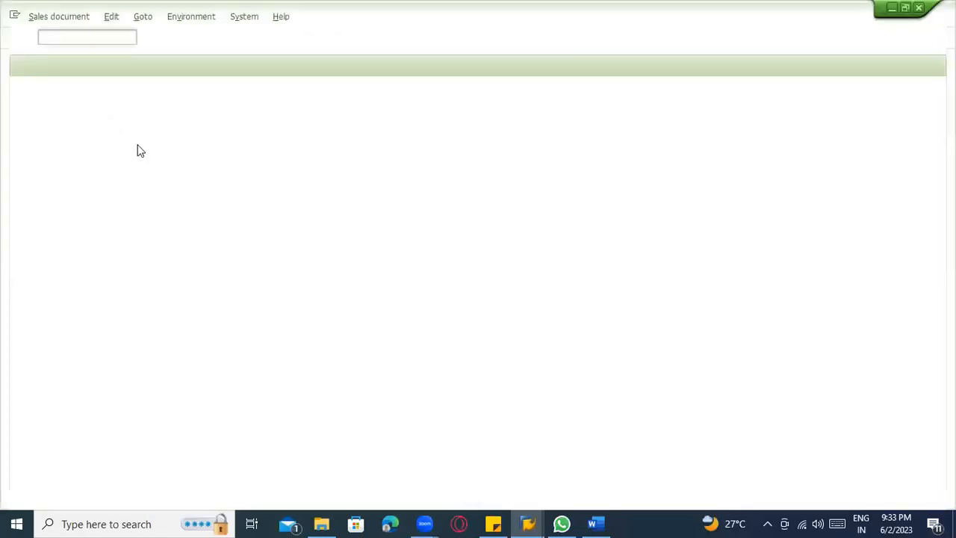
text(16707)
key(Return)
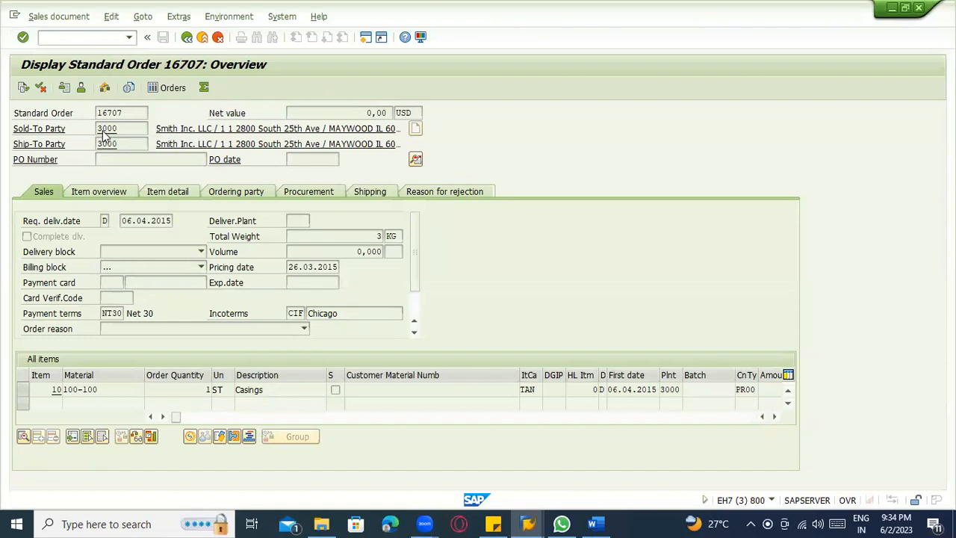
Check the sold-to party's partner details in the order header, and return to the order overview.
double_click(118, 134)
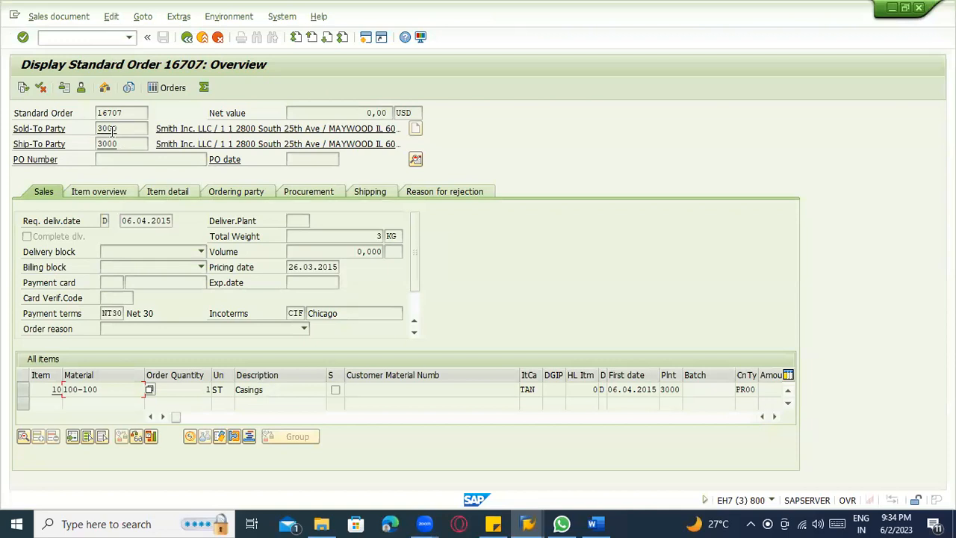
double_click(112, 132)
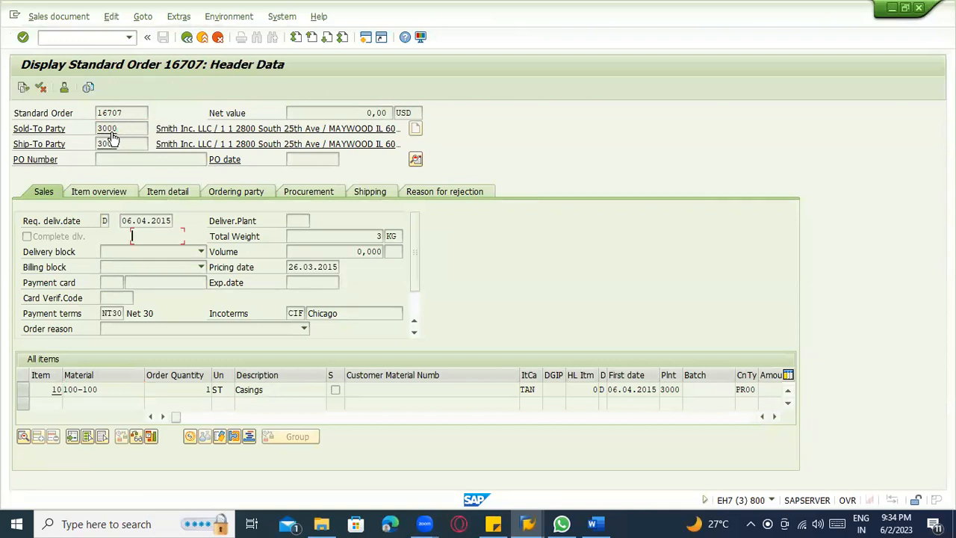
click(187, 37)
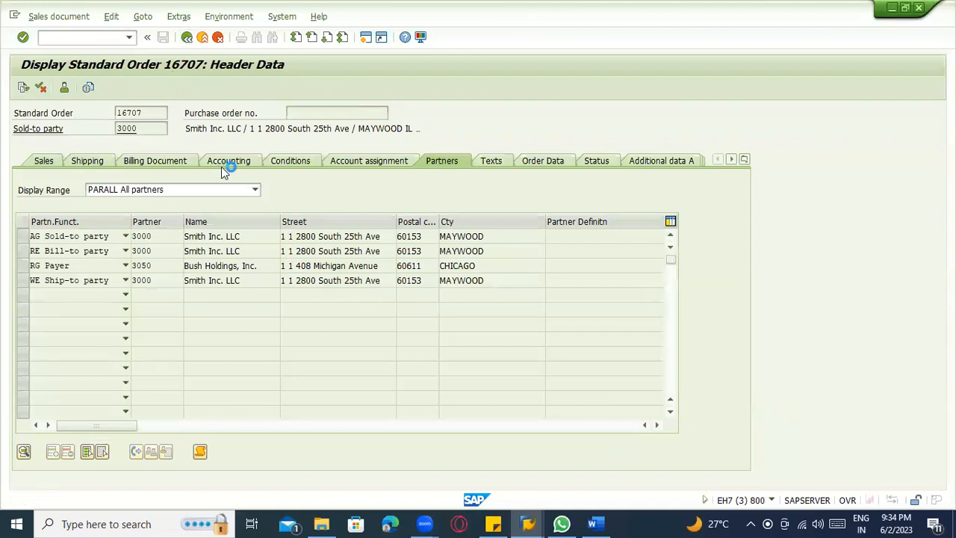
Switch to the sales order creation session and start the Change Material transaction there for material 100-100.
key(alt+Tab)
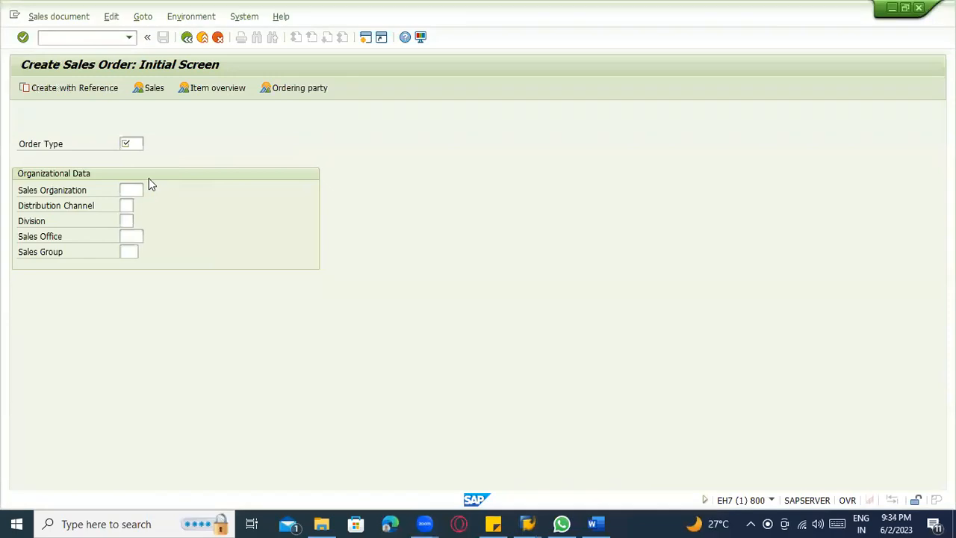
click(96, 39)
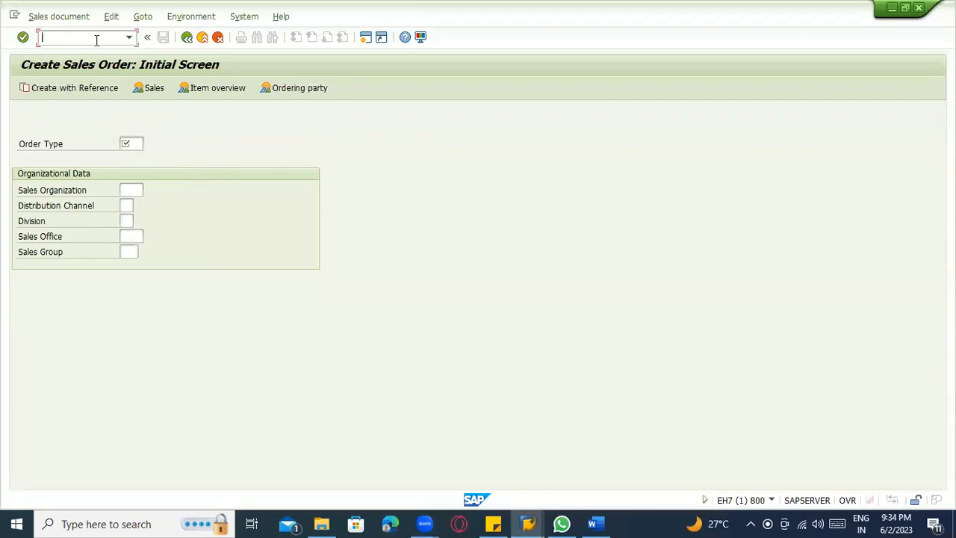
text(/nmm02)
key(Return)
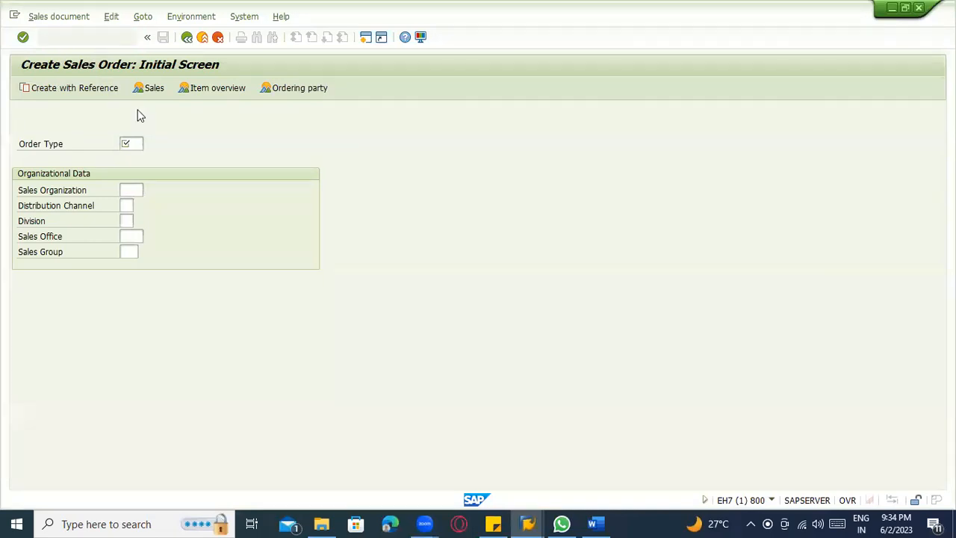
click(134, 128)
key(Return)
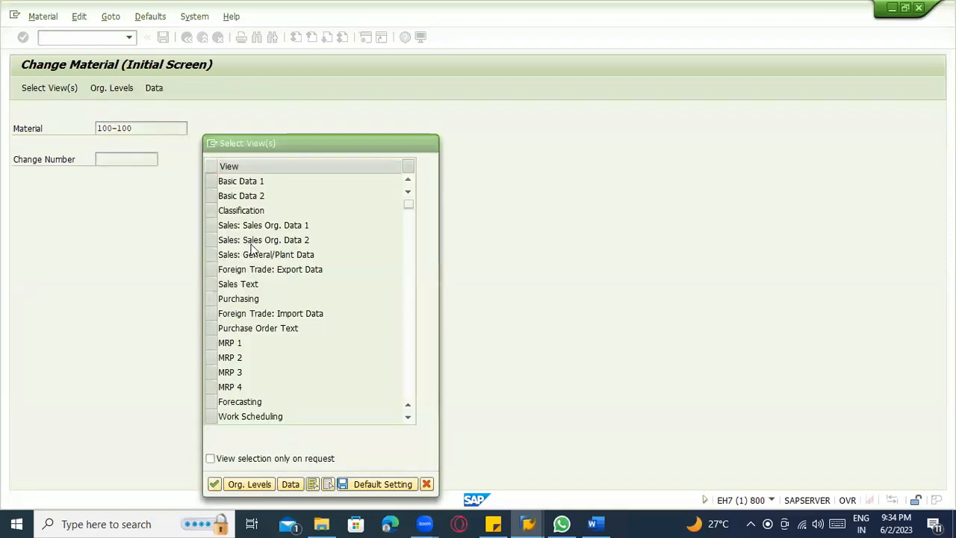
key(Escape)
key(alt+Tab)
key(alt+Tab)
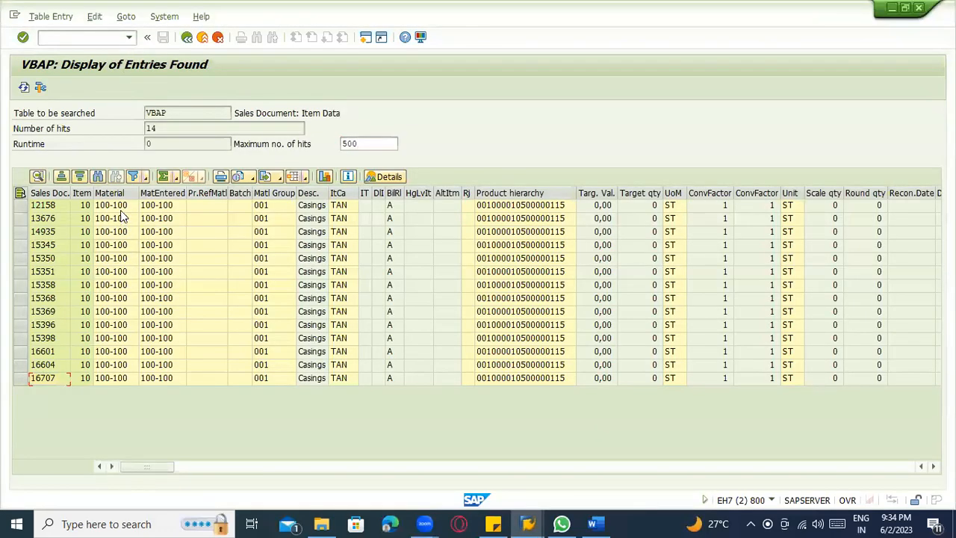
click(120, 245)
click(121, 209)
key(alt+Tab)
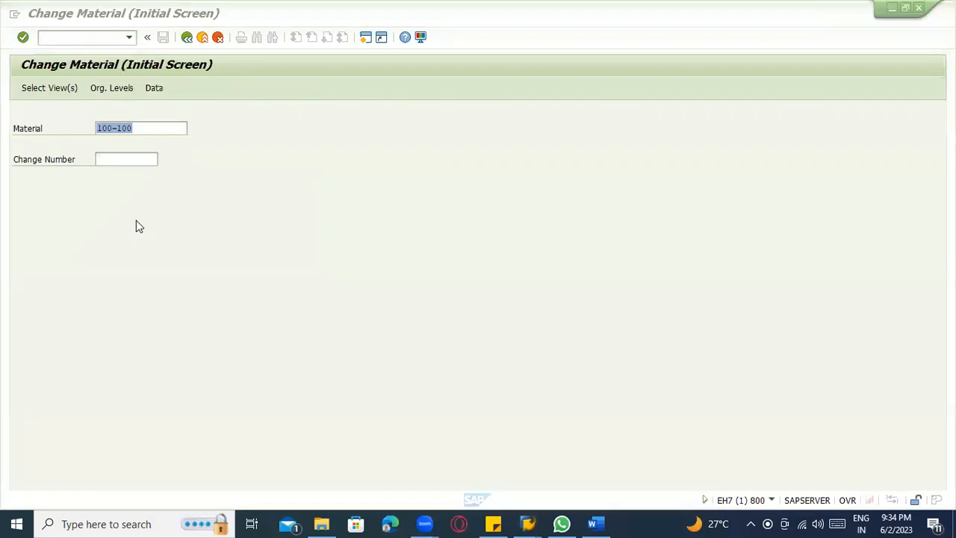
Choose the views Sales: Sales Org. Data 1, Sales: Sales Org. Data 2 and Sales: General/Plant Data for material 100-100.
click(143, 129)
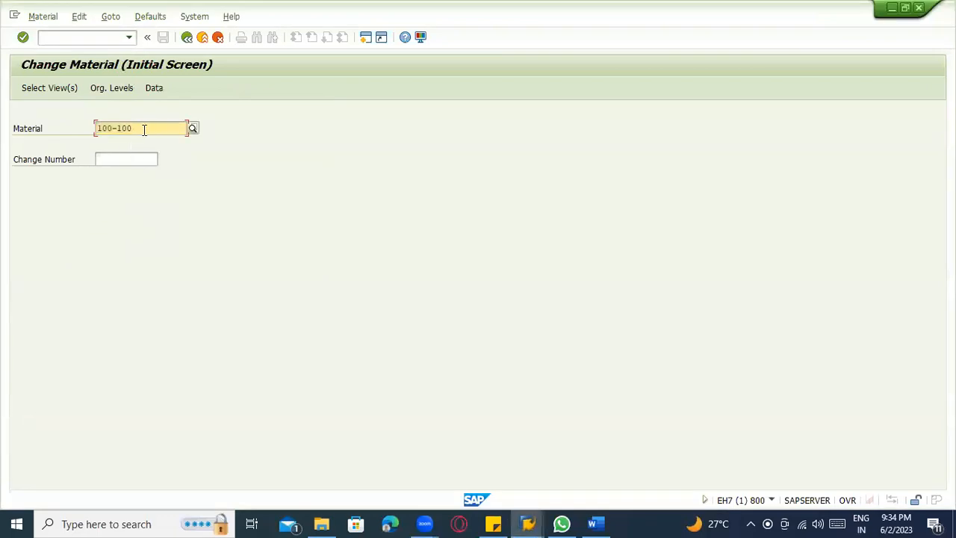
key(Return)
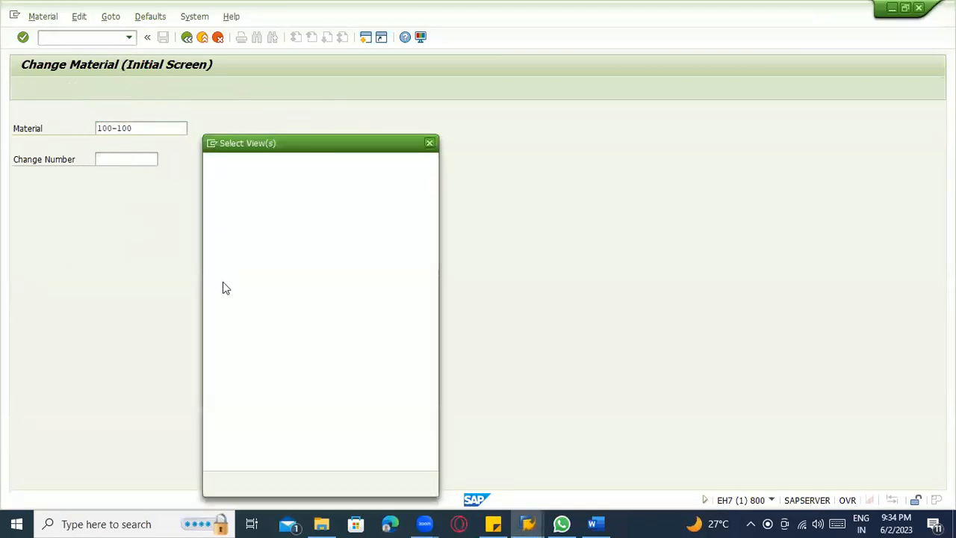
click(211, 224)
drag(212, 240, 228, 261)
key(Return)
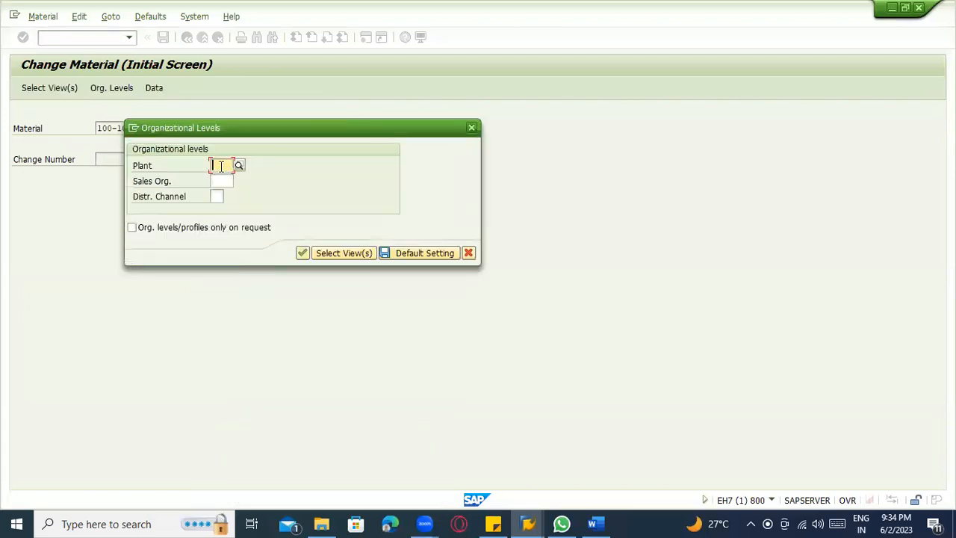
Set the plant to 3000 in the organizational levels and request the possible entries for the sales organization.
text(3000)
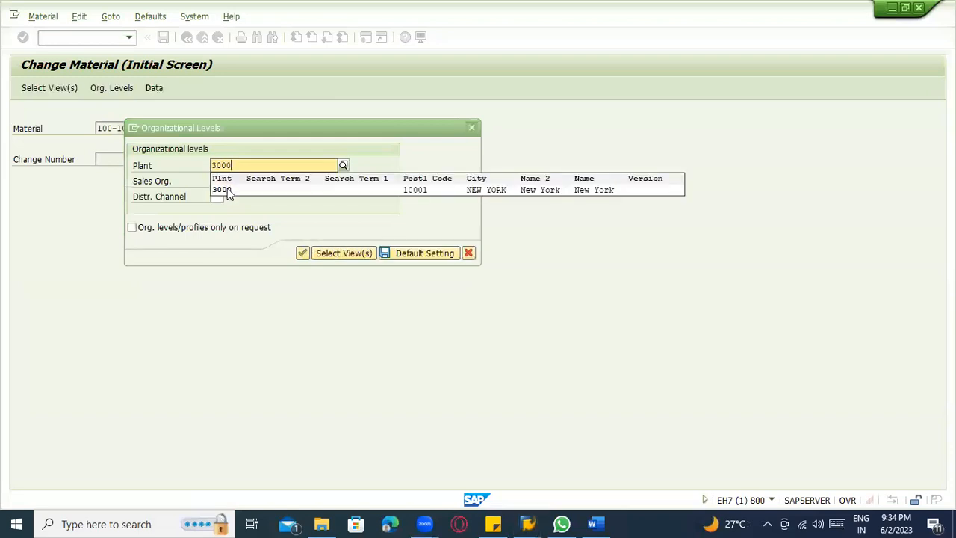
click(228, 190)
click(223, 180)
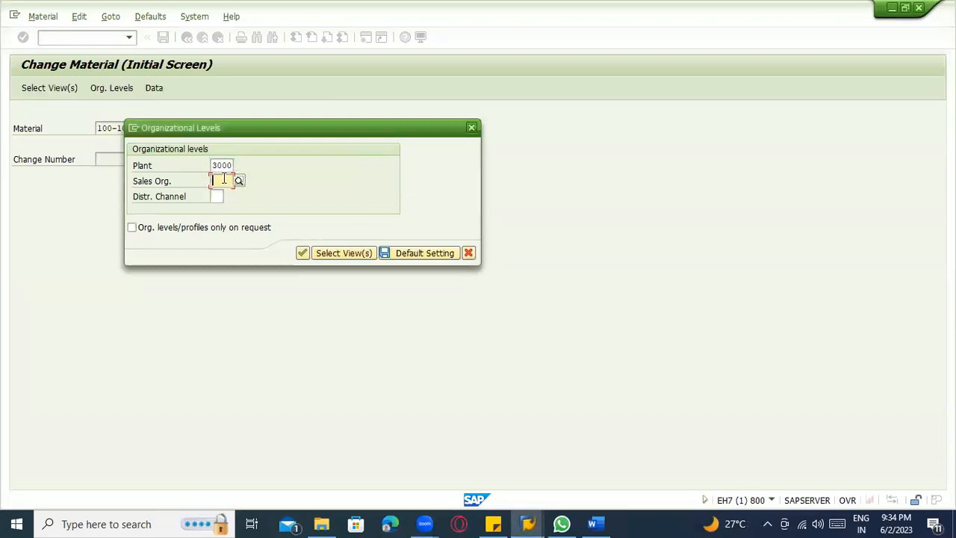
key(F4)
key(alt+Tab)
key(alt+Tab)
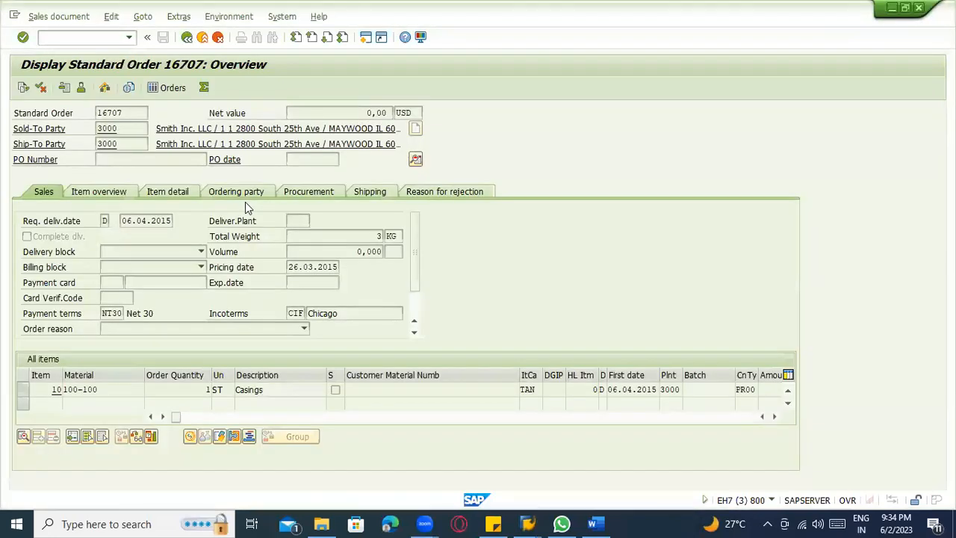
key(alt+Tab)
click(222, 182)
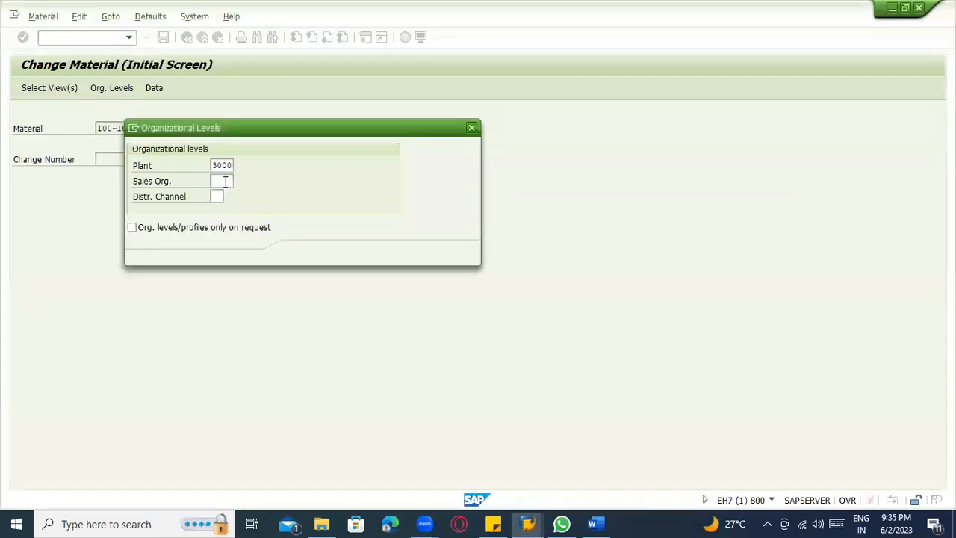
key(alt+Tab)
key(alt+Tab)
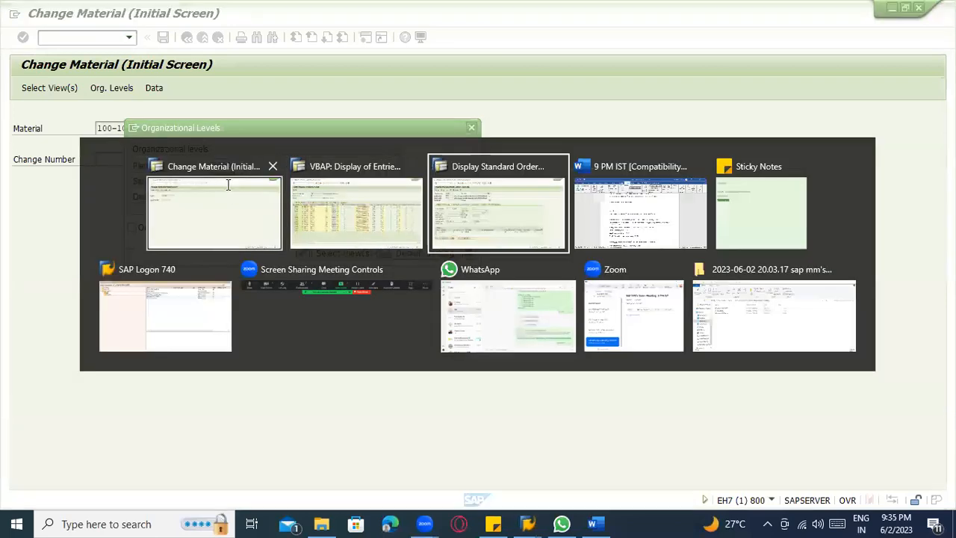
key(alt+Tab)
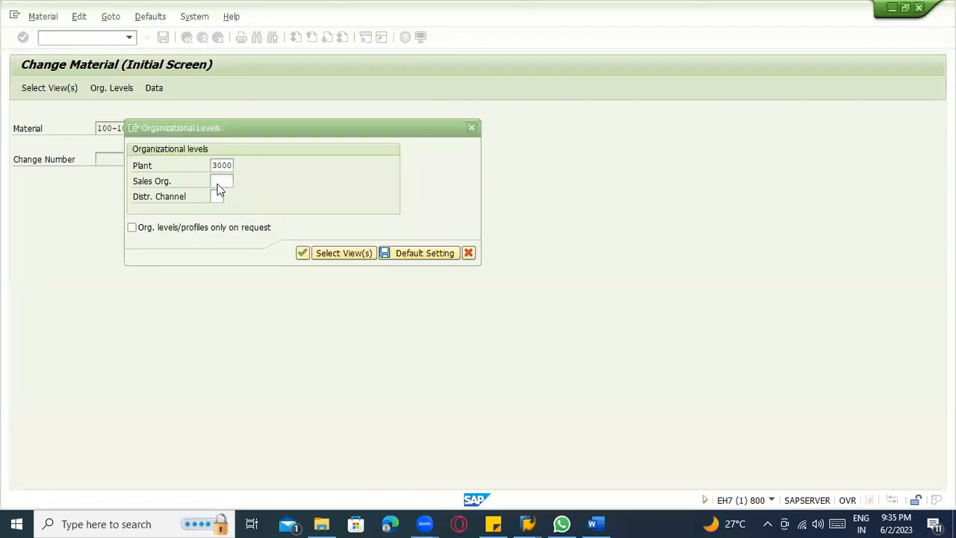
click(215, 180)
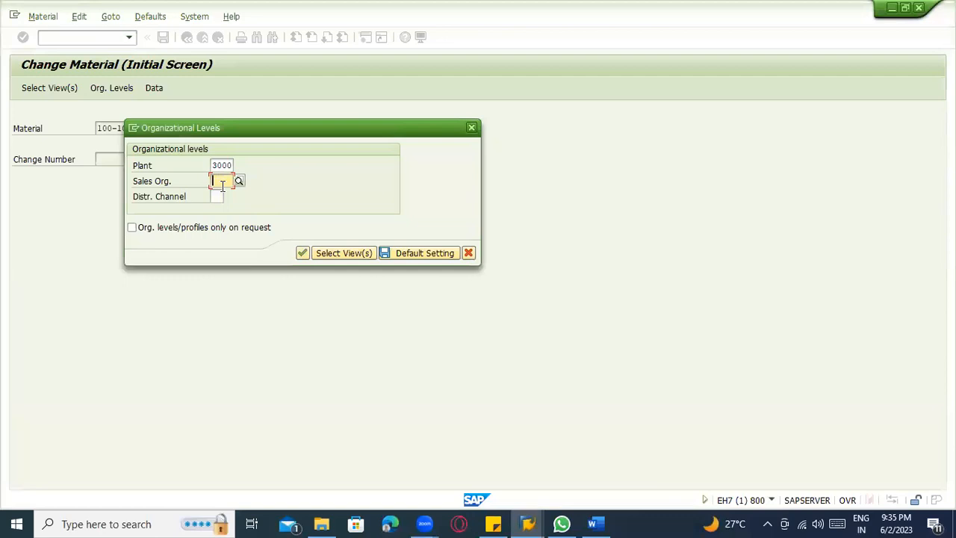
Look up the sales area data in the displayed standard order's header, and return to the Change Material session.
key(alt+Tab)
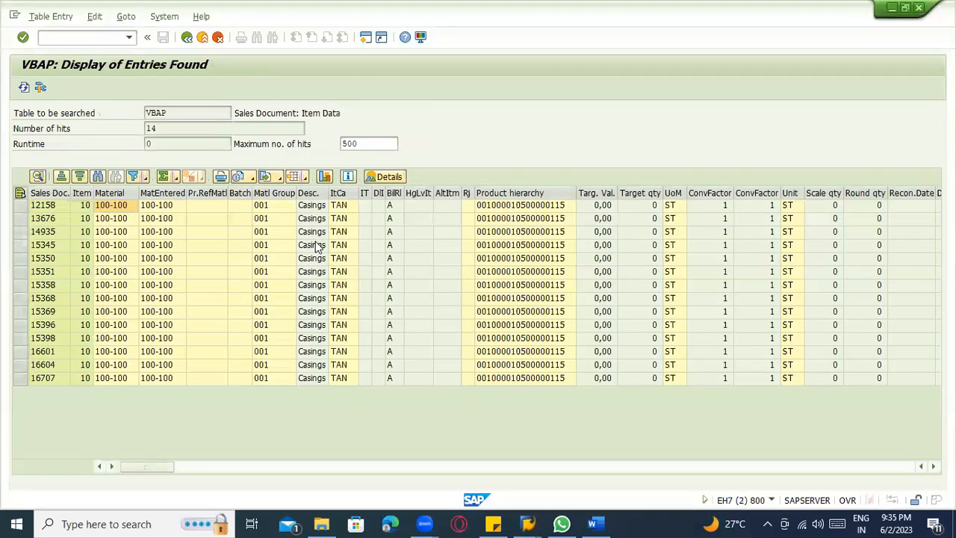
key(alt+Tab)
key(alt+Tab)
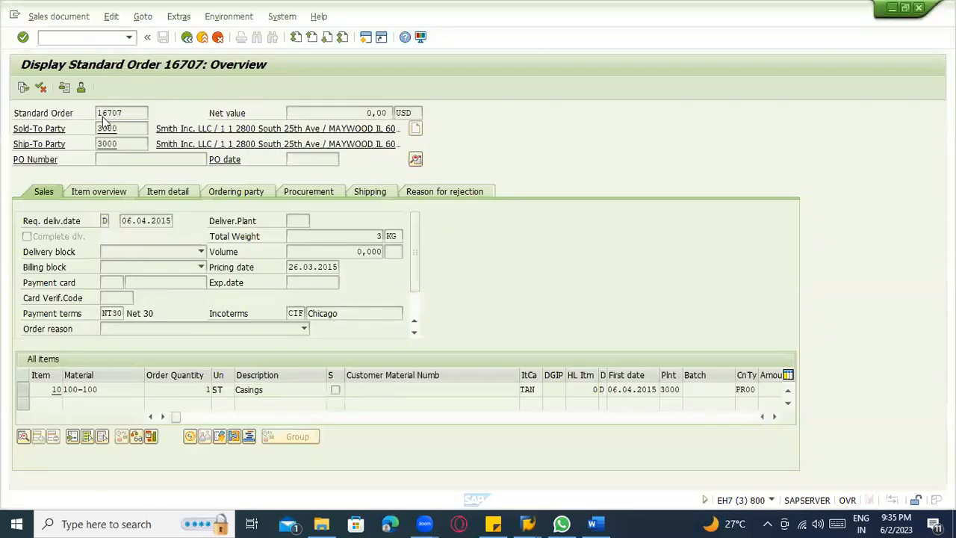
click(416, 159)
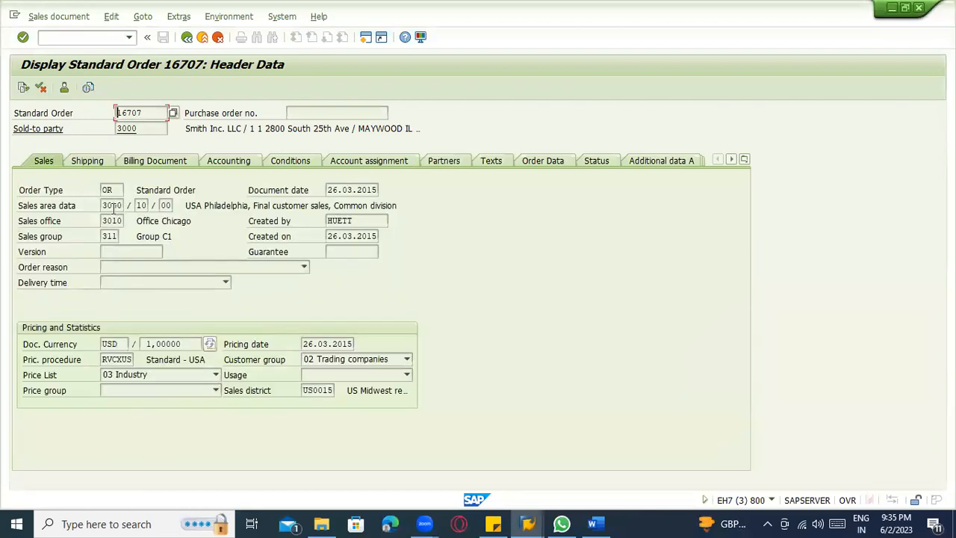
key(Tab)
key(Tab)
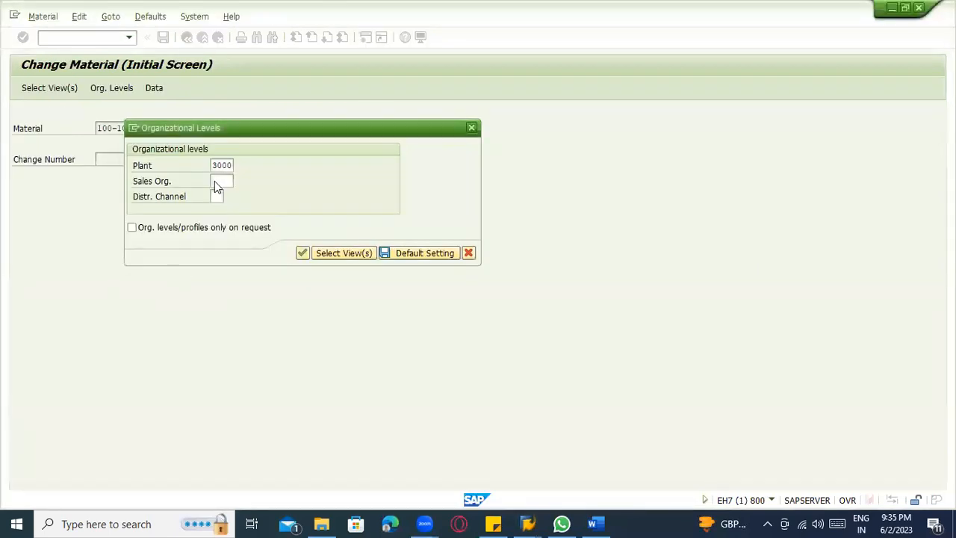
Set the sales organization to 3000 and the distribution channel to 10, and open the selected material views.
click(215, 181)
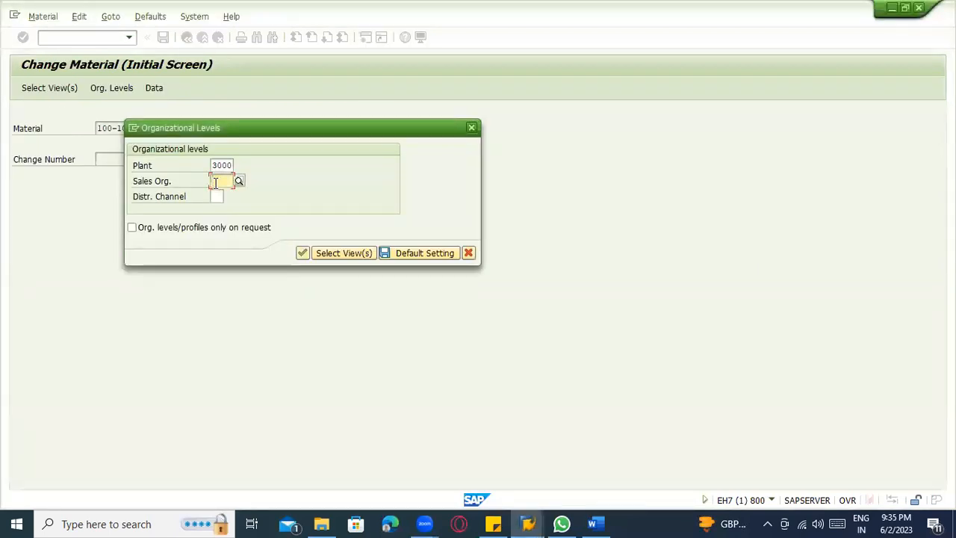
text(3000)
key(Down)
key(Return)
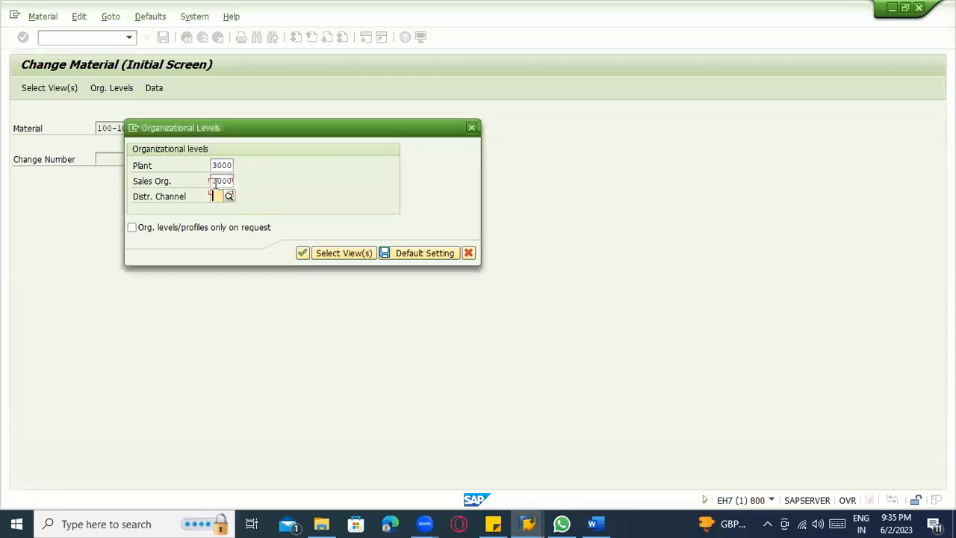
text(10)
key(Down)
key(Return)
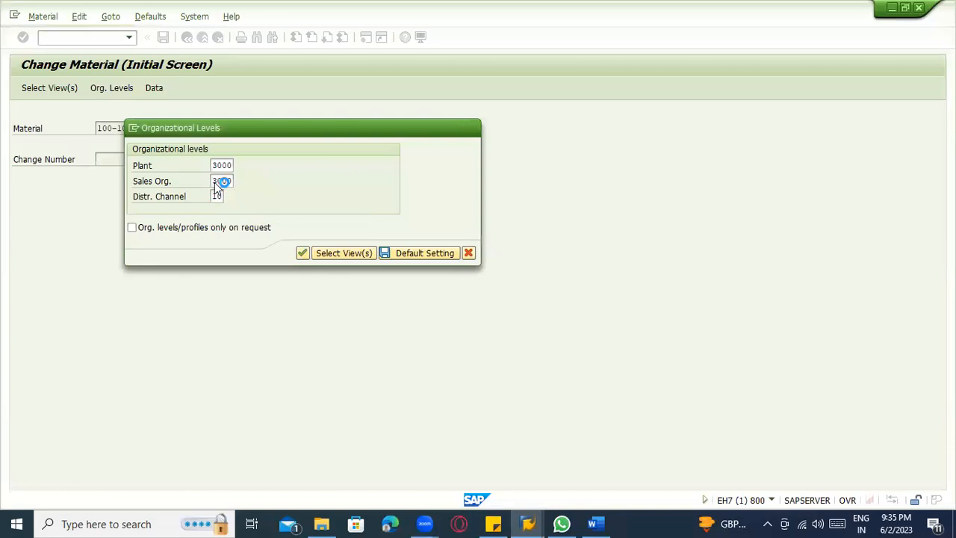
key(Return)
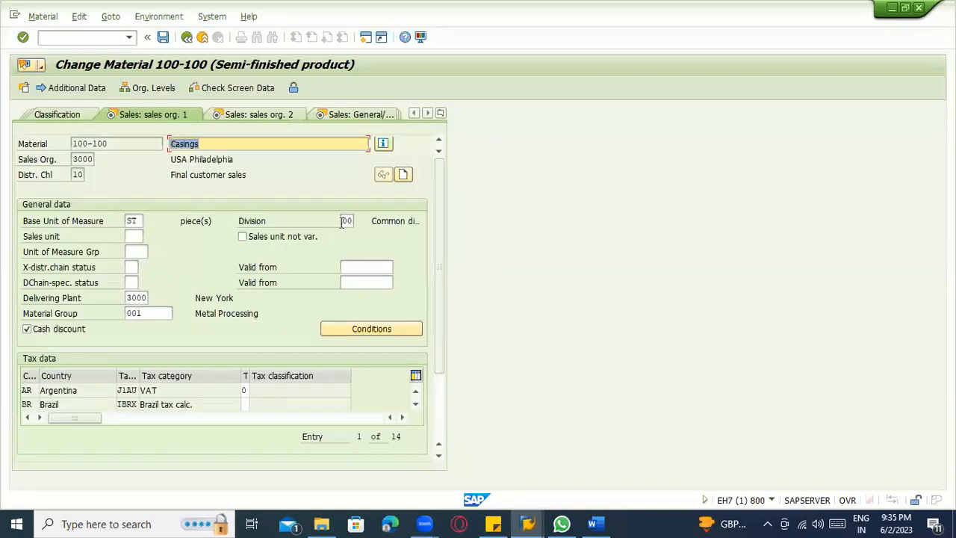
Maintain the missing tax classifications of material 100-100, entering 1 for Brazil and South Korea.
click(346, 220)
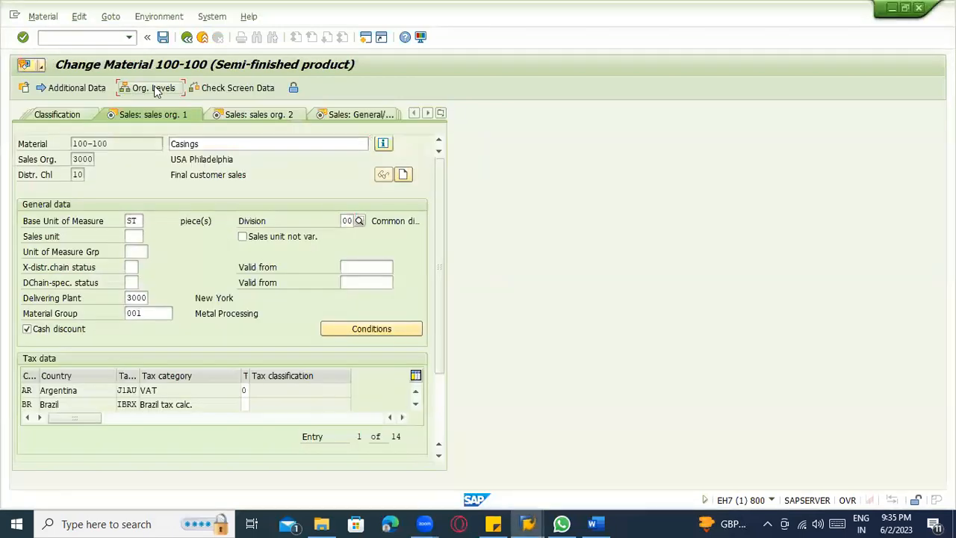
click(154, 88)
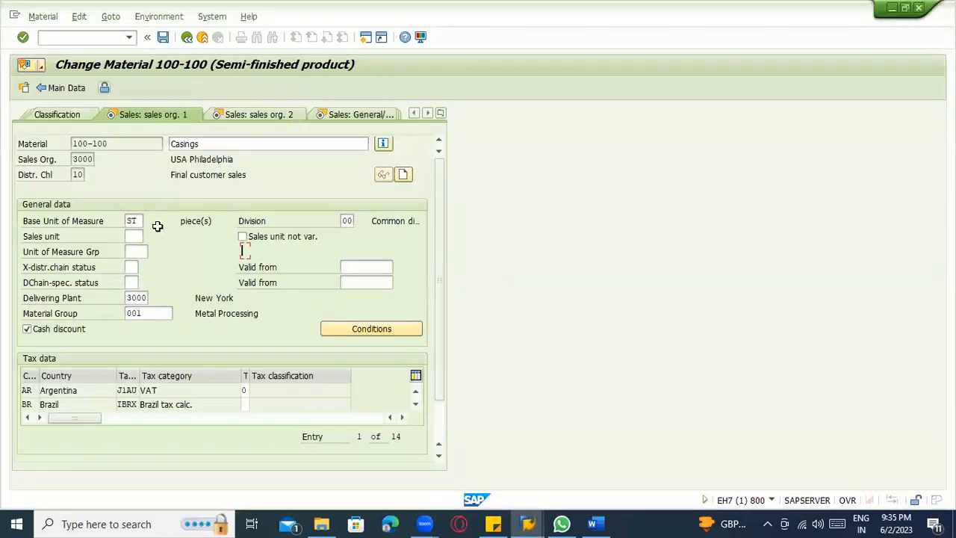
text(0)
key(Return)
text(1)
key(Return)
text(1)
key(Return)
text(1)
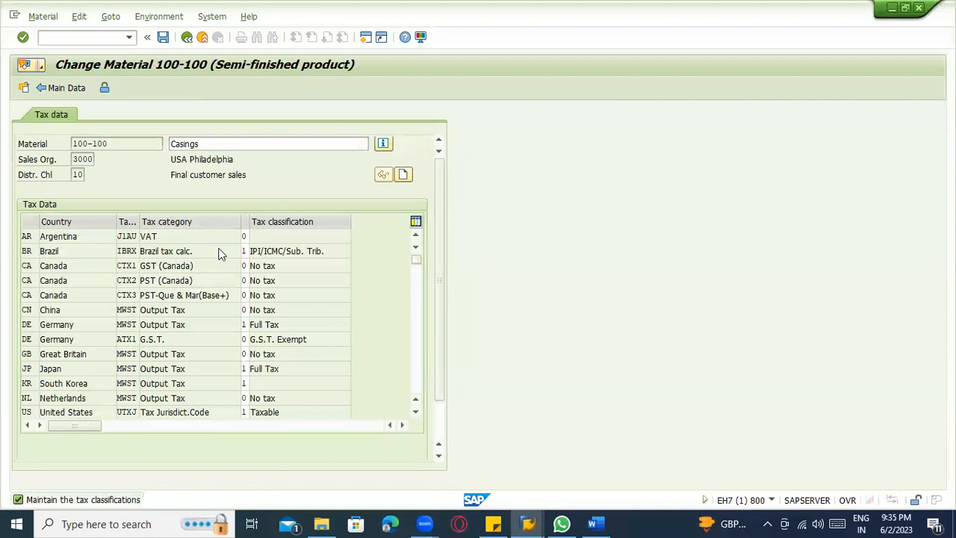
key(Return)
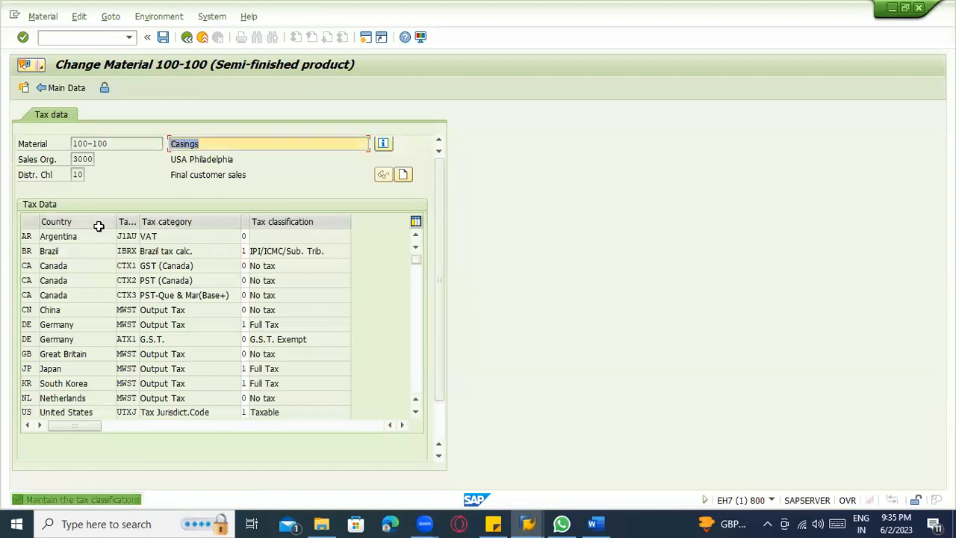
Set the tax classification of the United States Output Tax (ZWST) entry to 1 and return to the main data.
click(264, 309)
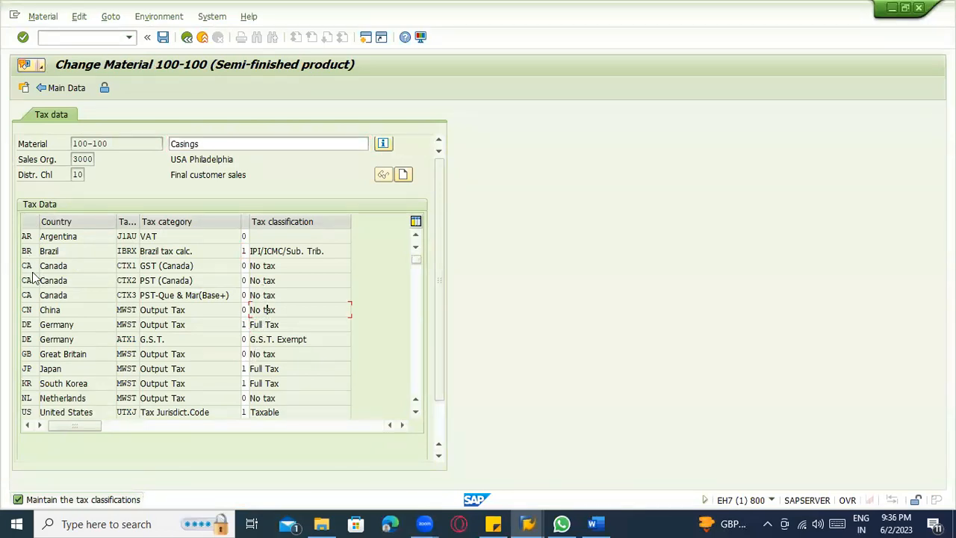
drag(107, 143, 54, 141)
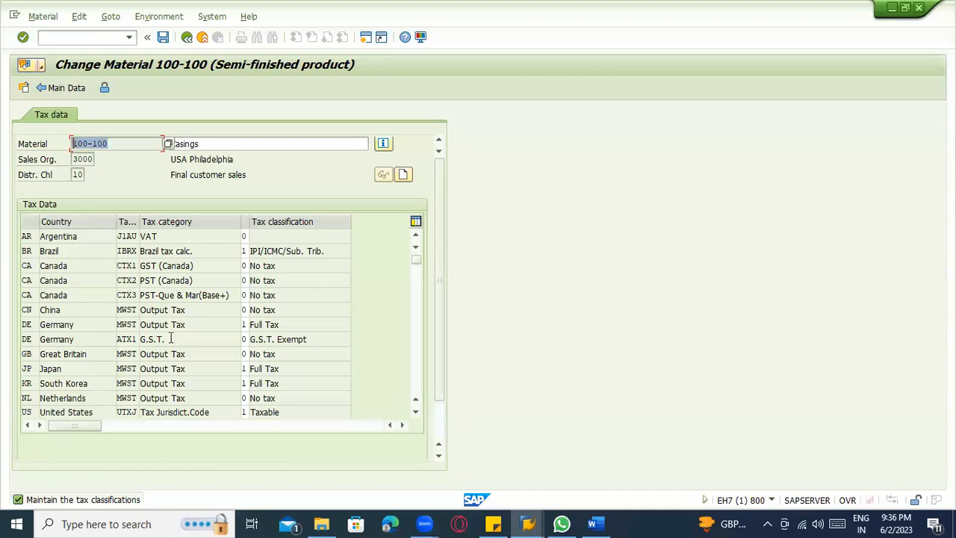
scroll(317, 333, down, 1)
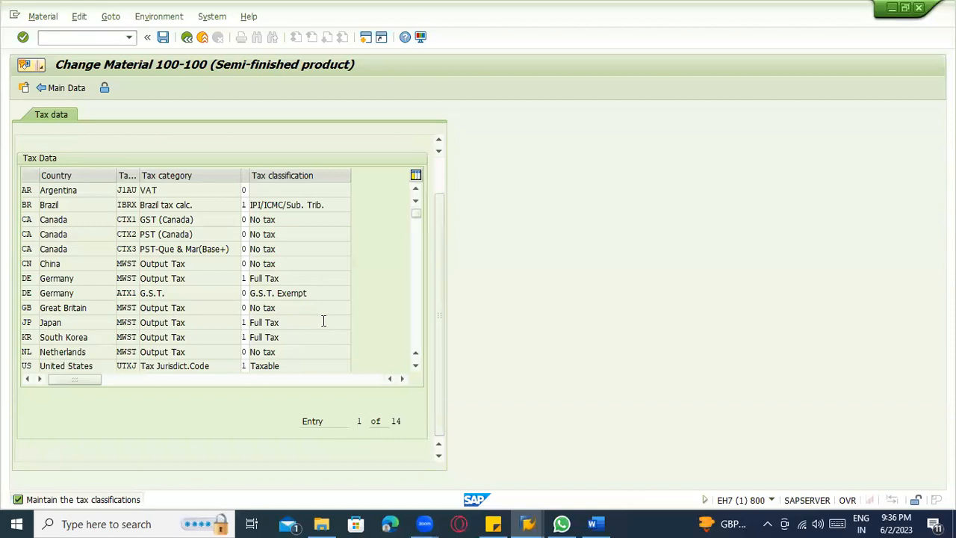
click(419, 312)
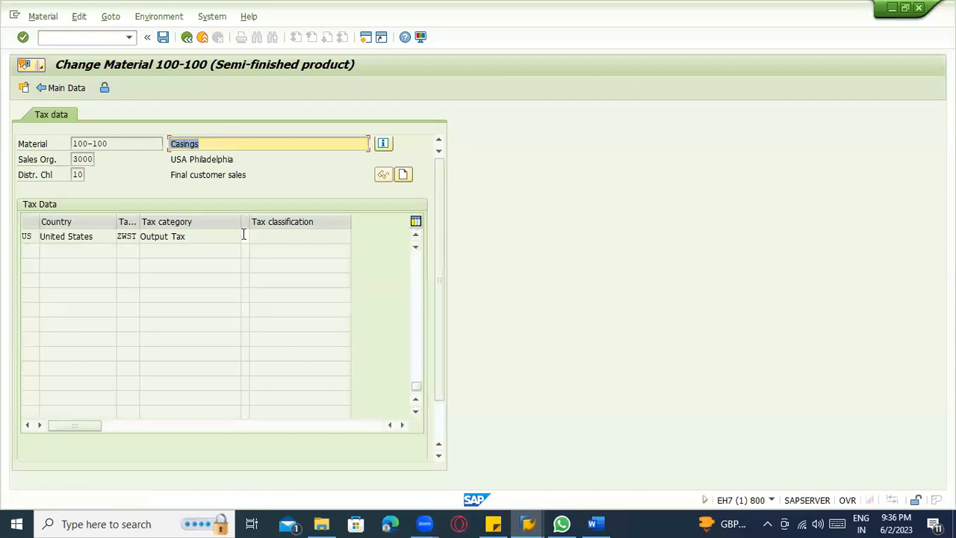
click(249, 237)
text(1)
key(Return)
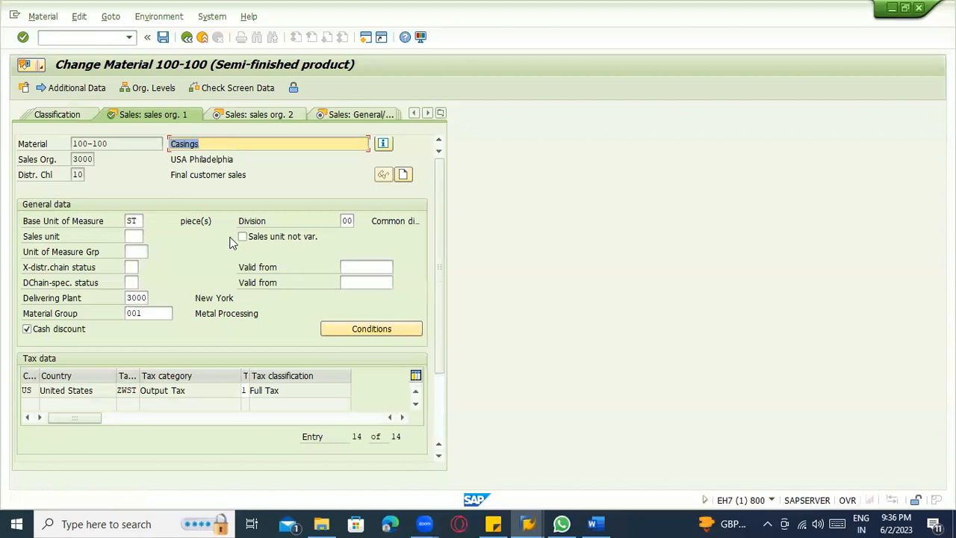
Set the item category group to BANS in the Sales: sales org. 2 view and save the material.
click(221, 115)
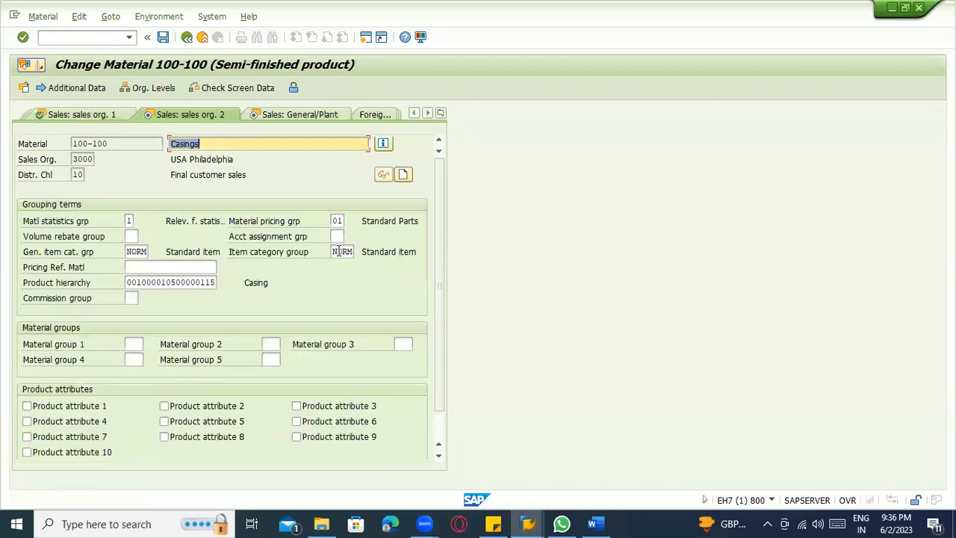
double_click(340, 252)
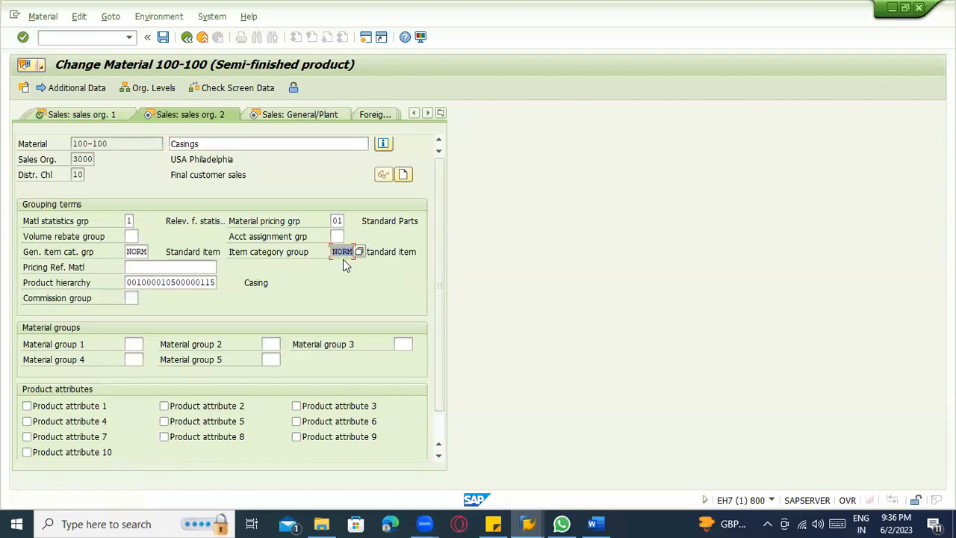
text(BANS)
key(Return)
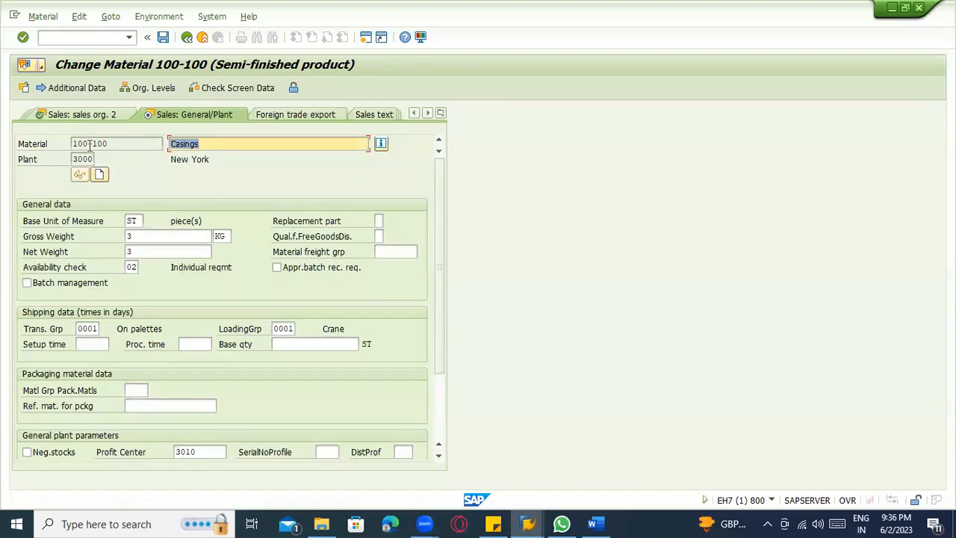
click(92, 116)
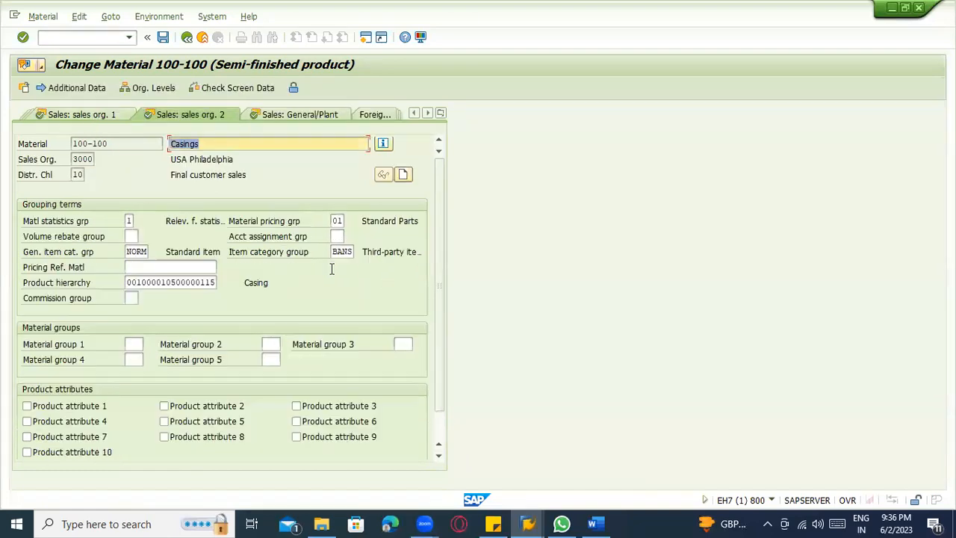
click(334, 252)
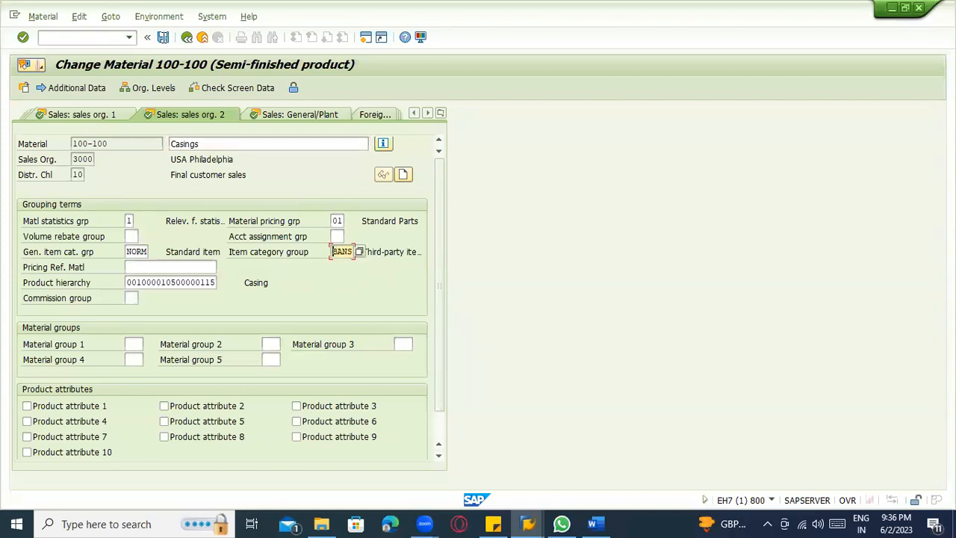
click(163, 38)
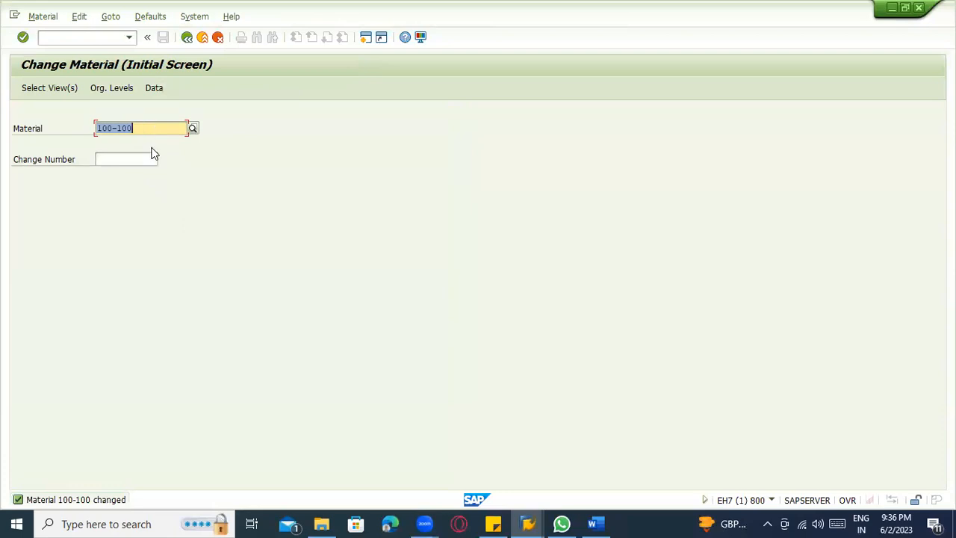
Check the sales organization and division in the standard order's header data, and exit the order display.
key(alt+Tab)
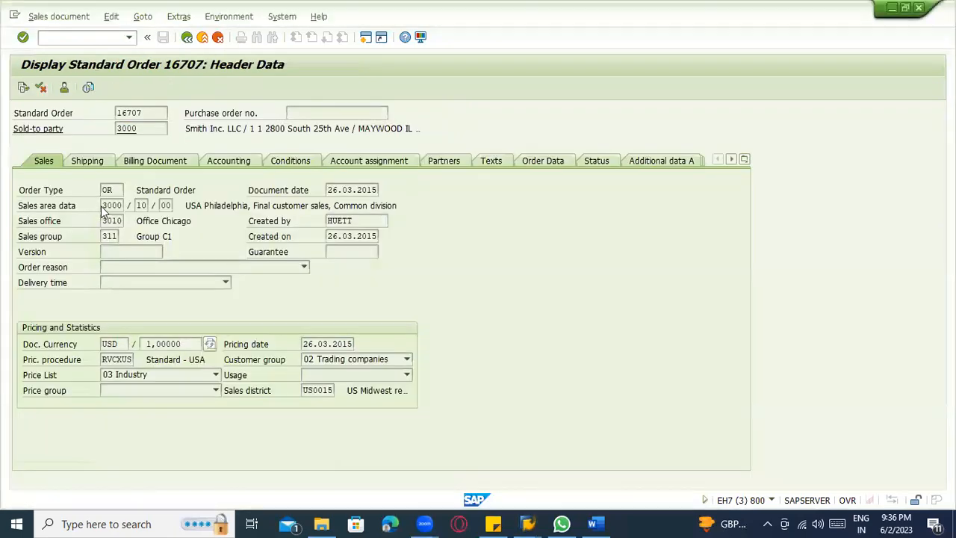
click(104, 207)
click(167, 206)
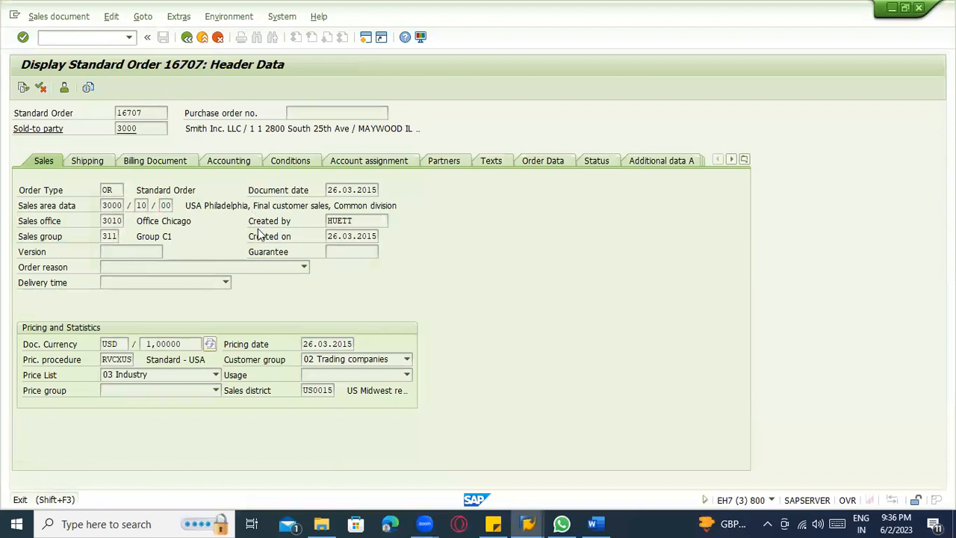
key(shift+F3)
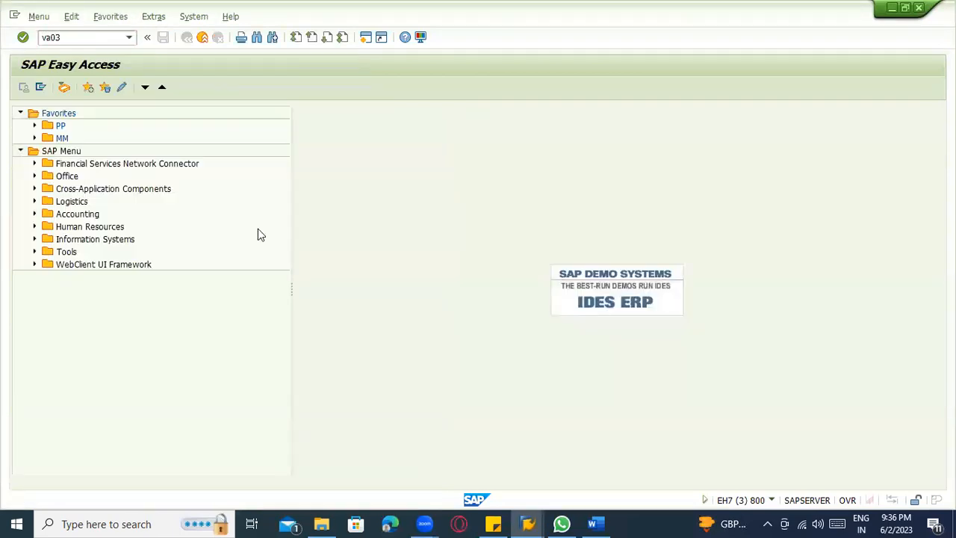
Reopen the same standard order's overview in the Display Sales Order transaction (VA03).
key(alt+Tab)
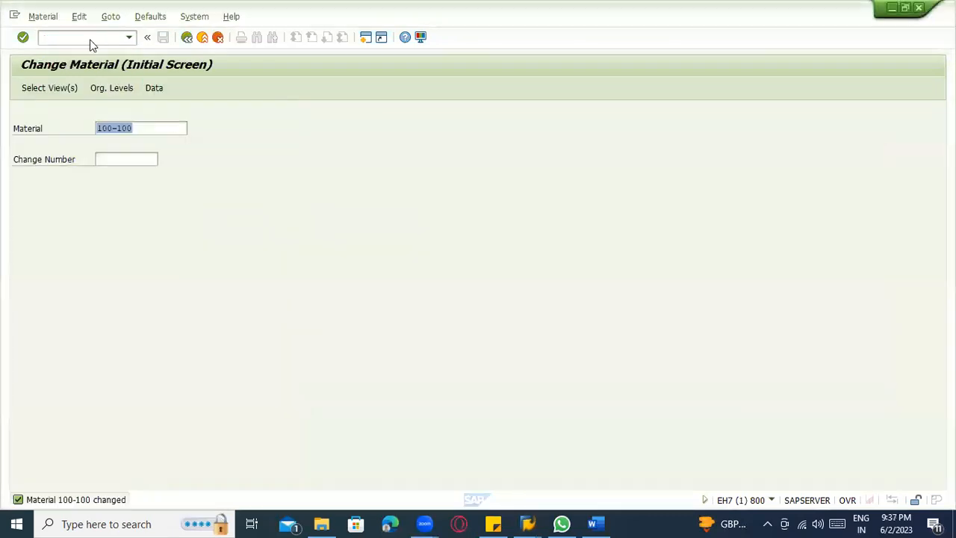
click(89, 37)
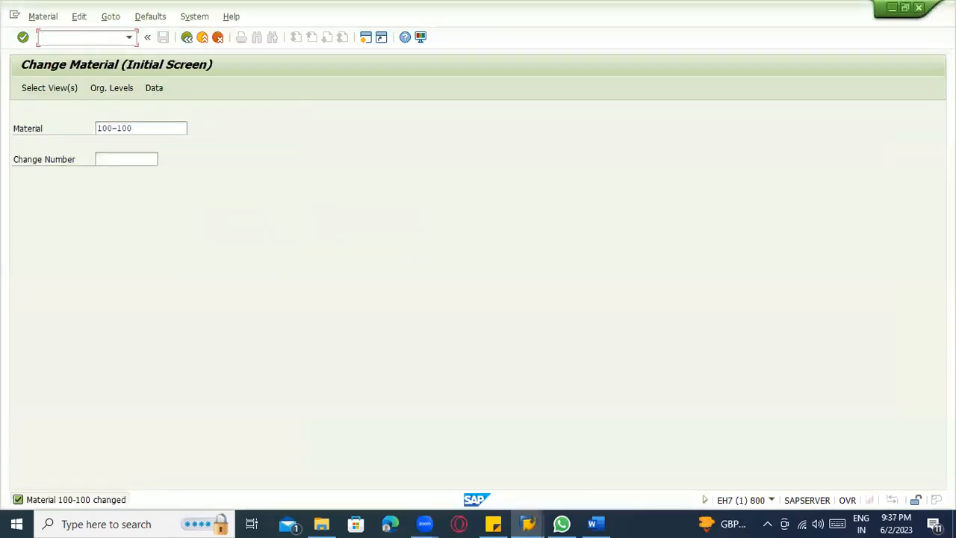
key(Return)
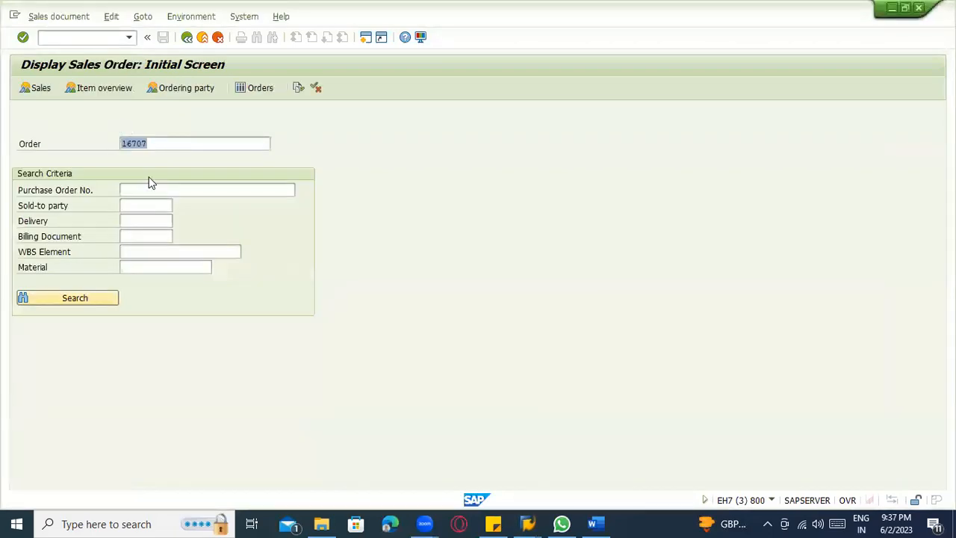
key(Return)
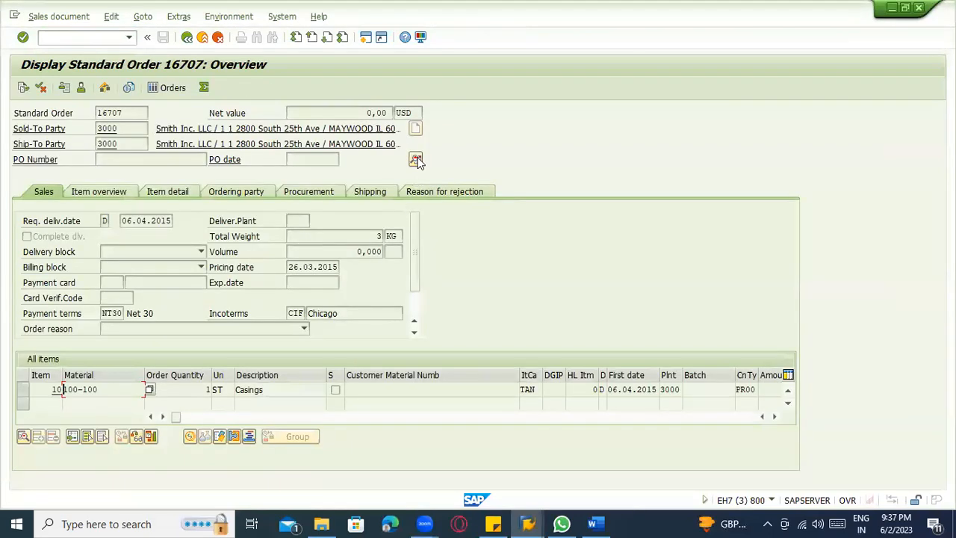
Check the order type in the displayed standard order's header data and set the new sales order's type to OR.
click(415, 162)
click(112, 190)
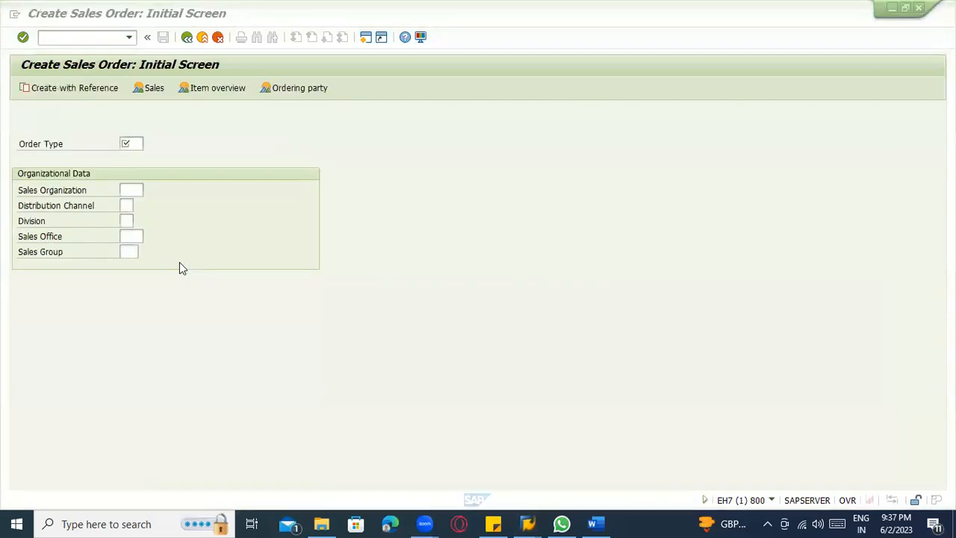
click(137, 144)
text(or)
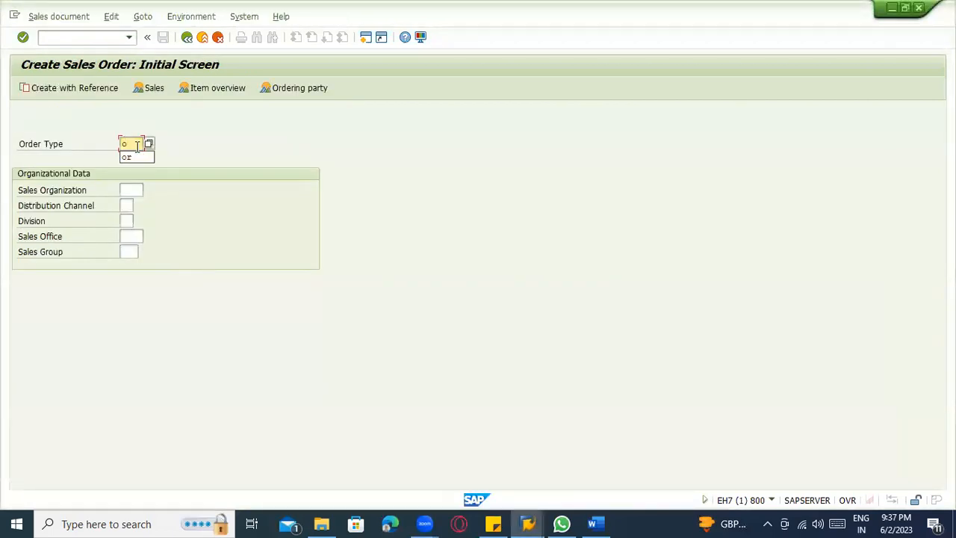
Set the new sales order's sales organization to 3000, distribution channel to 10 and division to 00.
click(125, 189)
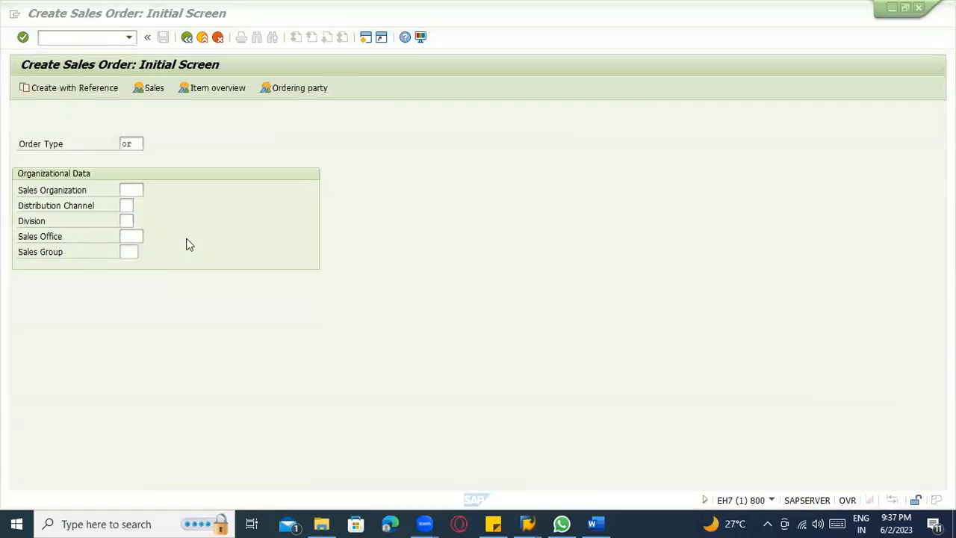
click(127, 191)
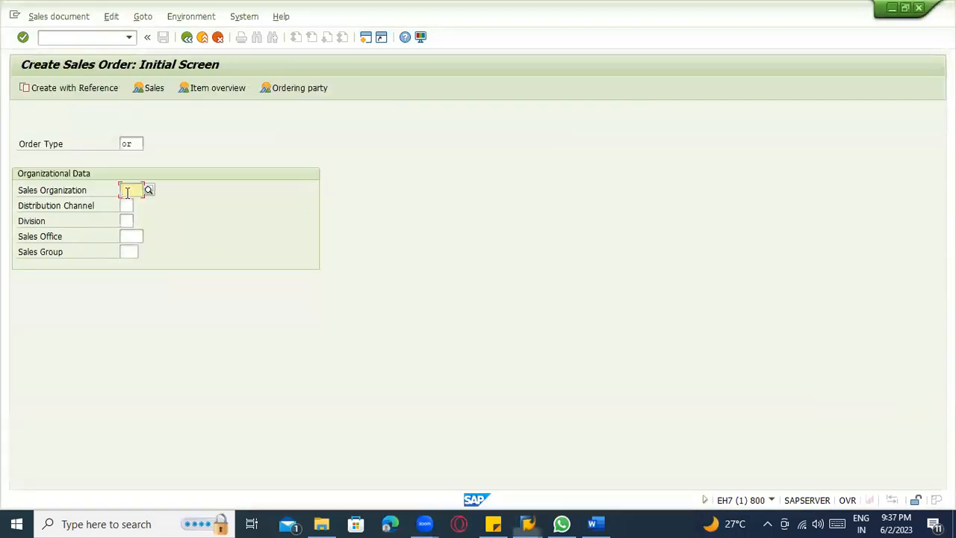
text(3000)
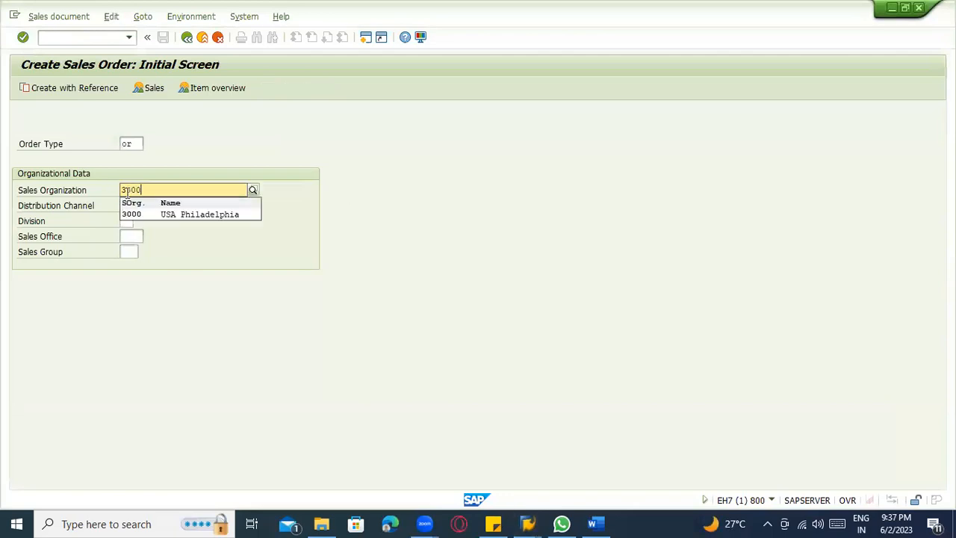
key(Tab)
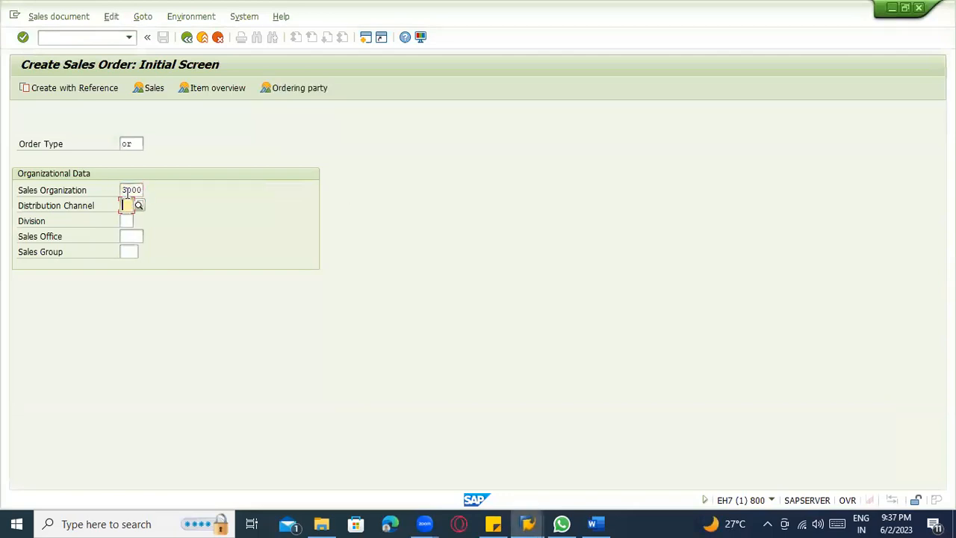
text(10)
key(Tab)
text(00)
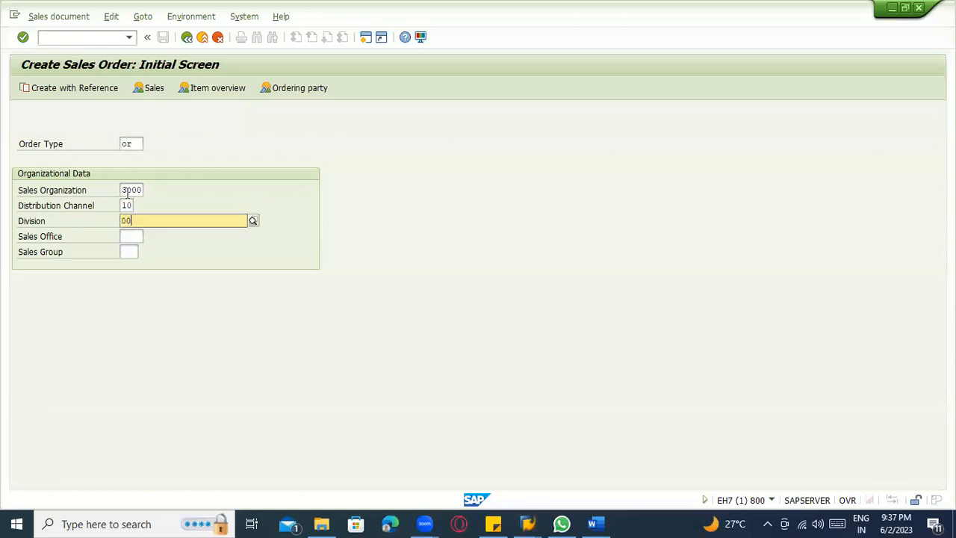
Set the sales office to 3010 and the sales group to 311 for the new sales order.
click(136, 246)
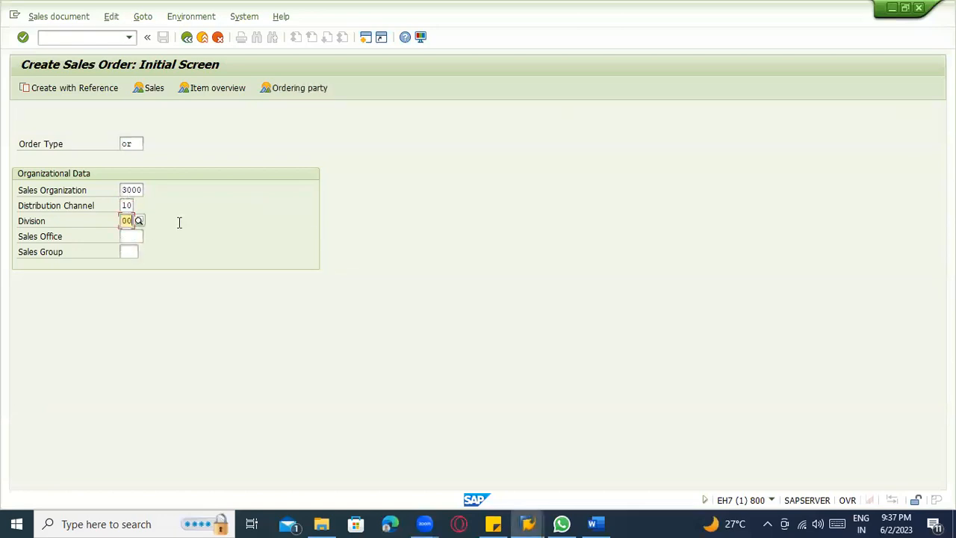
key(Return)
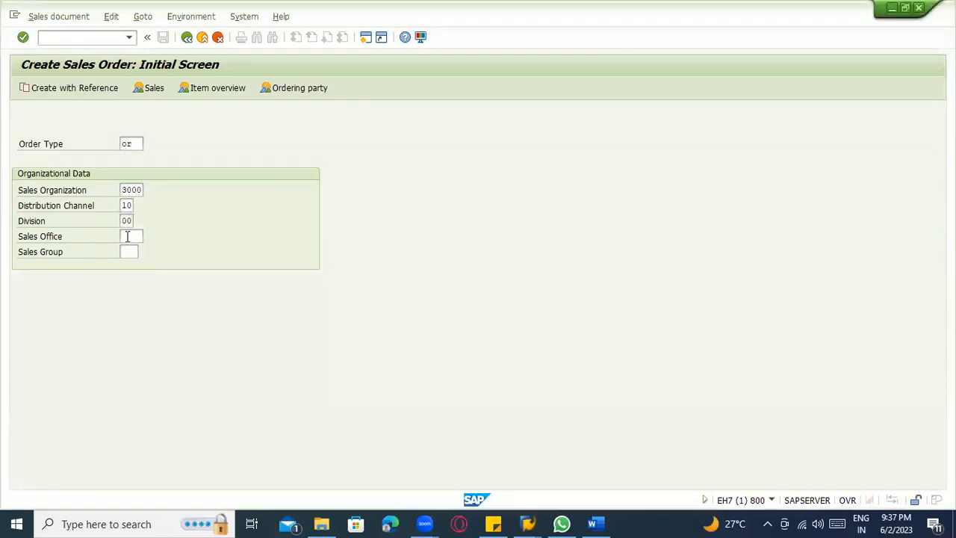
click(128, 236)
text(3010)
key(Tab)
text(311)
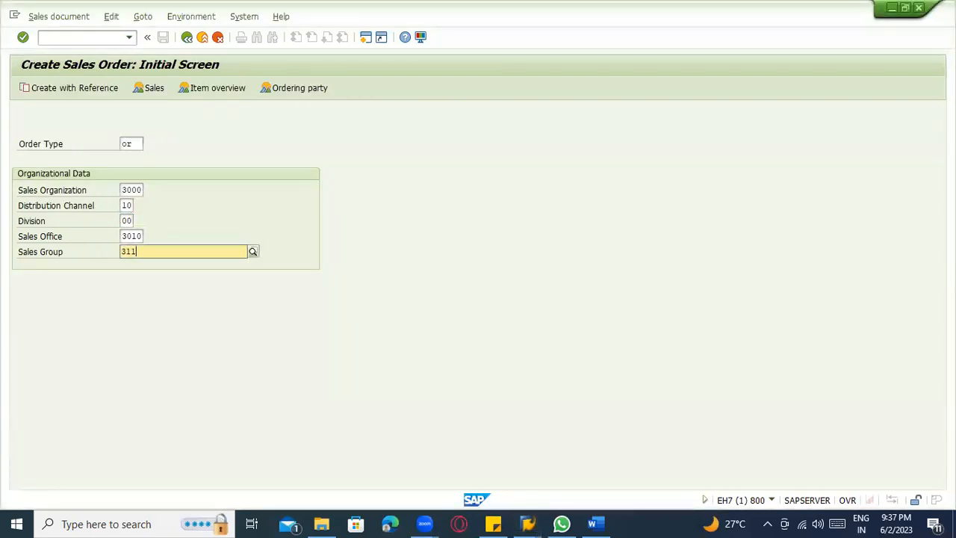
click(137, 273)
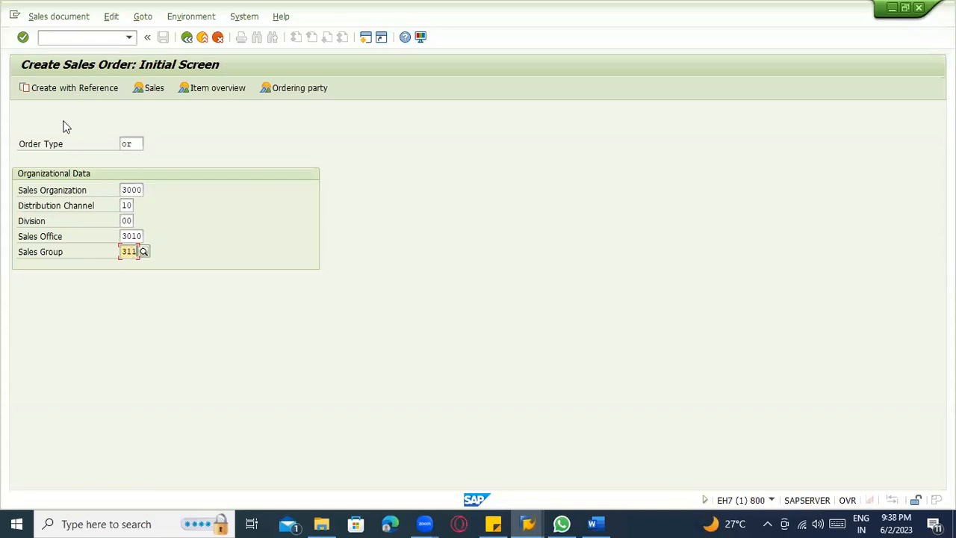
click(67, 89)
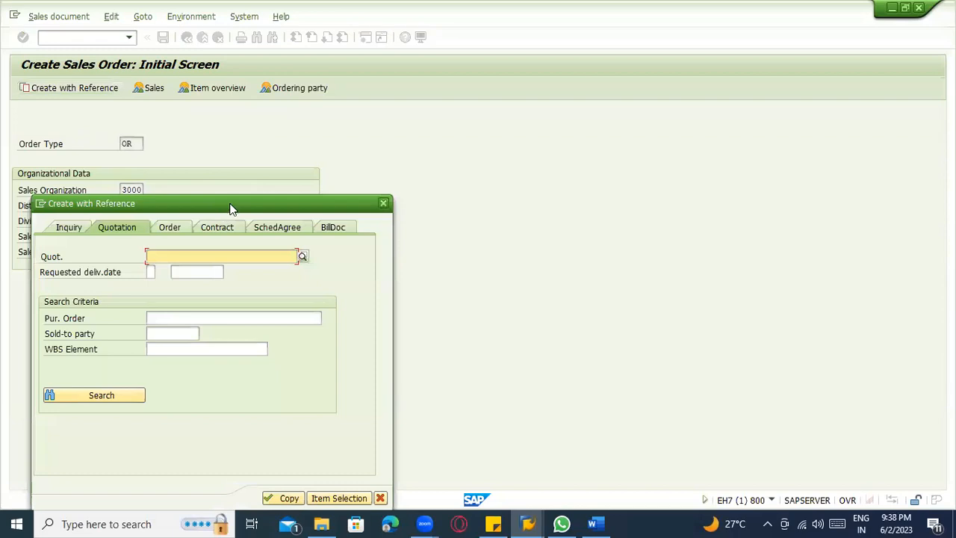
drag(229, 209, 424, 152)
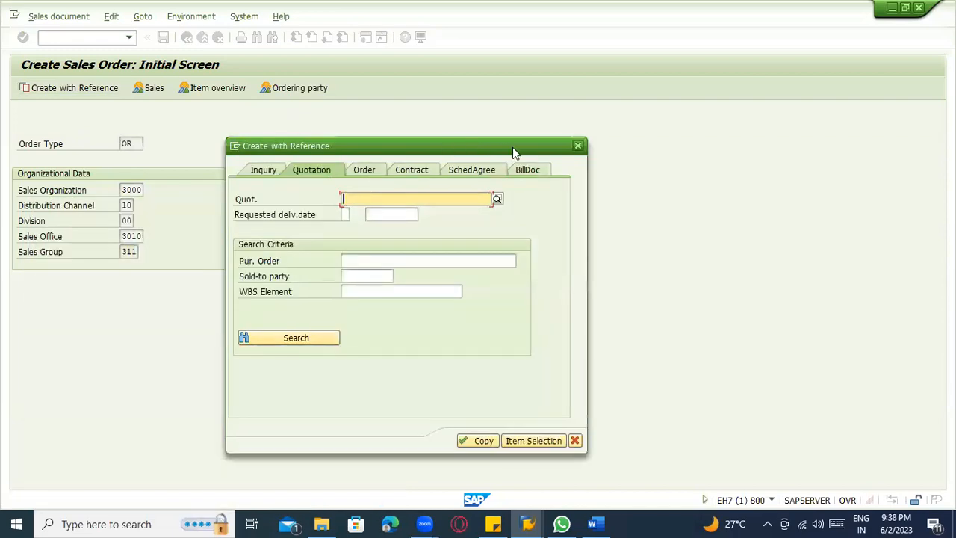
click(576, 147)
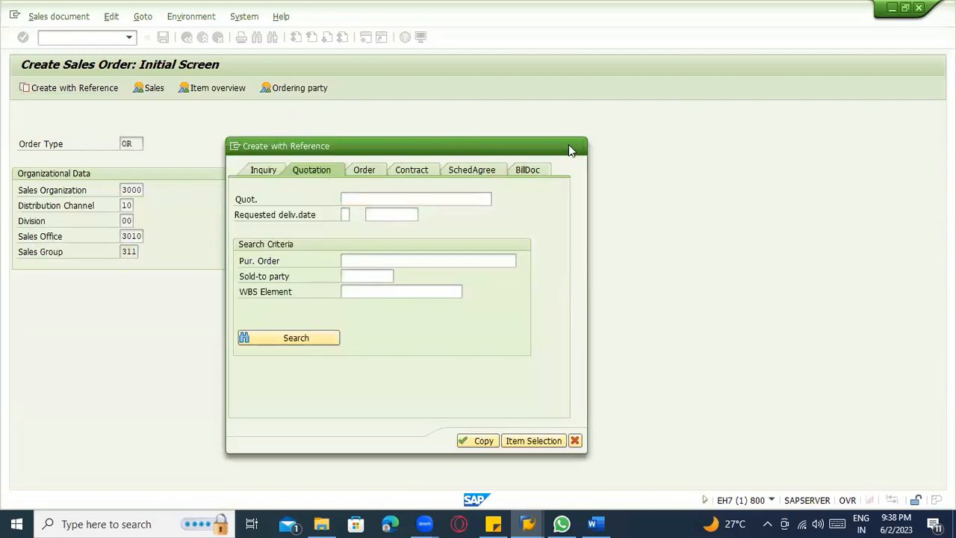
Create the sales order with reference to the displayed standard order, using that order's copied number, and acknowledge the delivery date information.
click(79, 93)
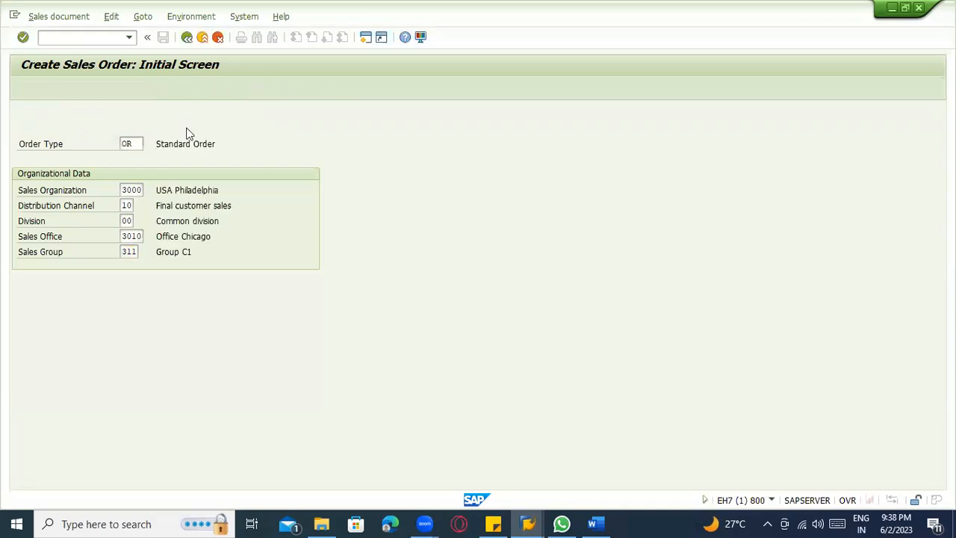
click(182, 226)
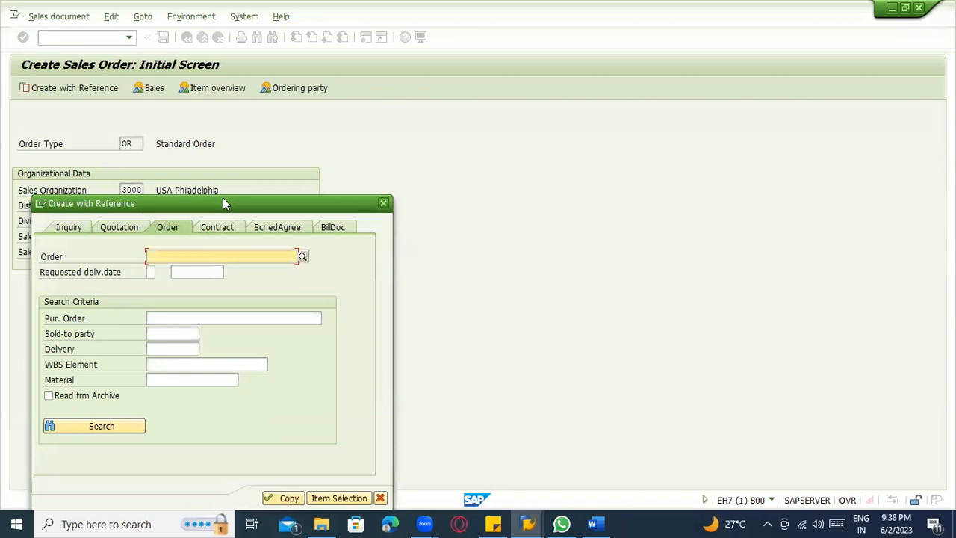
drag(223, 197, 447, 118)
key(alt+Tab)
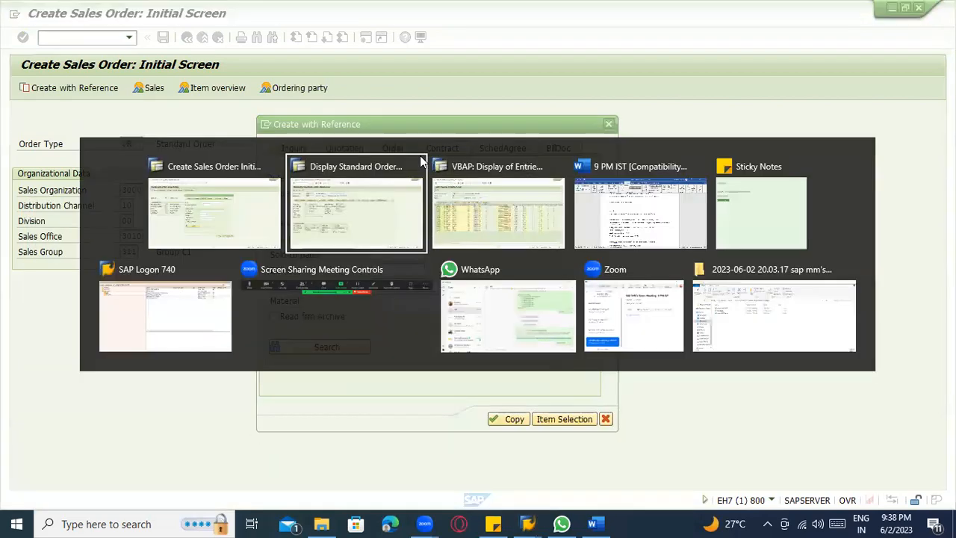
drag(121, 113, 108, 113)
key(ctrl+c)
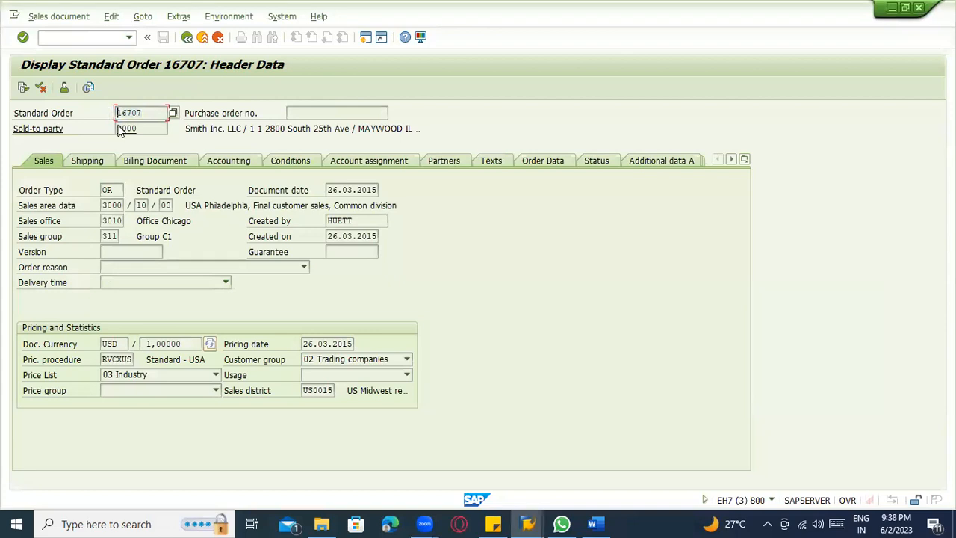
key(alt+Tab)
click(400, 176)
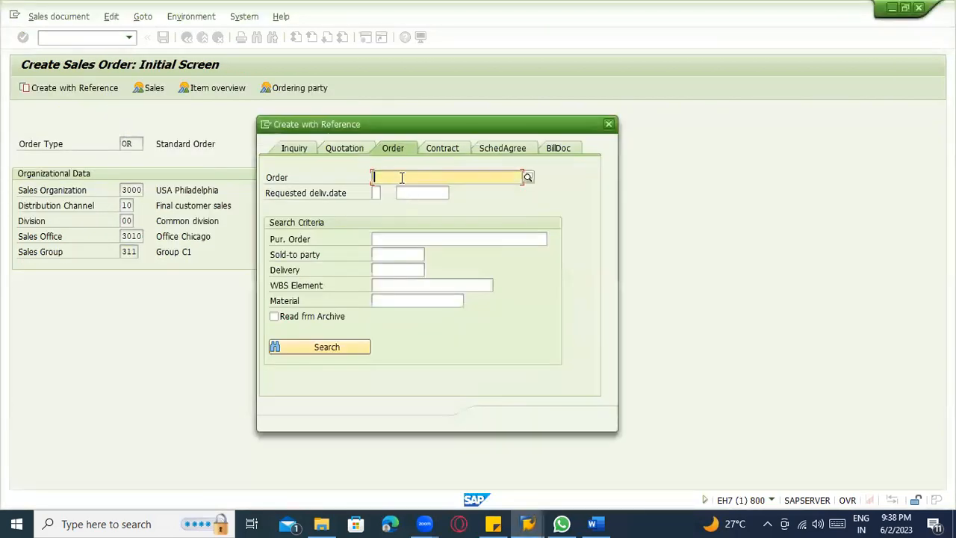
key(ctrl+v)
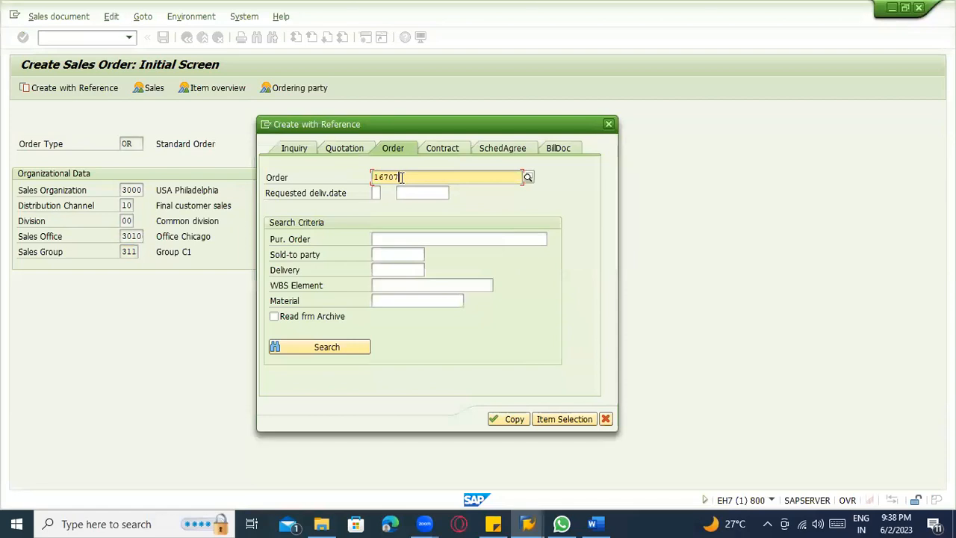
click(512, 418)
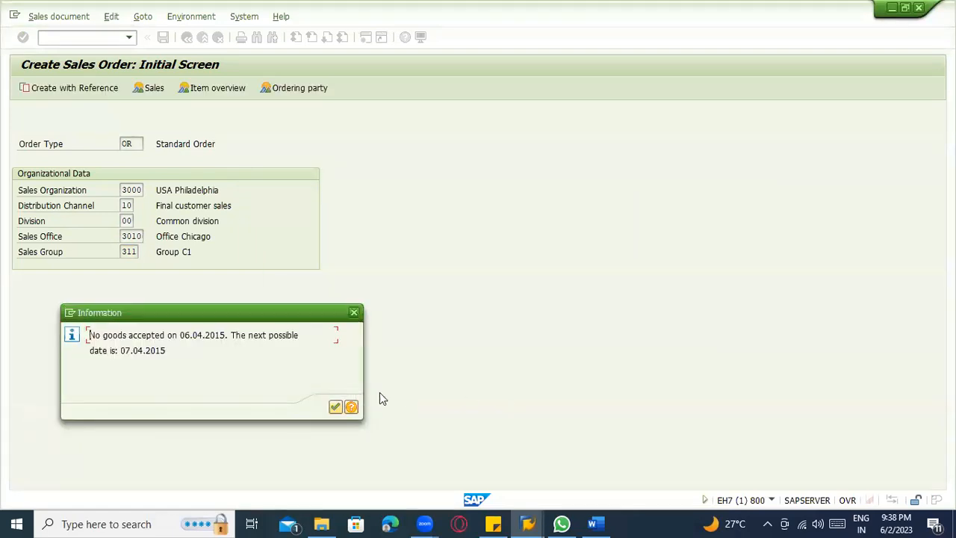
click(335, 405)
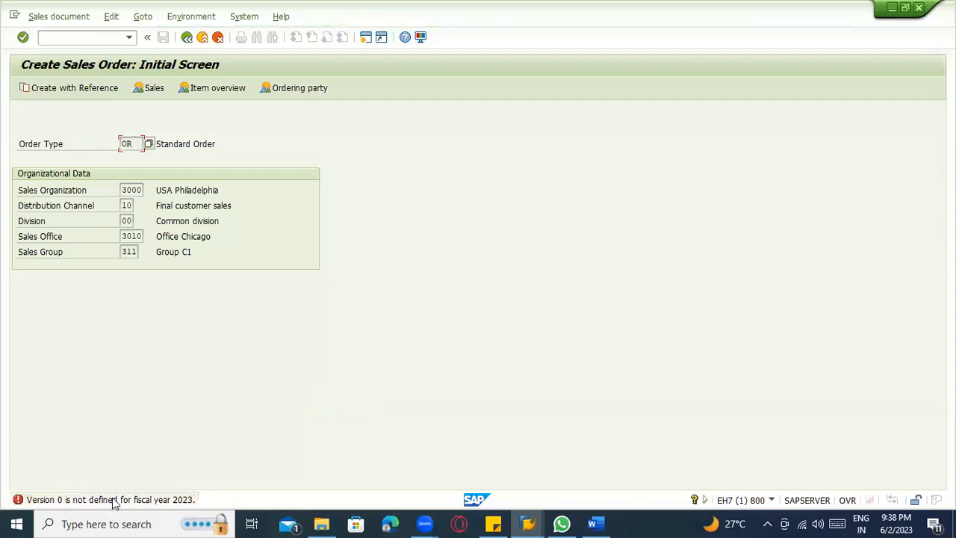
Execute the maintenance function linked in the version 0 error's help and try controlling area 3000 as the work area.
key(Return)
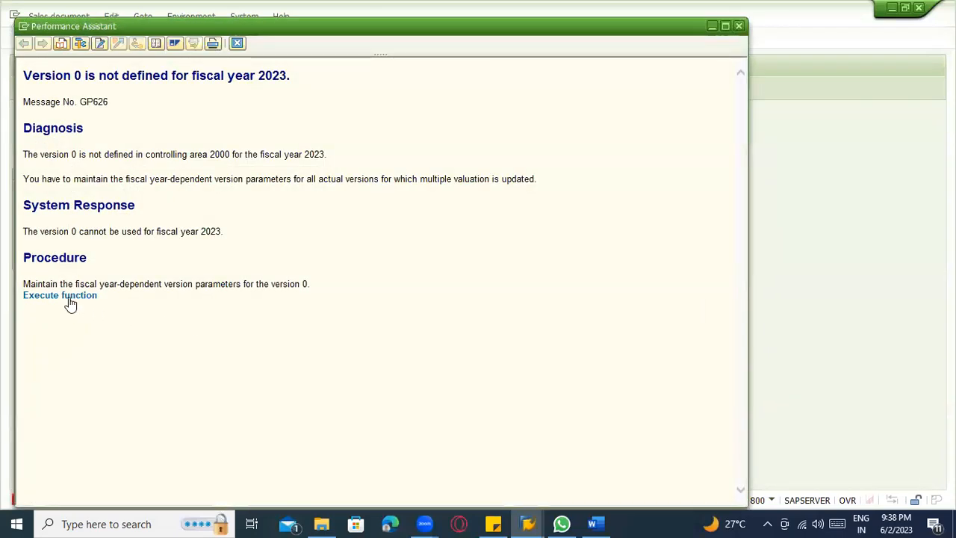
click(70, 299)
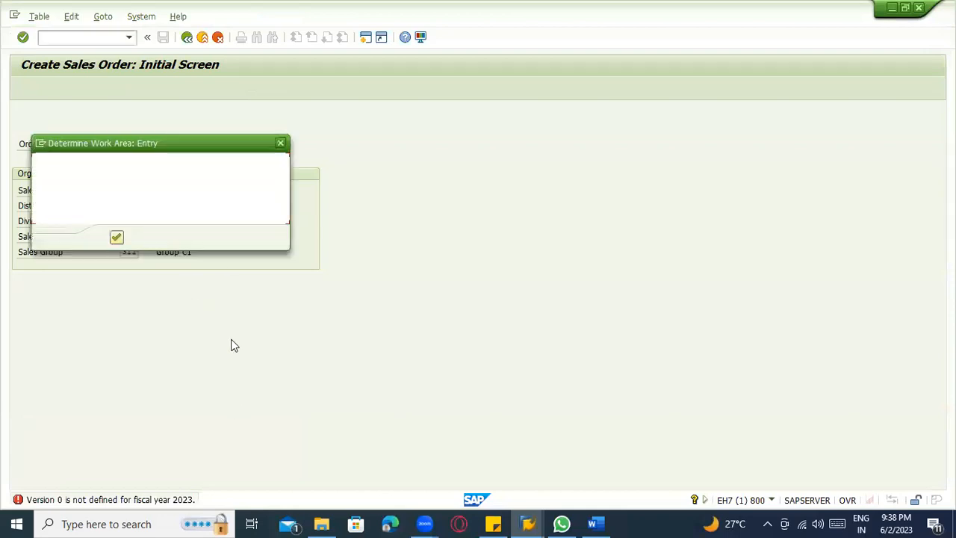
text(1000)
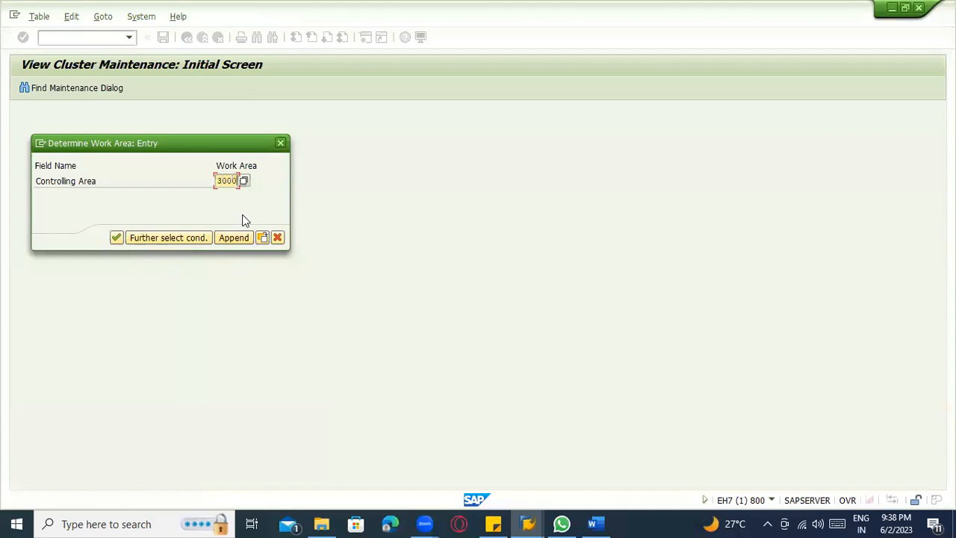
key(Return)
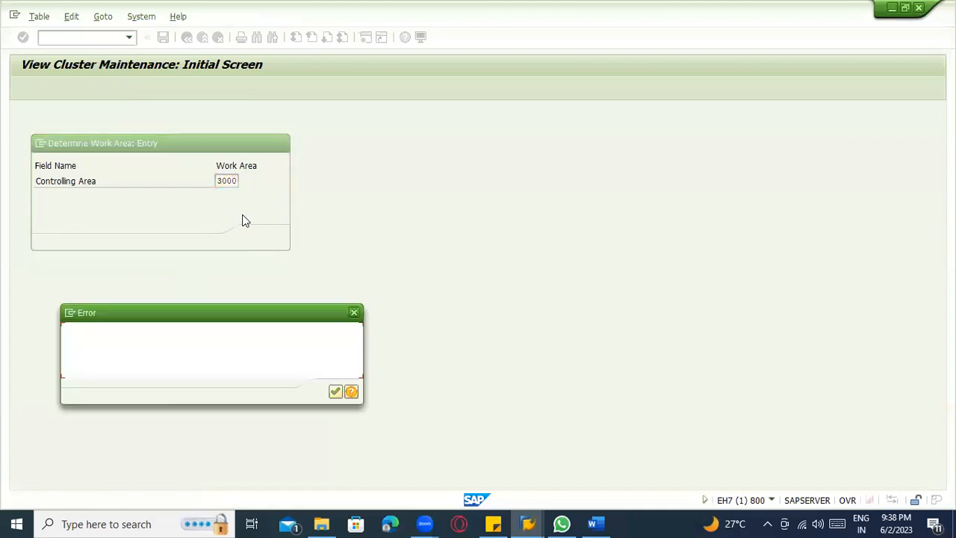
key(Return)
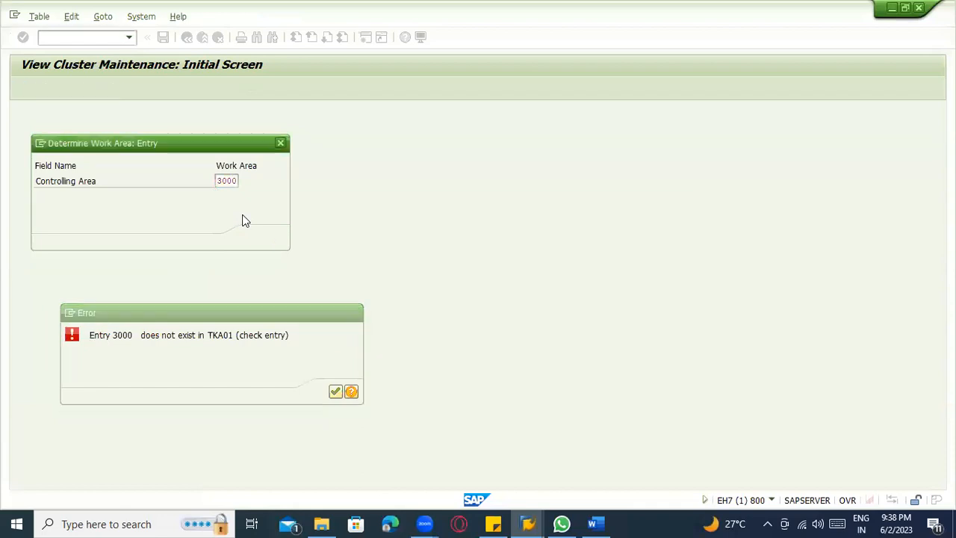
Set the controlling area to 1000 and try to open version 0's settings for each fiscal year.
key(BackSpace)
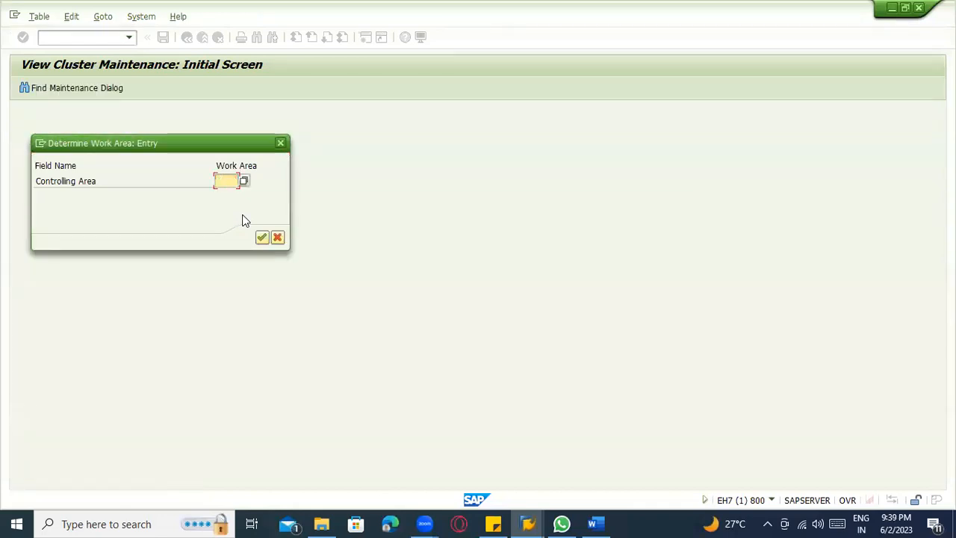
key(Return)
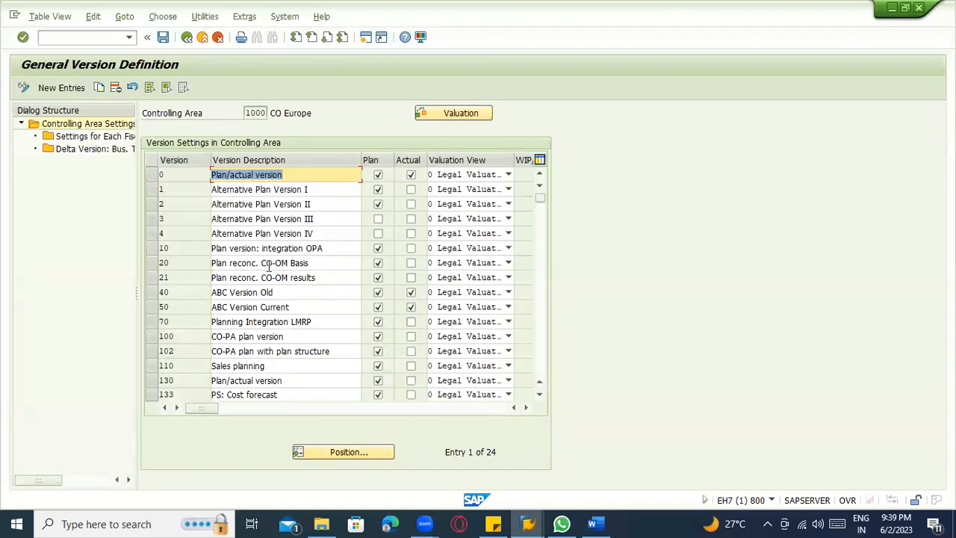
click(151, 174)
double_click(66, 142)
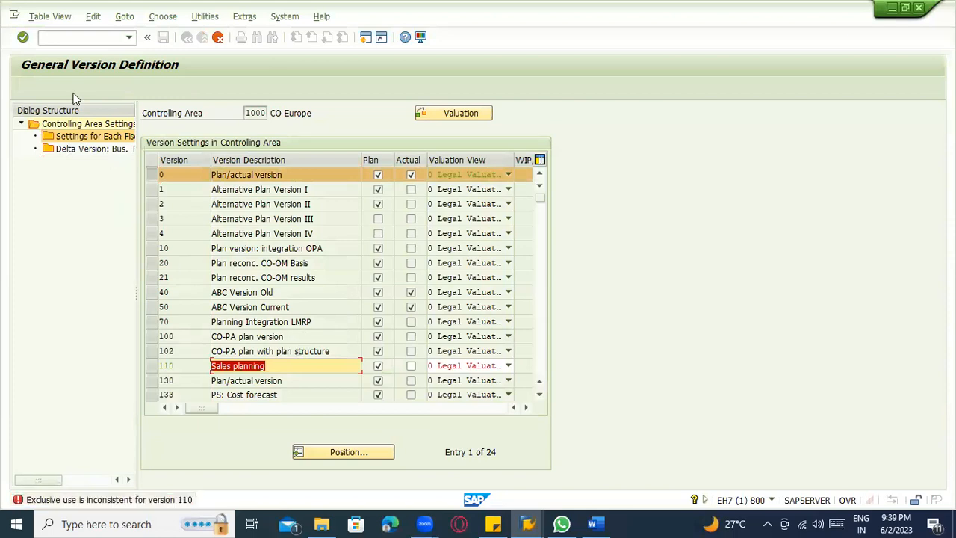
Cancel the pending version maintenance, discarding its changes, and try again to open version 0's fiscal year settings.
click(58, 18)
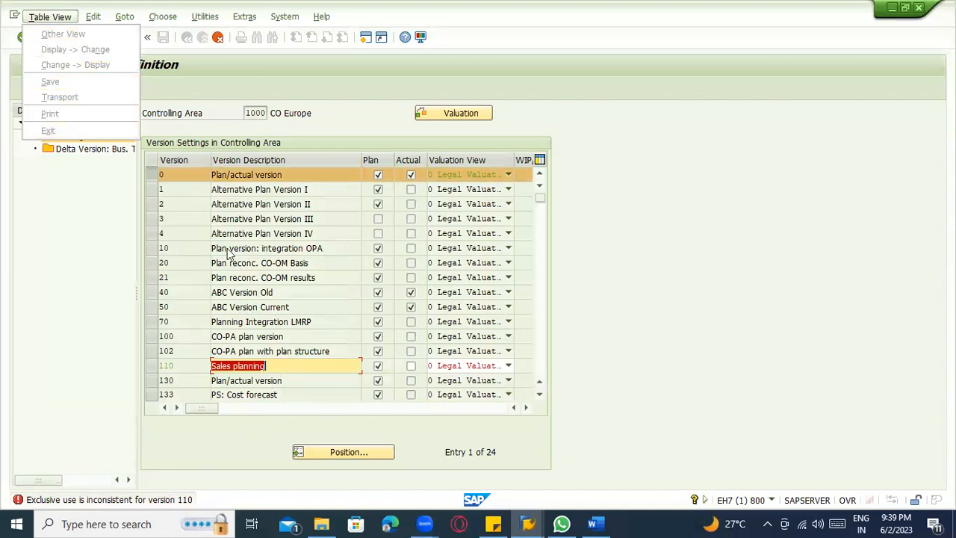
click(278, 64)
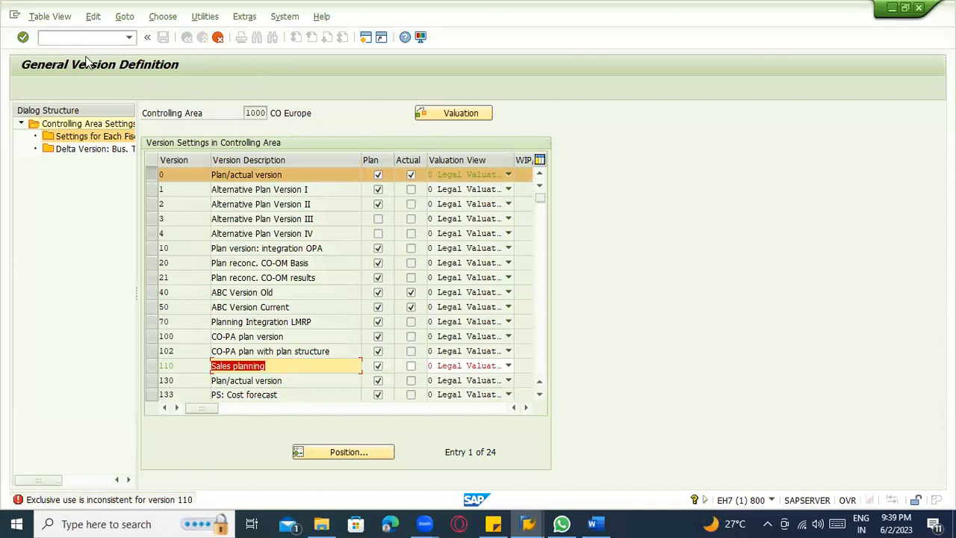
click(83, 38)
click(213, 41)
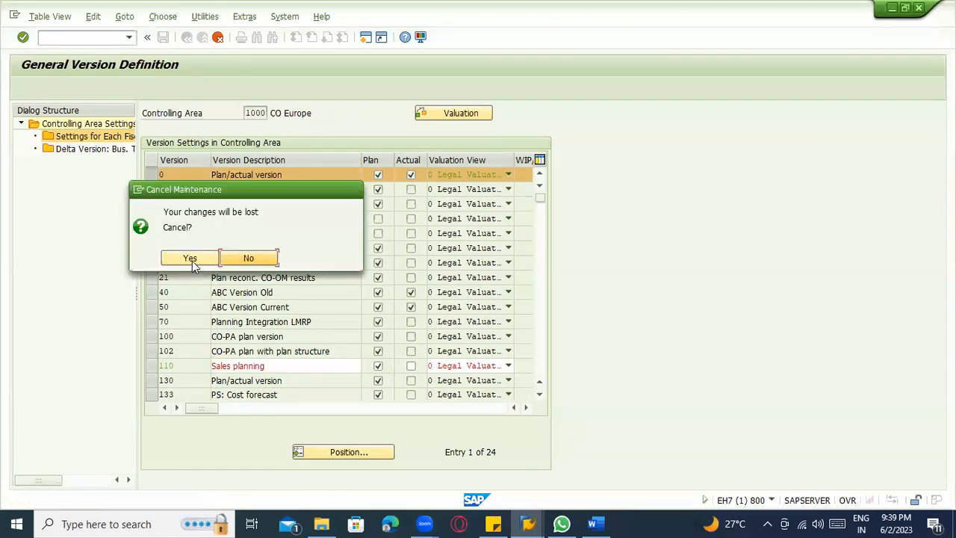
click(189, 258)
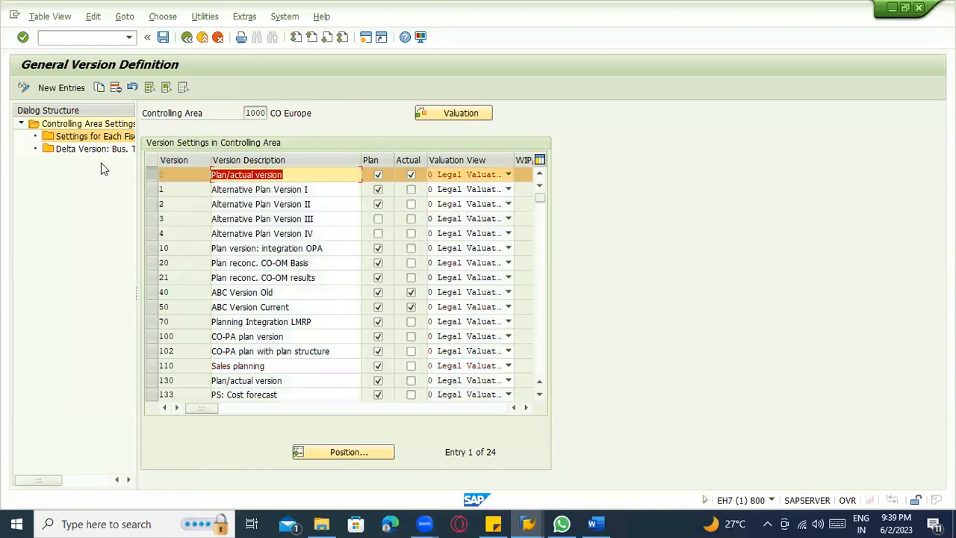
double_click(89, 139)
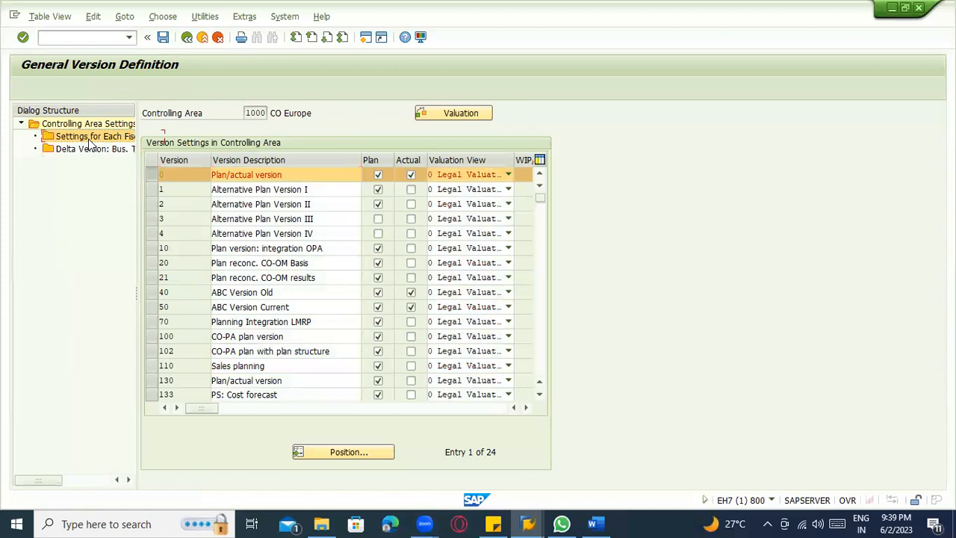
Cancel the version maintenance, rerun the function linked in the error help for controlling area 1000, and retry the settings for each fiscal year.
click(218, 39)
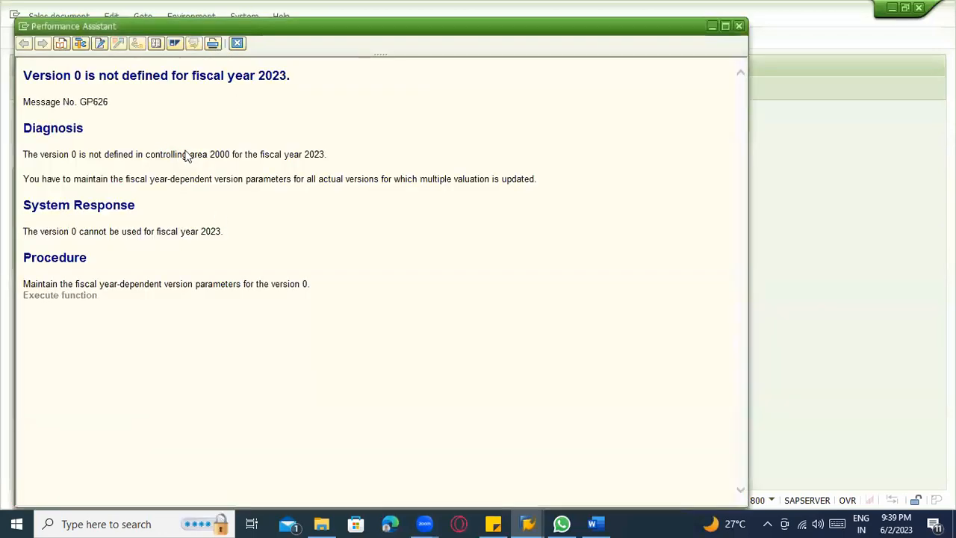
click(82, 297)
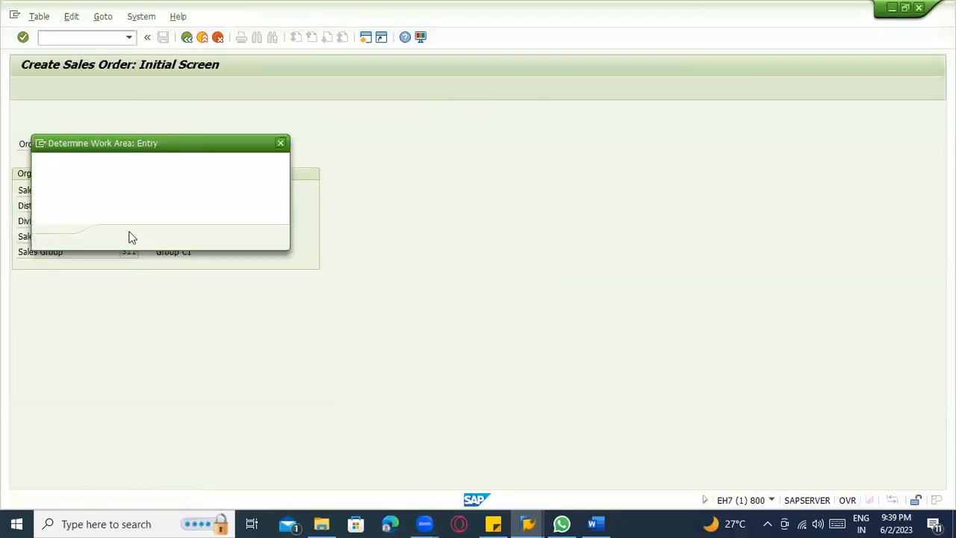
click(115, 237)
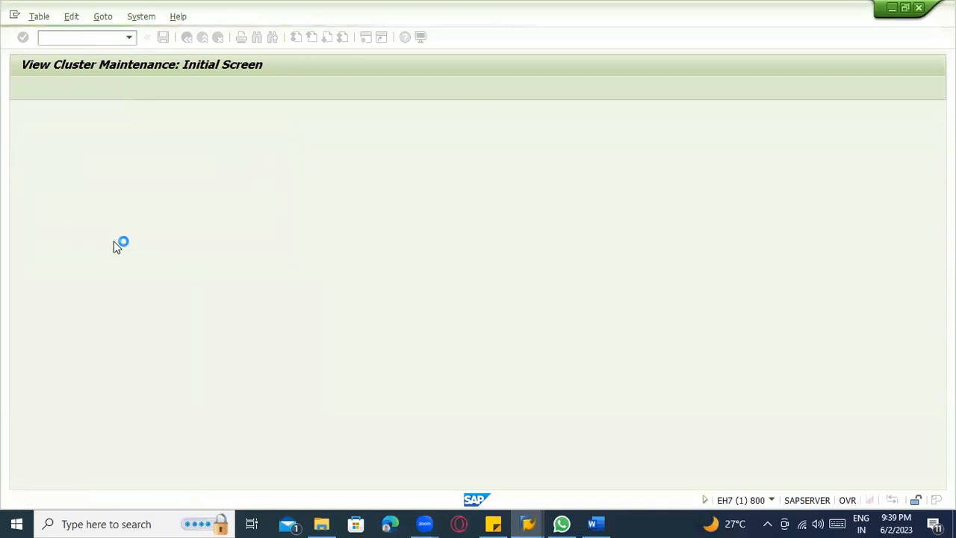
click(44, 17)
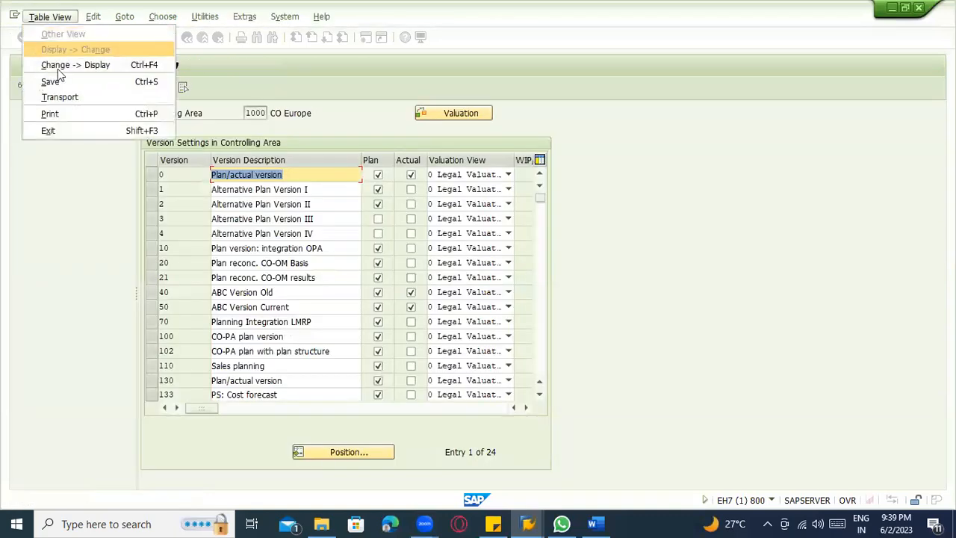
click(68, 127)
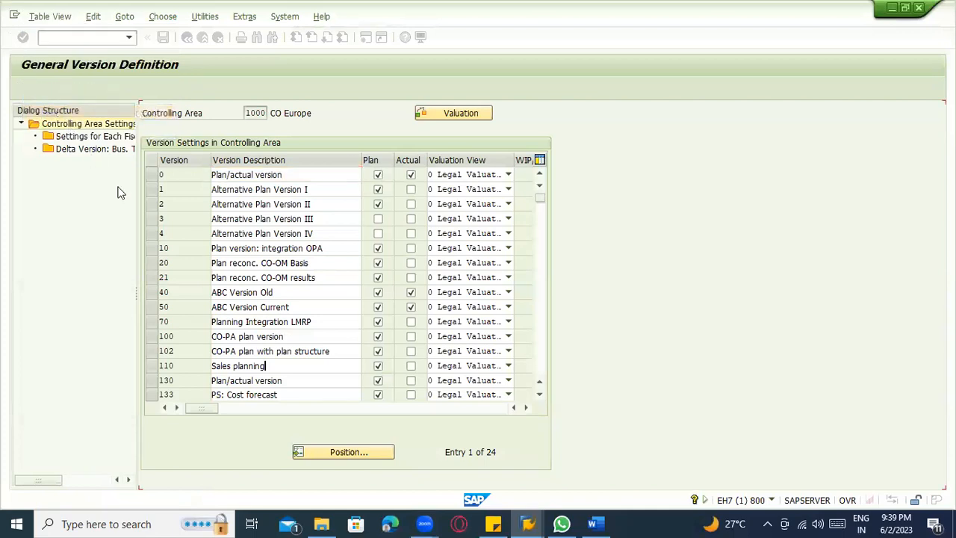
click(62, 15)
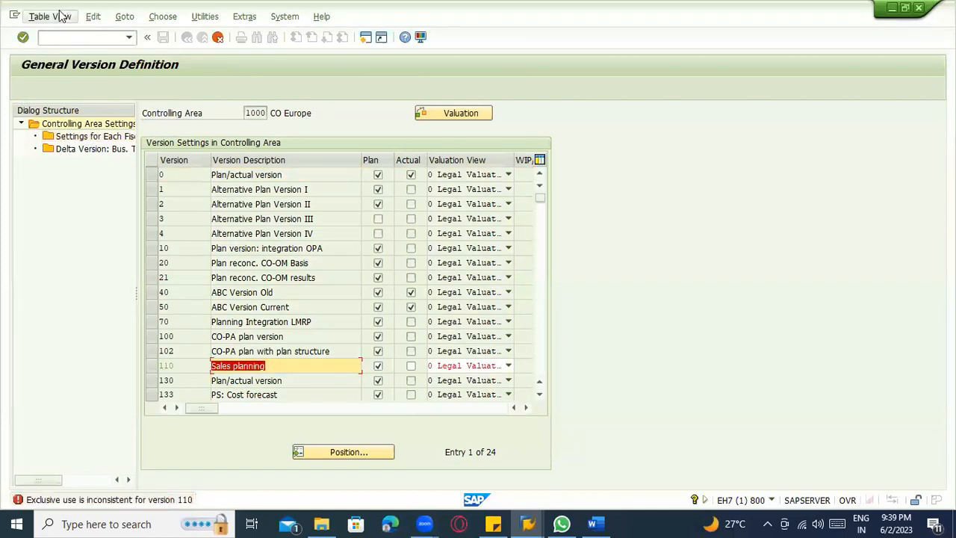
click(169, 82)
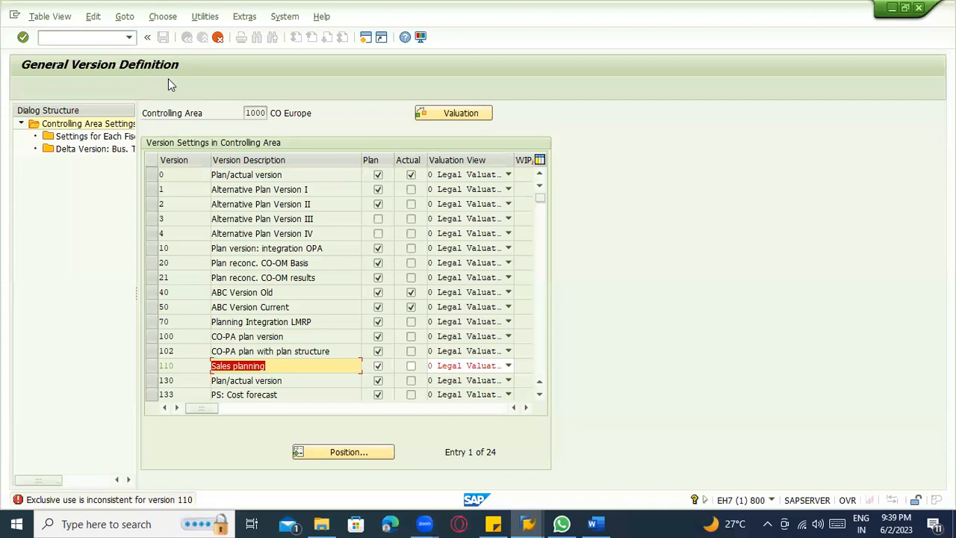
double_click(86, 137)
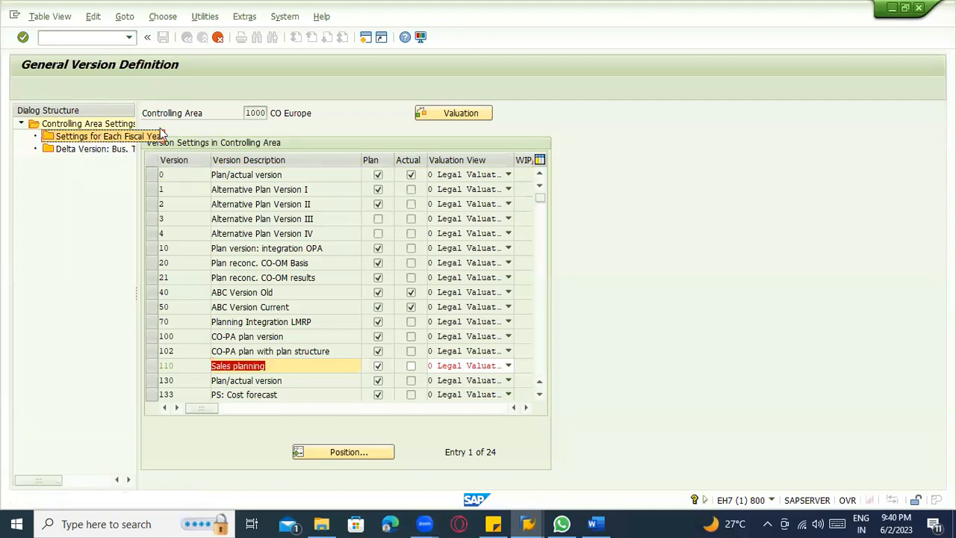
View the technical information of version 0's version field and copy V_TKA09 from its table name.
click(189, 175)
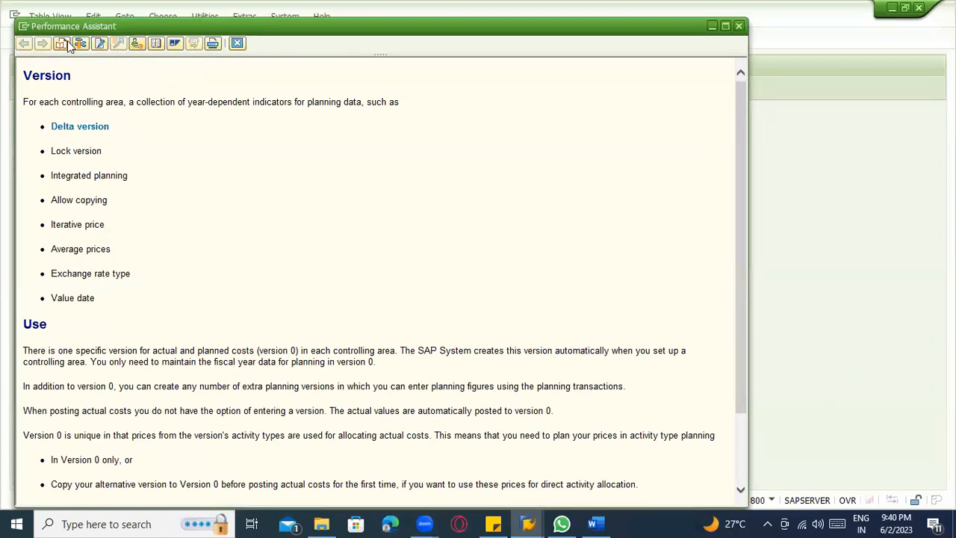
click(76, 45)
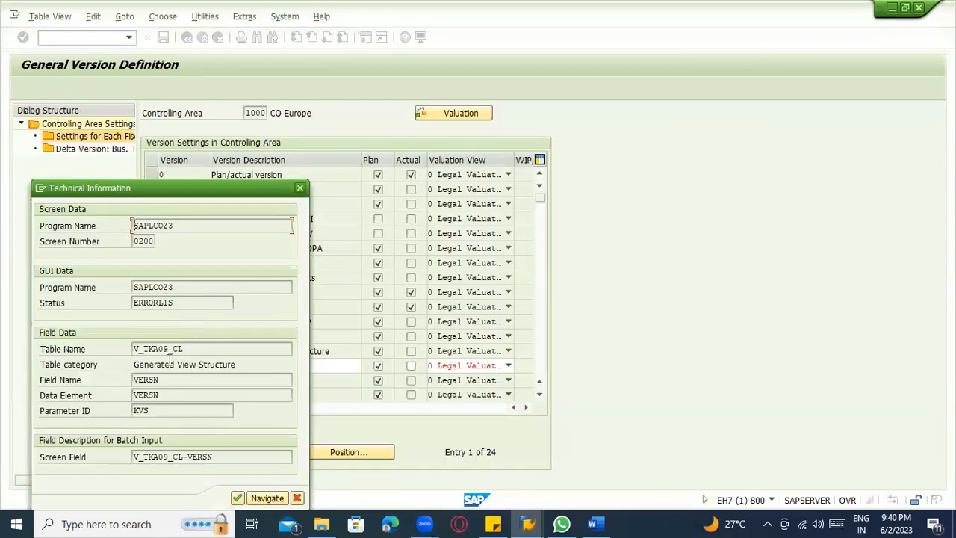
drag(144, 350, 130, 350)
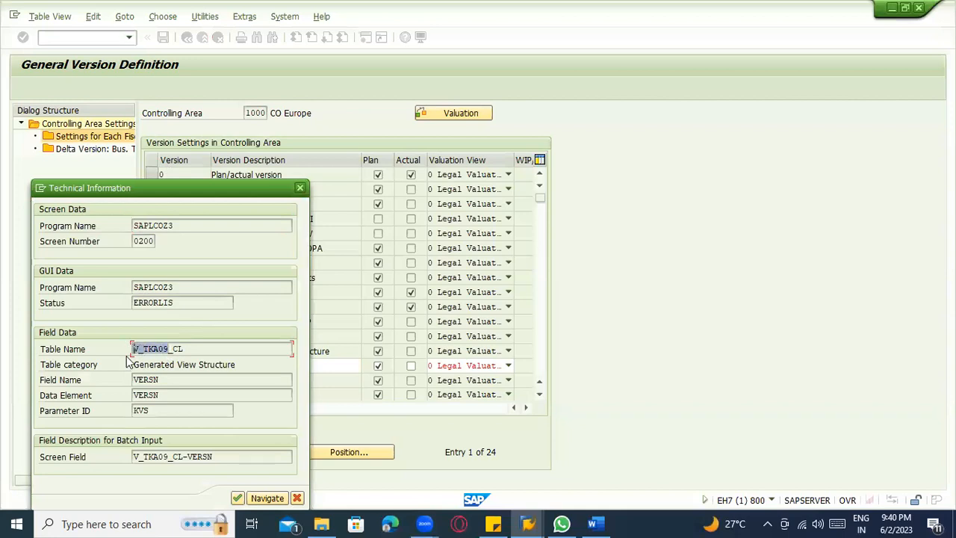
click(127, 357)
Open a new session with table view maintenance (SM30) and try to display view V_TKA09.
click(41, 188)
click(124, 264)
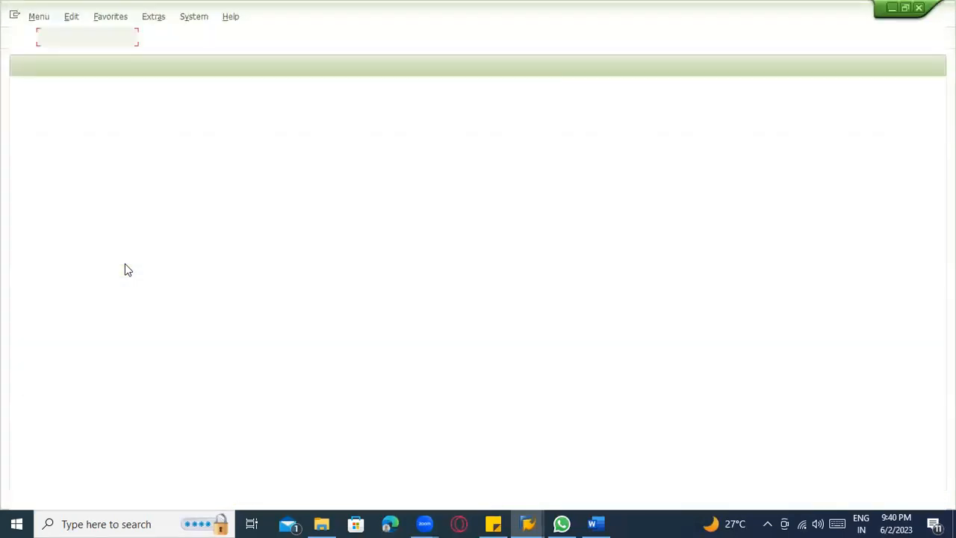
text(s)
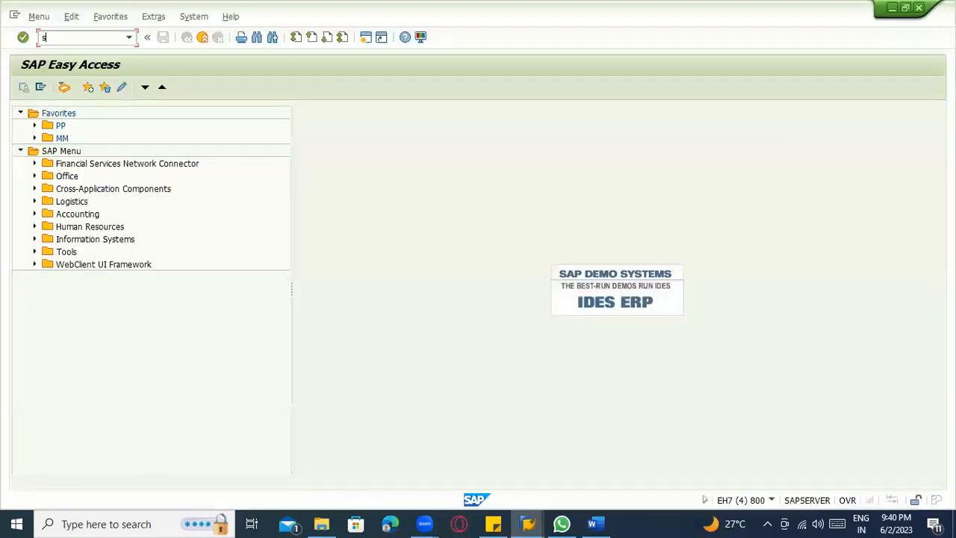
text(s30)
key(Return)
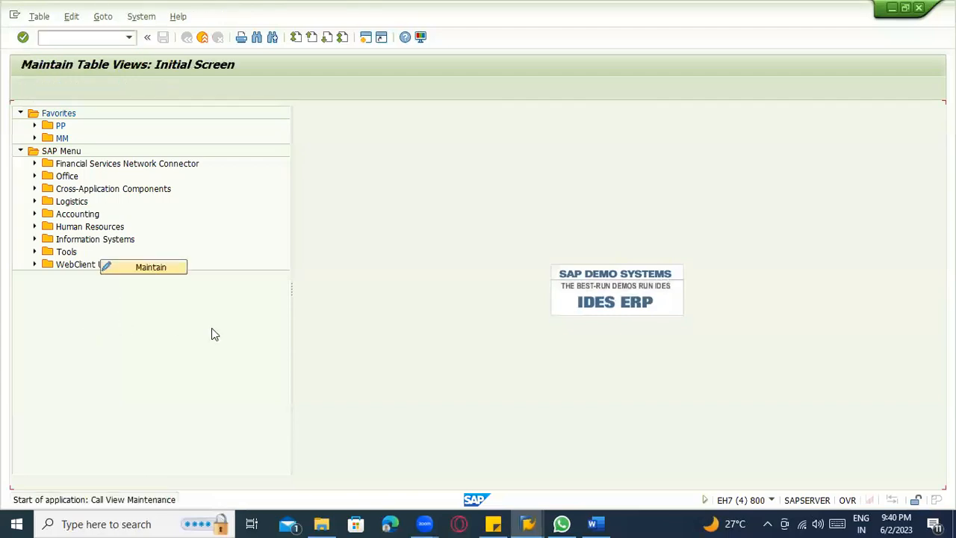
text(V_TKA09)
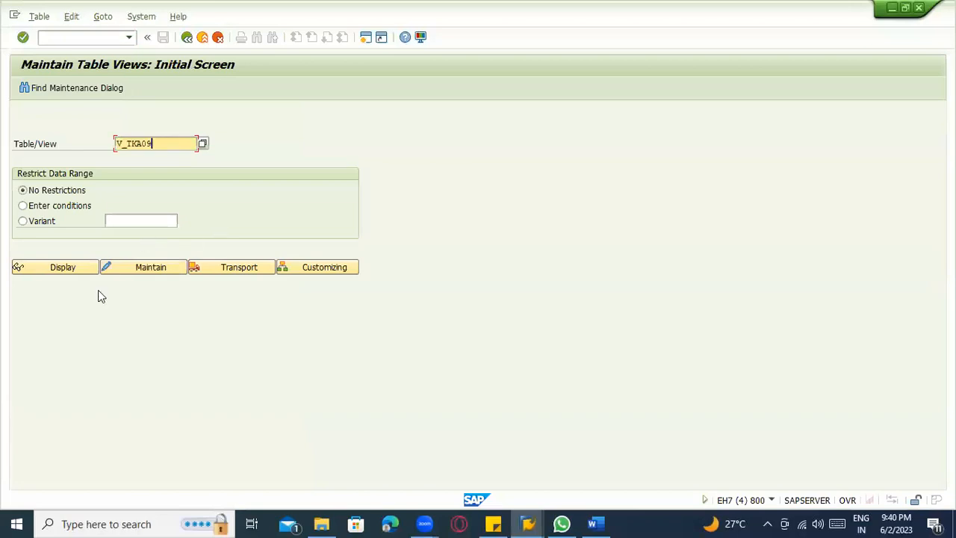
click(64, 267)
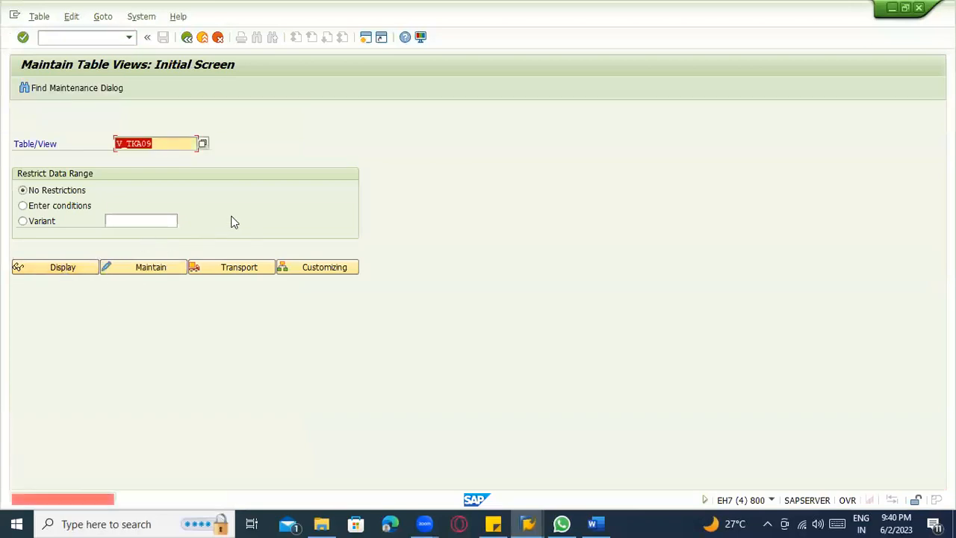
key(F1)
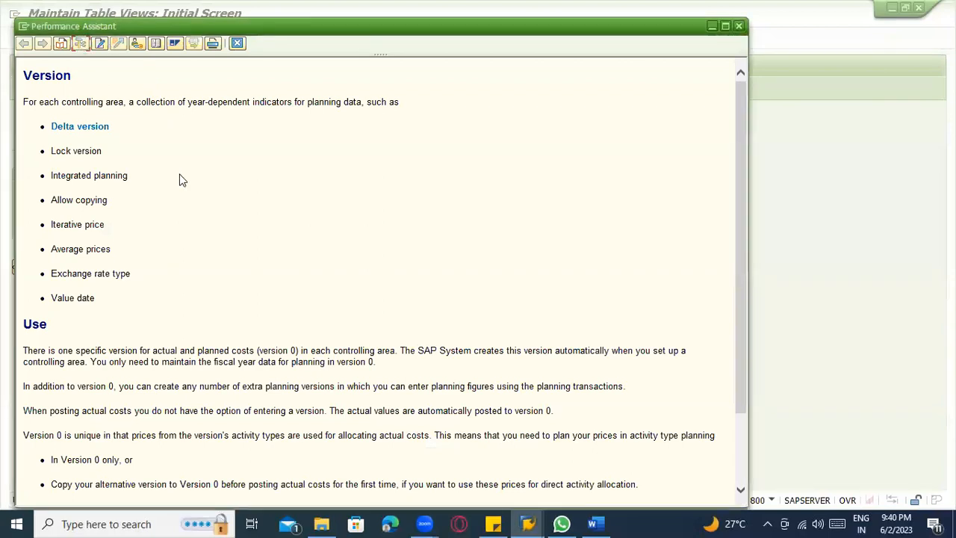
Copy the full table name V_TKA09_CL from the version field's technical information and enter it as the view to maintain.
key(alt+Tab)
key(alt+Tab)
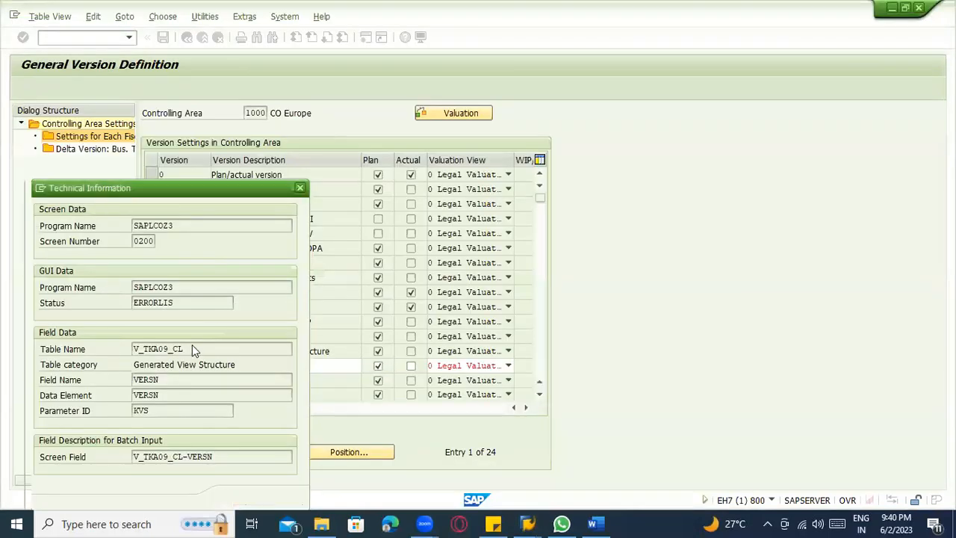
drag(192, 344, 109, 345)
key(ctrl+c)
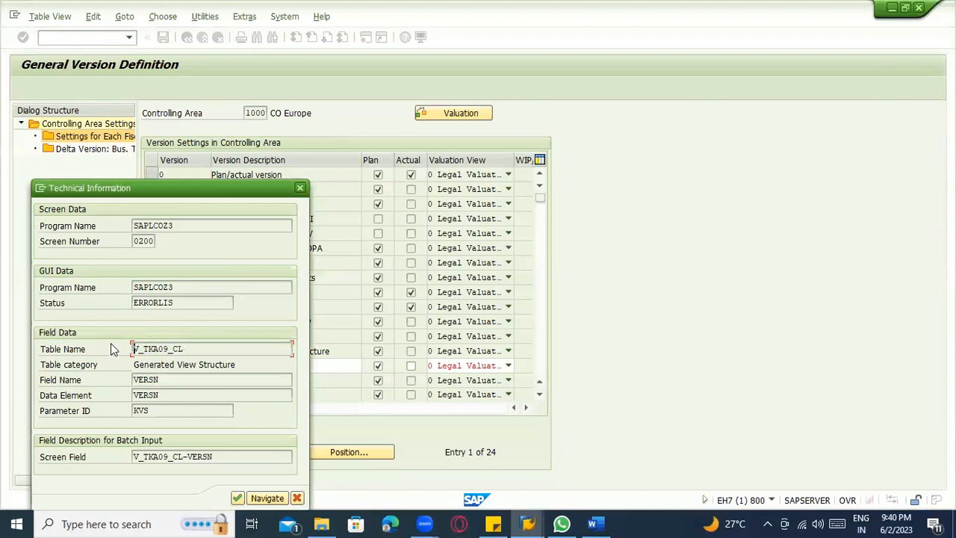
key(alt+Tab)
key(alt+Tab)
key(alt+Tab)
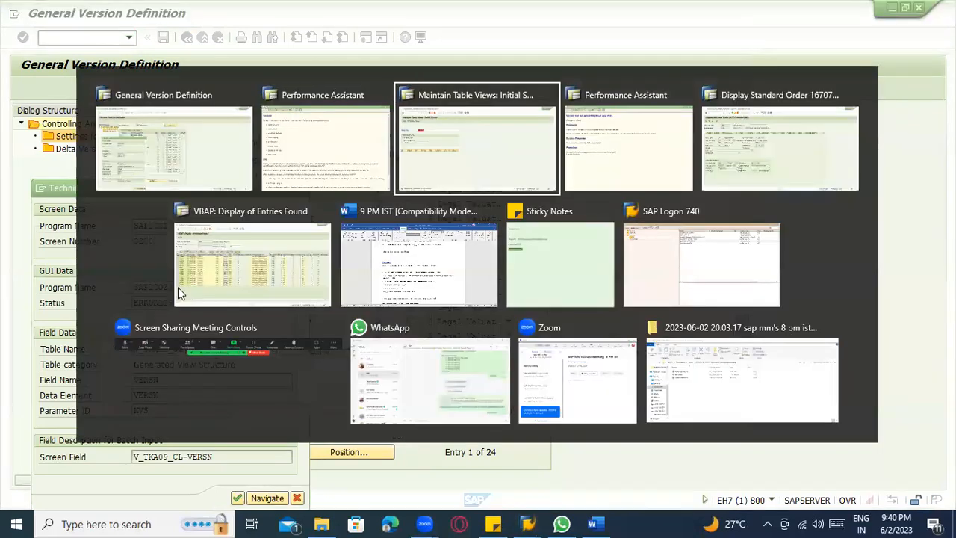
key(ctrl+v)
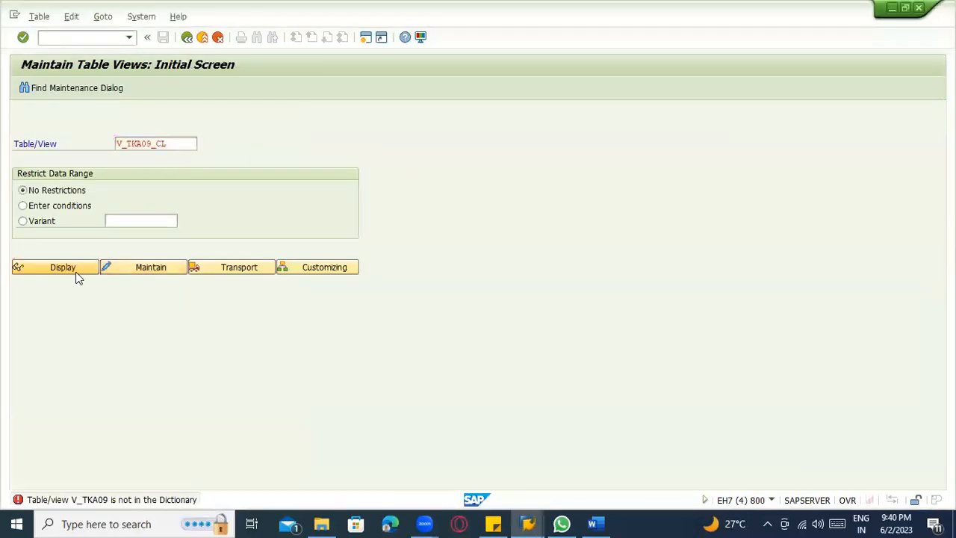
Try to display view V_TKA09_CL for controlling area 1000, and leave table view maintenance.
click(78, 270)
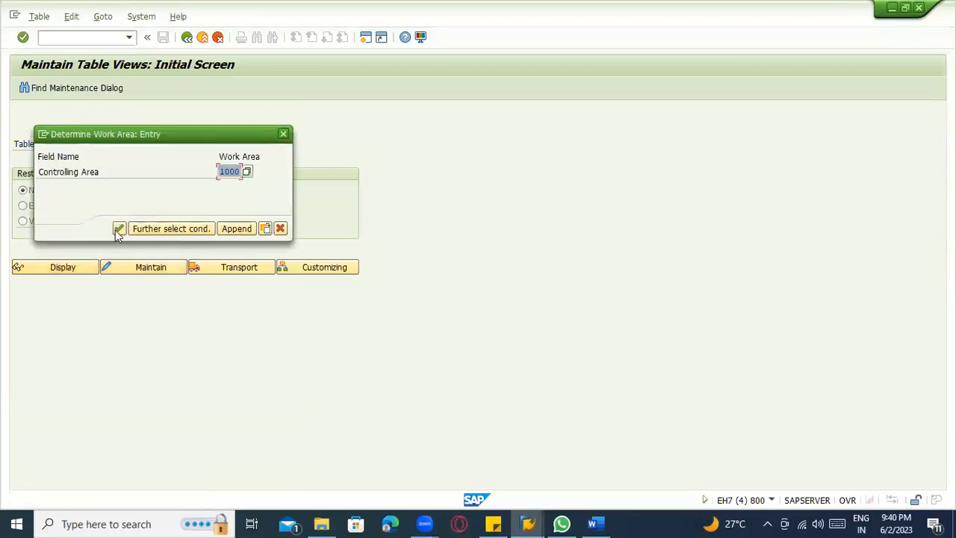
click(119, 228)
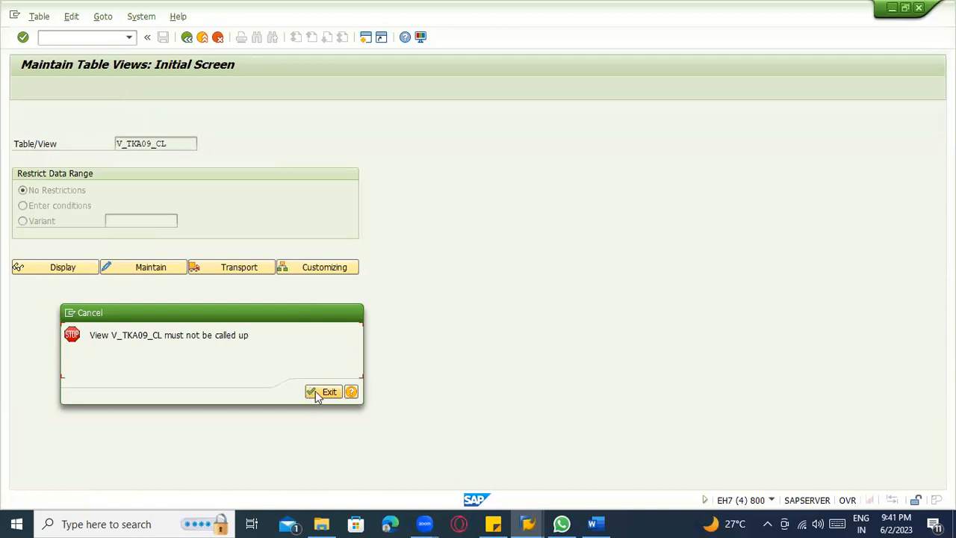
click(323, 392)
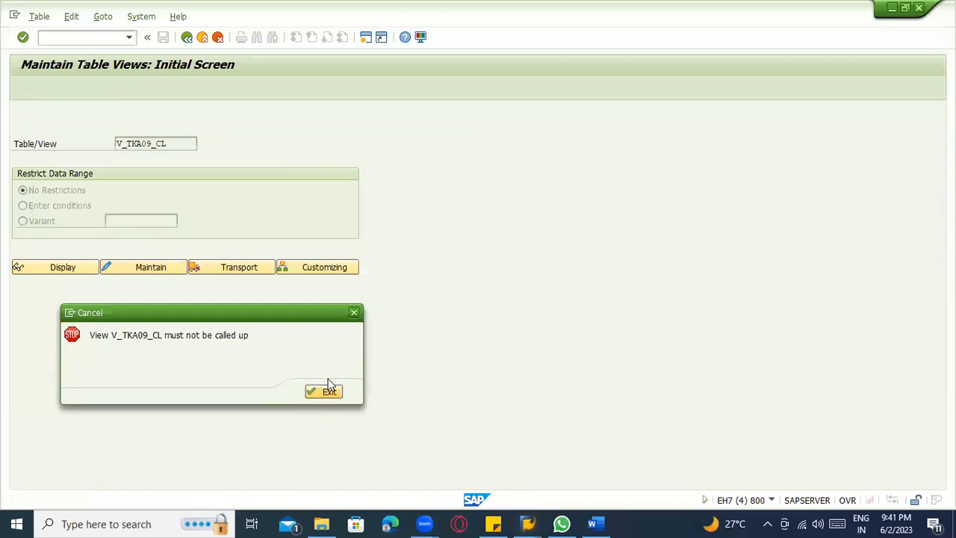
click(324, 392)
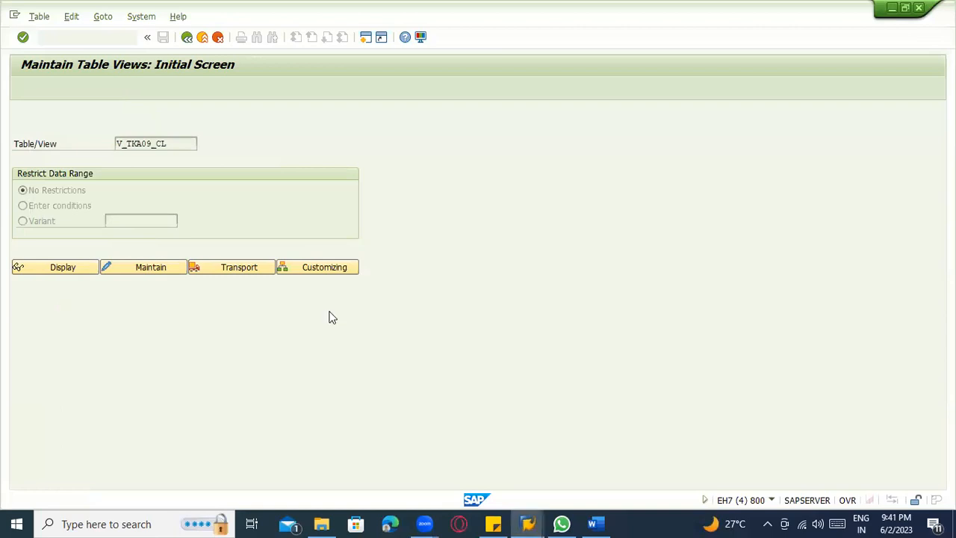
Start the general table display (SE16N) and load the fields of V_TKA09_CL.
click(62, 41)
text(se16n)
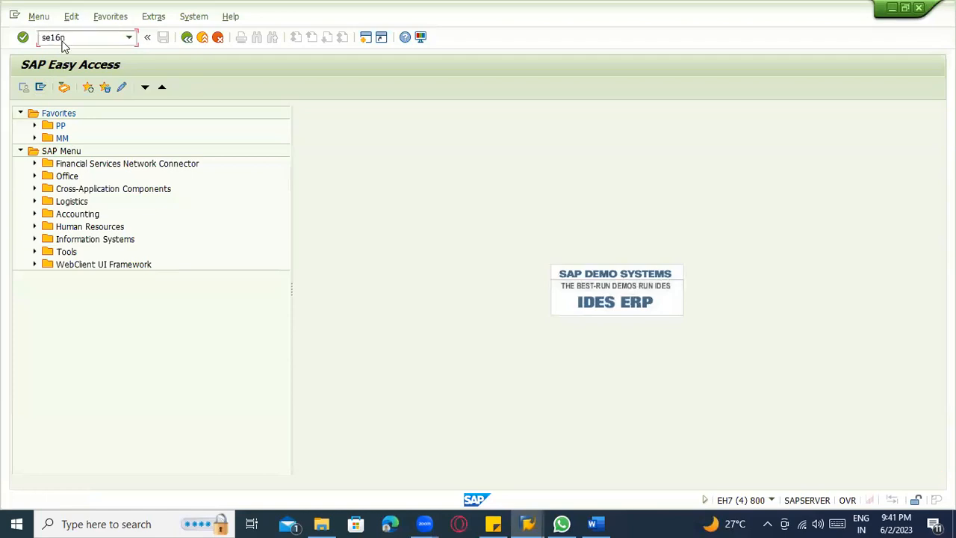
key(Return)
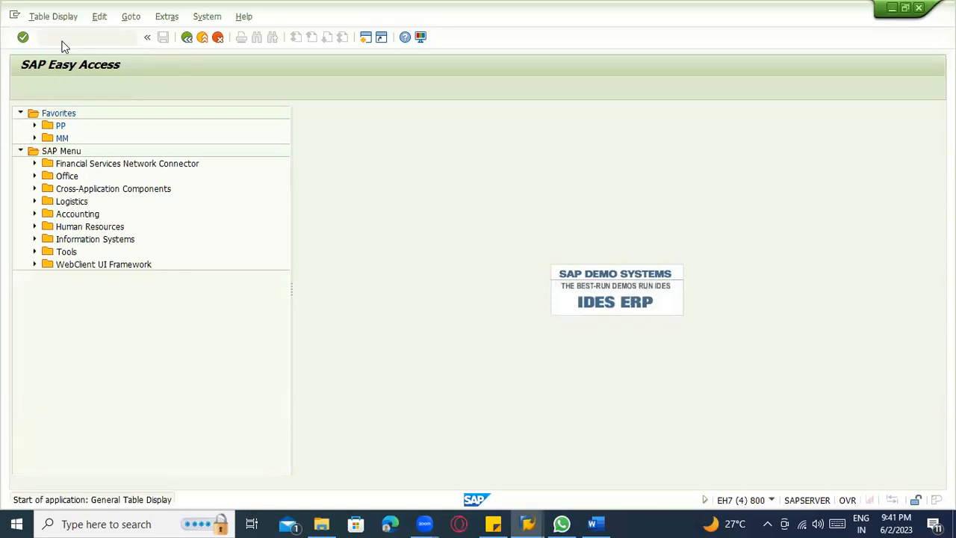
key(ctrl+v)
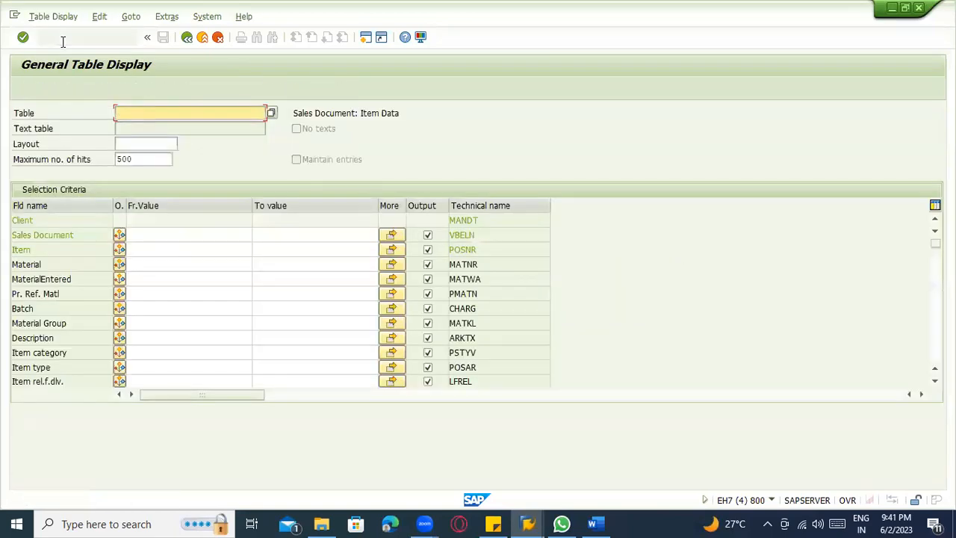
key(Return)
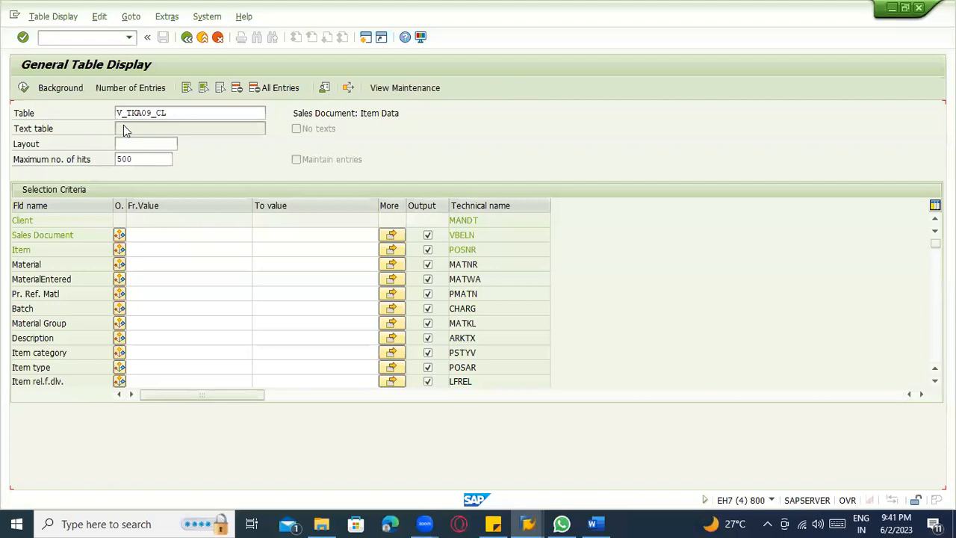
Shorten the table name to TKA09 and list its version entries without any selection criteria.
key(BackSpace)
key(BackSpace)
key(Return)
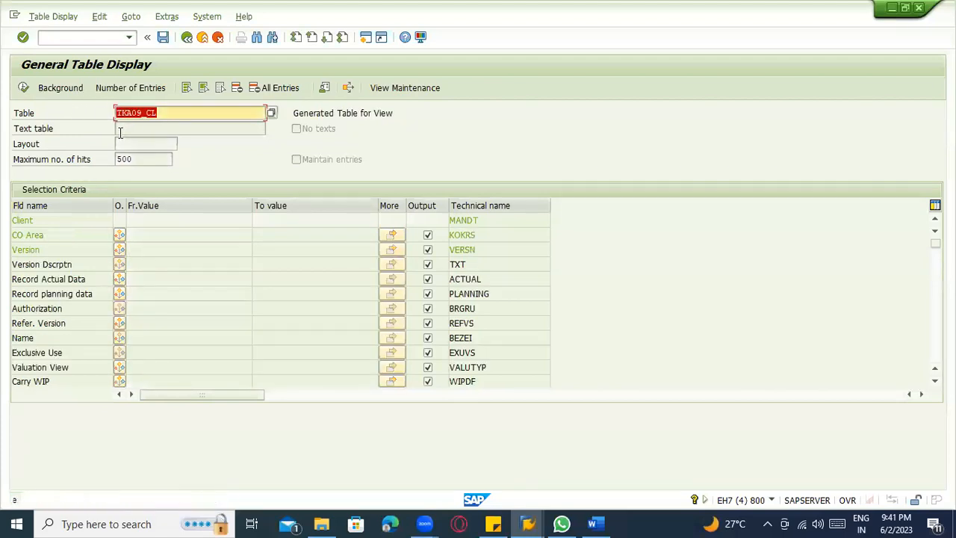
click(168, 112)
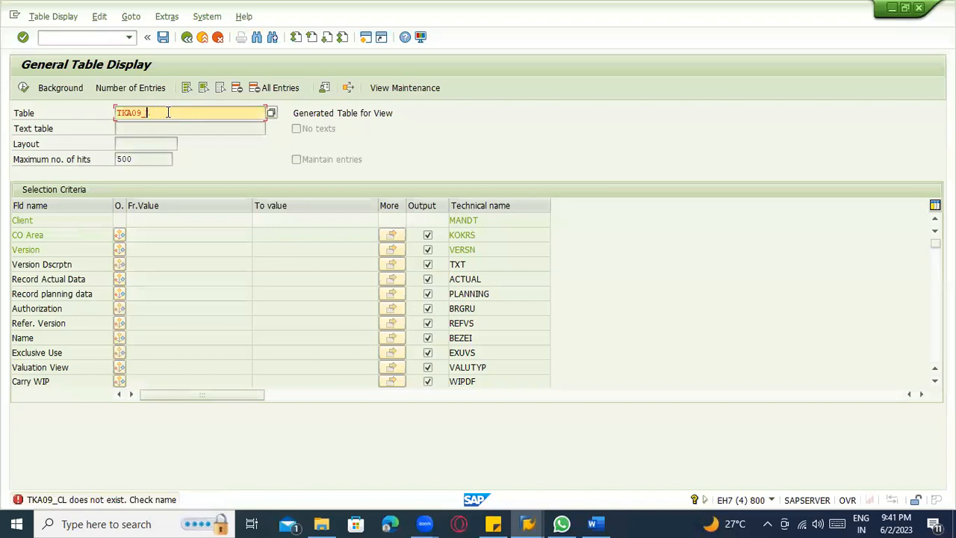
key(Return)
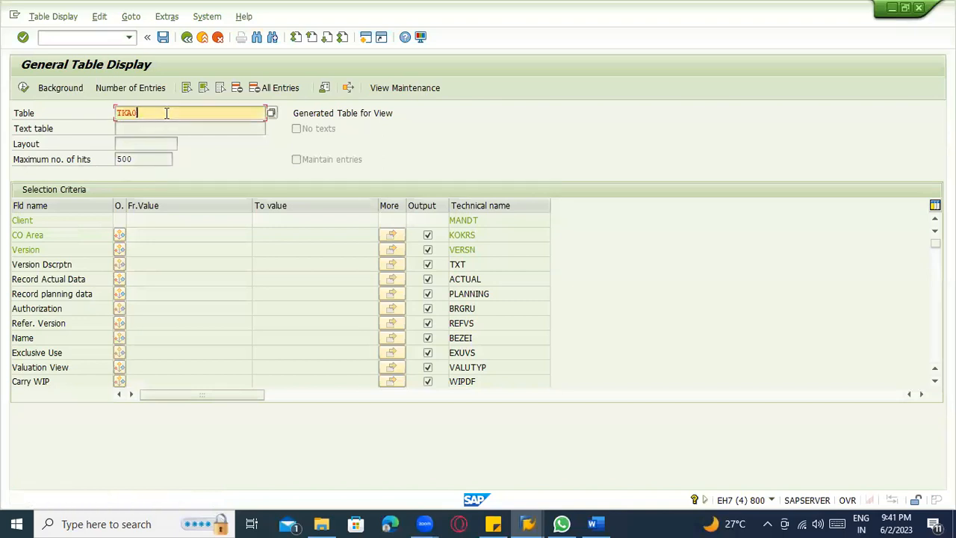
text(9)
key(Return)
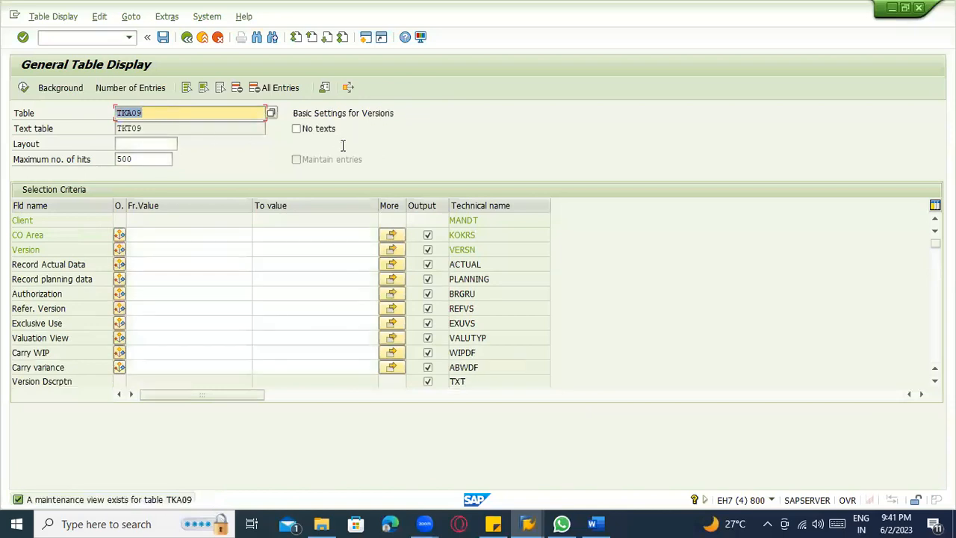
click(157, 235)
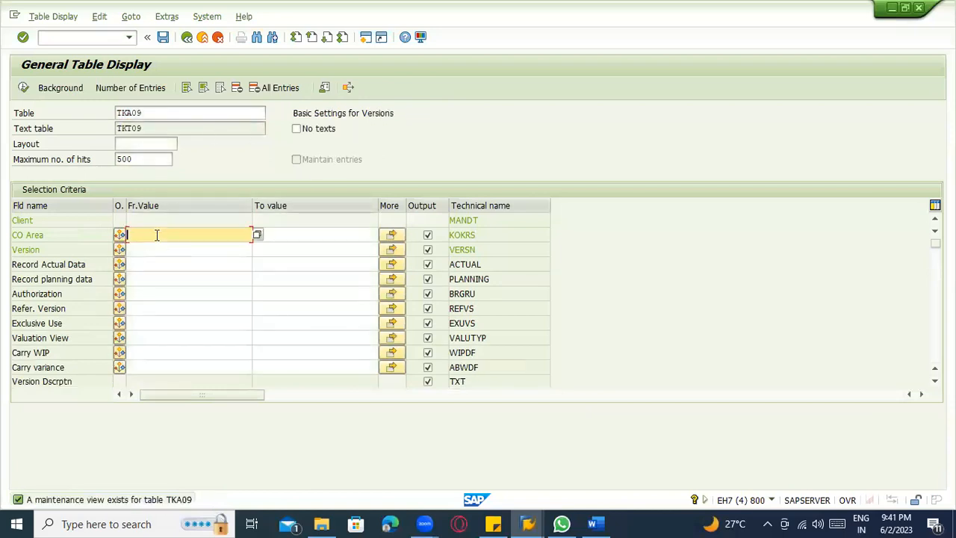
click(24, 88)
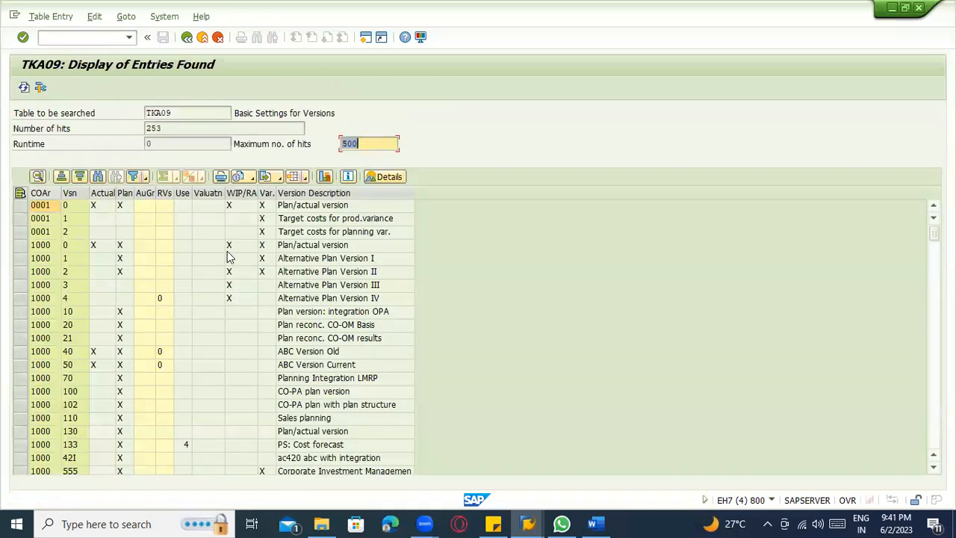
Look through the TKA09 version entries for controlling areas 1000 and 2000.
scroll(91, 328, down, 4)
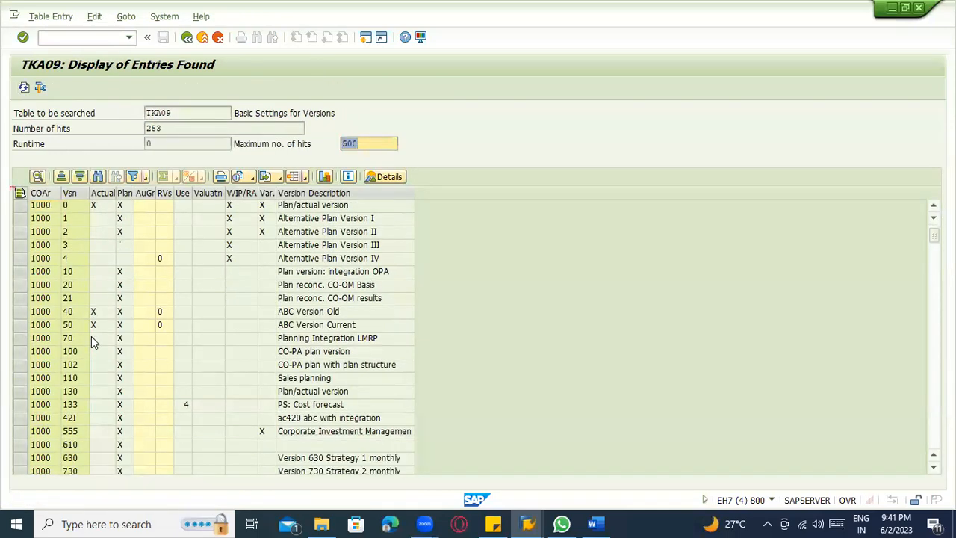
scroll(92, 333, down, 5)
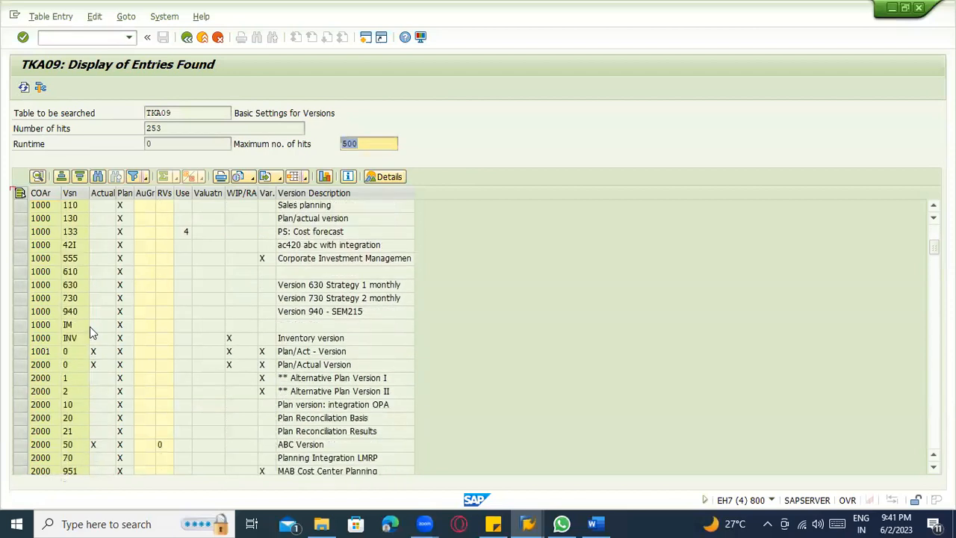
scroll(89, 333, down, 1)
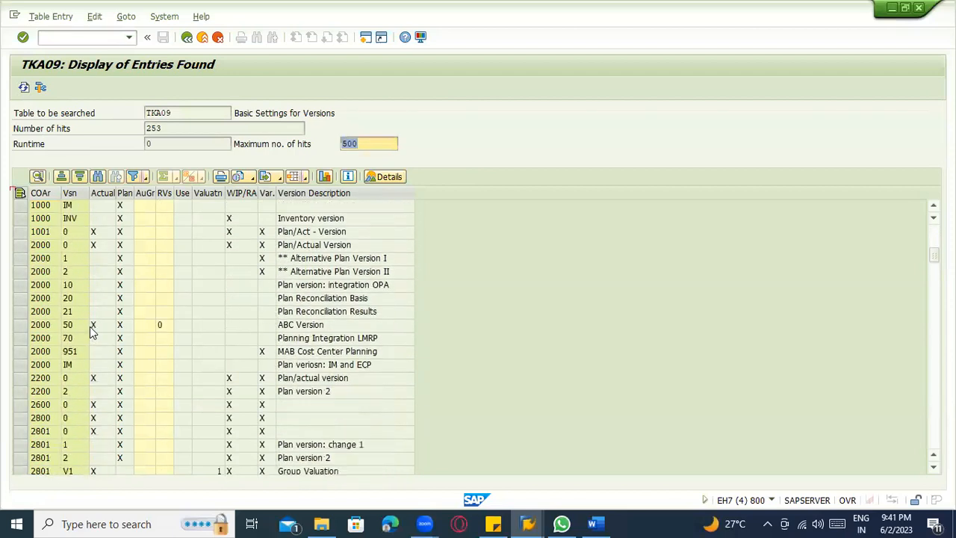
Close the version field's technical information in the General Version Definition and try to confirm the Sales planning entry of version 110.
key(alt+Tab)
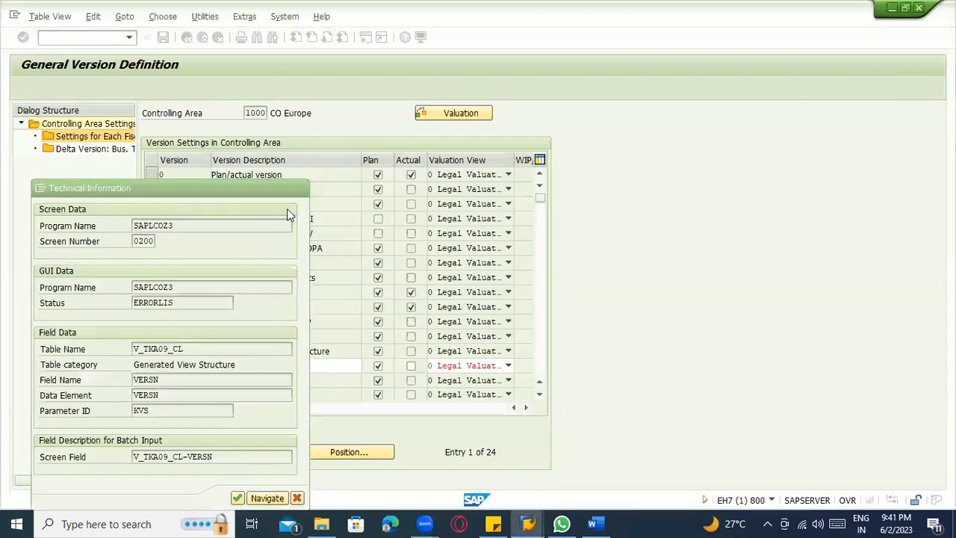
key(Escape)
click(238, 46)
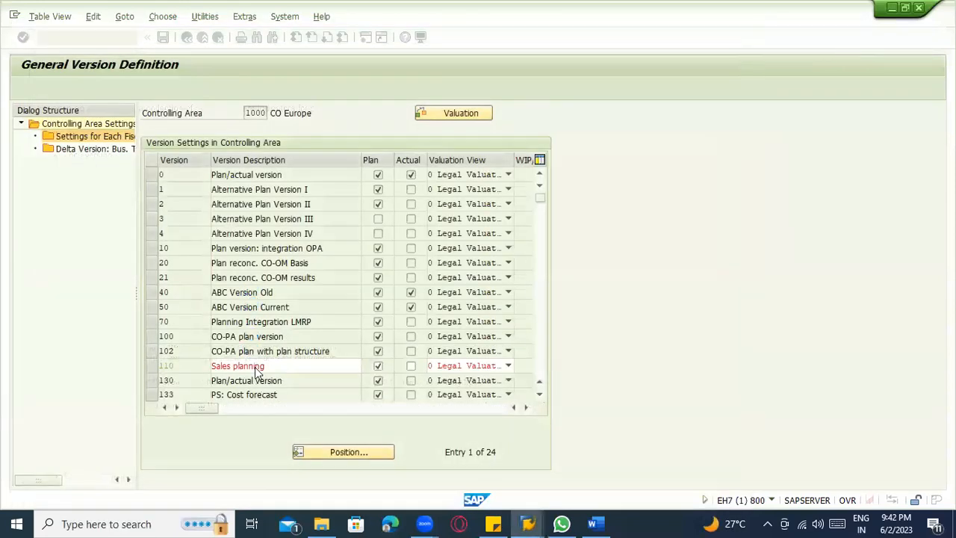
click(266, 367)
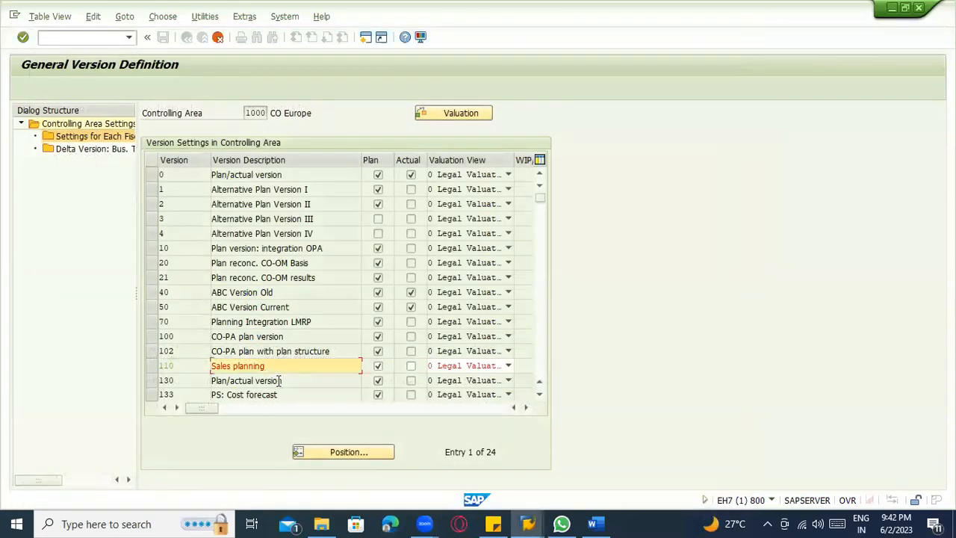
key(Return)
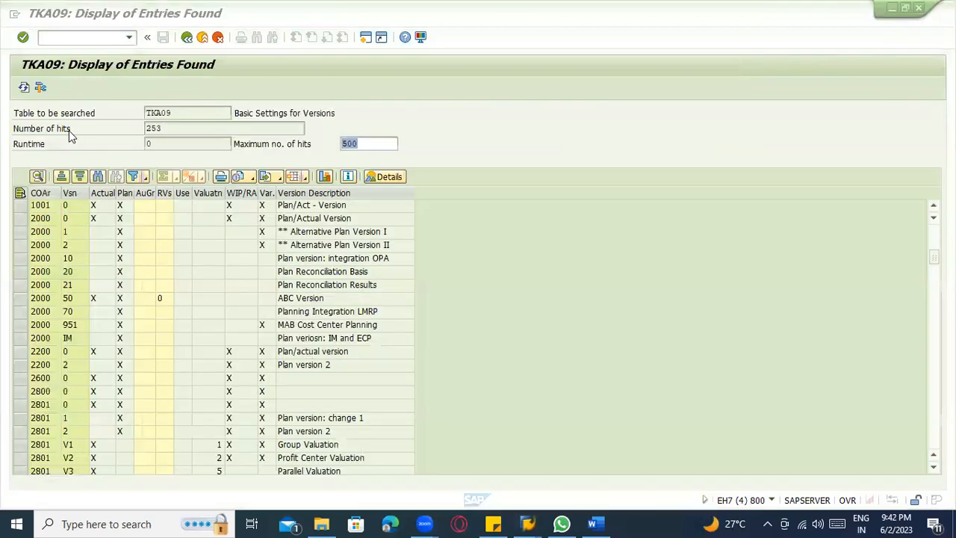
Leave the TKA09 entries and restart the general table display with SE16N.
click(187, 37)
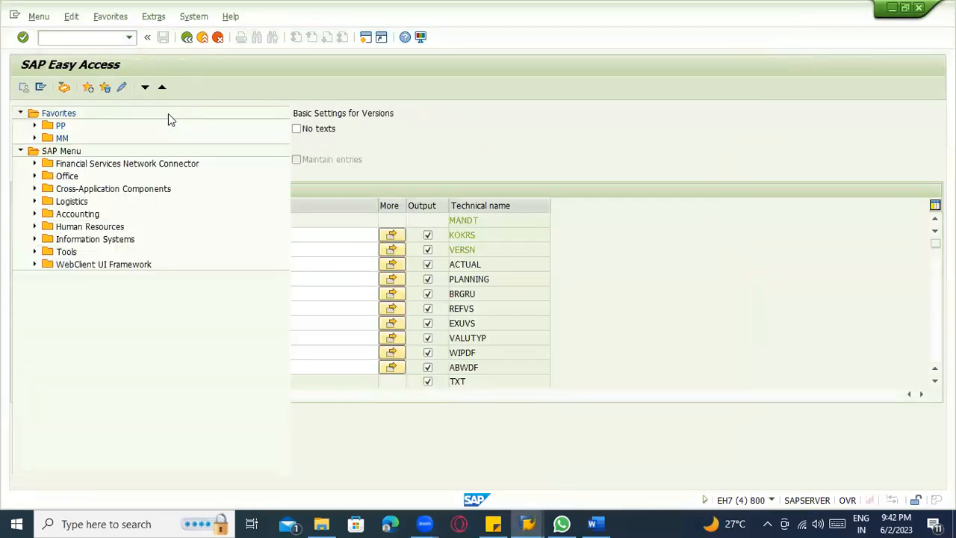
click(57, 38)
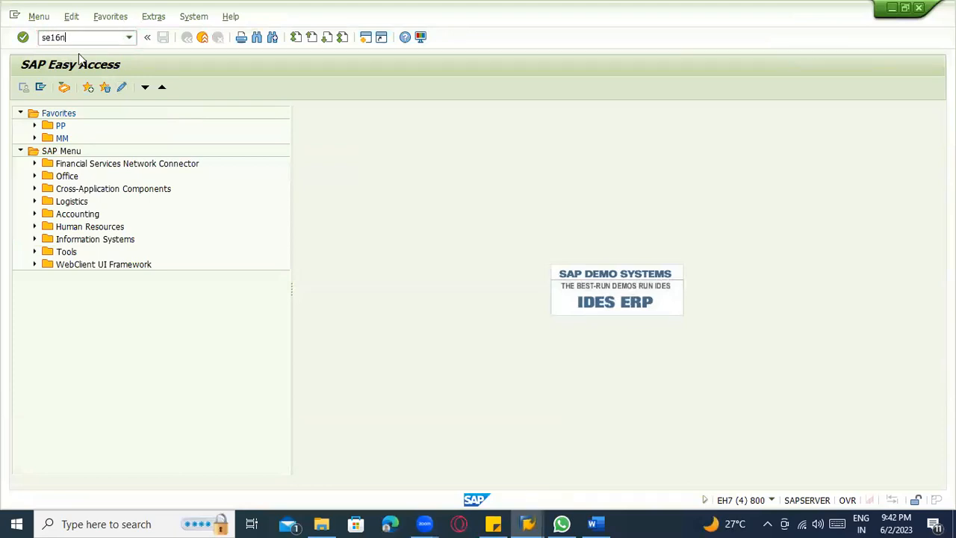
key(Return)
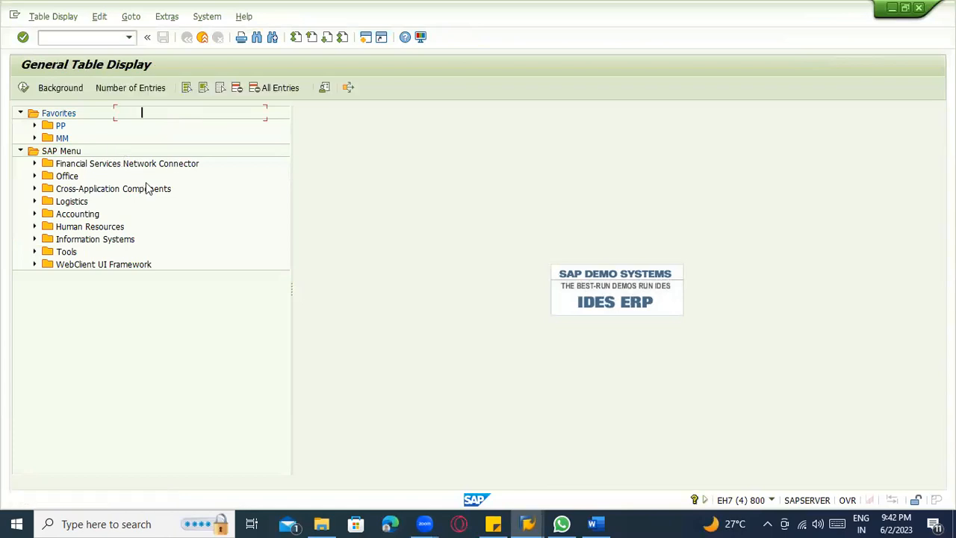
Search for tables matching TKA09*, choose TKA09V and list its entries without any selection criteria.
click(149, 117)
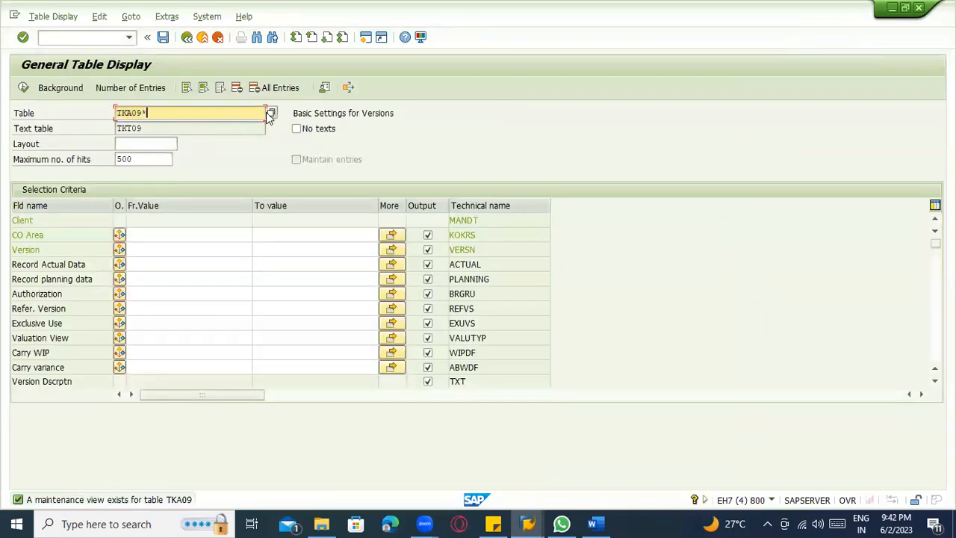
text(*)
key(Return)
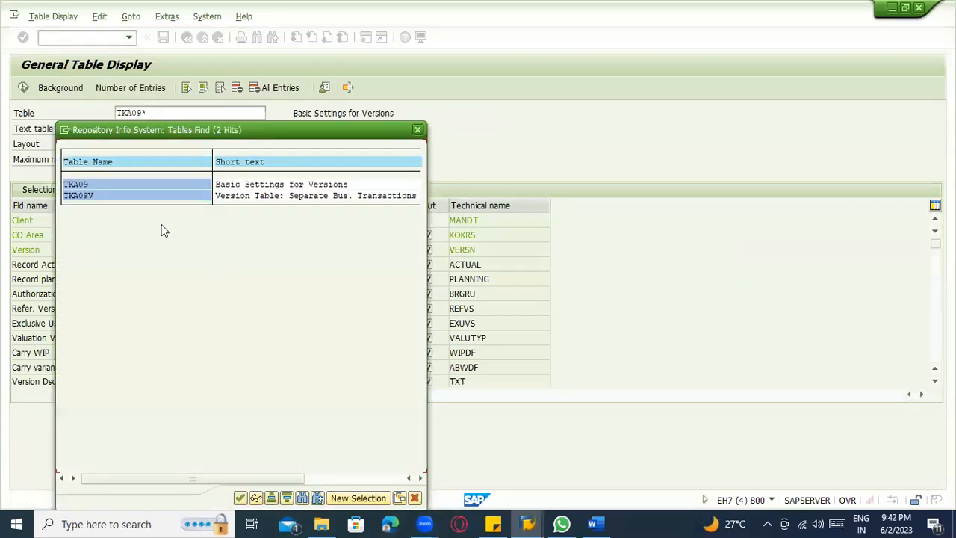
double_click(78, 196)
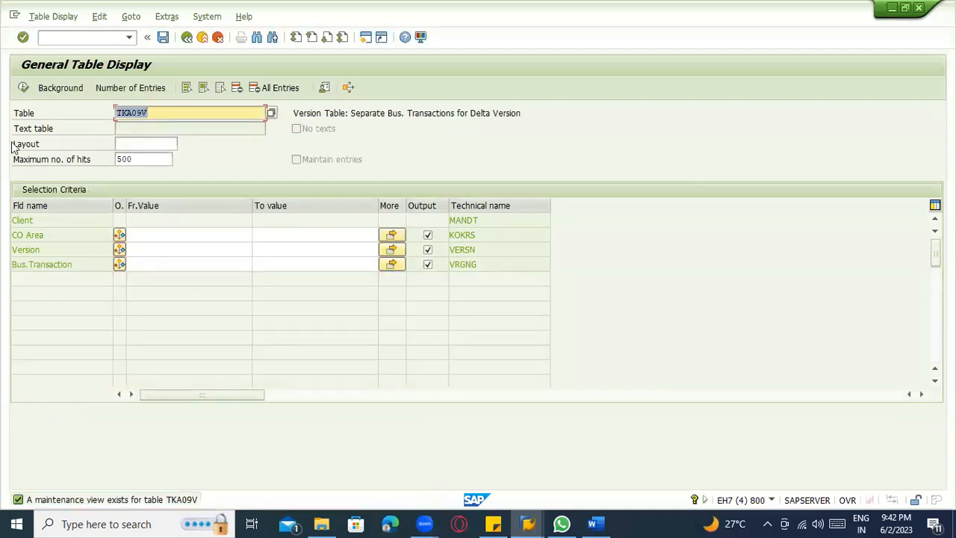
click(23, 87)
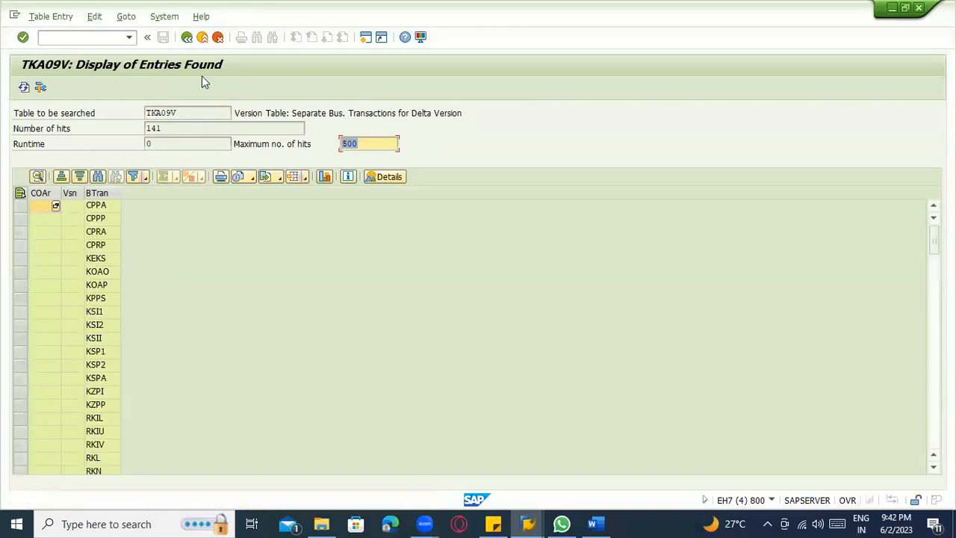
Search for tables matching TKA0* and compare the table descriptions with the General Version Definition for controlling area 1000.
click(186, 36)
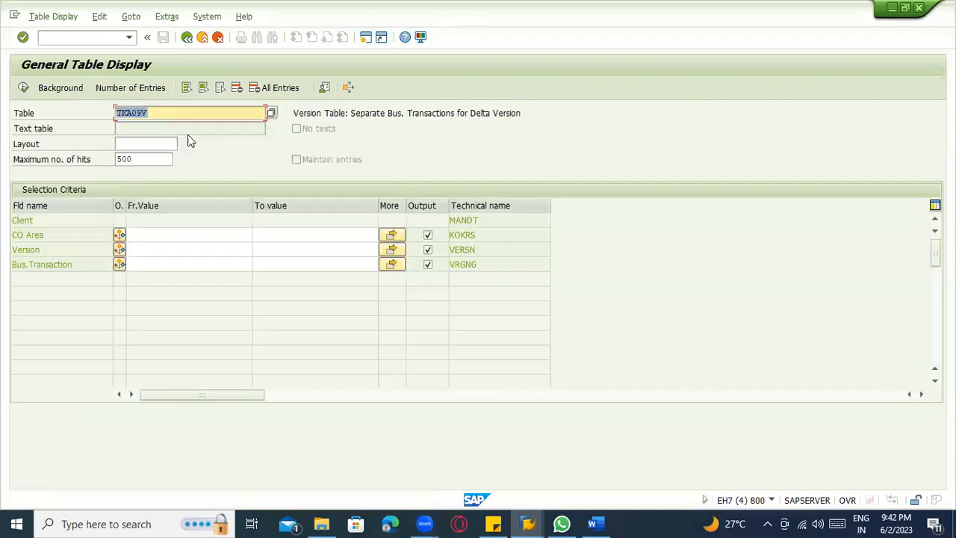
click(173, 115)
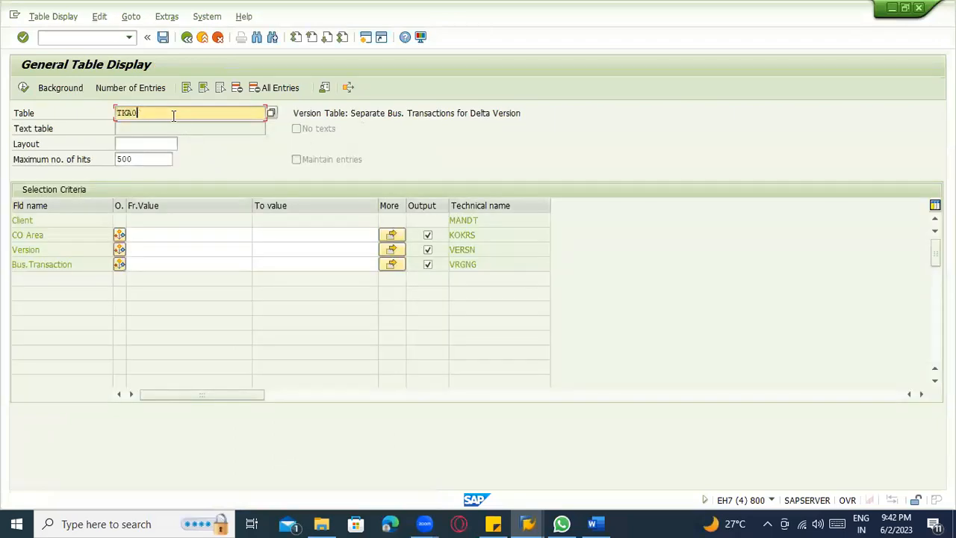
text(*)
click(274, 114)
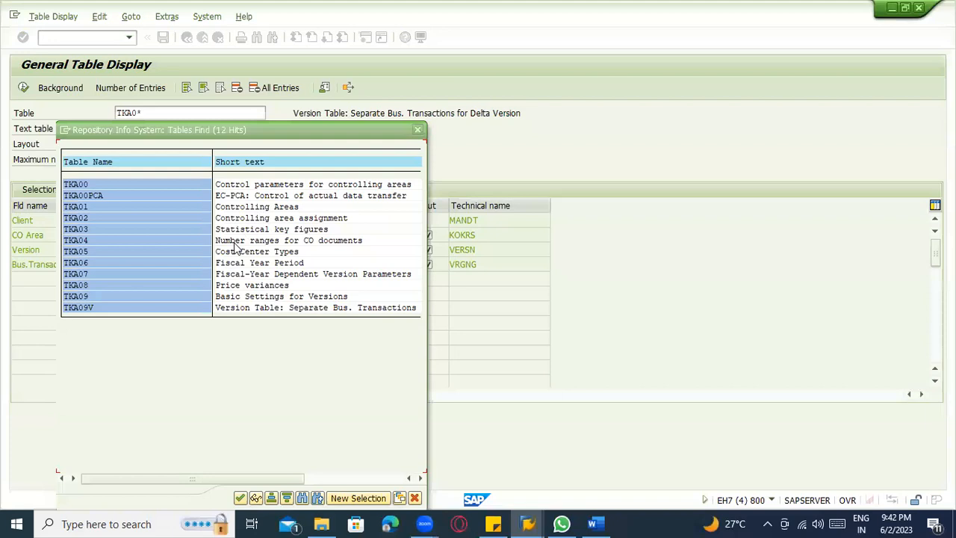
key(alt+Tab)
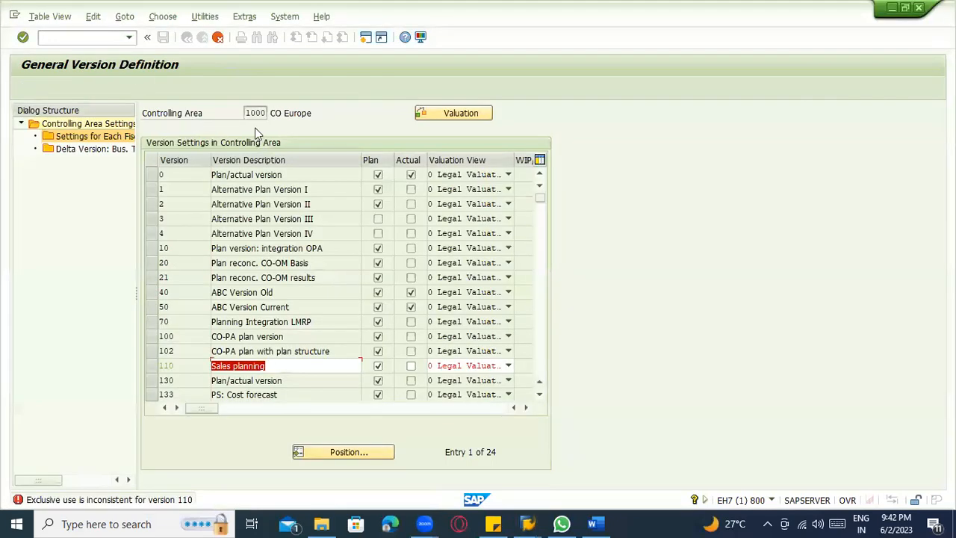
key(alt+Tab)
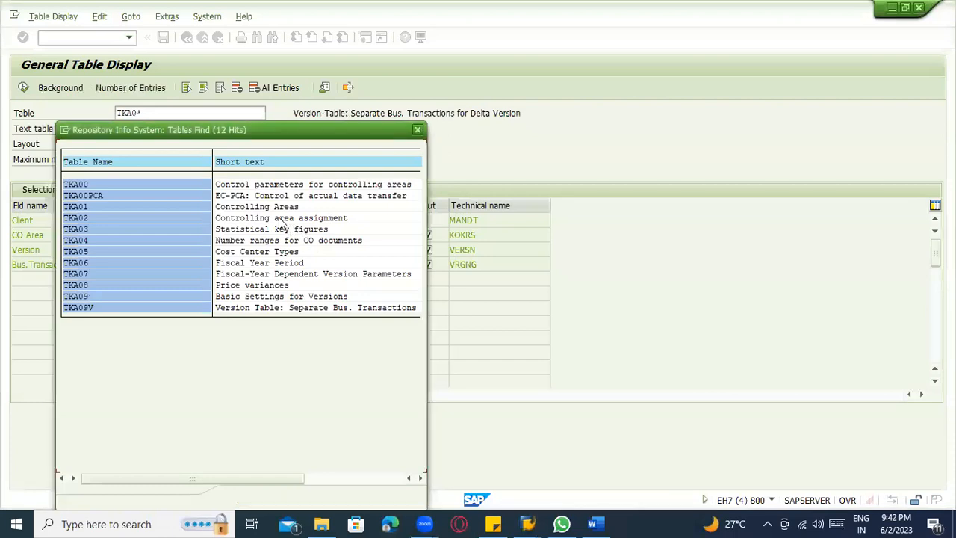
key(Escape)
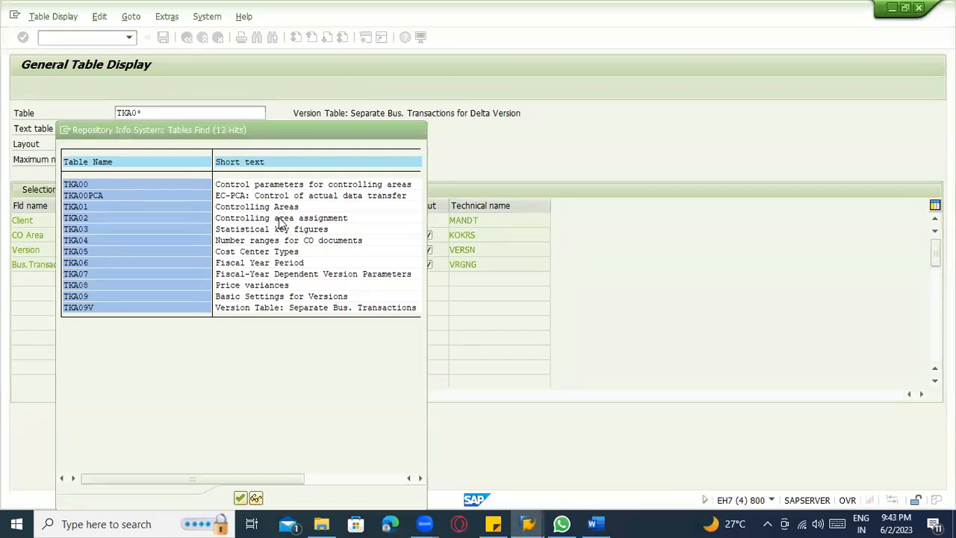
List the entries of table TKA02 (Controlling area assignment) and check which controlling area belongs to company code 3000.
double_click(278, 217)
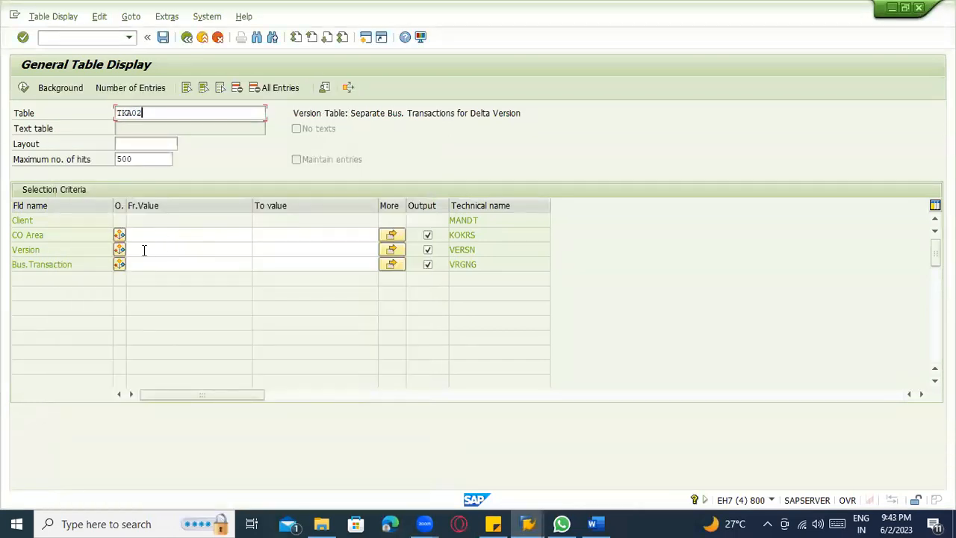
key(Return)
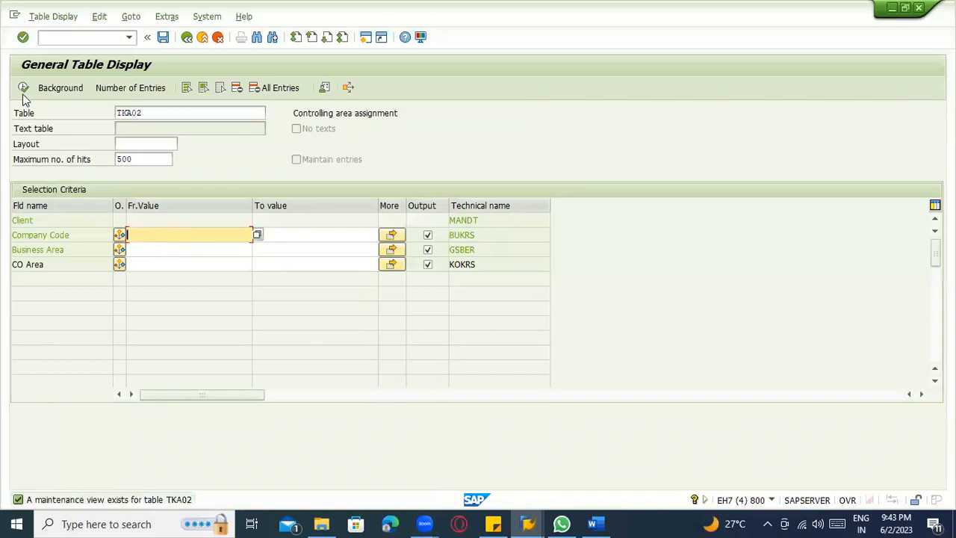
click(23, 93)
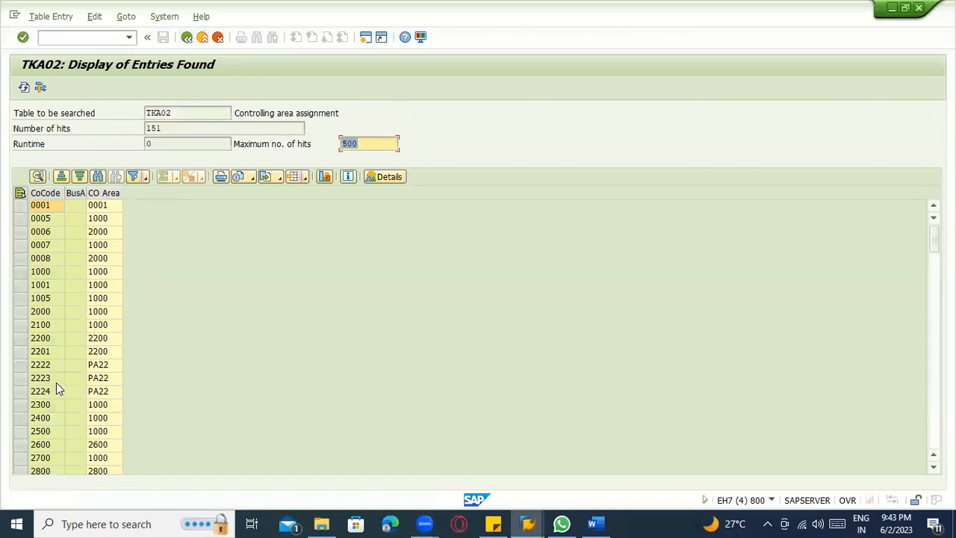
scroll(59, 445, down, 2)
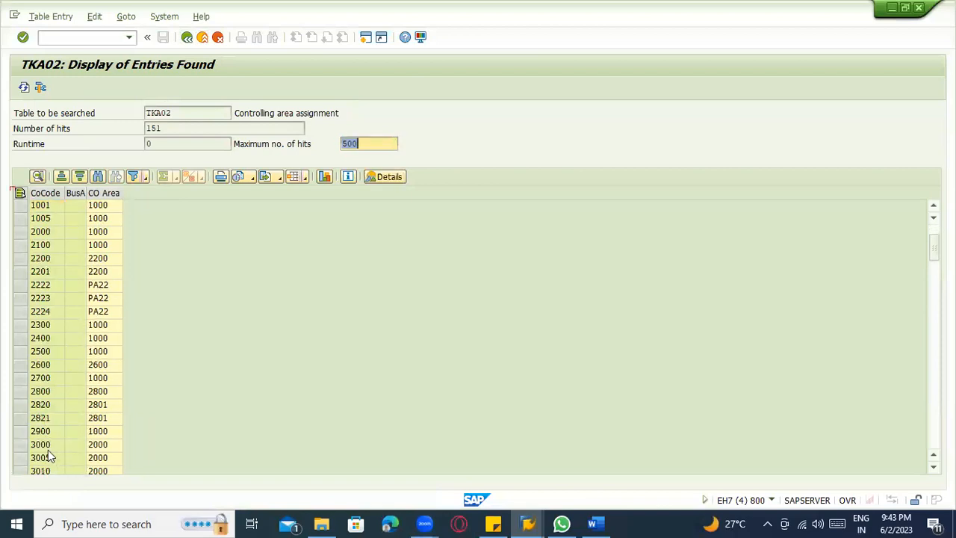
click(47, 447)
click(91, 447)
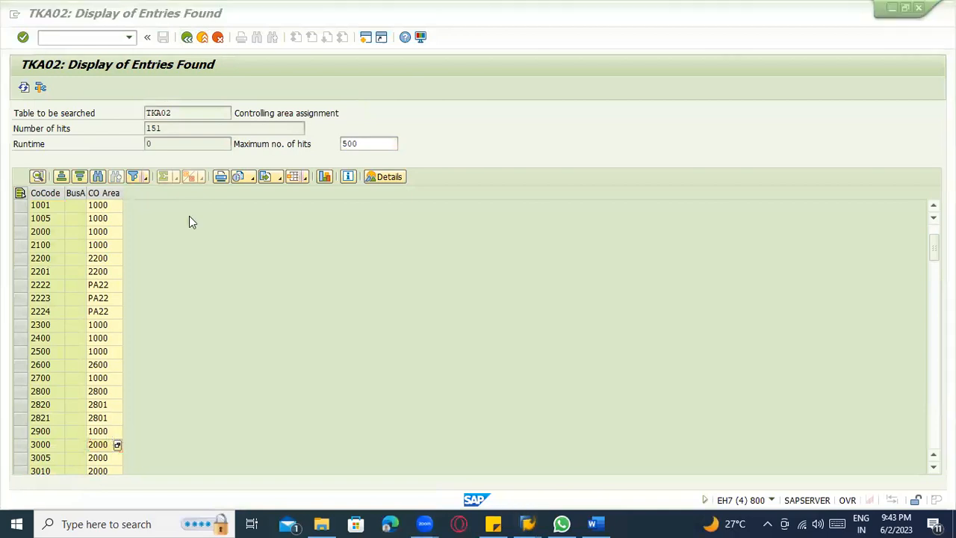
Return to the help for the missing fiscal year version and open its version maintenance for controlling area 2000.
key(alt+Tab)
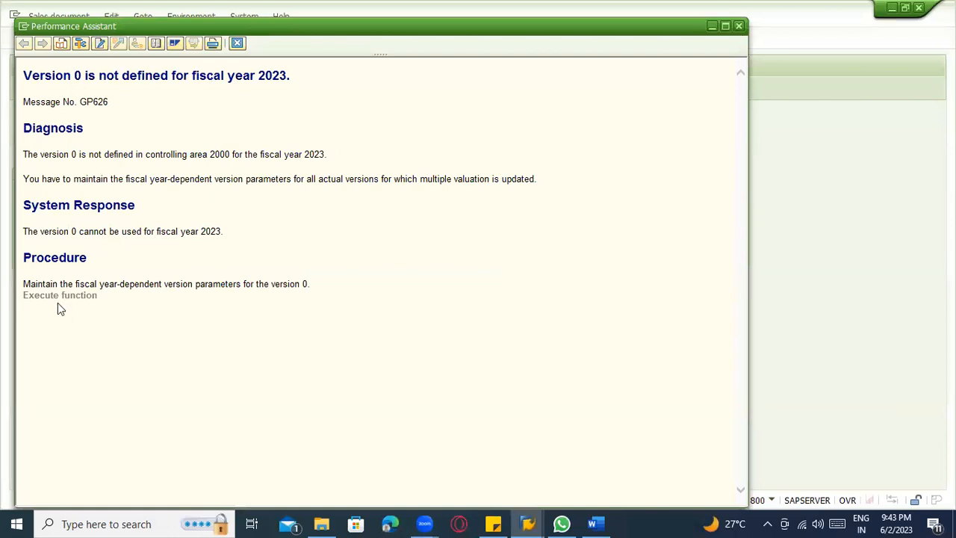
click(58, 296)
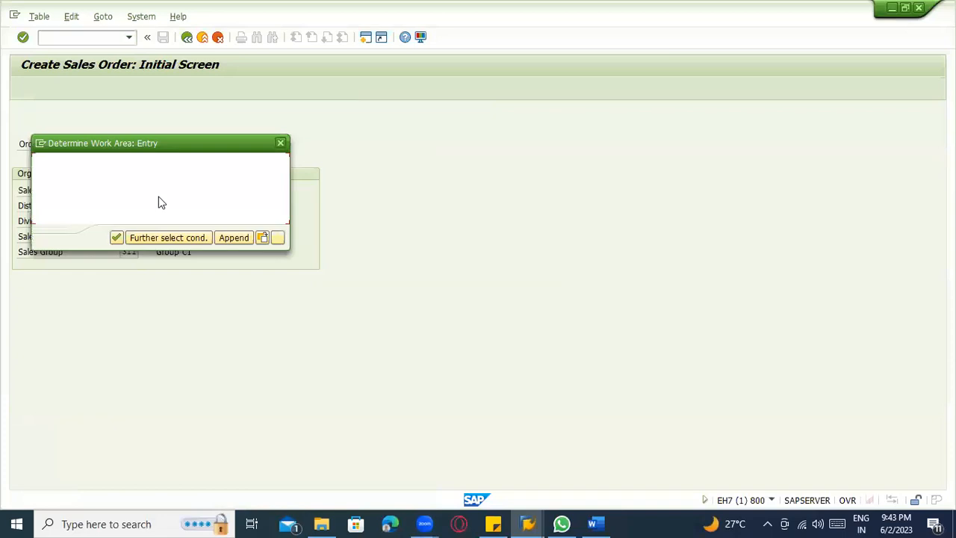
text(2000)
key(Return)
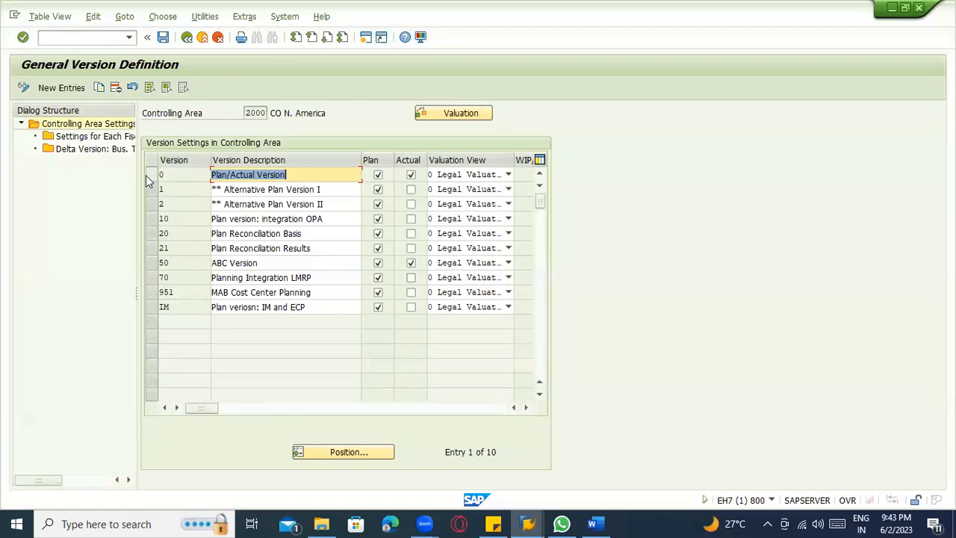
Open the fiscal year settings of version 0 (Plan/Actual Version) and go to the most recent years.
click(151, 177)
double_click(106, 142)
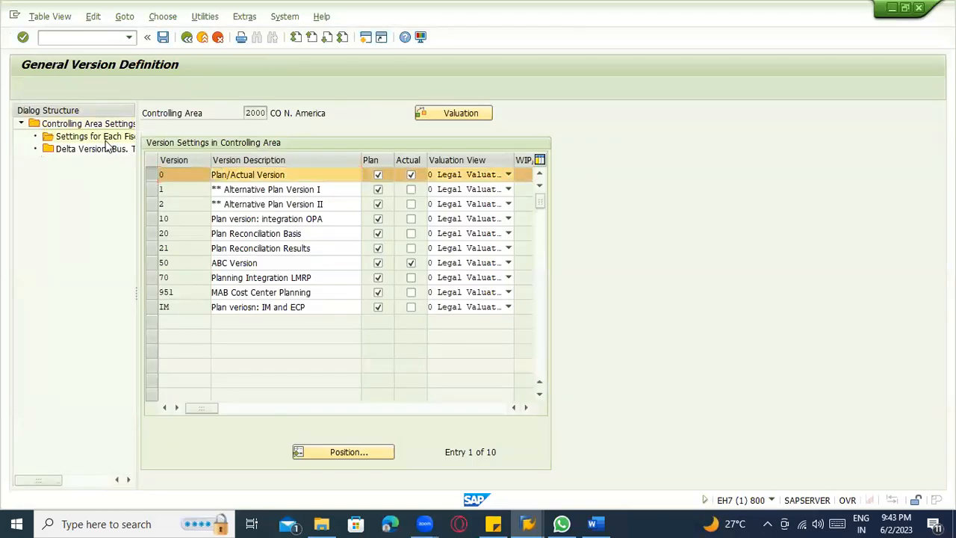
scroll(293, 270, down, 4)
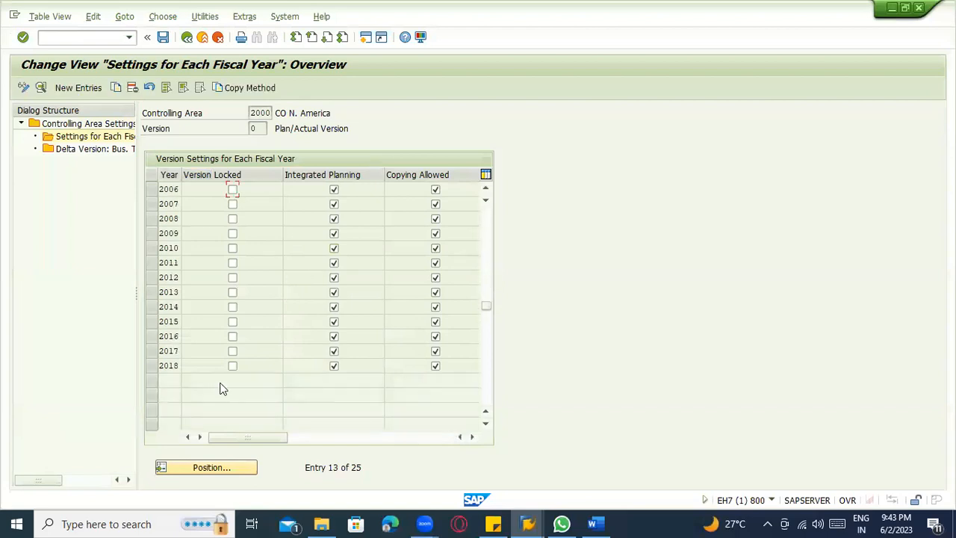
Copy the fiscal year 2018 settings of version 0 to a new entry for year 0203.
click(153, 365)
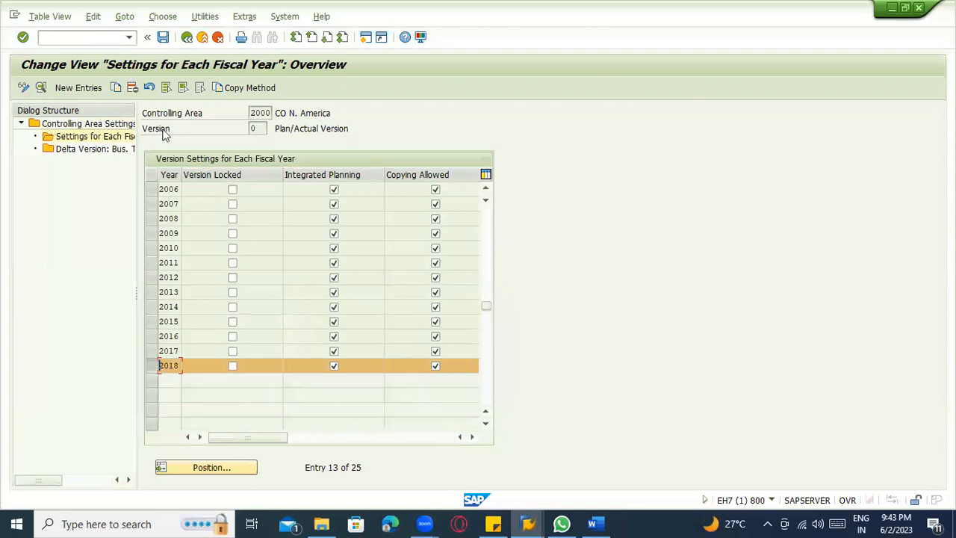
click(116, 89)
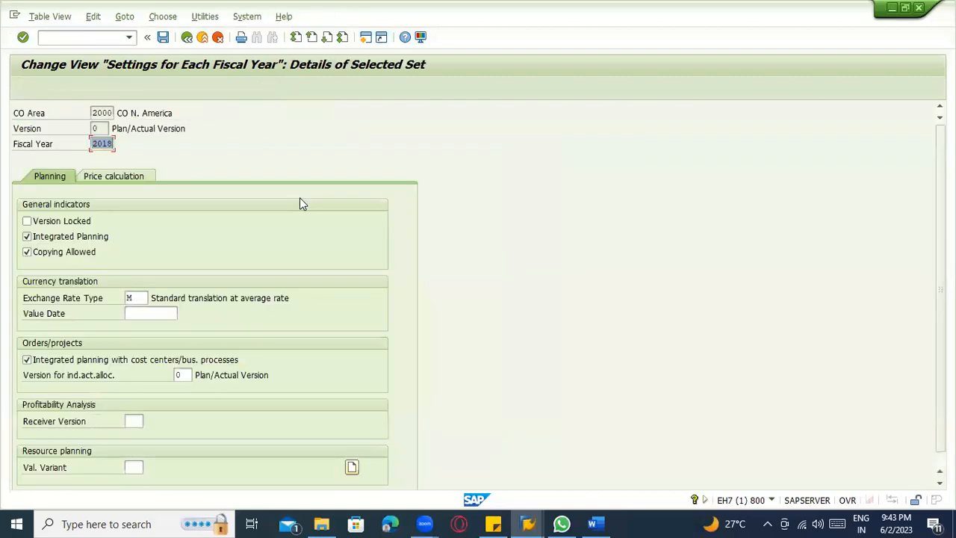
text(203)
key(Return)
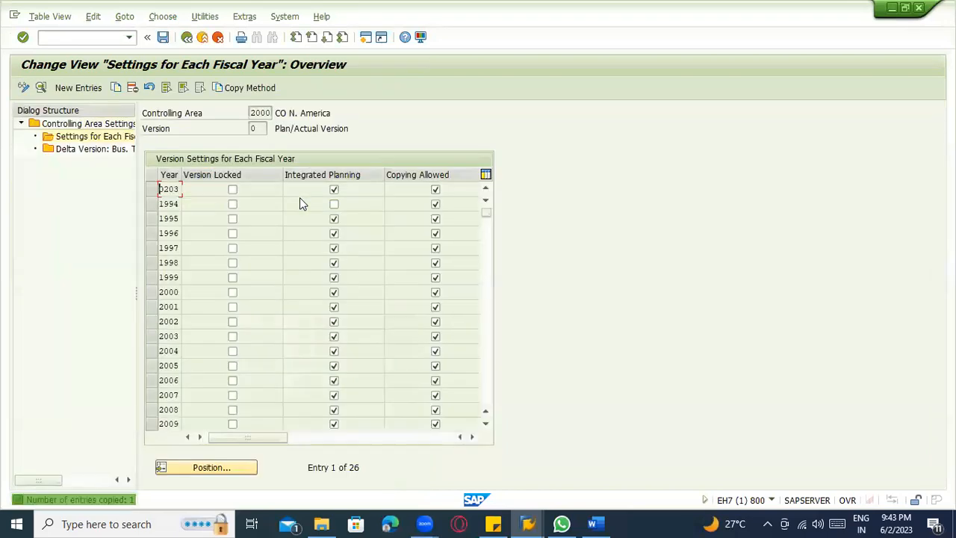
Delete the mistyped 0203 entry from the fiscal year settings and return to the 2018 entry.
click(154, 190)
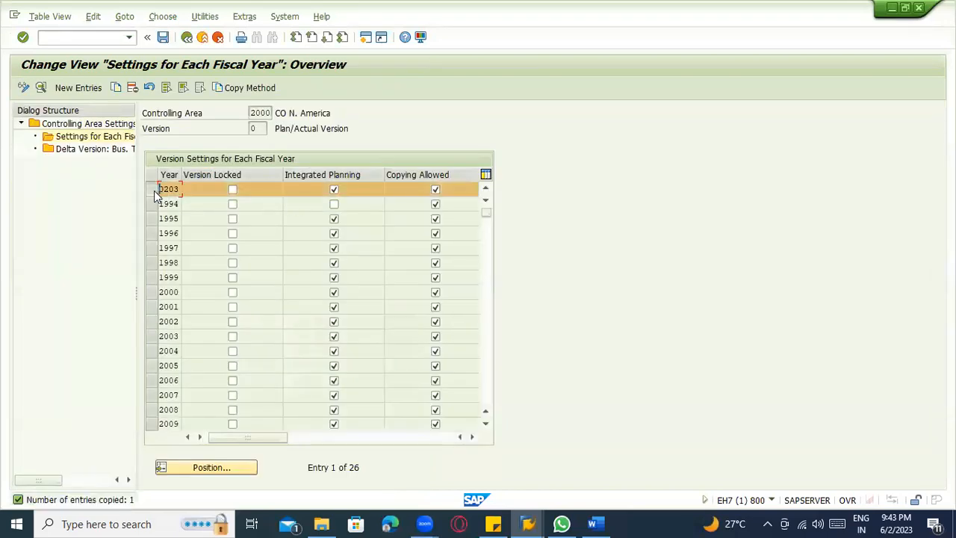
click(132, 88)
scroll(190, 355, down, 8)
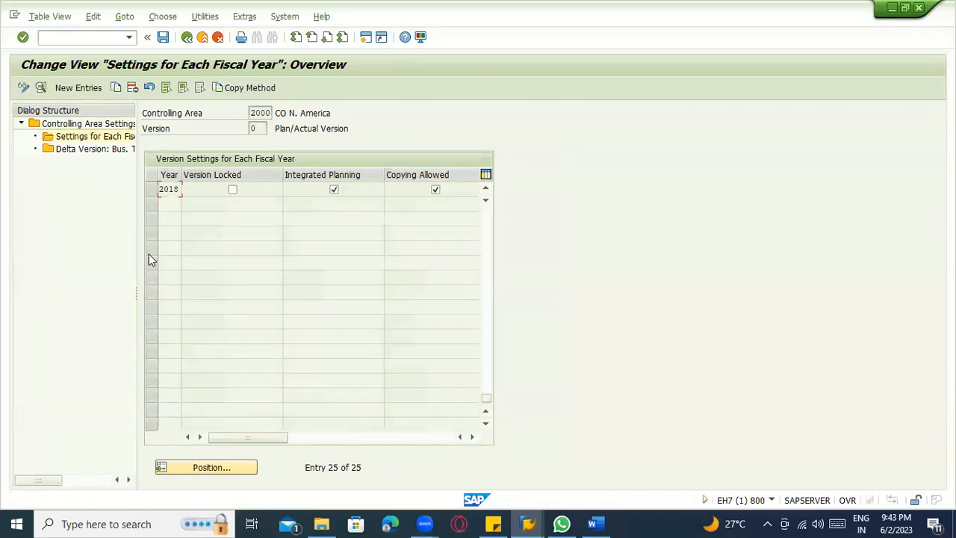
Copy the fiscal year 2018 settings of version 0 to fiscal year 2023 and save them with the customizing request.
click(152, 189)
click(116, 88)
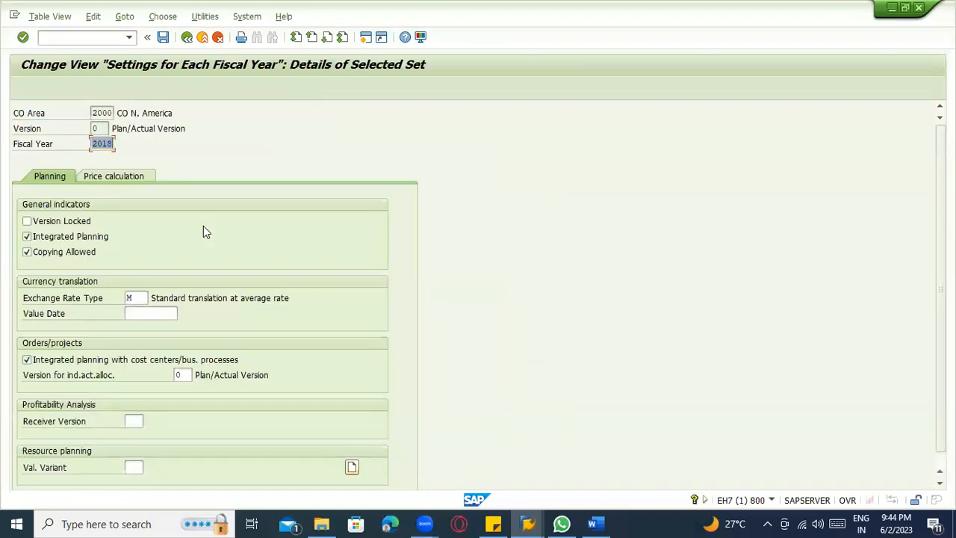
text(2023)
key(Return)
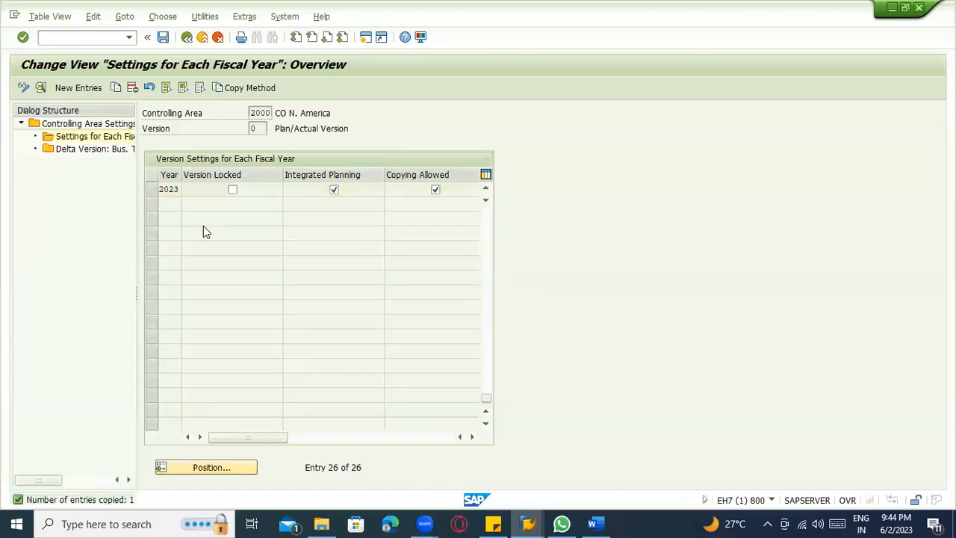
key(ctrl+s)
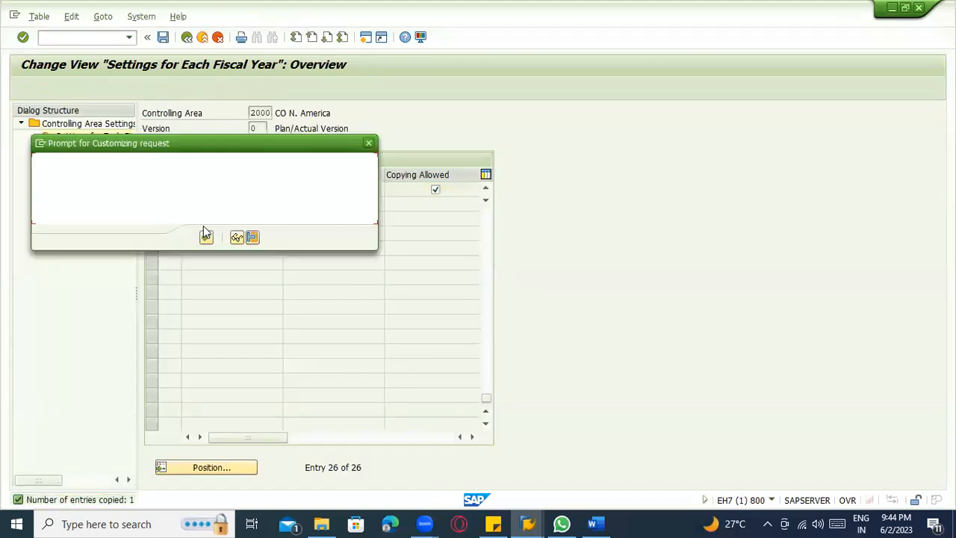
click(206, 237)
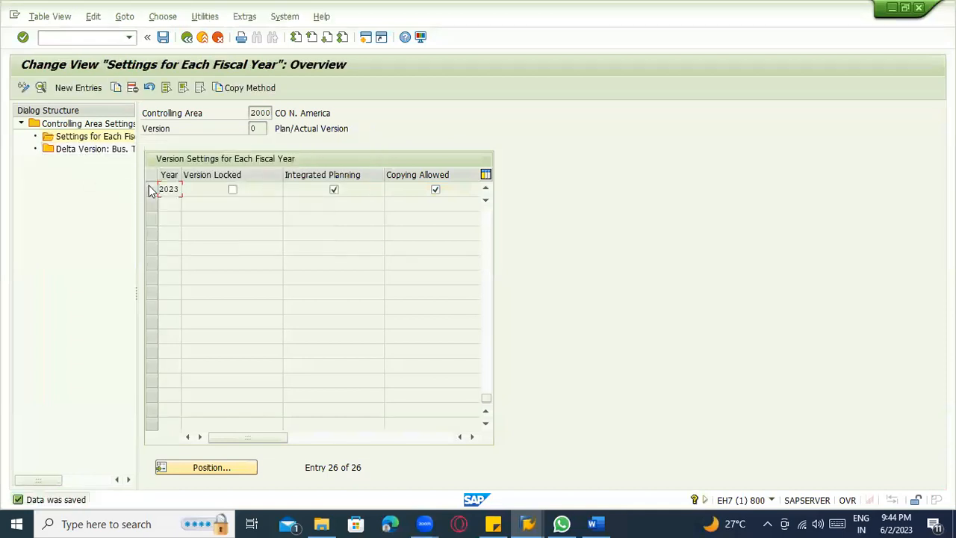
Try to open the delta version settings for the fiscal year 2023 entry.
click(150, 189)
double_click(87, 150)
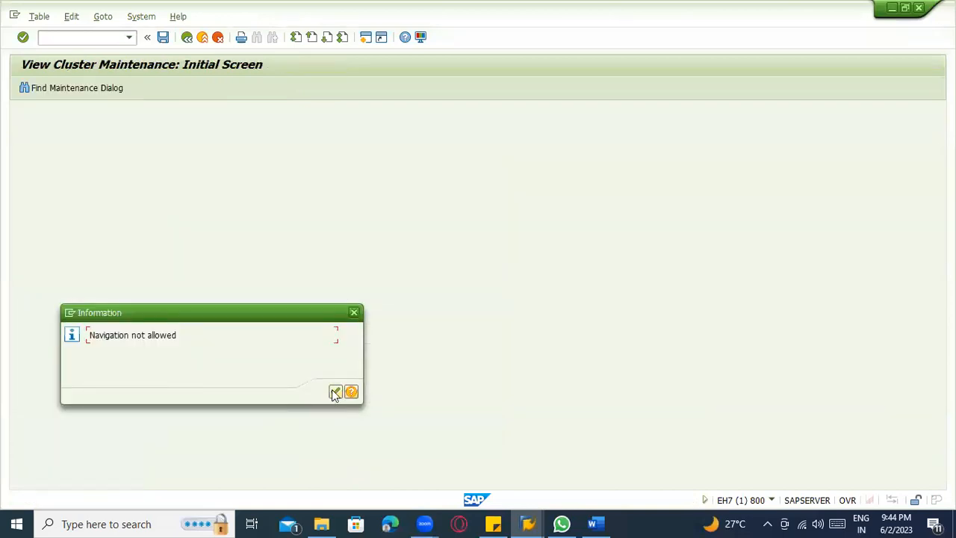
click(335, 392)
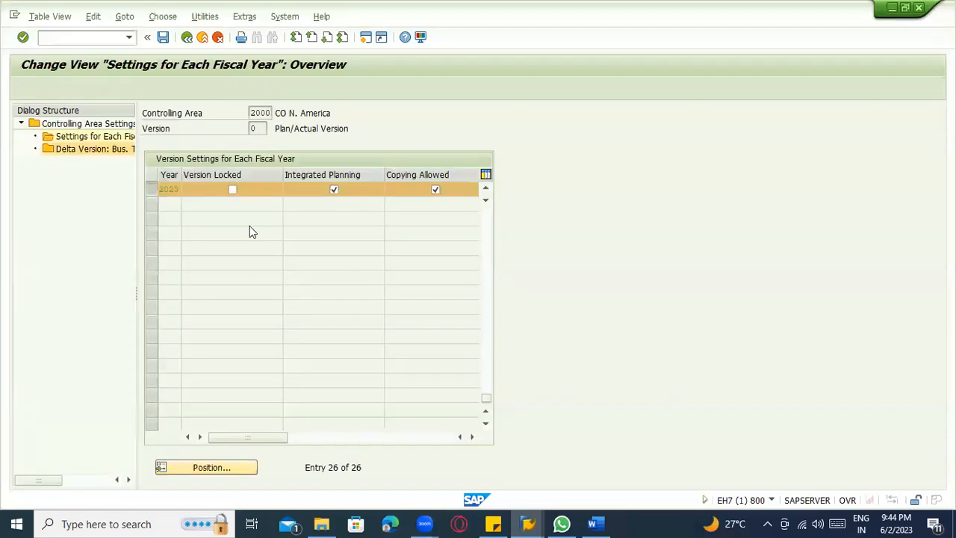
Leave the fiscal year settings and restart sales order creation with transaction VA01.
click(203, 39)
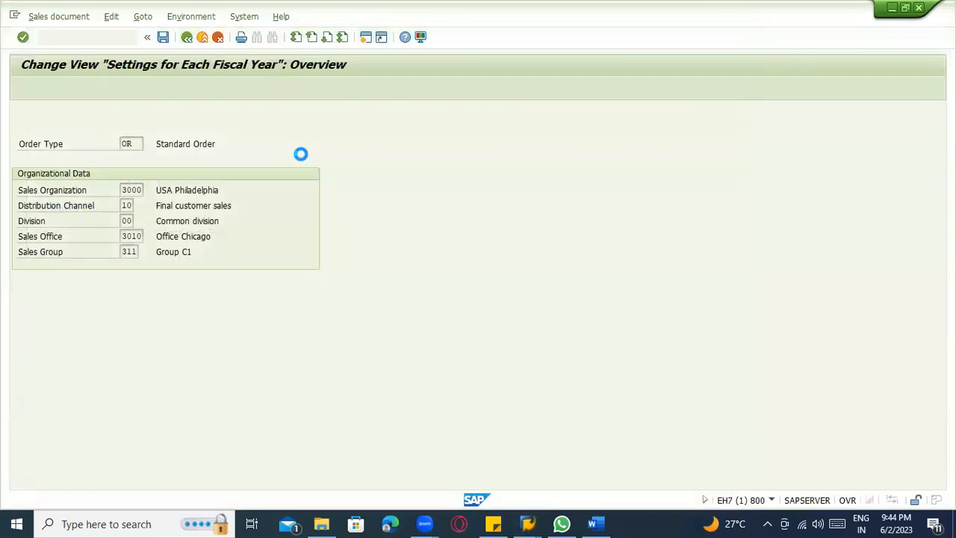
key(F3)
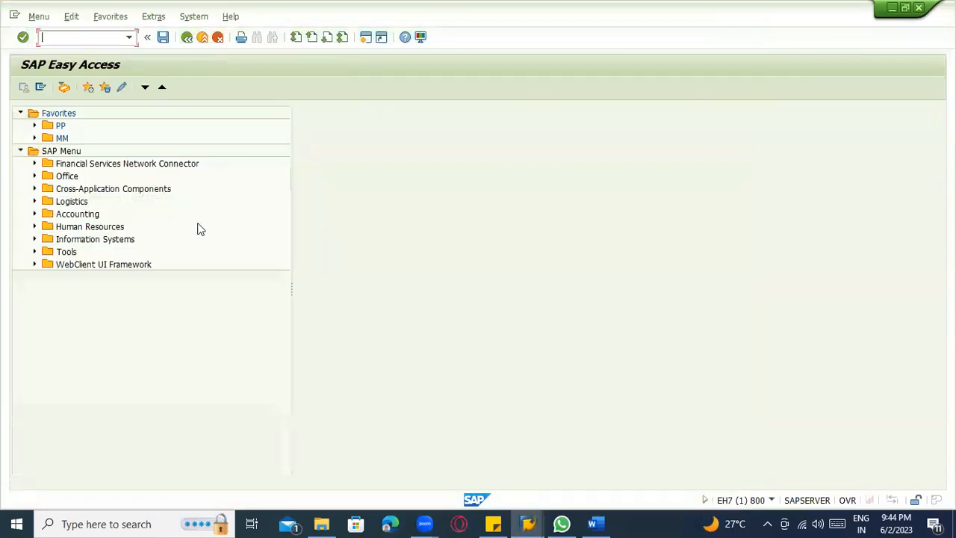
text(va01)
key(Return)
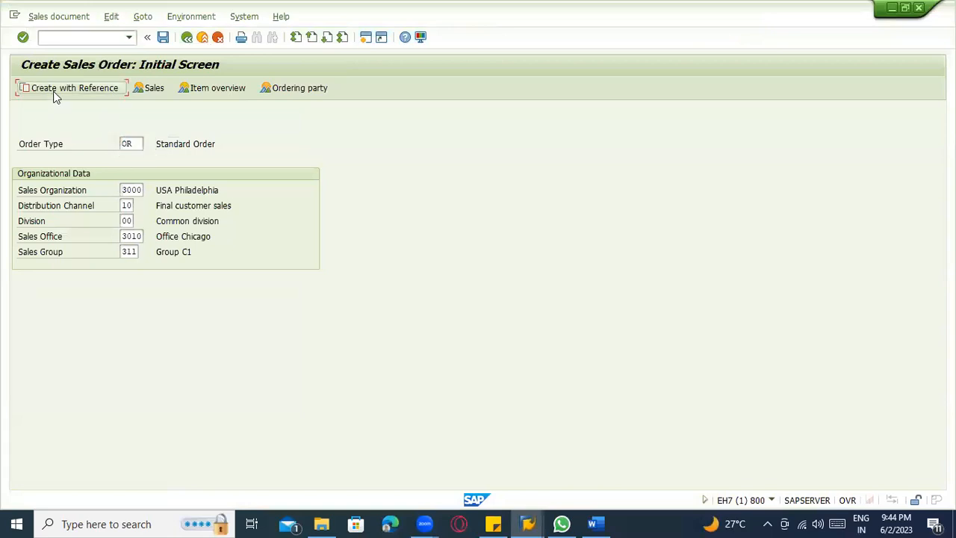
Create the standard order with reference to the existing sales order and acknowledge the credit limit message.
key(Return)
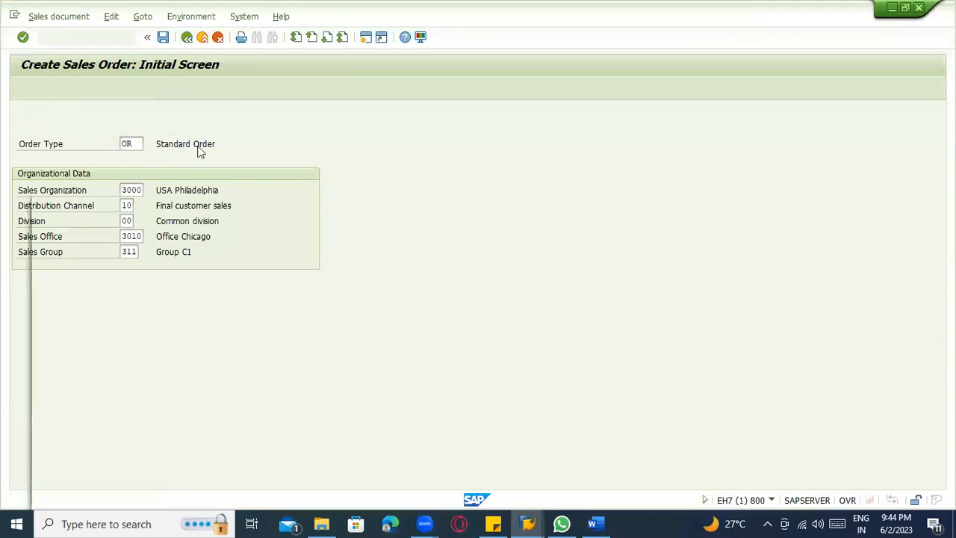
click(186, 230)
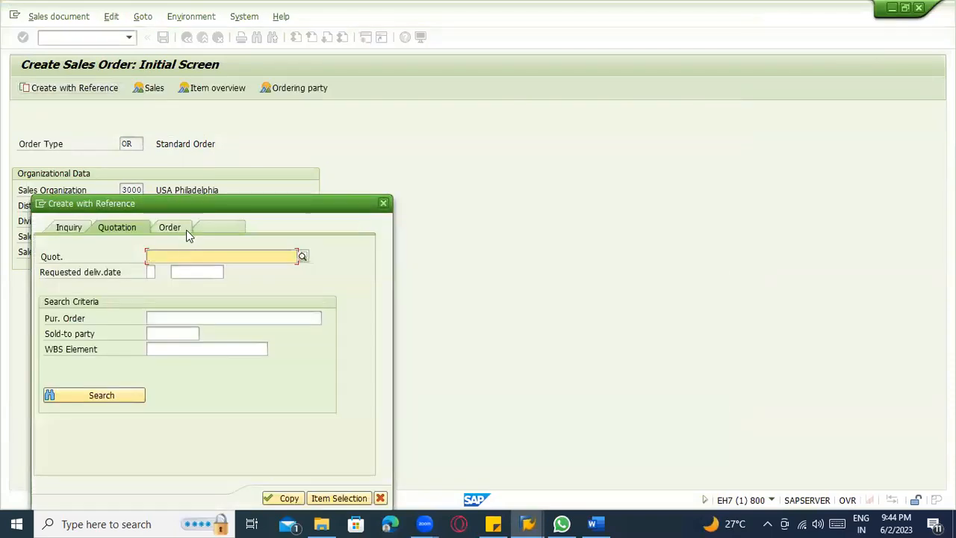
click(172, 262)
click(173, 267)
click(278, 498)
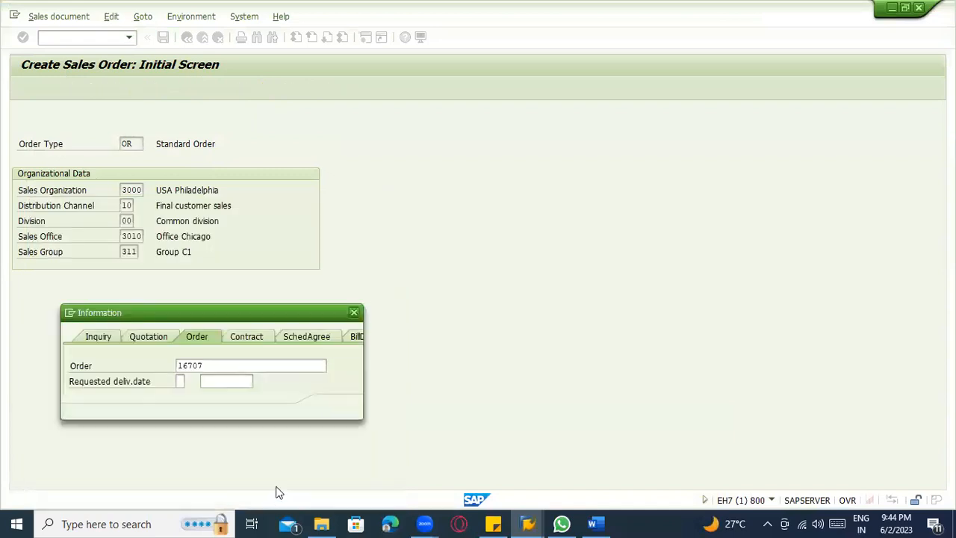
click(335, 406)
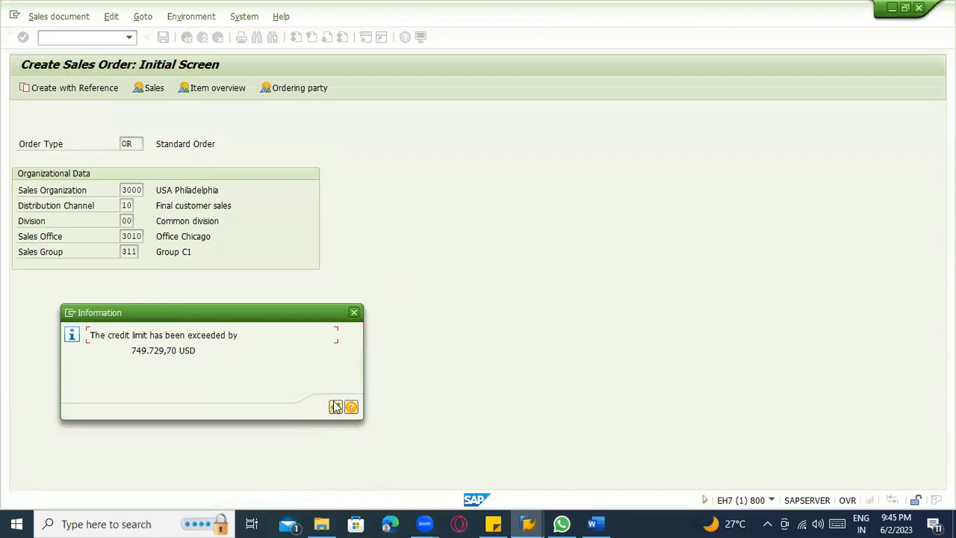
click(335, 406)
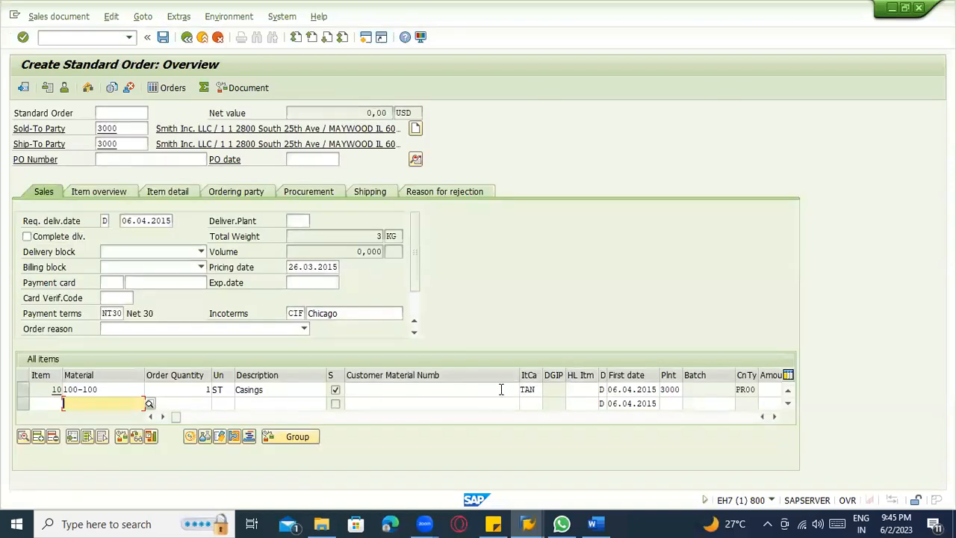
Select item 10 in the new order, then examine its item category in the displayed reference order, widening that column.
click(30, 390)
click(106, 390)
key(alt+Tab)
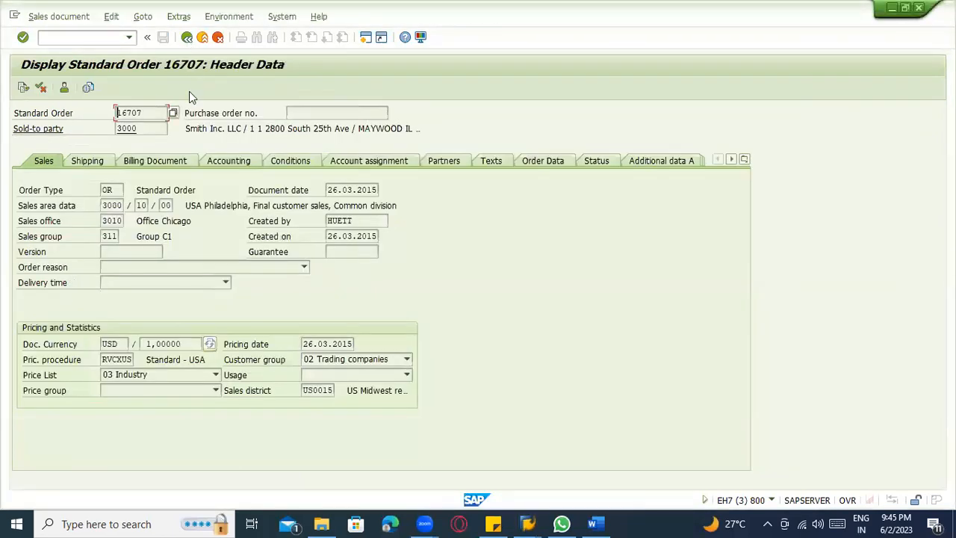
click(187, 38)
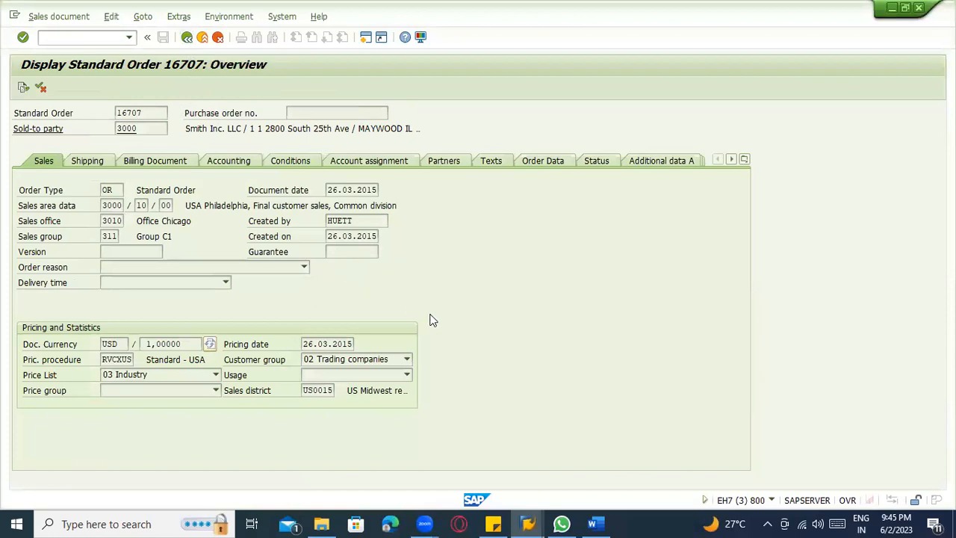
click(537, 388)
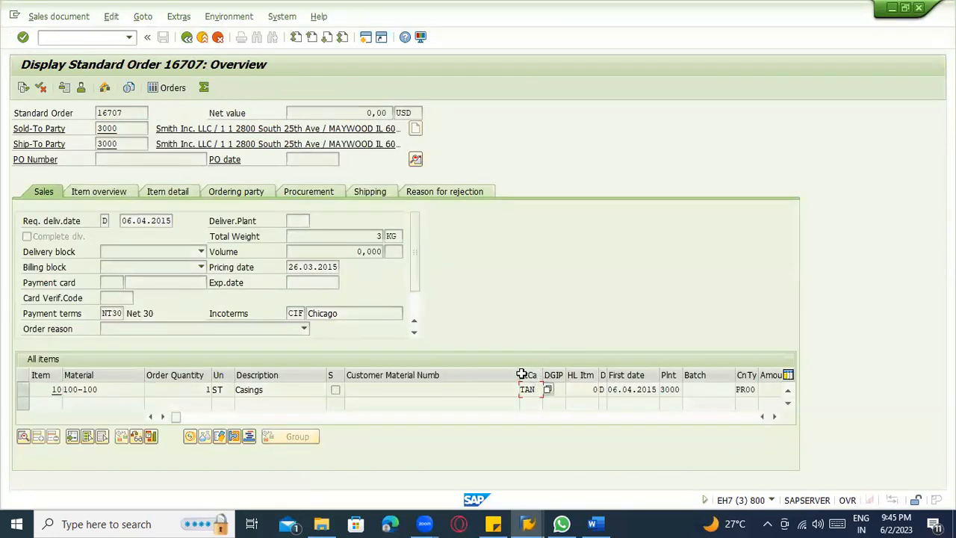
drag(516, 375, 592, 375)
drag(498, 389, 477, 392)
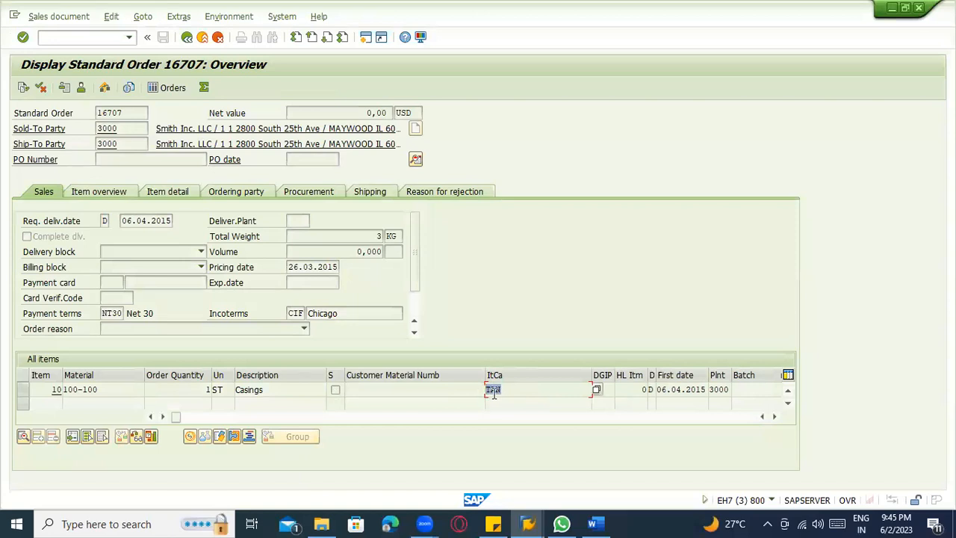
click(504, 390)
Switch to the Word notes and add the lines "BANS ------ TAS" and "NORM ----TAN" below the MM02 line.
click(593, 522)
scroll(525, 379, down, 3)
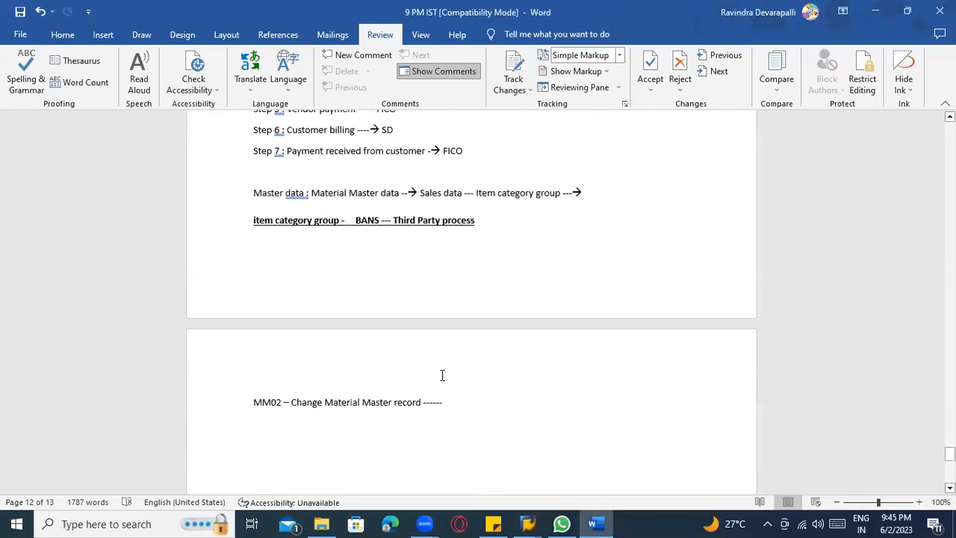
key(Return)
key(Return)
text(BANS)
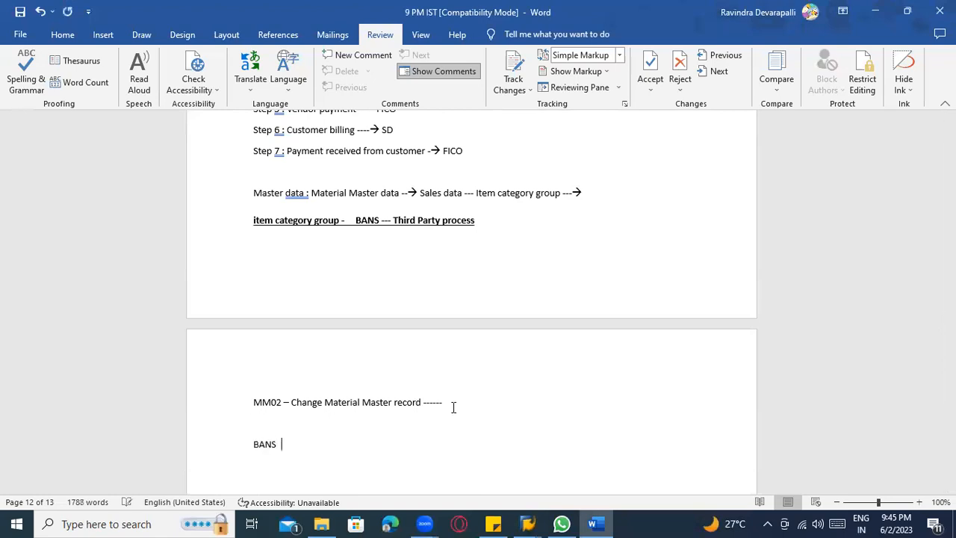
text( ------ TAS )
text(NORM )
text(----TAN)
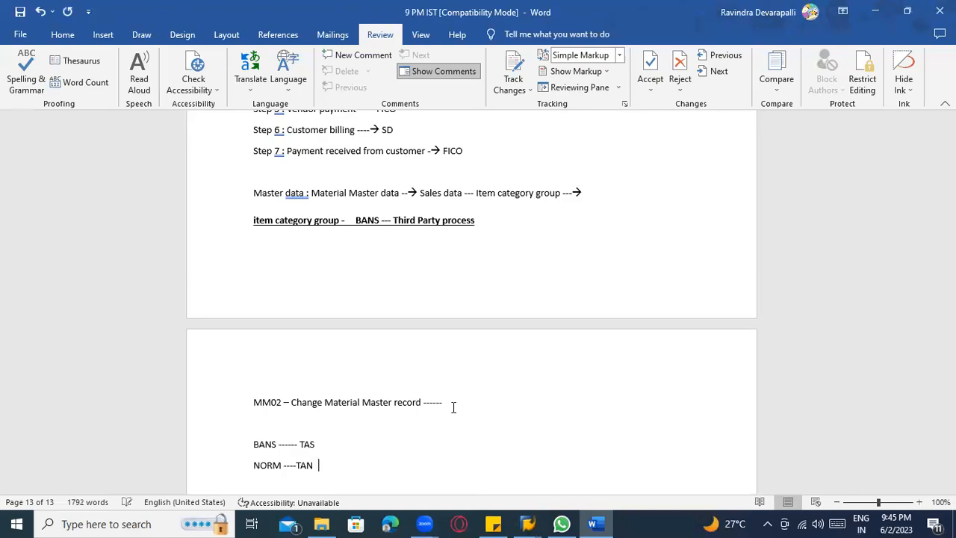
Compare the item category of material 100-100 in the displayed reference order with the Word notes.
key(alt+Tab)
click(502, 389)
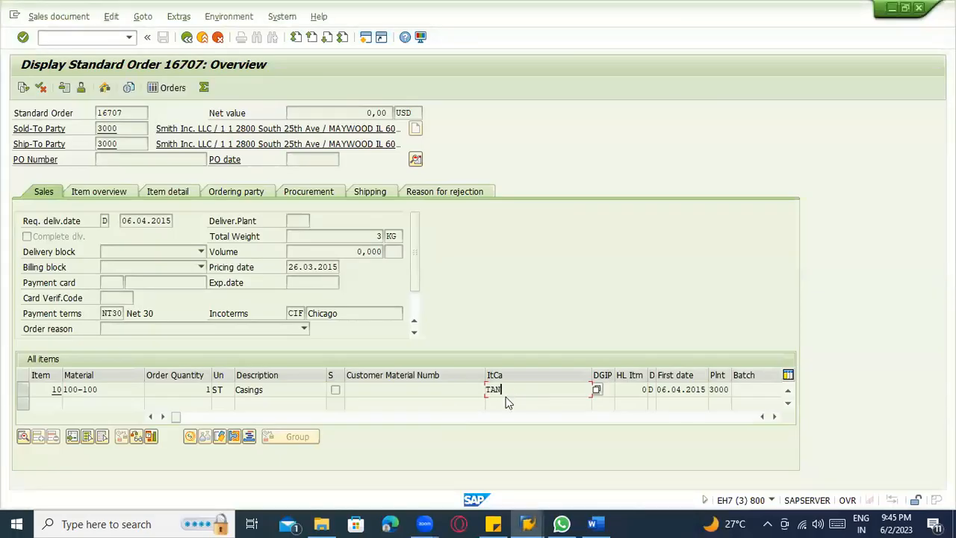
key(alt+Tab)
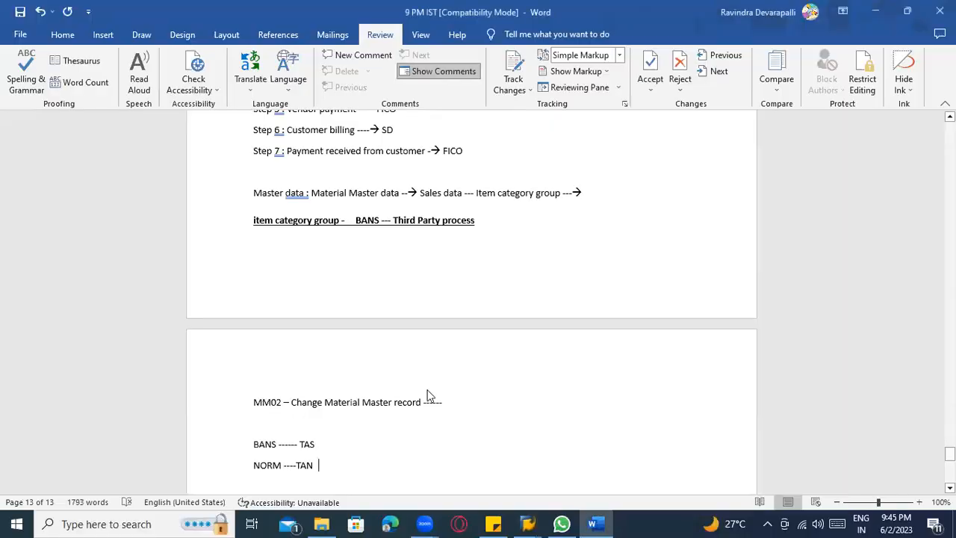
Return to the new standard order in SAP and delete the copied item 10 with material 100-100.
key(alt+Tab)
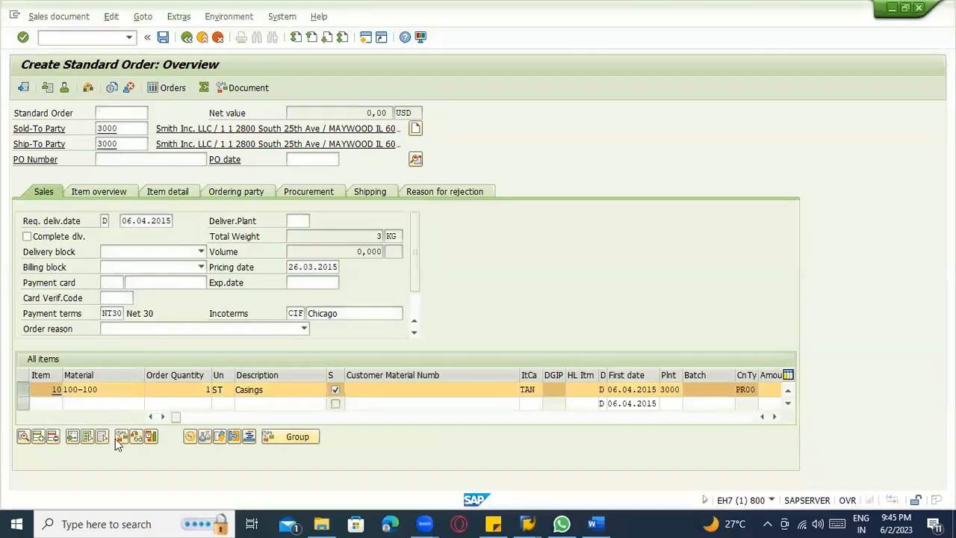
click(52, 438)
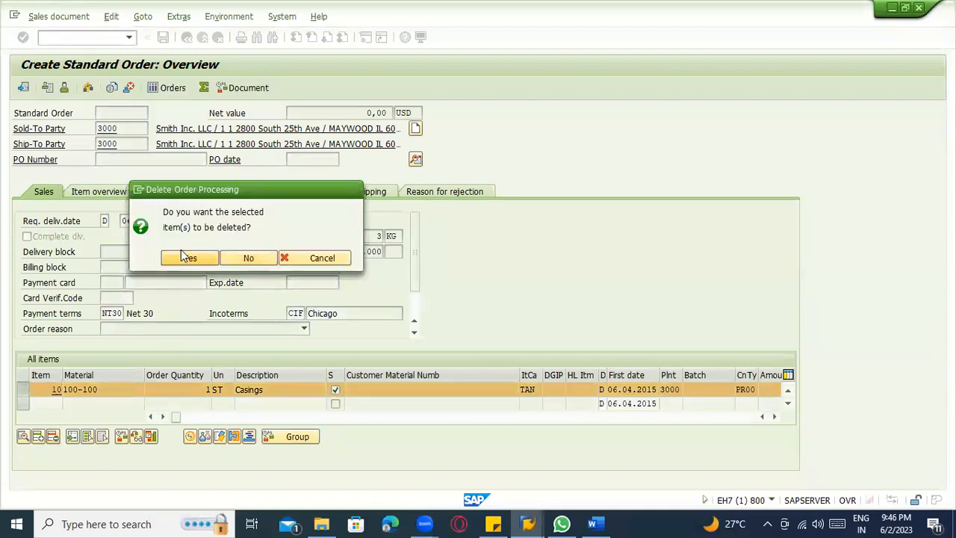
click(181, 255)
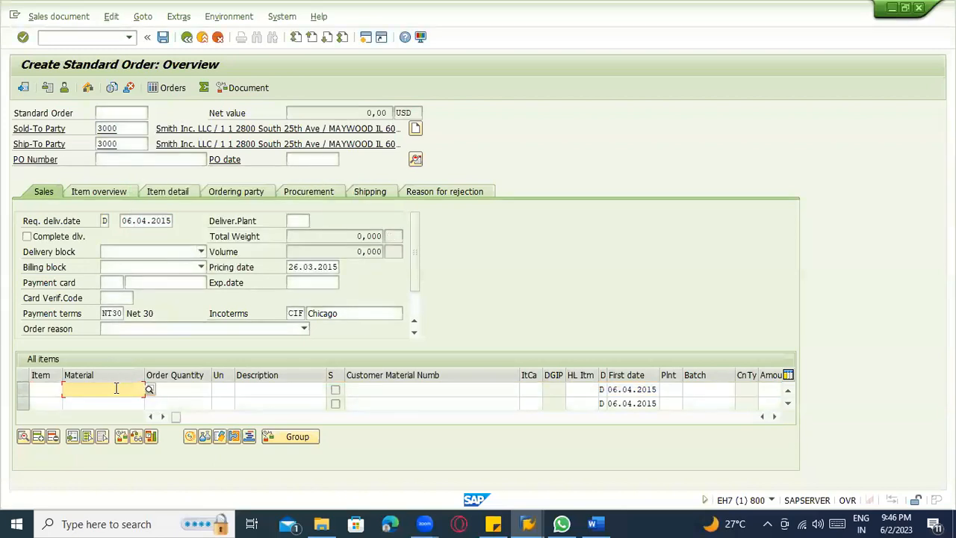
Enter material 100-100 as a new order item and acknowledge the credit limit message.
text(100-100)
key(Return)
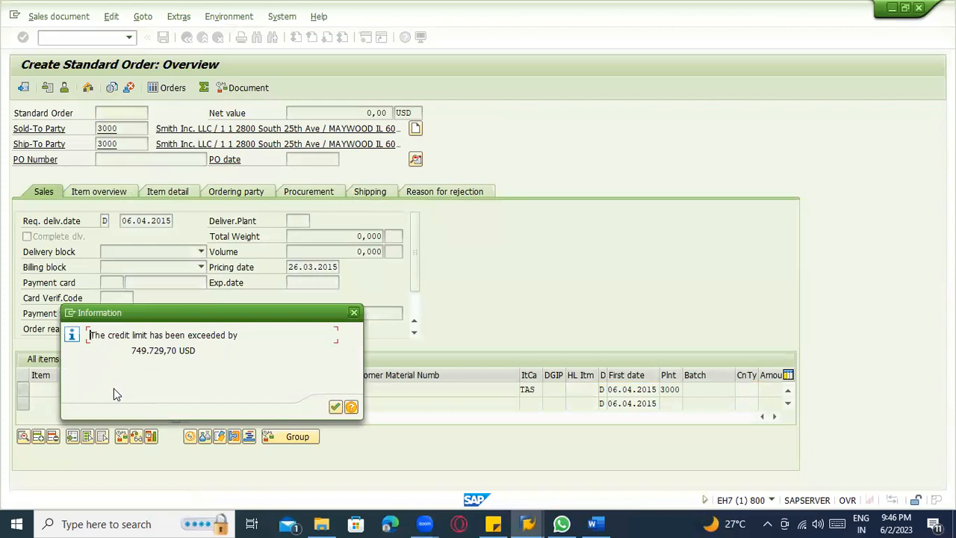
key(Return)
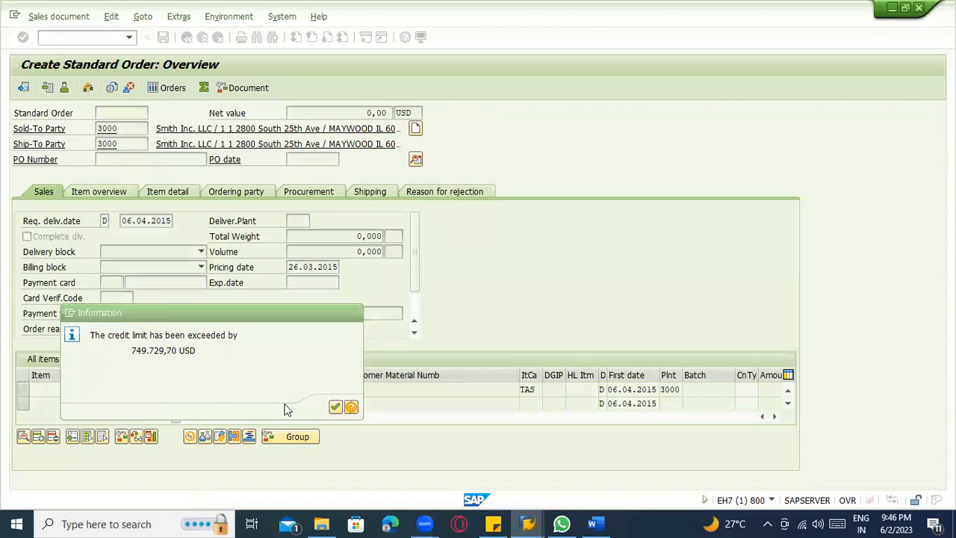
Check the new item's category against the BANS line in the Word notes and return to the order.
click(535, 388)
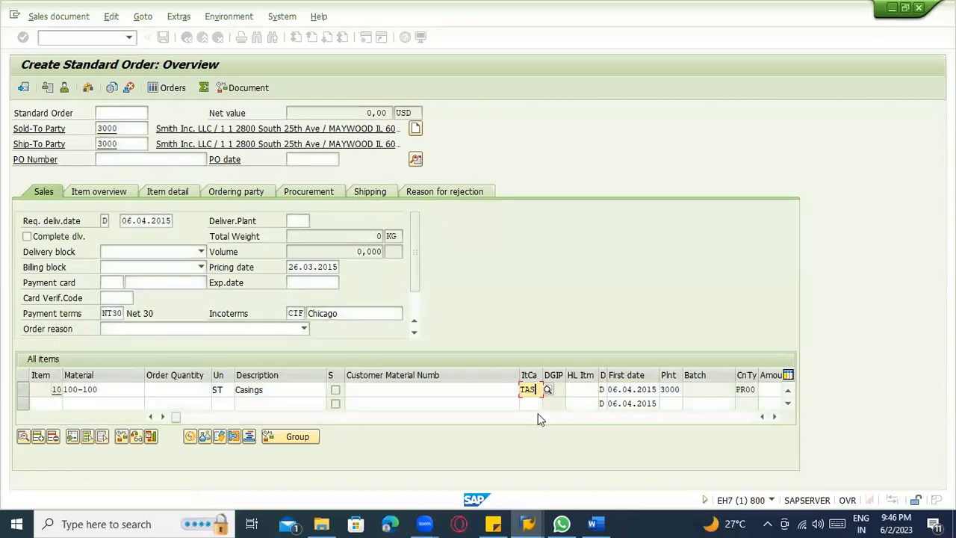
key(alt+Tab)
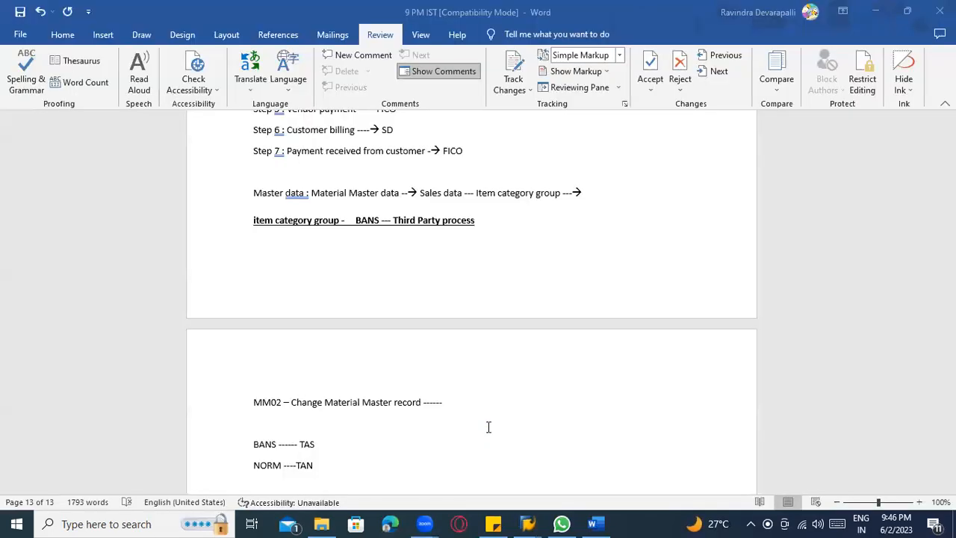
scroll(270, 403, down, 2)
drag(276, 377, 249, 377)
click(287, 402)
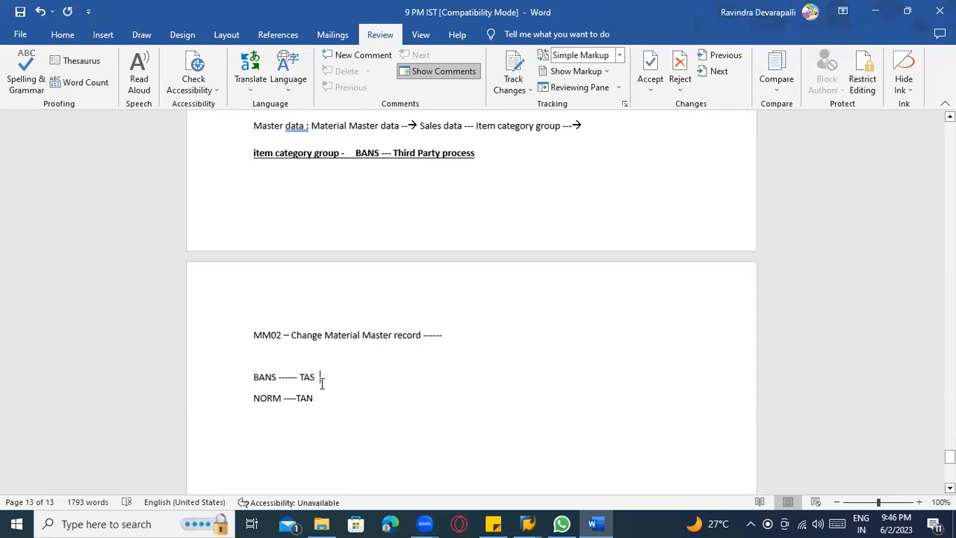
key(alt+Tab)
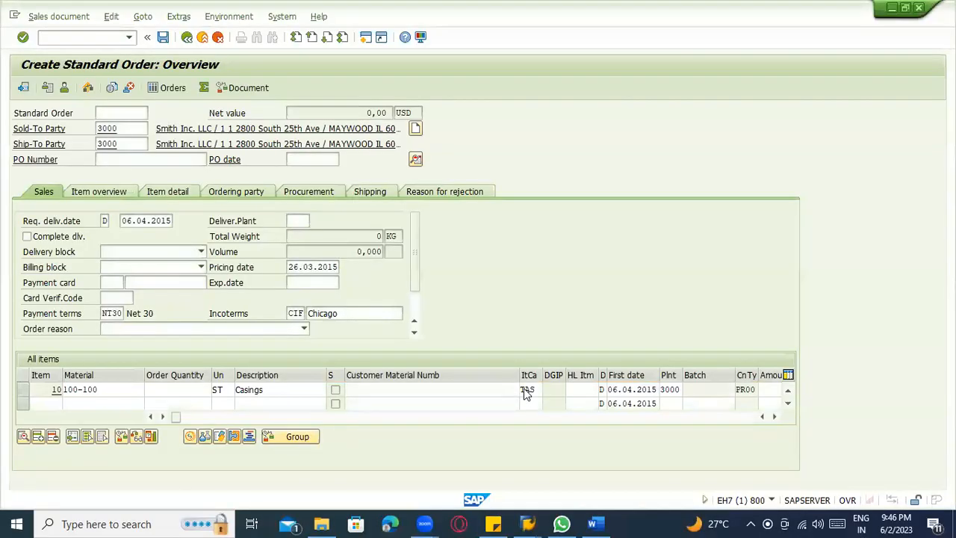
Review the possible item categories for the 100-100 item and close the list without choosing another one.
click(538, 391)
click(548, 391)
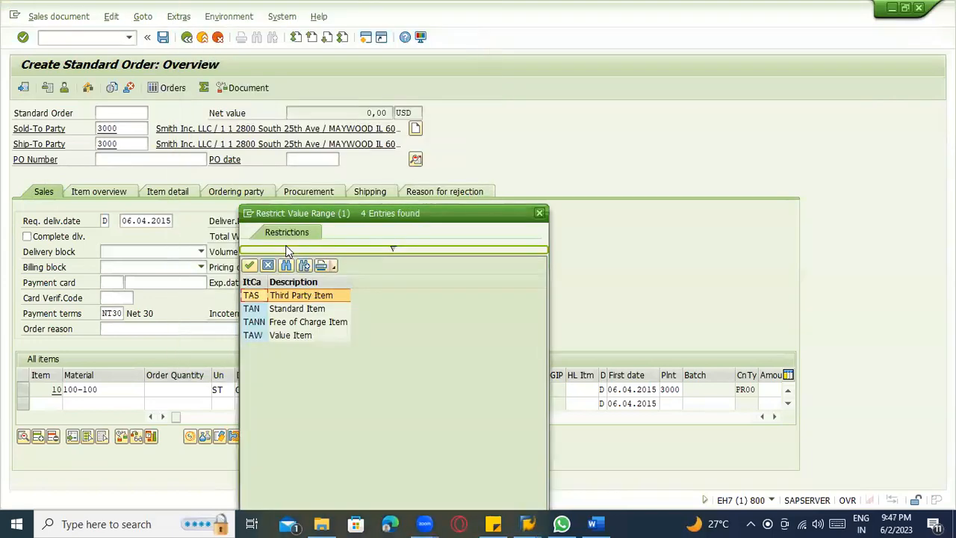
click(538, 215)
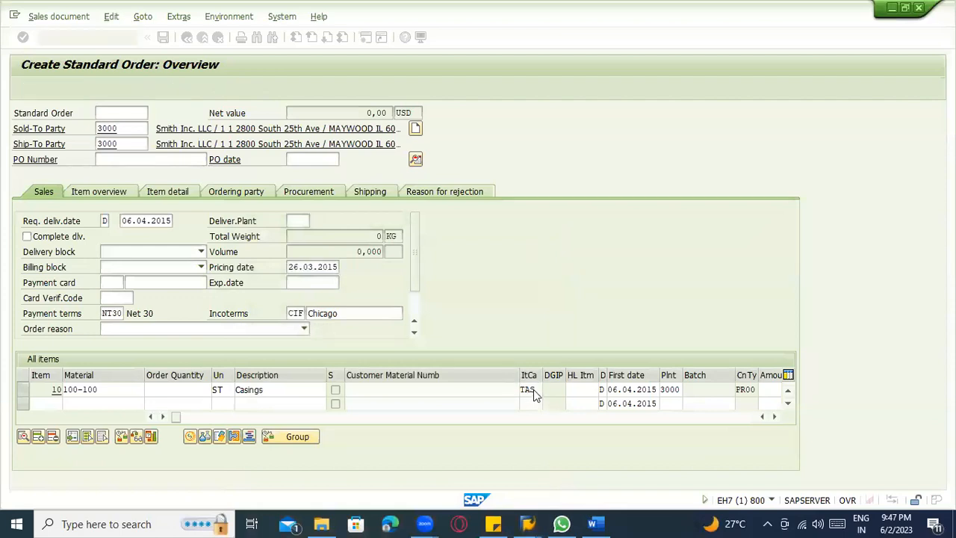
click(533, 390)
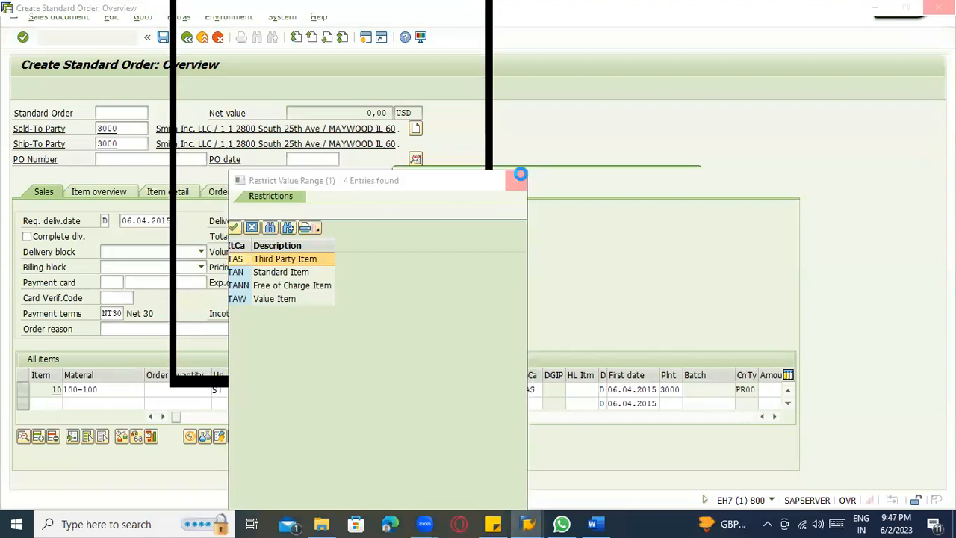
Close the item category list, wait for the program to respond, and return to the standard order being created.
click(523, 180)
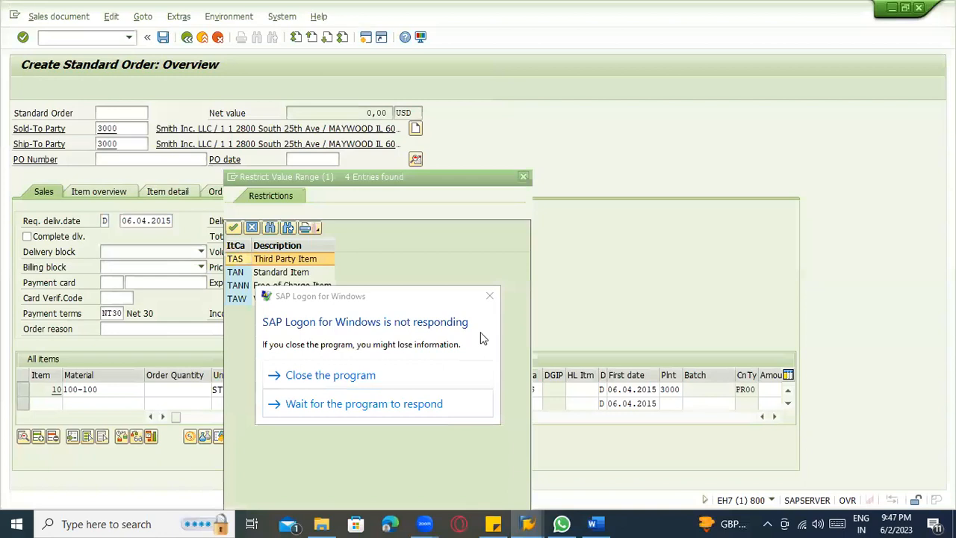
click(429, 403)
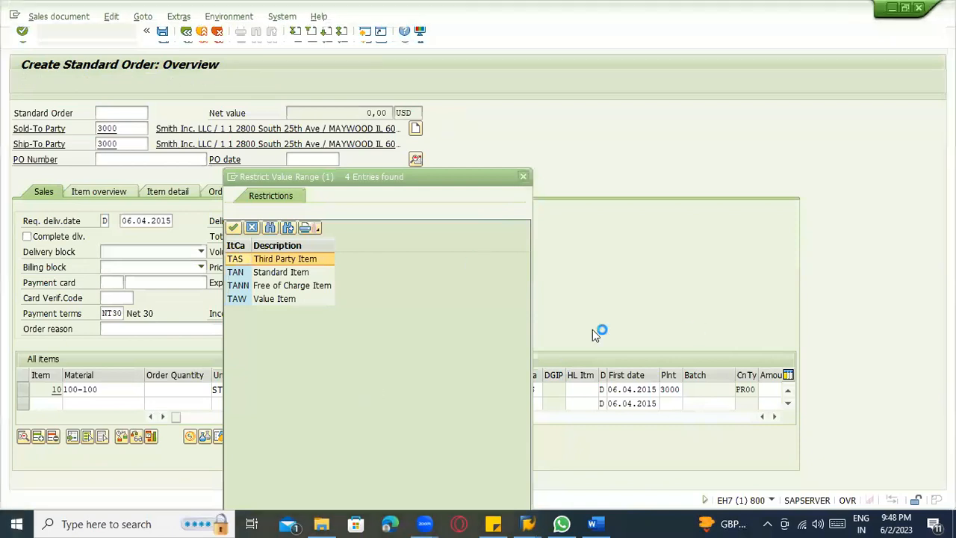
mouse_move(528, 523)
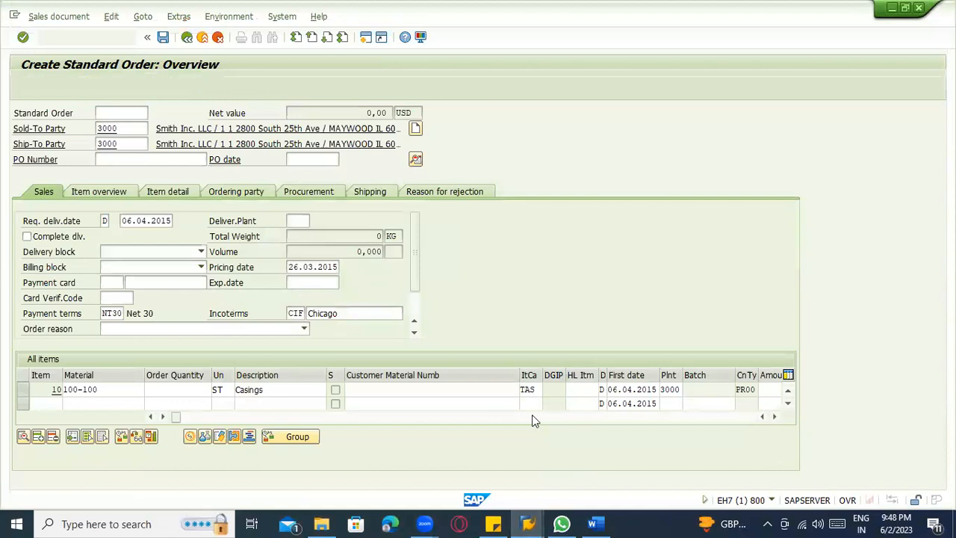
click(532, 523)
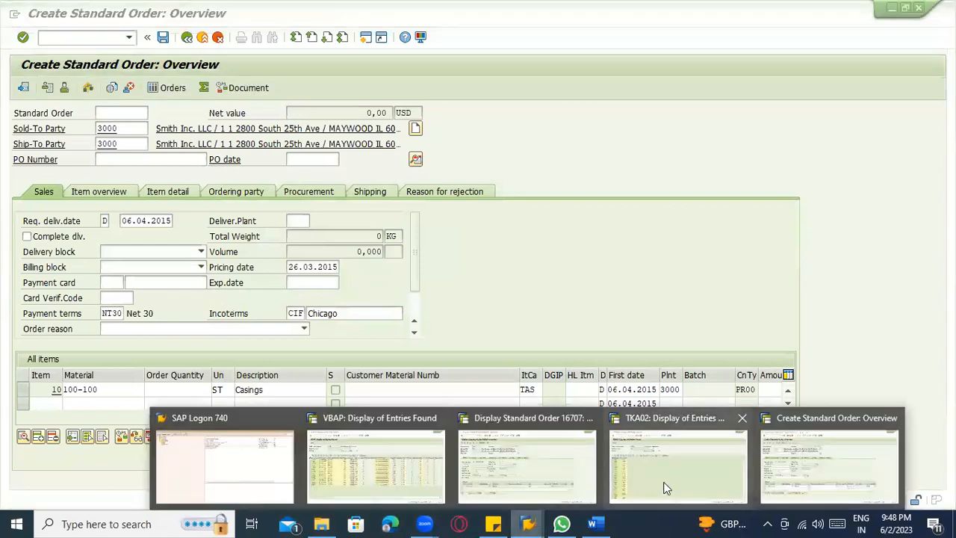
click(767, 462)
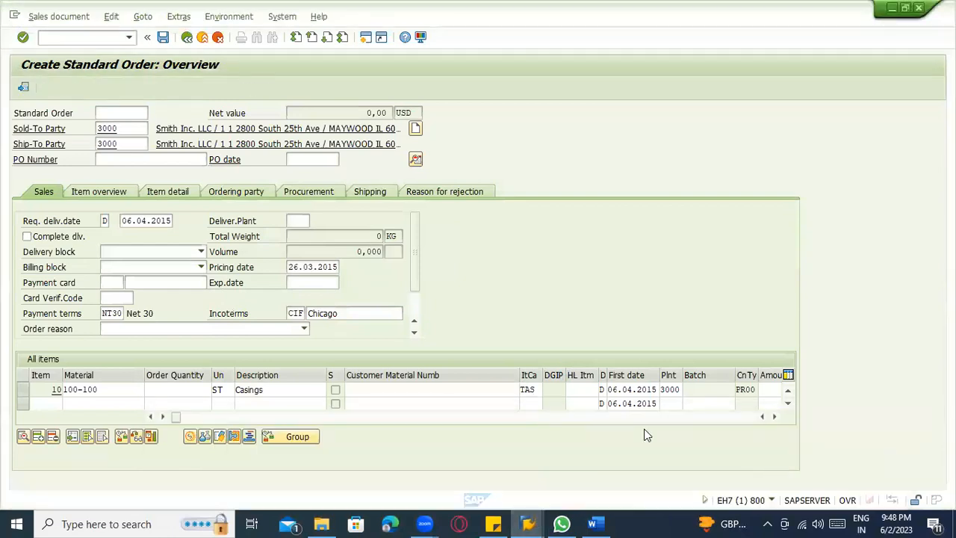
Open the schedule lines of the 100-100 item and list the possible schedule line categories for the first line.
double_click(527, 391)
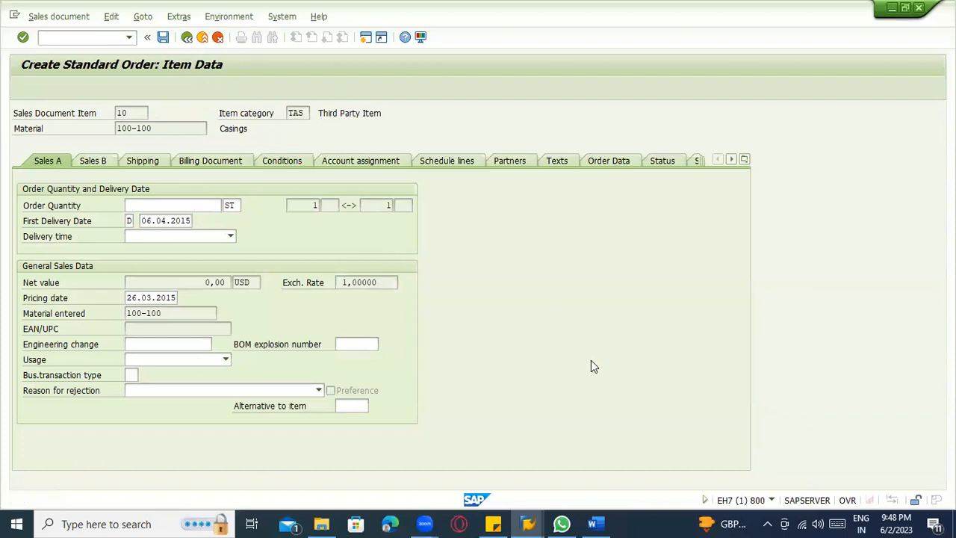
key(F3)
double_click(527, 389)
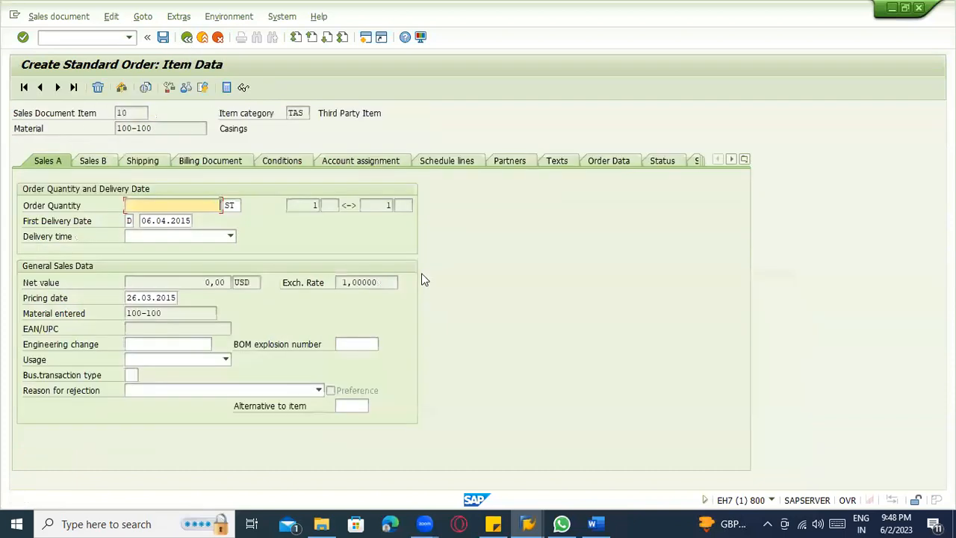
click(442, 163)
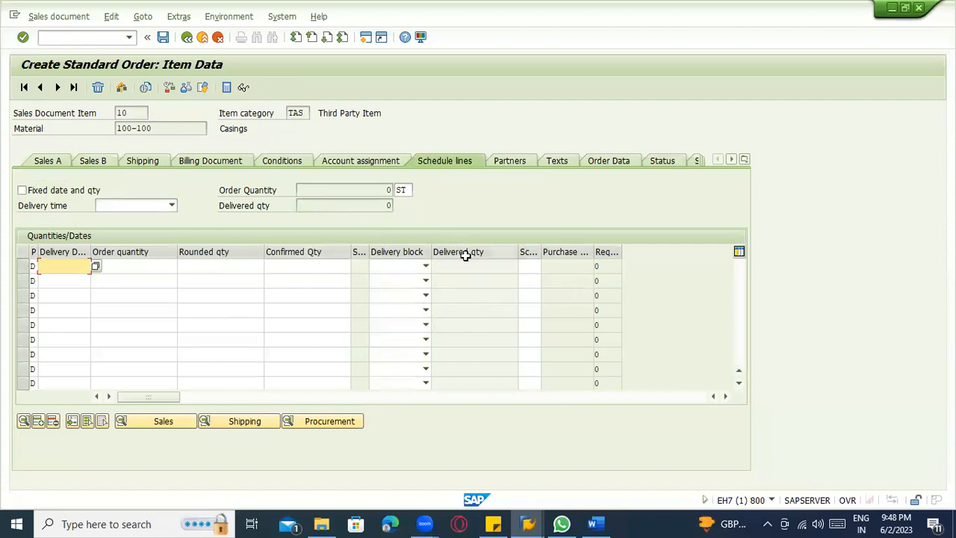
click(526, 266)
key(Return)
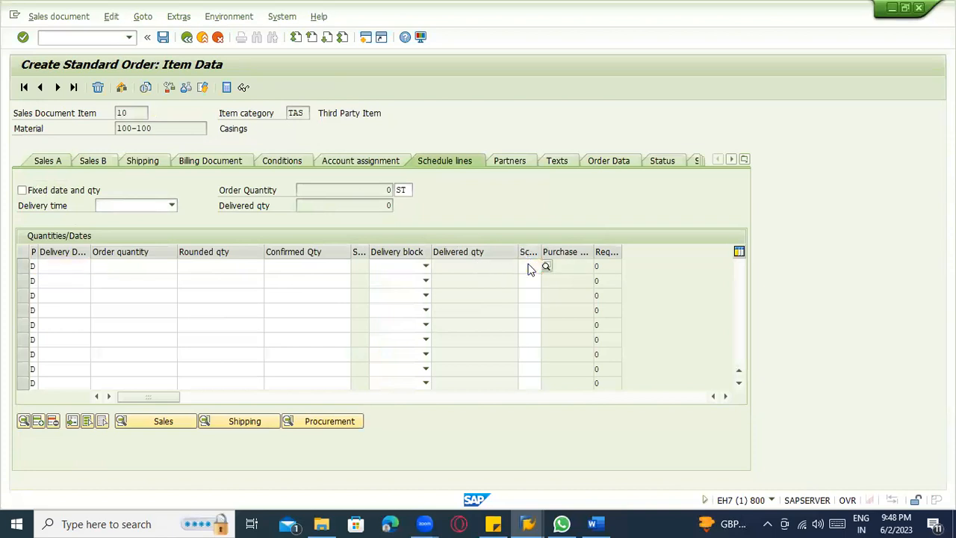
click(529, 265)
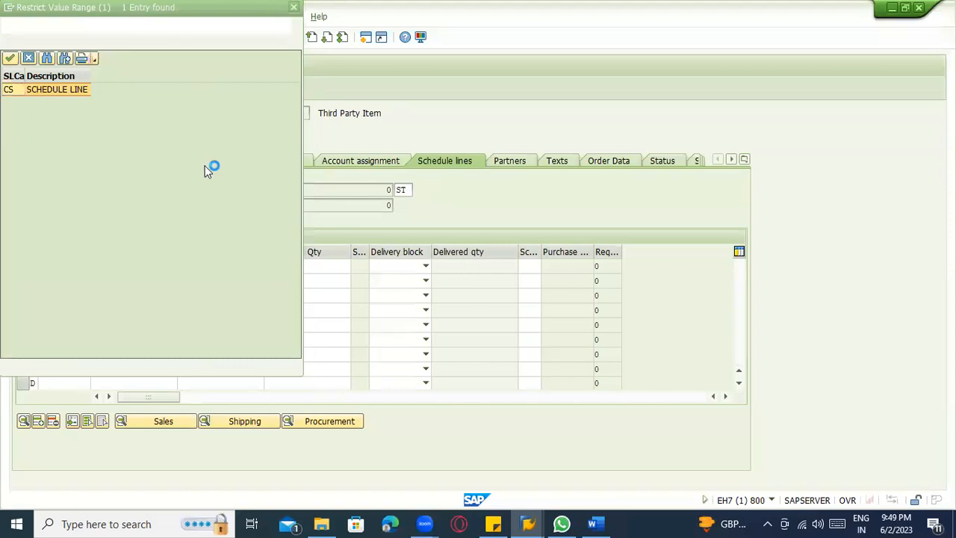
Switch to the Word notes and add the line "BANS --> TAS" below the NORM line.
click(594, 523)
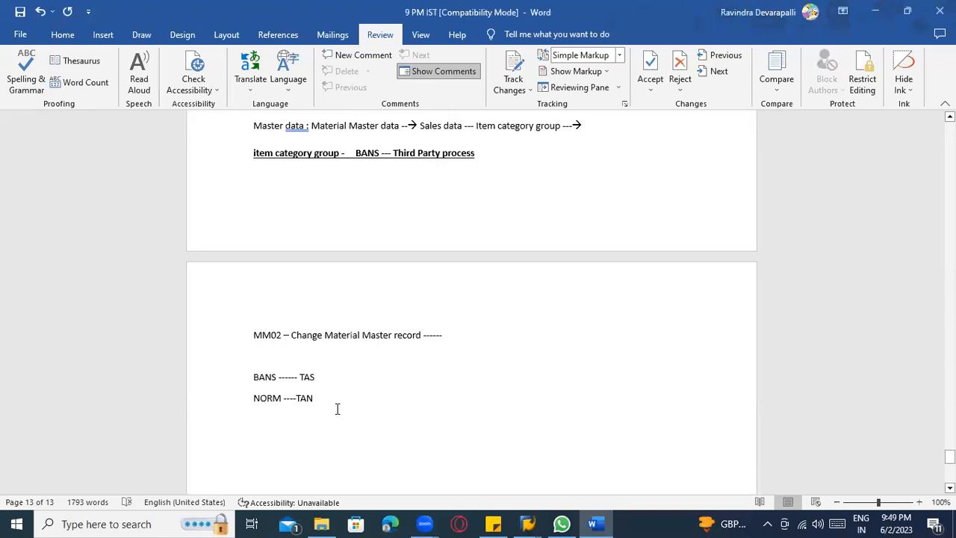
key(Return)
key(Return)
text(BANS )
text(----> TAS)
key(Return)
key(Return)
Add the note "TAS --- CS ( Scheduling Line category ) ---- PR creation" below the new BANS line.
text(TAS --- CS ( S)
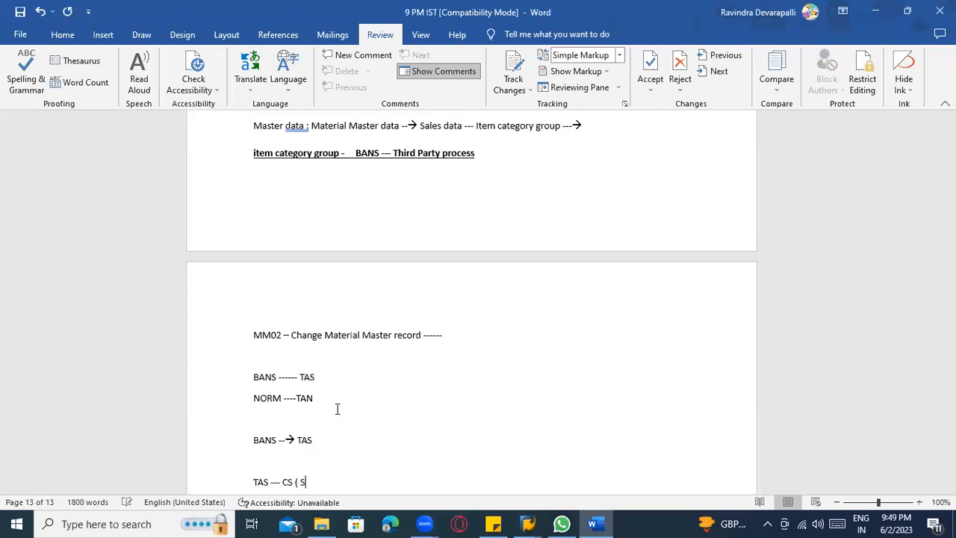
text(cheduling Line g)
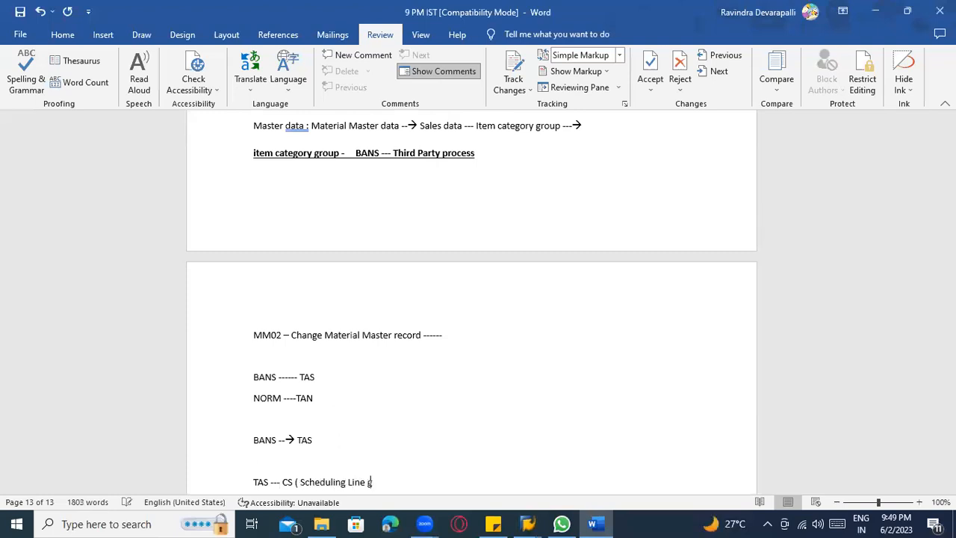
text(ategory)
scroll(284, 420, down, 2)
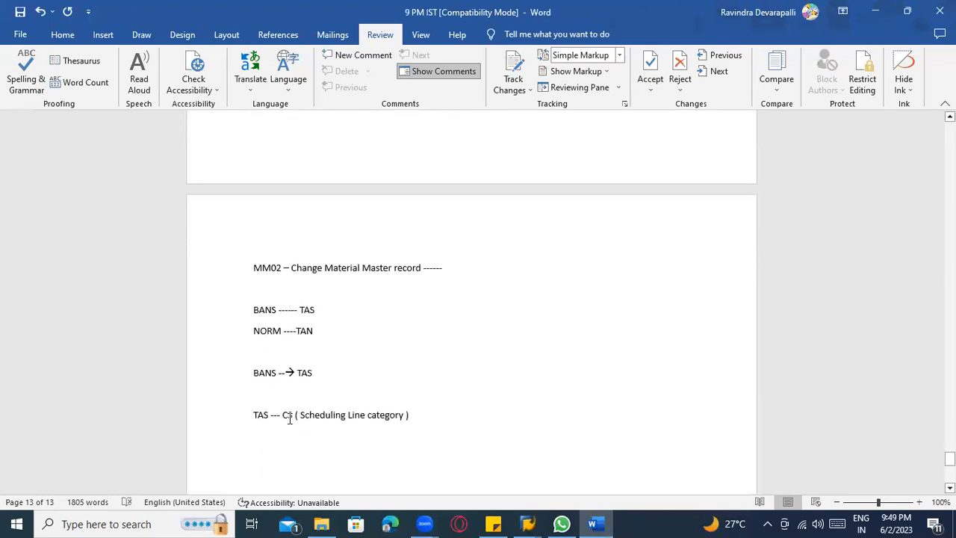
text(=-)
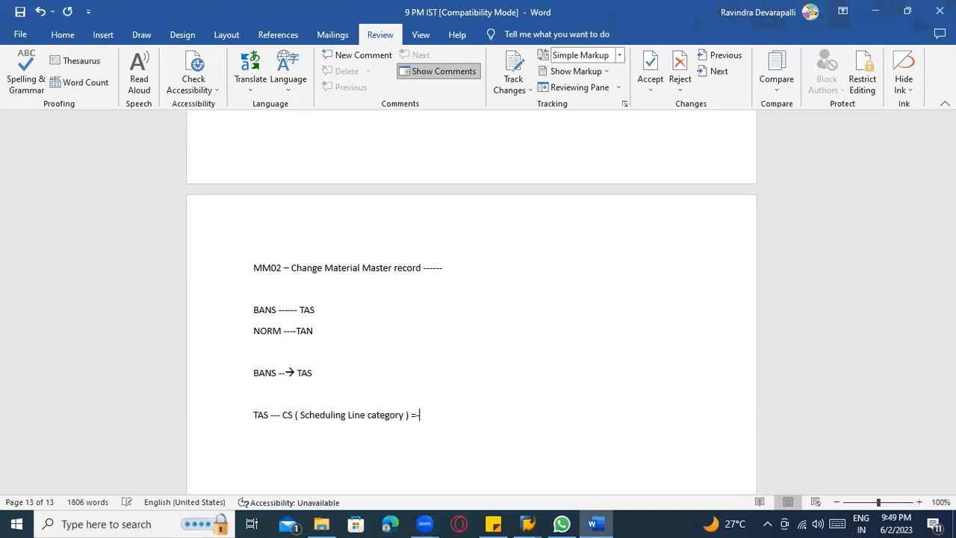
text( PR creation)
Return to SAP and close the schedule line category list without choosing an entry.
key(alt+Tab)
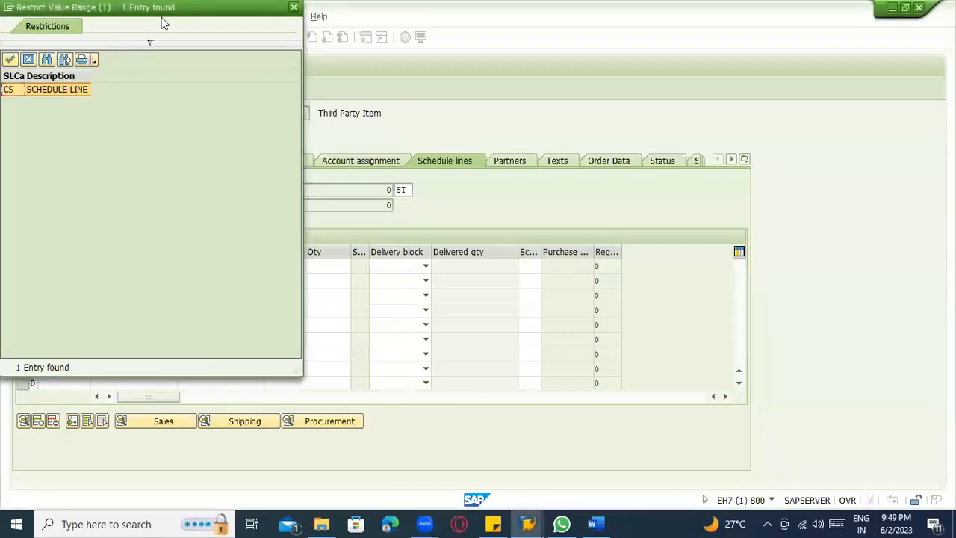
drag(192, 10, 347, 142)
click(359, 147)
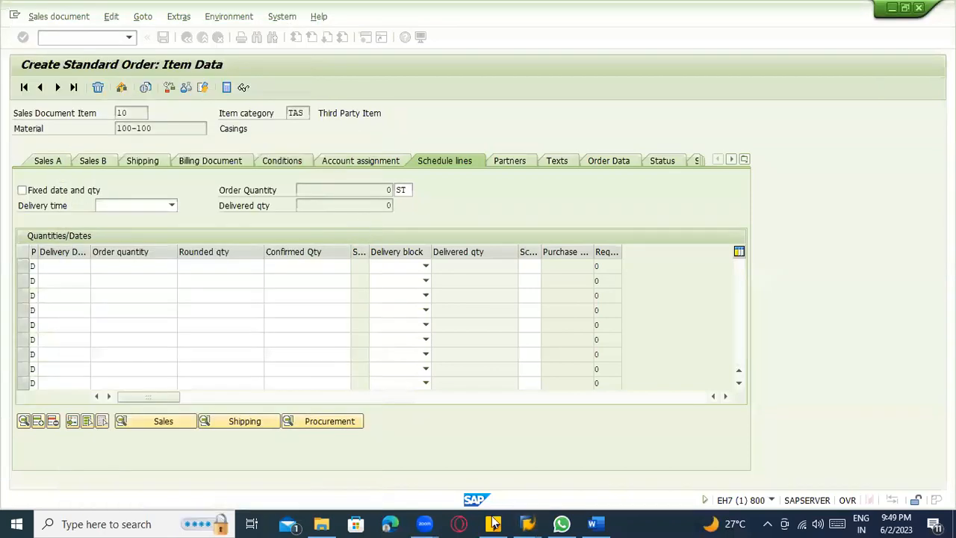
Switch to the Word notes and append "---> CN" to the "NORM ----TAN" line.
key(alt+Tab)
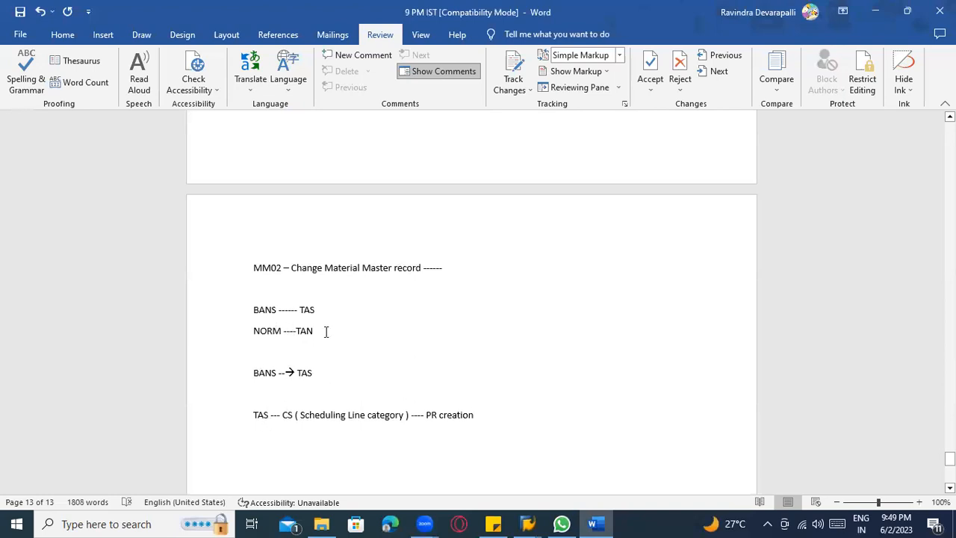
text(-----)
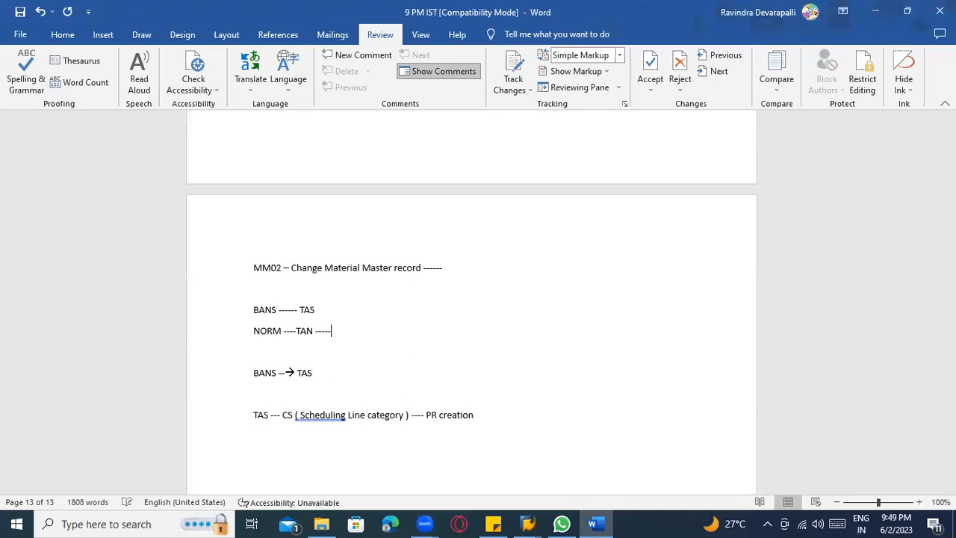
text(> CN)
Delete the whole NORM line from the Word notes.
drag(354, 335, 265, 337)
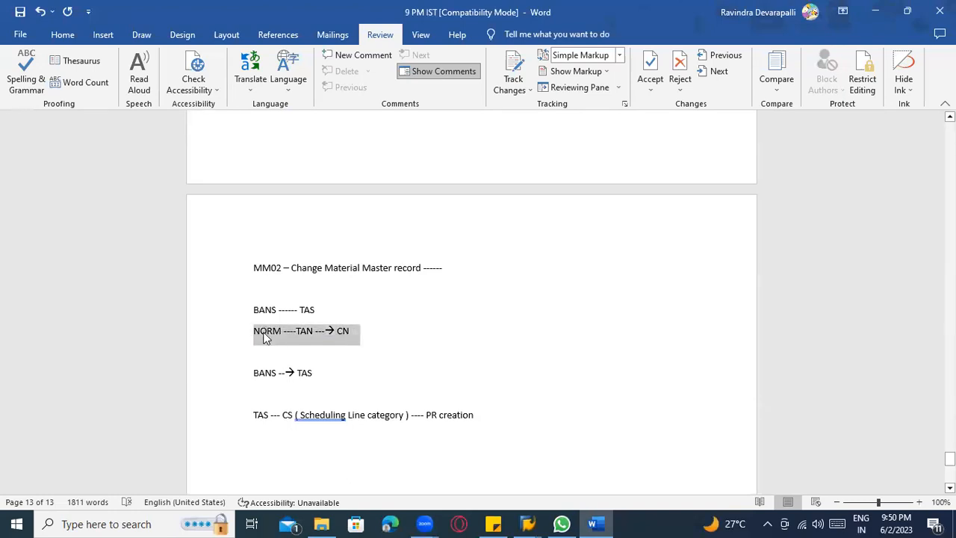
key(BackSpace)
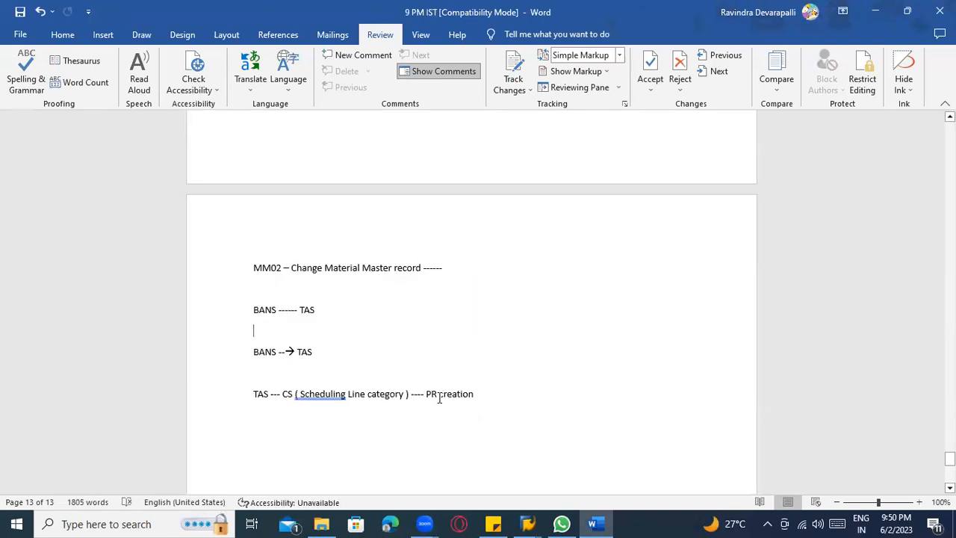
click(288, 394)
Return to the SAP order overview and enter an order quantity of 10 for the 100-100 item.
key(alt+Tab)
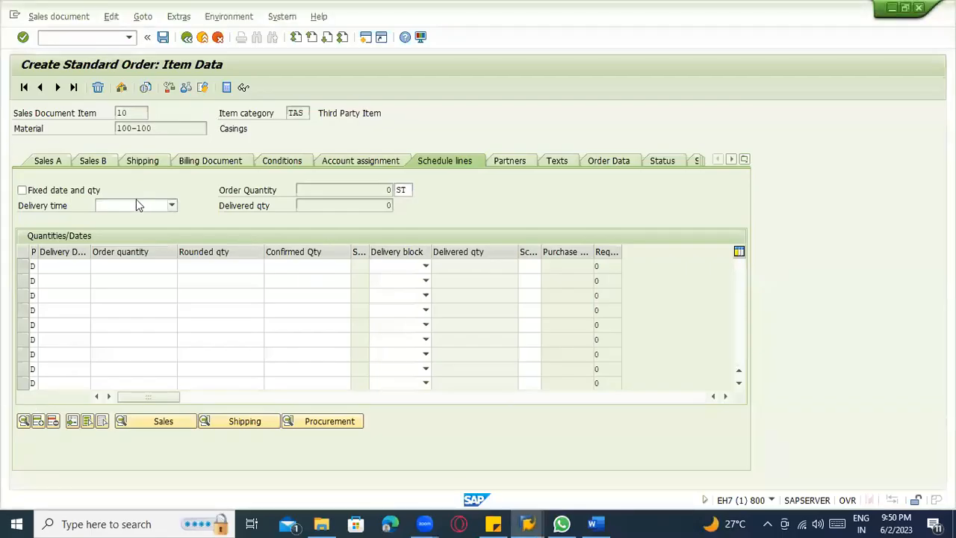
click(186, 37)
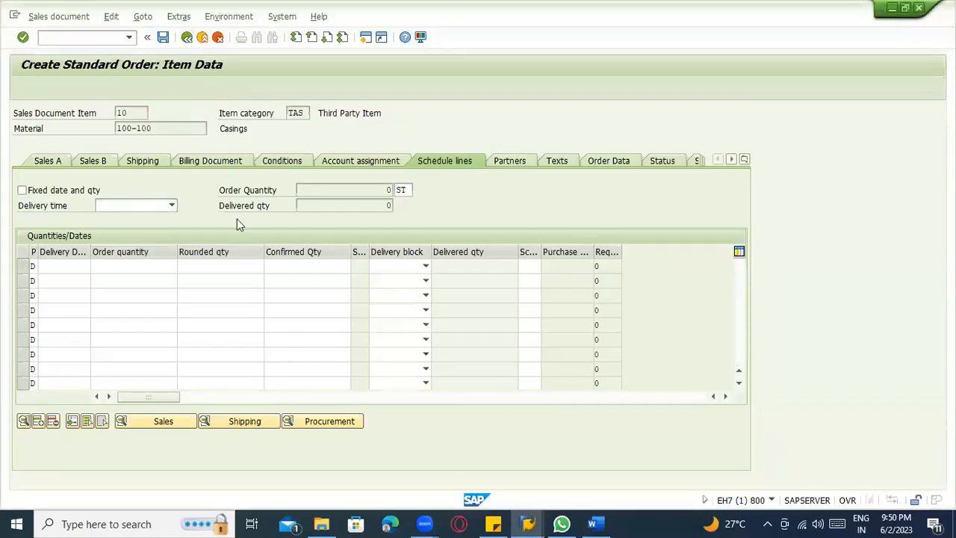
click(187, 389)
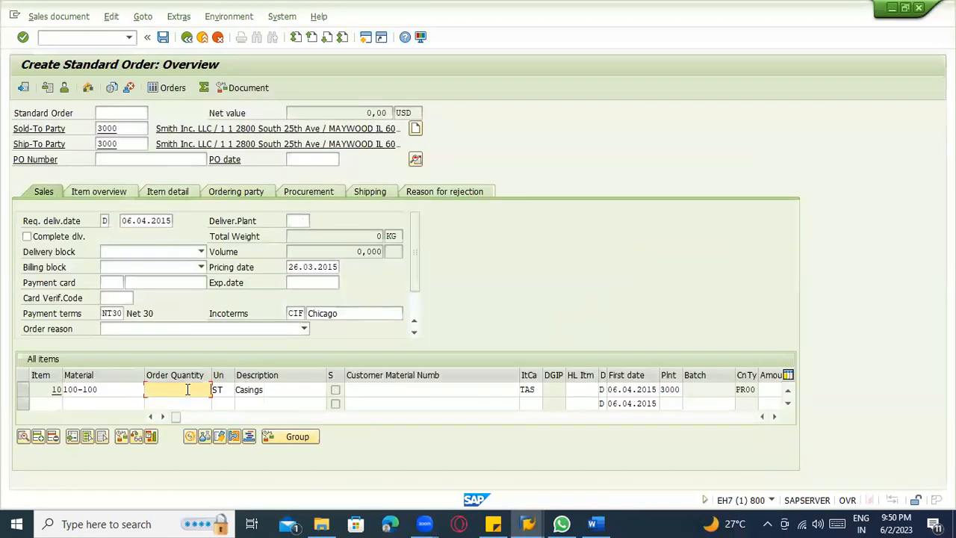
key(Return)
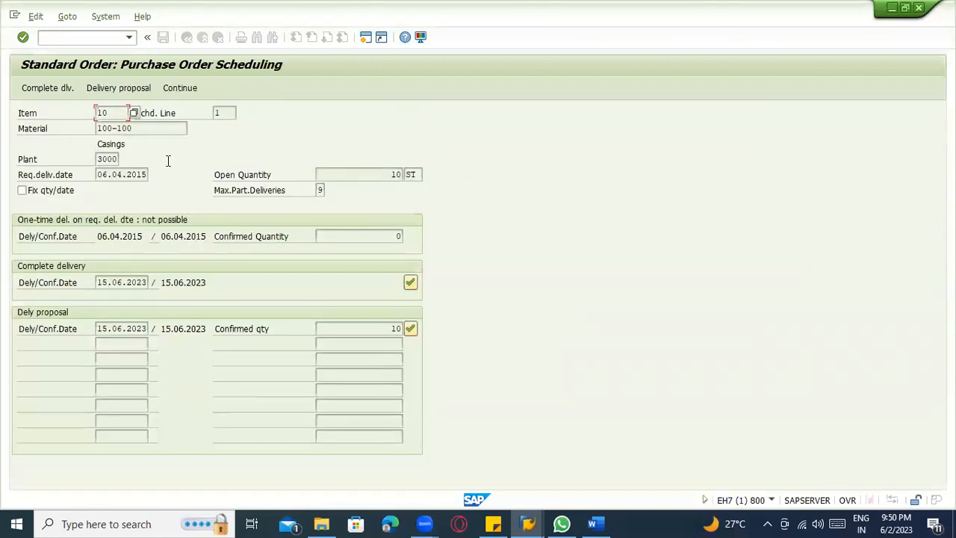
Compare the requested delivery date with the complete delivery and delivery proposal dates on the purchase order scheduling screen.
click(135, 131)
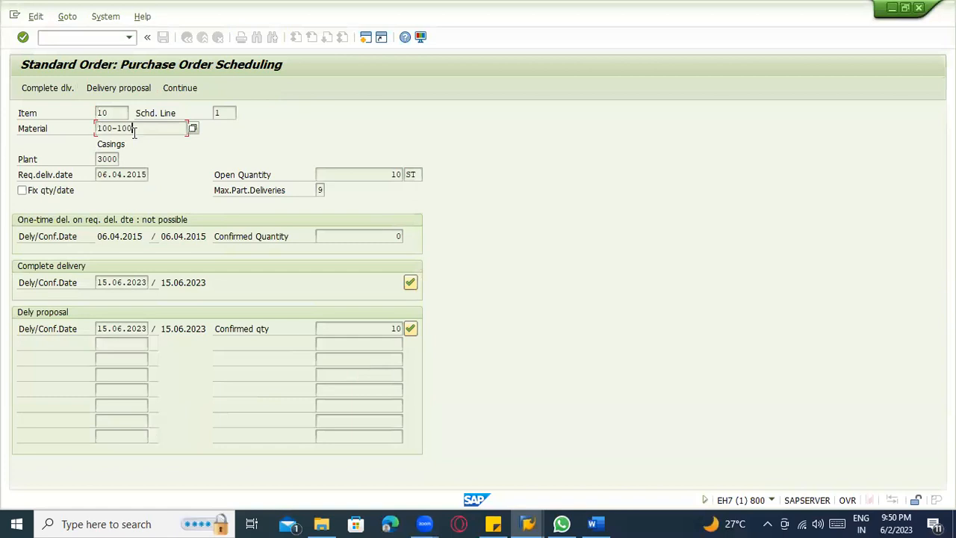
click(108, 176)
drag(98, 176, 148, 176)
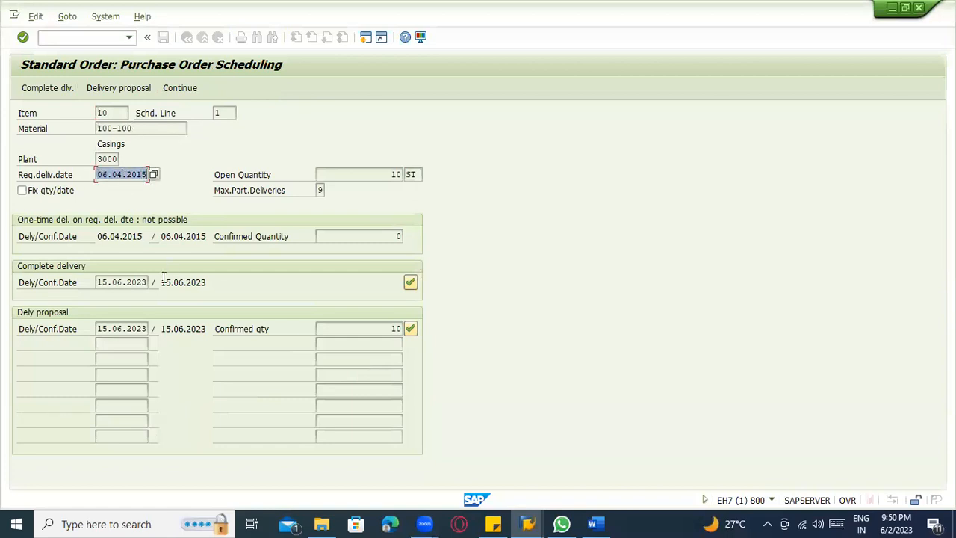
key(Return)
key(Return)
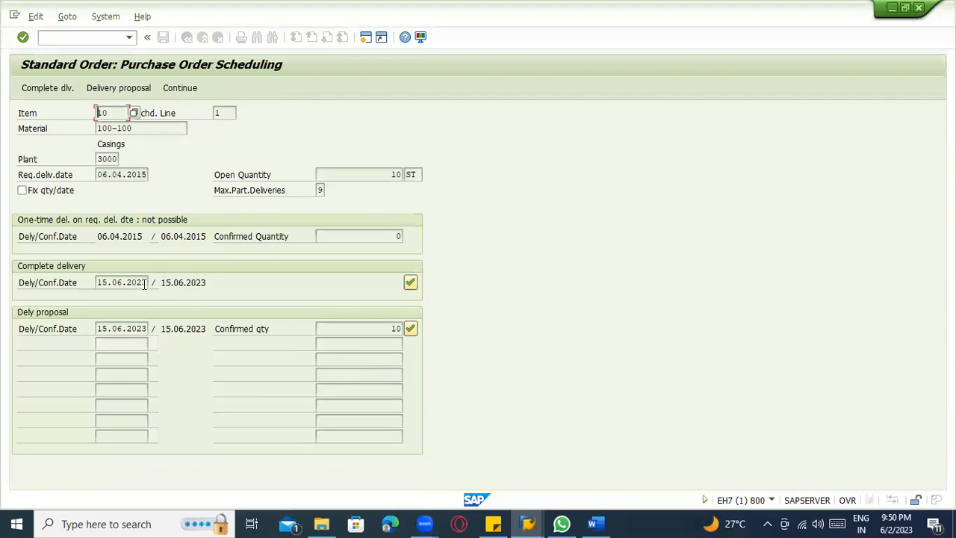
click(98, 282)
drag(98, 282, 148, 283)
click(148, 282)
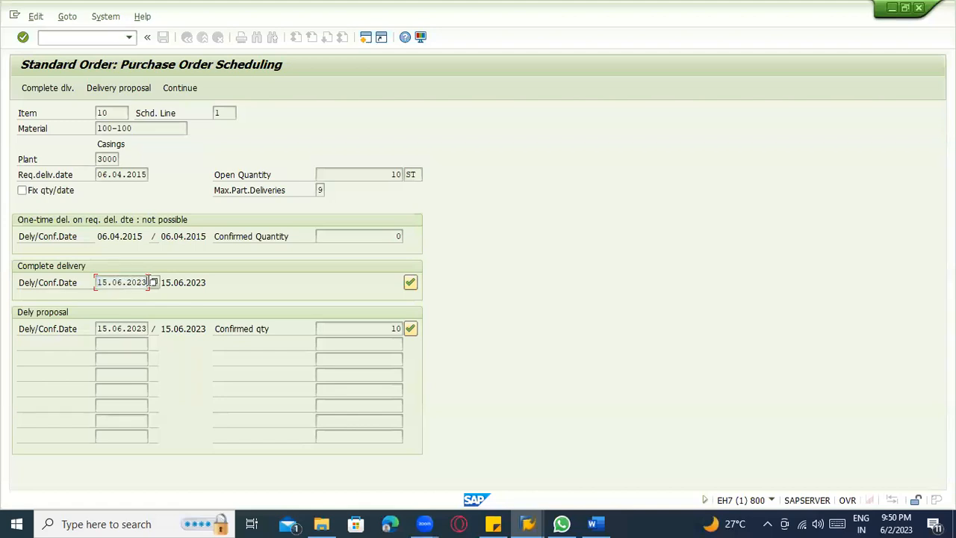
drag(100, 174, 156, 174)
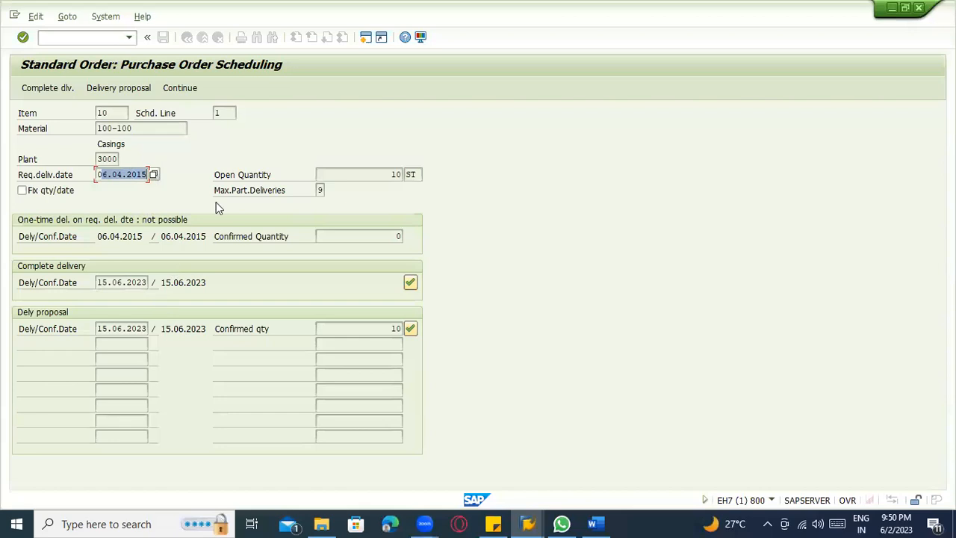
click(221, 144)
click(98, 176)
drag(97, 174, 151, 173)
click(126, 326)
click(112, 282)
drag(97, 282, 155, 282)
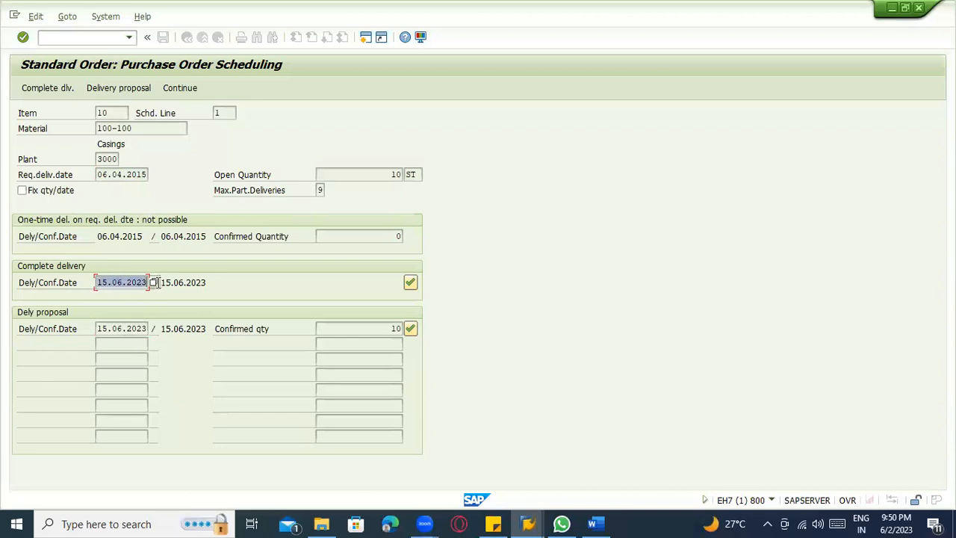
Accept the delivery proposal dated 15.06.2023 and acknowledge the credit limit message.
click(127, 328)
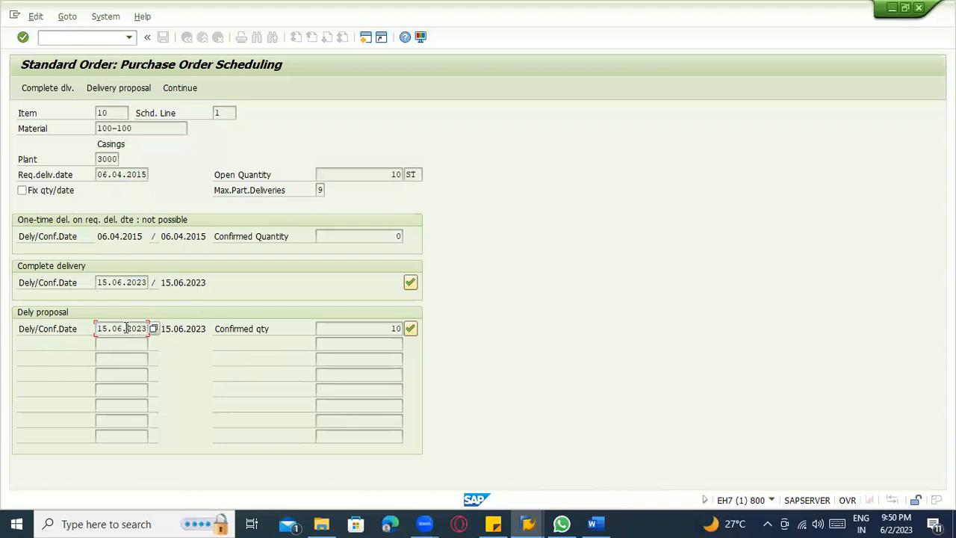
click(410, 328)
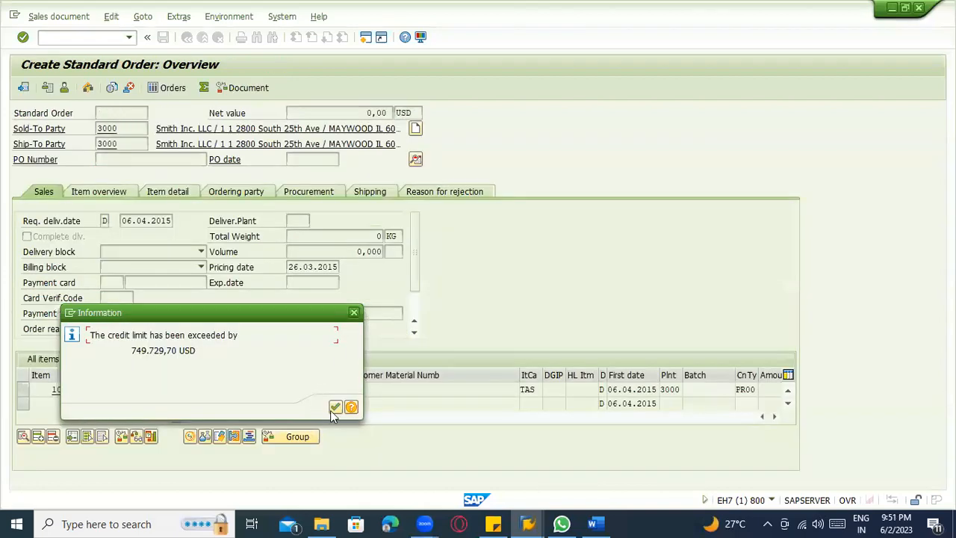
click(336, 407)
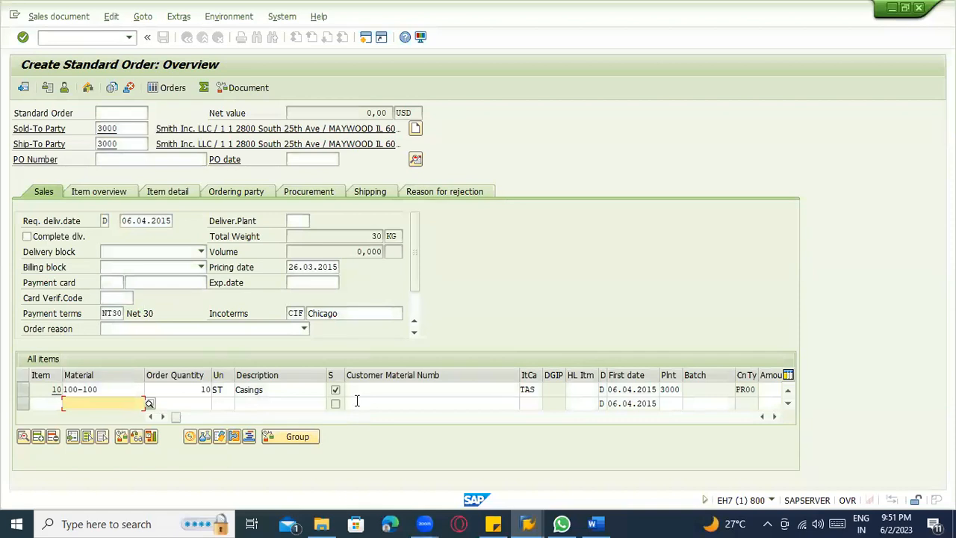
Open the item's schedule lines and check the schedule line category and purchase requisition fields of the 15.06.2023 line.
click(485, 389)
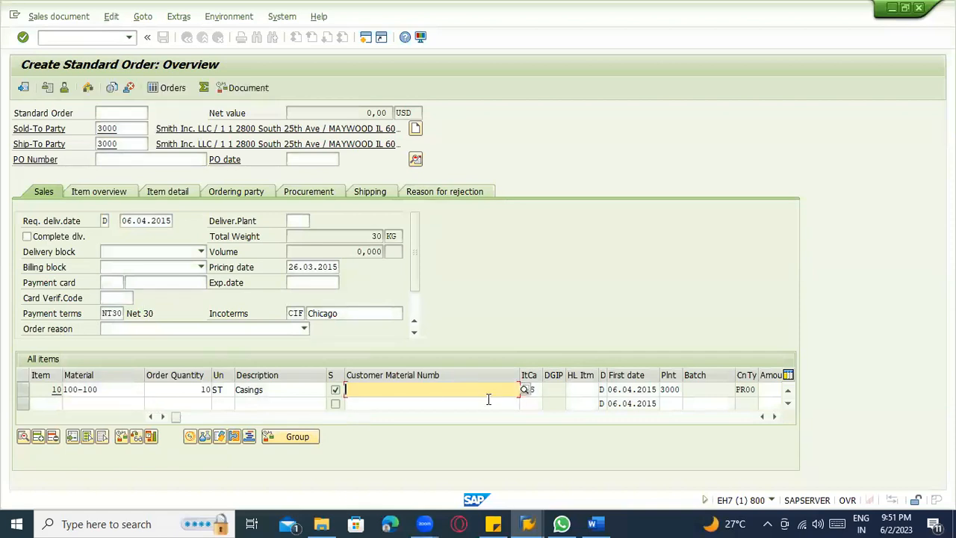
click(194, 389)
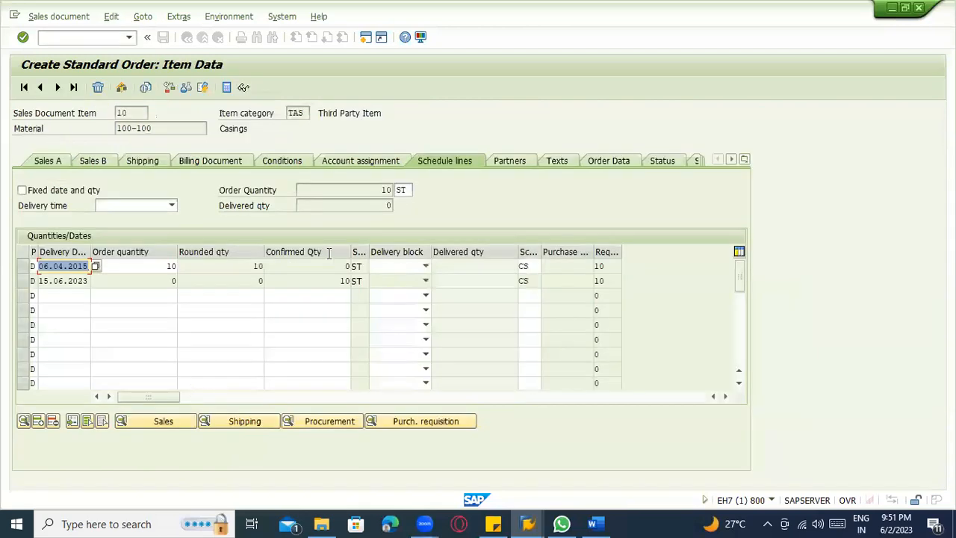
click(75, 267)
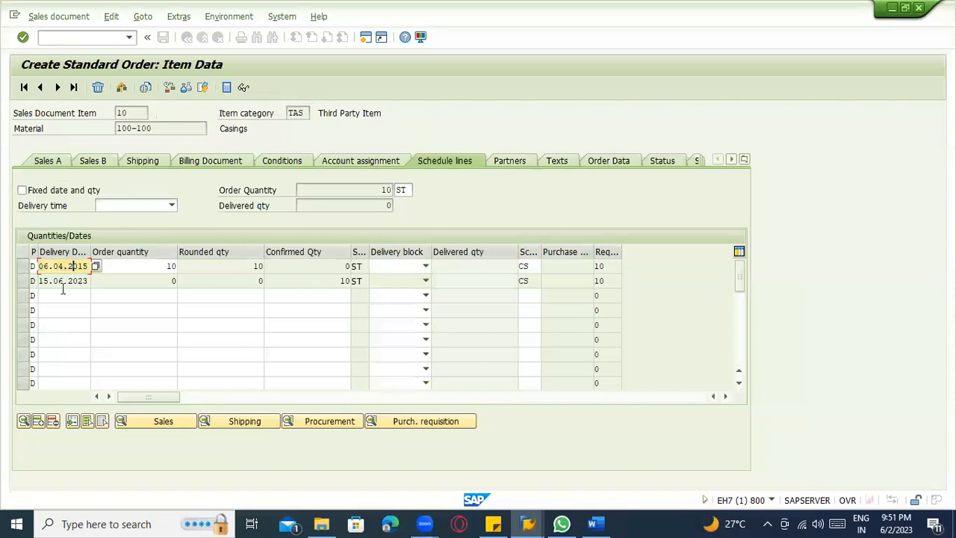
click(24, 284)
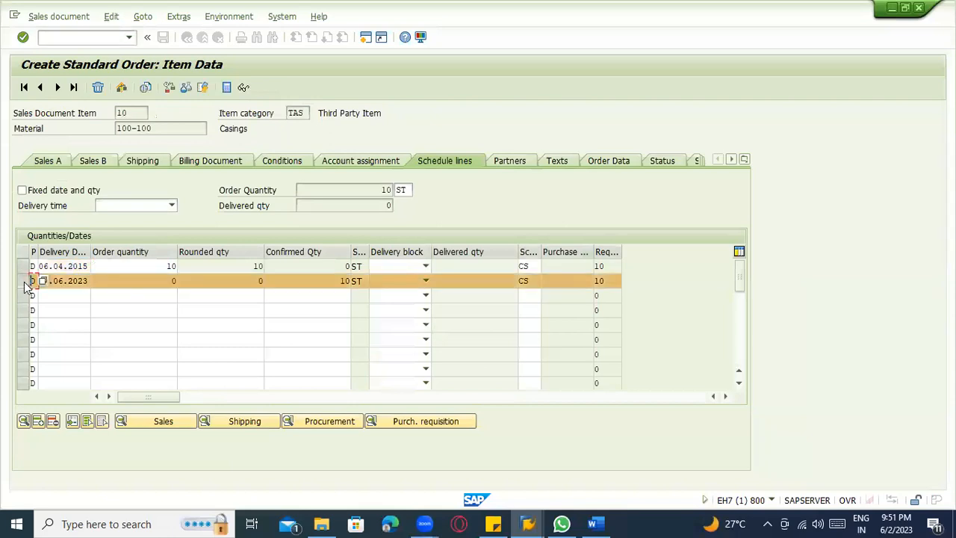
click(534, 284)
click(567, 280)
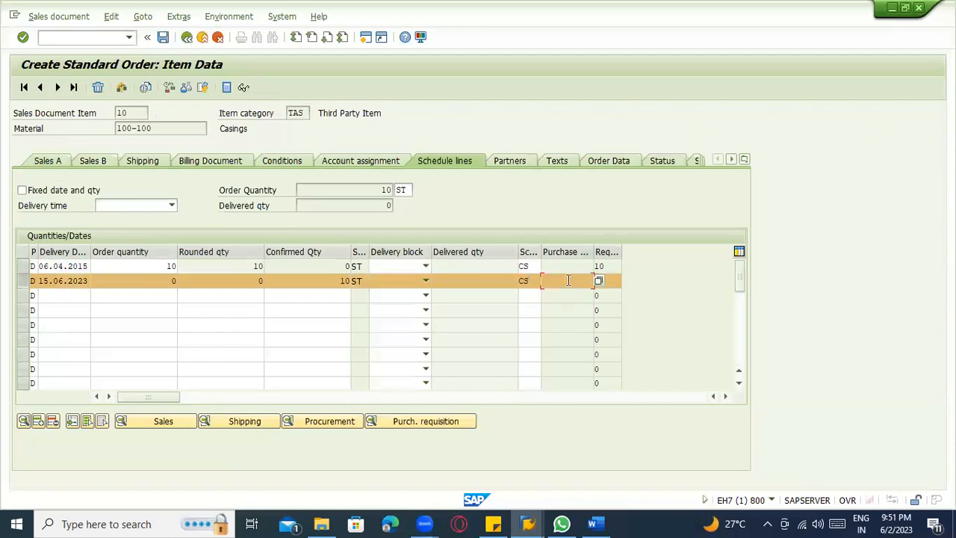
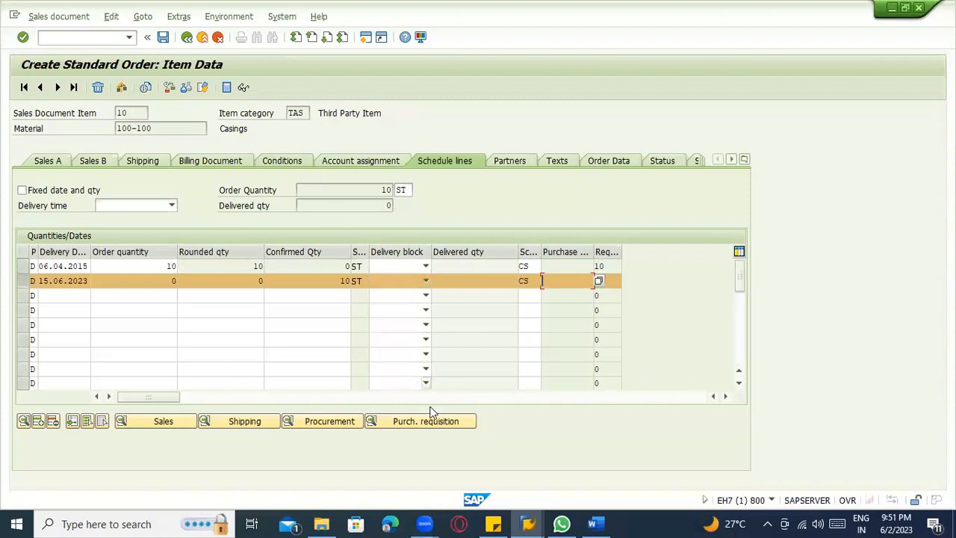
Return to the order overview and set the pricing date to 02.06.2023 using the calendar.
click(185, 40)
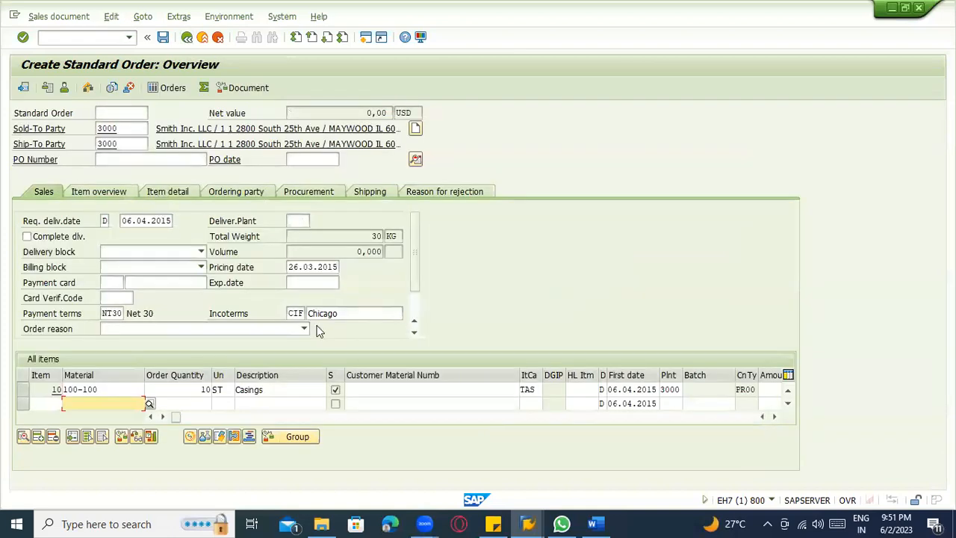
click(331, 273)
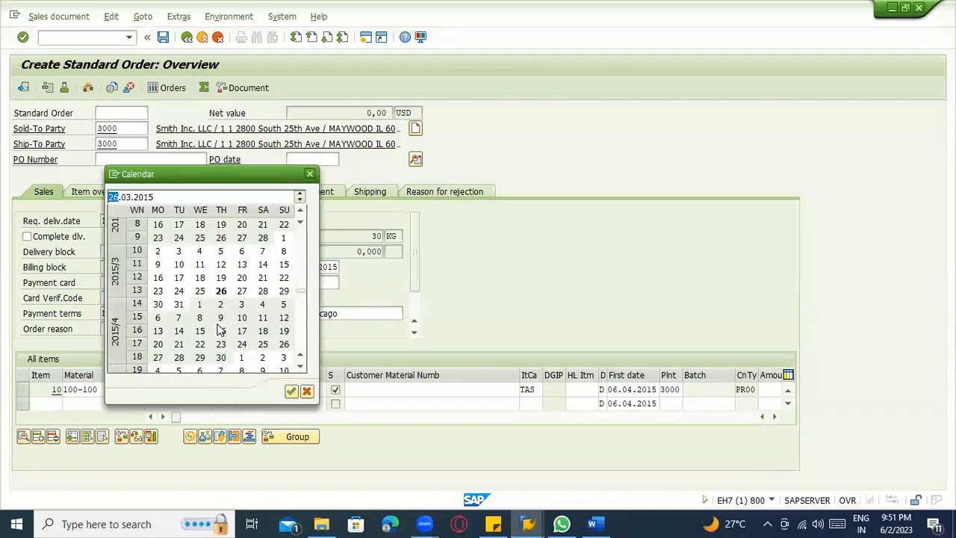
double_click(151, 198)
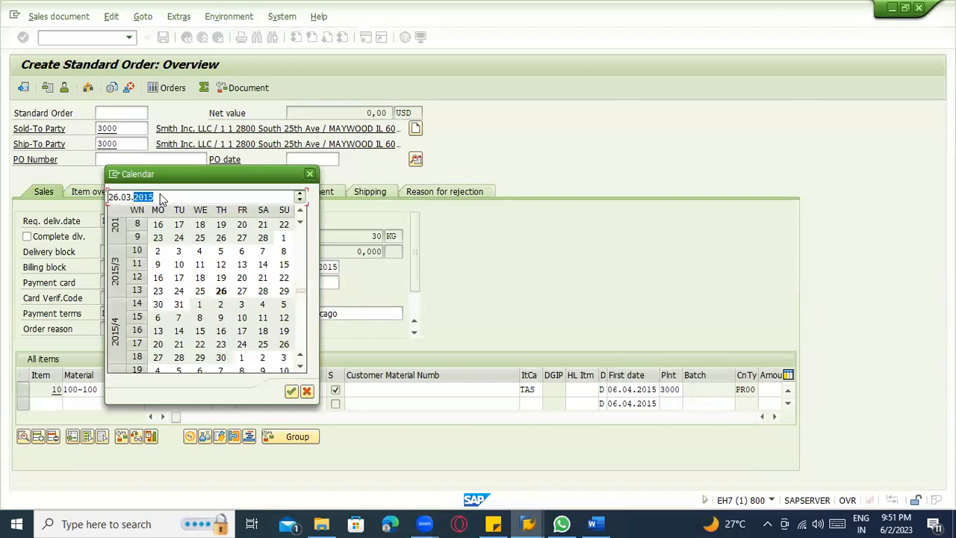
text(2023)
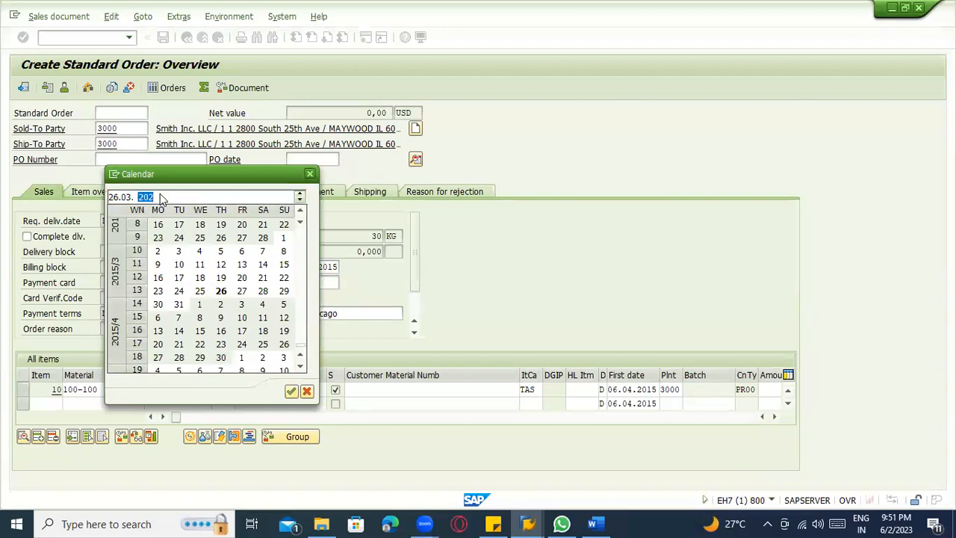
key(Return)
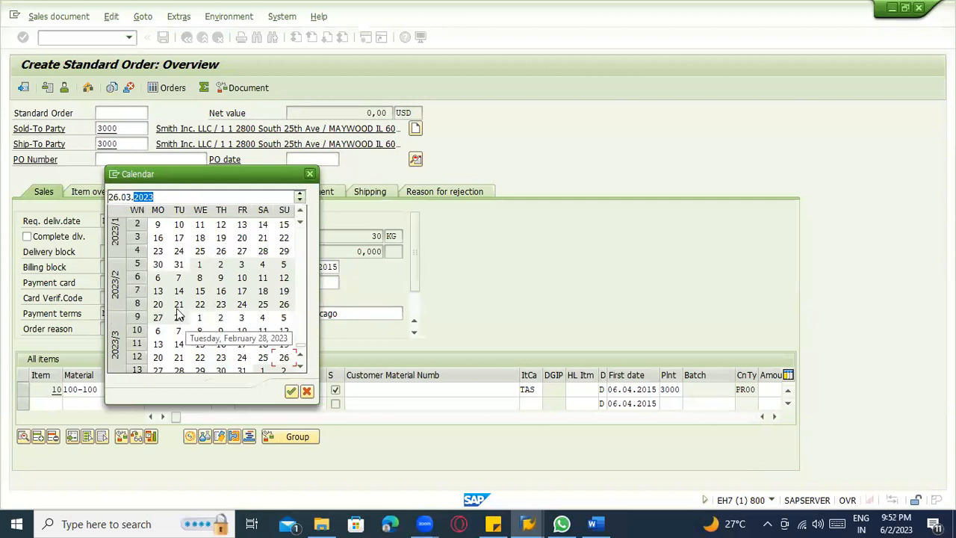
double_click(126, 196)
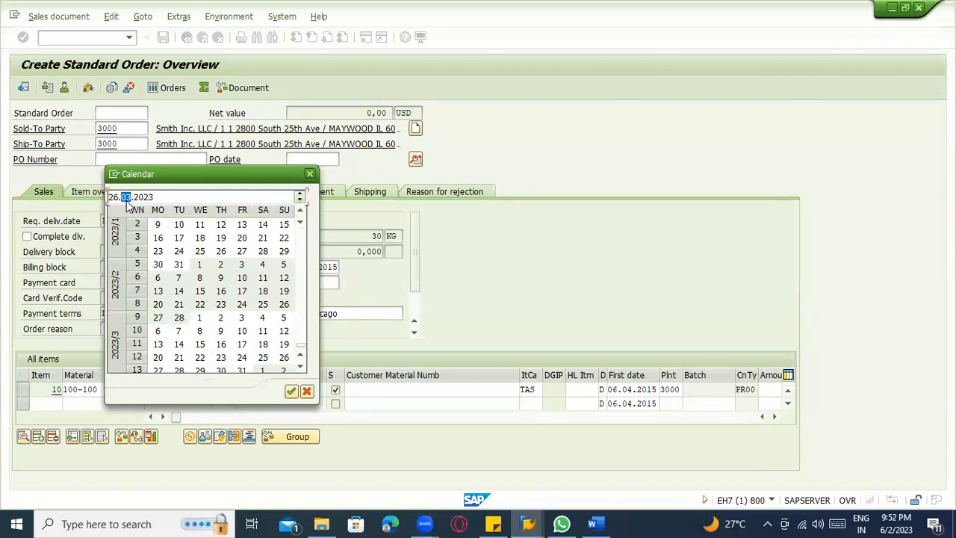
text(0)
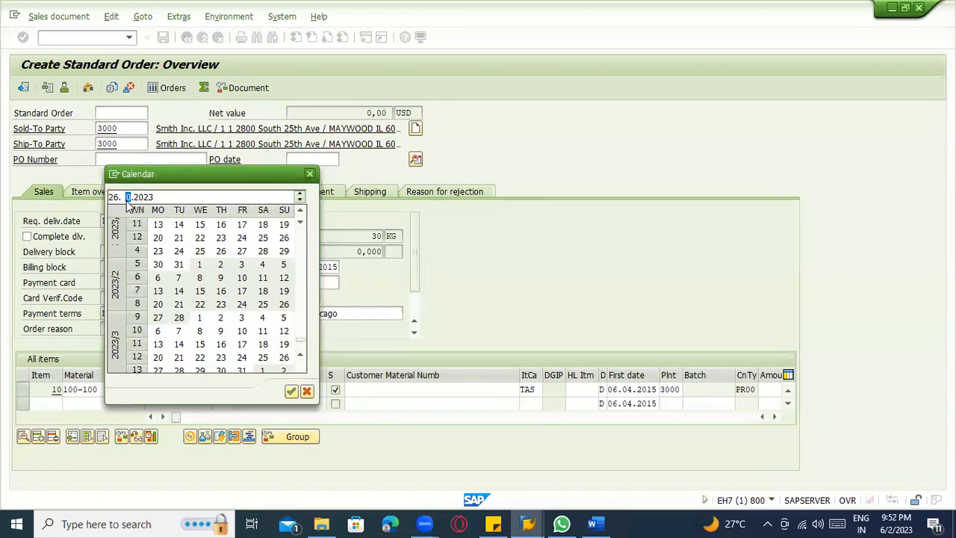
text(5)
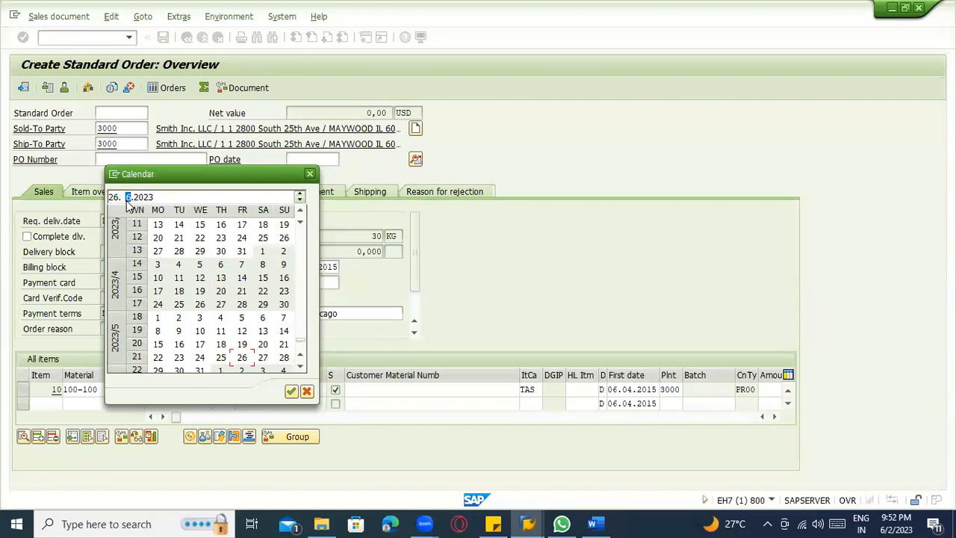
click(124, 197)
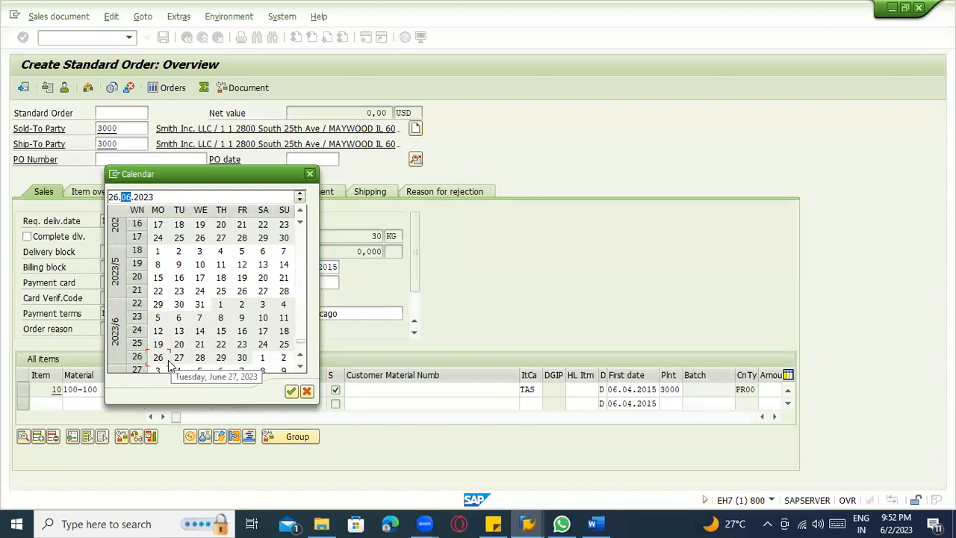
double_click(234, 304)
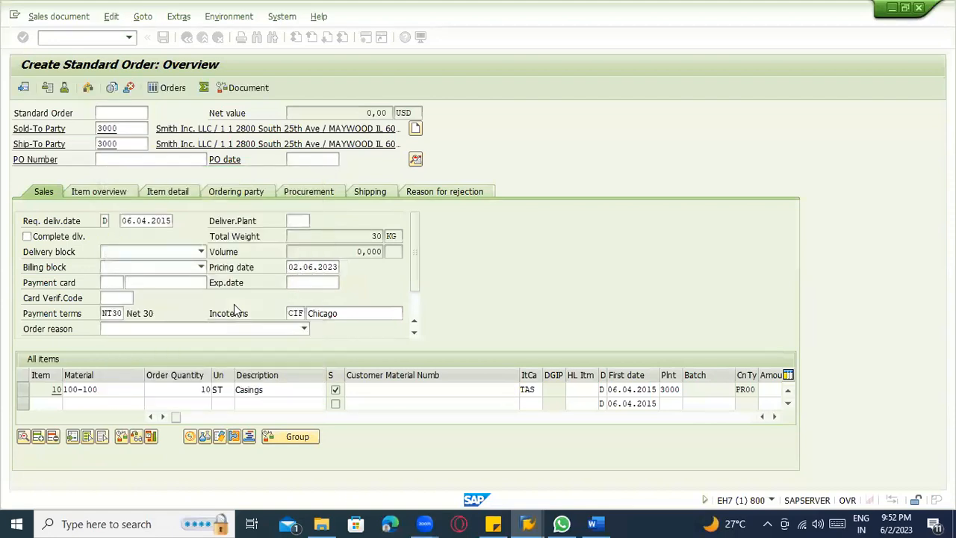
Set the requested delivery date in the order header to 16.06.2023 and acknowledge the resulting messages.
click(157, 220)
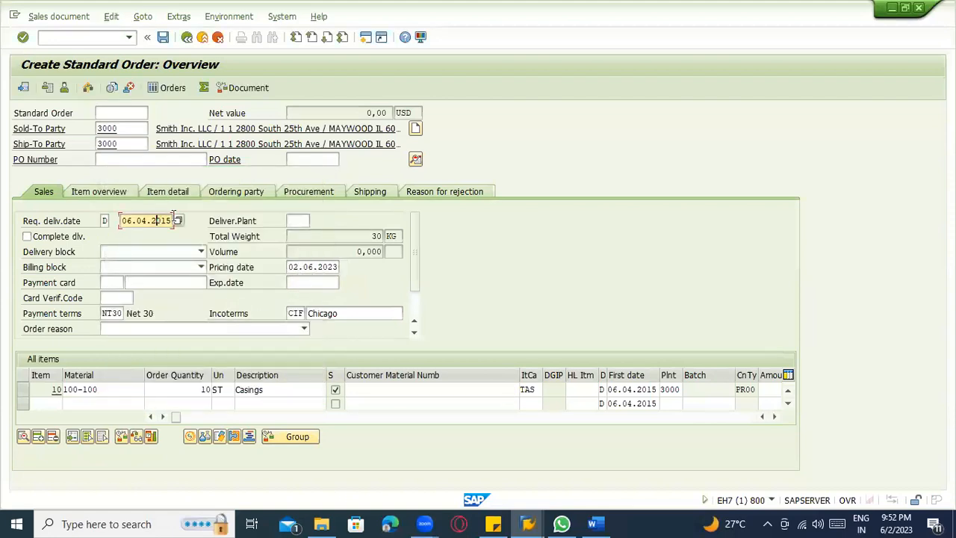
click(178, 220)
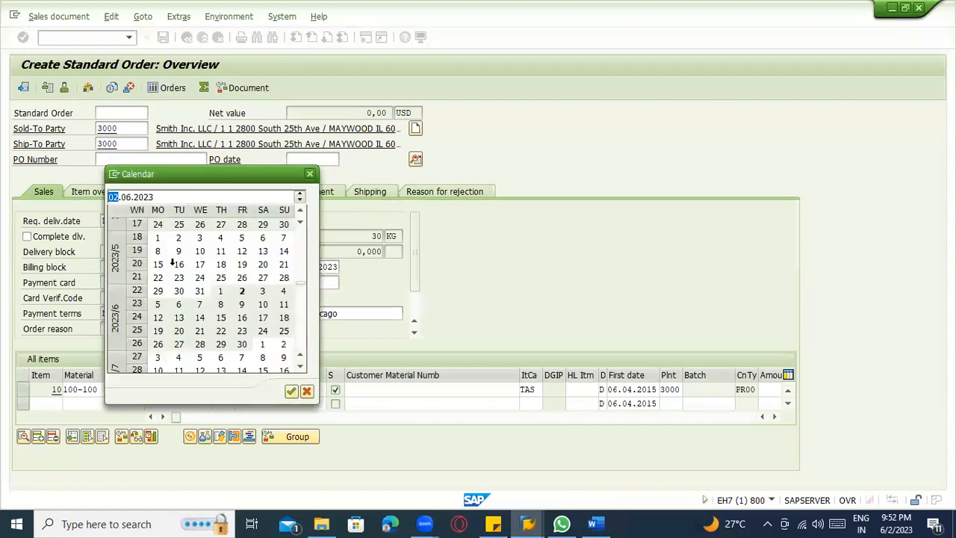
double_click(241, 317)
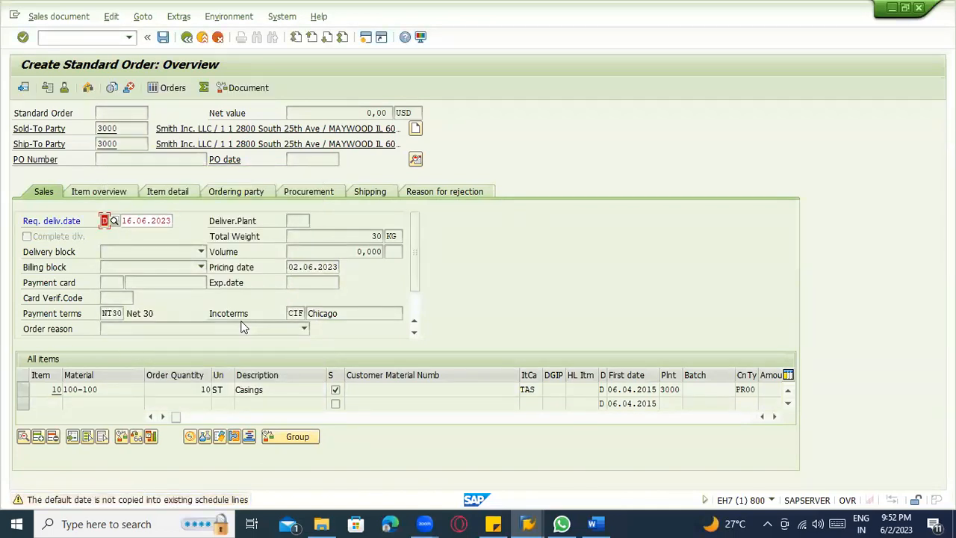
key(Return)
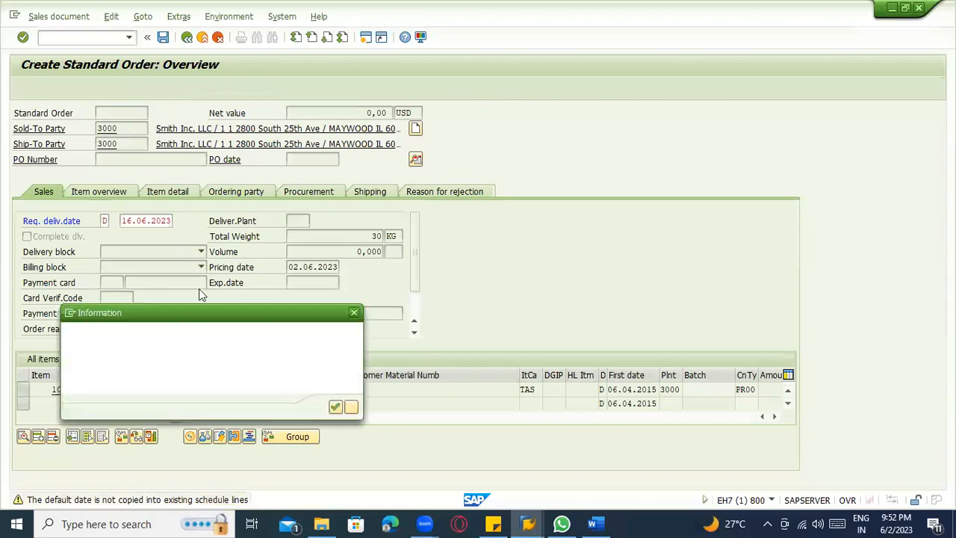
click(335, 408)
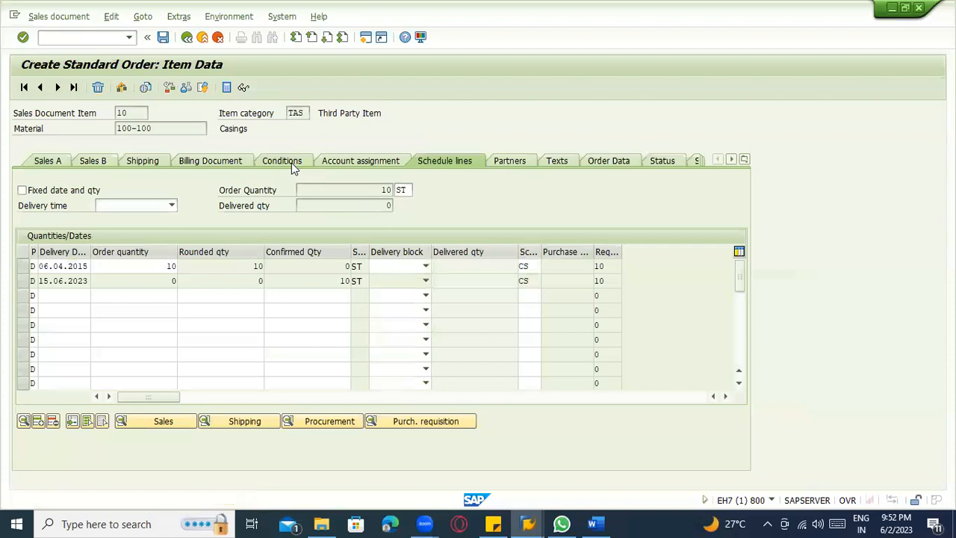
In item 10's pricing conditions, enter 10 USD as the EDI1 customer expected price and acknowledge the credit limit message.
click(294, 166)
click(218, 296)
click(215, 279)
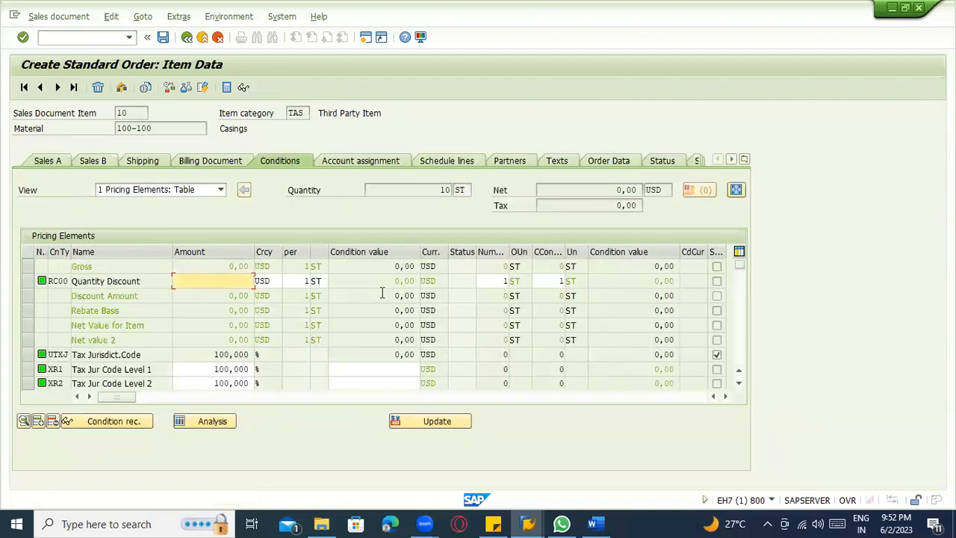
scroll(75, 374, down, 2)
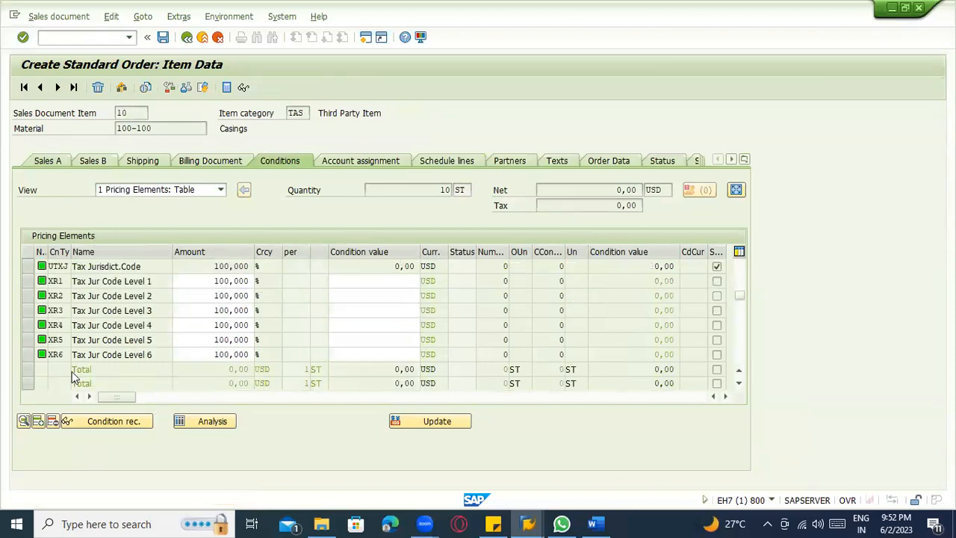
scroll(67, 397, down, 2)
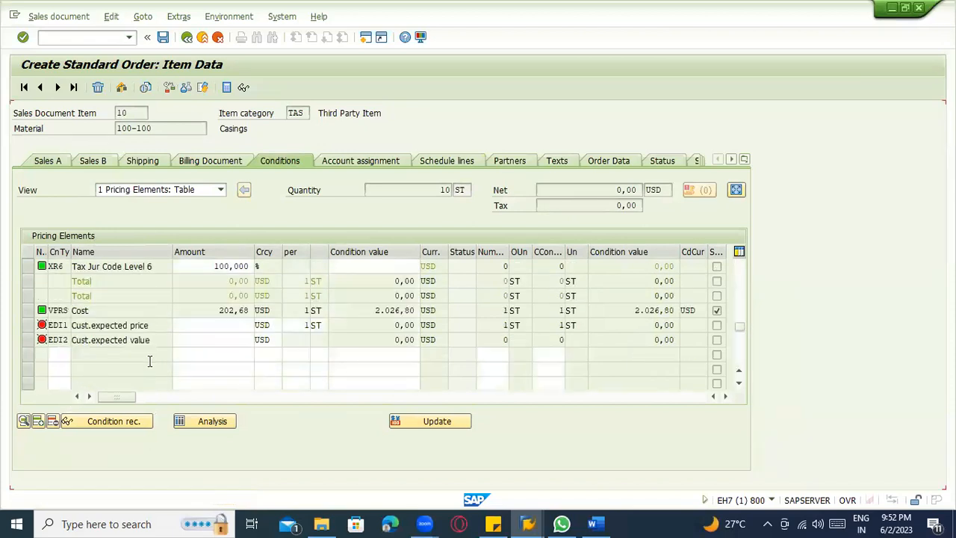
scroll(265, 333, down, 1)
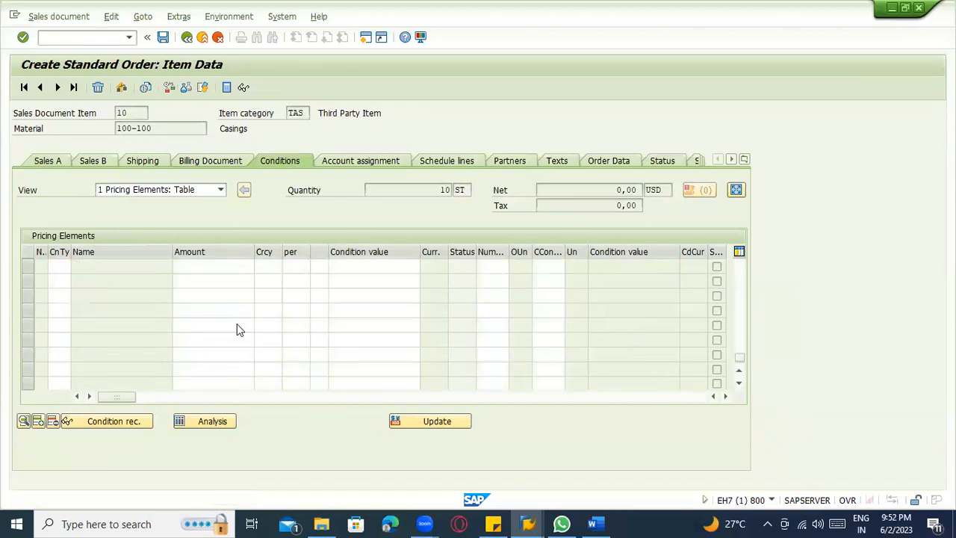
click(210, 281)
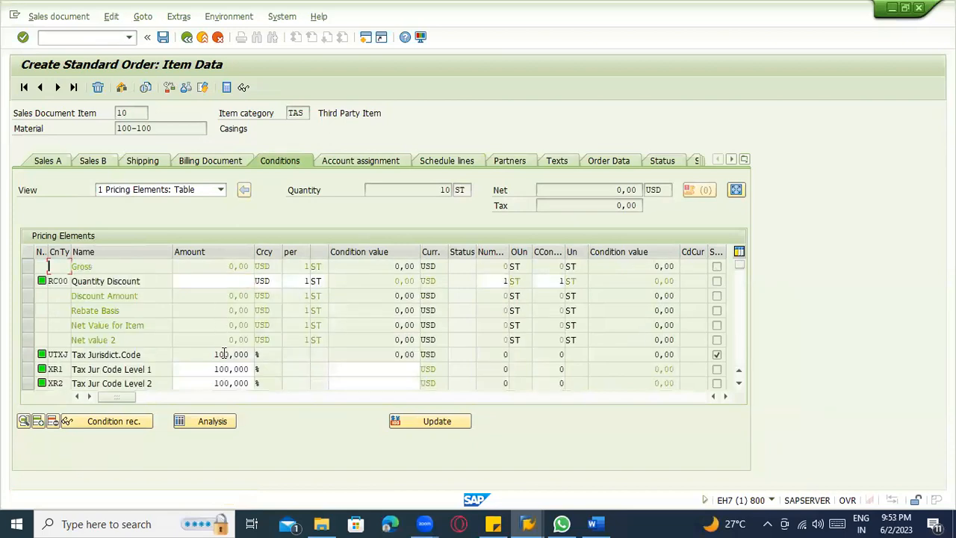
scroll(221, 356, down, 1)
scroll(222, 363, down, 1)
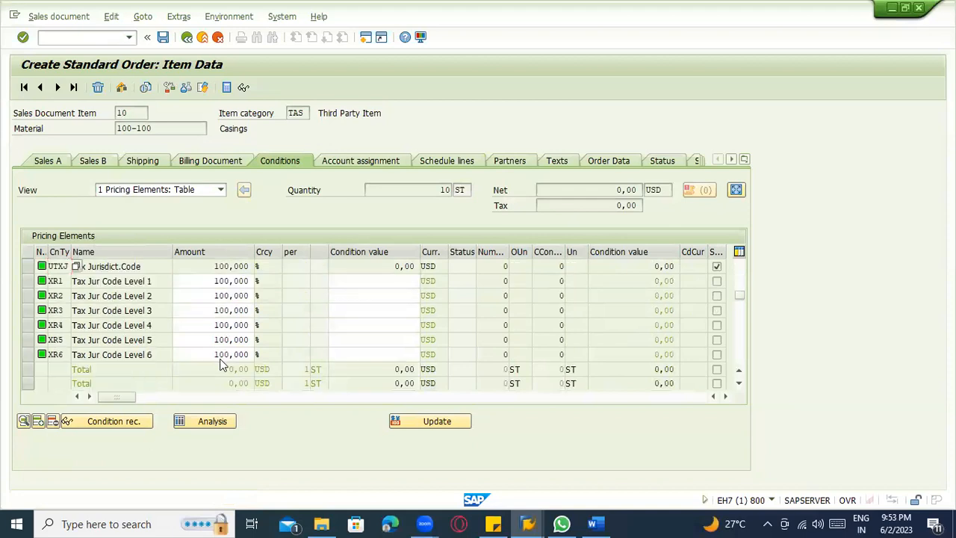
scroll(214, 356, down, 1)
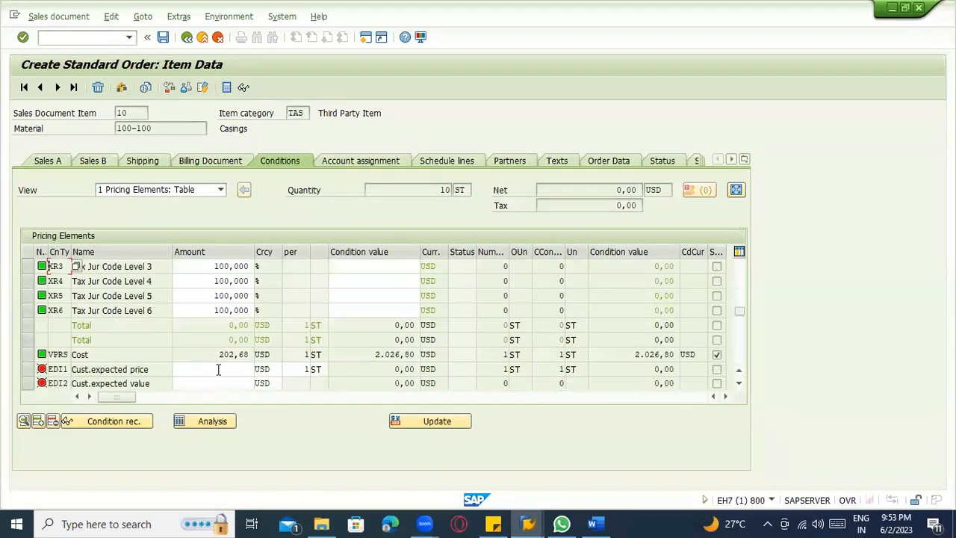
text(0)
key(Return)
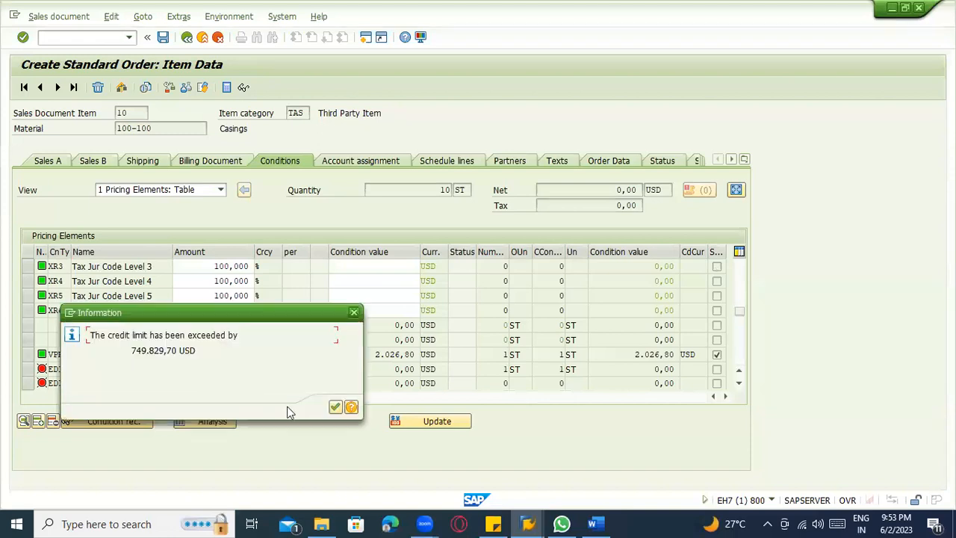
click(335, 407)
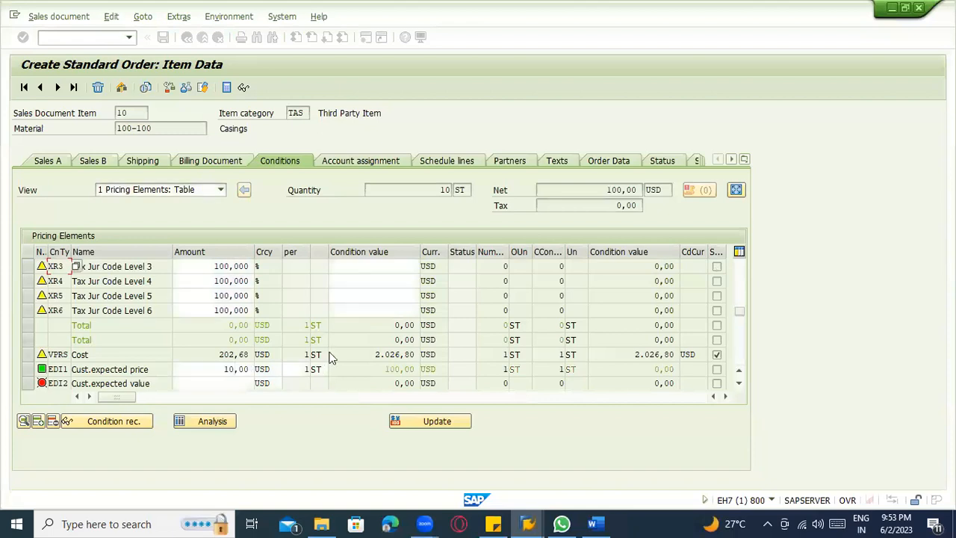
Return from the item conditions to the order overview and check the document with the incompletion log.
scroll(156, 362, down, 1)
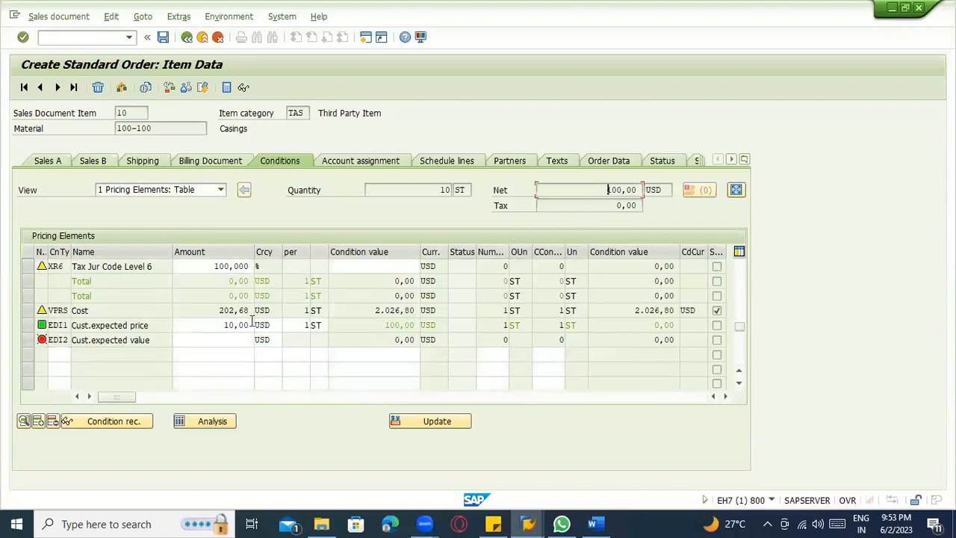
click(200, 339)
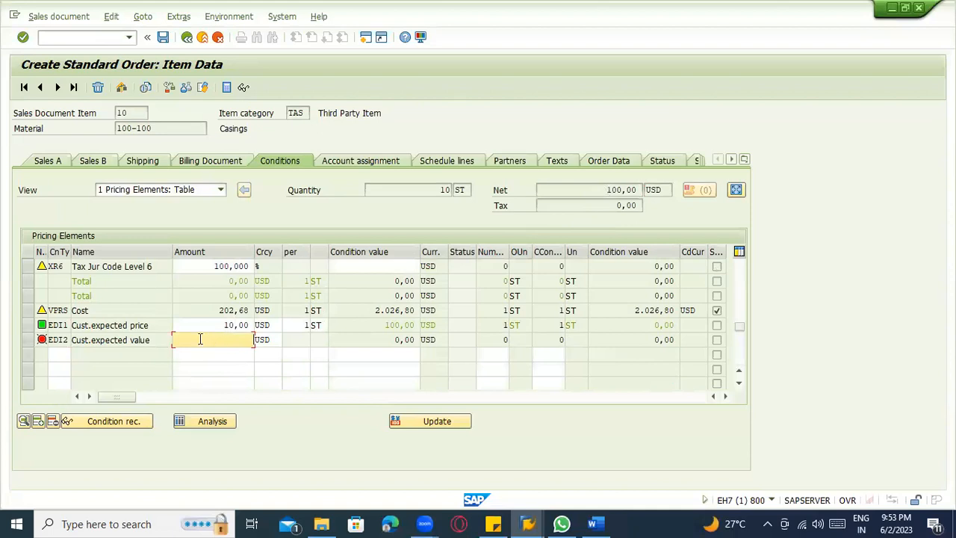
click(187, 38)
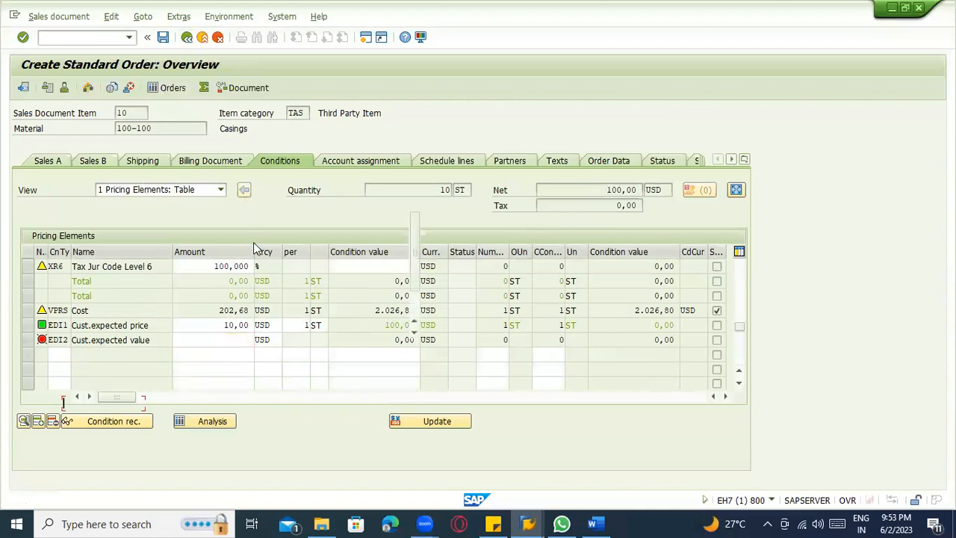
click(110, 18)
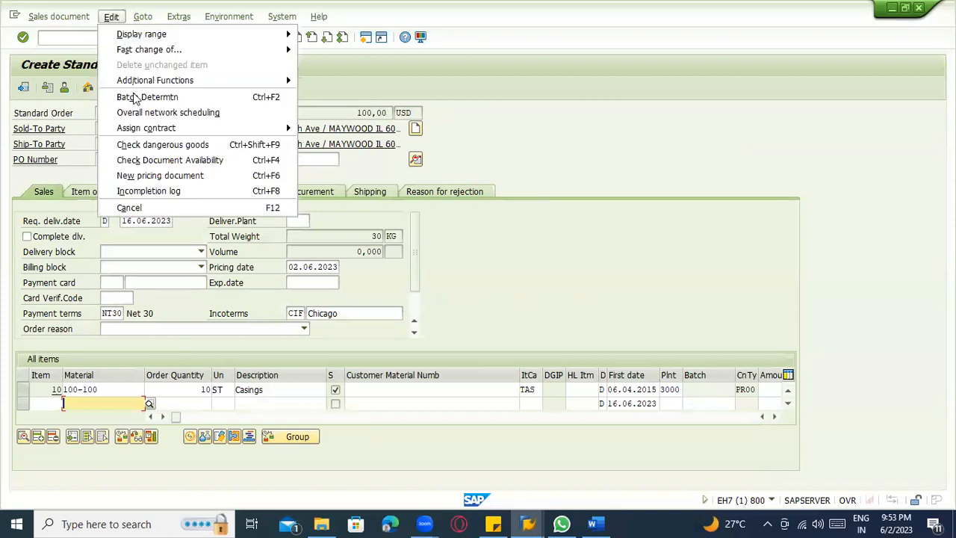
click(158, 195)
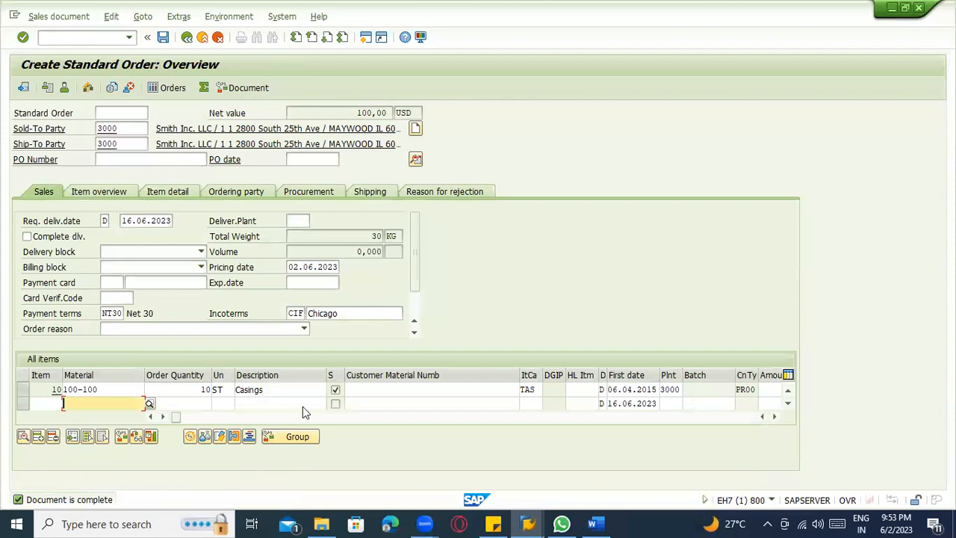
Try to save the standard order, closing the credit limit message help before saving again.
click(164, 38)
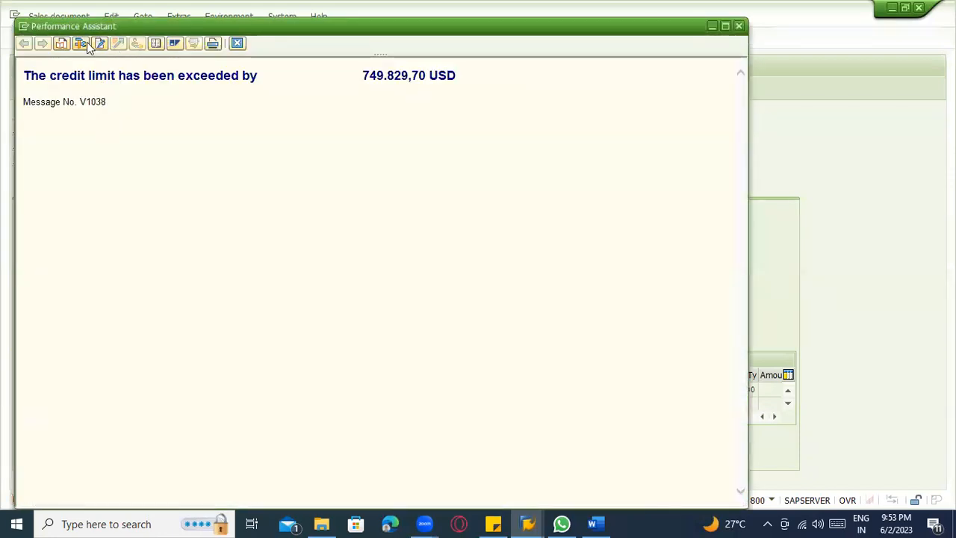
click(237, 43)
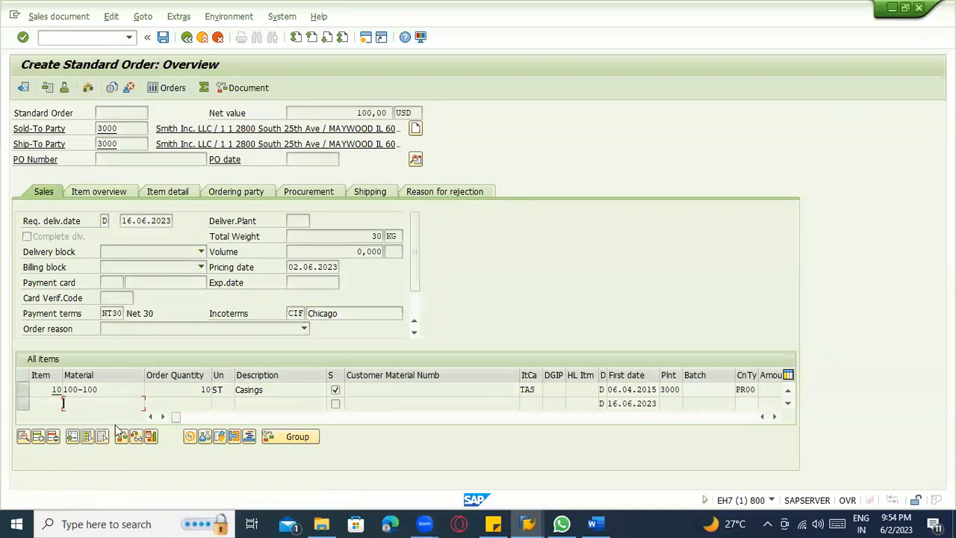
click(165, 39)
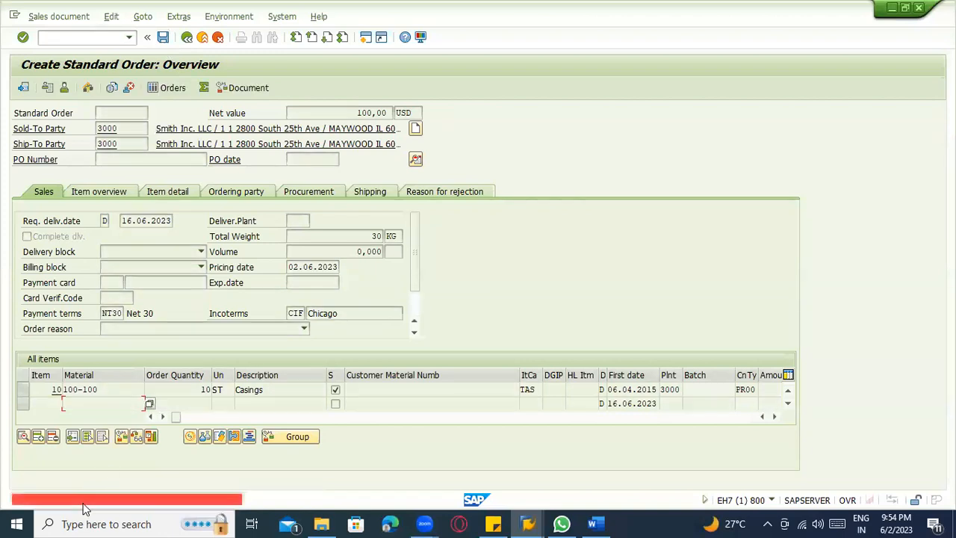
Open the long text of the credit limit error and select its message number V1038.
double_click(88, 499)
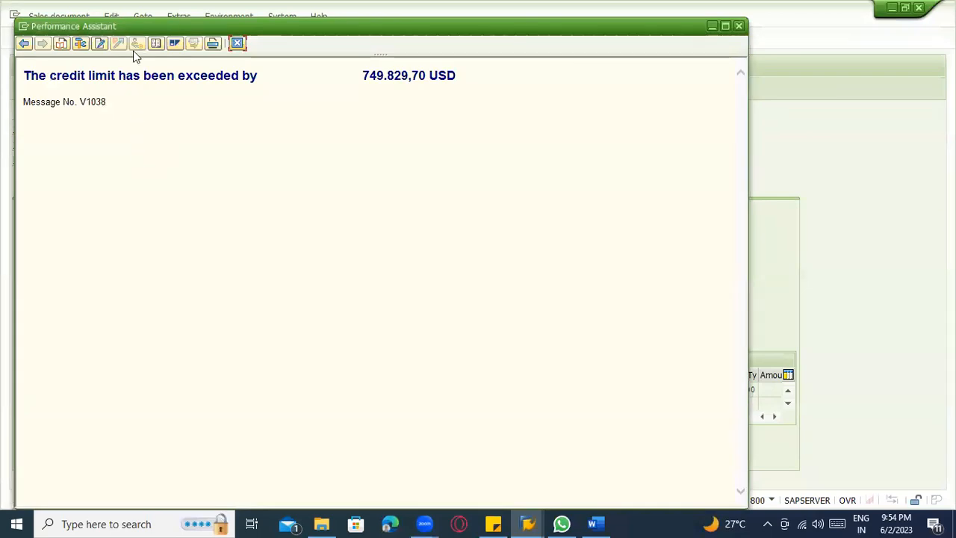
click(78, 45)
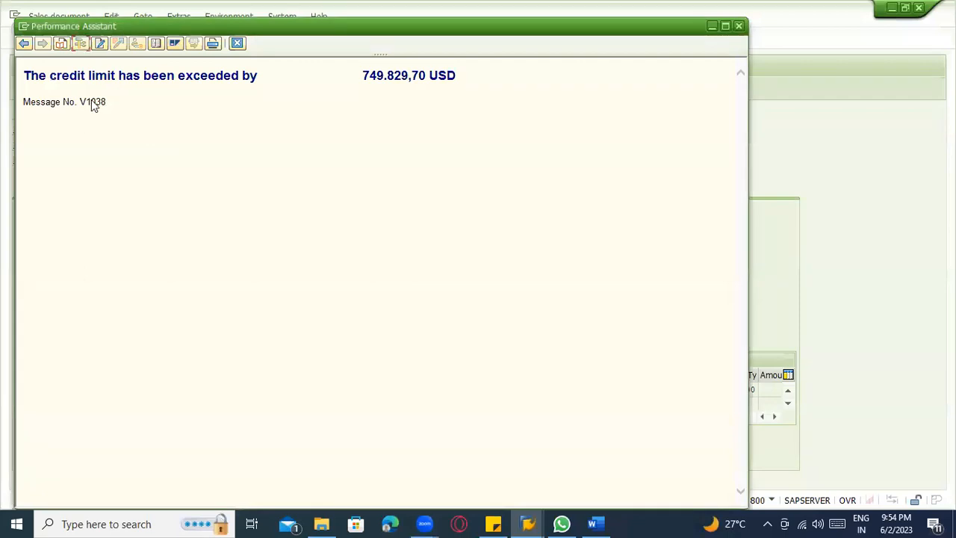
double_click(93, 102)
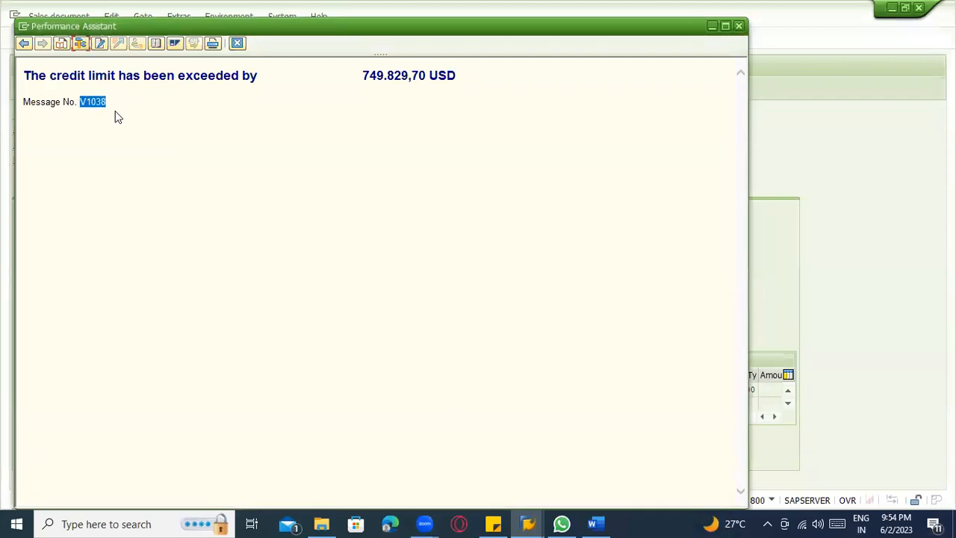
Close the credit limit message help and generate a new SAP session from the back-end session list.
key(Escape)
click(87, 38)
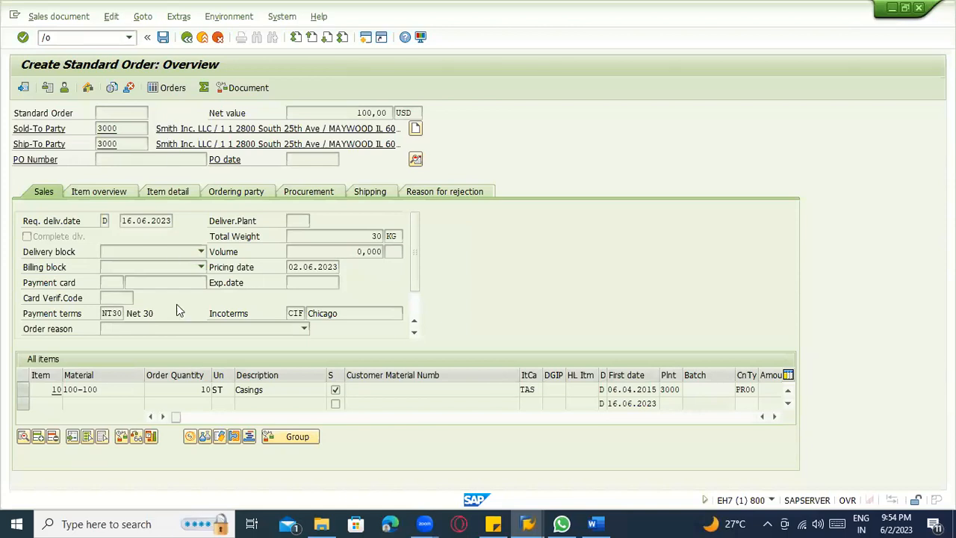
key(Return)
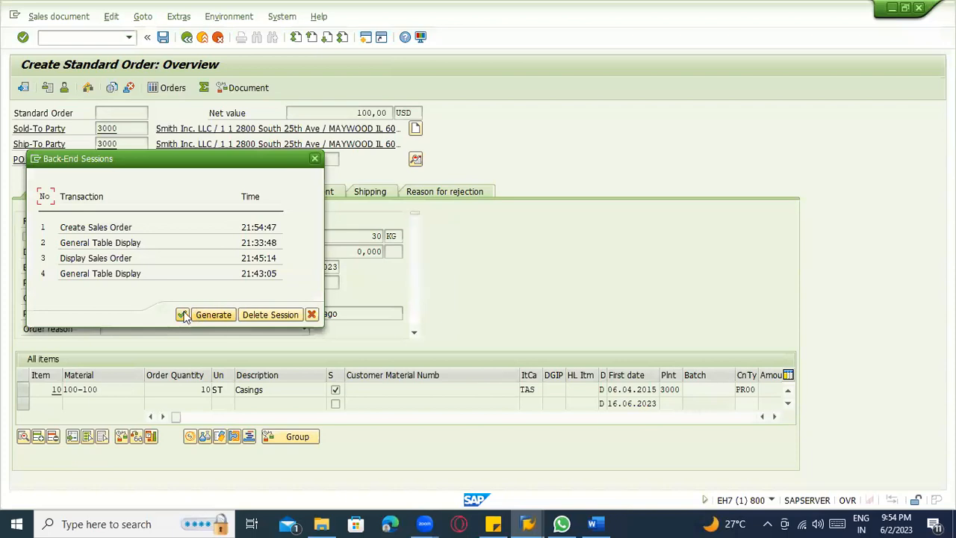
click(183, 315)
click(200, 315)
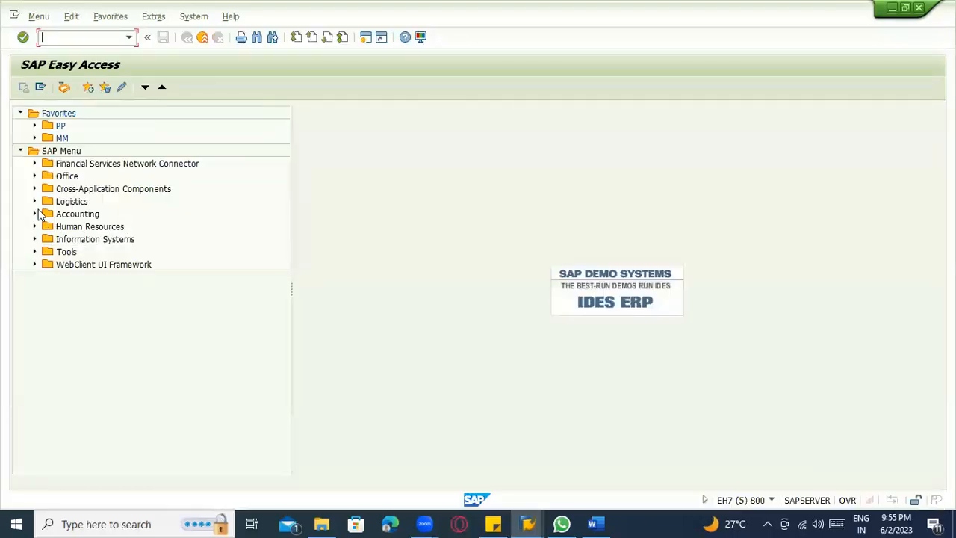
In the SAP menu, expand Logistics, Sales and Distribution, Credit Management and its Exceptions and Sales and Distribution Documents folders.
click(33, 201)
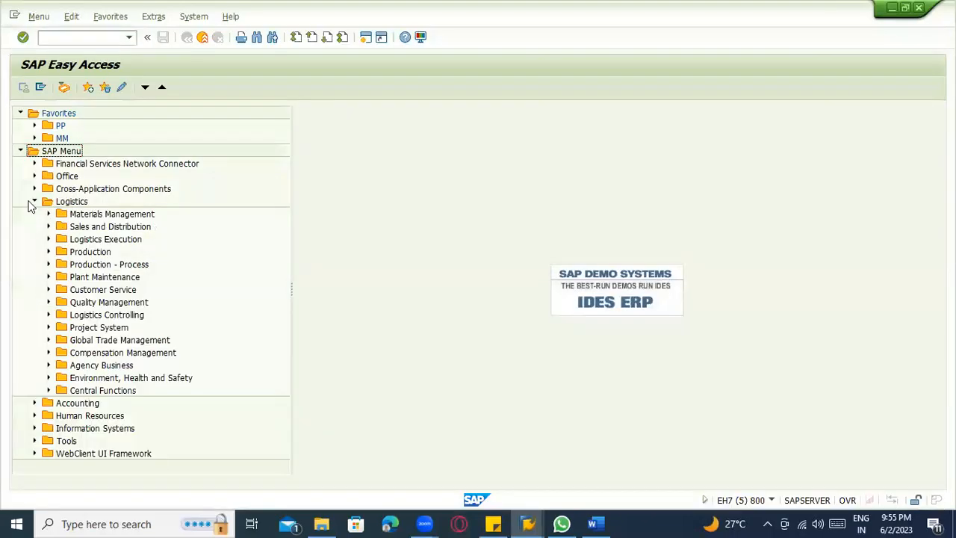
click(47, 227)
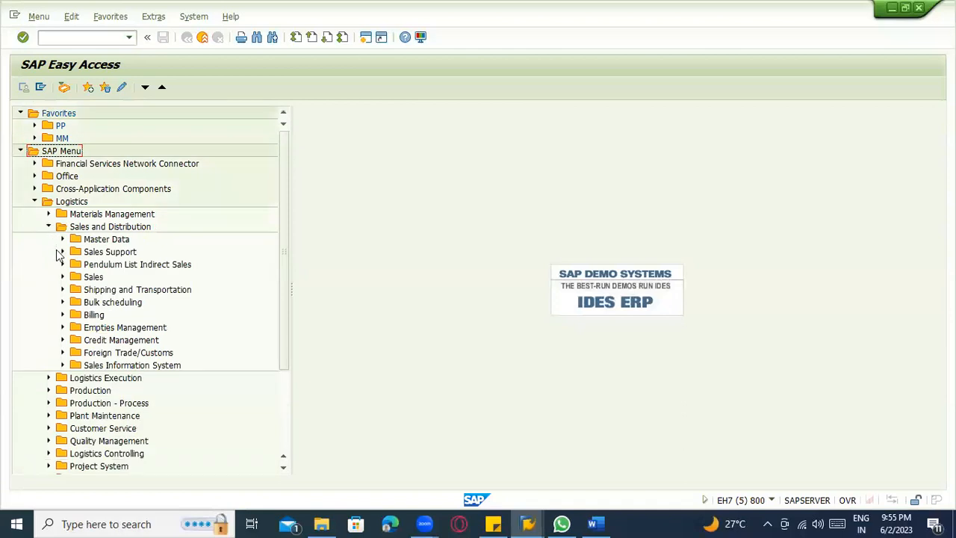
click(63, 339)
scroll(68, 351, down, 2)
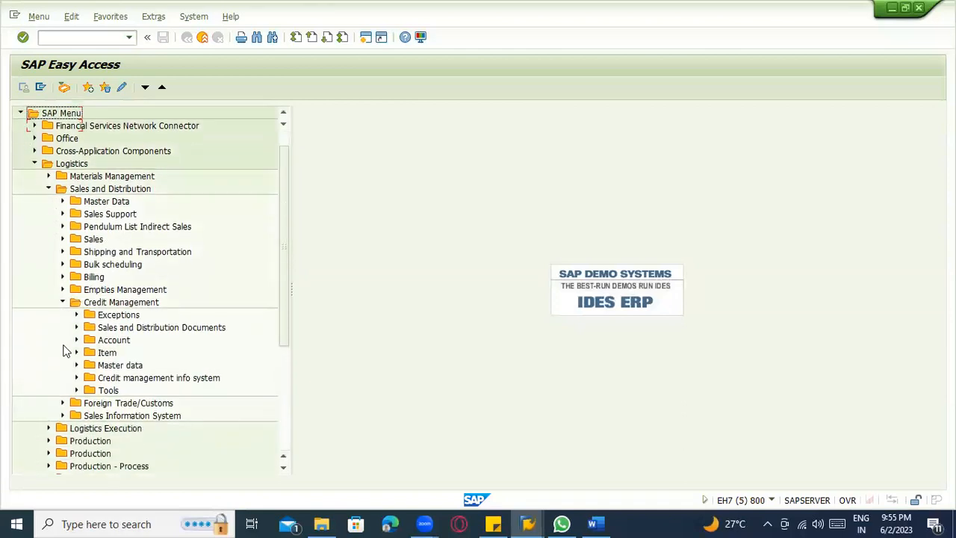
click(75, 289)
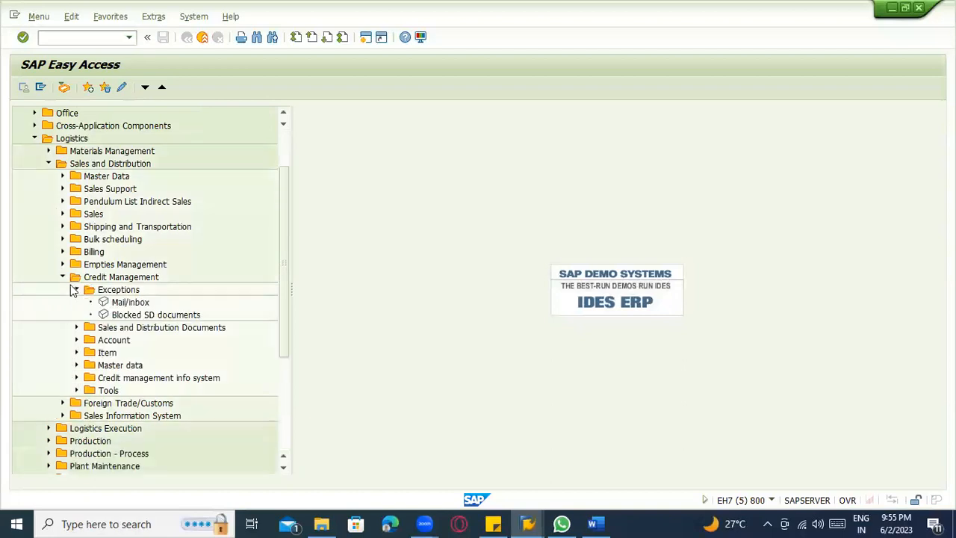
click(75, 290)
click(76, 301)
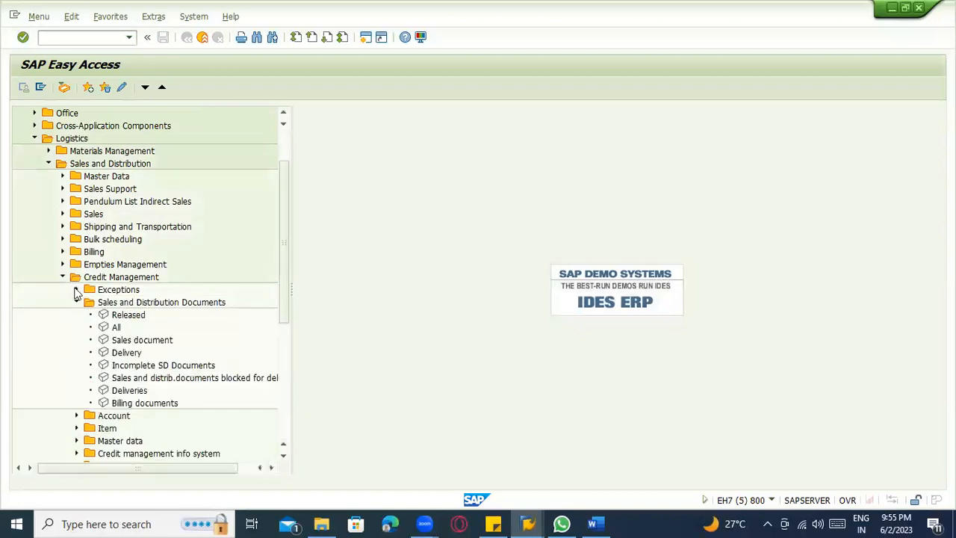
click(76, 290)
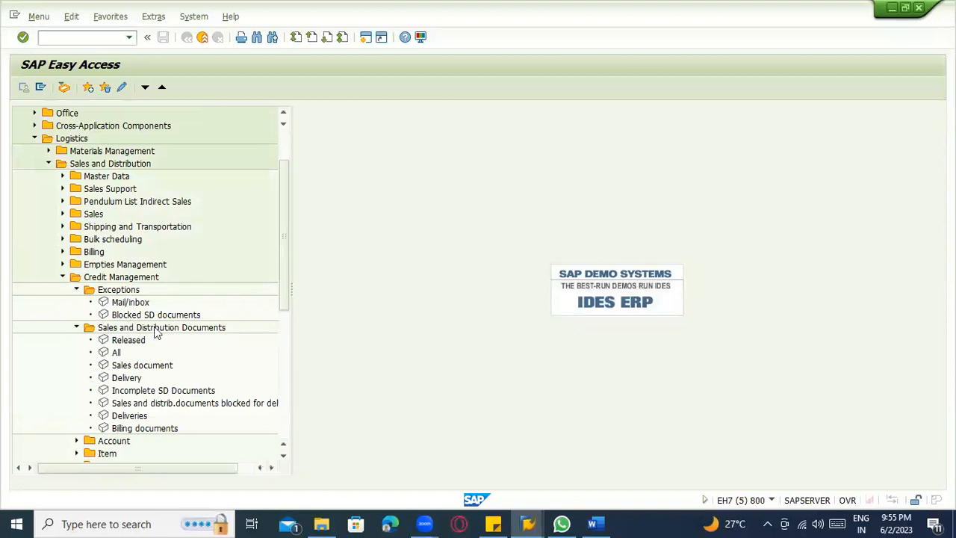
Expand the Account, Item and Master data folders under Credit Management and open the credit master data Change transaction.
scroll(162, 337, down, 2)
scroll(211, 326, down, 1)
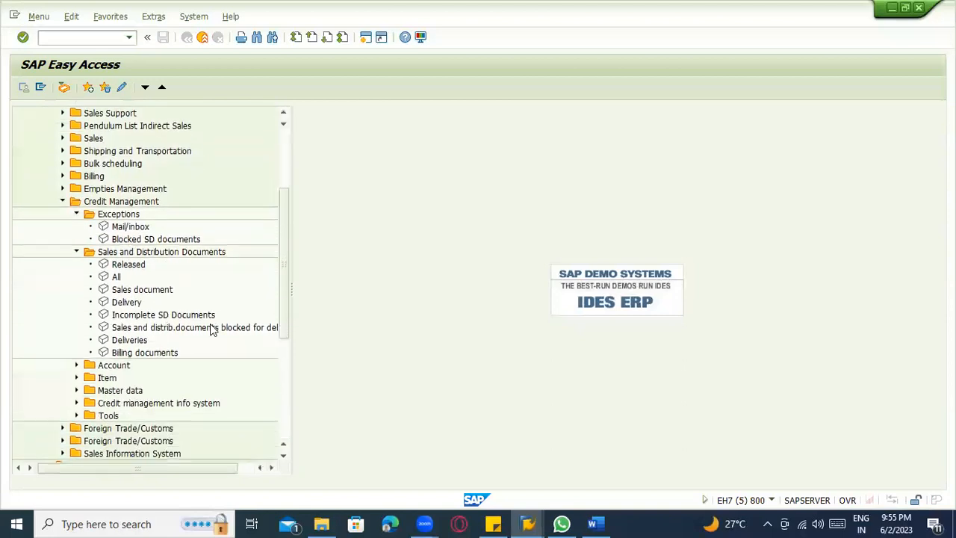
scroll(185, 337, down, 1)
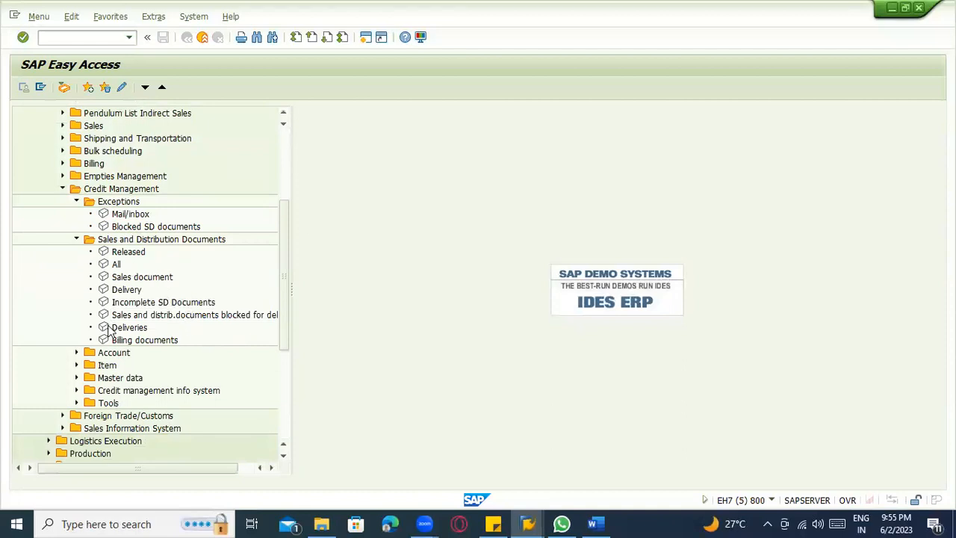
scroll(89, 336, down, 1)
click(76, 340)
scroll(149, 310, down, 2)
scroll(149, 309, down, 3)
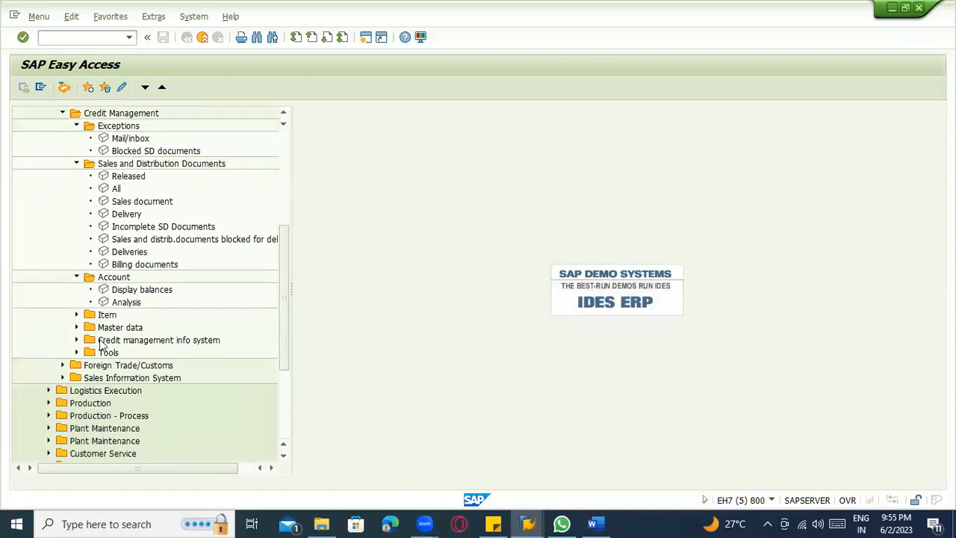
click(77, 314)
scroll(86, 321, down, 3)
scroll(86, 321, down, 1)
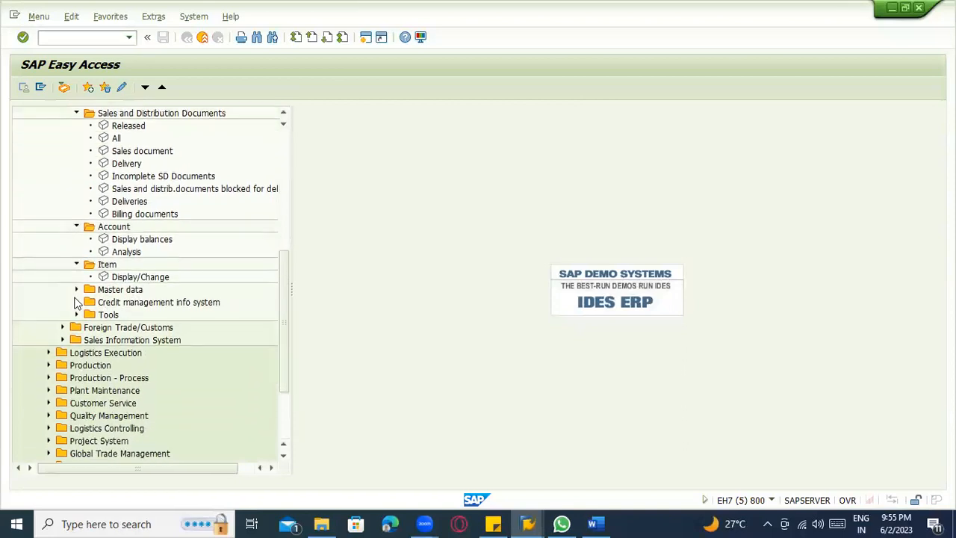
click(77, 291)
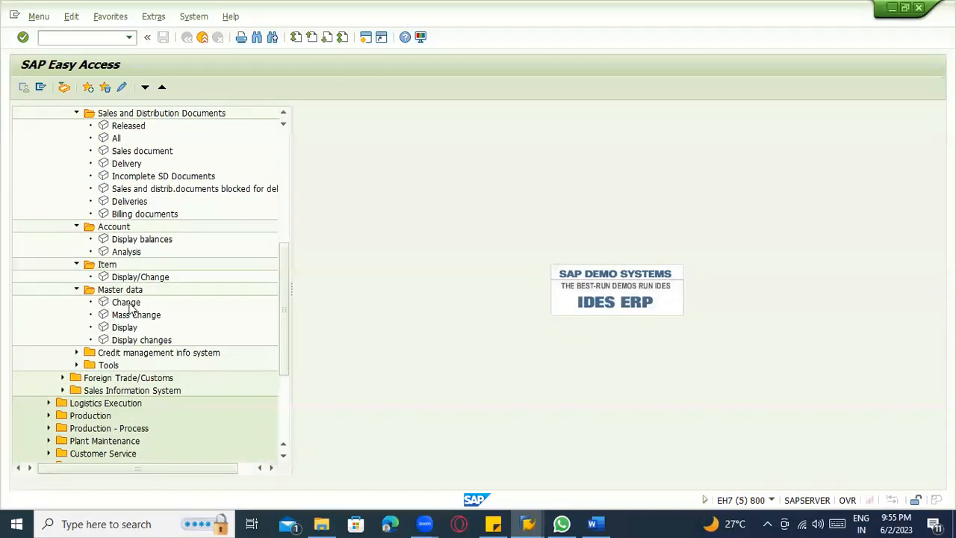
double_click(129, 303)
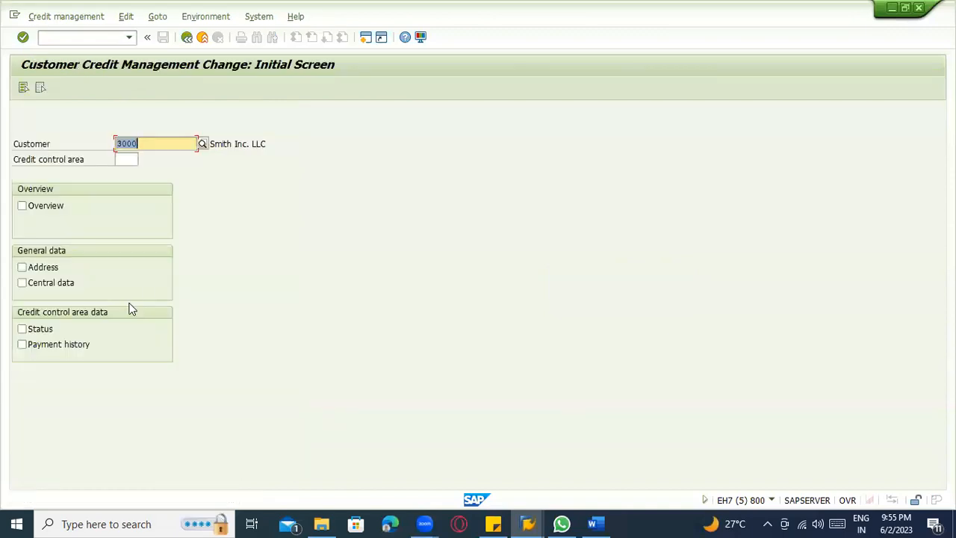
Try credit control areas 200 and 2000 for the customer Smith Inc. LLC, and clear the field.
click(130, 162)
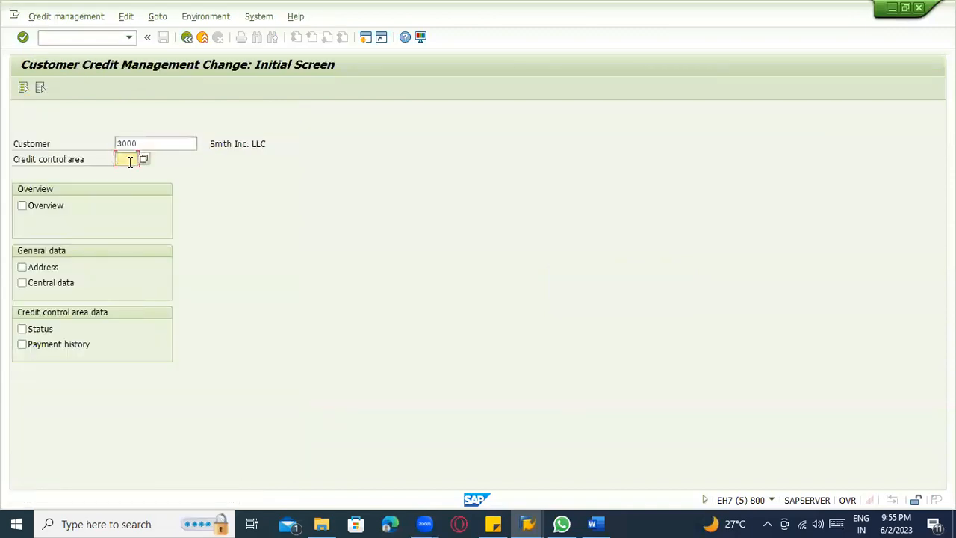
key(alt+Tab)
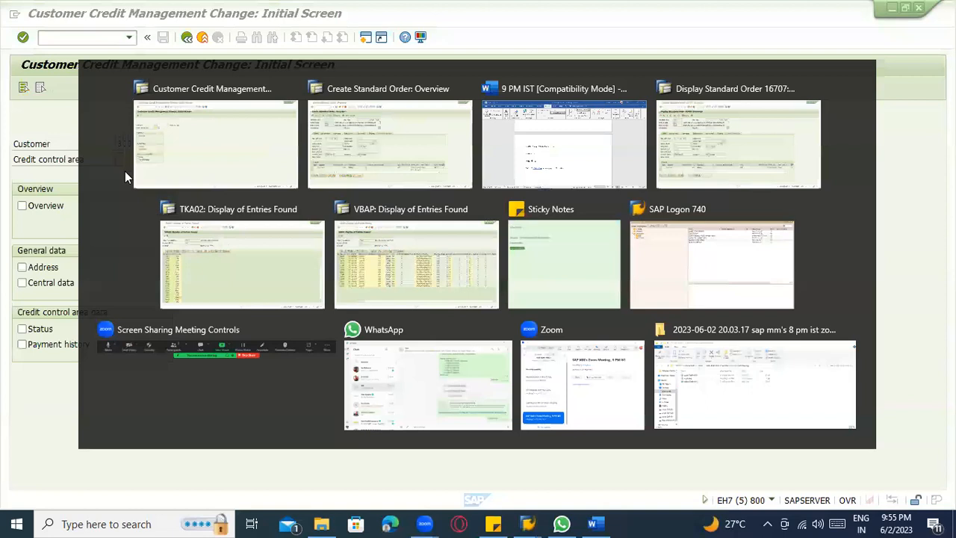
key(alt+Tab)
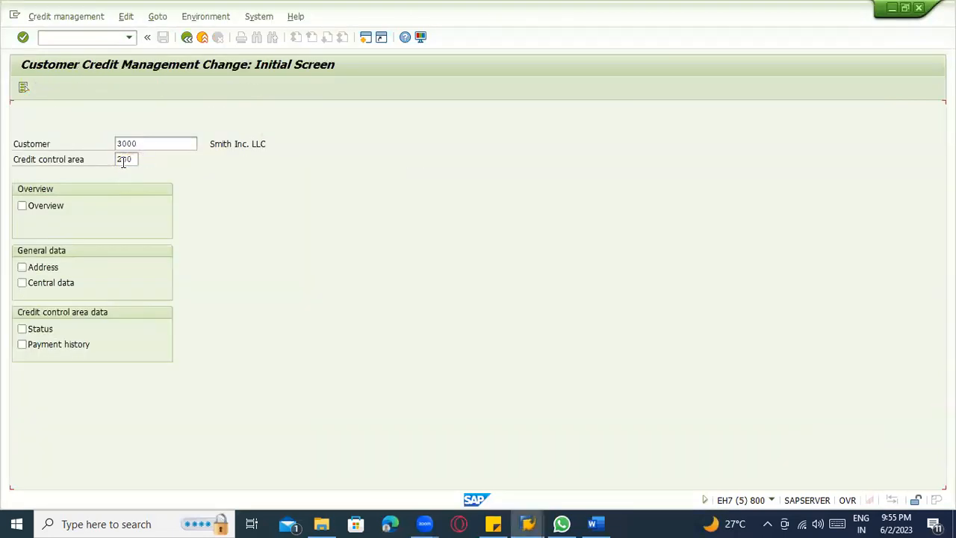
key(Return)
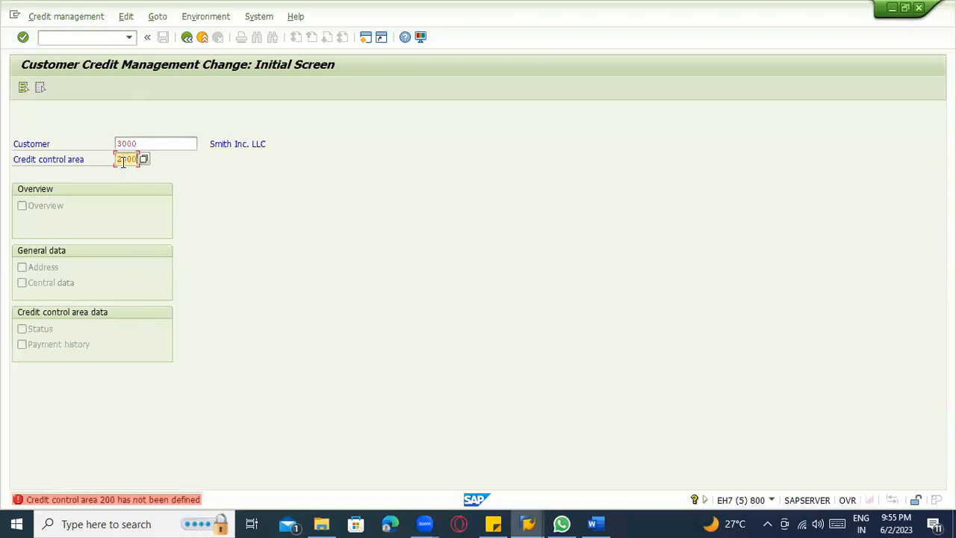
key(Return)
key(BackSpace)
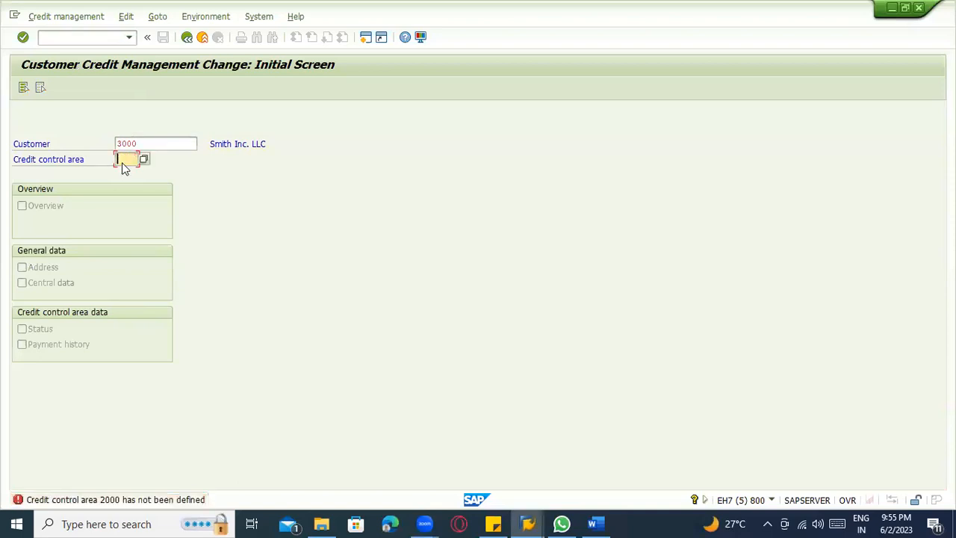
key(Return)
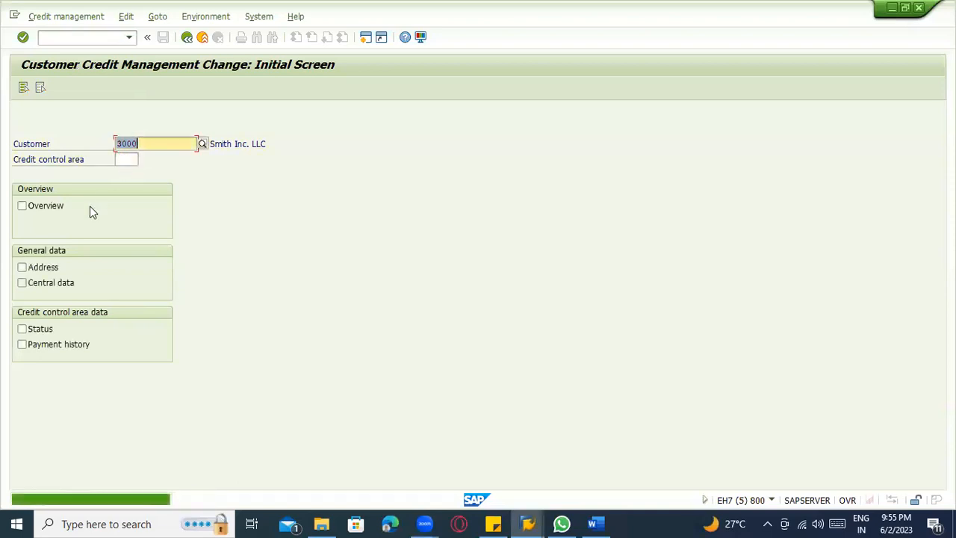
Choose the Overview, Address and Central data views and pick credit control area 3000, North America, for the customer's credit change.
click(46, 284)
click(46, 269)
click(46, 212)
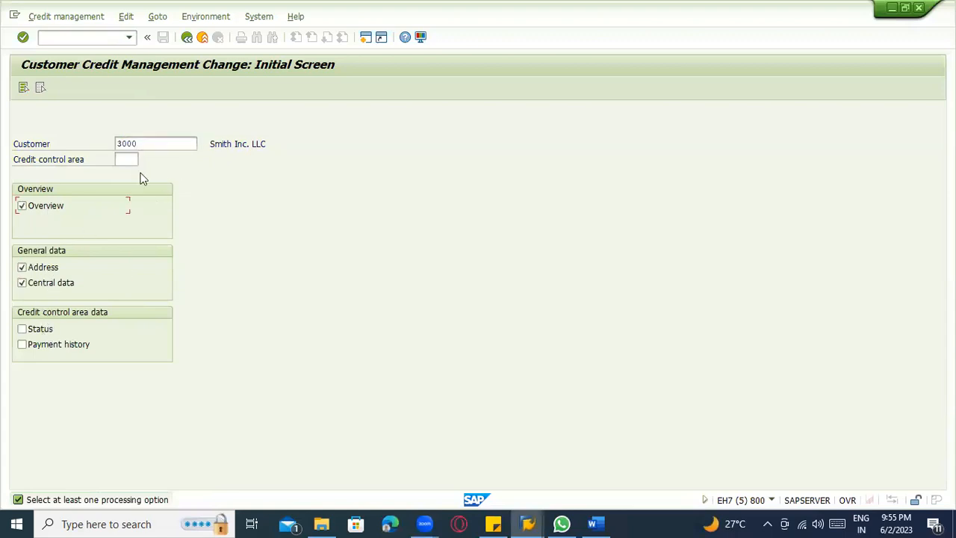
click(133, 160)
click(144, 160)
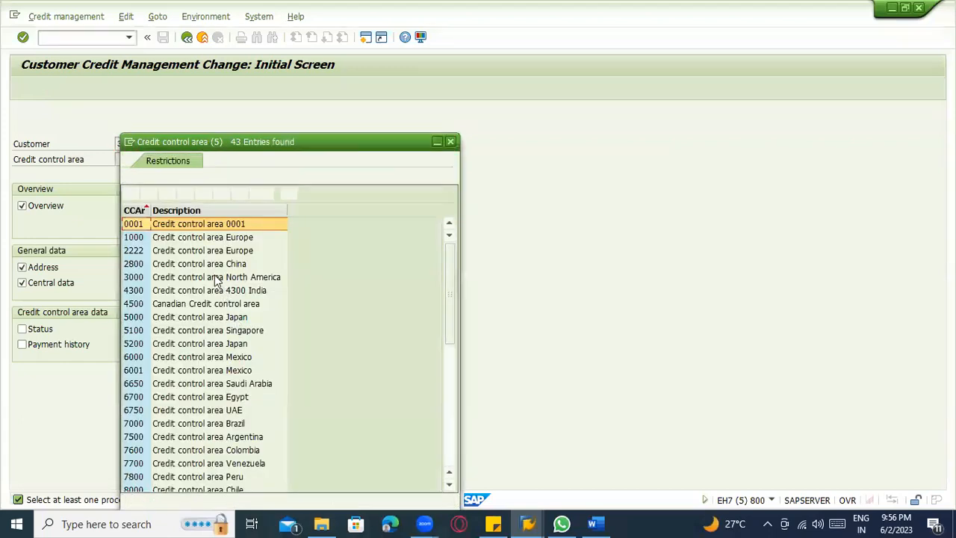
double_click(216, 277)
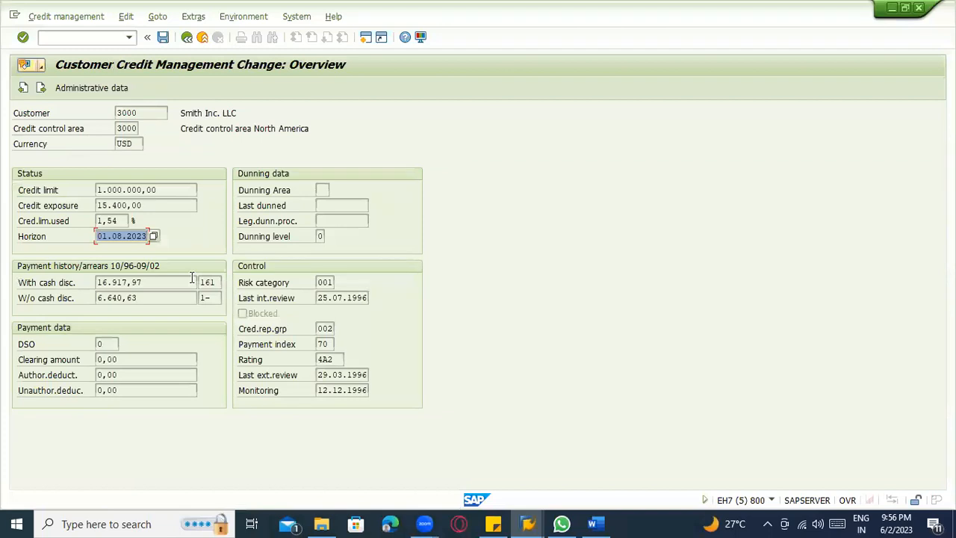
Reset the customer's credit limit in credit control area 3000, accept the reconstruction messages and save the change.
click(165, 189)
click(144, 281)
click(142, 235)
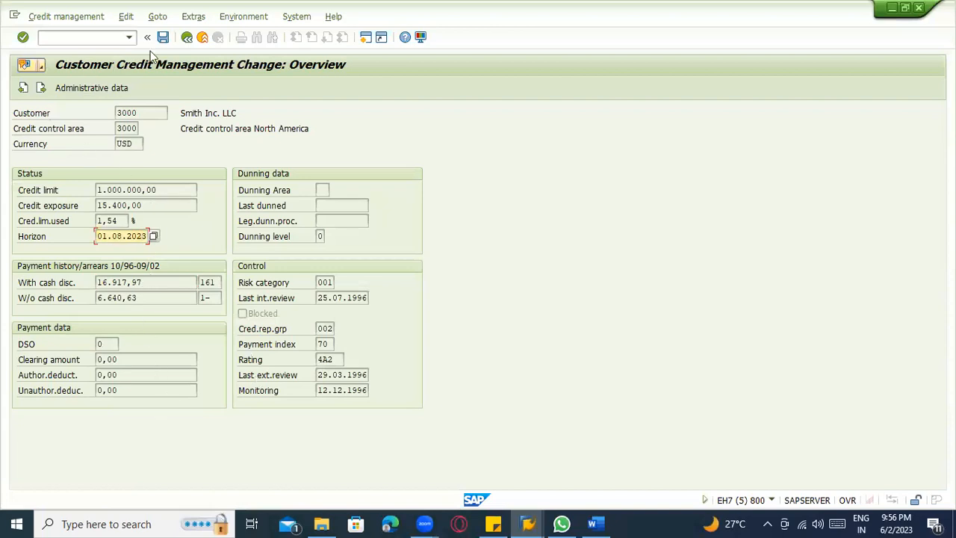
click(47, 17)
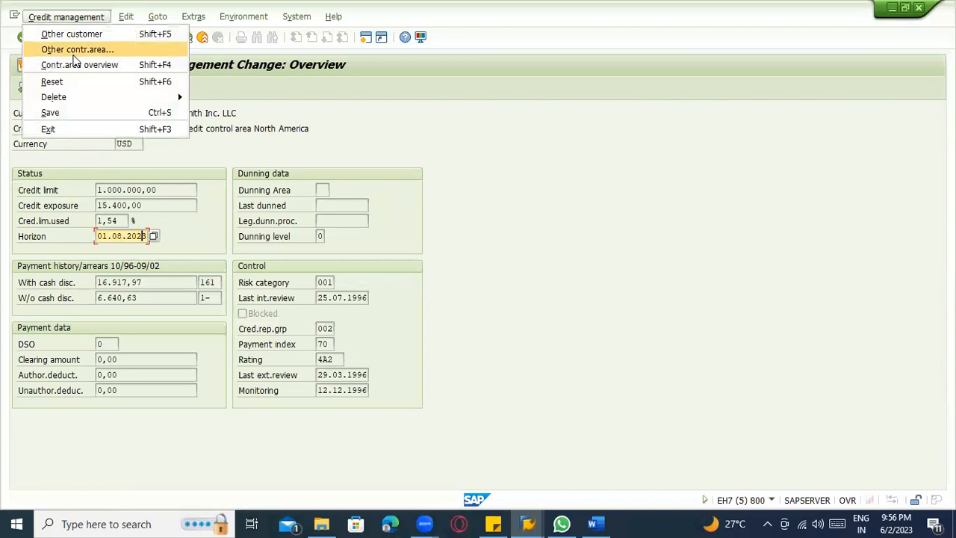
click(84, 83)
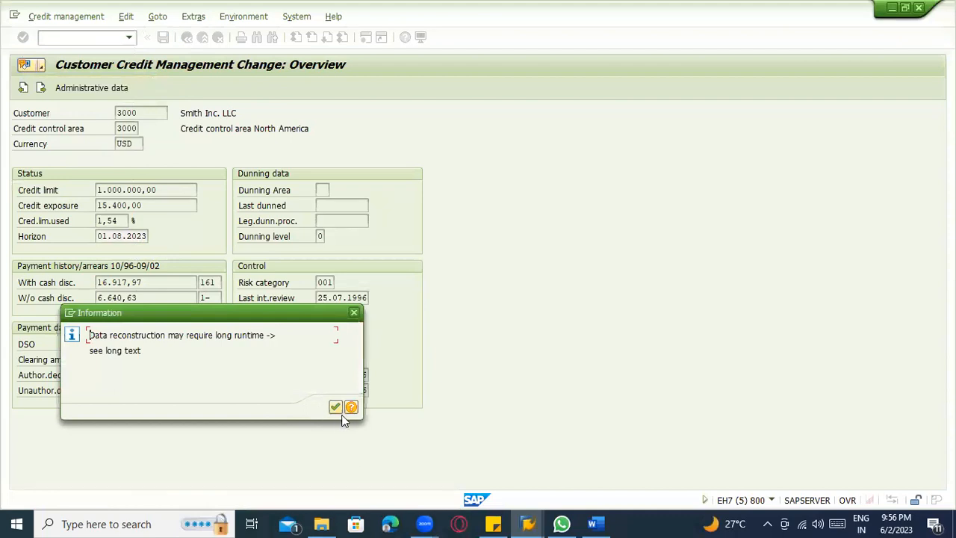
click(335, 407)
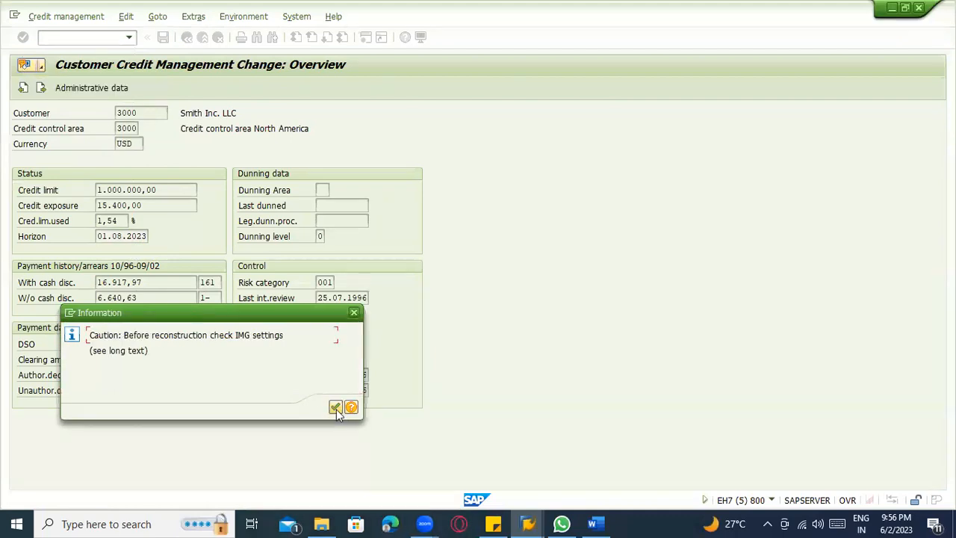
click(336, 407)
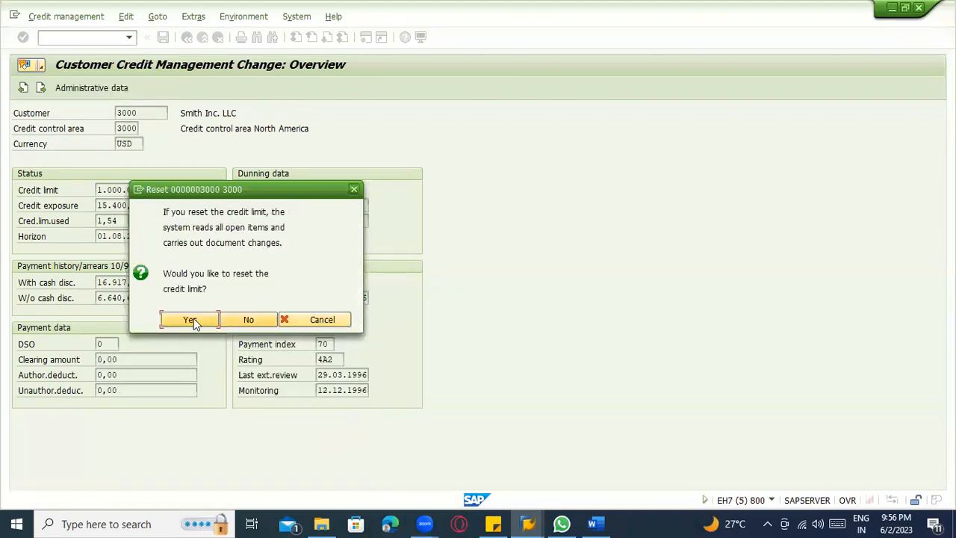
click(192, 318)
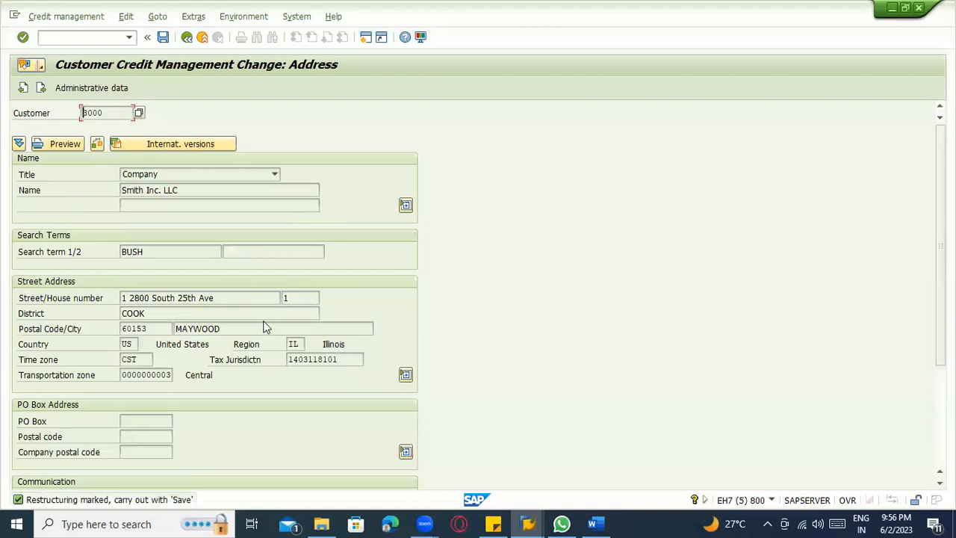
scroll(207, 135, down, 1)
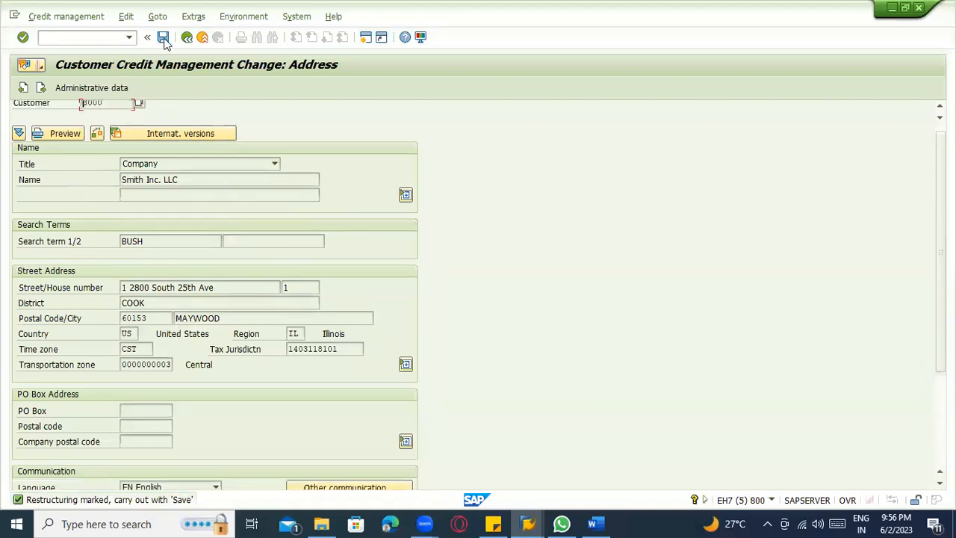
key(ctrl+s)
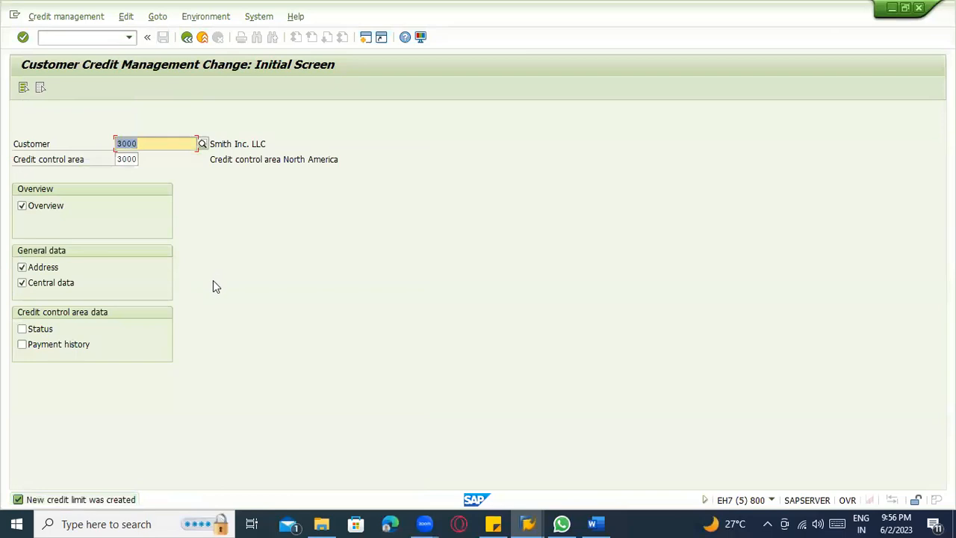
Reopen the customer's credit management overview, examine its administrative data and close the details.
key(Return)
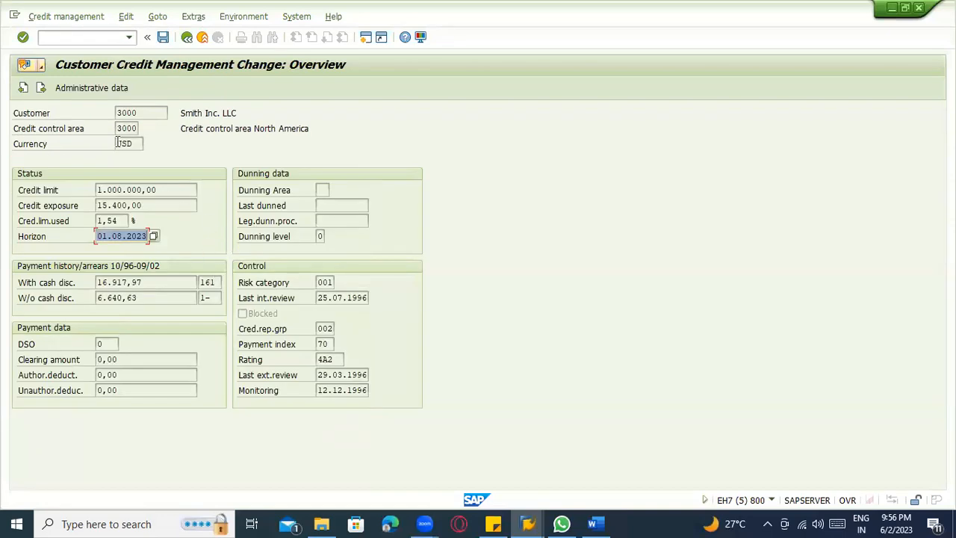
click(97, 93)
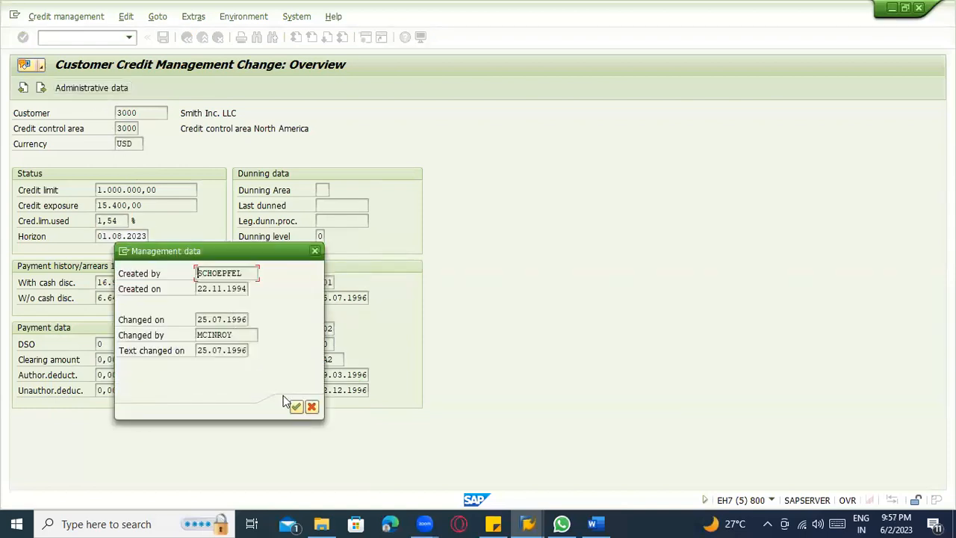
click(295, 406)
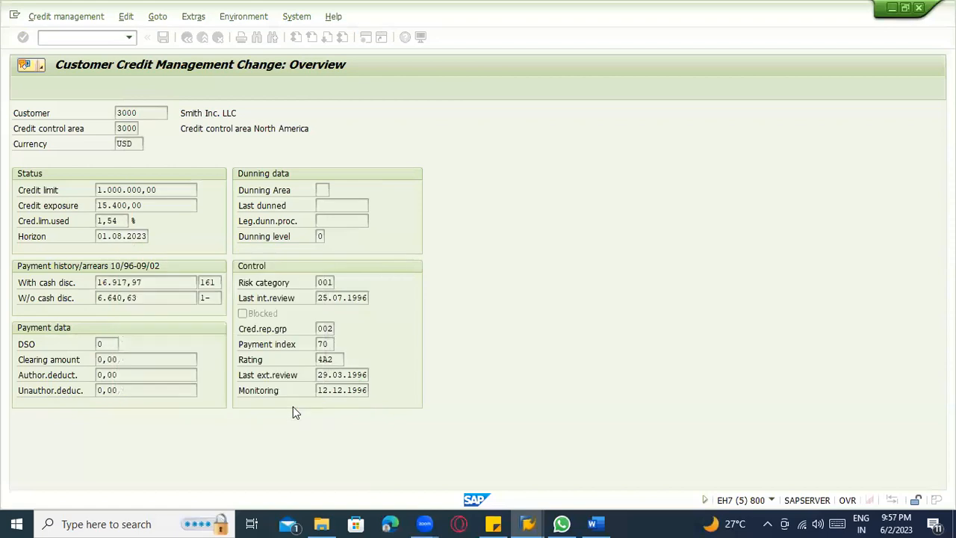
Check which customers refer to this credit account in credit control area 3000 and inspect the available credit data views.
click(123, 189)
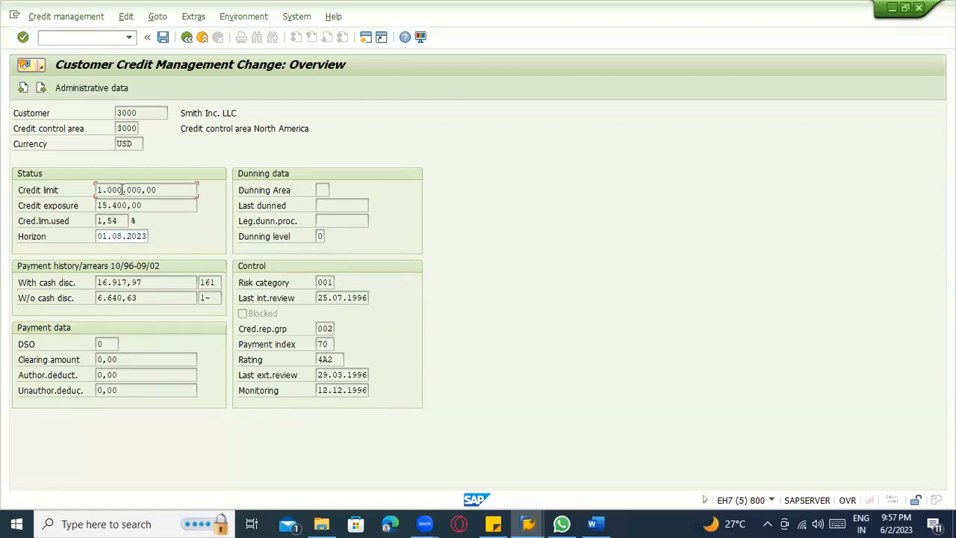
click(126, 16)
click(157, 48)
click(157, 16)
mouse_move(176, 79)
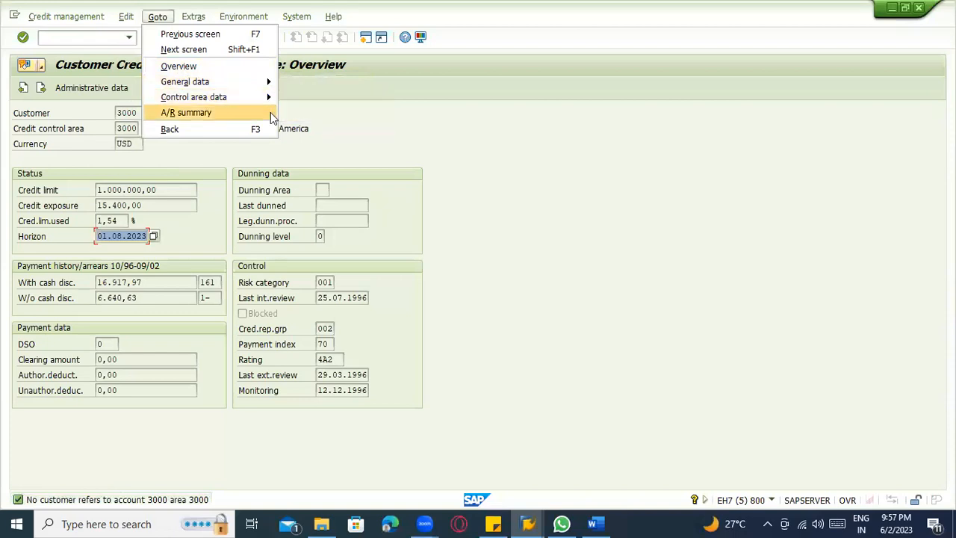
click(241, 74)
List the company codes assigned to the credit control area and pick 3000, BestRun USA.
click(194, 18)
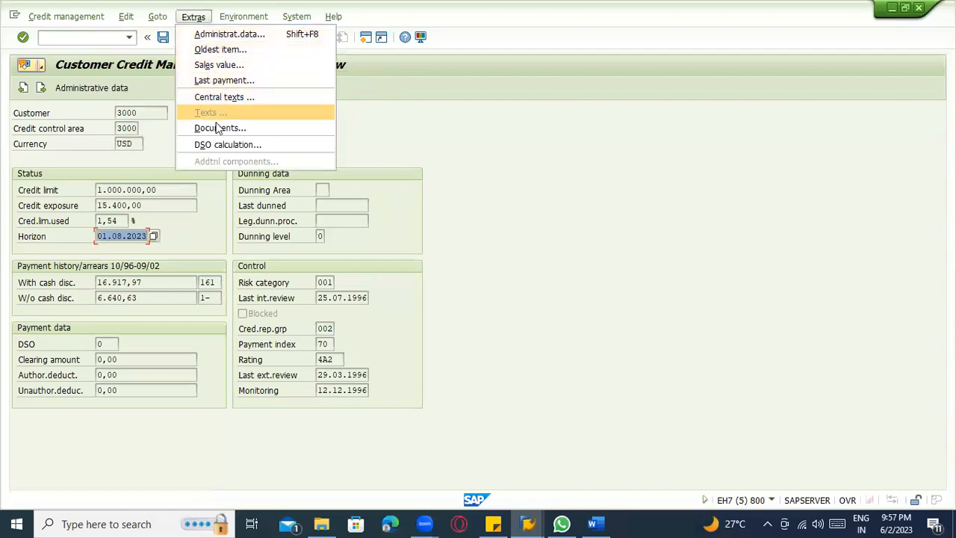
click(228, 17)
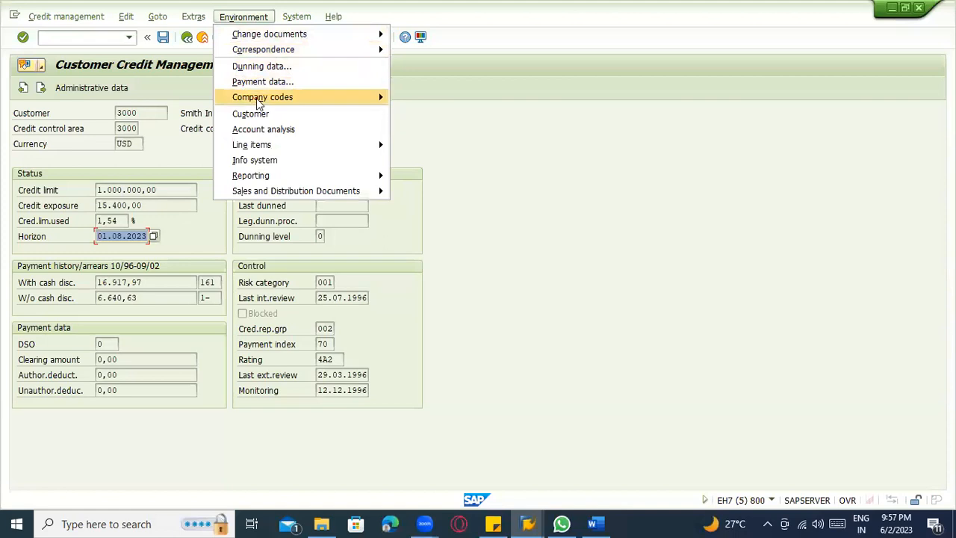
mouse_move(256, 97)
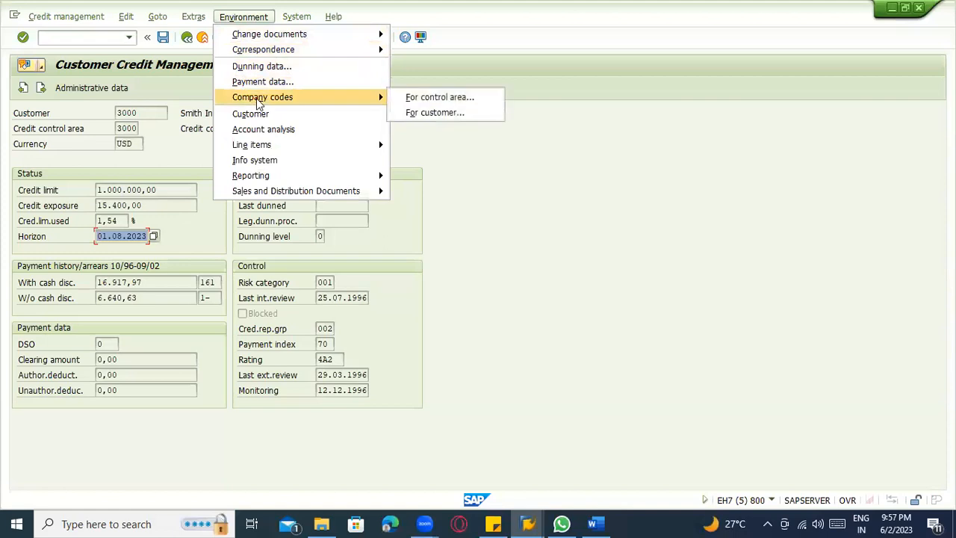
click(450, 100)
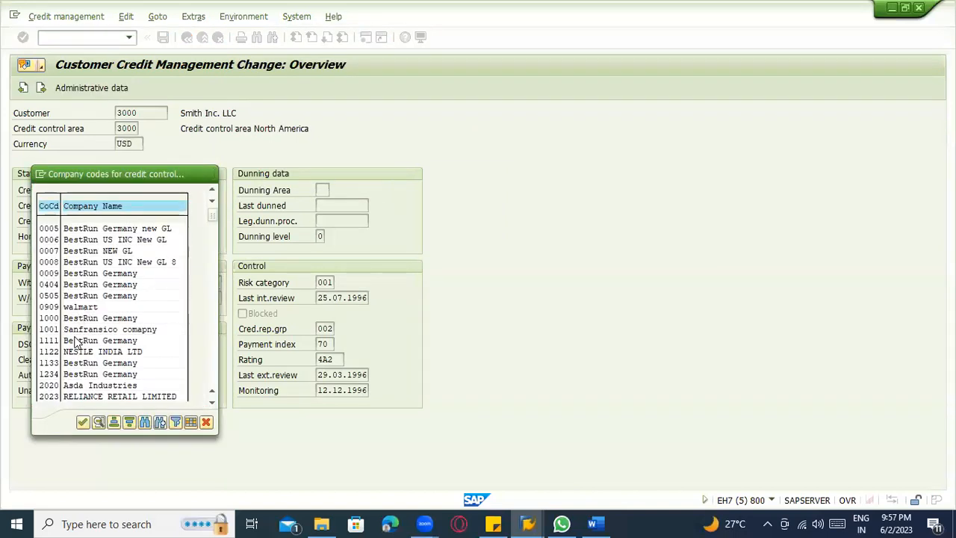
scroll(77, 353, down, 2)
scroll(76, 355, down, 1)
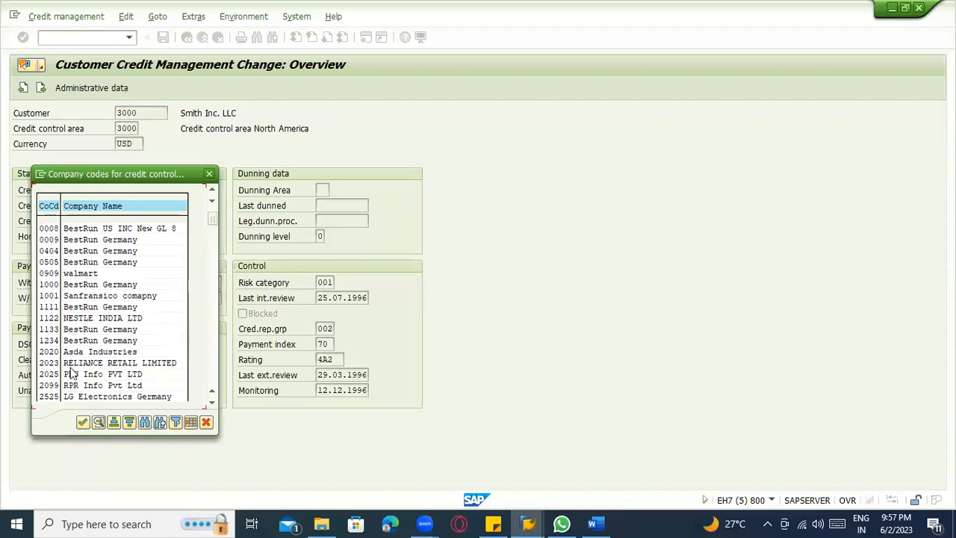
scroll(76, 373, down, 4)
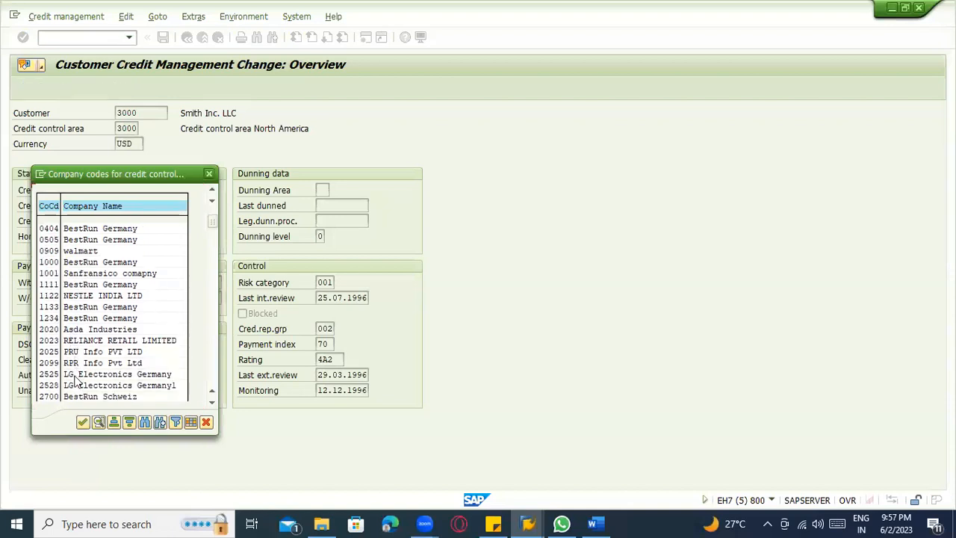
scroll(76, 385, down, 2)
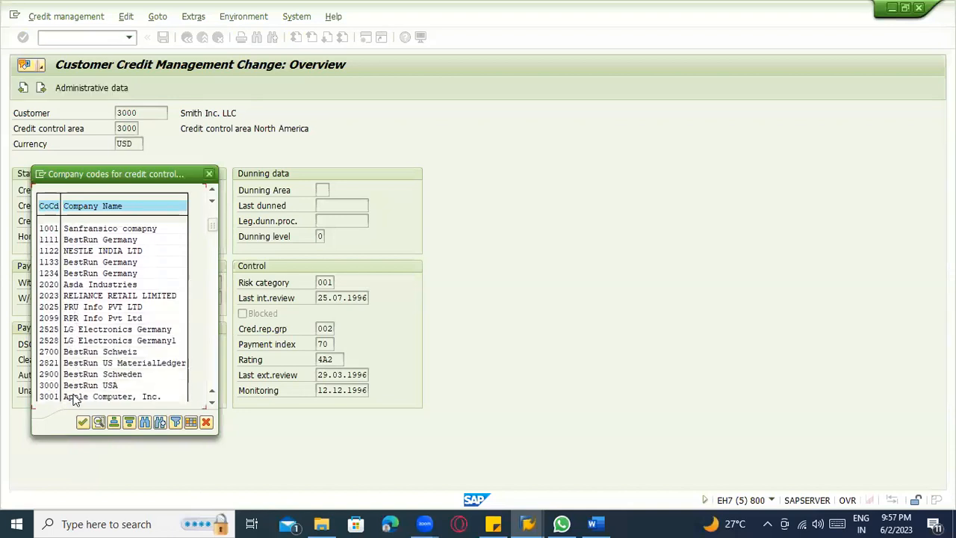
double_click(75, 385)
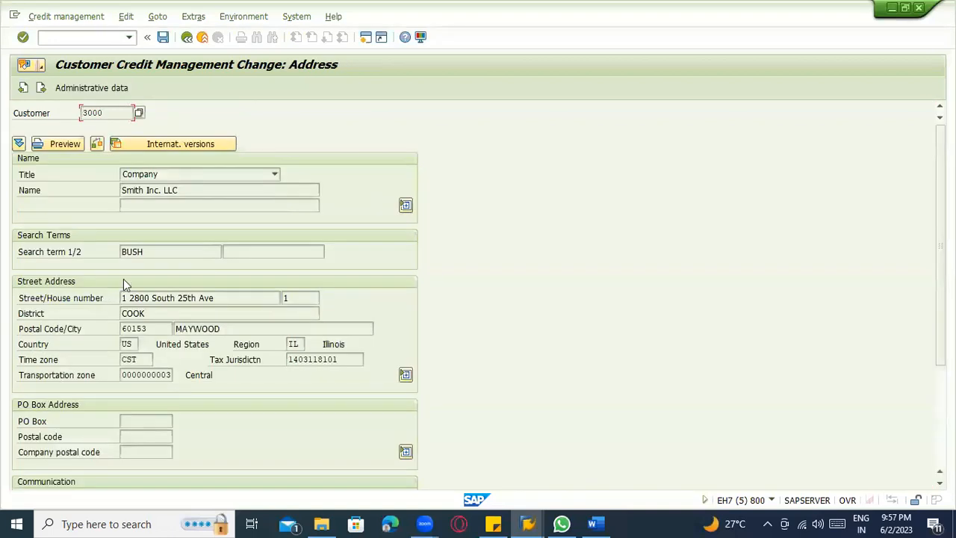
Review the customer's address data, leave the credit change and try again to save the standard order.
scroll(104, 138, down, 5)
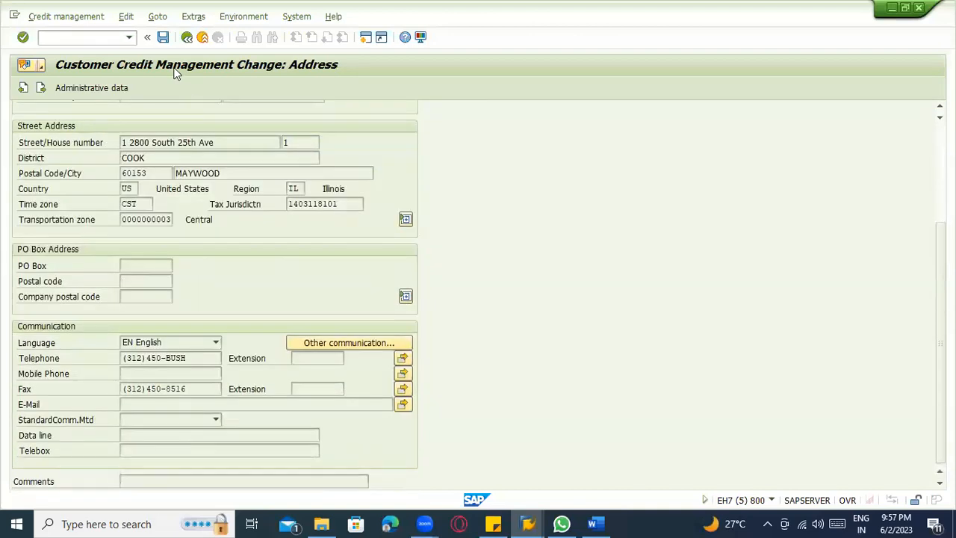
click(200, 38)
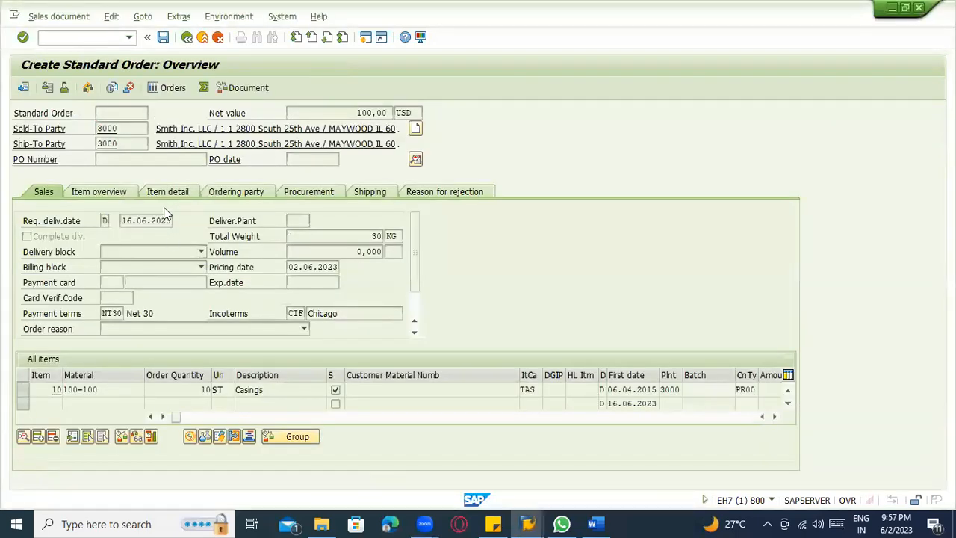
click(163, 37)
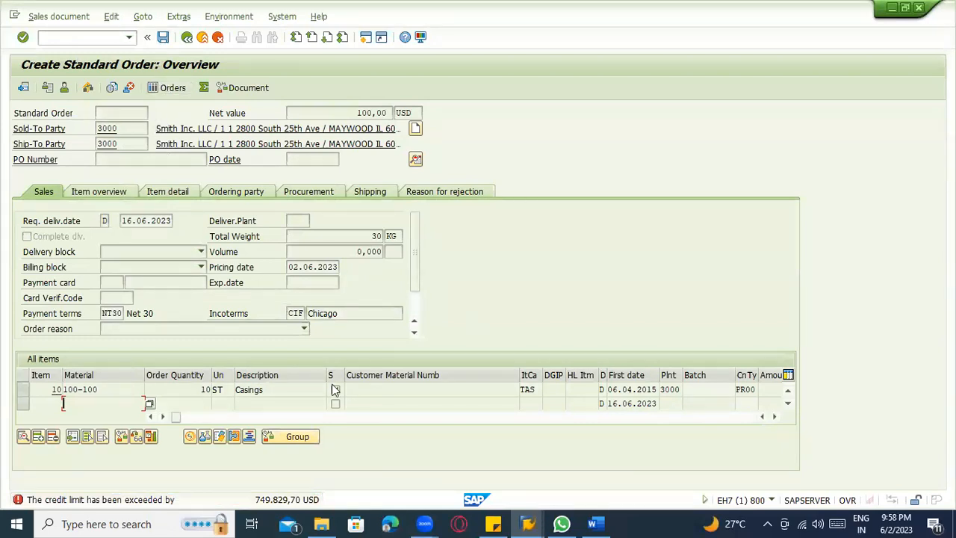
In the SAP Easy Access session, expand the credit management info system and tools folders and run the Credit Overview report.
key(alt+Tab)
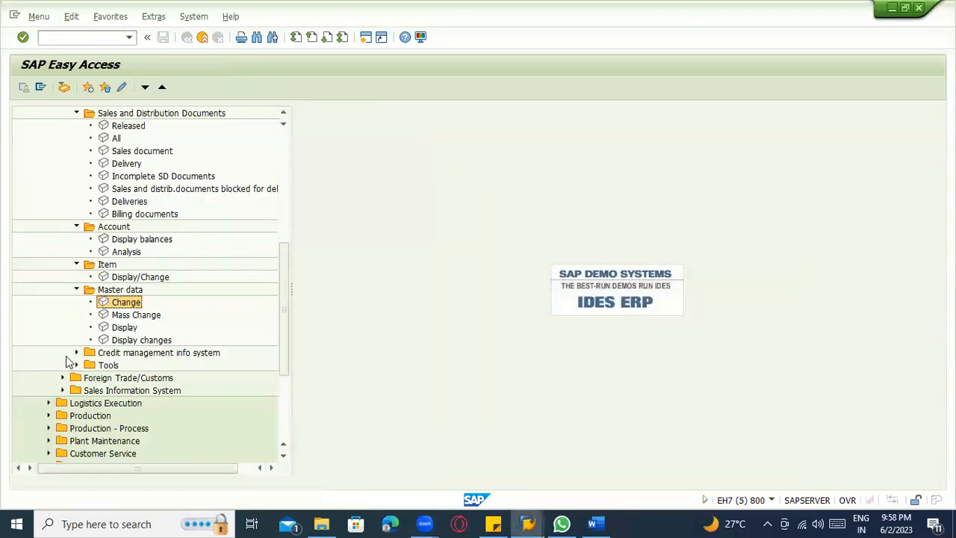
click(75, 352)
scroll(112, 347, down, 1)
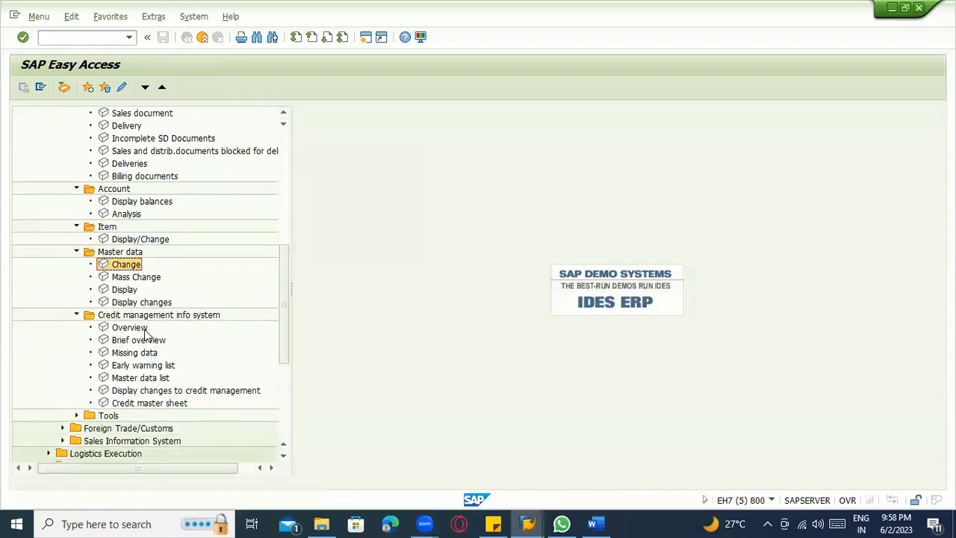
scroll(146, 333, down, 3)
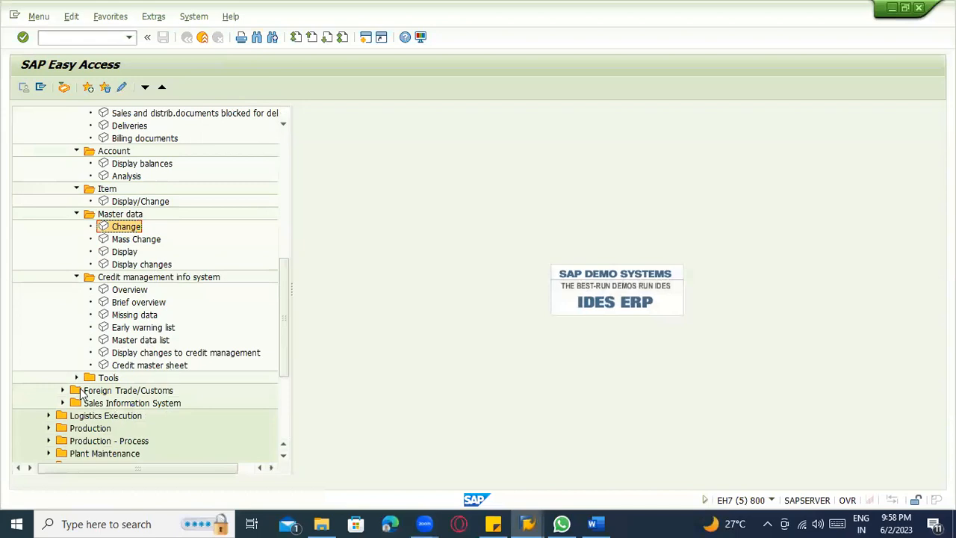
click(76, 377)
scroll(125, 360, down, 2)
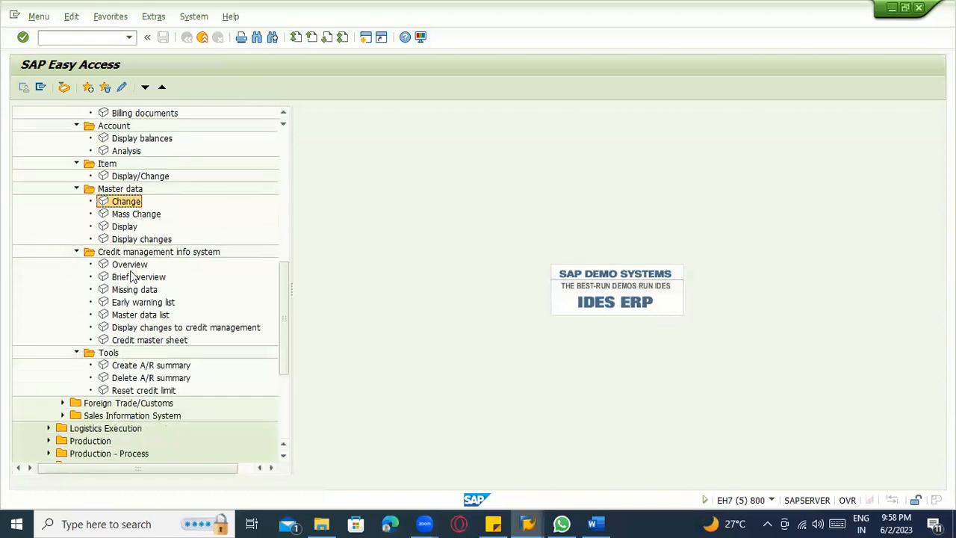
double_click(128, 267)
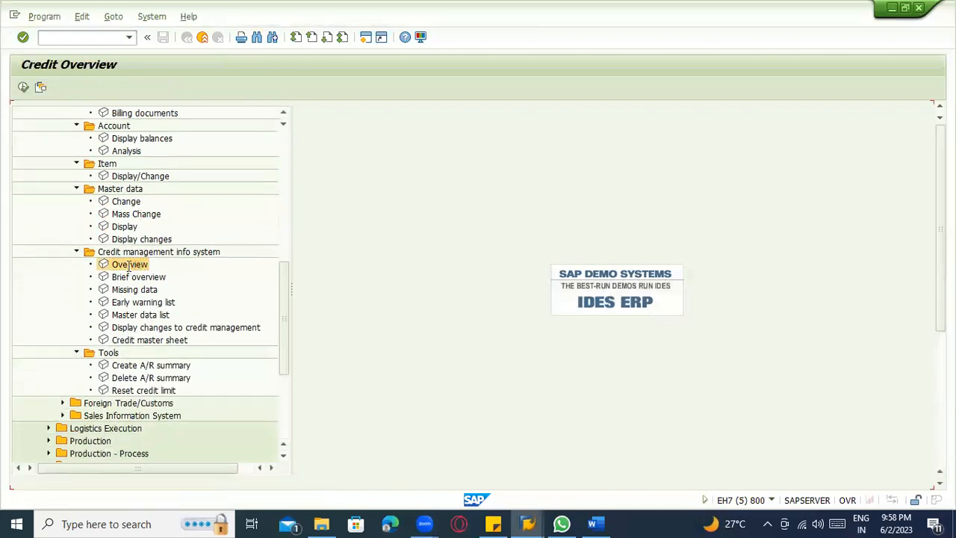
click(23, 89)
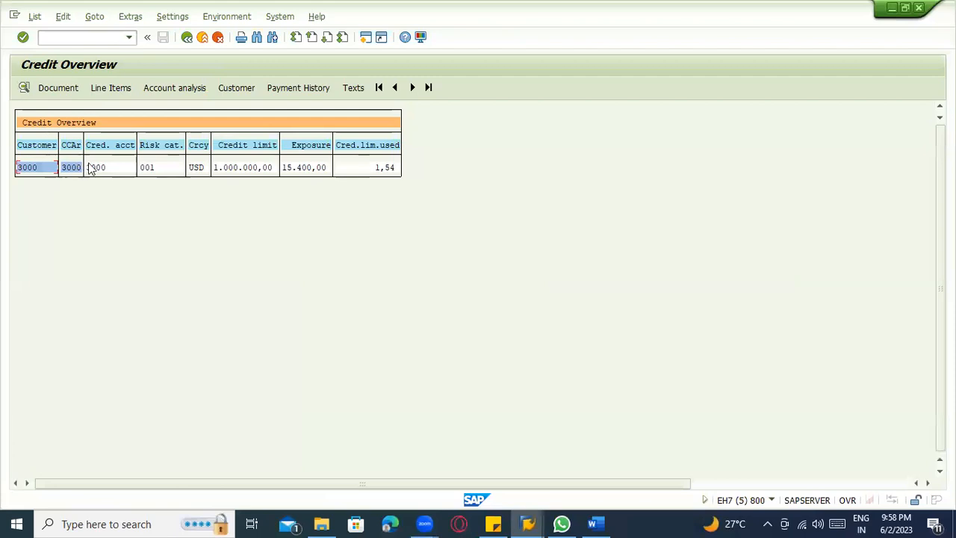
Open the account analysis for the customer in the credit overview using company code 3000.
click(183, 92)
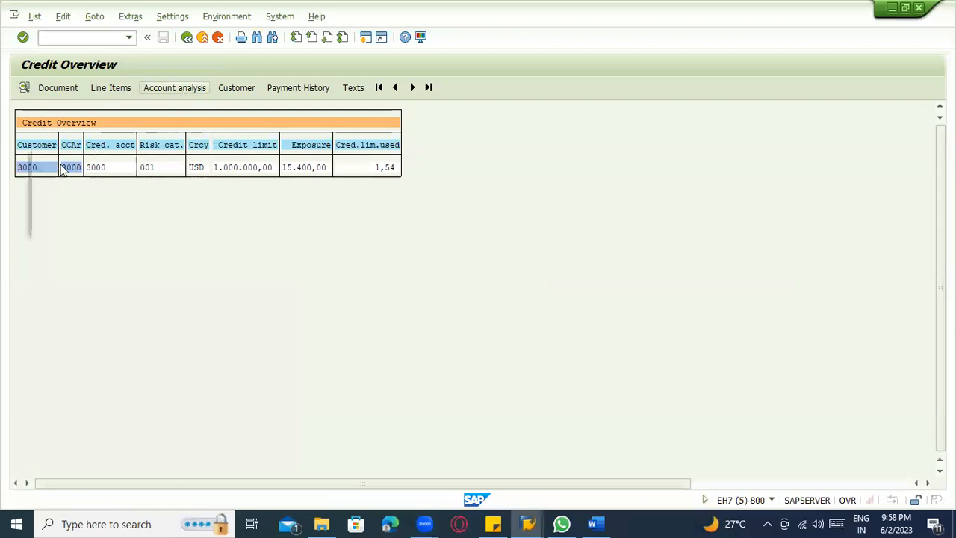
text(39)
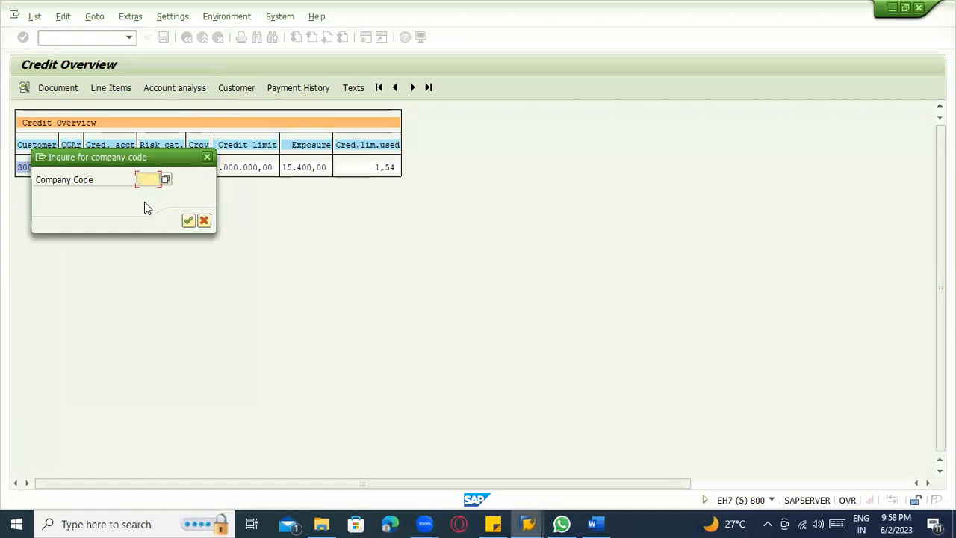
text(000)
key(Return)
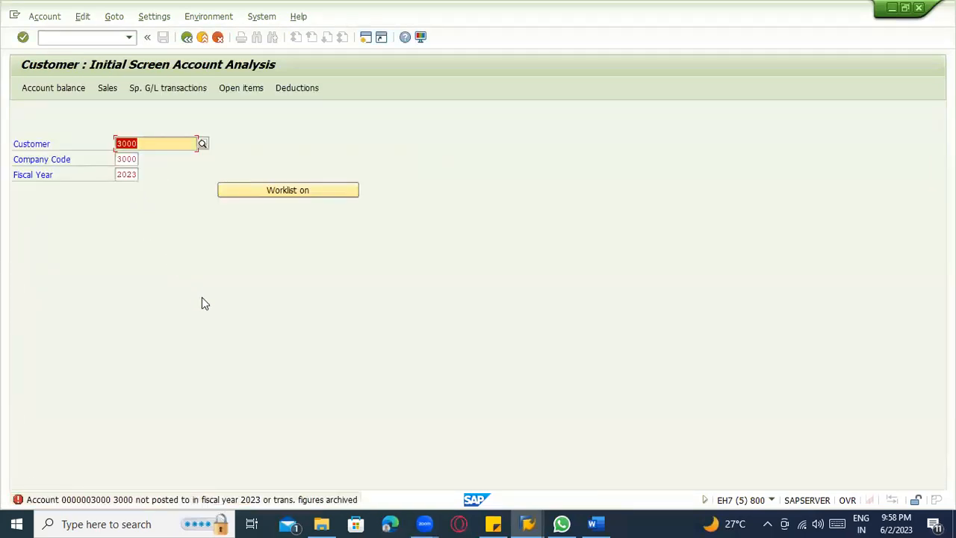
Start transaction FD32 and add the Status and Payment history views to the customer's credit change selection.
click(78, 41)
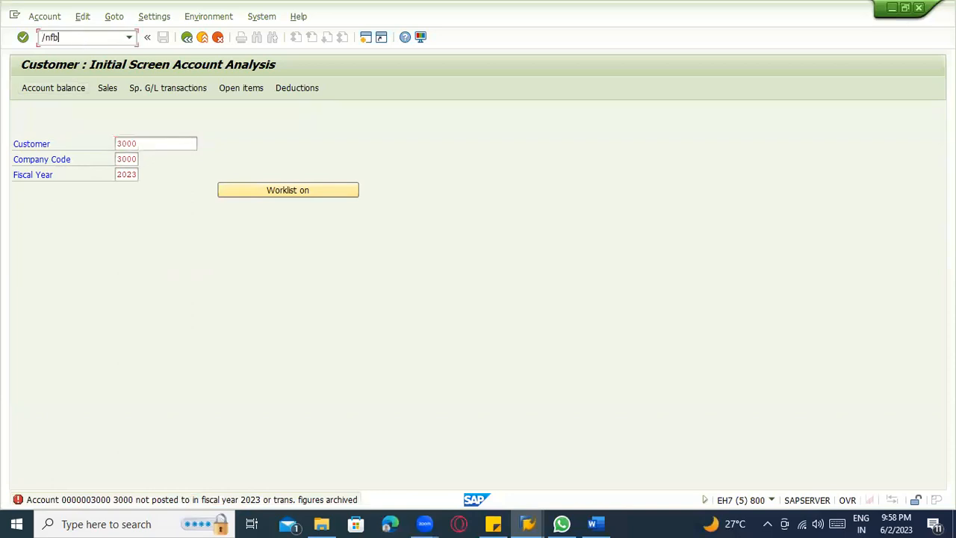
key(Return)
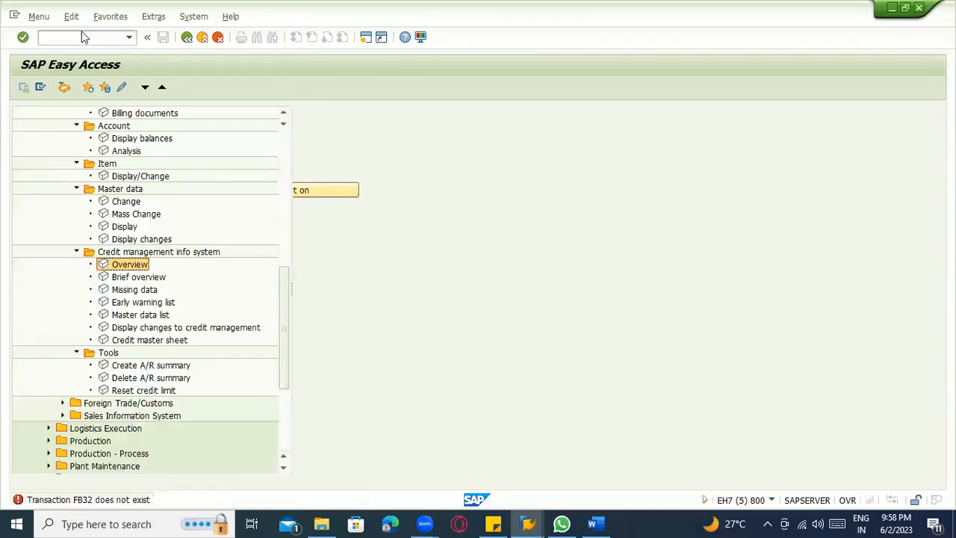
text(/nfd32)
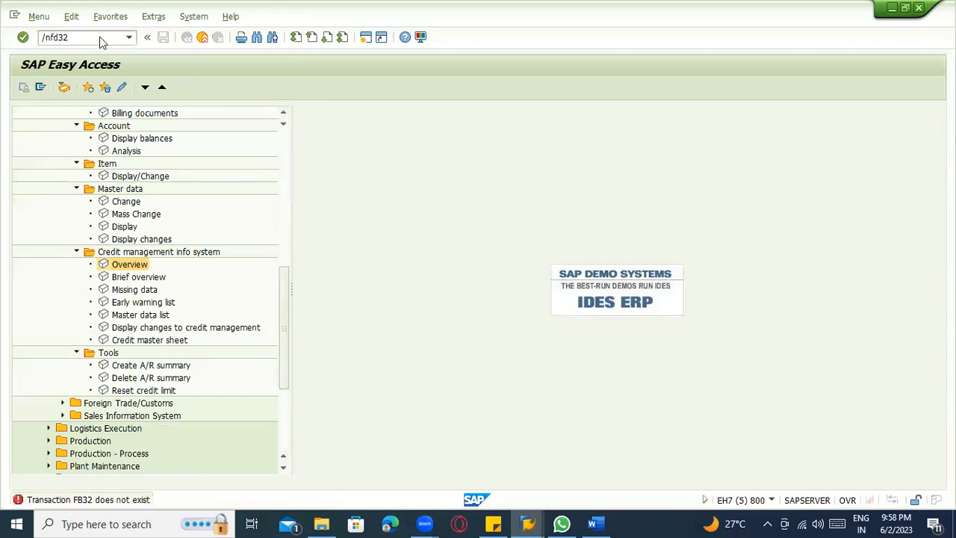
key(Return)
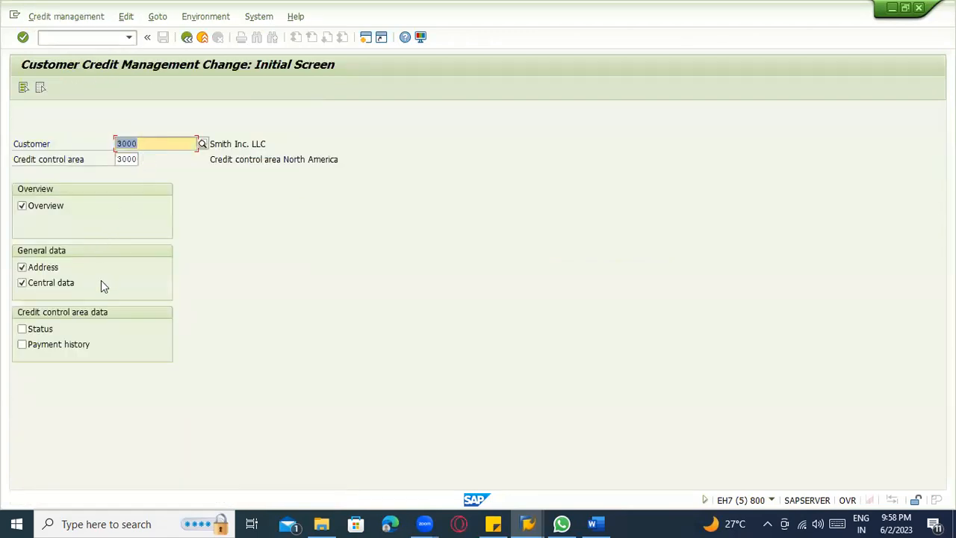
click(53, 329)
click(62, 347)
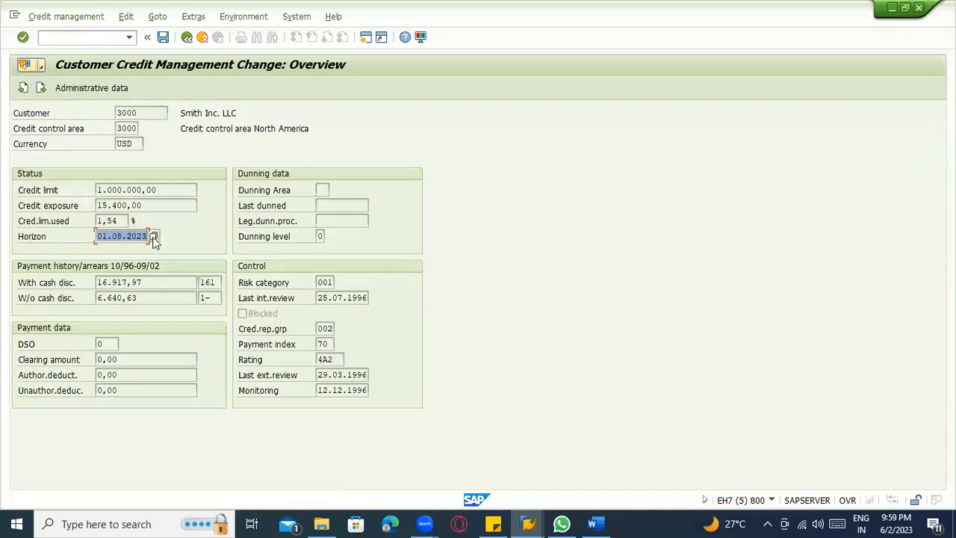
Try to set the credit horizon date to 31.08.2023, check the administrative data and save the customer's credit data.
click(154, 234)
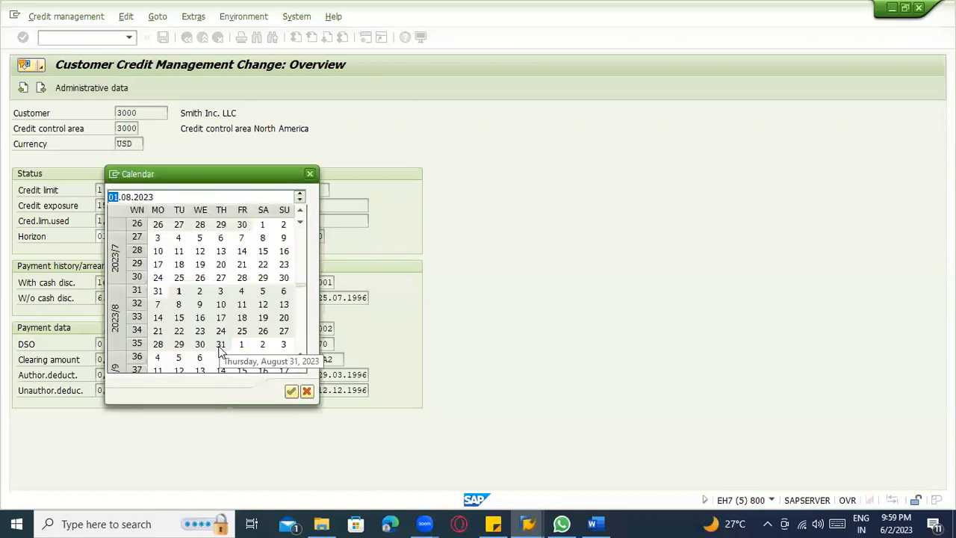
double_click(221, 347)
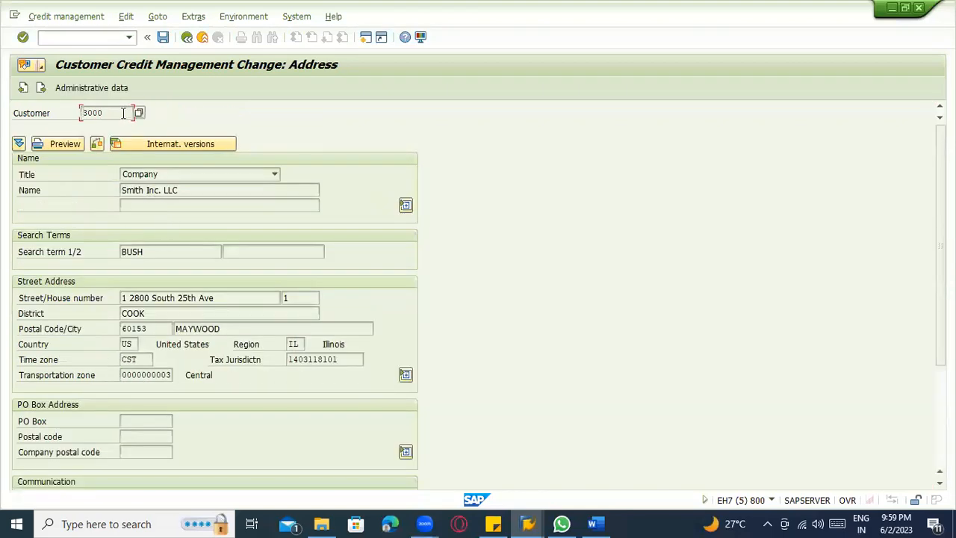
click(101, 86)
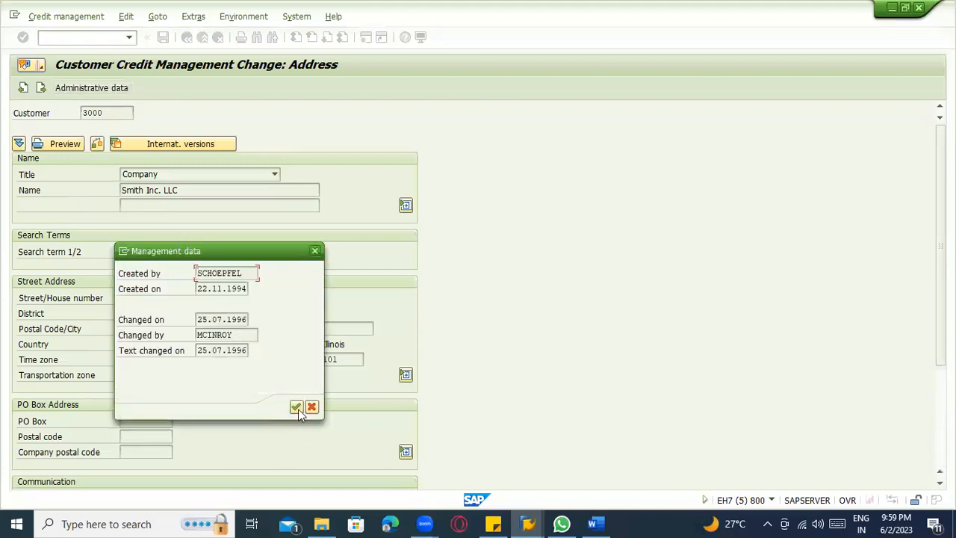
click(297, 409)
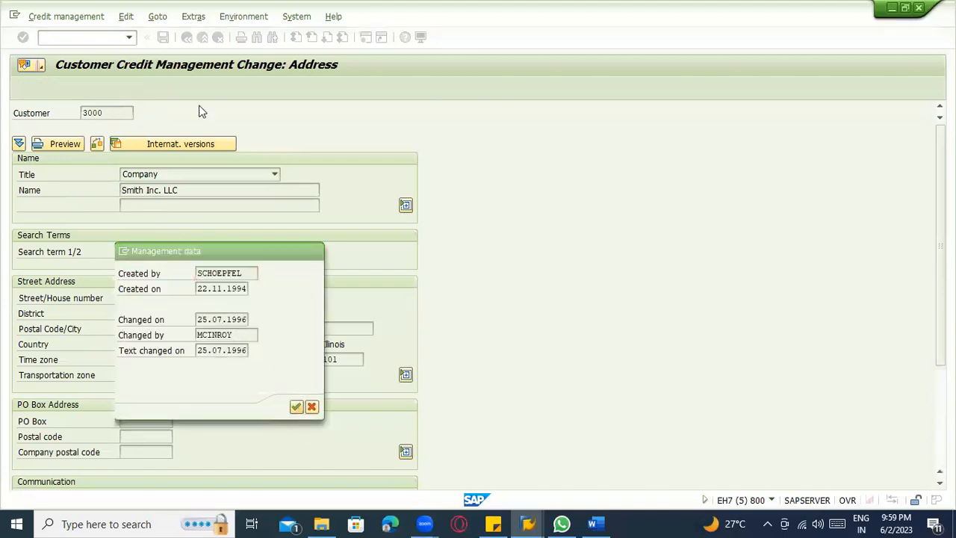
click(163, 38)
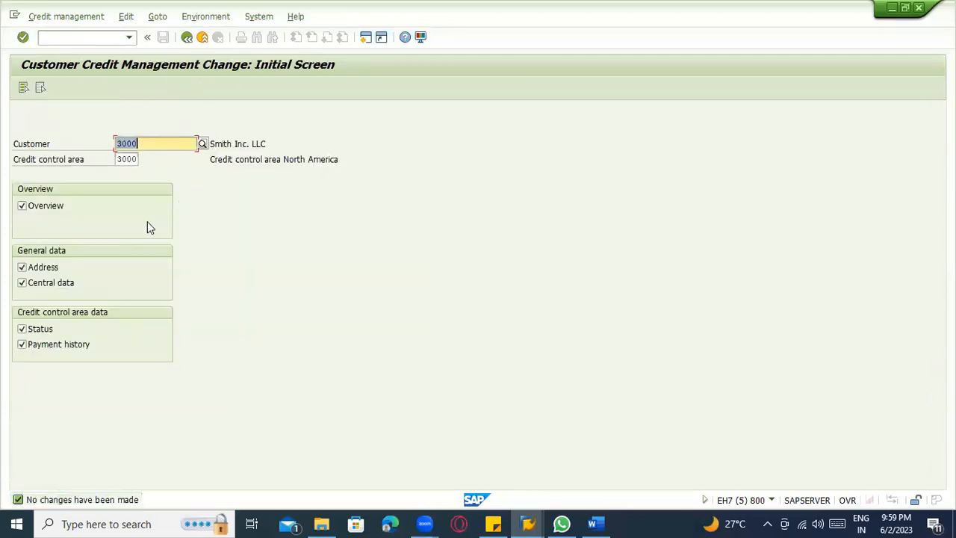
Reopen the customer's credit management overview and examine the payment history with cash discount.
key(Return)
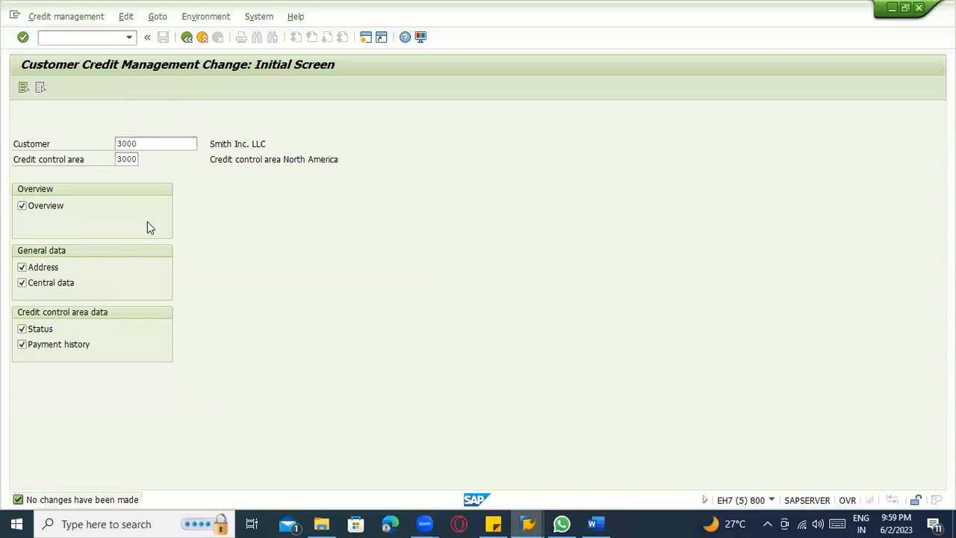
key(Return)
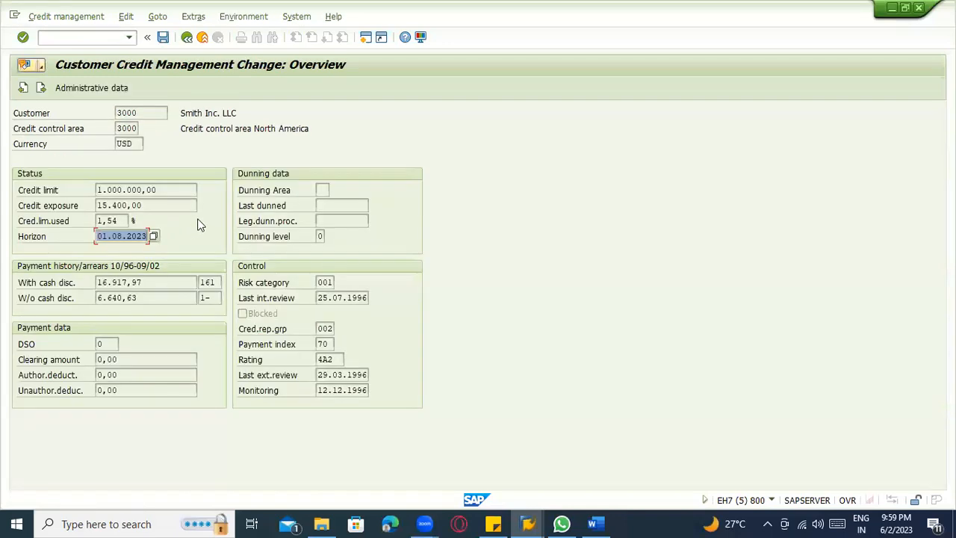
click(168, 280)
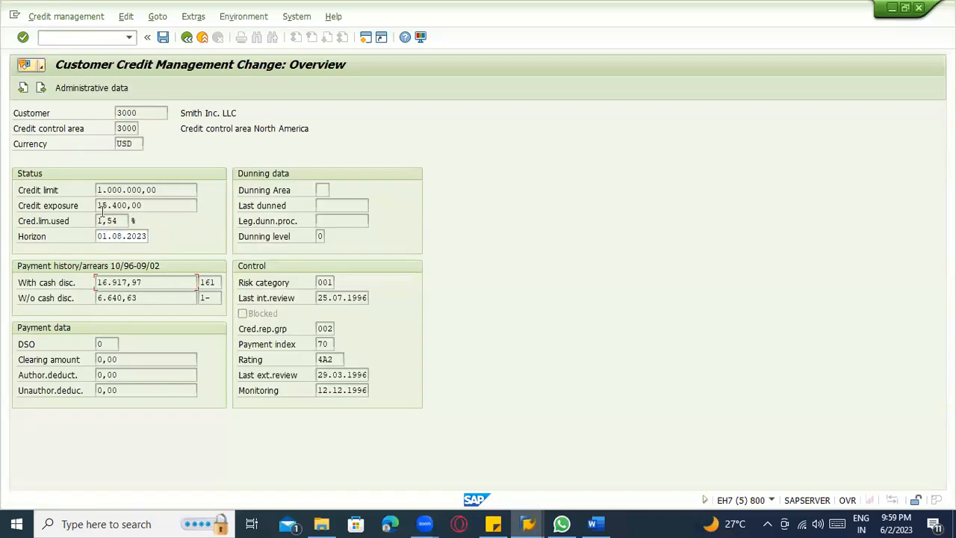
Compare the credit limit in the customer's credit overview with the credit limit error on the sales order.
drag(159, 190, 60, 198)
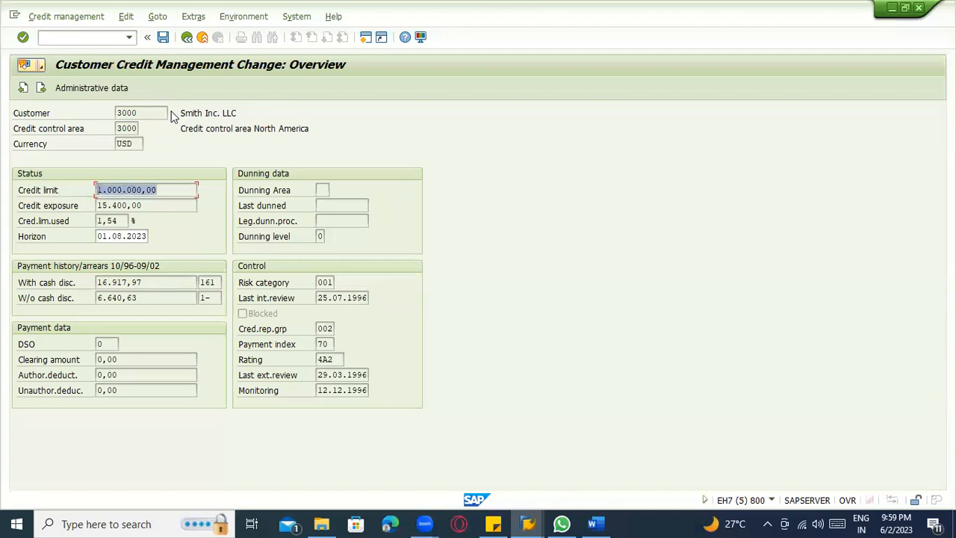
click(168, 191)
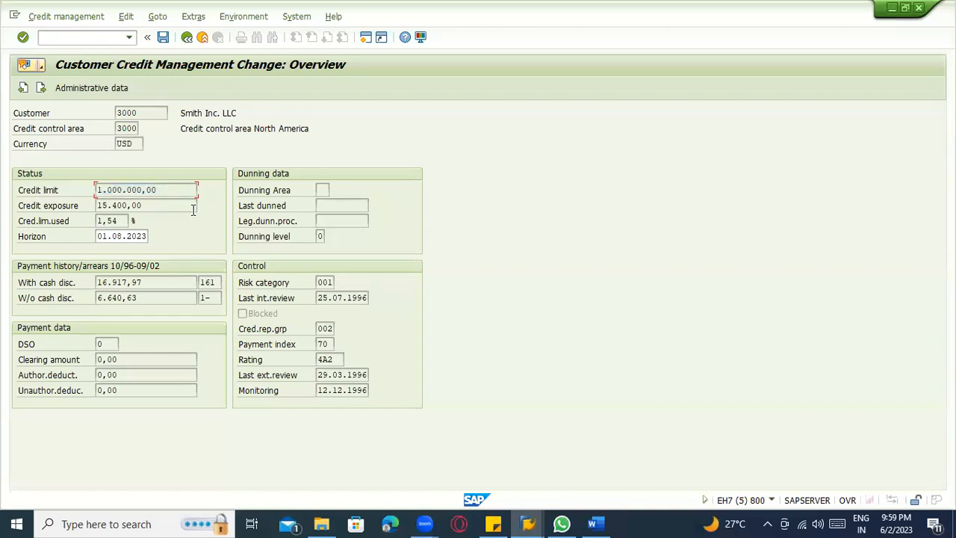
key(alt+Tab)
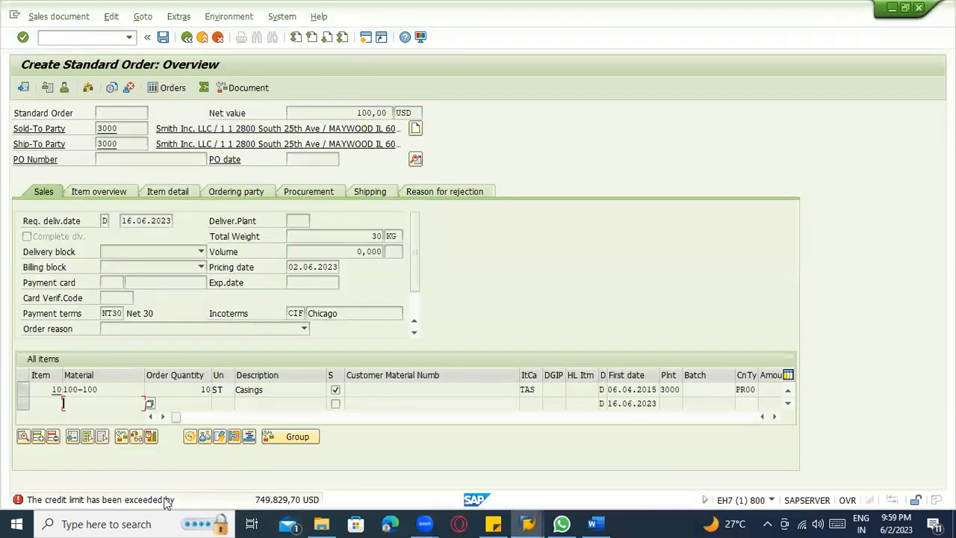
key(alt+Tab)
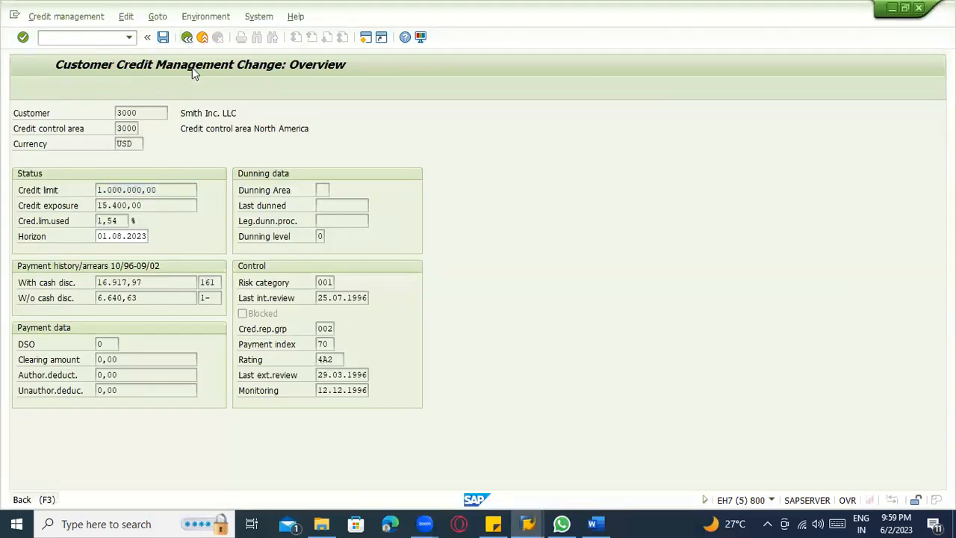
Leave the customer's credit management and expand the Sales Information System folder in SAP Easy Access.
click(147, 36)
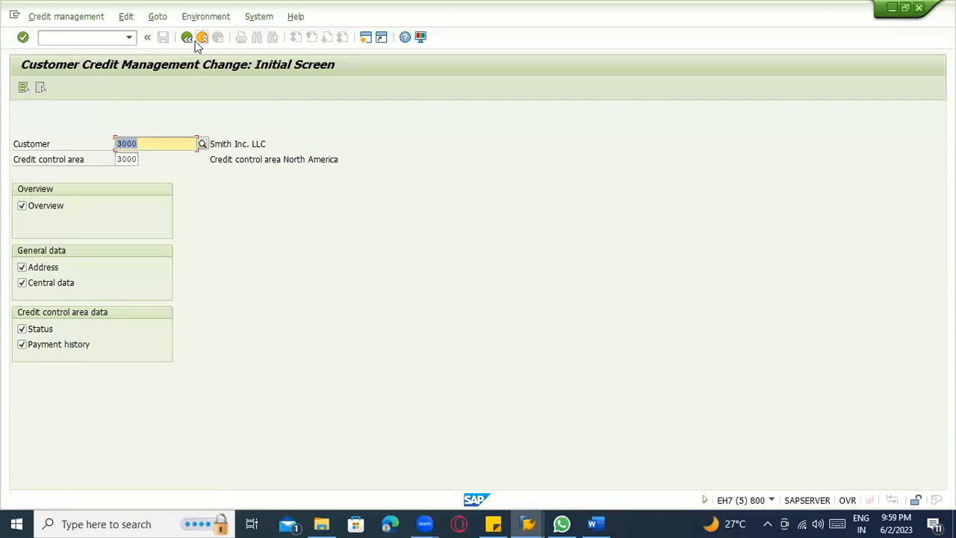
click(200, 38)
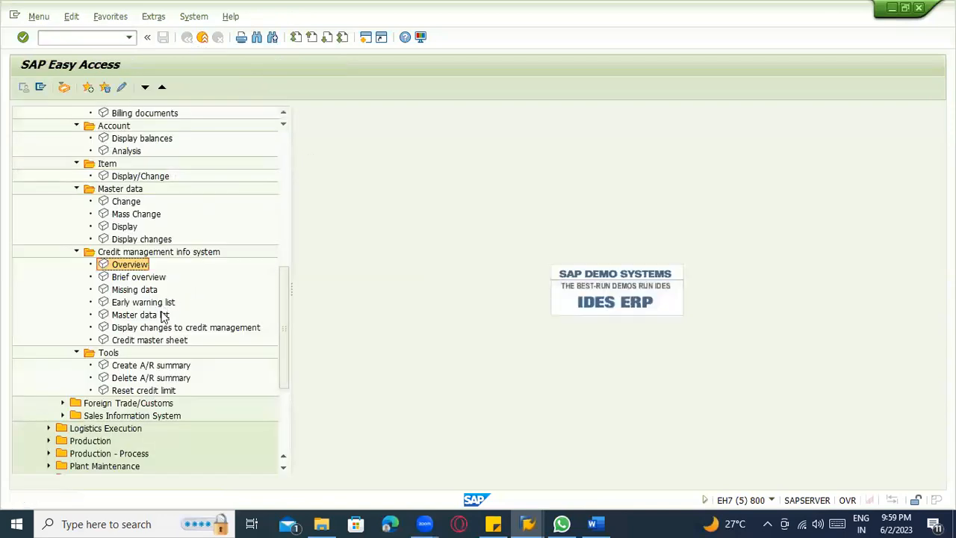
scroll(119, 409, down, 1)
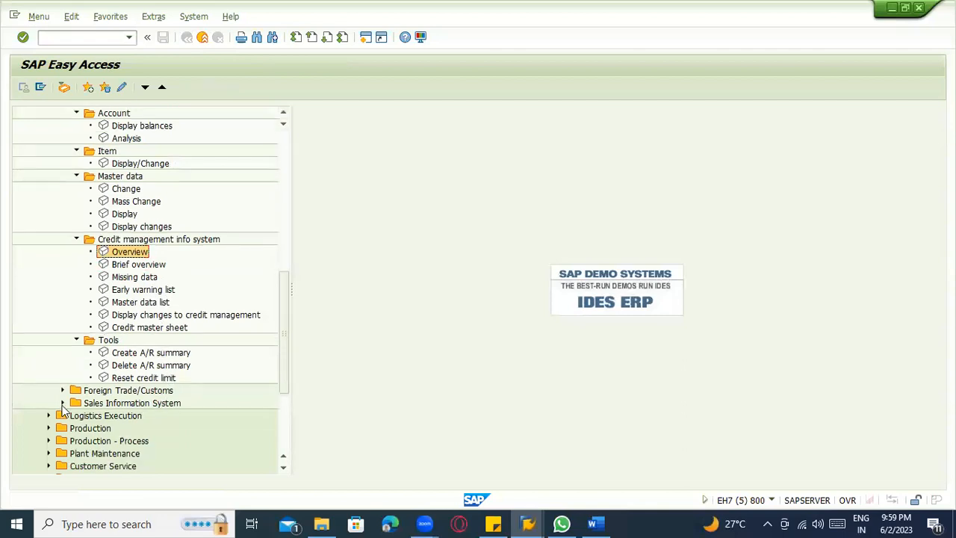
click(63, 403)
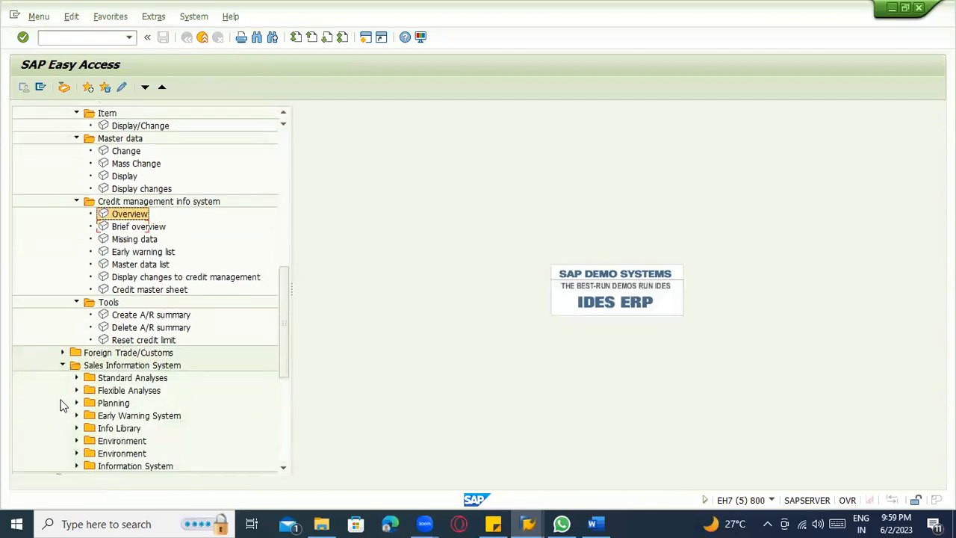
scroll(65, 399, down, 6)
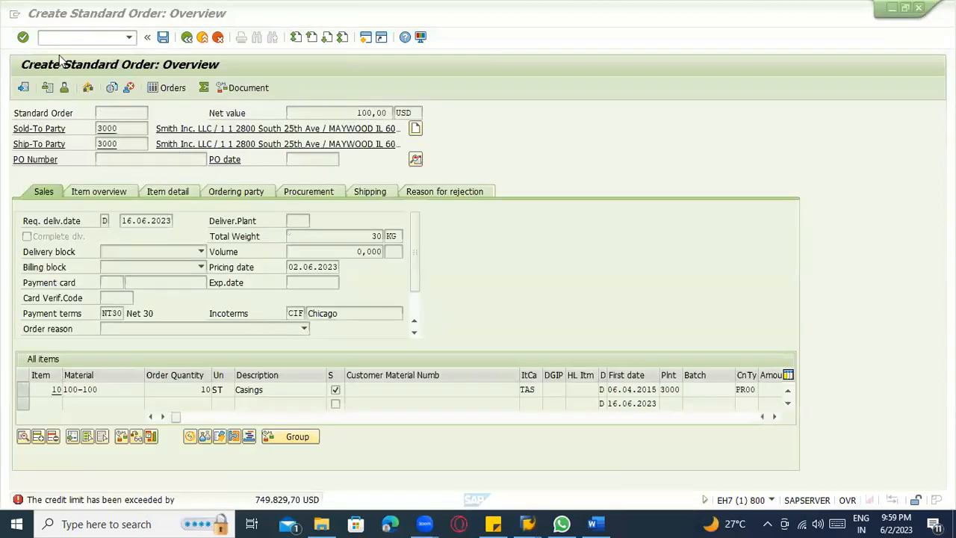
Return to the standard order and open the pricing conditions of item 10, material 100-100.
click(60, 59)
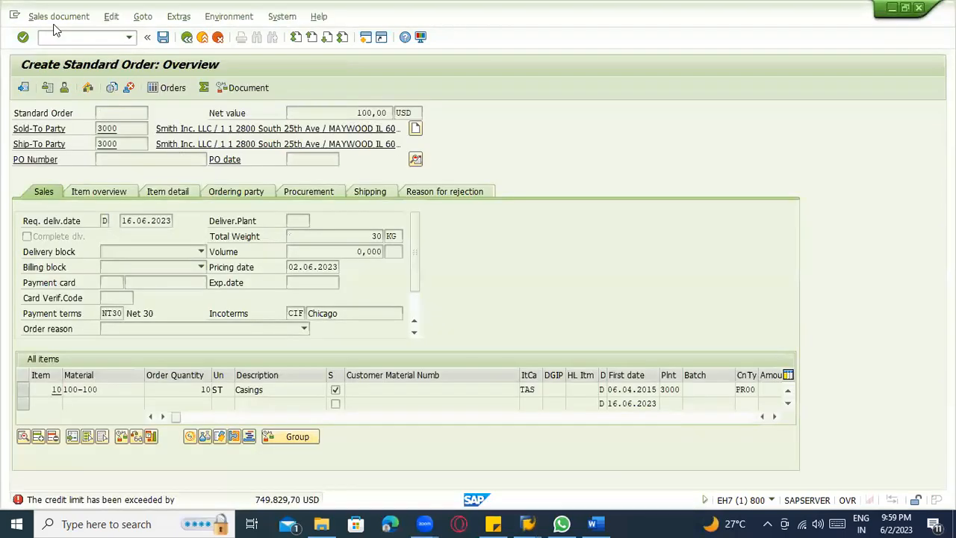
click(55, 20)
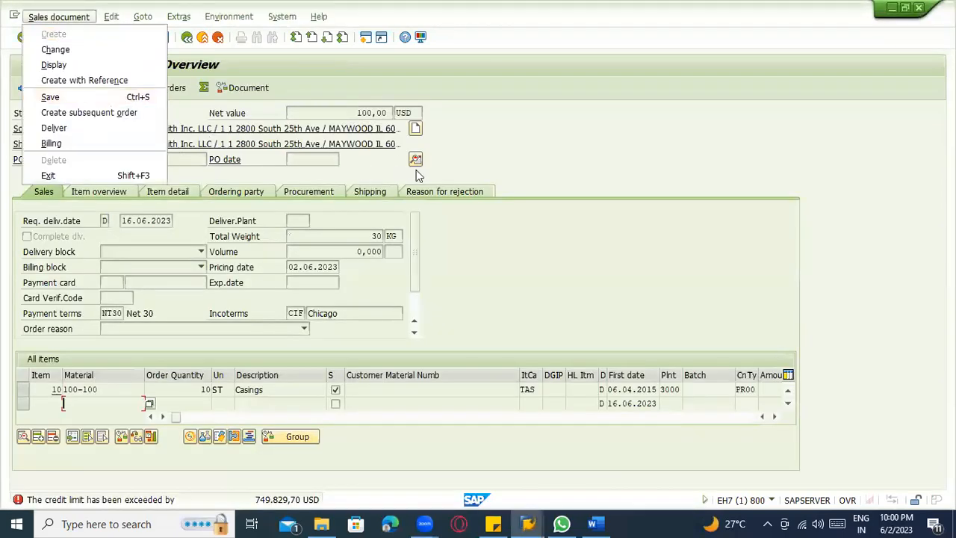
click(470, 170)
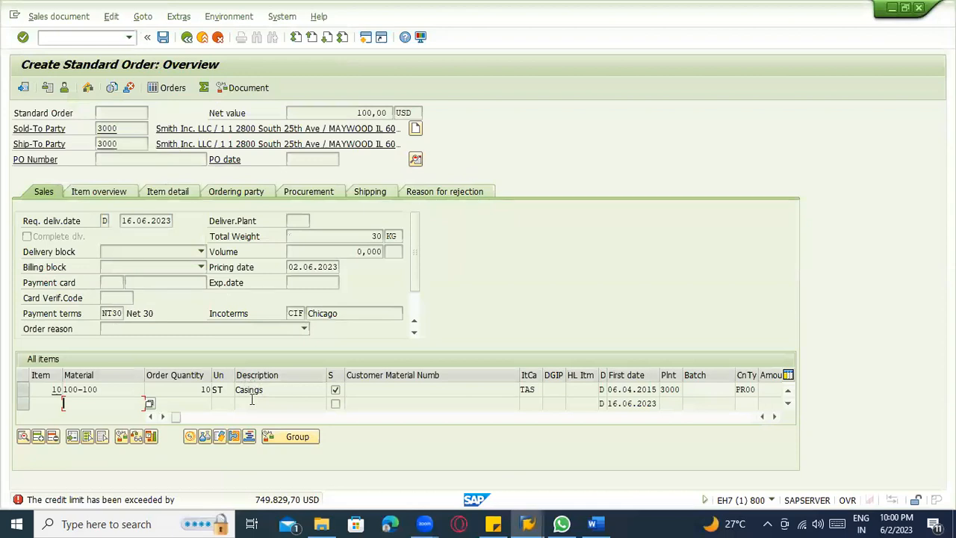
double_click(78, 389)
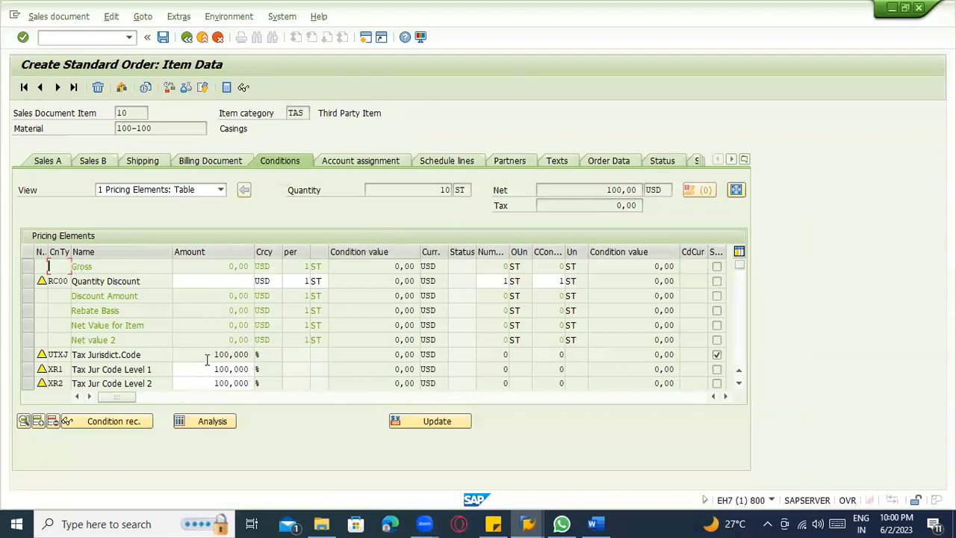
Clear the amount of the customer expected price condition EDI1 in the item's pricing elements.
scroll(222, 360, down, 1)
scroll(208, 381, down, 1)
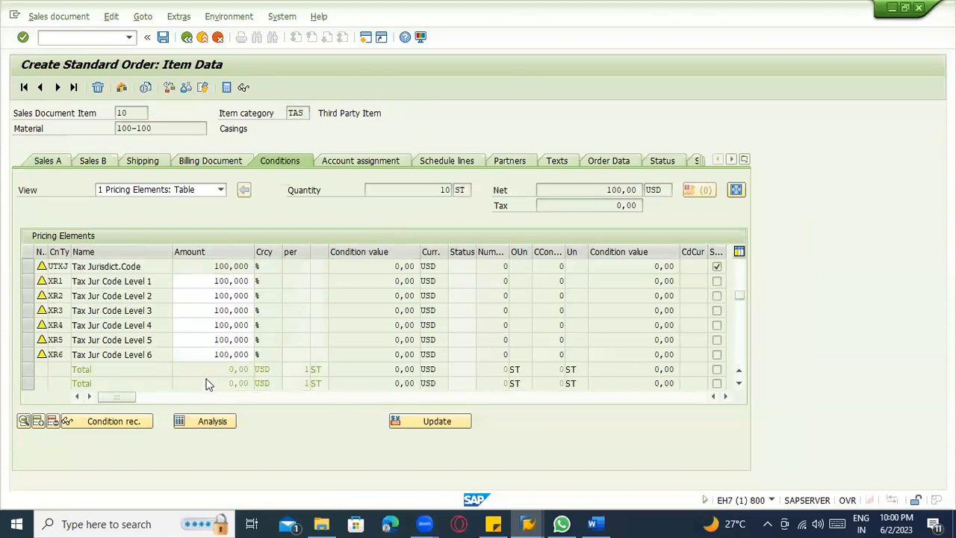
scroll(210, 382, down, 3)
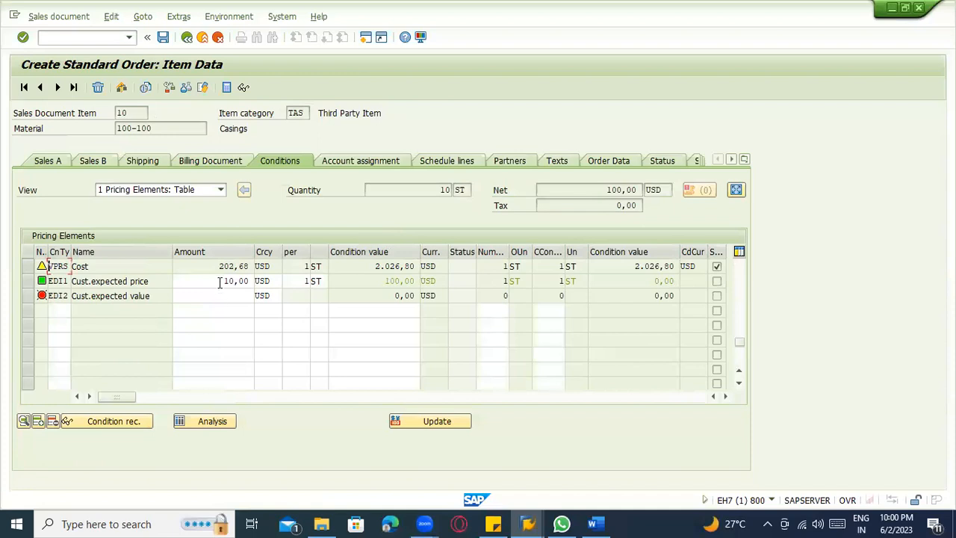
scroll(220, 283, down, 1)
click(223, 282)
scroll(239, 284, up, 1)
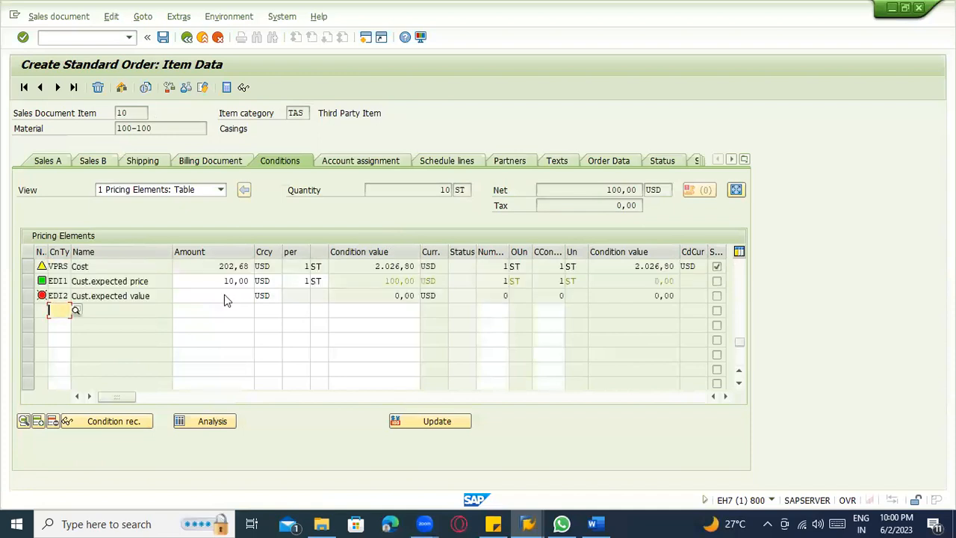
scroll(216, 307, up, 1)
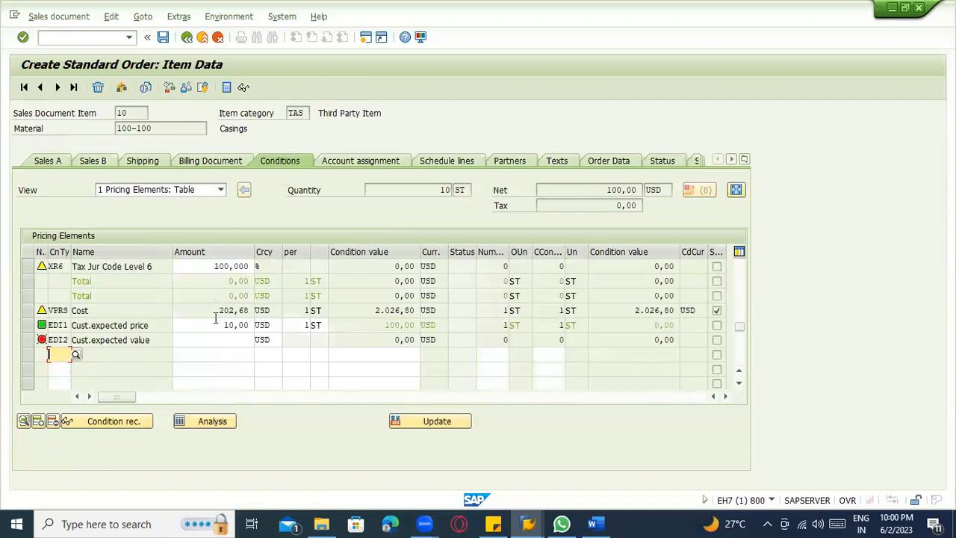
click(217, 322)
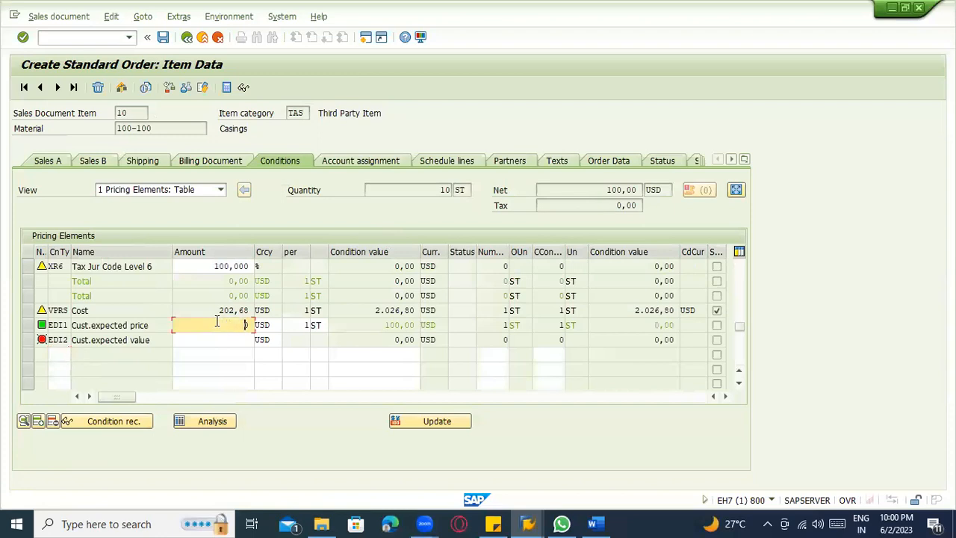
key(Delete)
key(Return)
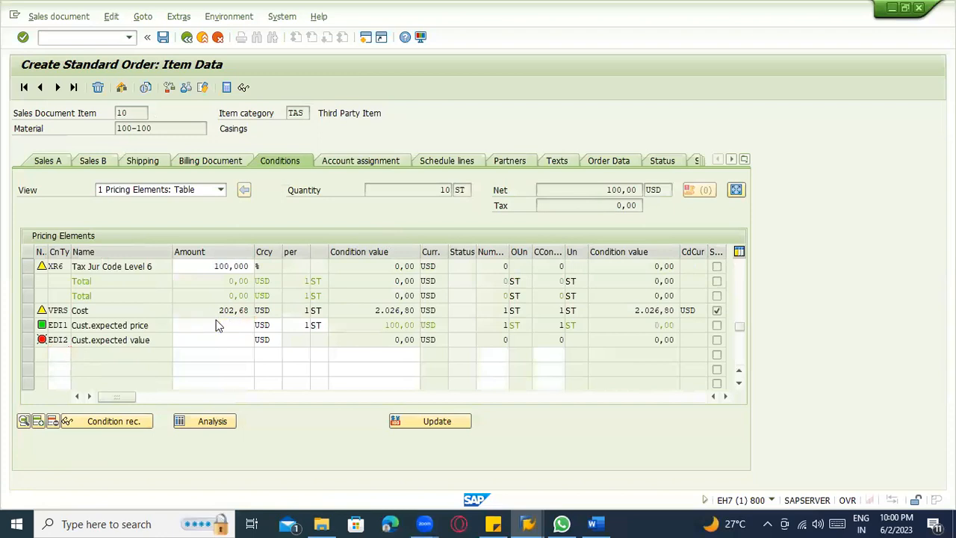
Try to save the standard order, acknowledging the credit limit information.
click(162, 37)
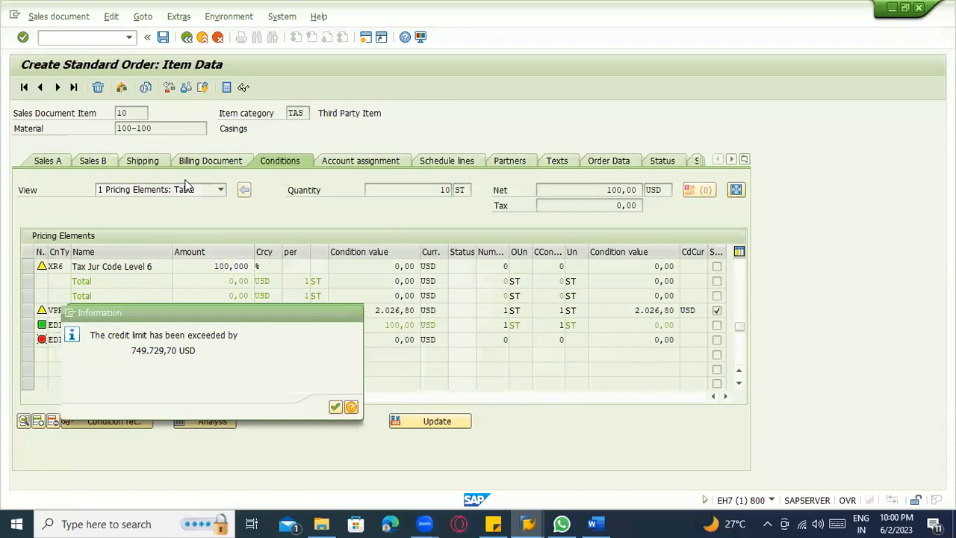
key(Return)
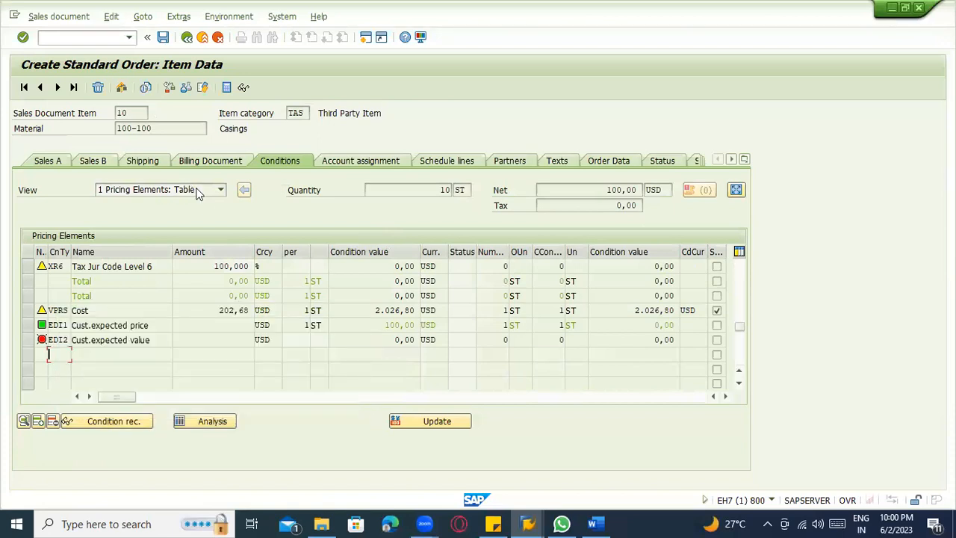
click(163, 38)
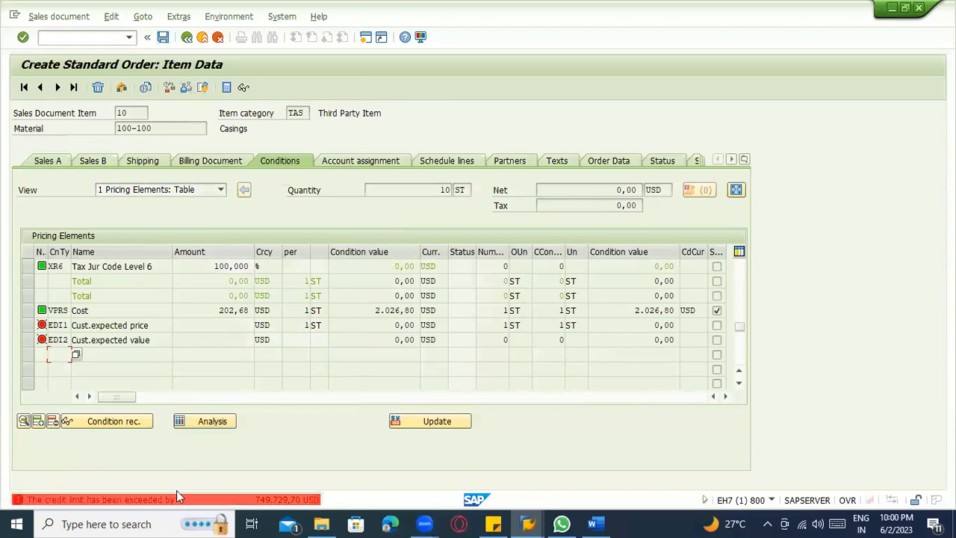
Examine the long text of the credit limit error message and close the Performance Assistant.
double_click(178, 496)
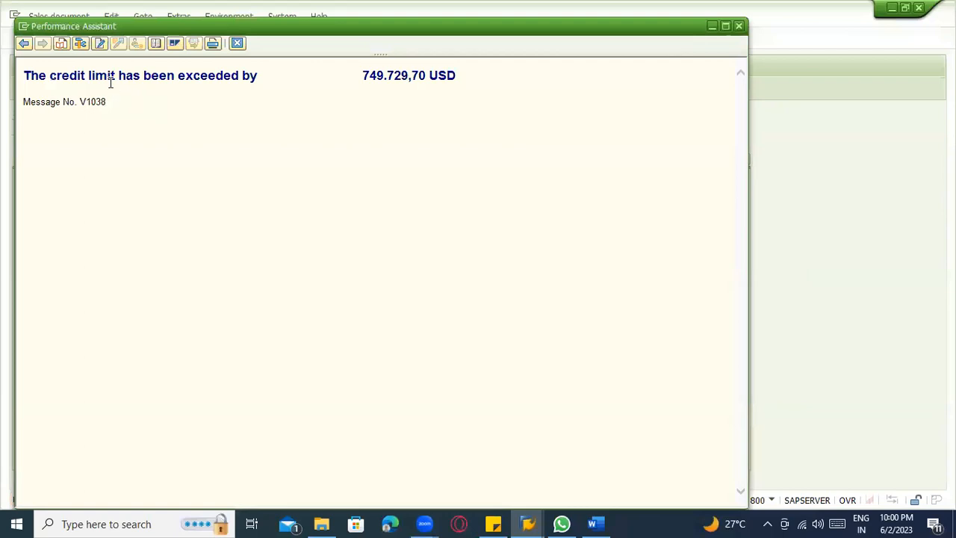
click(191, 105)
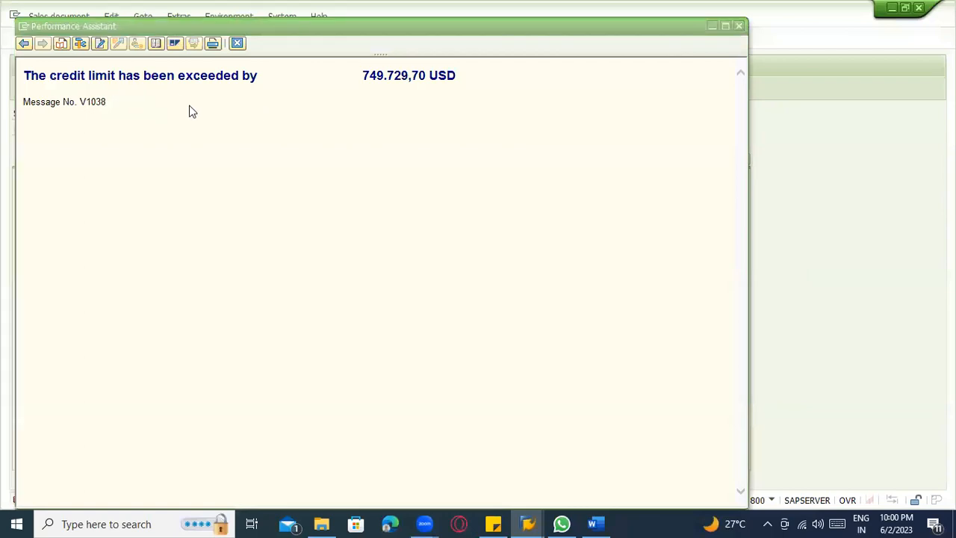
key(alt+Tab)
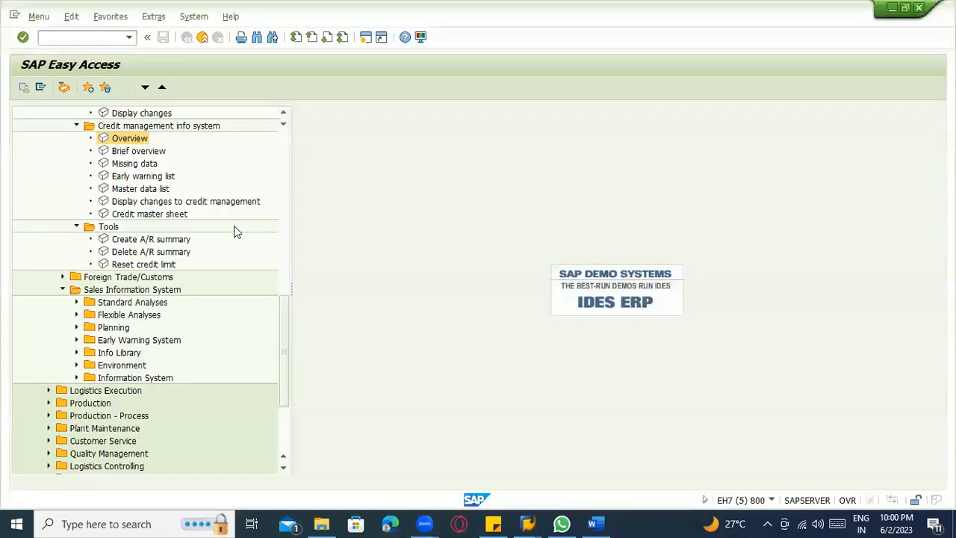
key(alt+Tab)
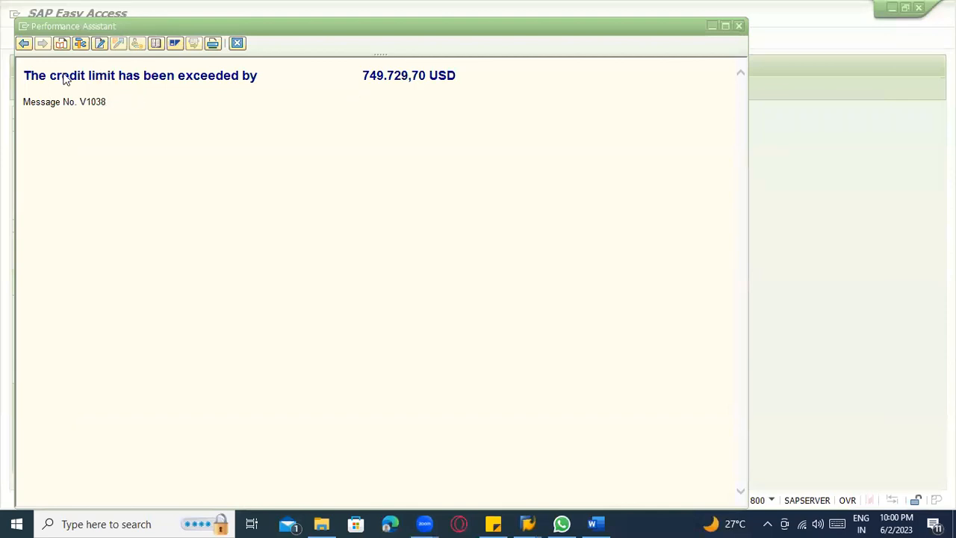
click(63, 75)
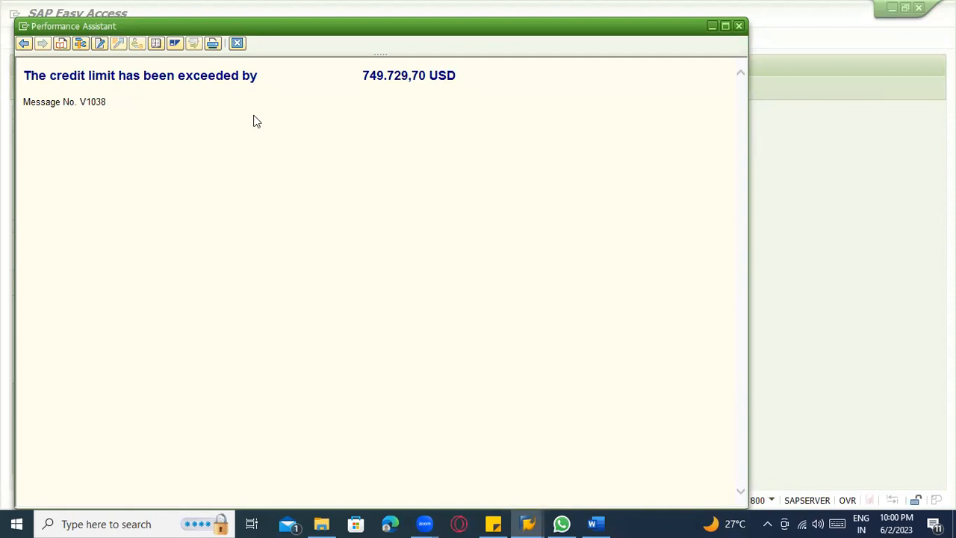
click(234, 43)
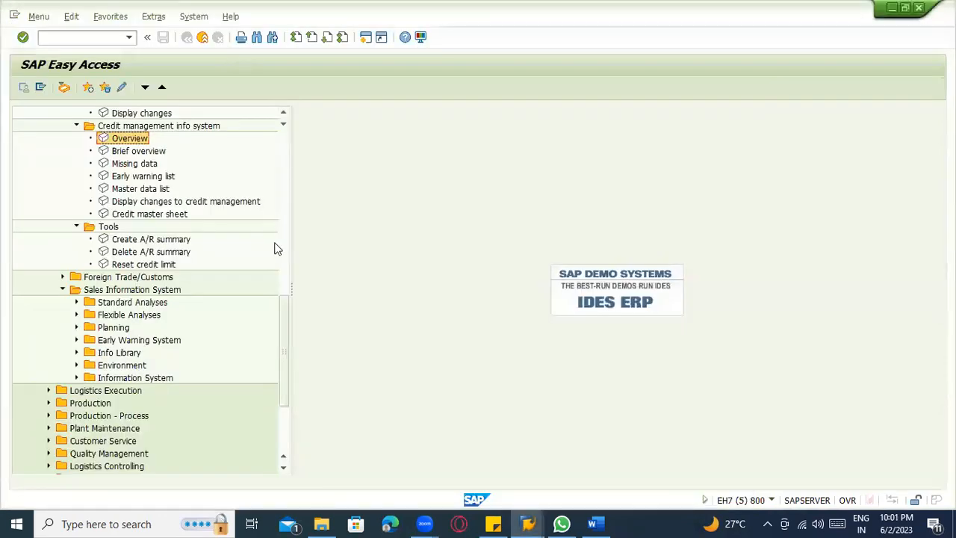
Run Create A/R Summary from the credit management tools for the customer with credit control area 300.
double_click(158, 240)
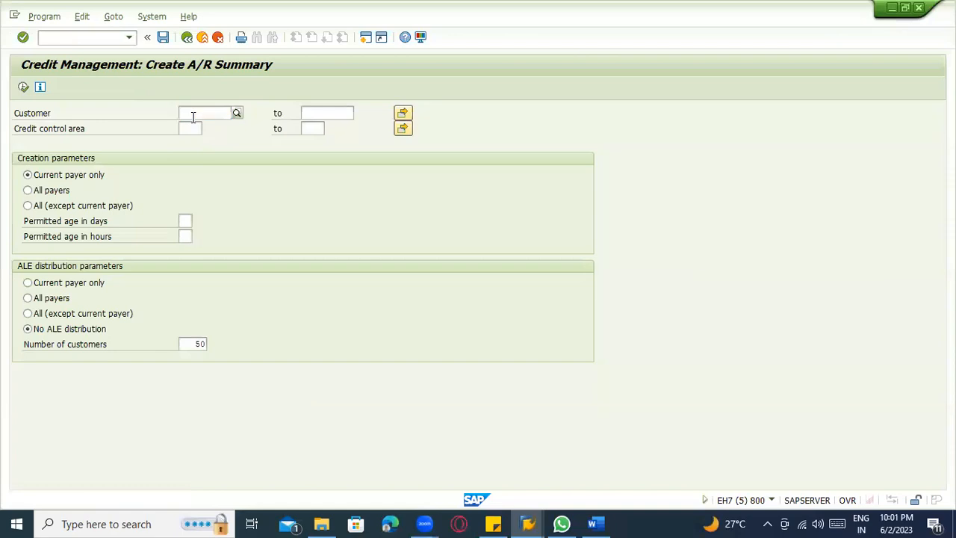
text(3000)
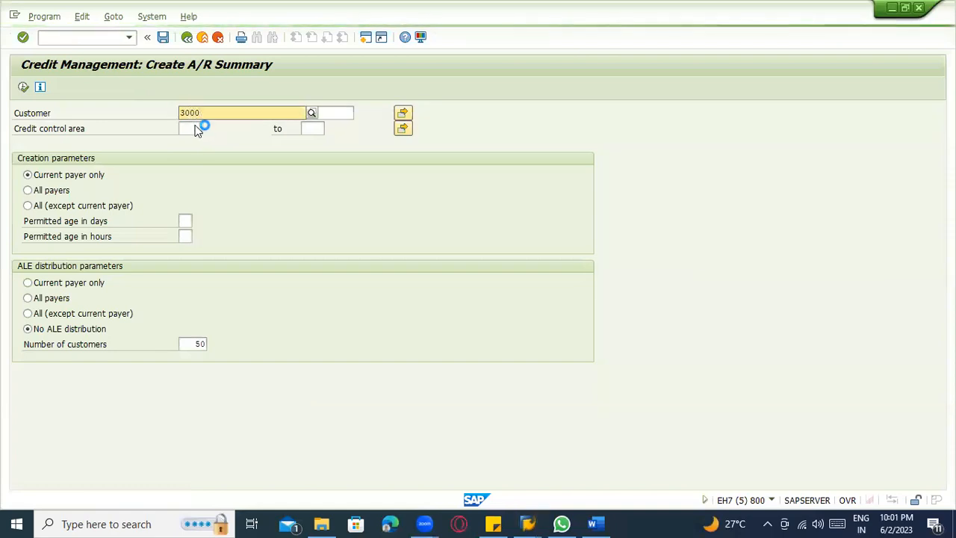
key(Return)
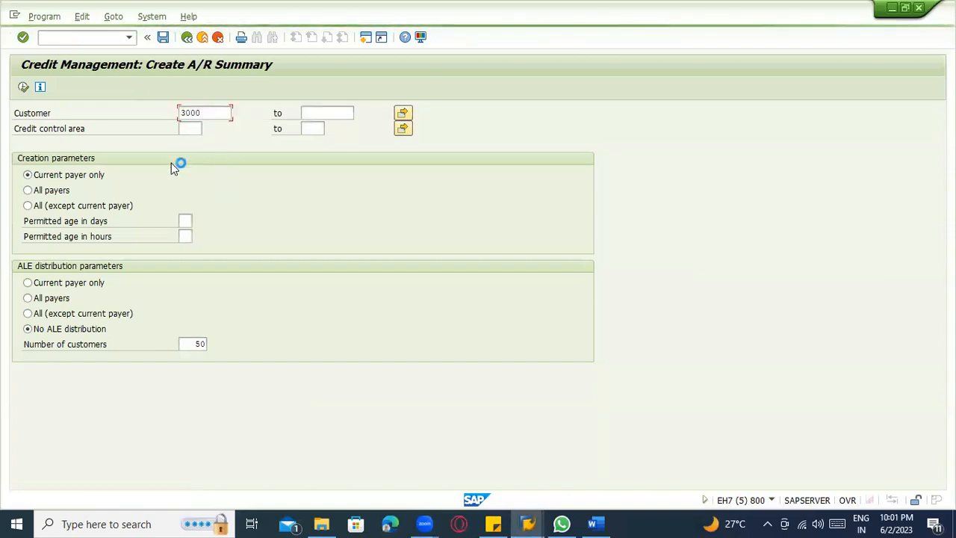
click(190, 129)
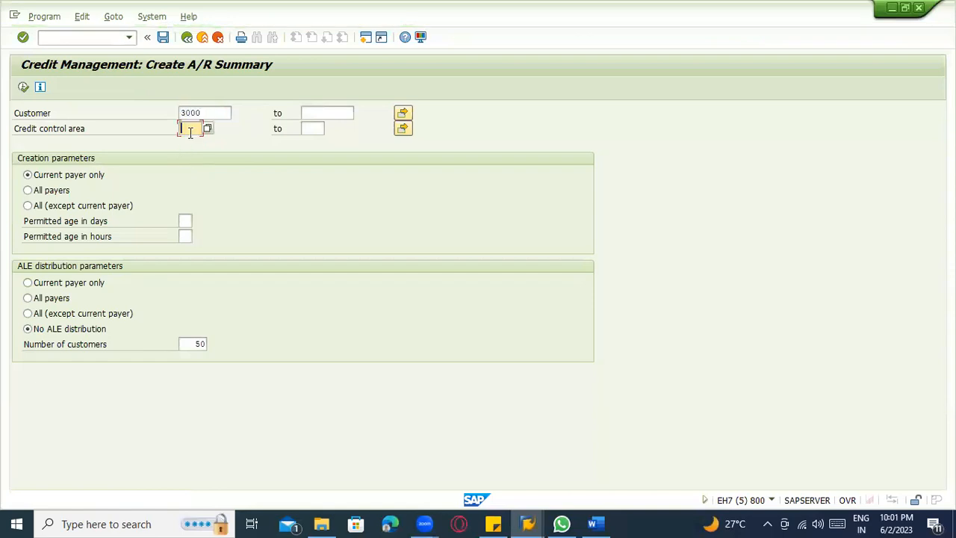
text(300)
click(120, 190)
click(23, 88)
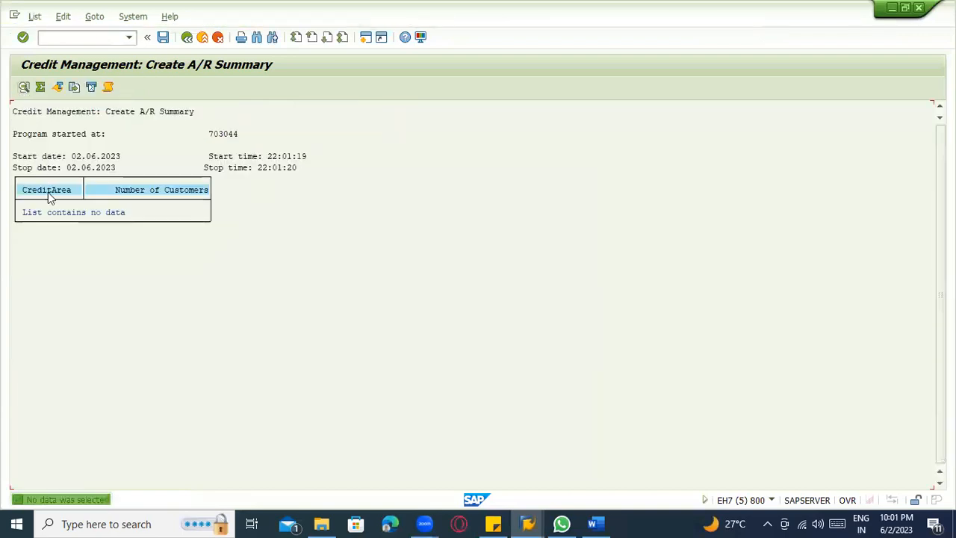
Rerun Create A/R Summary with the creation parameter set to All payers.
key(F3)
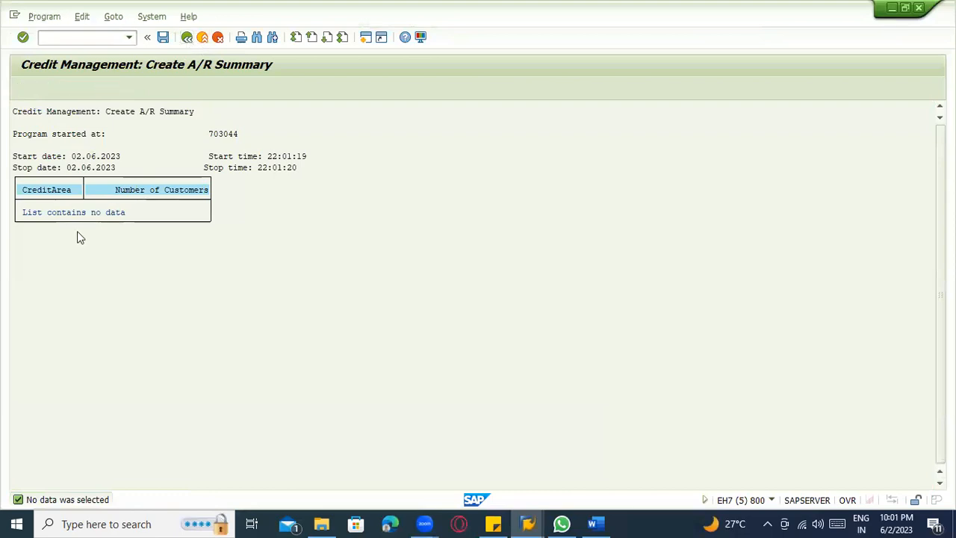
click(28, 190)
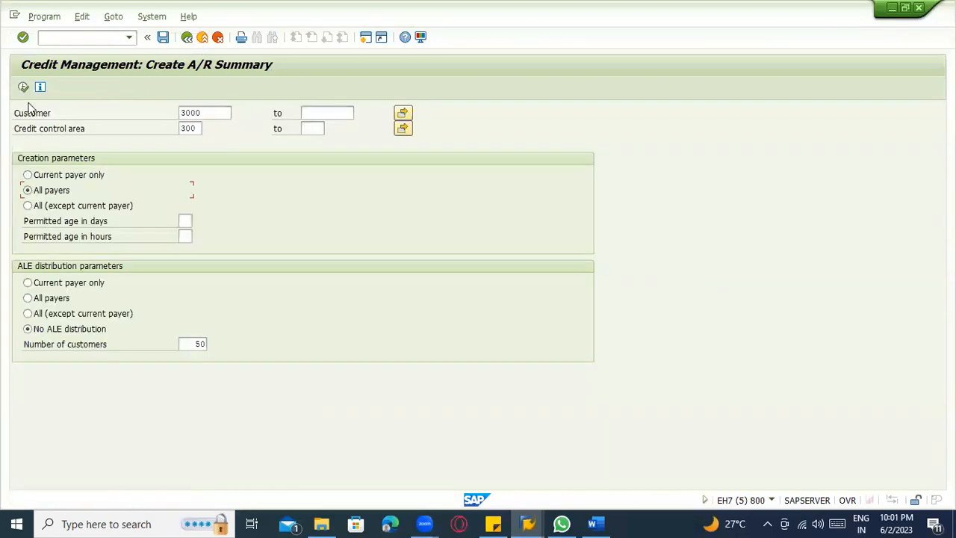
click(23, 88)
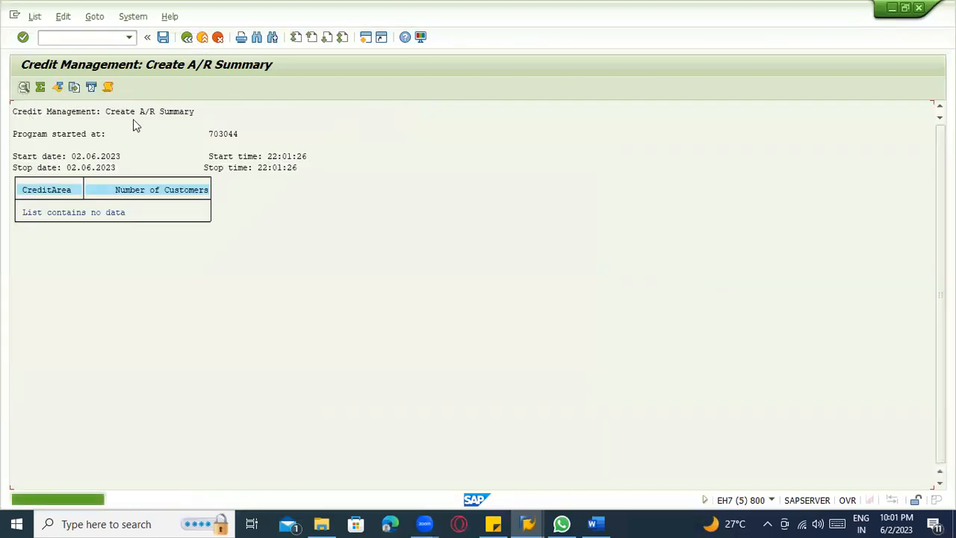
Rerun Create A/R Summary with the creation parameter set to All (except current payer).
key(F3)
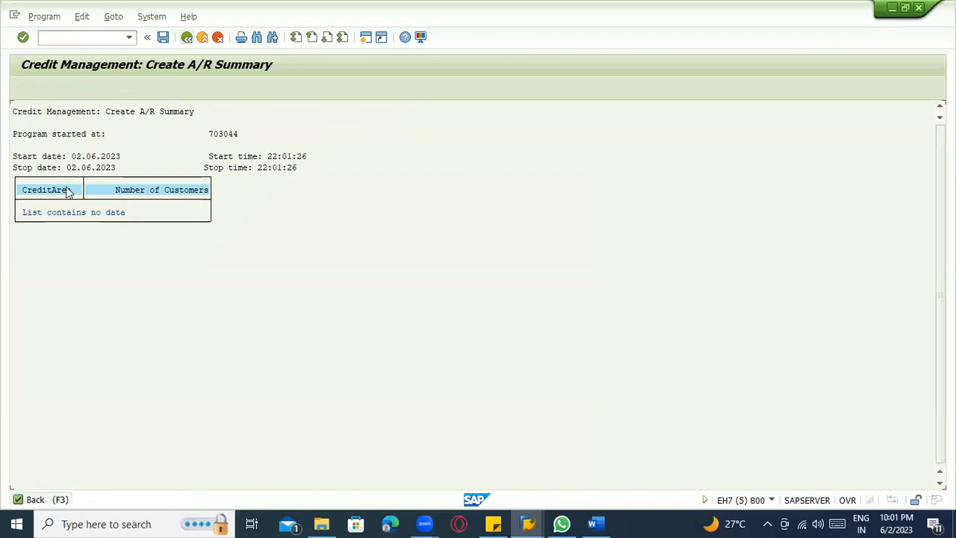
click(28, 206)
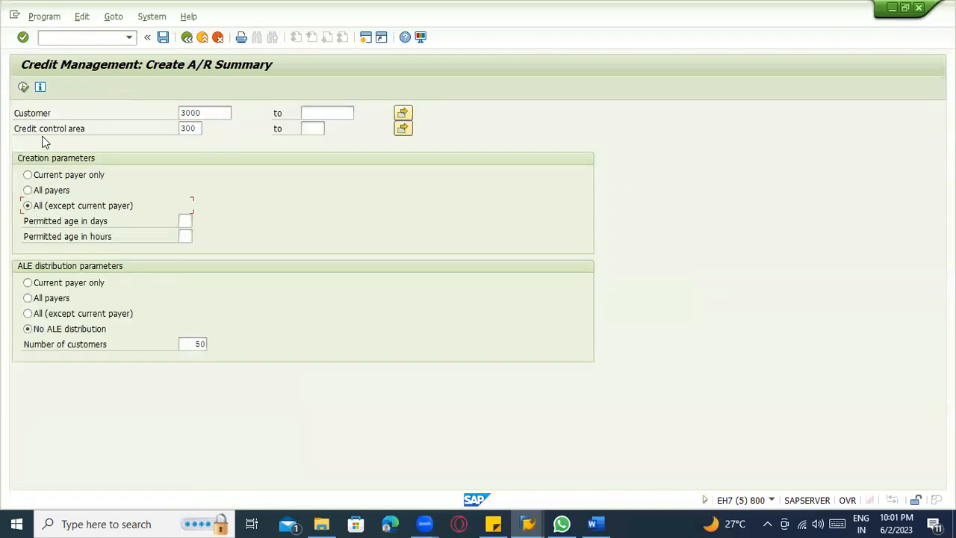
click(24, 88)
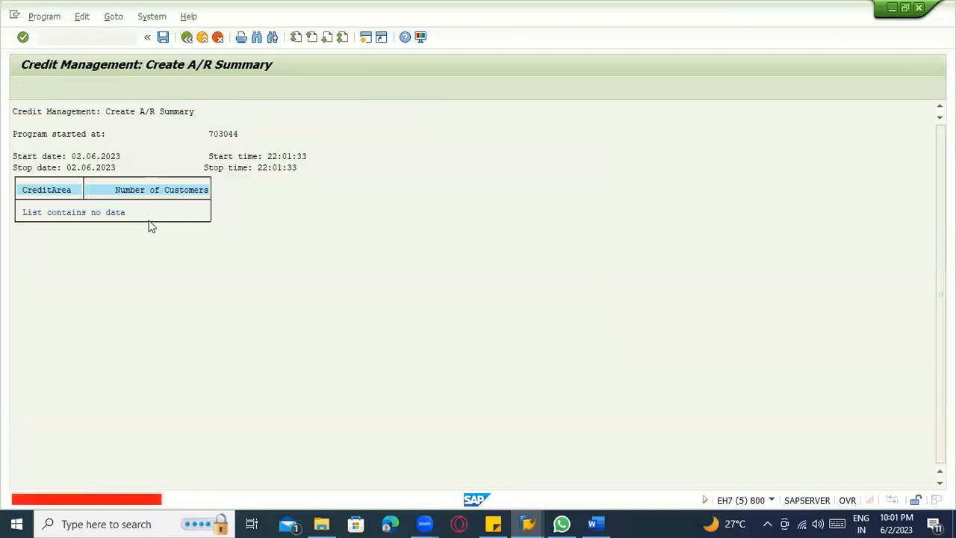
Rerun Create A/R Summary with ALE distribution set to All (except current payer), and return to SAP Easy Access.
key(F3)
click(28, 313)
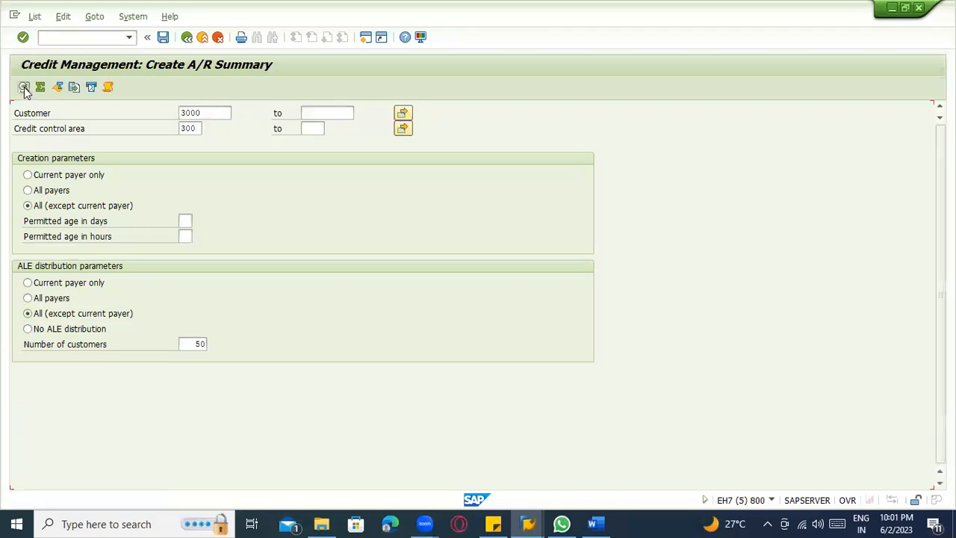
click(24, 87)
click(187, 37)
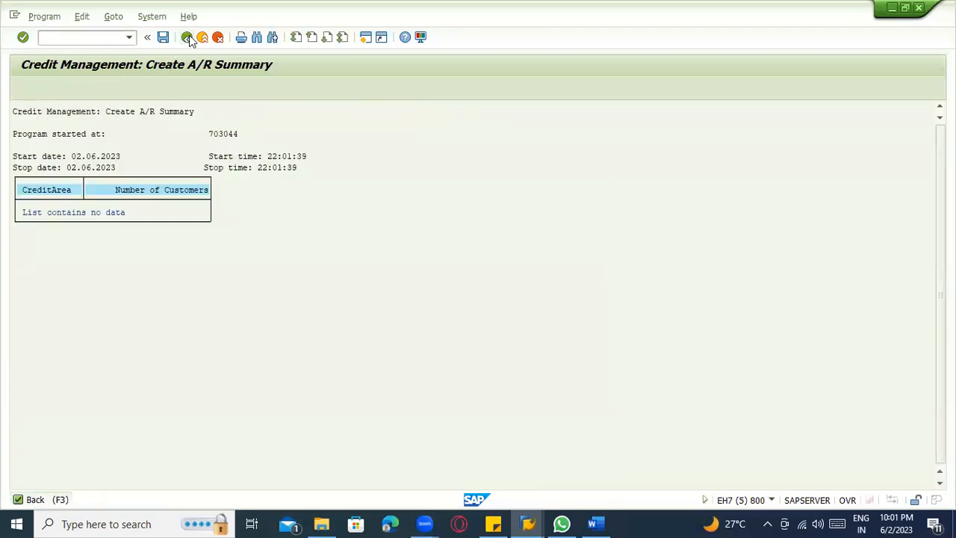
click(187, 38)
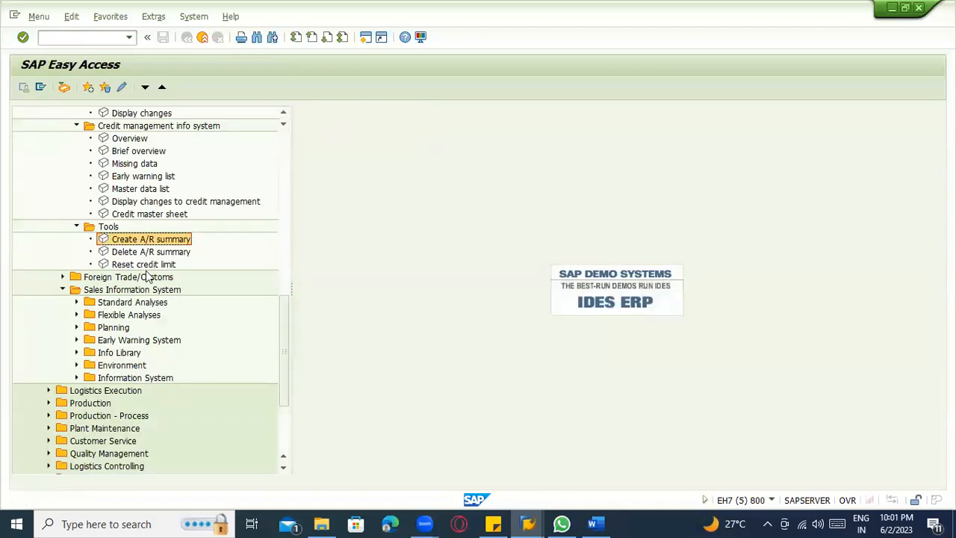
Execute Reset credit limit as a test run for the customer in credit control area 3000, recreating only FI data.
double_click(133, 266)
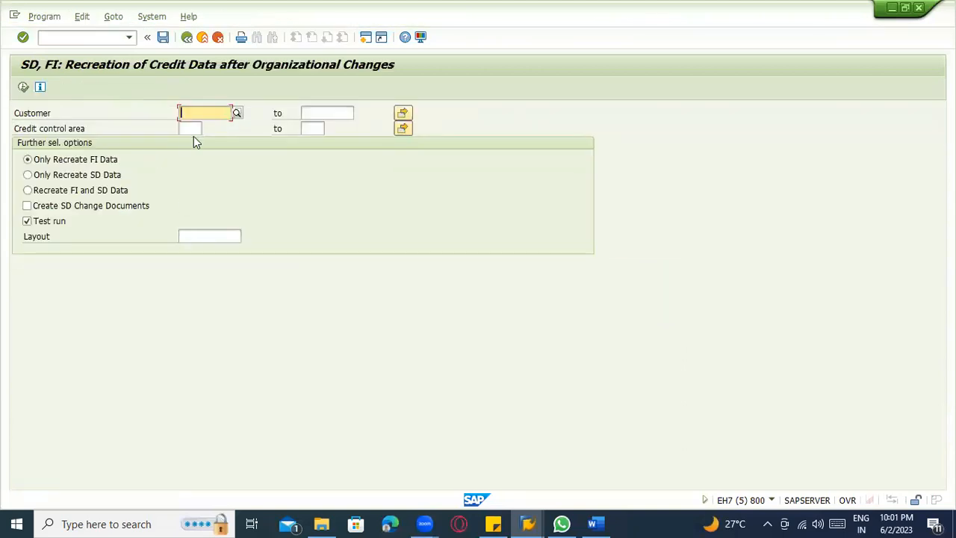
text(3000)
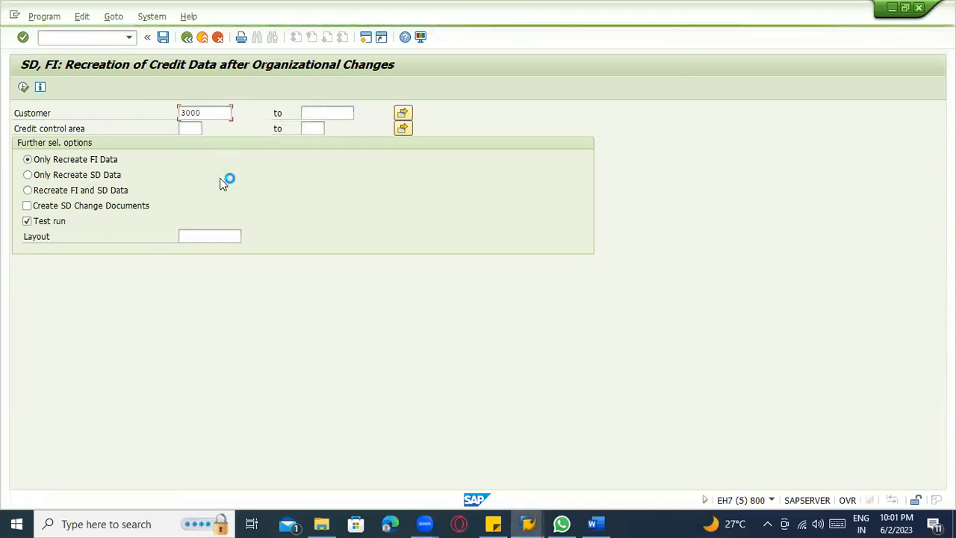
click(193, 129)
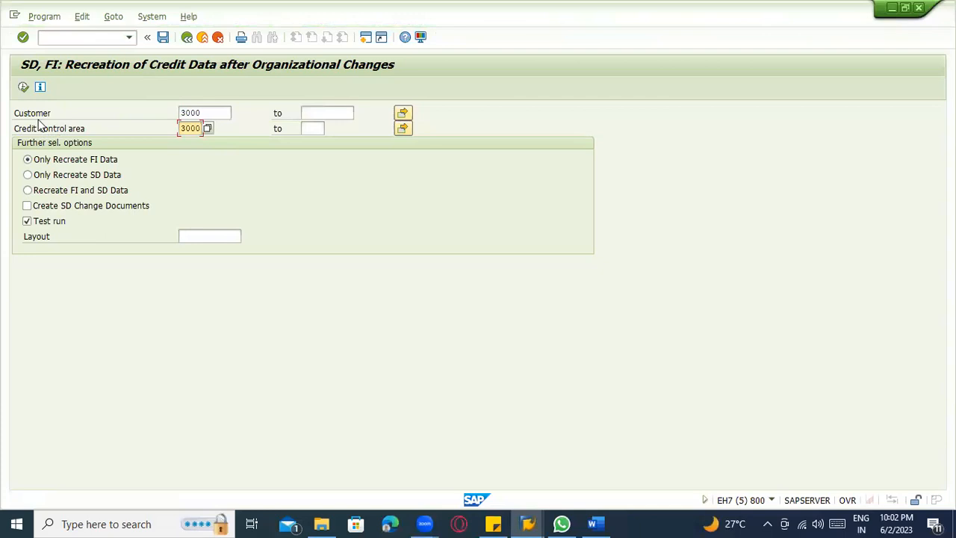
click(23, 88)
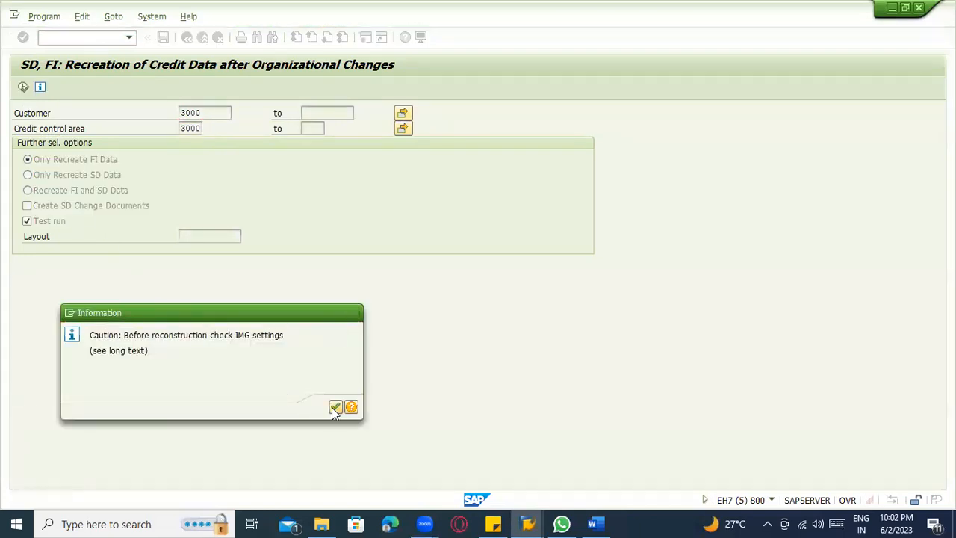
click(333, 408)
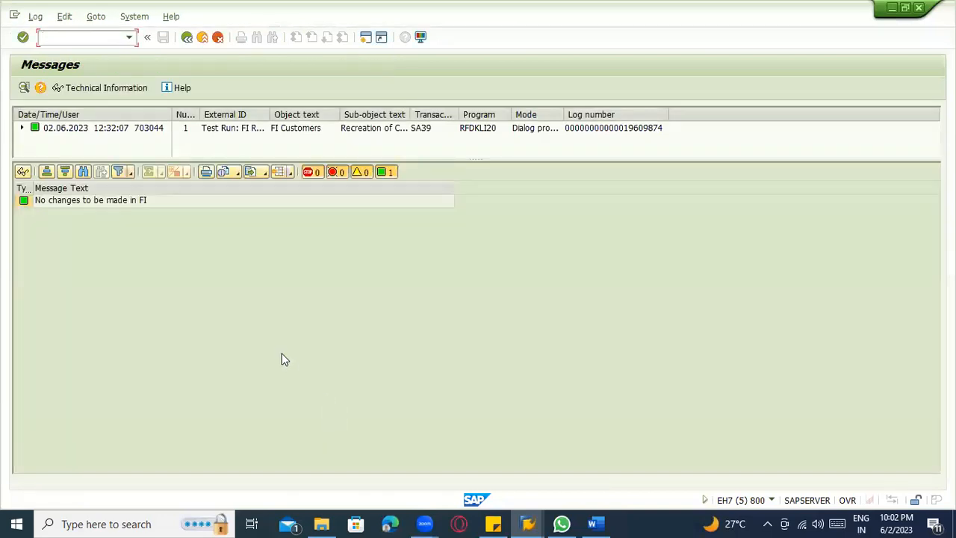
Recreate only the FI credit data with Test run turned off, and inspect the problem class in the message log.
click(187, 38)
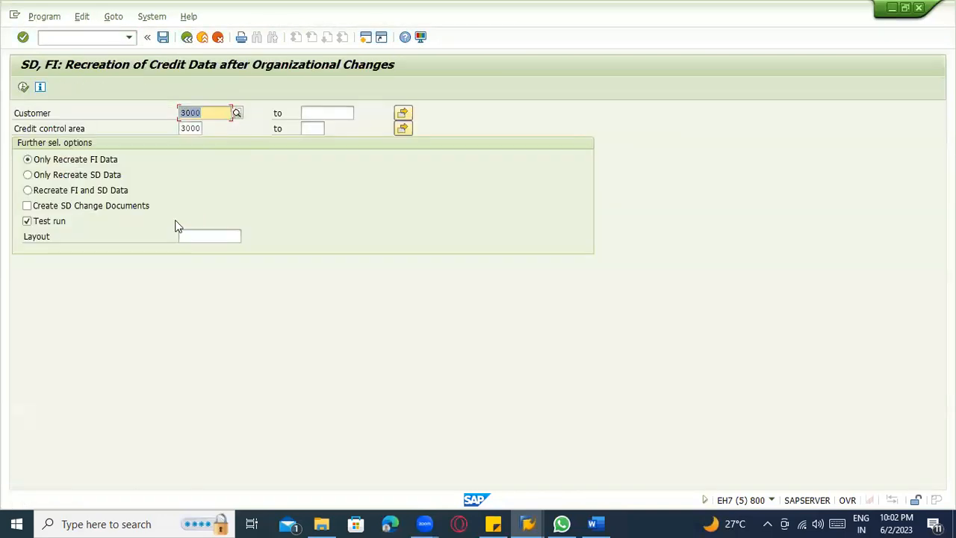
click(24, 89)
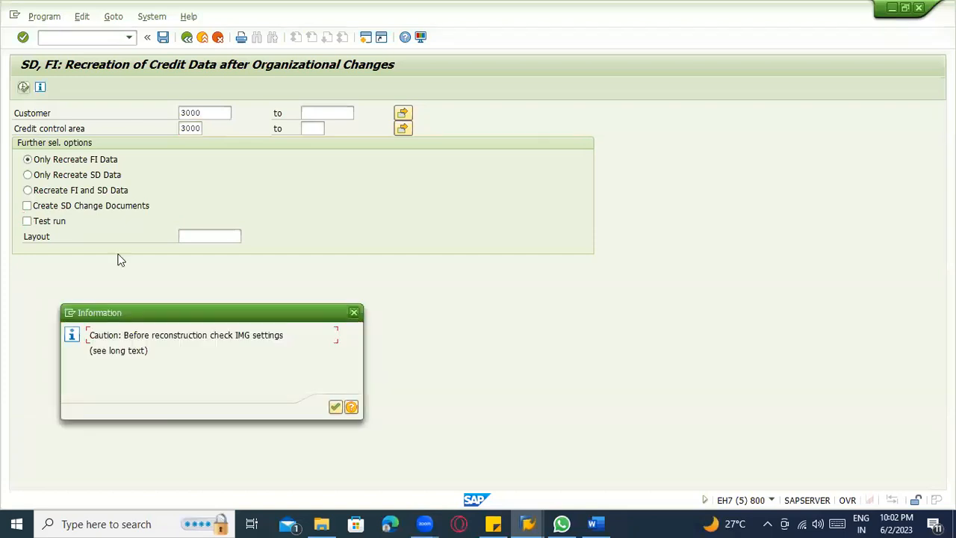
click(335, 408)
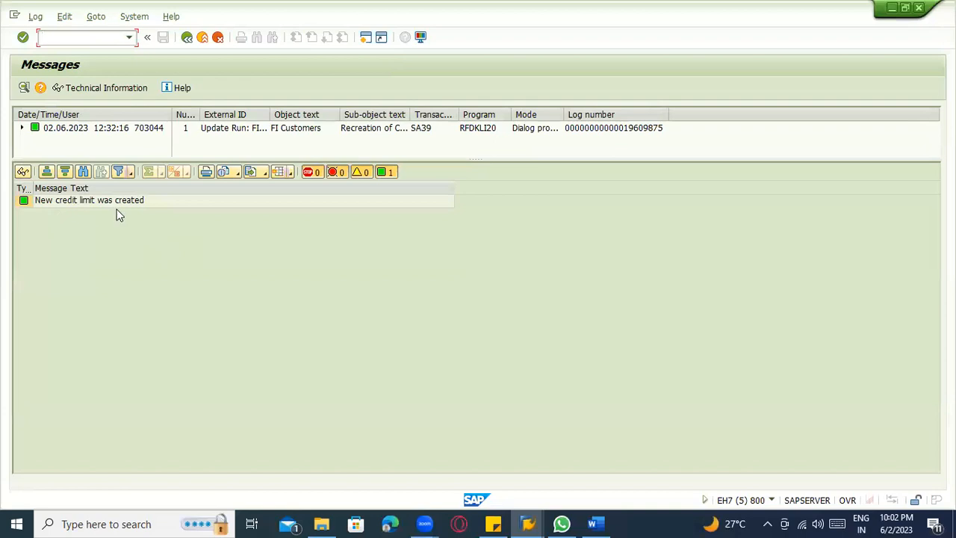
click(22, 128)
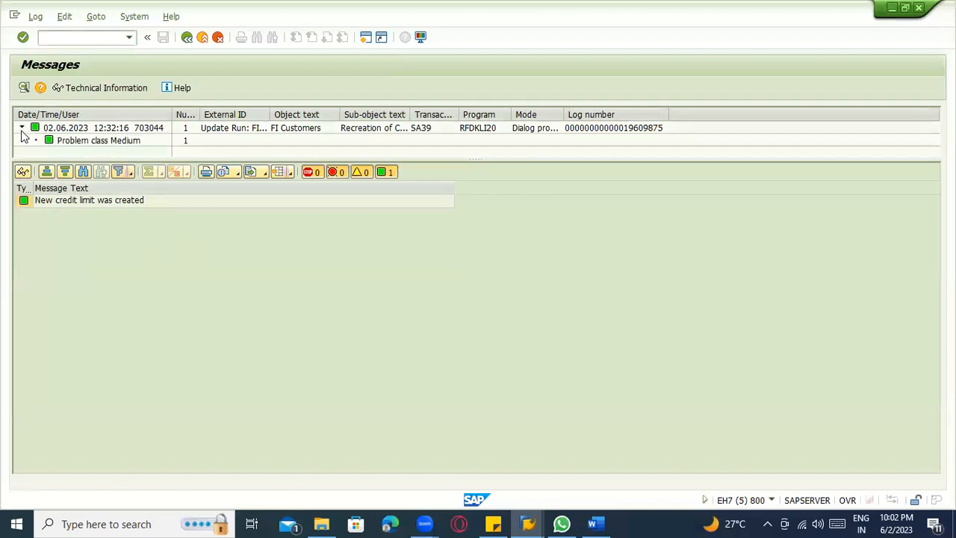
click(55, 141)
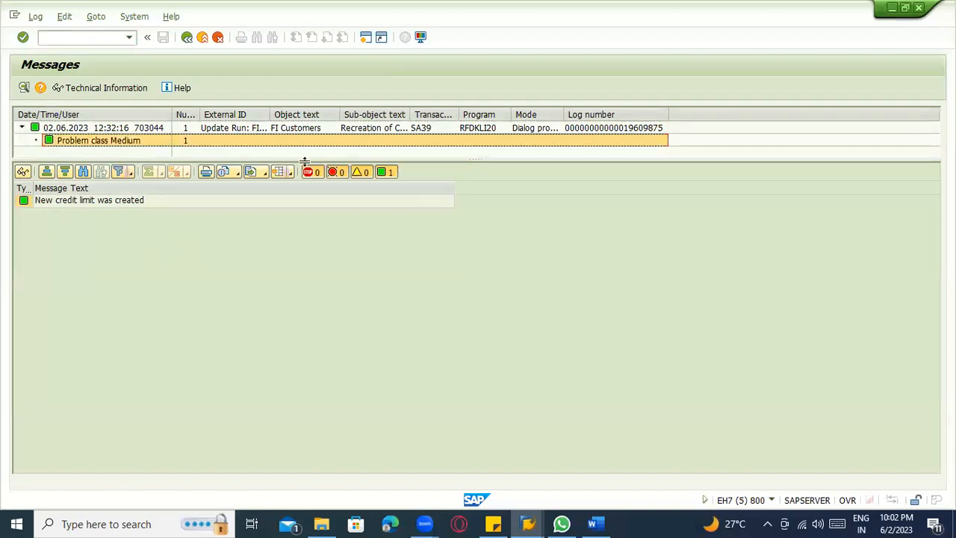
click(186, 38)
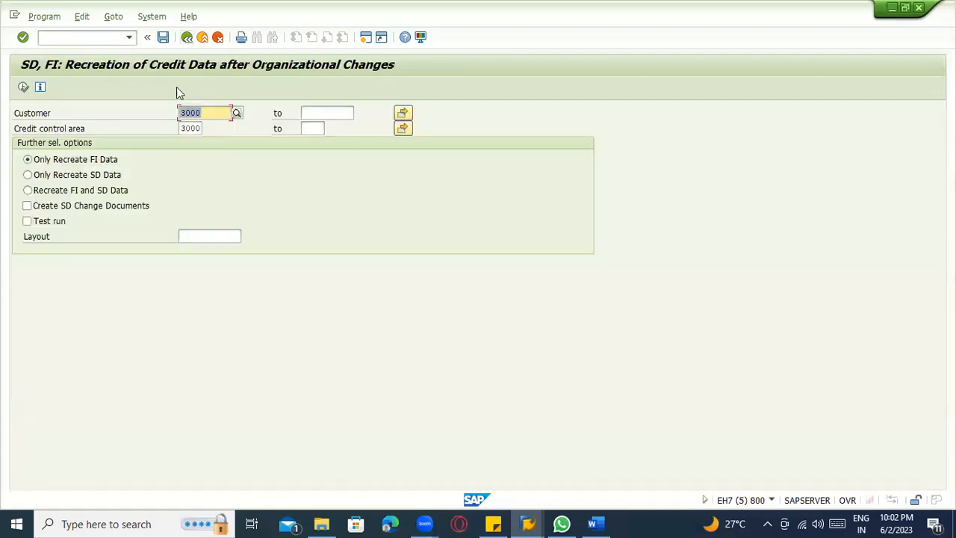
Execute the credit data recreation with Only Recreate SD Data, acknowledge the IMG settings caution, and return to the selection screen.
click(74, 192)
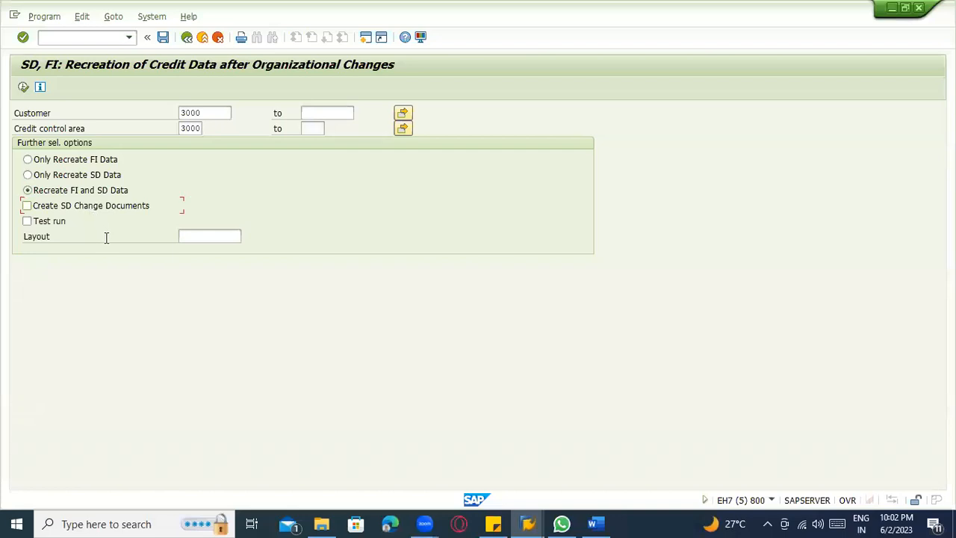
click(58, 176)
click(25, 86)
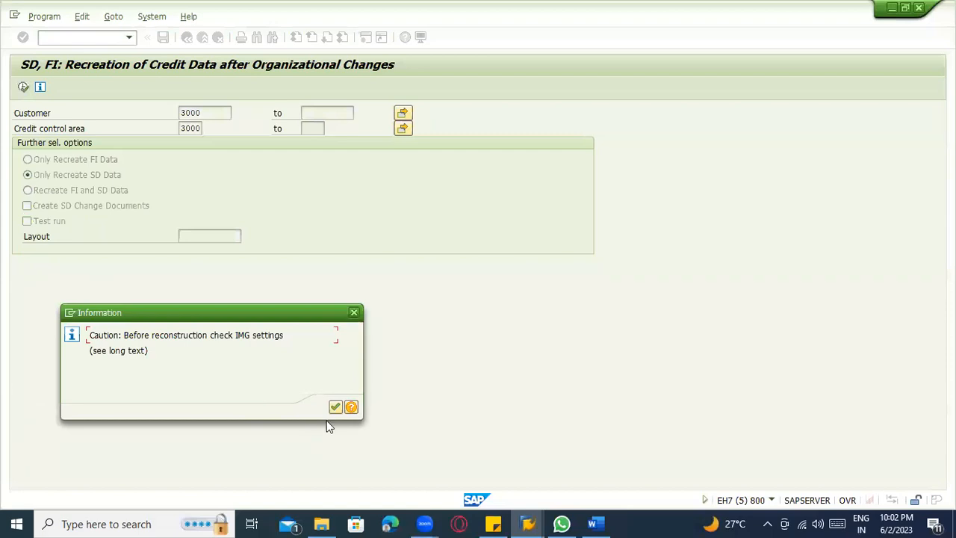
click(335, 408)
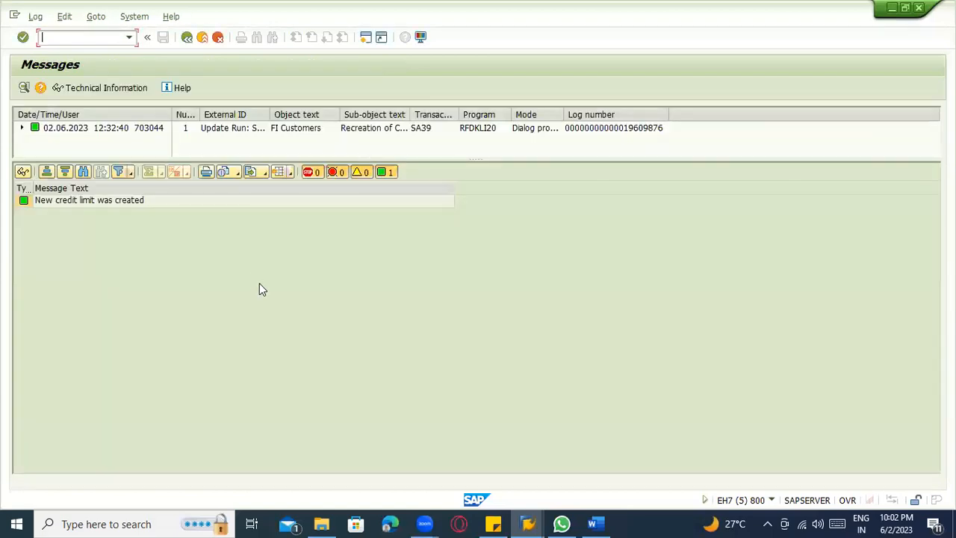
click(187, 37)
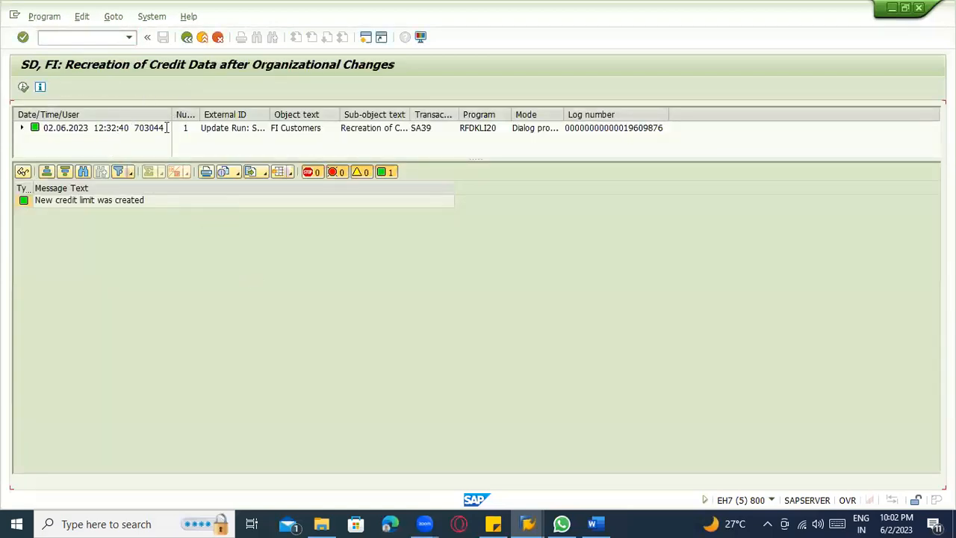
Execute the credit data recreation with Recreate FI and SD Data, and return to the selection screen.
click(34, 189)
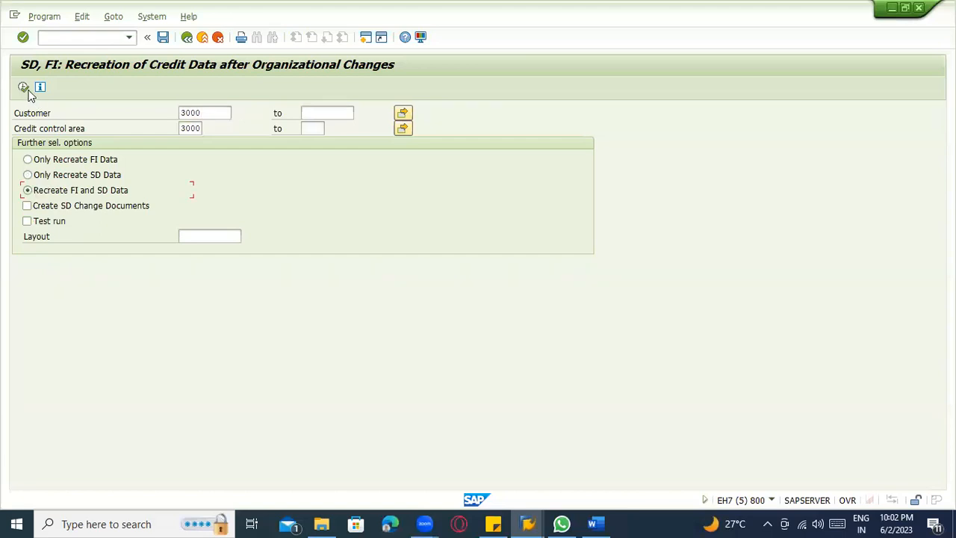
click(24, 88)
click(336, 407)
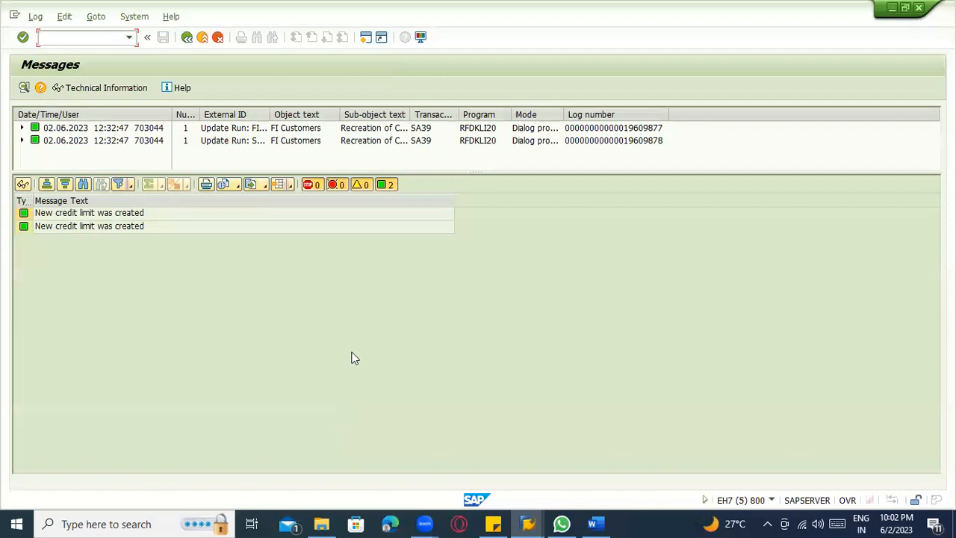
click(187, 37)
Recreate the FI and SD data with Create SD Change Documents enabled, and return to SAP Easy Access.
click(43, 209)
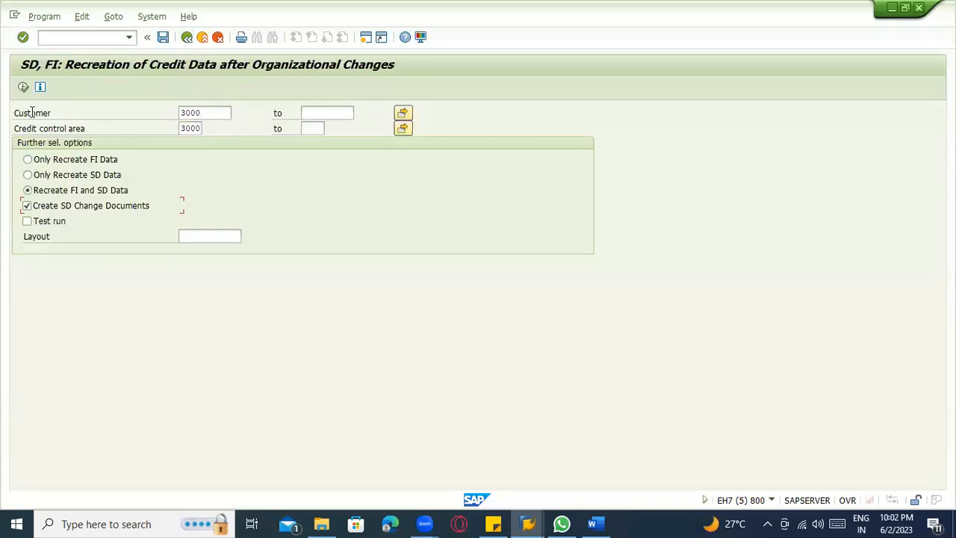
click(23, 87)
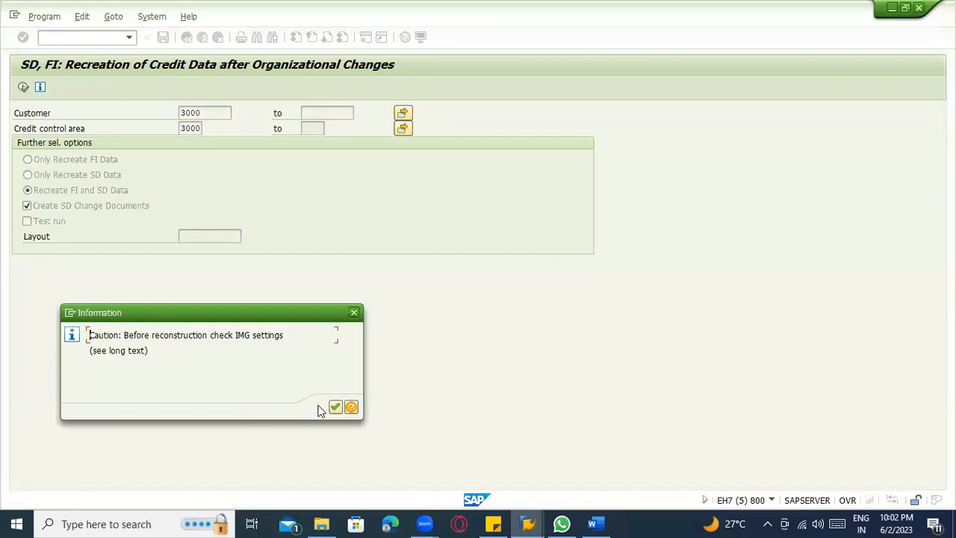
click(338, 407)
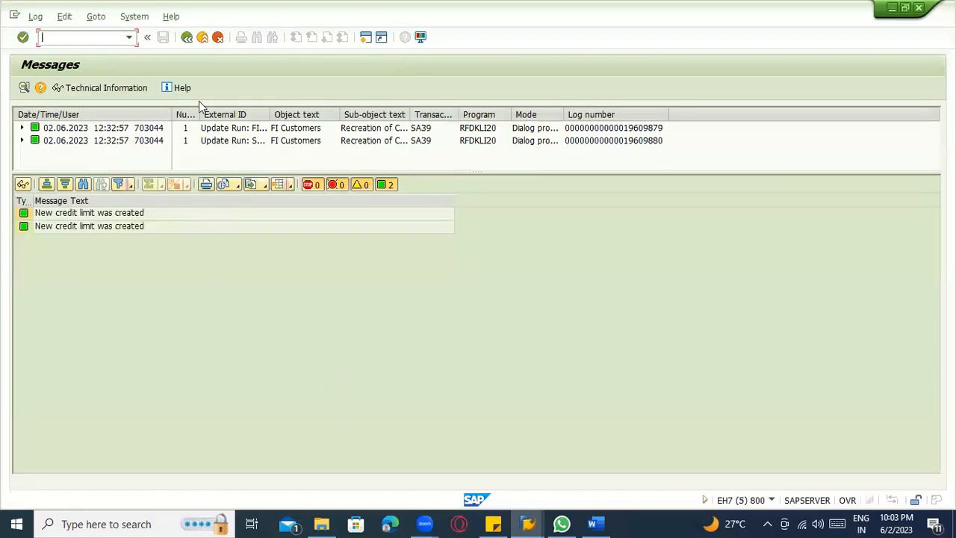
click(191, 41)
click(187, 37)
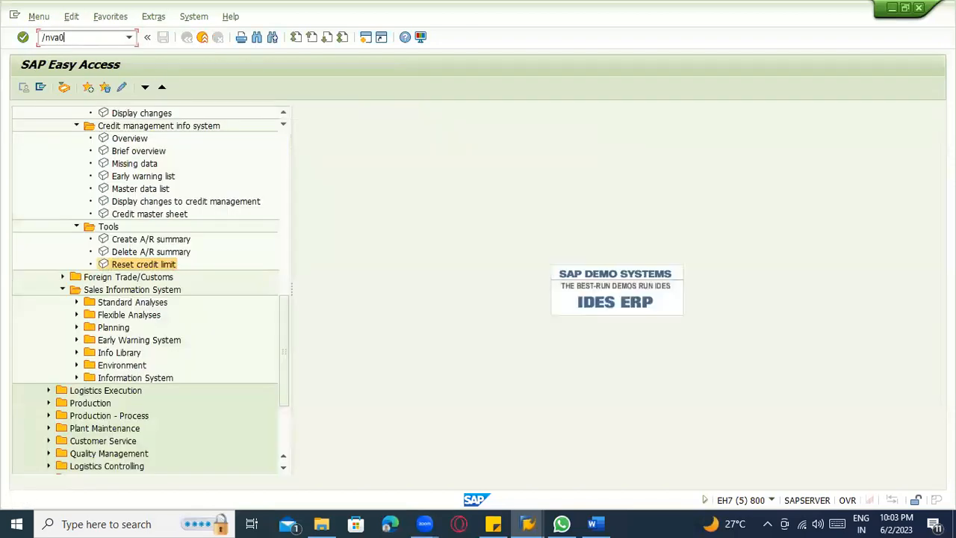
Create a standard order in VA01 with reference to the first previously used order, acknowledge the messages, and check its sold-to party.
key(Return)
click(39, 88)
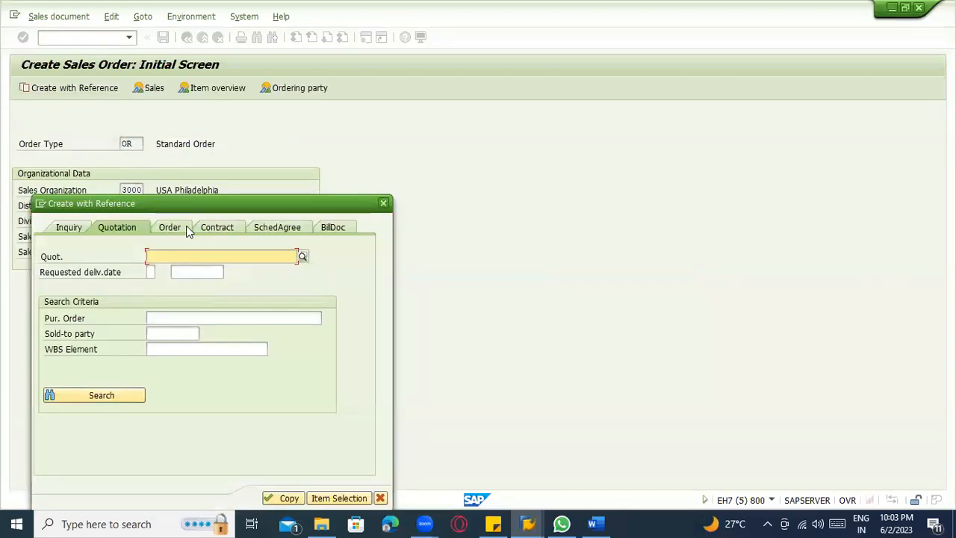
click(186, 228)
click(182, 256)
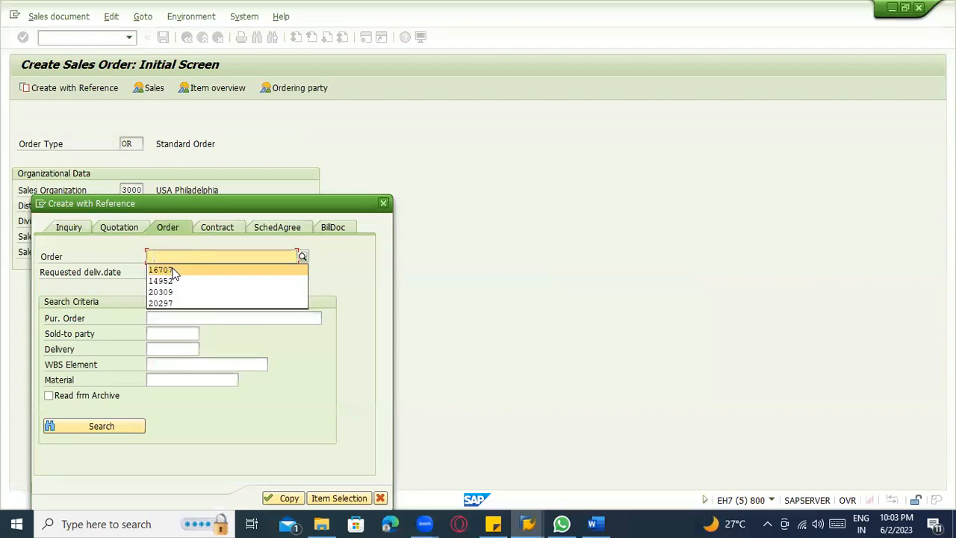
click(172, 271)
click(284, 499)
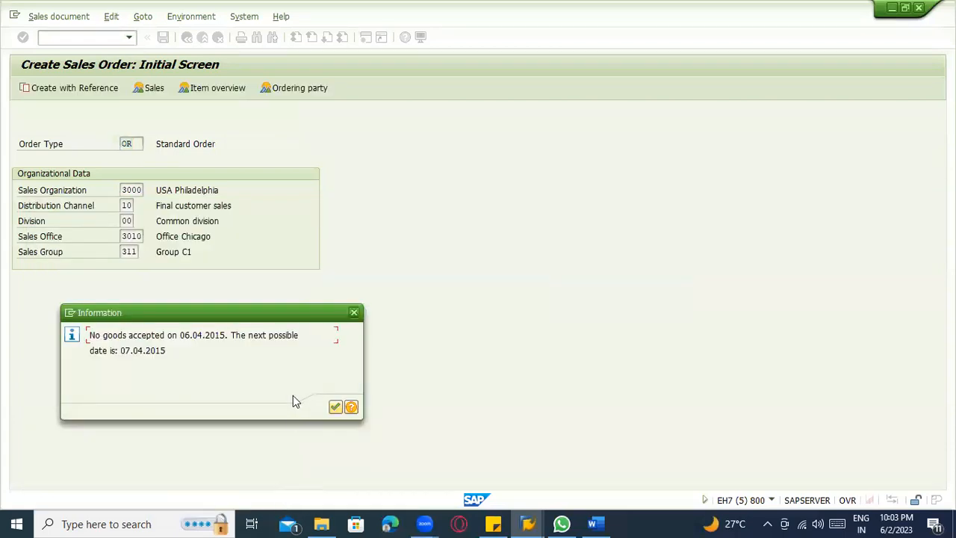
click(335, 409)
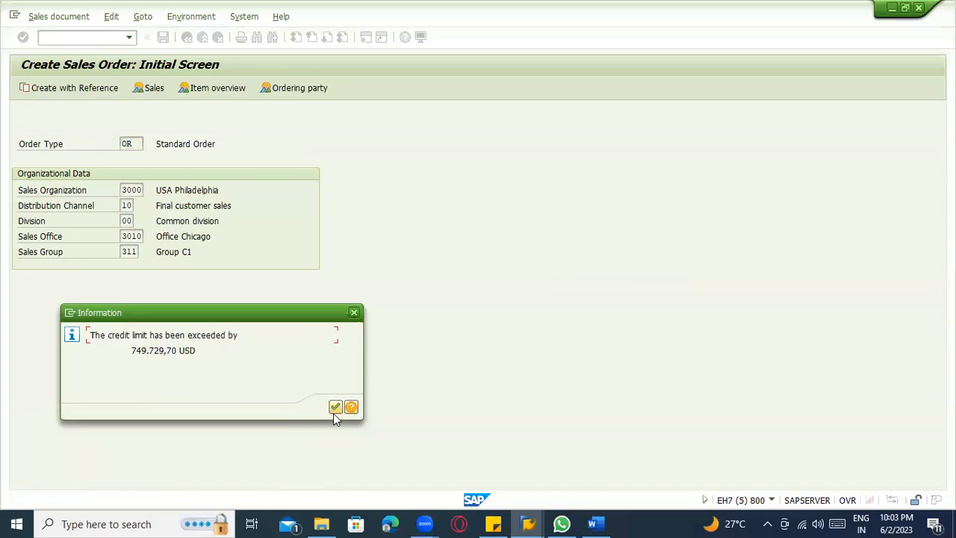
drag(199, 351, 77, 325)
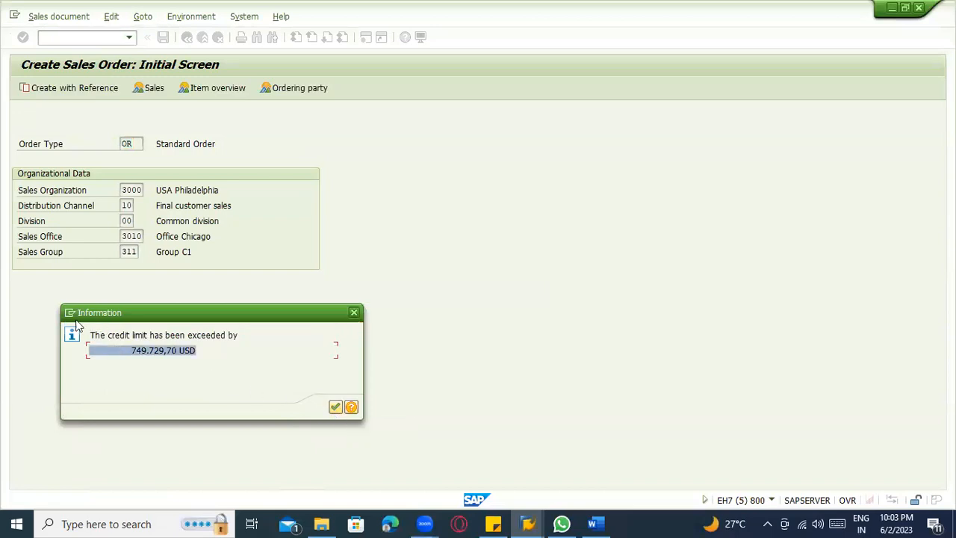
click(334, 407)
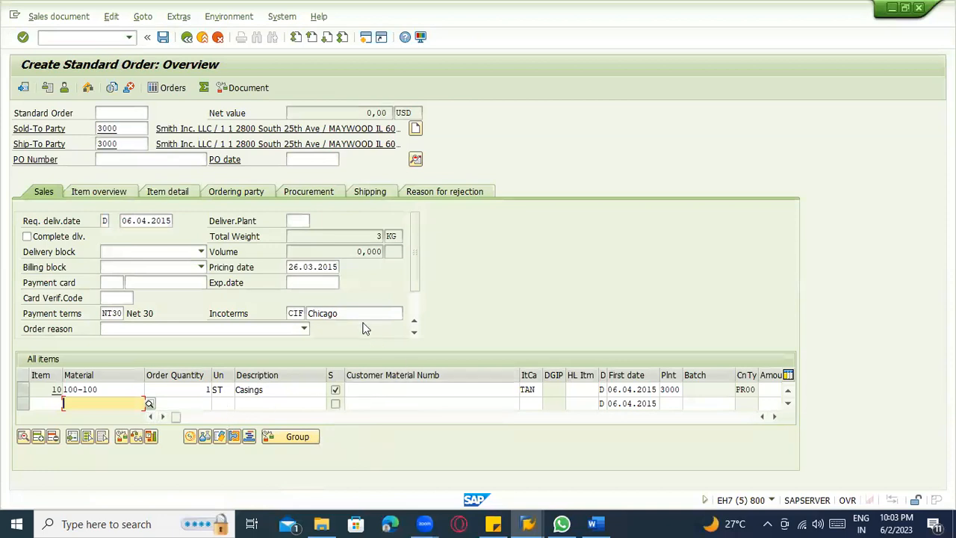
click(138, 132)
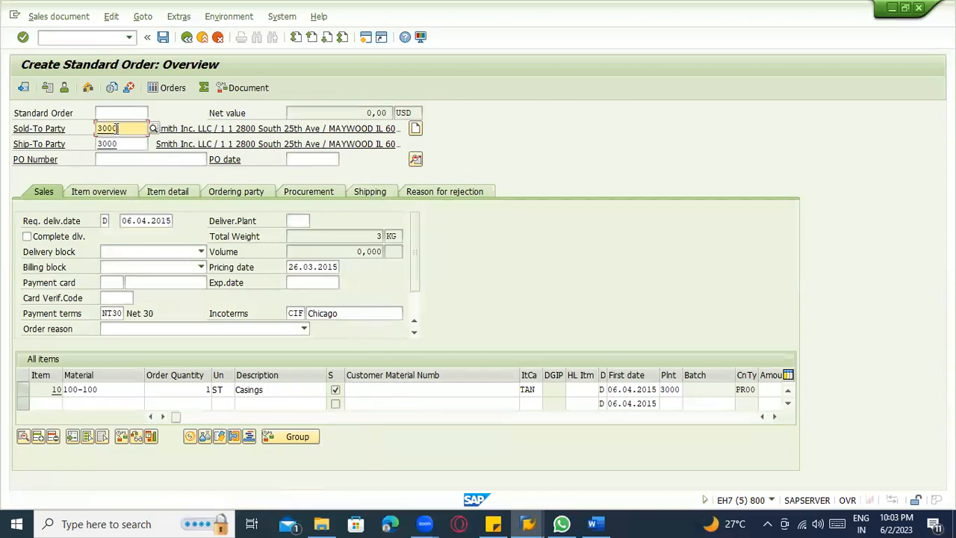
Try to process the open items of the sold-to customer in company code 3000 with transaction F-32.
click(104, 37)
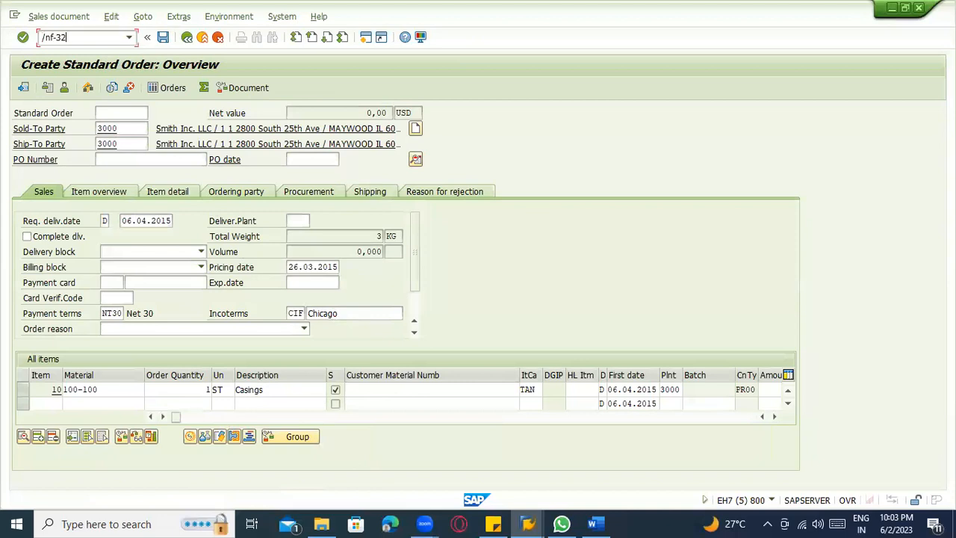
key(Return)
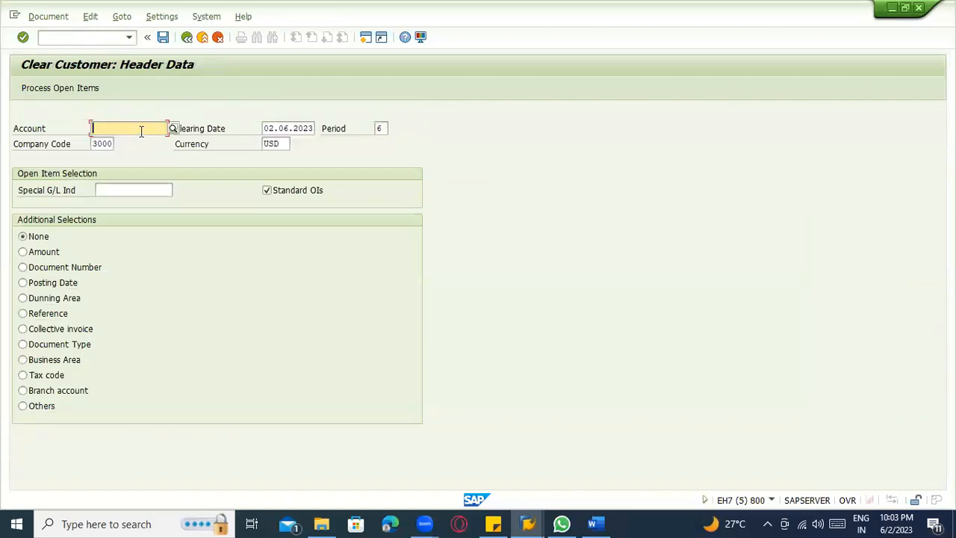
text(3000)
key(Return)
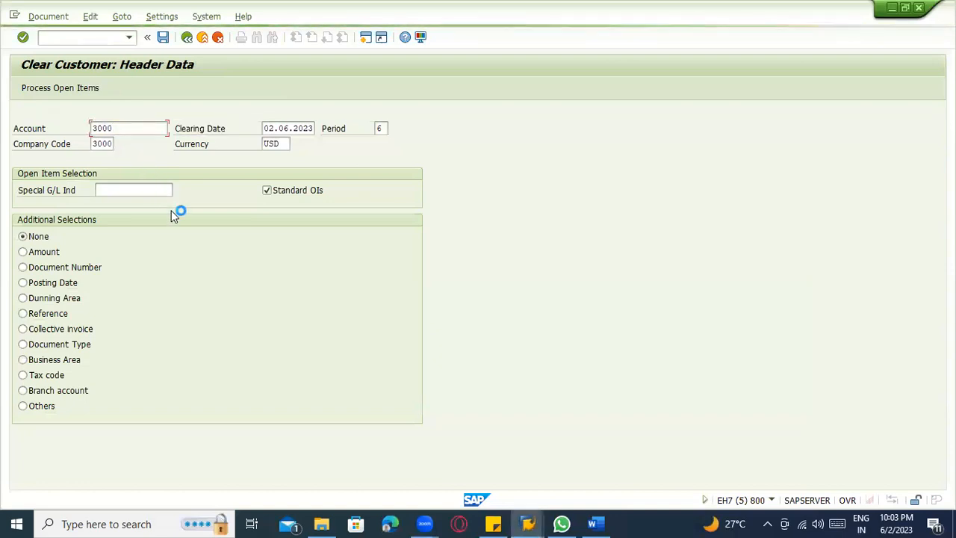
click(80, 93)
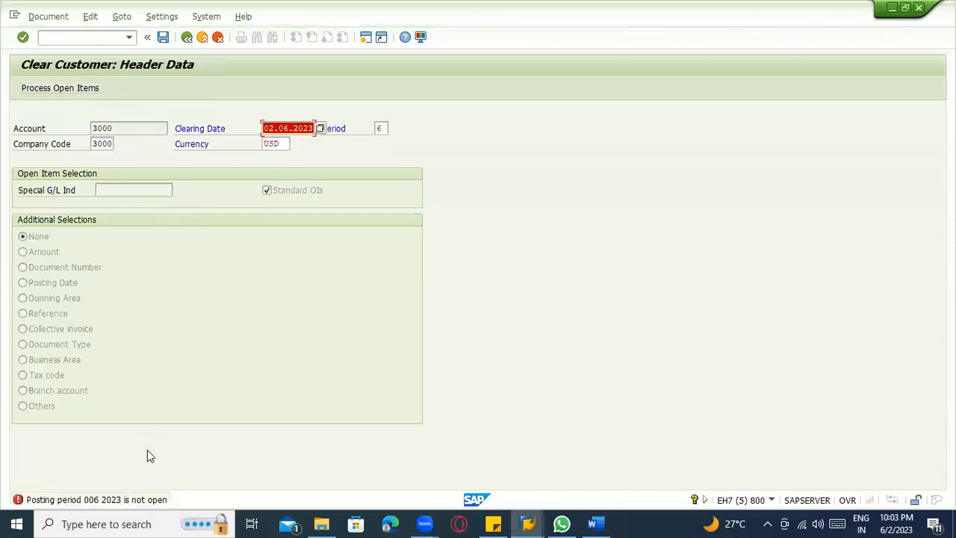
Open the posting periods table with transaction OB52 in a separate session.
click(71, 38)
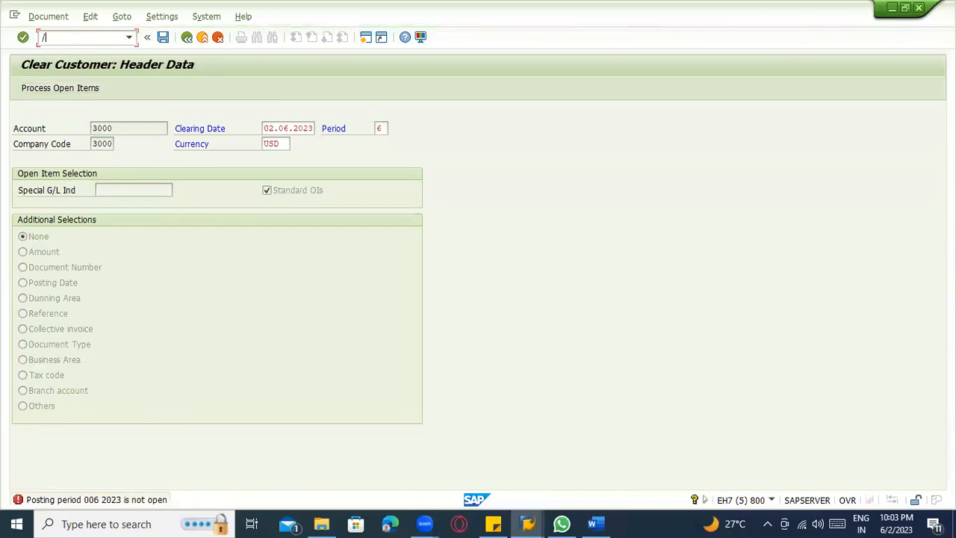
text(/ob52)
key(Return)
text(2)
key(Return)
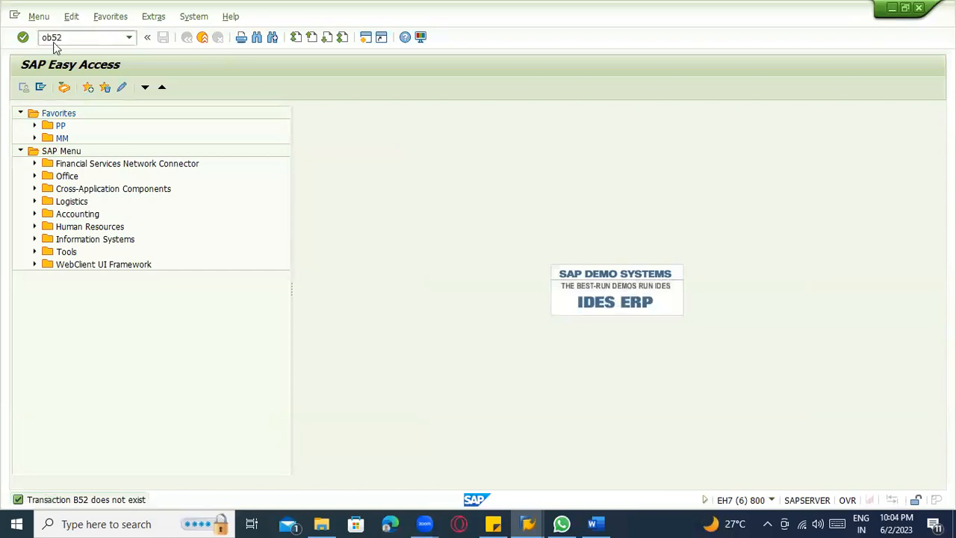
click(53, 42)
text(ob52)
key(Return)
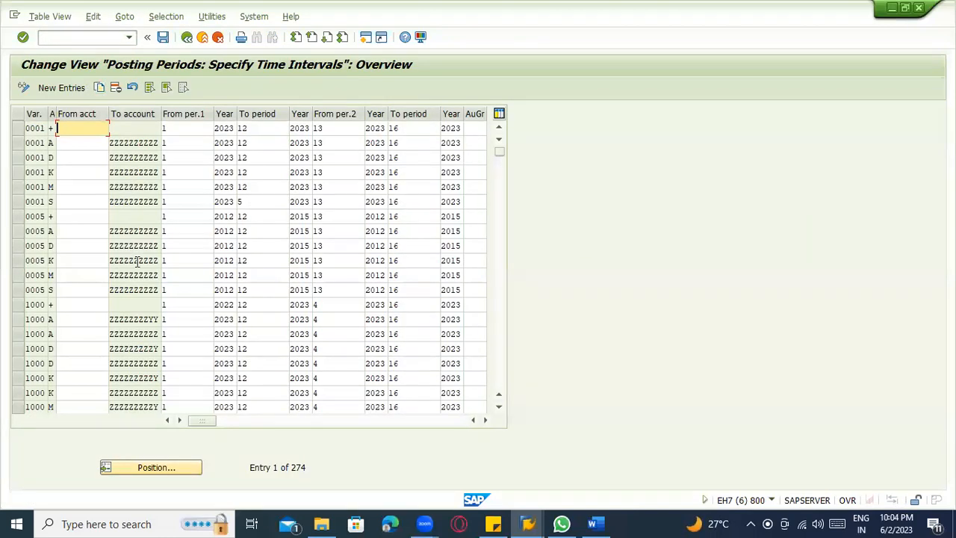
Set both years of the first posting interval to 2023 in the + row of variant 3000.
key(alt+Tab)
key(alt+Tab)
scroll(191, 368, down, 14)
scroll(192, 367, down, 3)
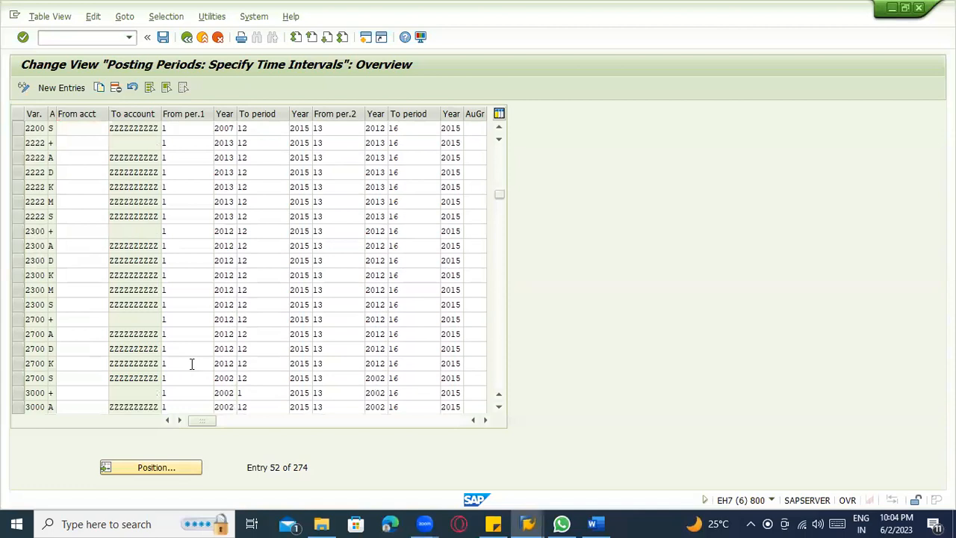
scroll(191, 363, down, 1)
scroll(67, 246, down, 2)
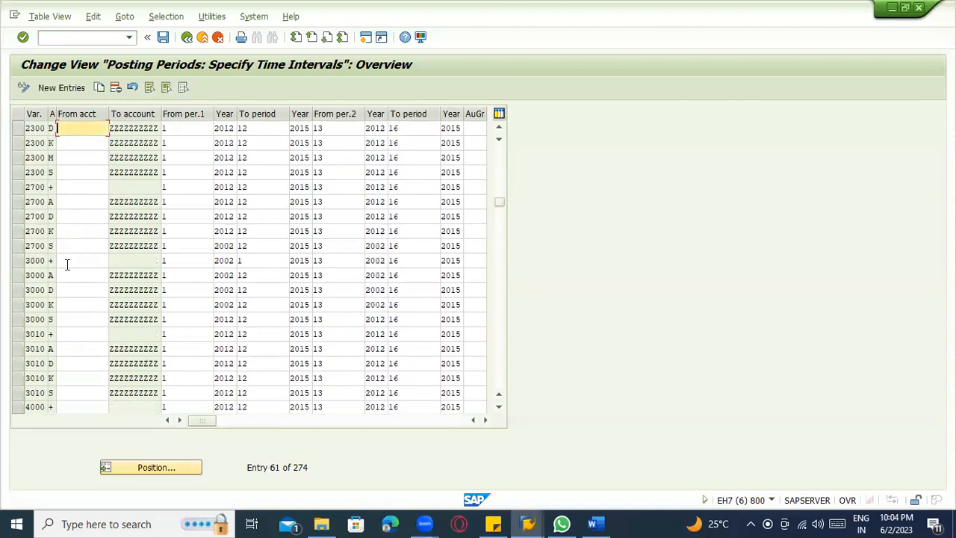
click(67, 265)
click(195, 261)
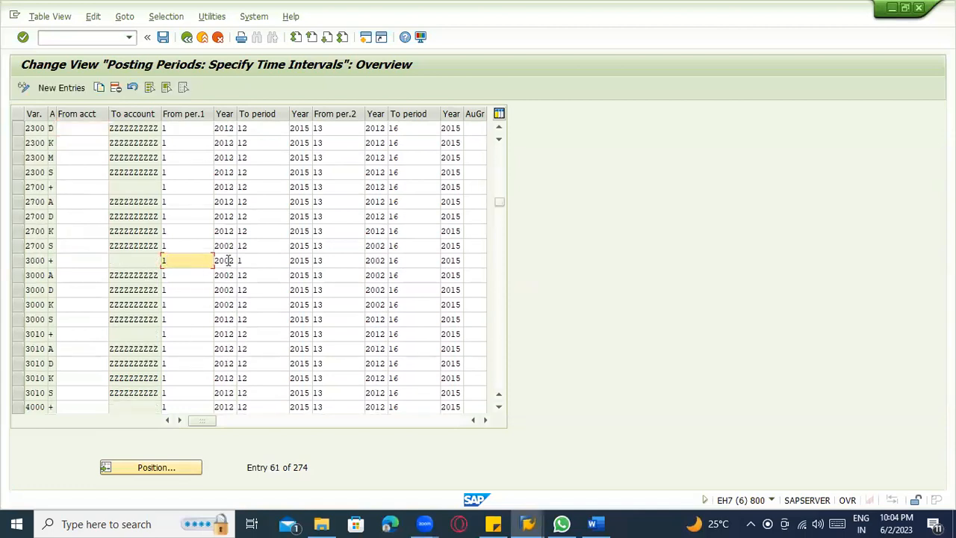
click(229, 260)
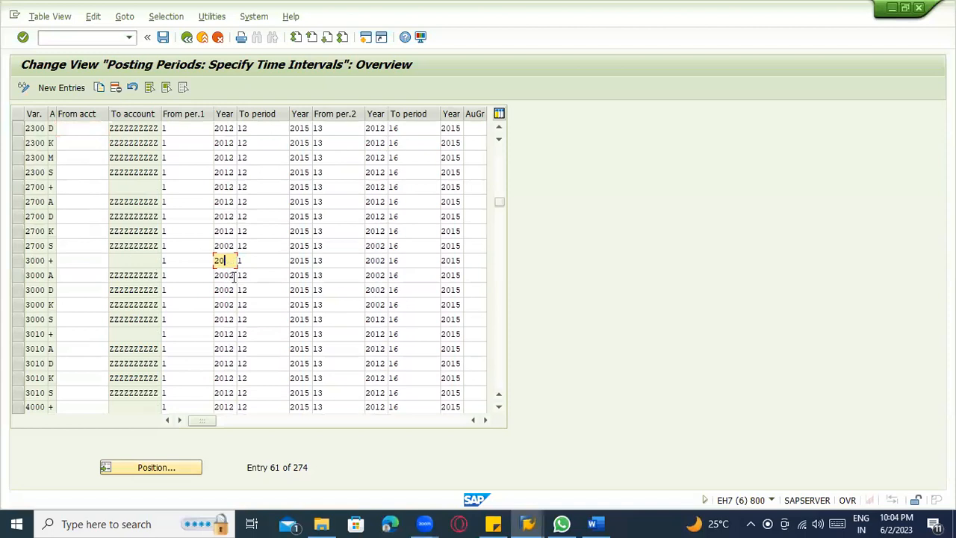
click(215, 260)
click(302, 260)
text(23)
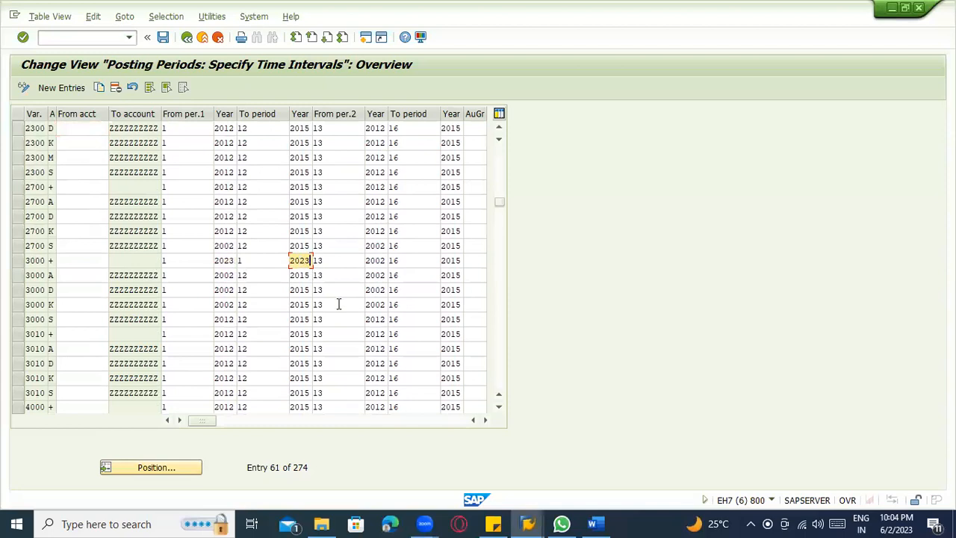
Copy the start year 2023 into the first interval of the A, D and K rows of variant 3000.
click(223, 260)
key(ctrl+y)
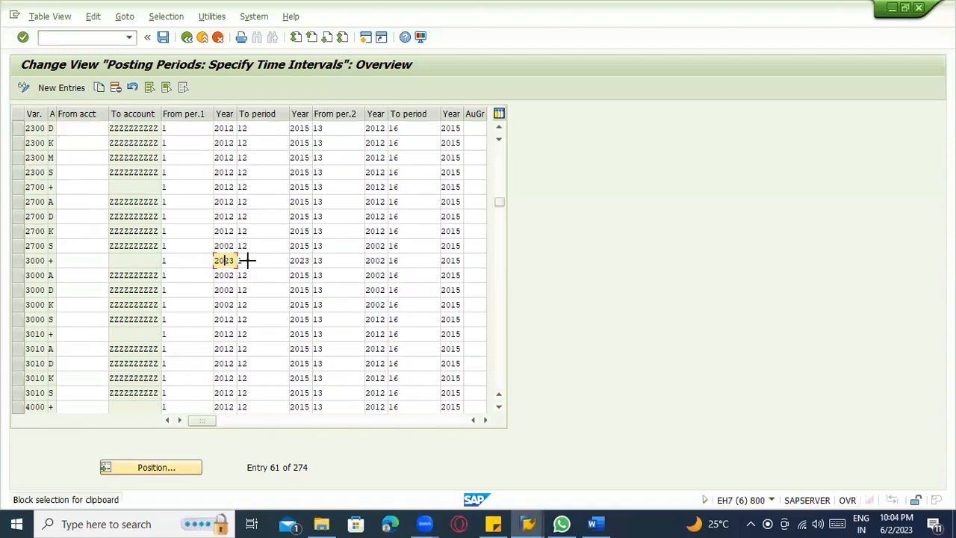
drag(302, 260, 302, 260)
double_click(224, 261)
key(ctrl+c)
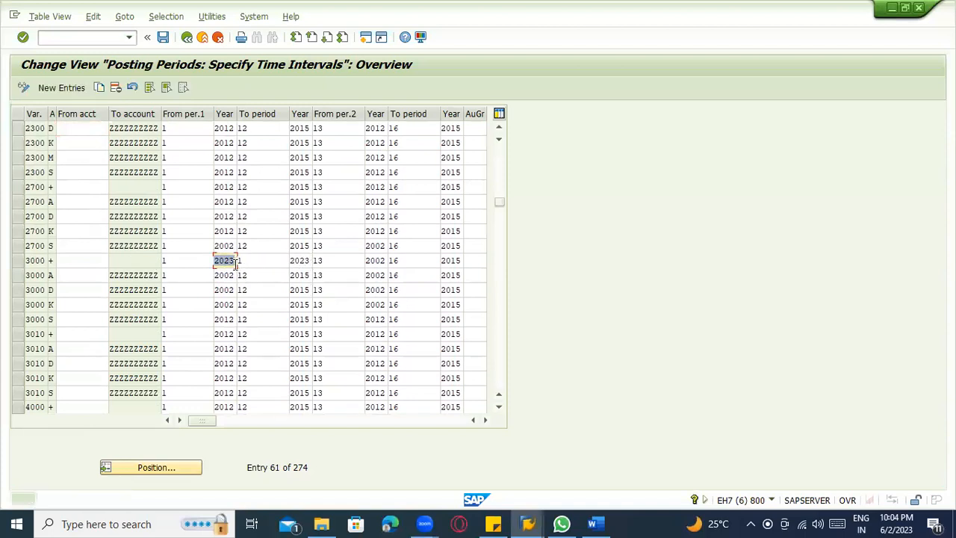
click(217, 274)
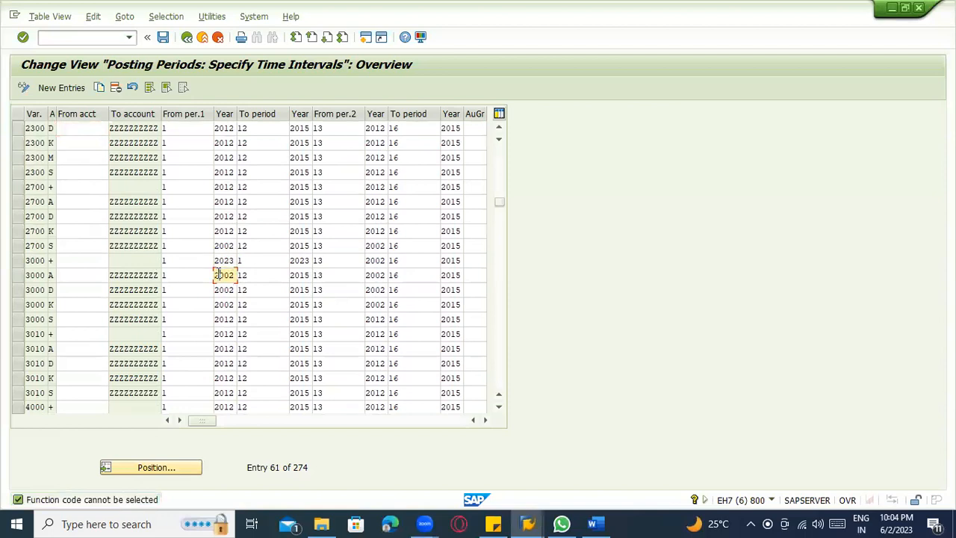
key(Delete)
key(Delete)
key(ctrl+v)
click(220, 289)
drag(217, 289, 238, 305)
key(ctrl+v)
Set the first interval's start year to 2023 for the variant 3000 S row and the variant 3010 + row.
key(ctrl+v)
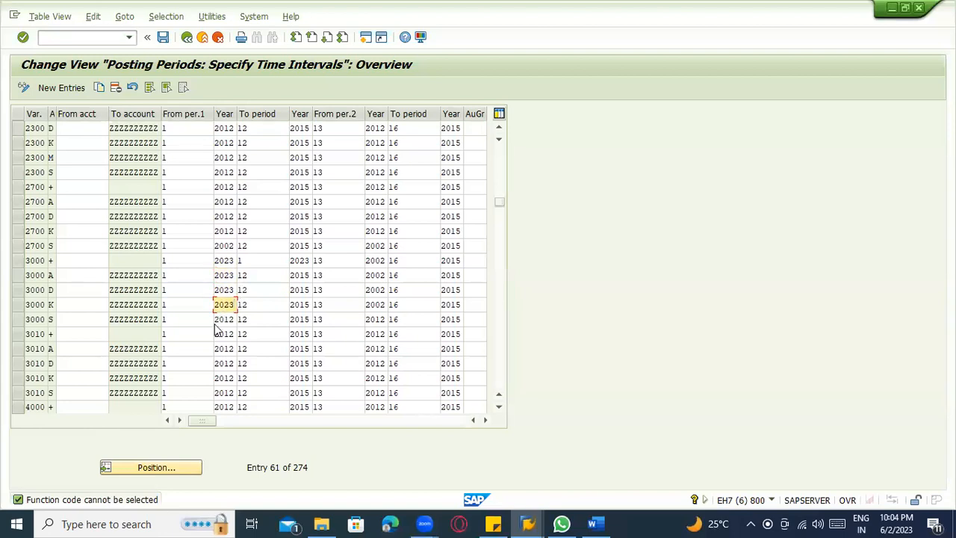
drag(216, 319, 238, 349)
key(ctrl+v)
key(ctrl+v)
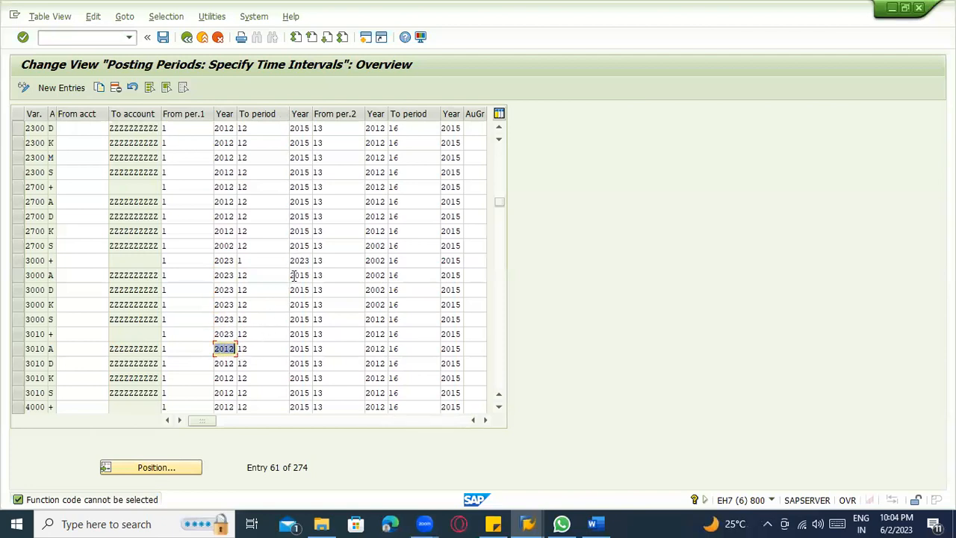
Set the first interval's end year to 2023 for the A, D, K and S rows of variant 3000.
drag(291, 275, 307, 304)
key(ctrl+v)
key(ctrl+v)
key(ctrl+v)
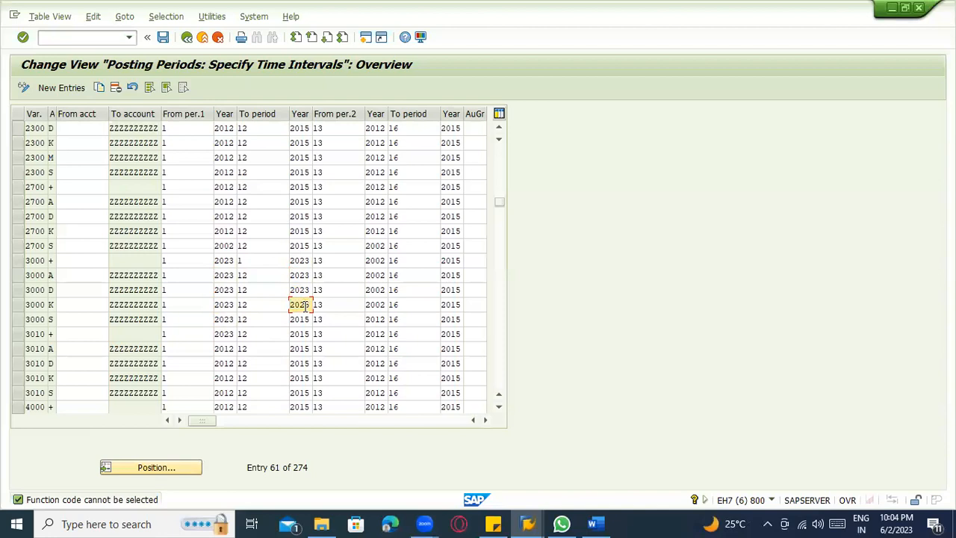
click(293, 319)
drag(291, 319, 310, 334)
Set the first interval's end year to 2023 for the + and A rows of variant 3010, and save the posting periods.
key(ctrl+v)
click(293, 334)
key(ctrl+v)
click(291, 349)
double_click(314, 349)
key(ctrl+v)
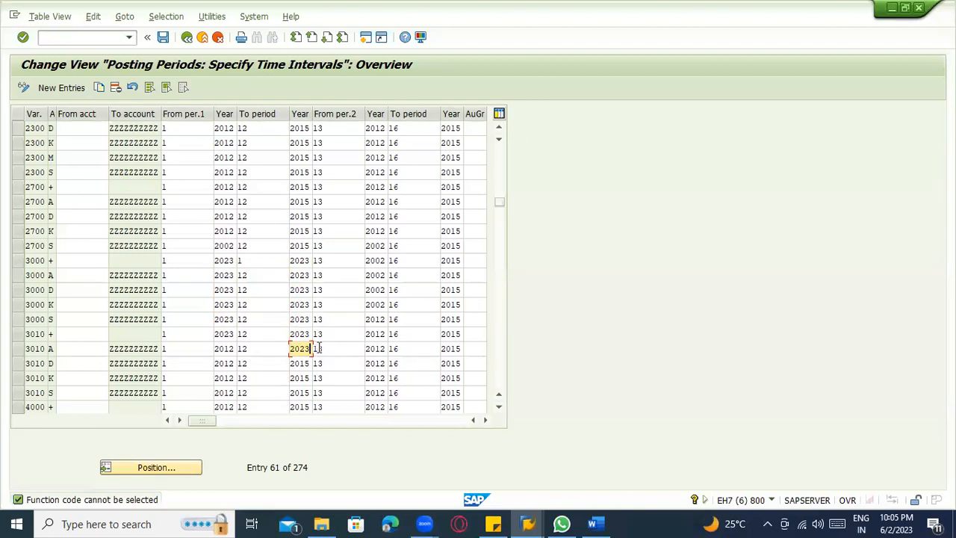
key(ctrl+s)
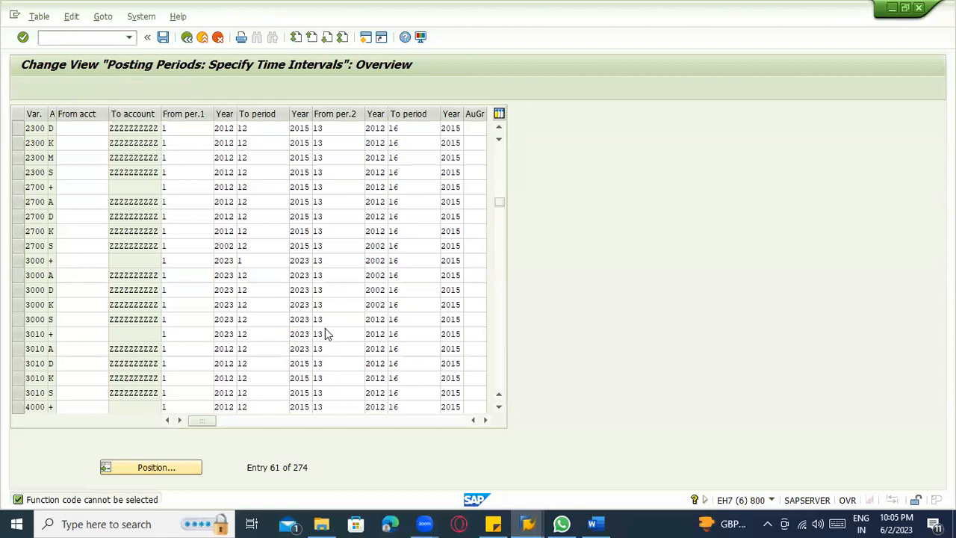
key(Return)
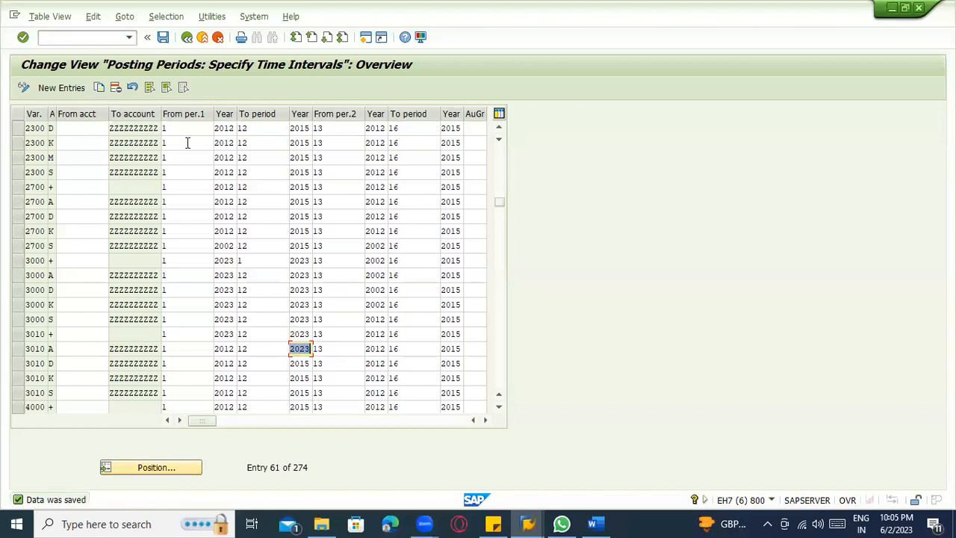
Switch back to the customer clearing session, retry its header data, and exit the transaction discarding the entries.
key(alt+Tab)
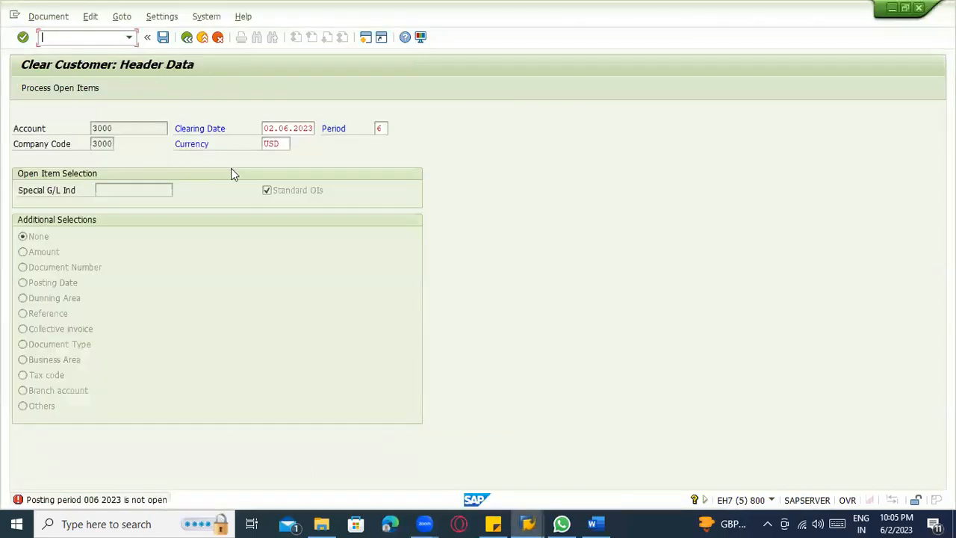
key(Return)
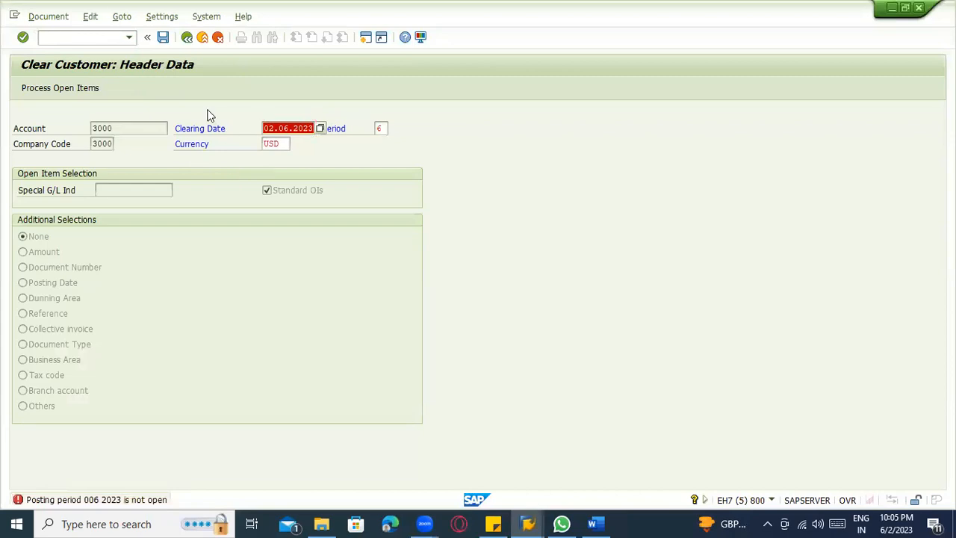
key(alt+Tab)
key(alt+Tab)
click(101, 41)
click(186, 38)
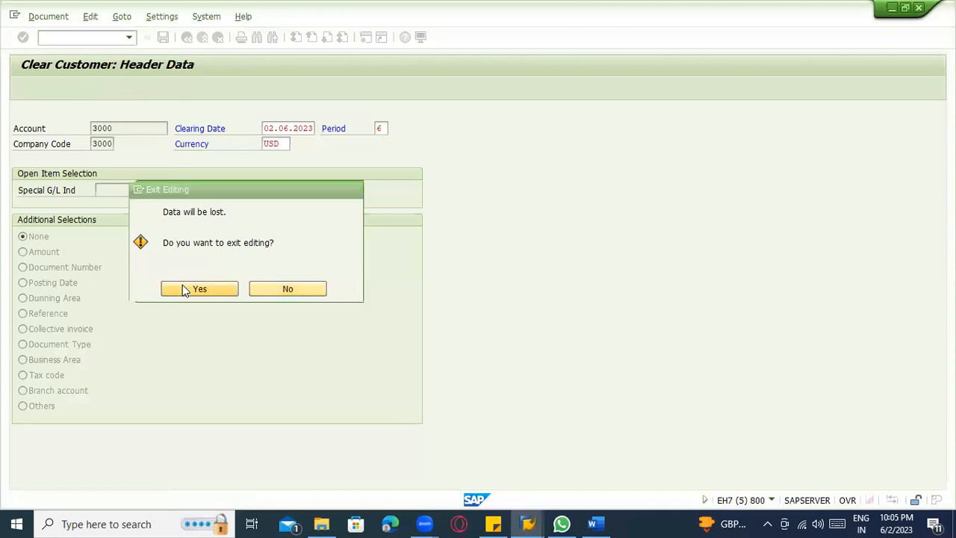
click(184, 288)
Restart transaction F-32 and enter the customer's account in the clearing header for company code 3000.
click(101, 37)
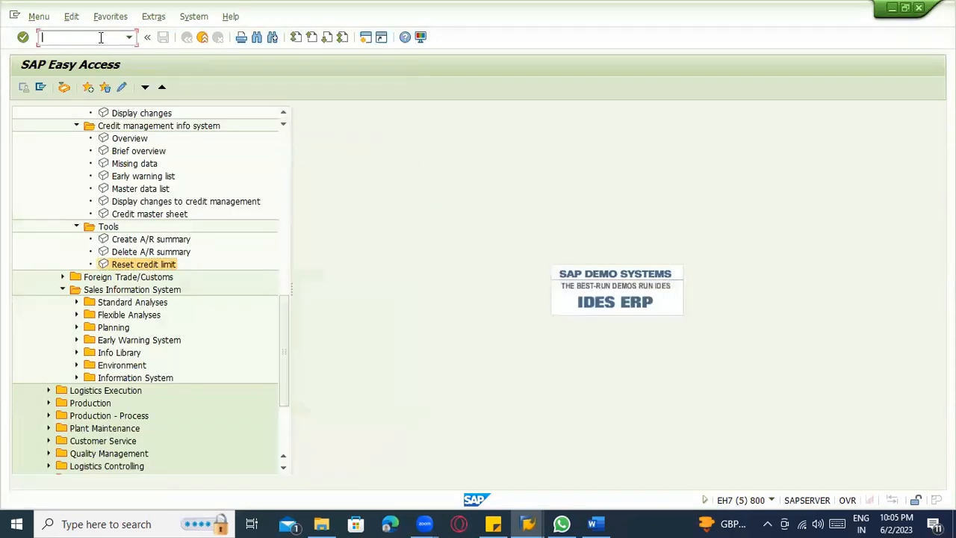
text(f-32)
key(Return)
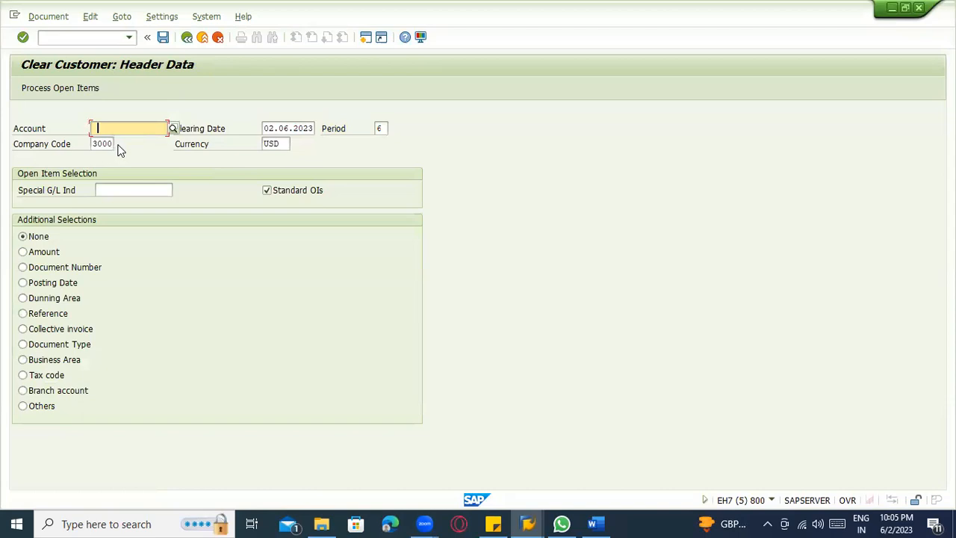
click(115, 130)
text(3000)
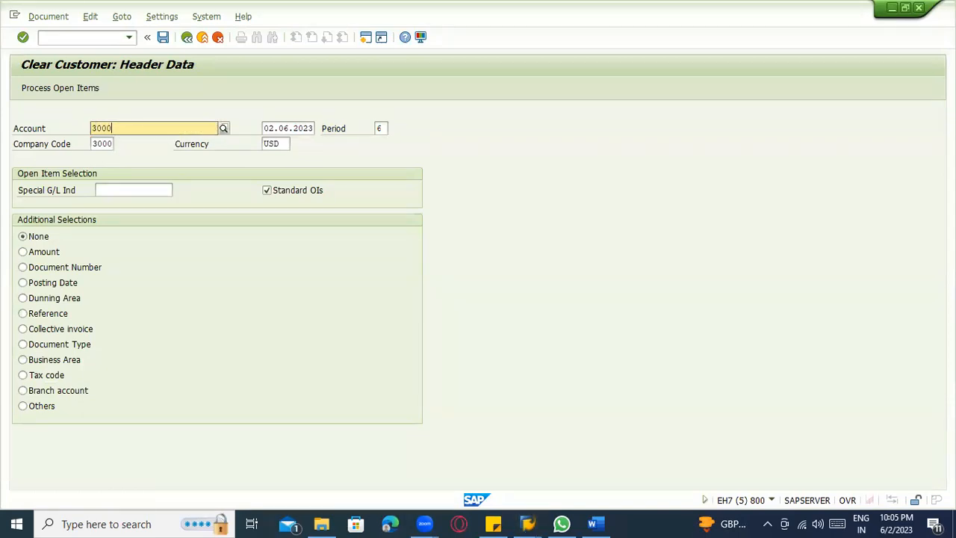
key(Return)
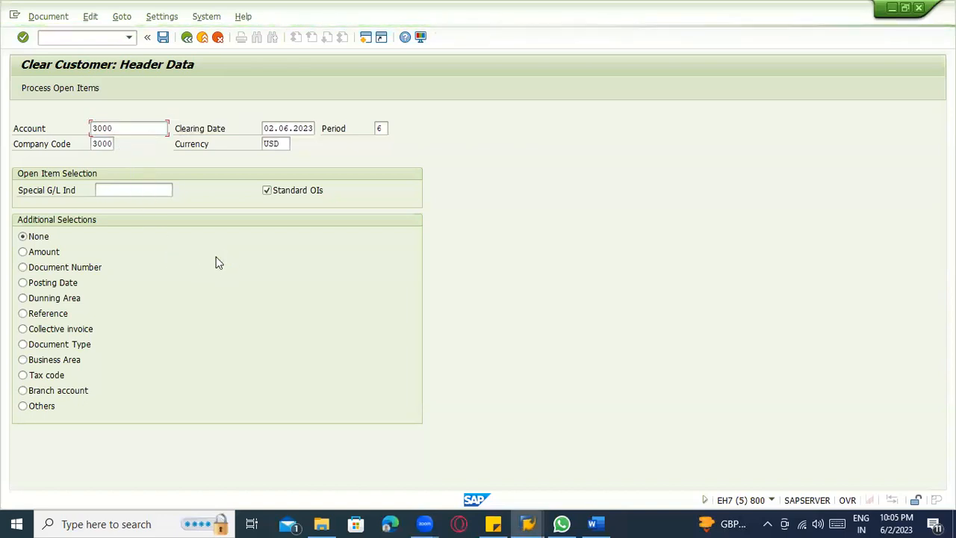
Submit the customer clearing header data and read the detailed explanation of the posting period error.
key(Return)
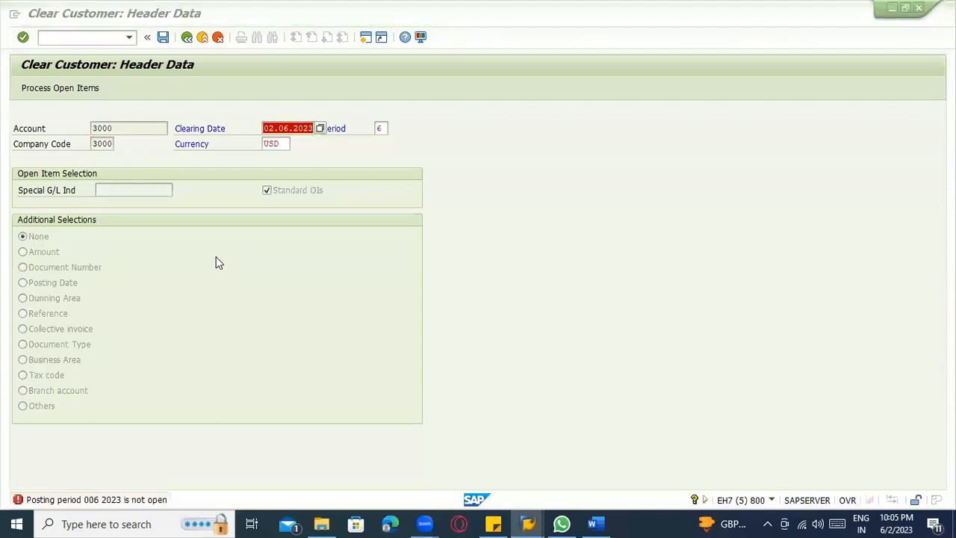
key(alt+Tab)
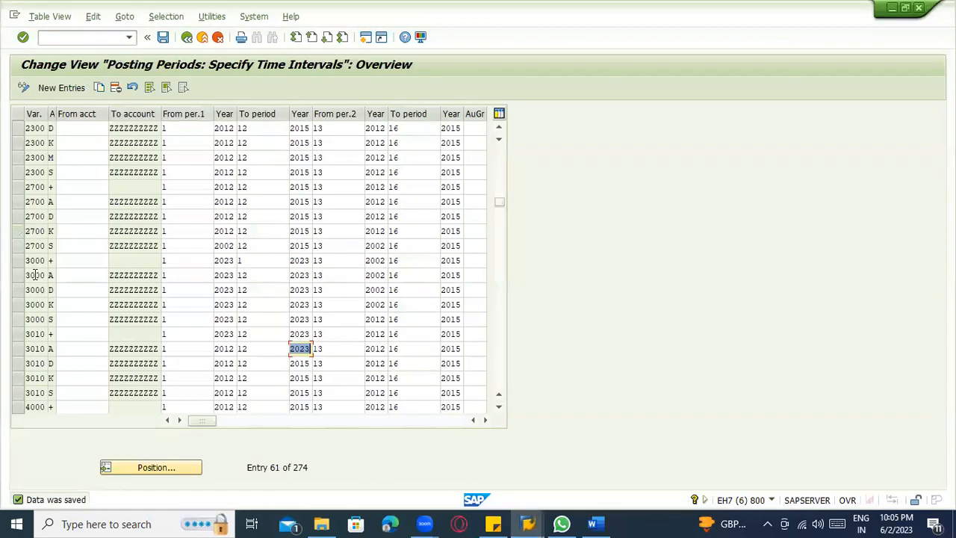
key(alt+Tab)
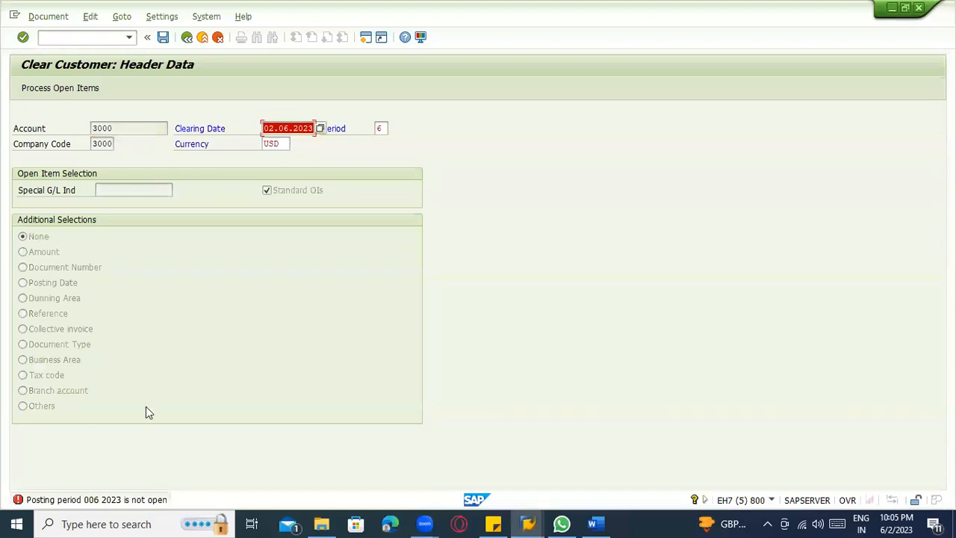
click(137, 498)
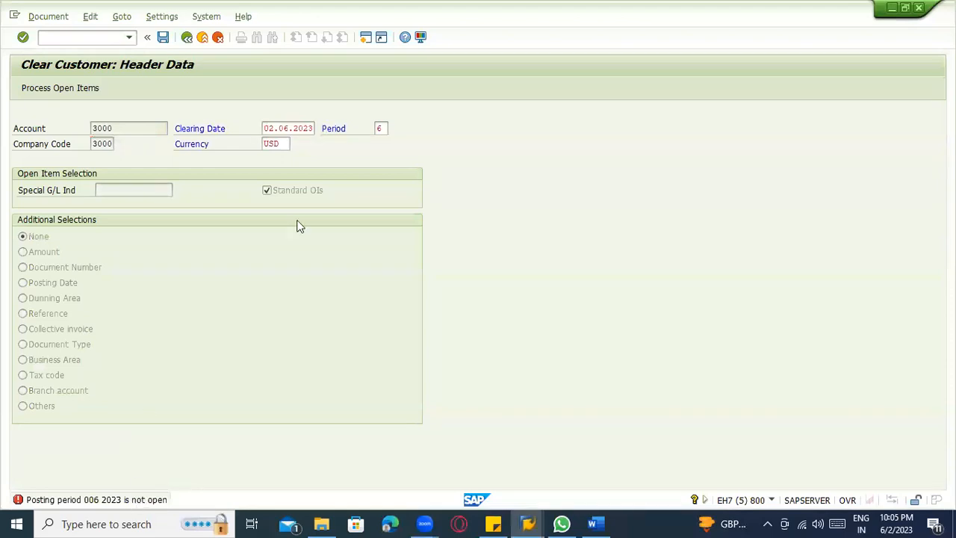
click(104, 499)
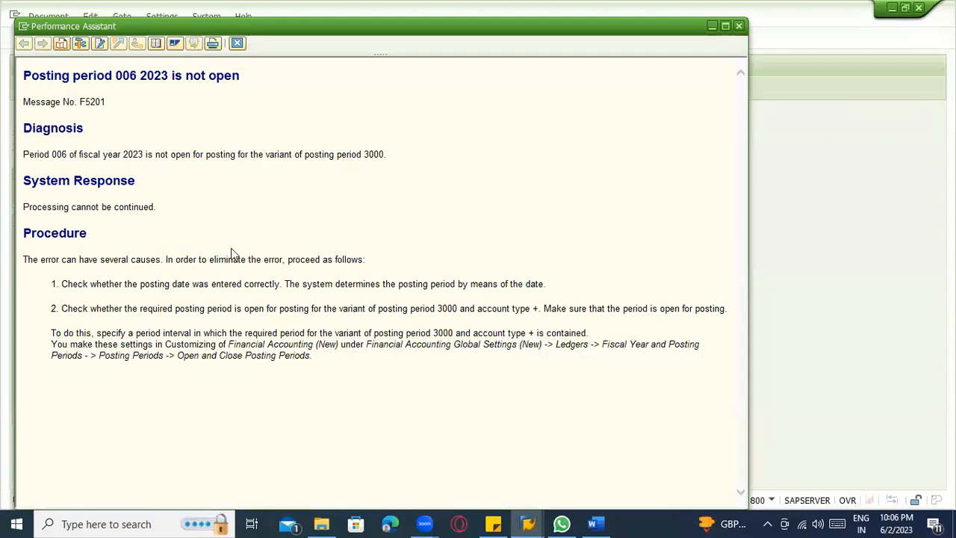
key(Escape)
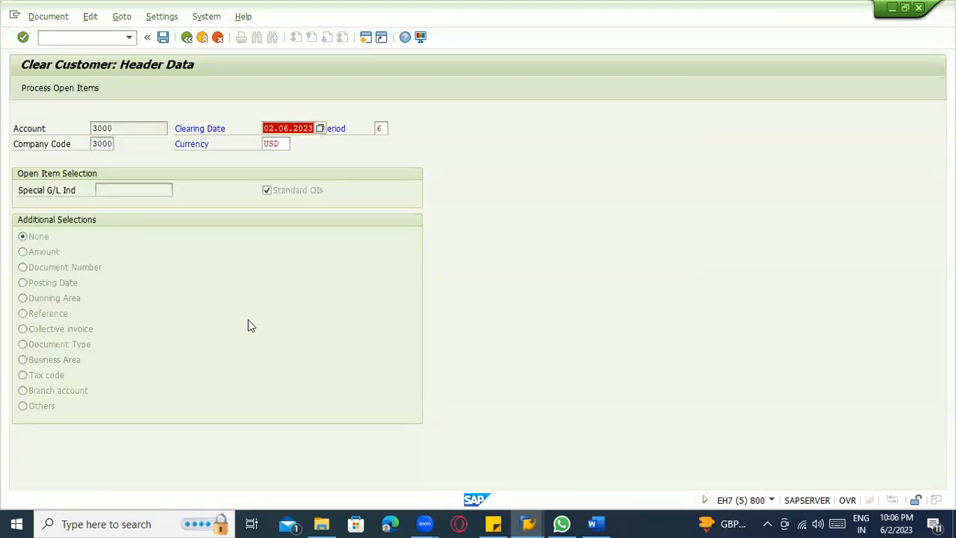
Examine the posting period intervals of variant 3000 against the other variants in the time intervals table.
key(alt+Tab)
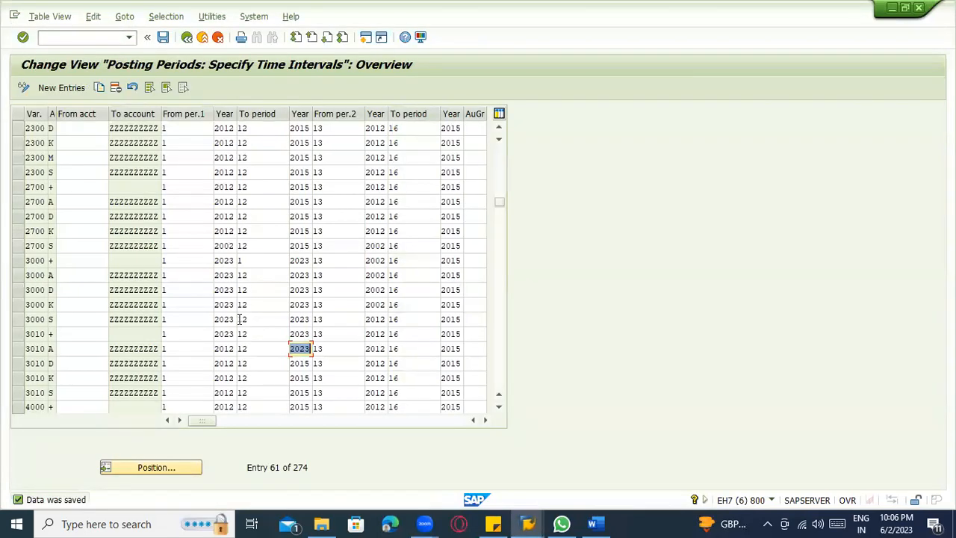
click(229, 304)
click(265, 278)
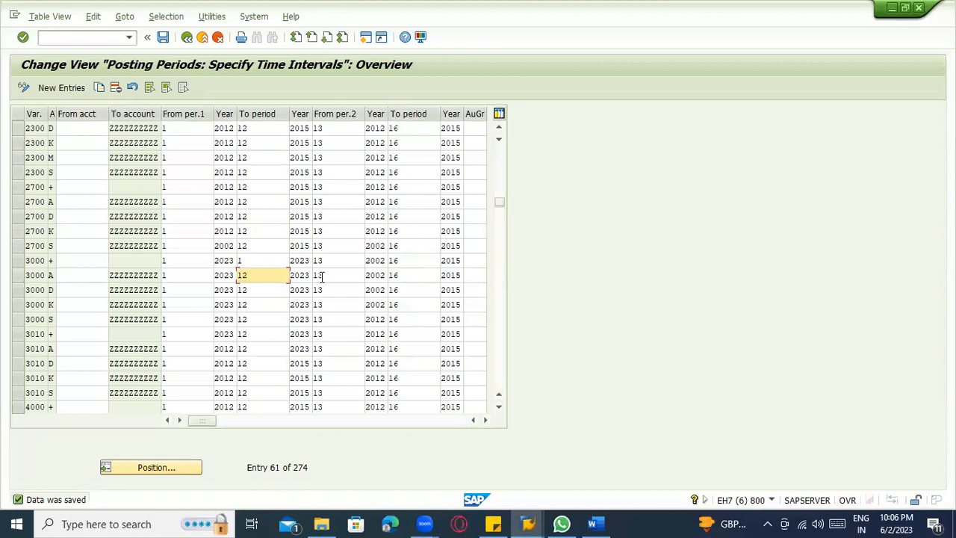
scroll(371, 302, up, 1)
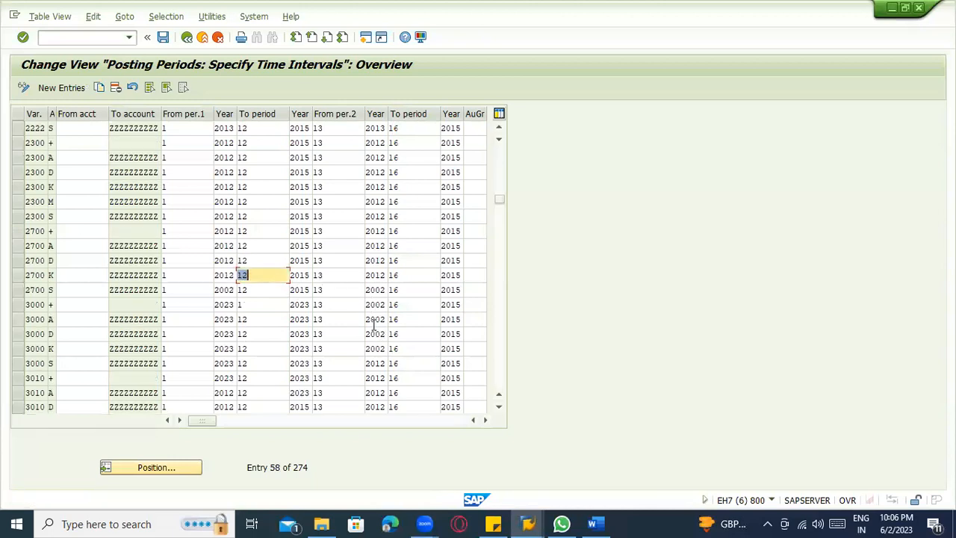
scroll(373, 322, up, 7)
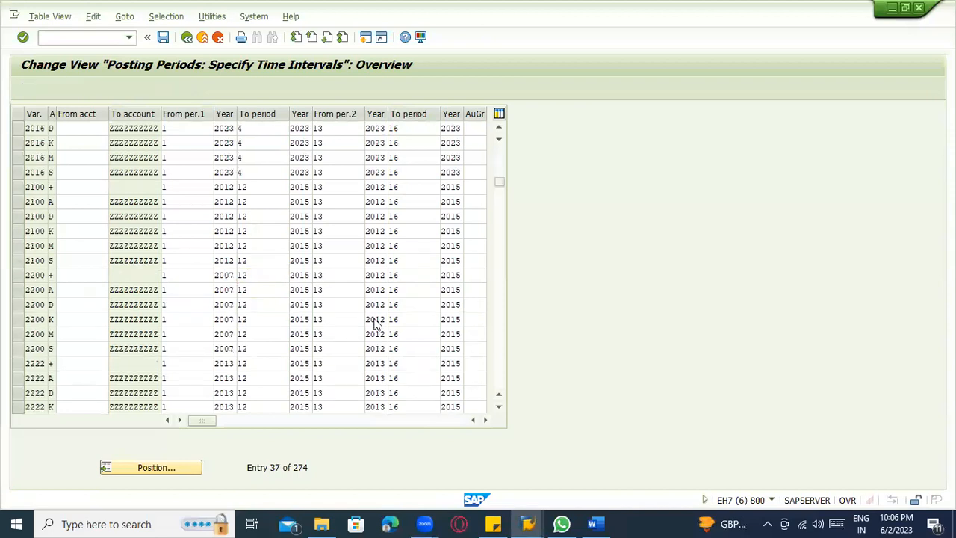
scroll(375, 320, up, 1)
scroll(374, 320, up, 5)
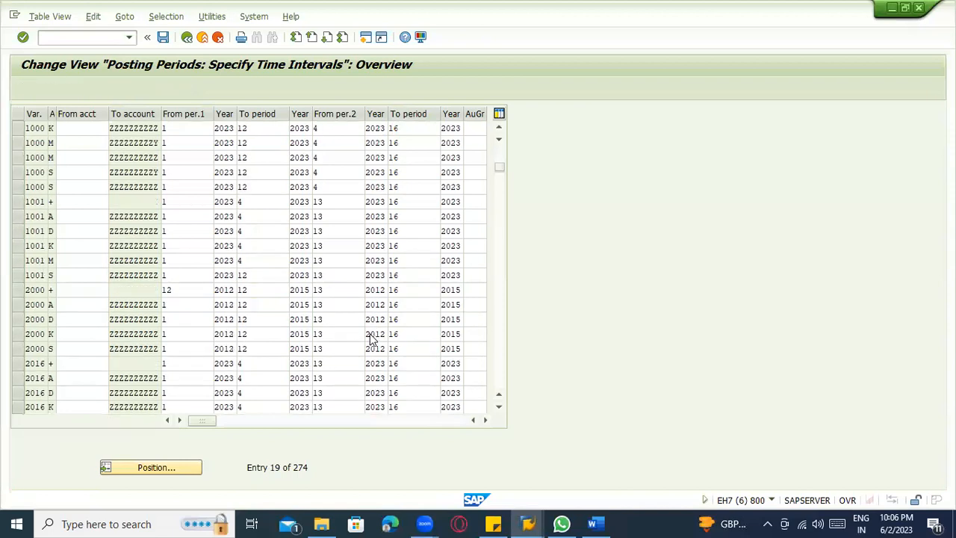
scroll(371, 335, down, 2)
scroll(363, 336, down, 8)
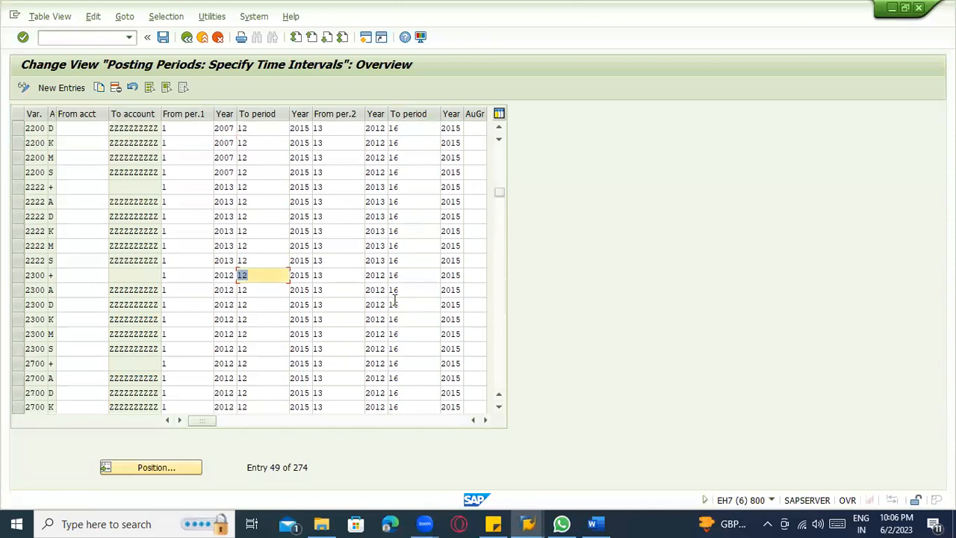
scroll(385, 318, down, 1)
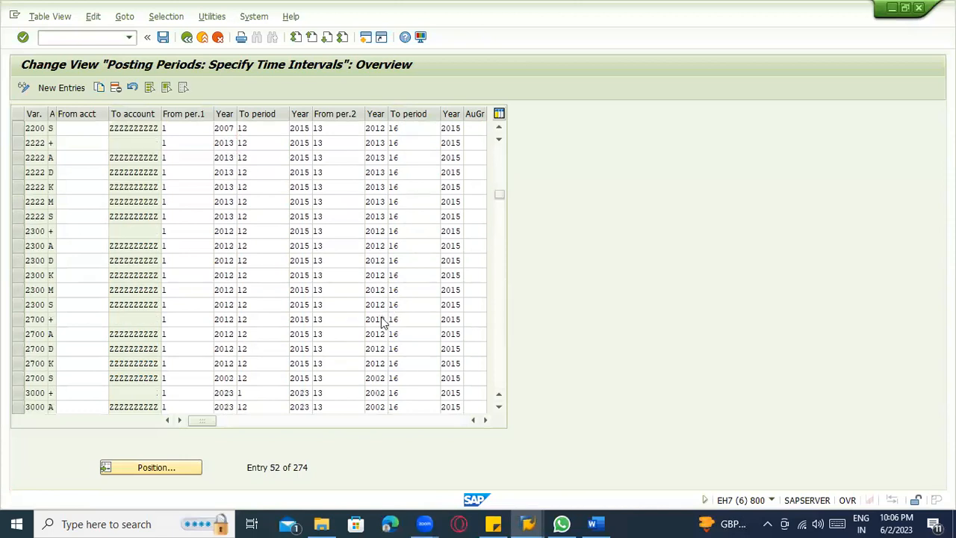
scroll(383, 318, up, 17)
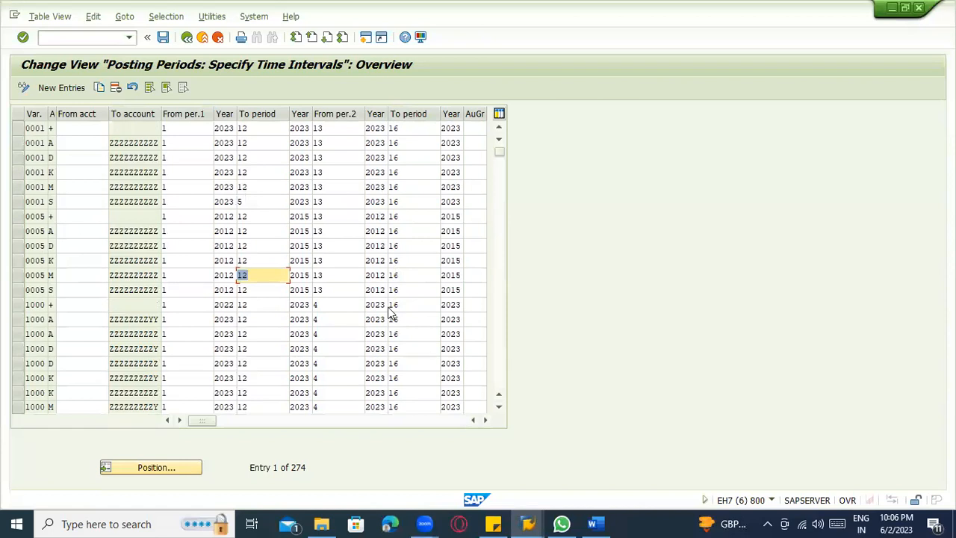
scroll(390, 317, down, 6)
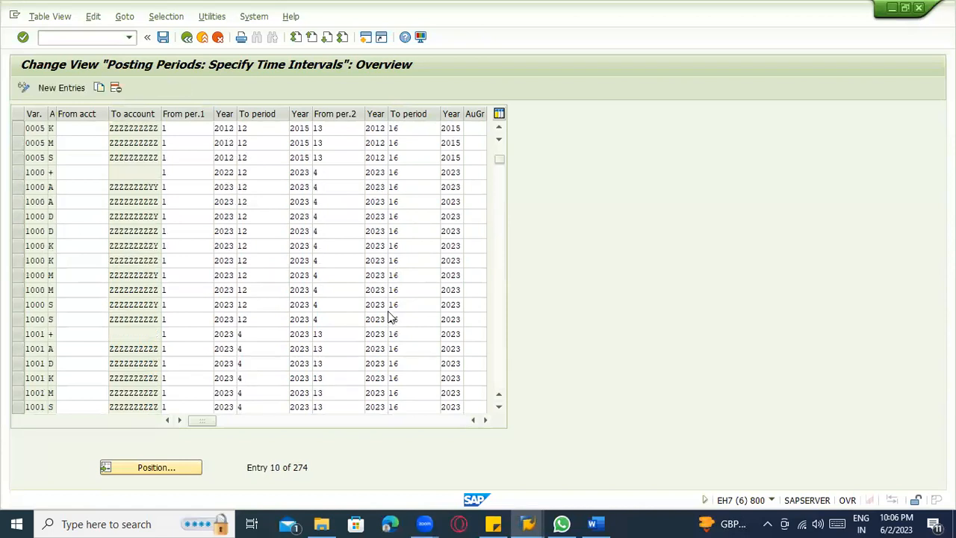
scroll(386, 334, down, 10)
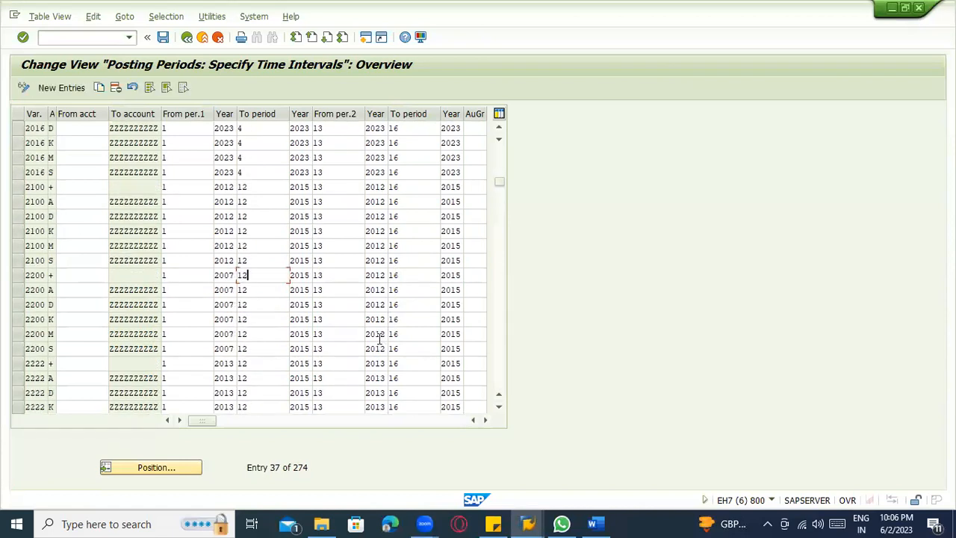
scroll(379, 338, down, 1)
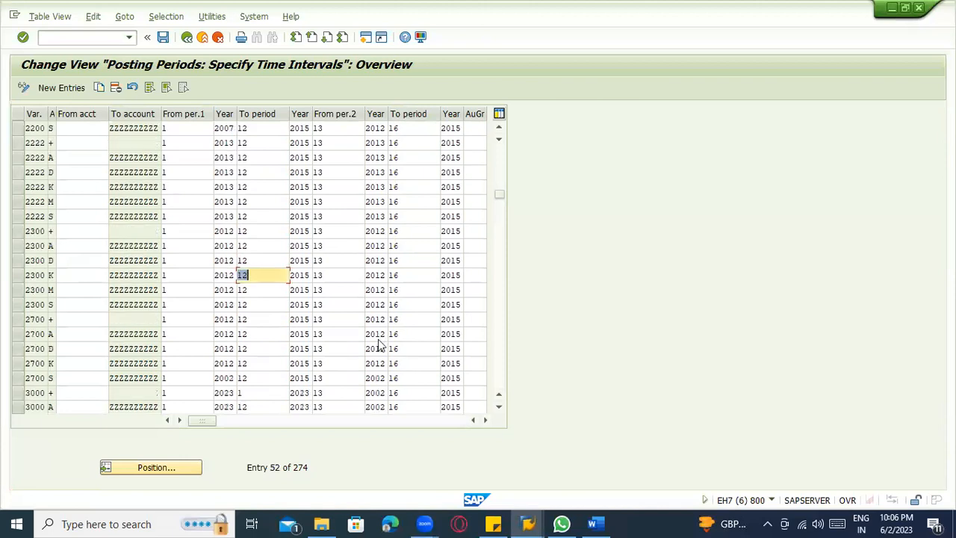
scroll(377, 342, down, 2)
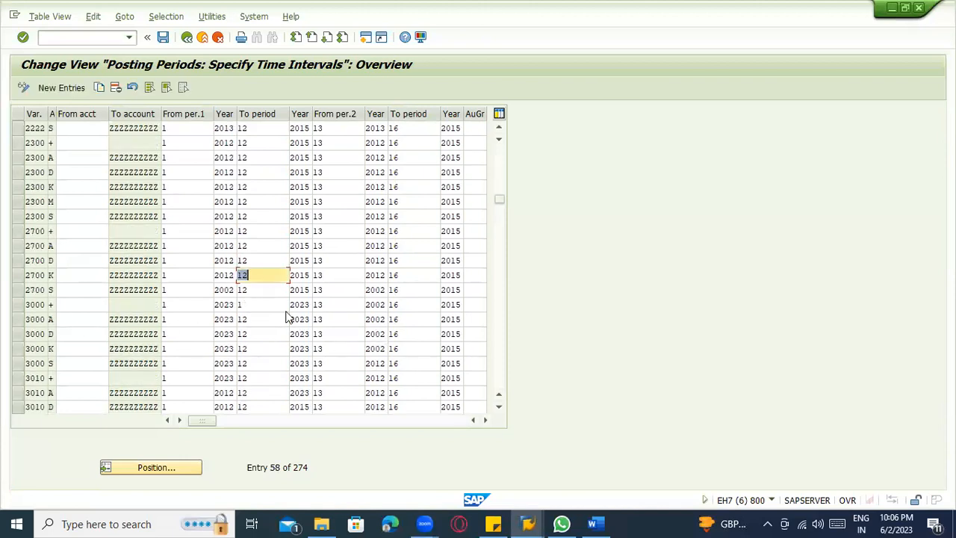
Set the second interval's start and end years to 2023 for the + row of variant 3000.
click(343, 301)
text(2023)
key(Tab)
key(Tab)
key(Tab)
key(shift+Tab)
text(2023)
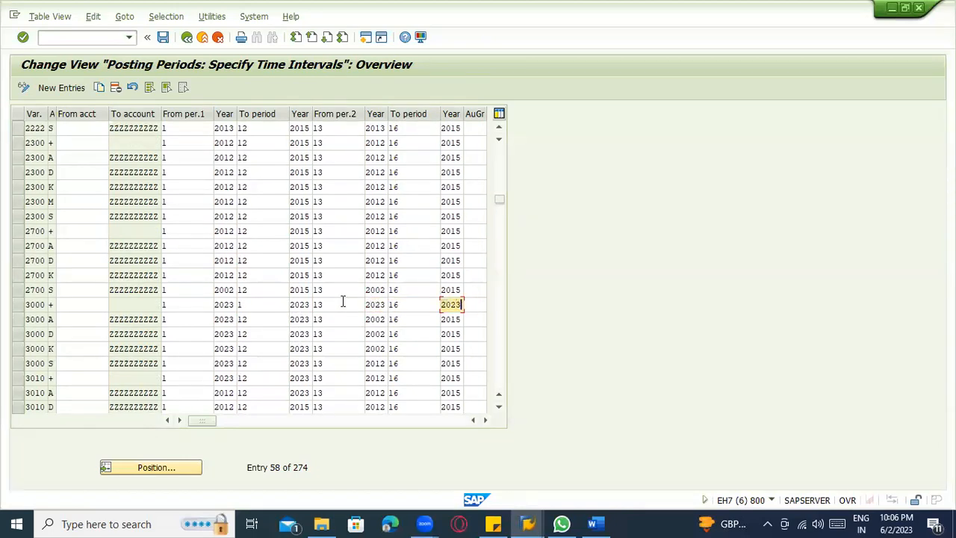
Set the second interval's end year to 2023 for variant 3000's A, D, K and S rows and variant 3010's + row.
key(Down)
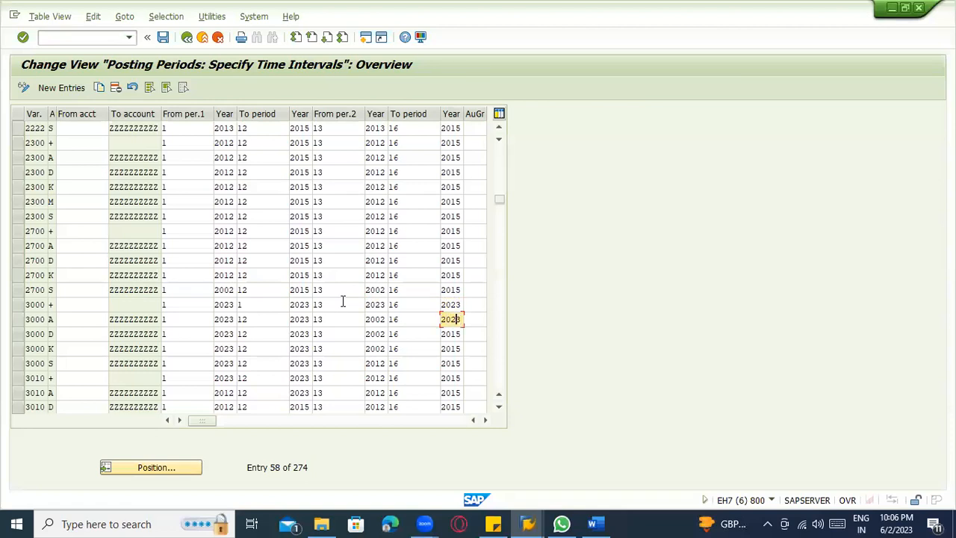
key(Down)
text(2)
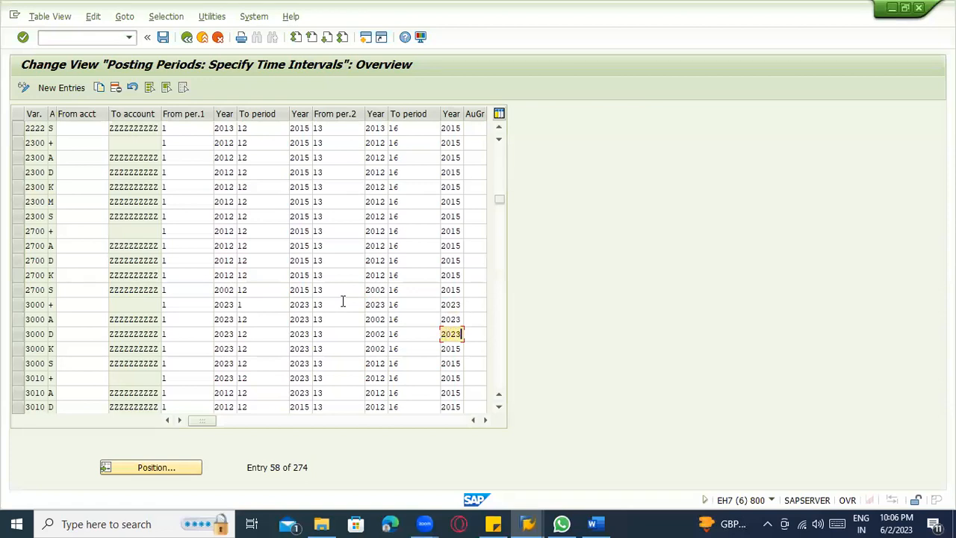
key(Down)
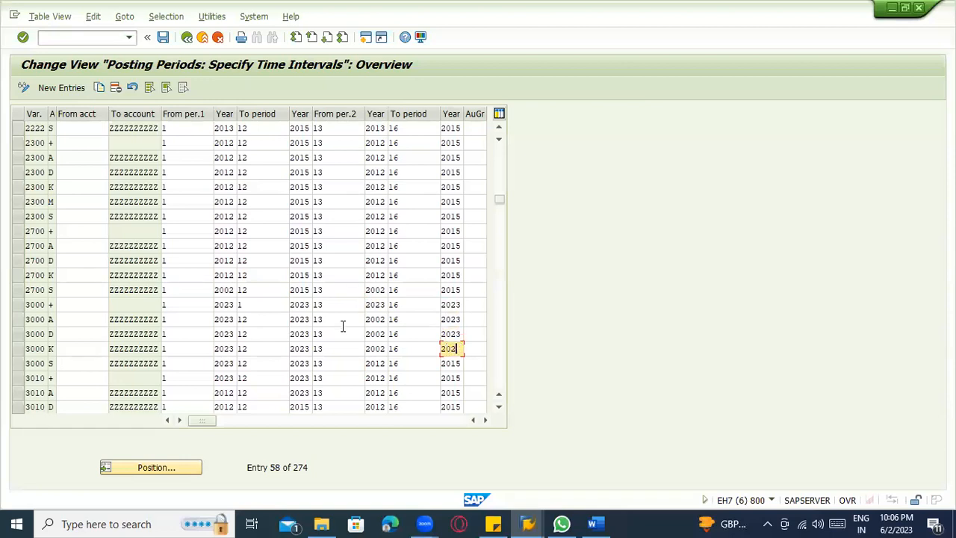
click(444, 363)
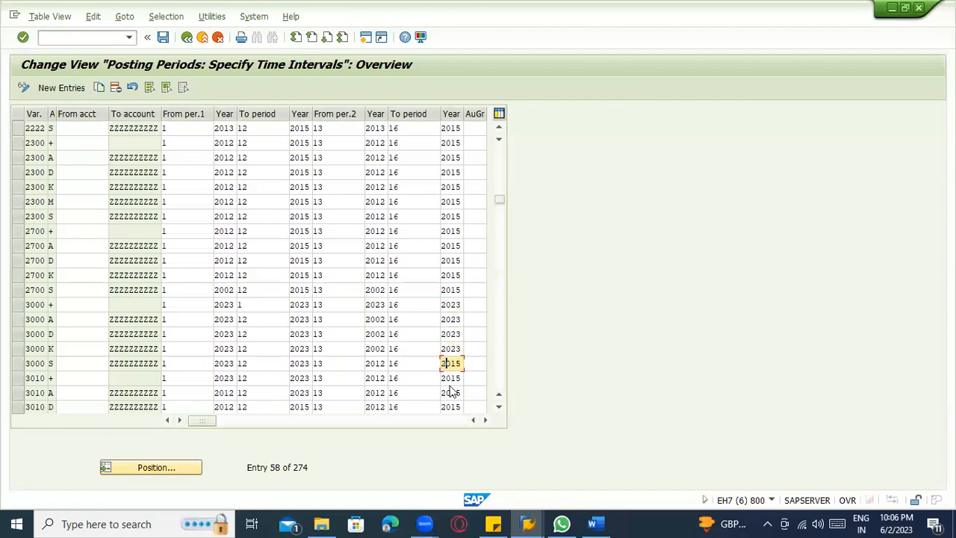
text(23)
click(451, 379)
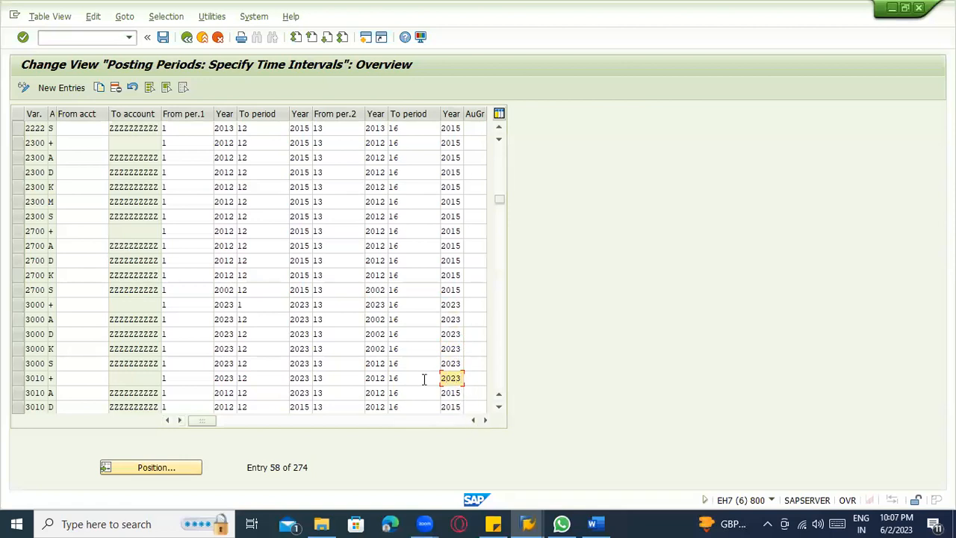
Set the second interval's start year to 2023 for variant 3010's + row and variant 3000's S, K, D and A rows, and save.
click(377, 379)
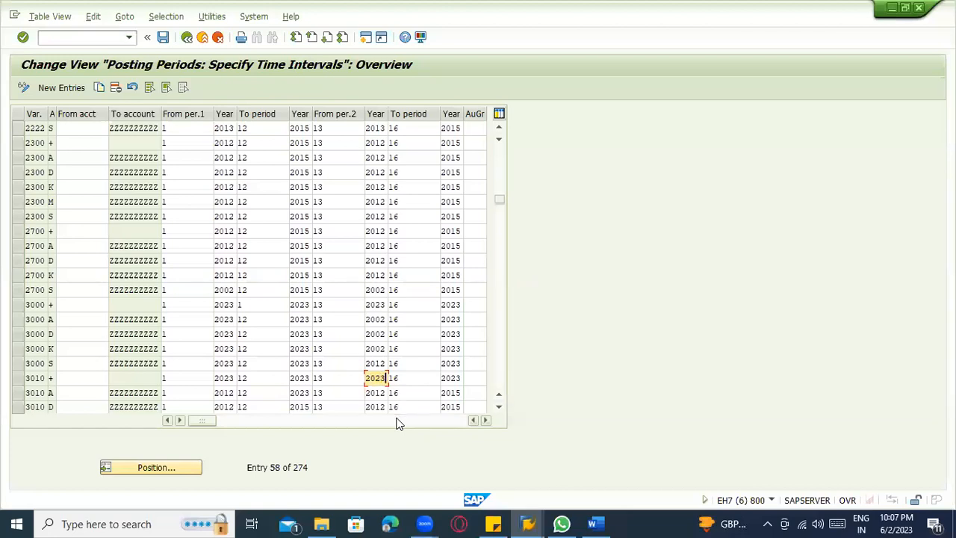
click(374, 363)
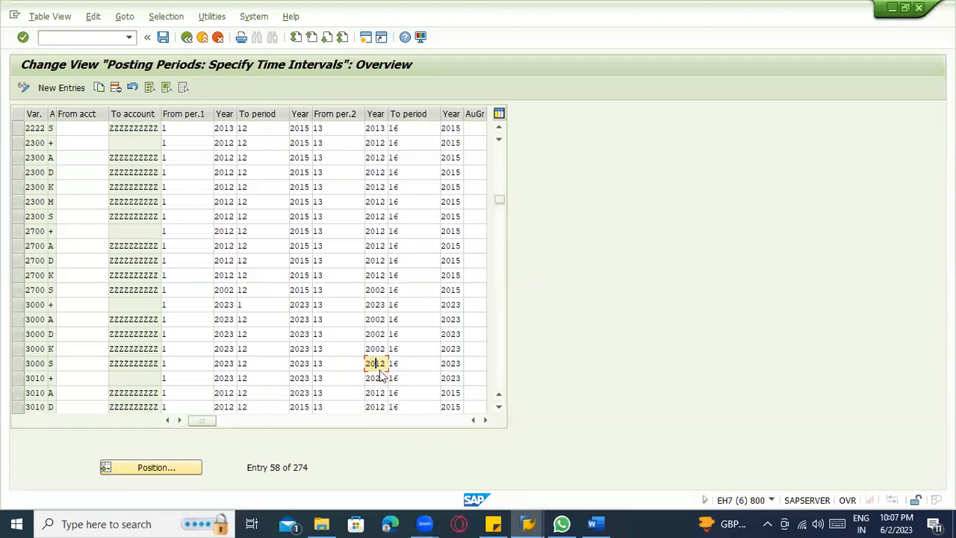
text(23)
key(Up)
text(3)
click(380, 335)
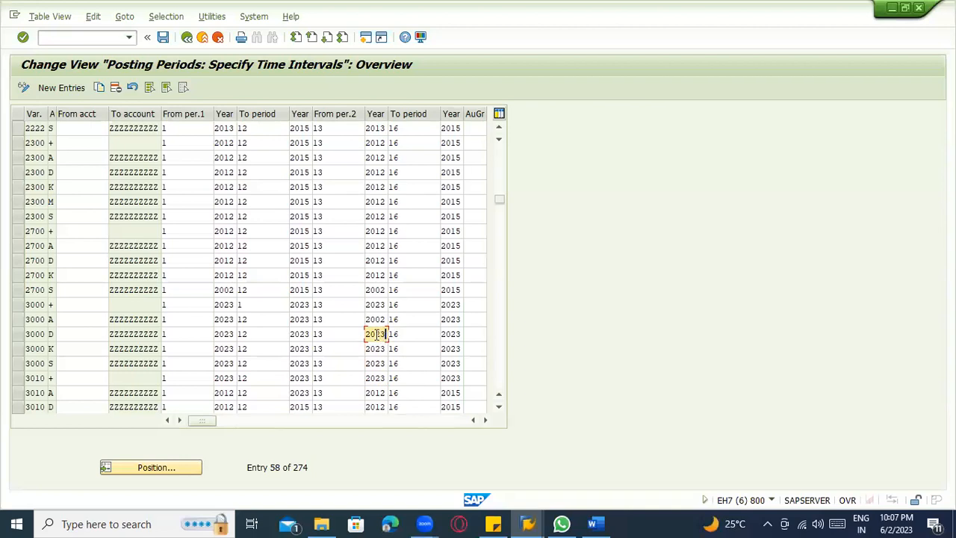
key(Up)
text(2023)
key(Return)
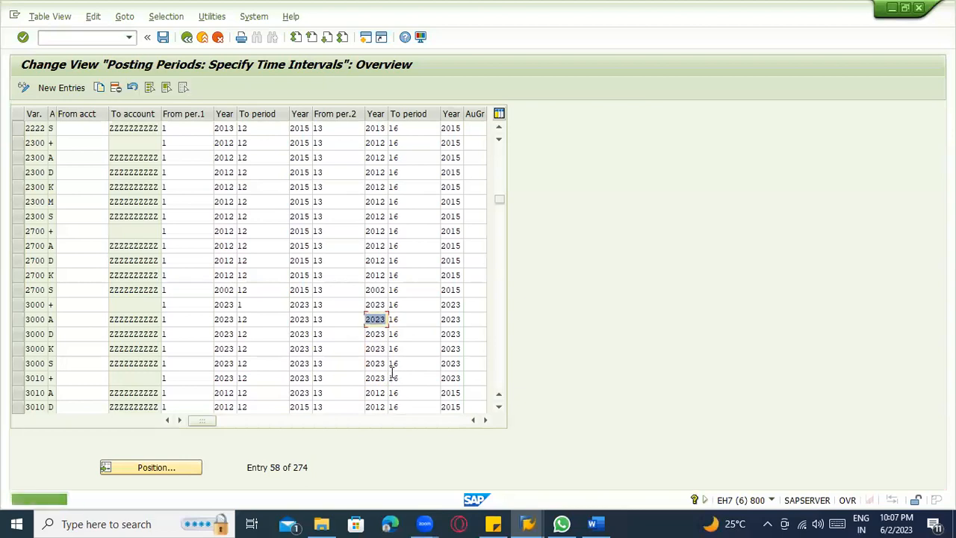
Switch back to the customer clearing session and retry its header data.
key(alt+Tab)
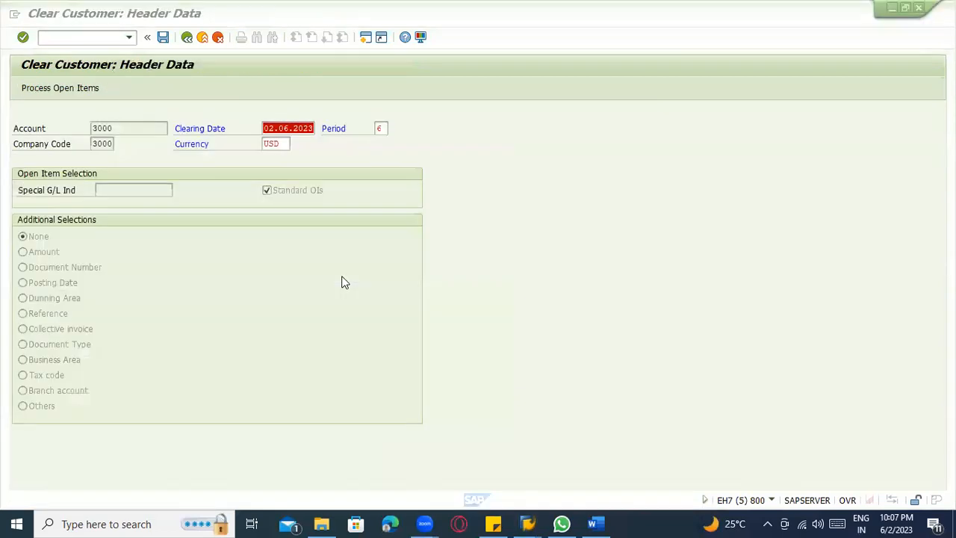
click(222, 202)
key(Return)
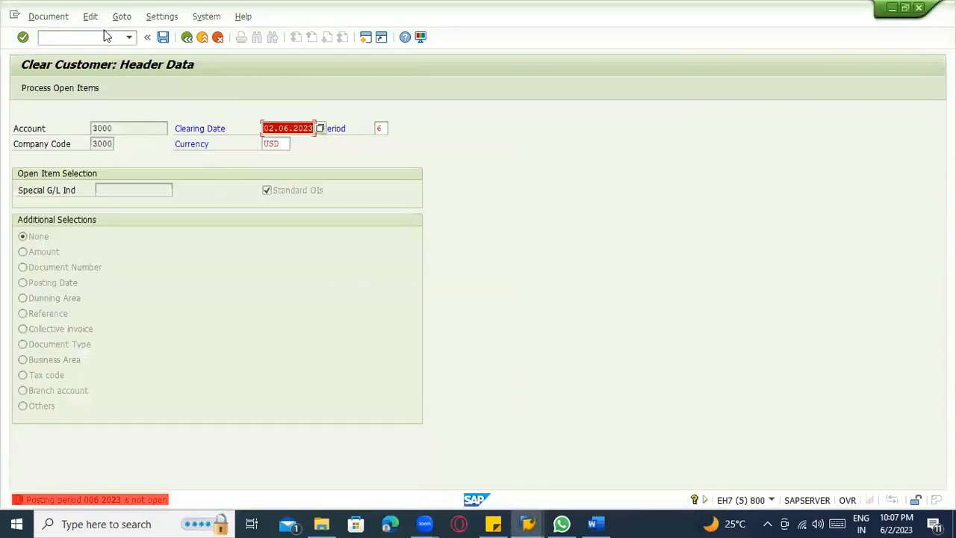
Restart transaction F-32, submit the customer's account for company code 3000, and view the explanation of the posting period error.
click(97, 37)
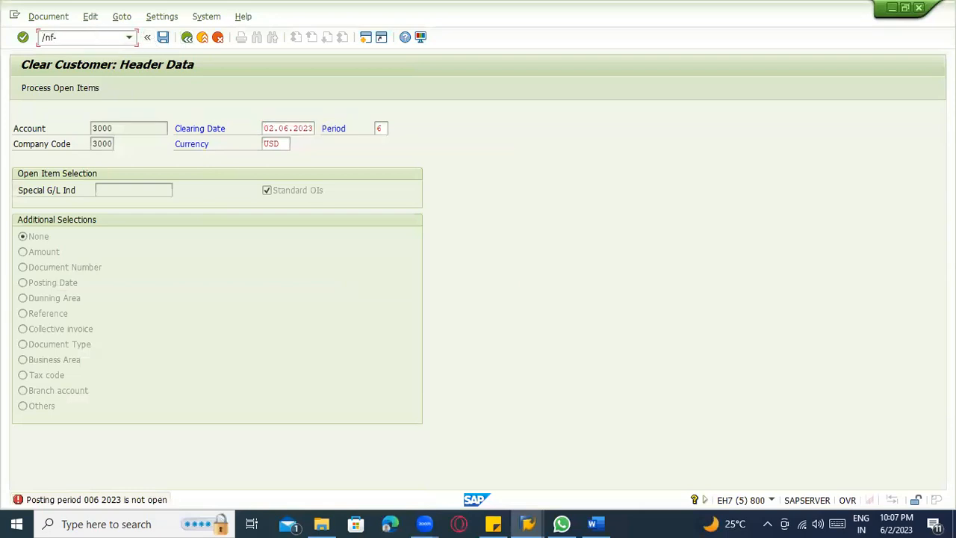
text(/nf-32)
key(Return)
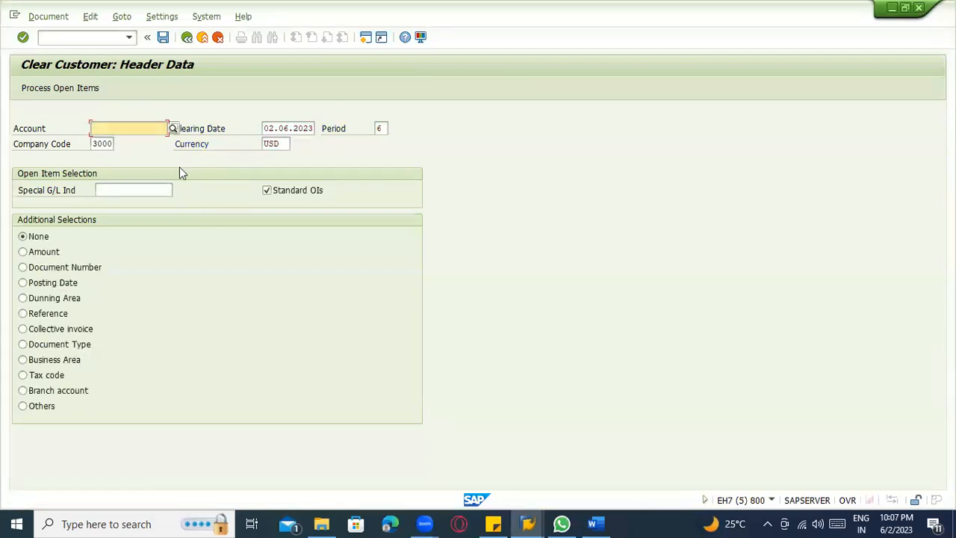
text(3000)
key(Return)
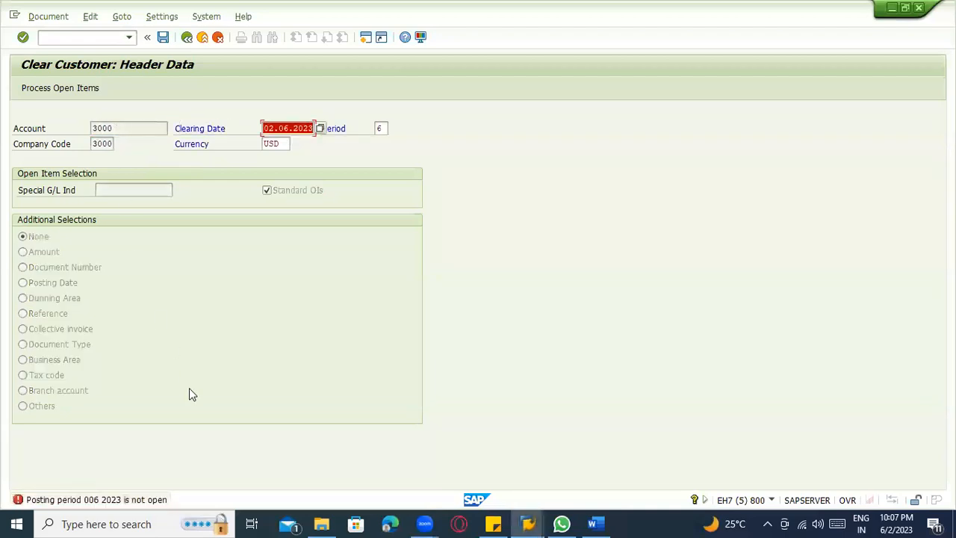
key(F1)
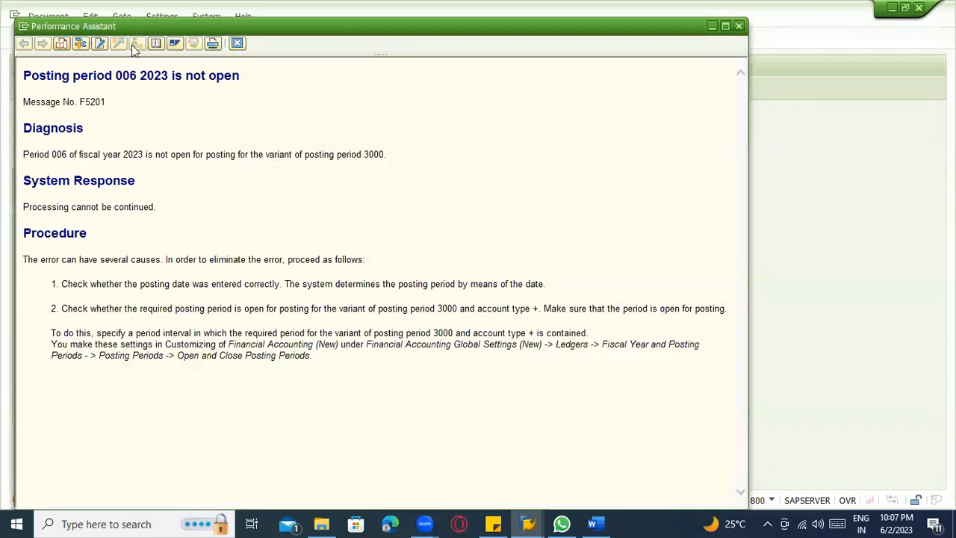
key(Escape)
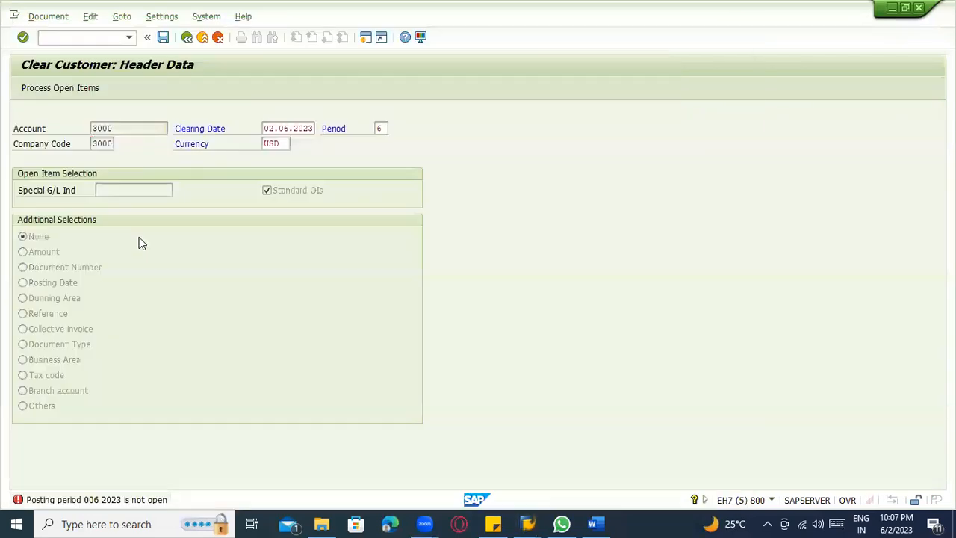
Switch to the posting periods session and go from the variant field's help to the IMG activity Define Variants for Open Posting Periods.
key(alt+Tab)
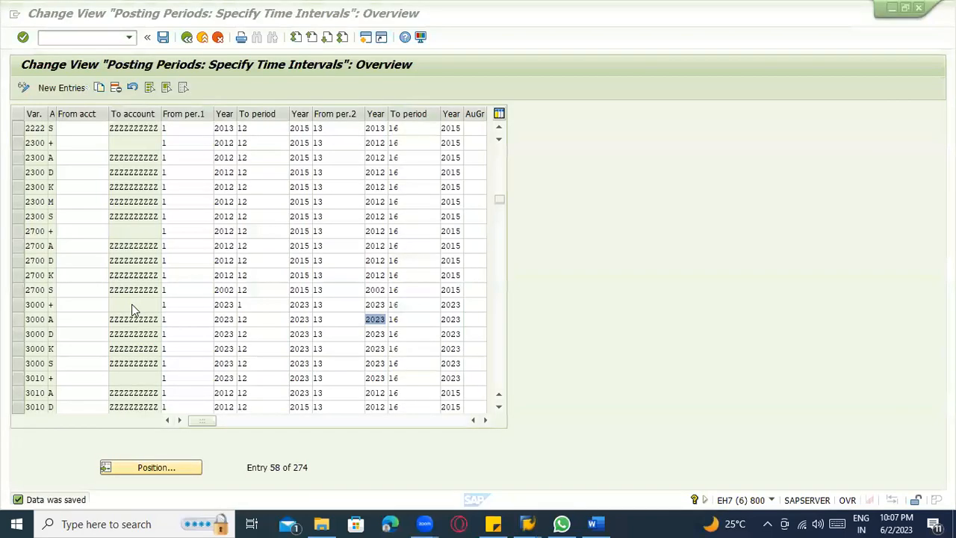
click(36, 289)
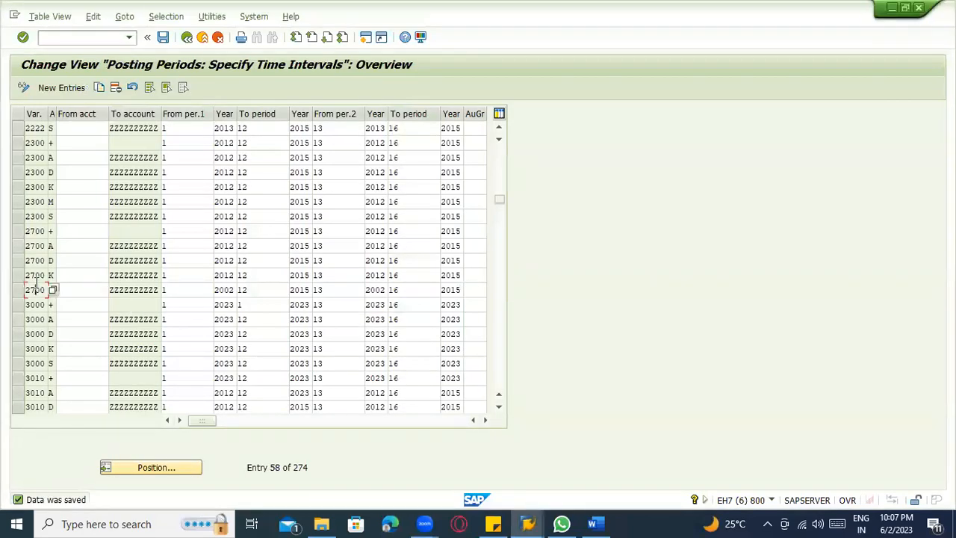
scroll(36, 283, down, 1)
key(F1)
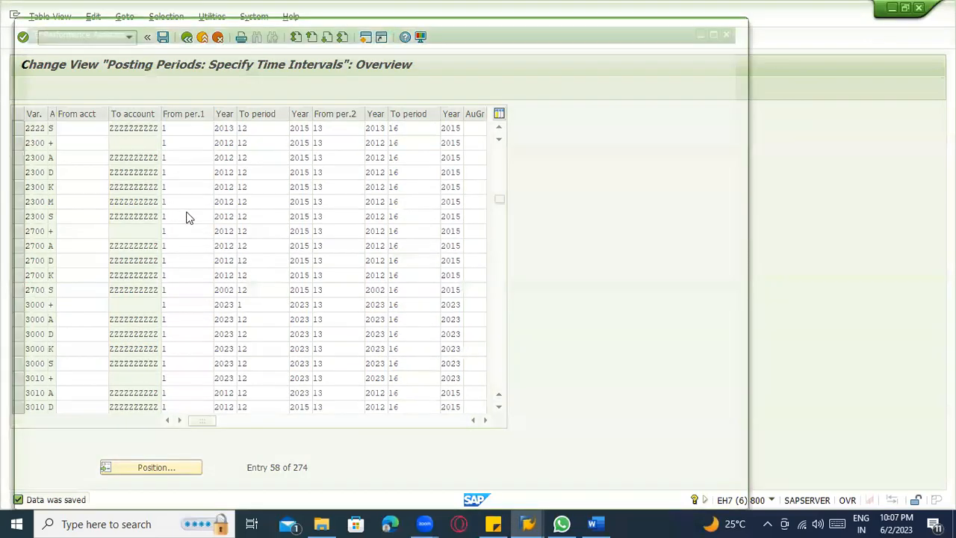
click(132, 45)
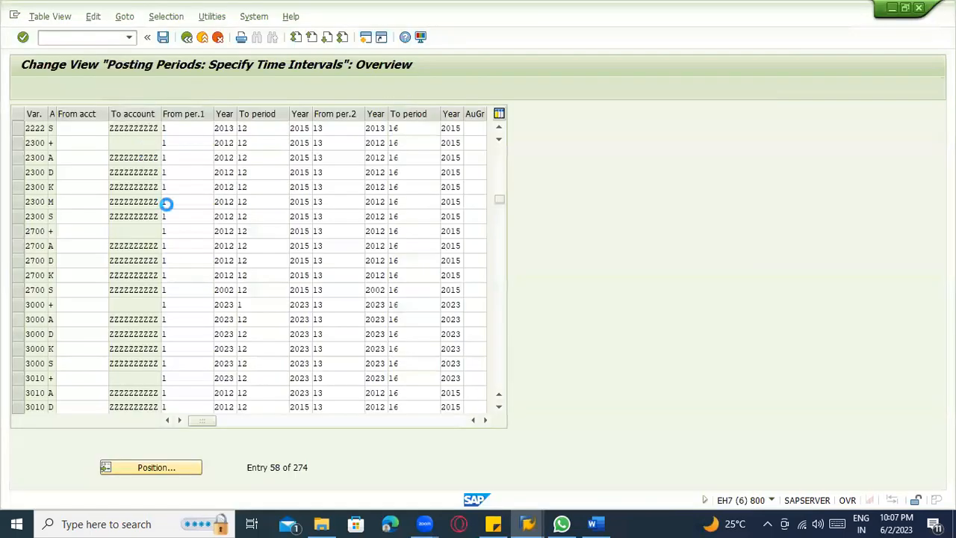
click(328, 179)
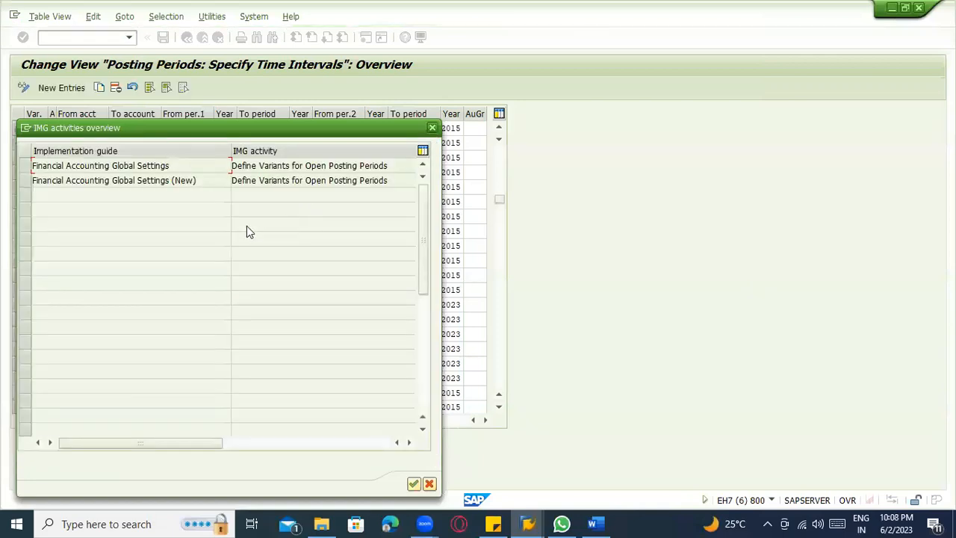
double_click(307, 166)
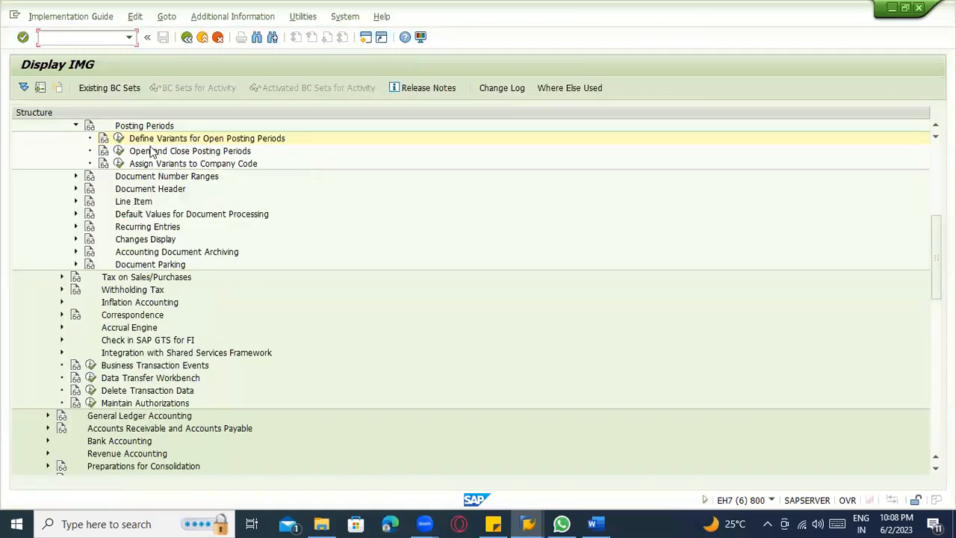
Check which posting period variant is assigned to company code 3000, and return to the implementation guide.
click(118, 176)
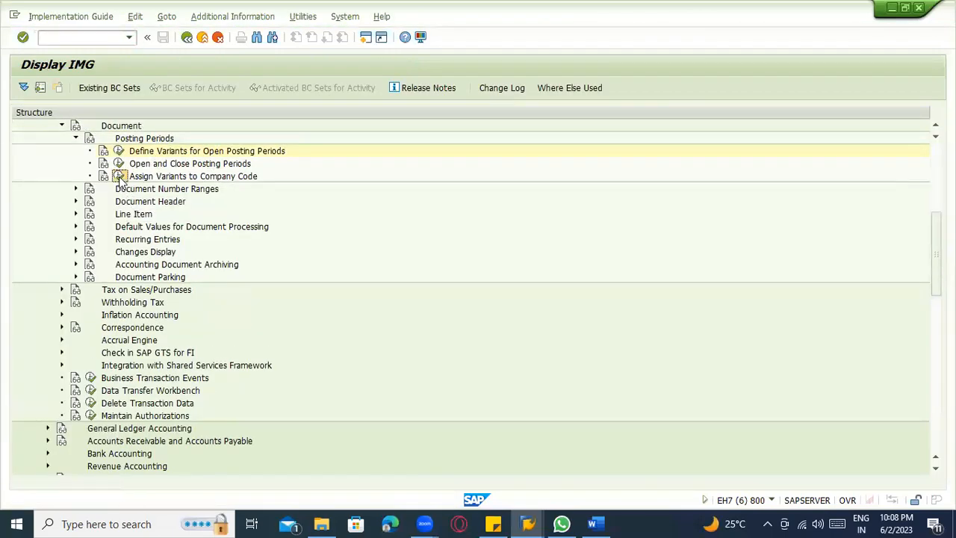
click(184, 423)
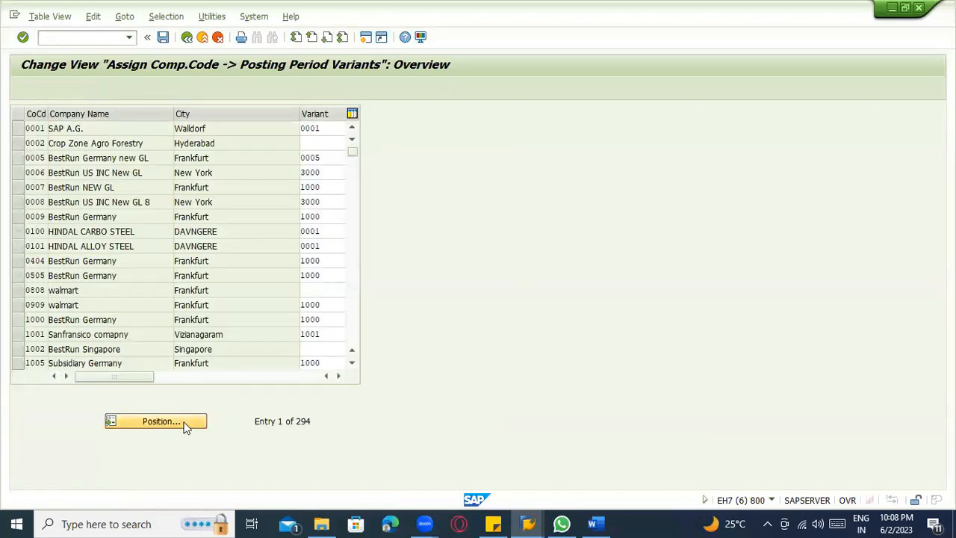
text(3000)
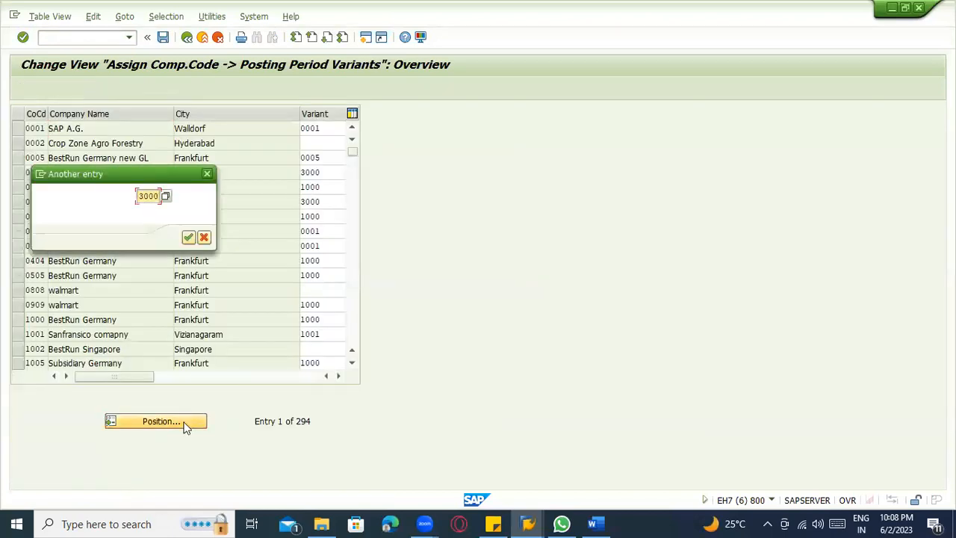
key(Return)
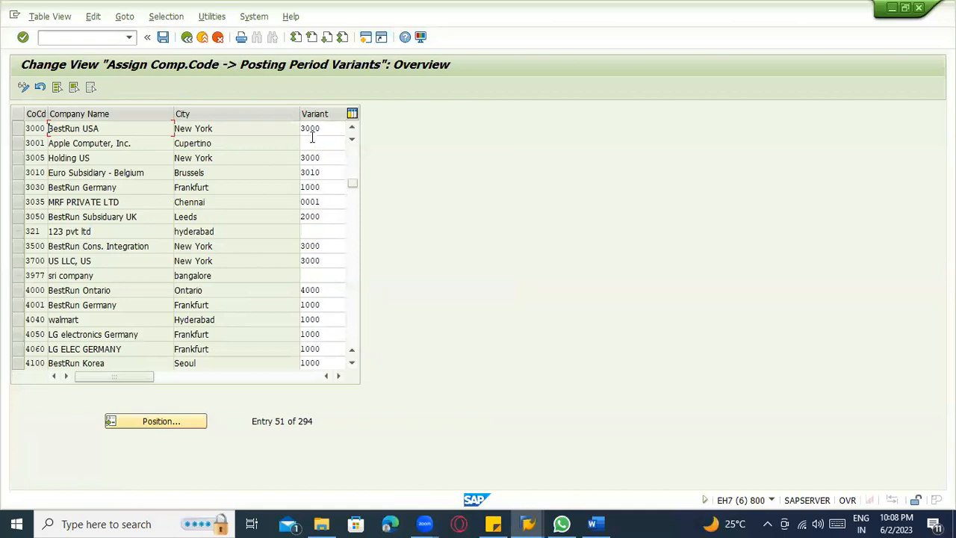
click(321, 129)
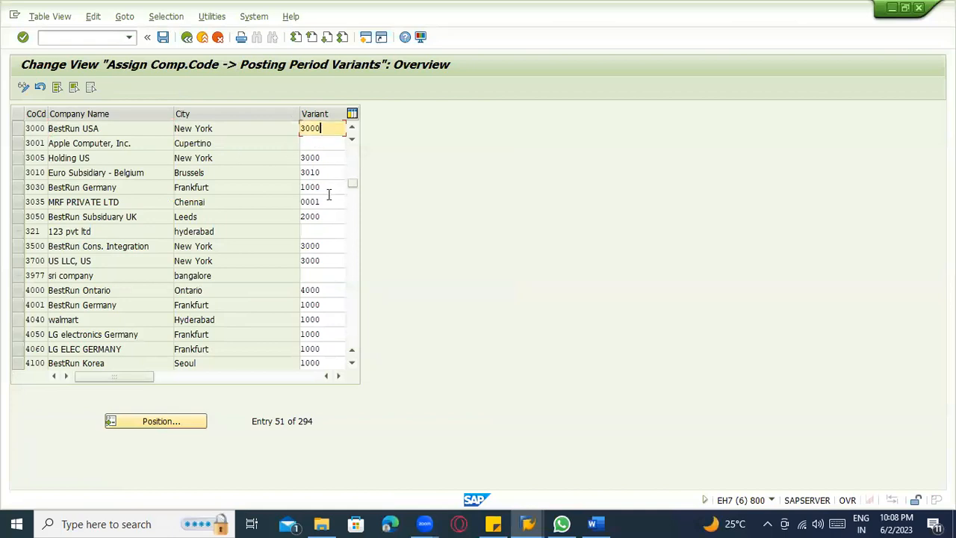
click(187, 39)
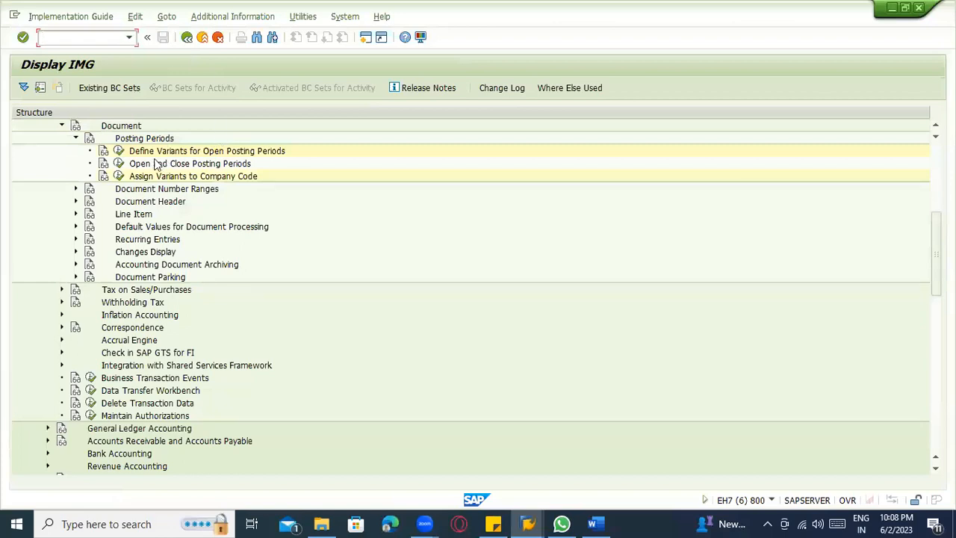
Display Open and Close Posting Periods despite the lock, review the intervals of variant 3000, and return to the implementation guide.
click(119, 163)
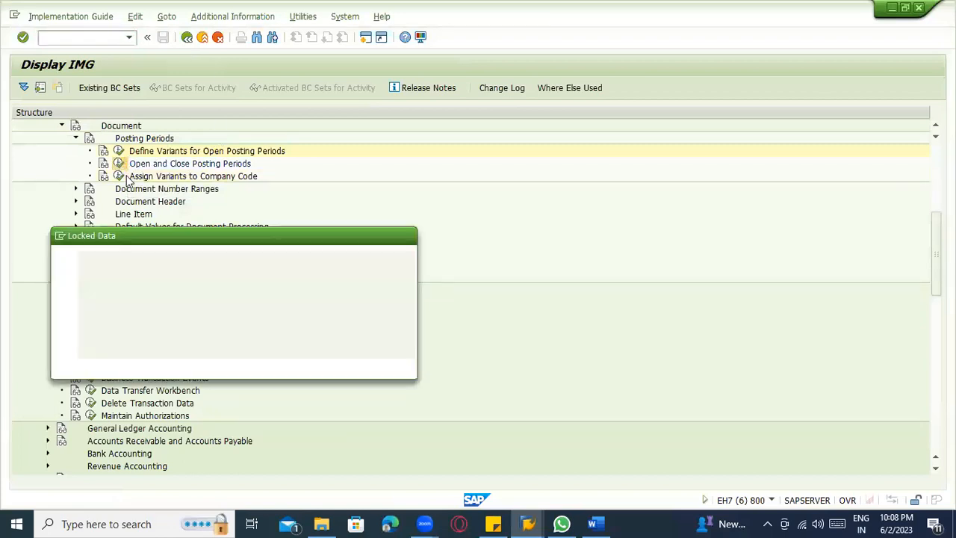
click(123, 366)
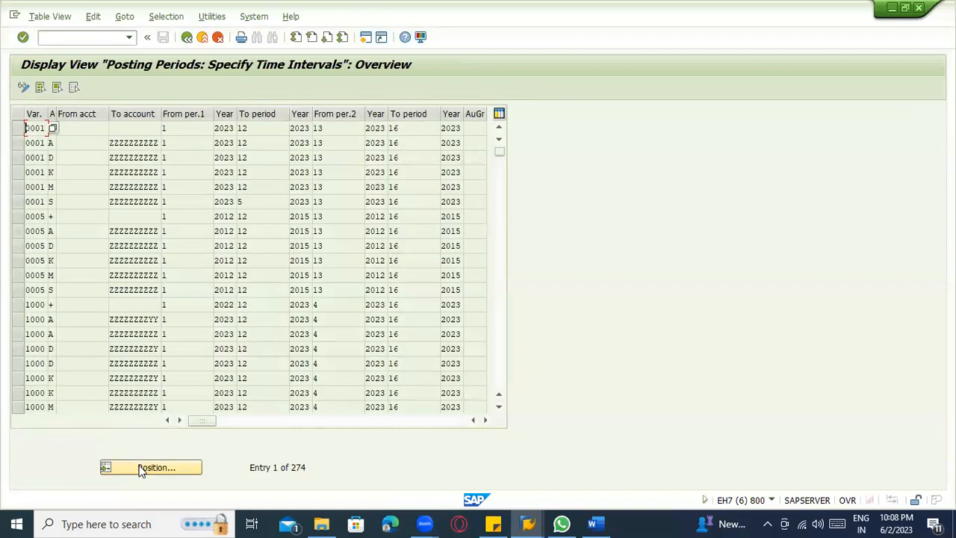
click(150, 467)
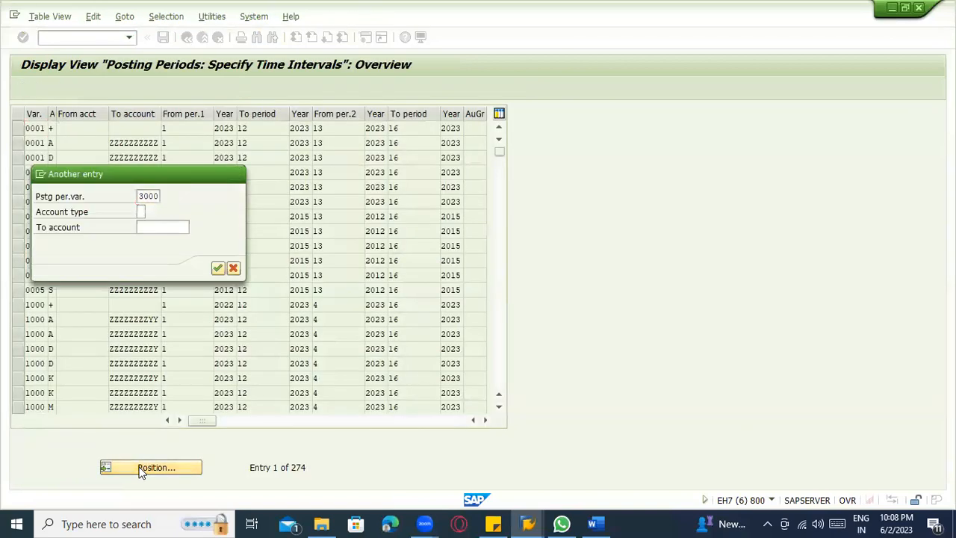
key(Return)
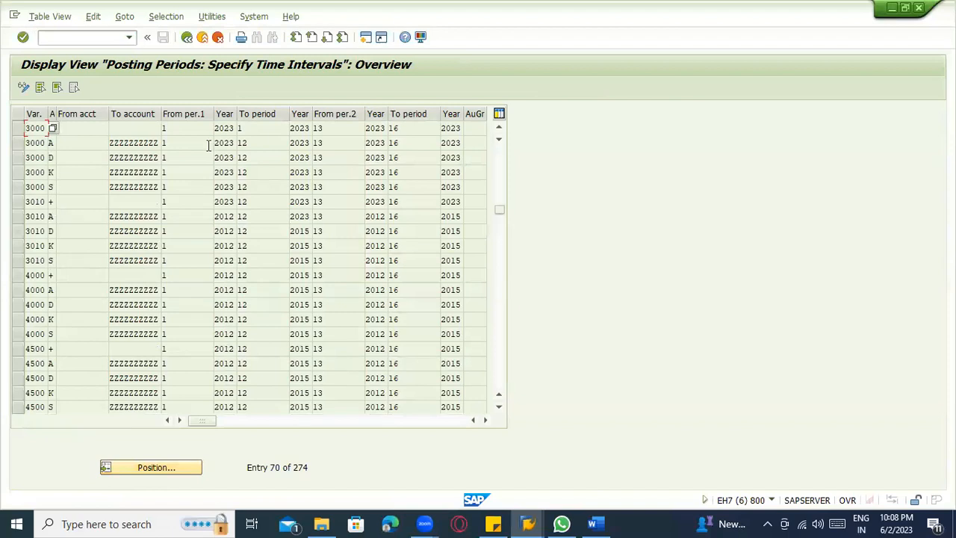
click(279, 206)
click(358, 216)
click(436, 245)
click(186, 39)
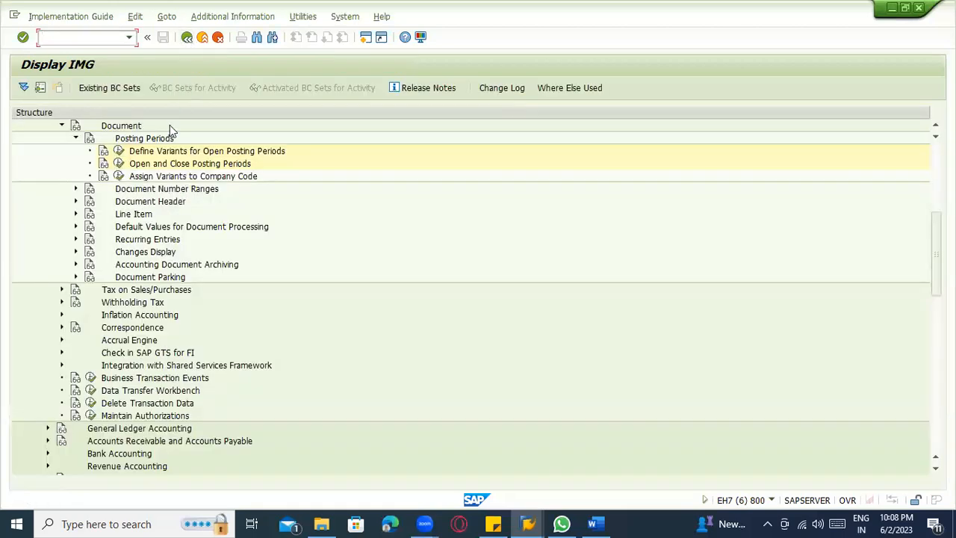
Switch back to the customer clearing session and exit its header data to SAP Easy Access.
key(alt+Tab)
key(alt+Tab)
key(alt+Tab)
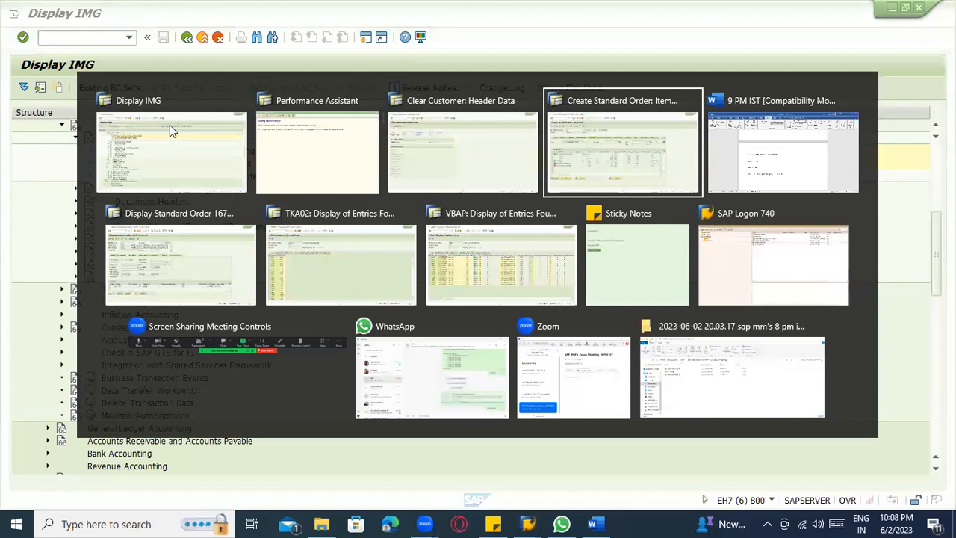
key(alt+Tab)
key(alt+shift+Tab)
key(alt+shift+Tab)
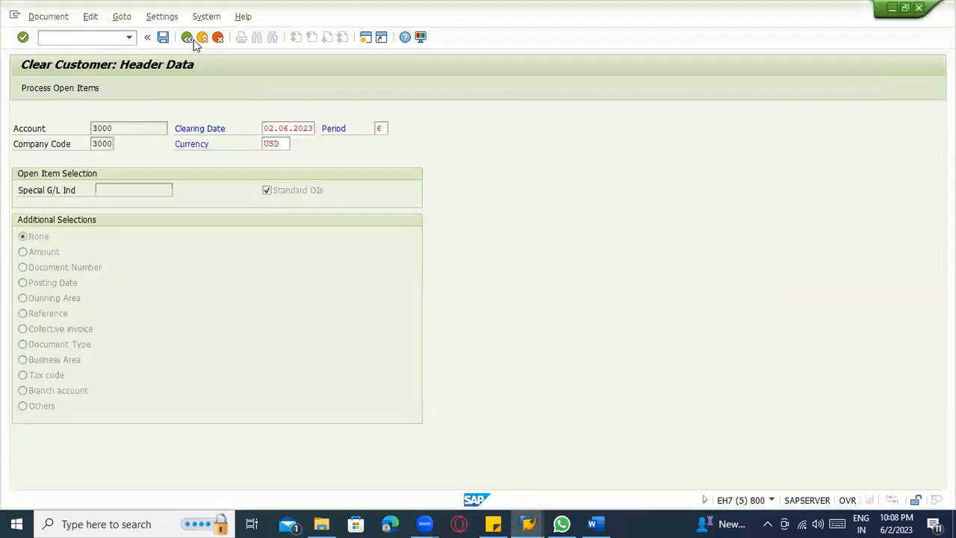
click(204, 38)
click(202, 289)
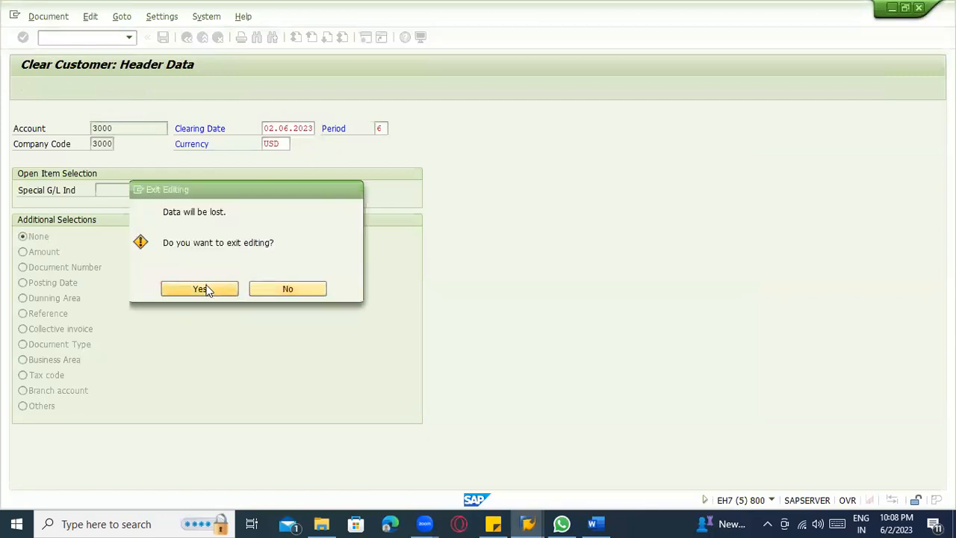
Try to open the posting period maintenance transaction in the session showing the VBAP entries, declining to display the locked data.
click(527, 523)
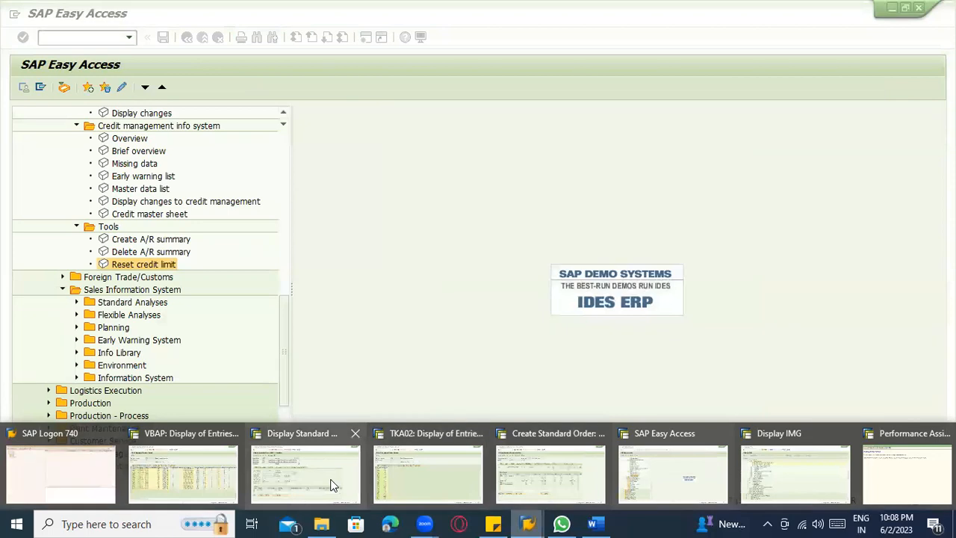
click(459, 472)
mouse_move(522, 516)
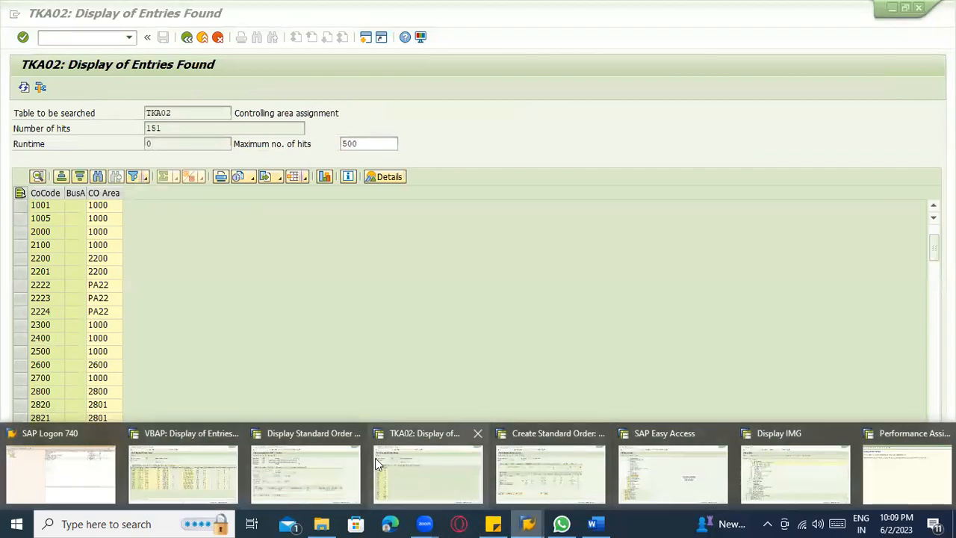
click(213, 459)
click(89, 36)
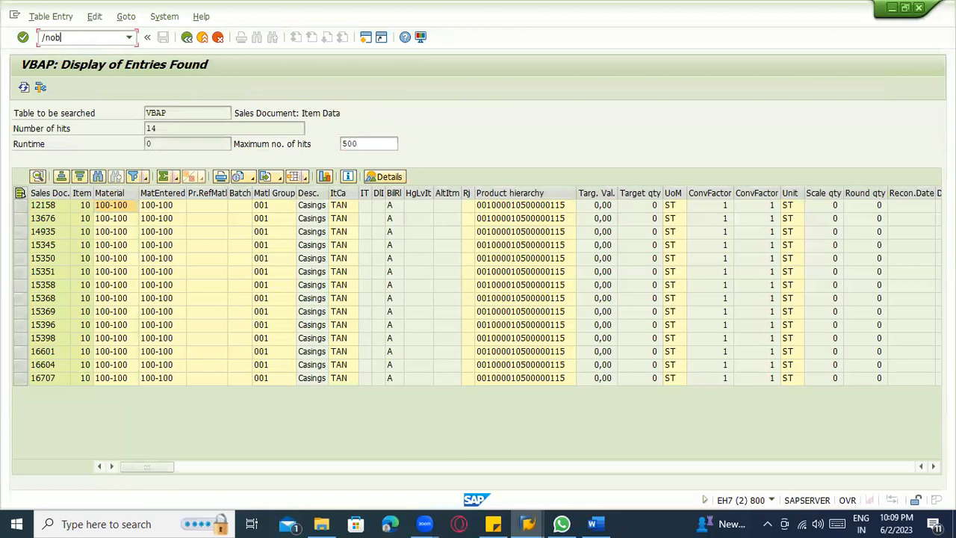
key(Return)
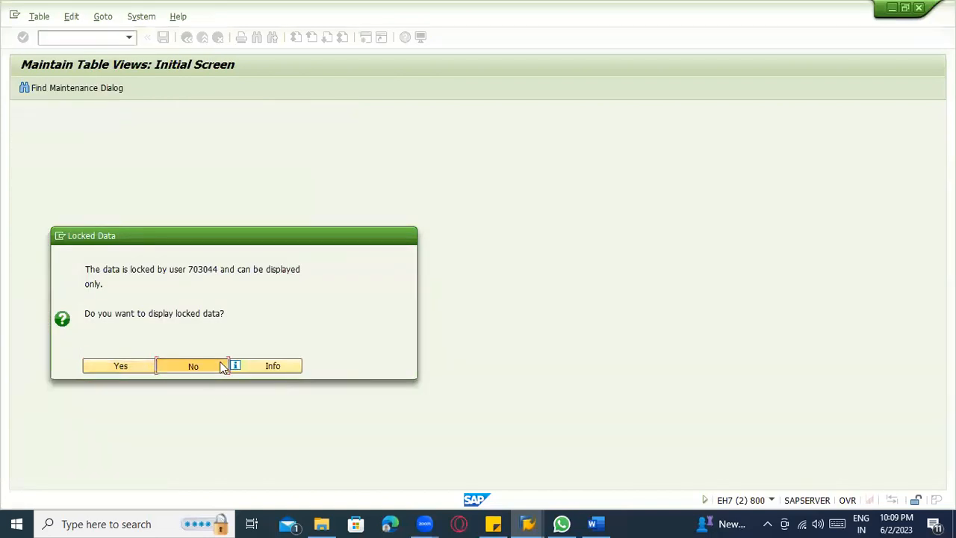
click(222, 365)
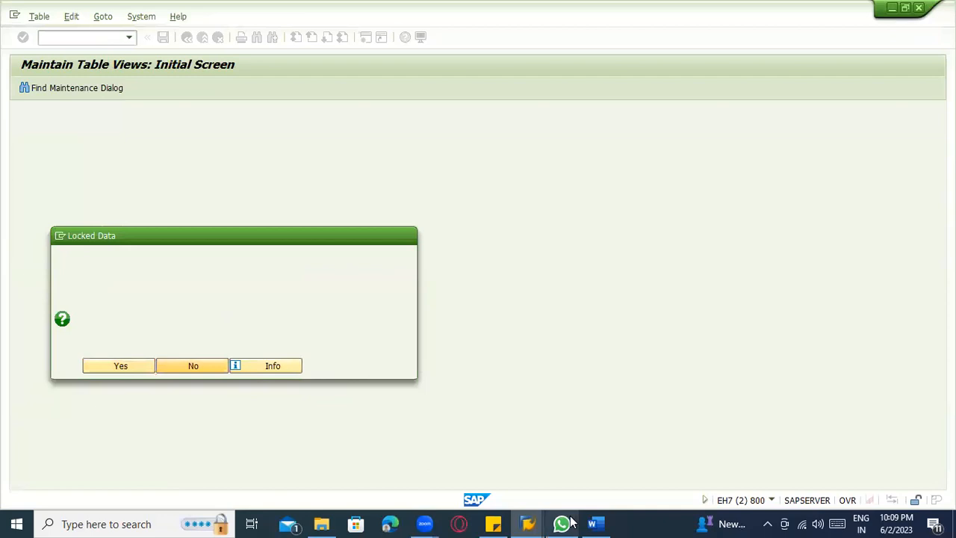
Return from the implementation guide session to the posting periods change view and close the posting period variant help.
mouse_move(530, 522)
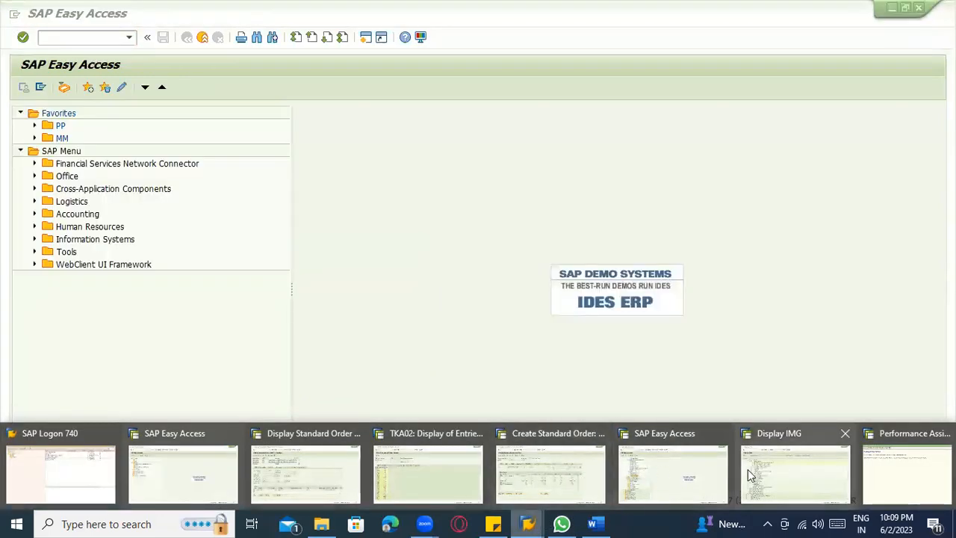
click(912, 473)
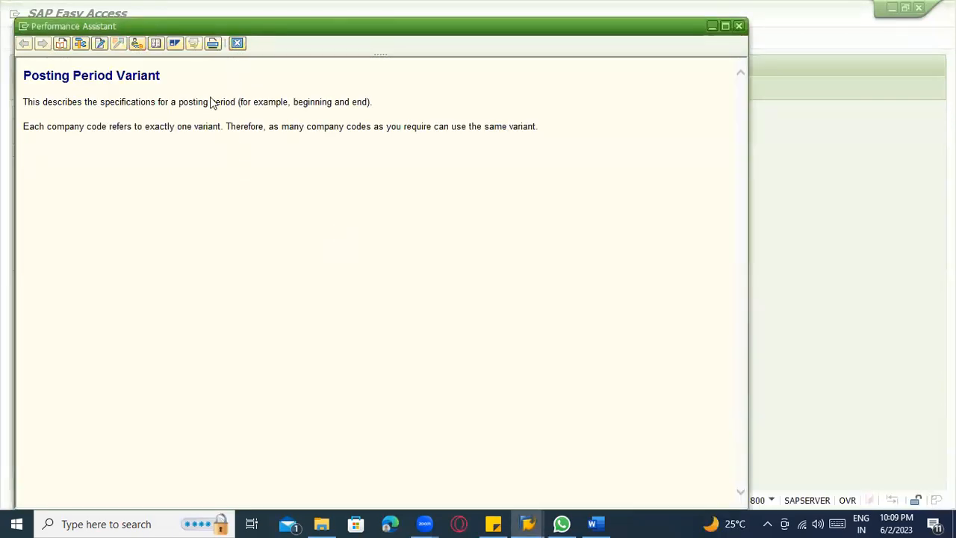
mouse_move(527, 524)
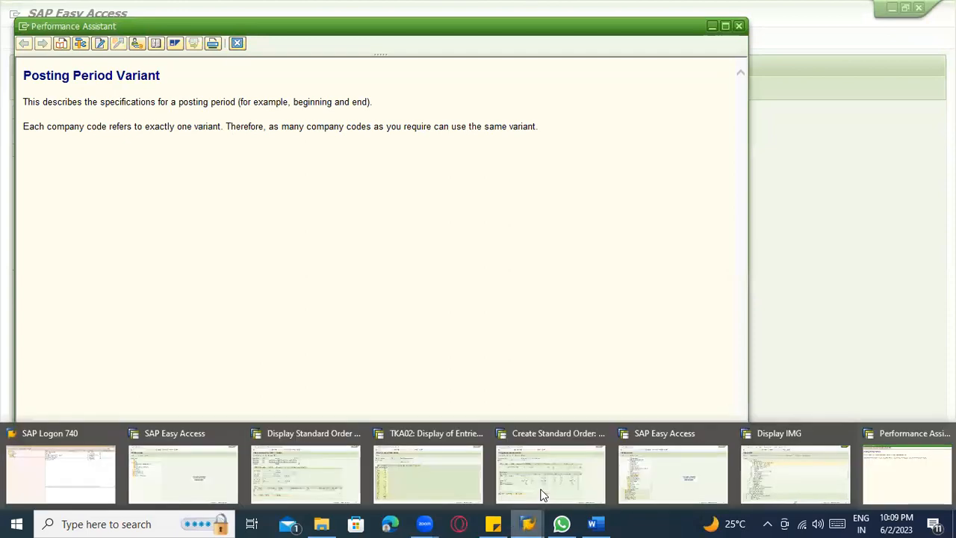
click(789, 470)
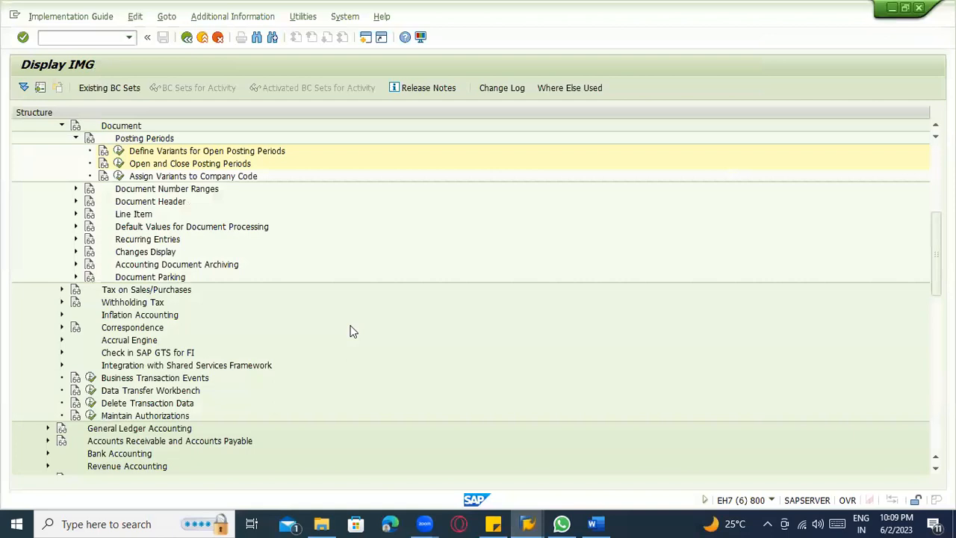
click(186, 37)
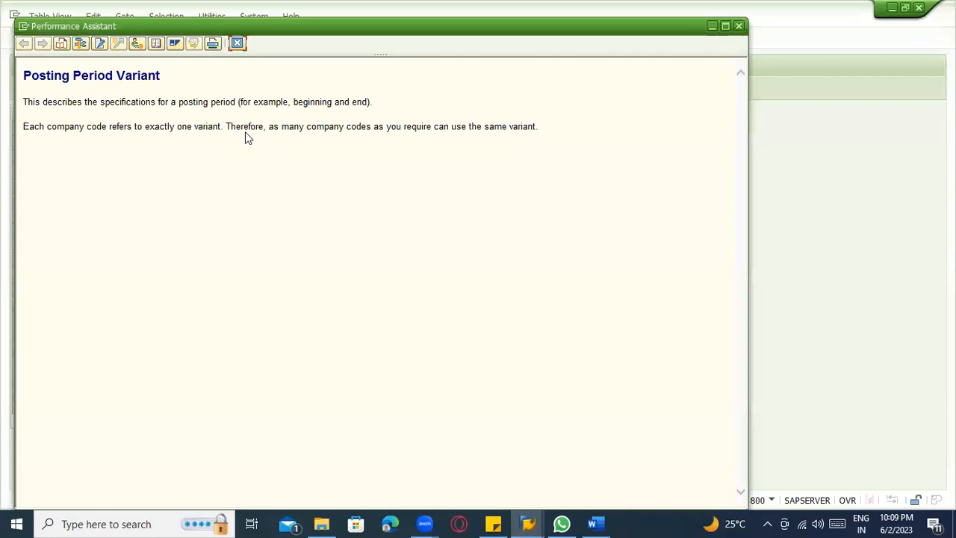
click(237, 42)
Set the first interval's to period to 12 for variant 3000's + row.
click(173, 307)
click(252, 305)
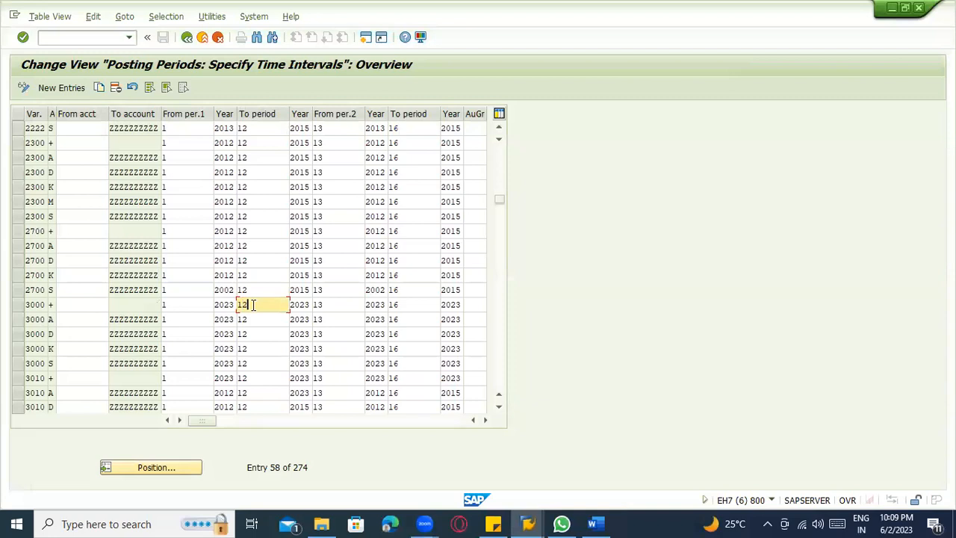
key(F1)
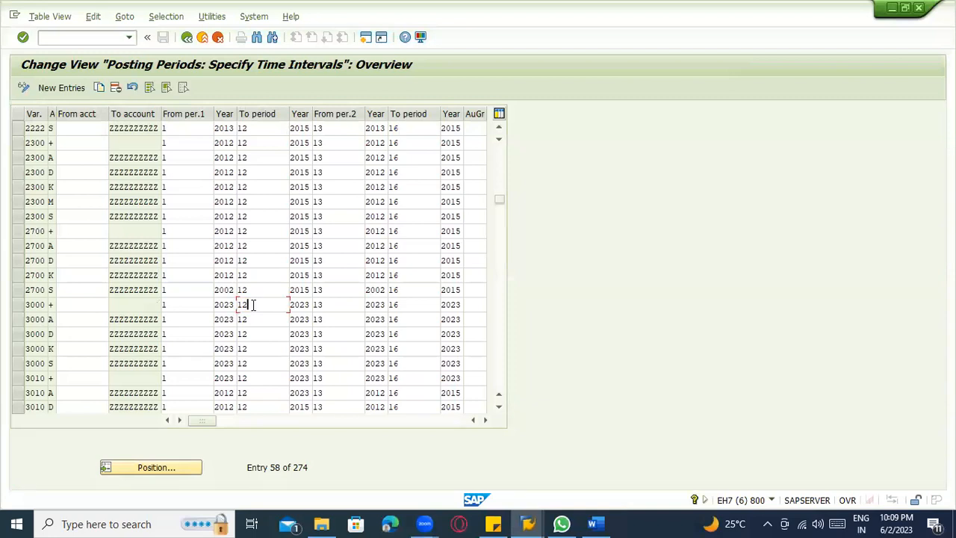
double_click(253, 305)
key(F3)
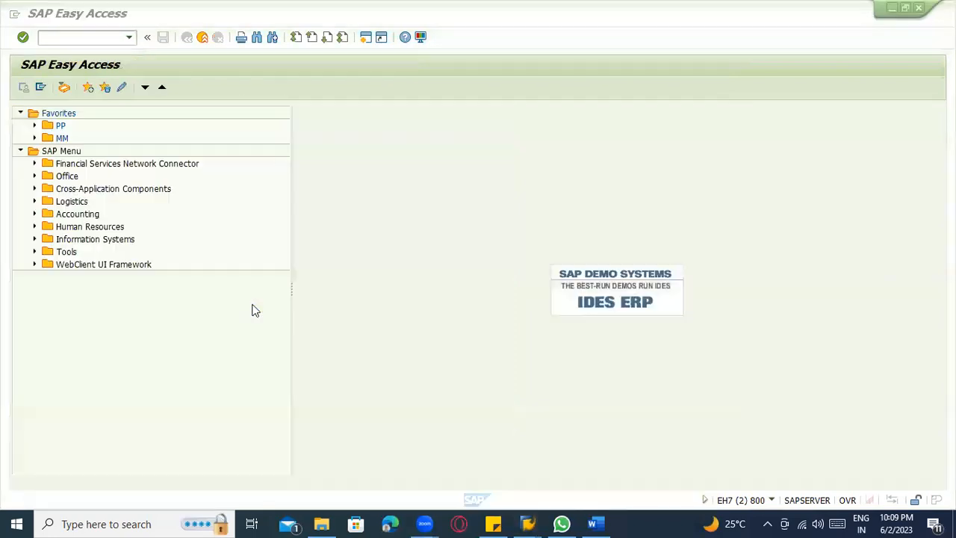
Switch to the standard order session, start transaction F-32, and submit the customer's account for company code 3000.
click(70, 43)
key(alt+Tab)
key(alt+Tab)
key(alt+Tab)
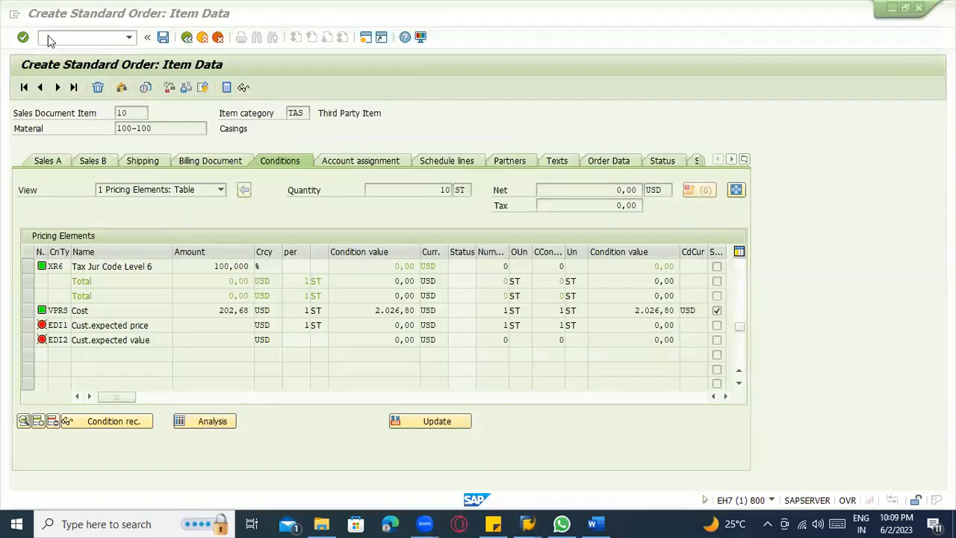
click(56, 39)
text(/)
text(nf-0)
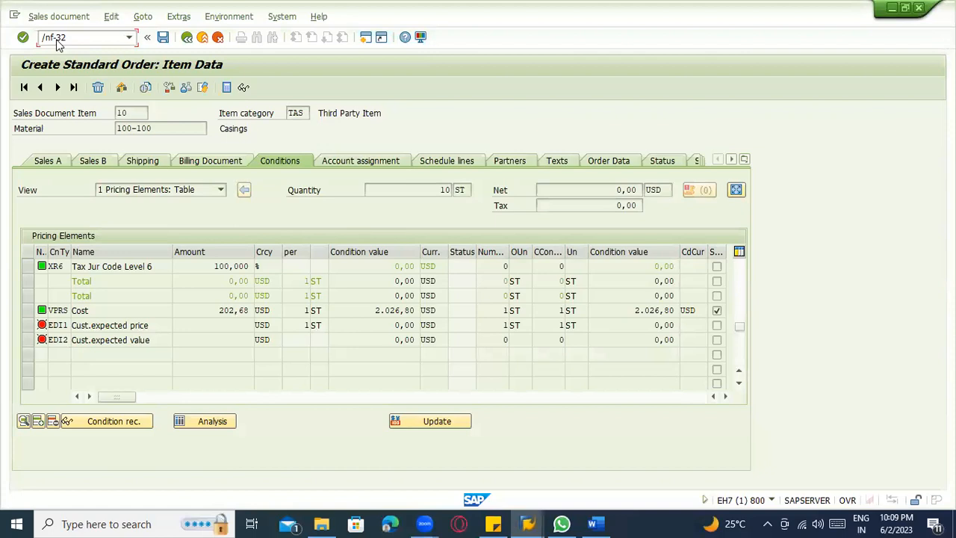
key(Return)
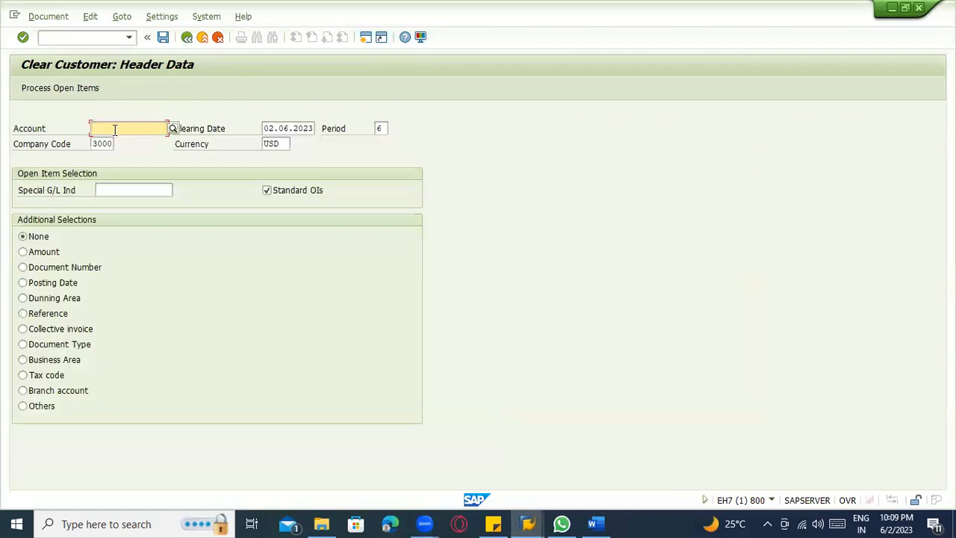
text(3000)
key(Return)
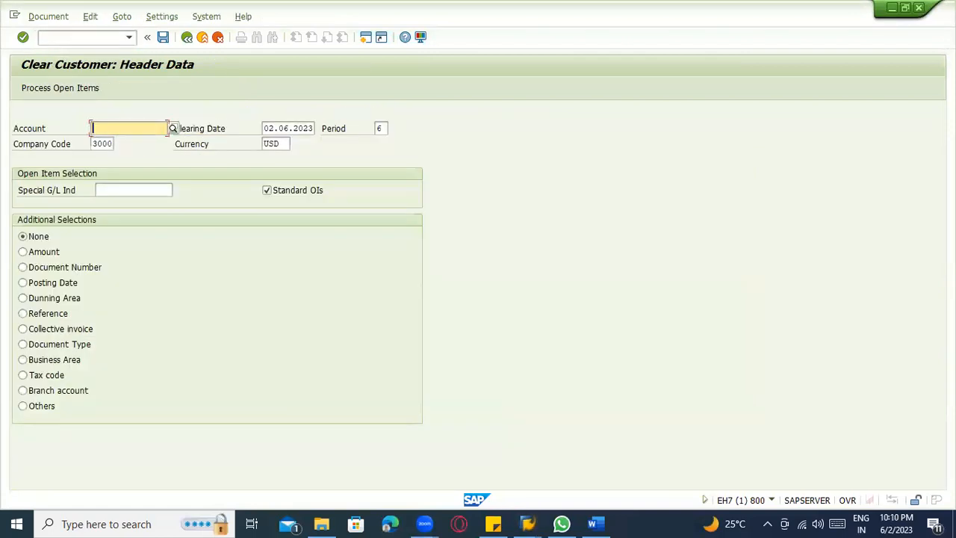
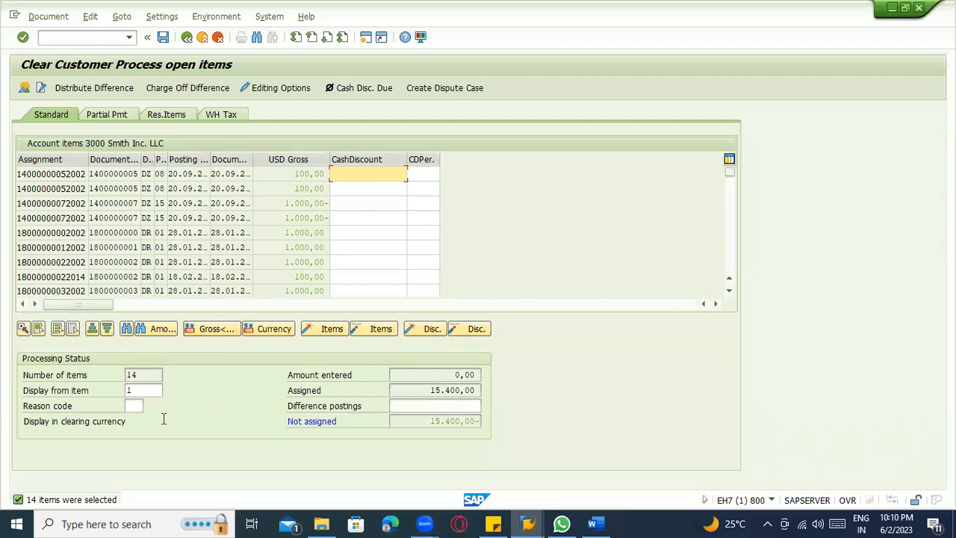
Check the clearing document overview for the customer and exit editing, discarding the entered data.
scroll(191, 243, down, 2)
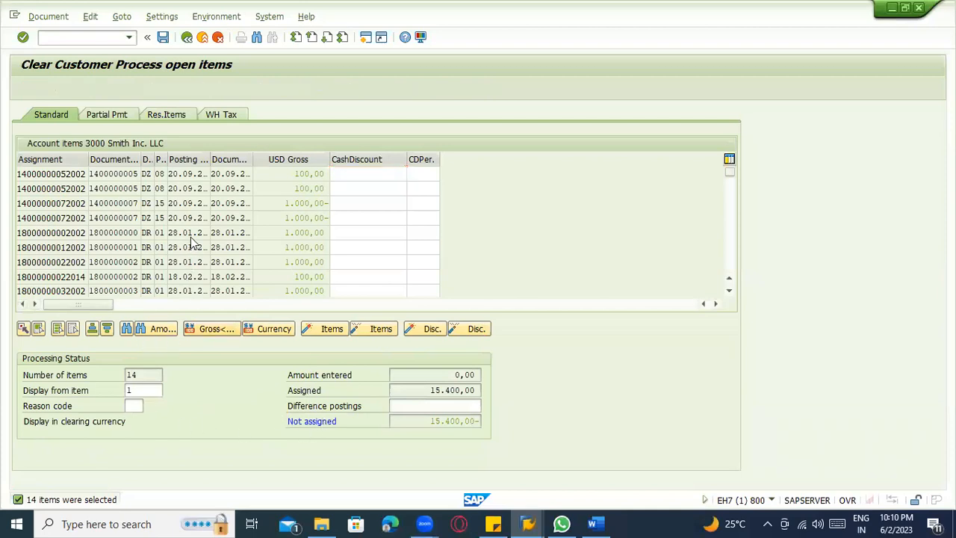
scroll(190, 237, up, 2)
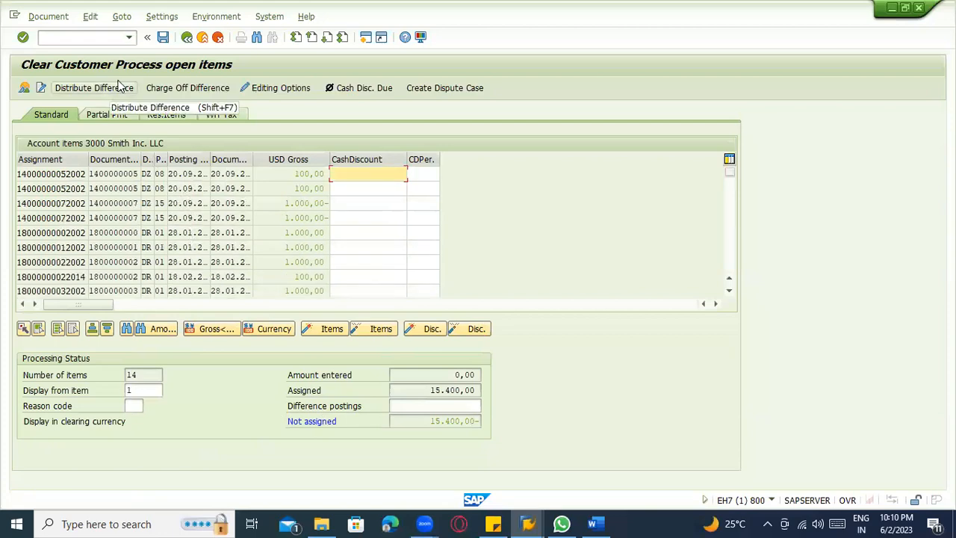
click(24, 88)
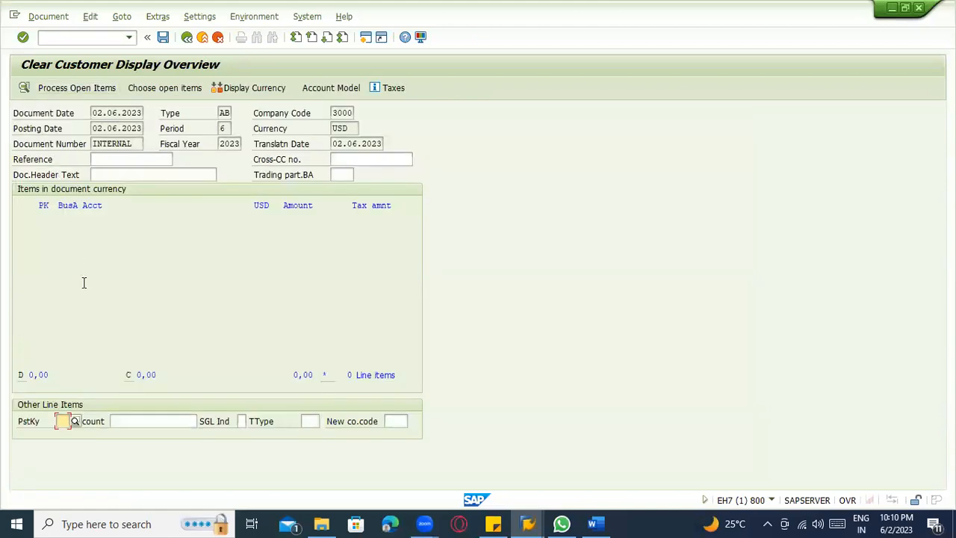
click(187, 39)
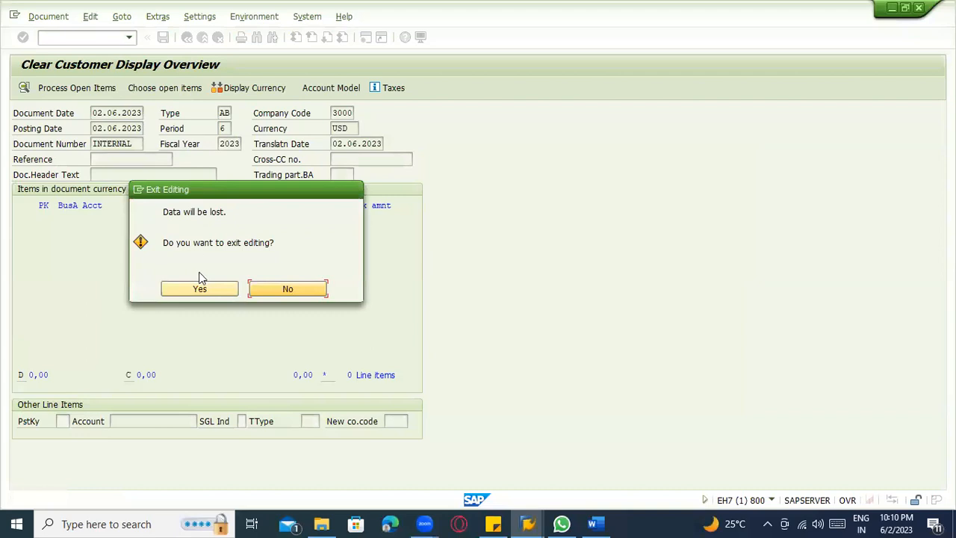
click(200, 288)
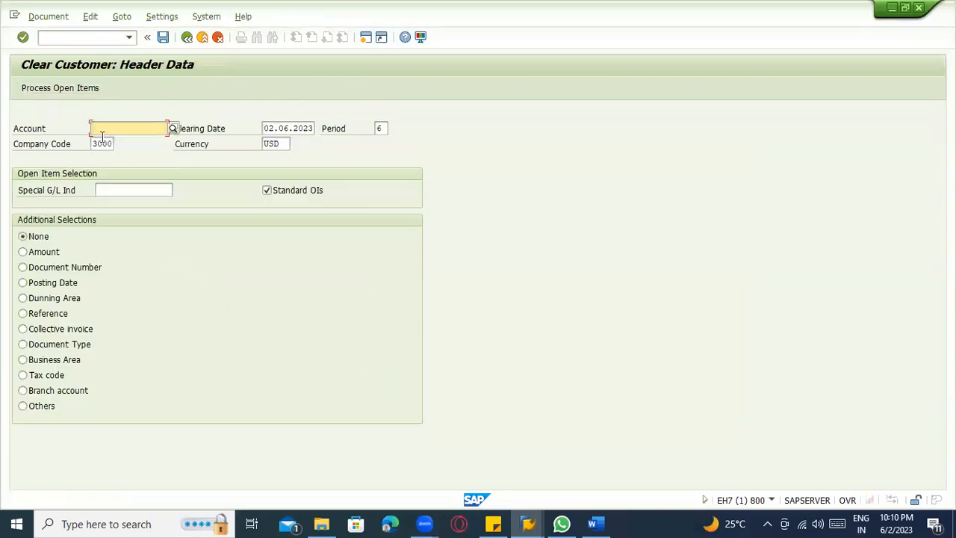
Enter the customer's account for company code 3000 again and try to post the clearing.
text(3000)
key(Return)
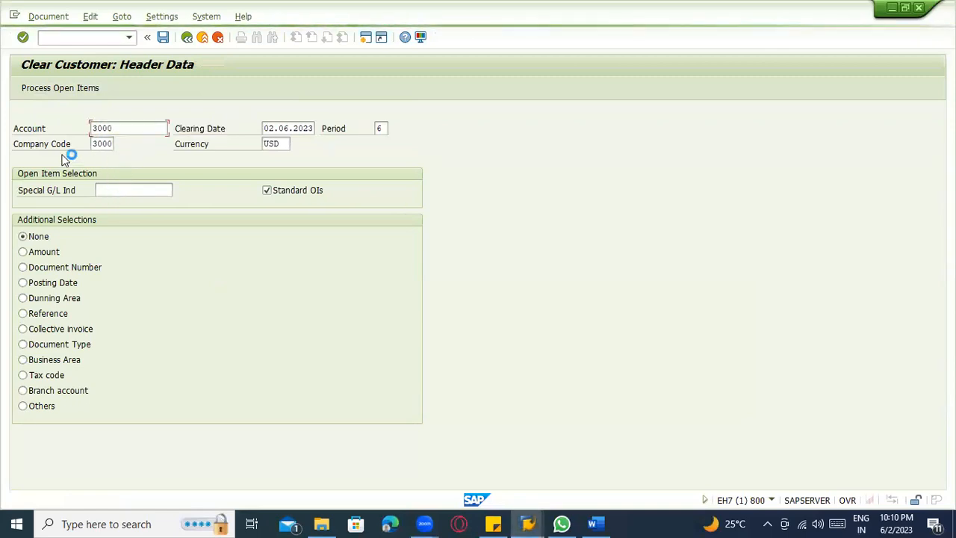
key(Return)
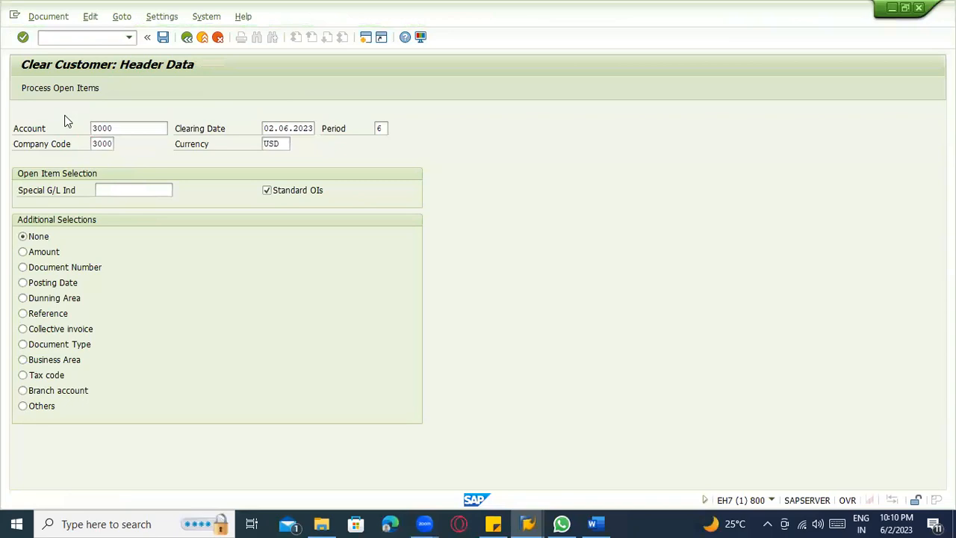
click(163, 36)
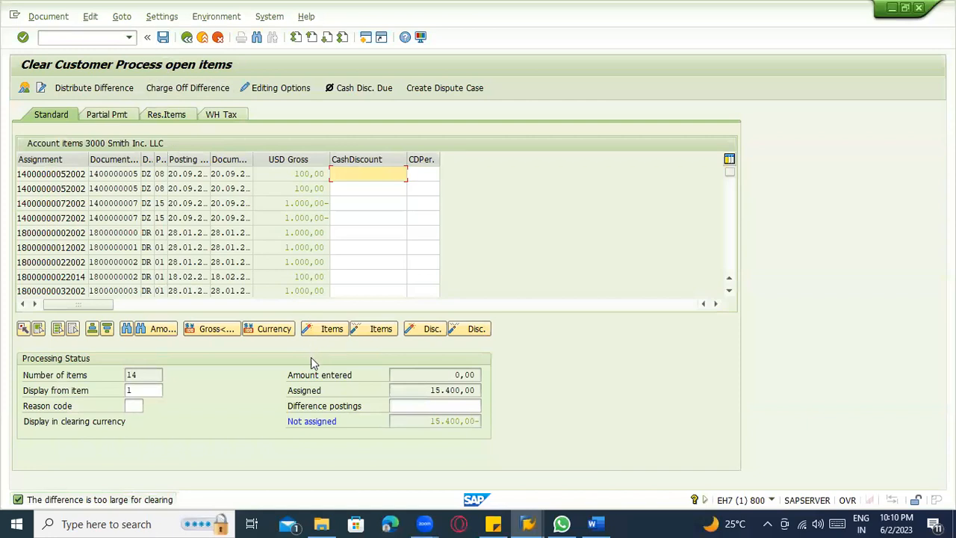
Deactivate the first 100,00 open item, check the Charge Off Difference overview, and return to processing open items.
click(306, 175)
double_click(308, 177)
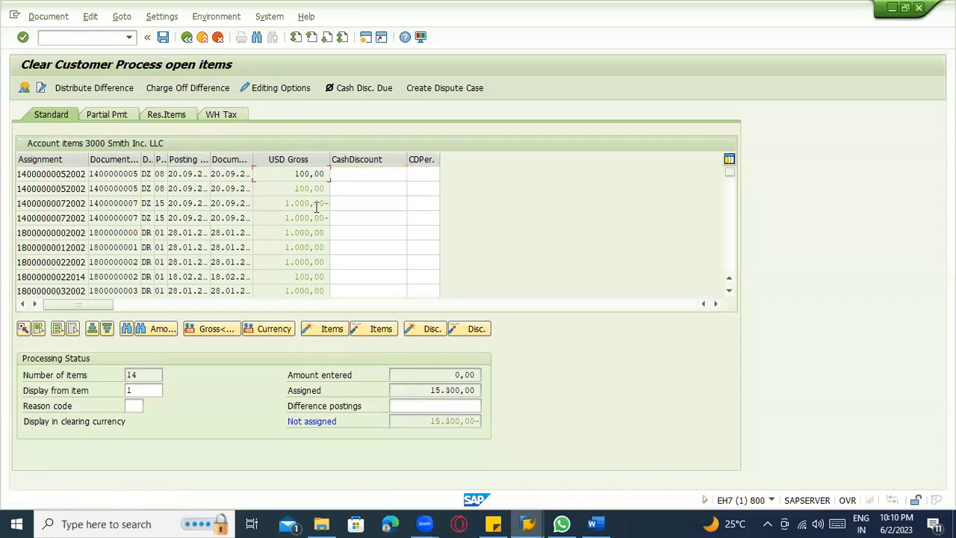
click(149, 93)
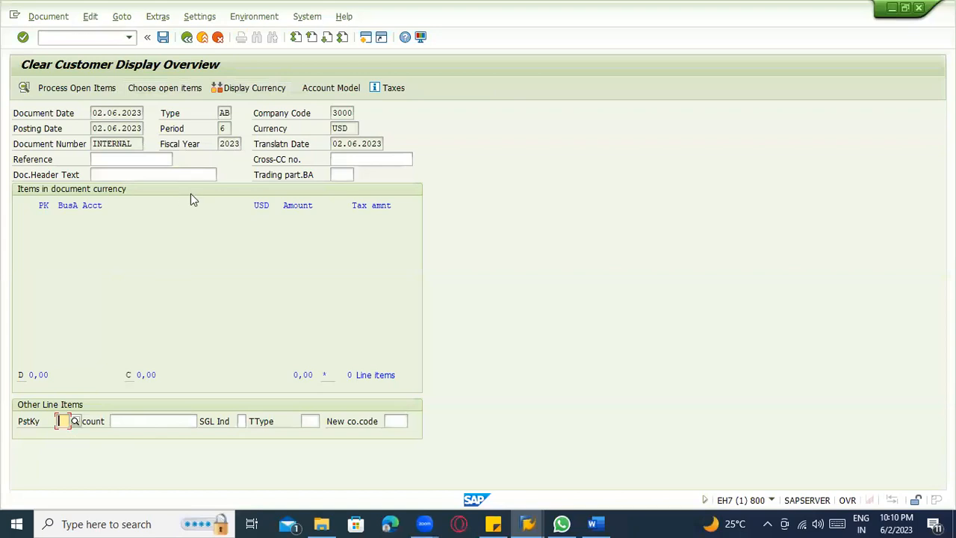
click(91, 89)
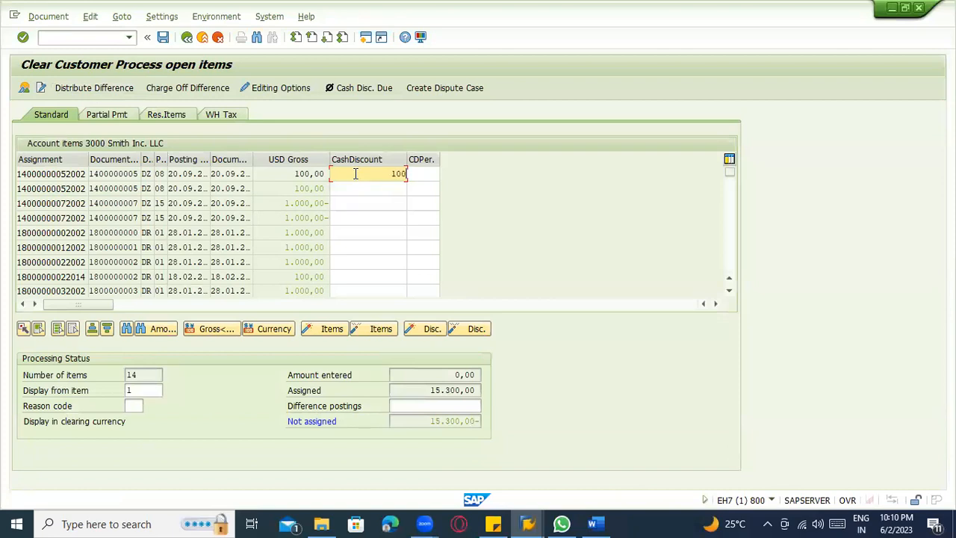
Try a cash discount of 100 on the first open item, and set it to 16,00 instead.
key(Return)
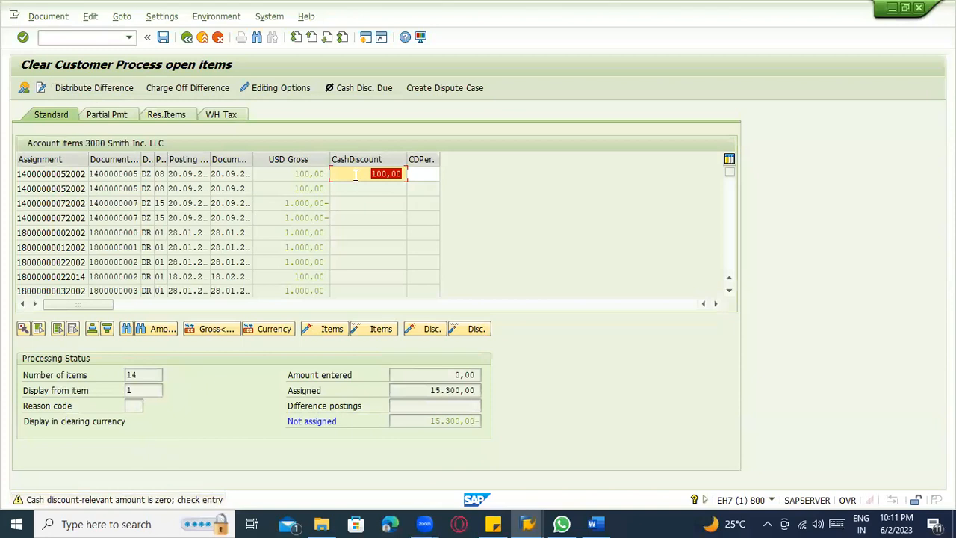
key(Return)
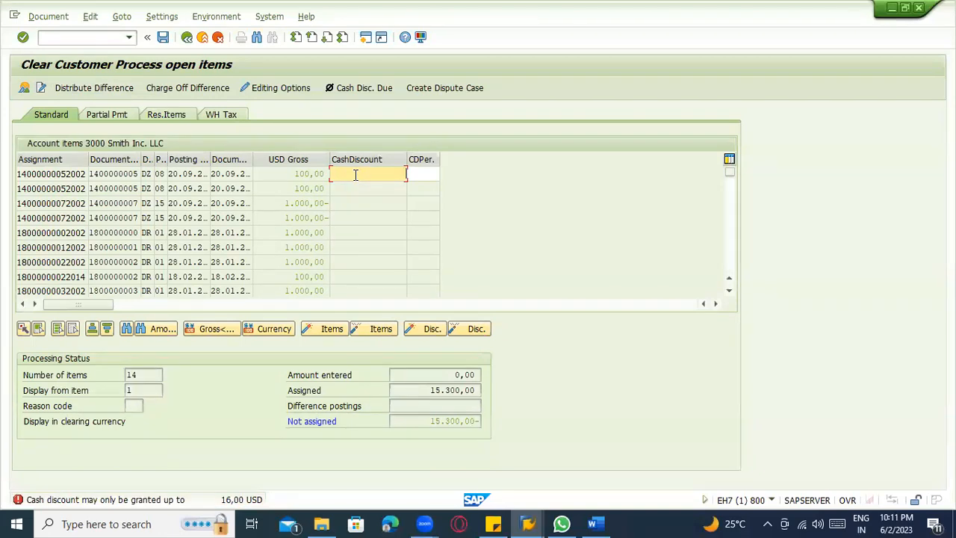
text(6)
key(Return)
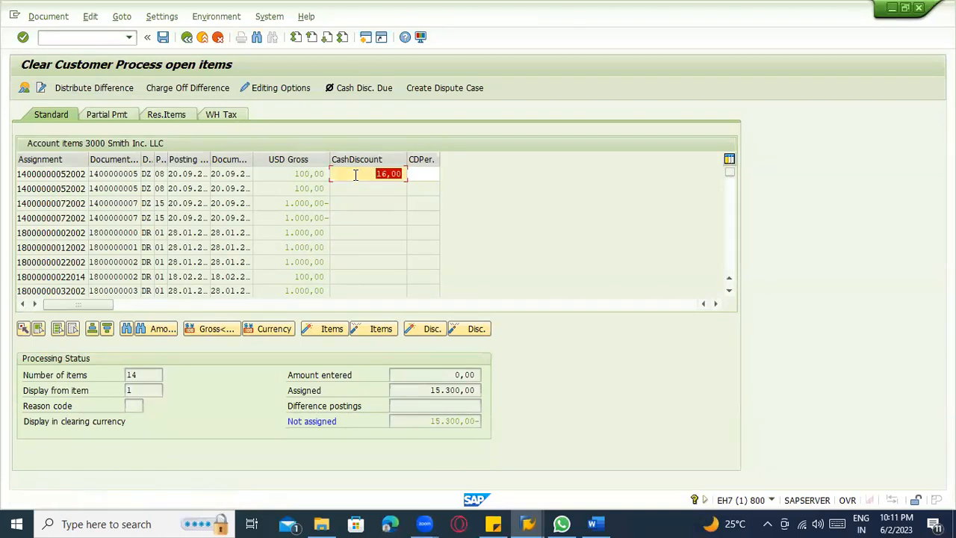
key(Return)
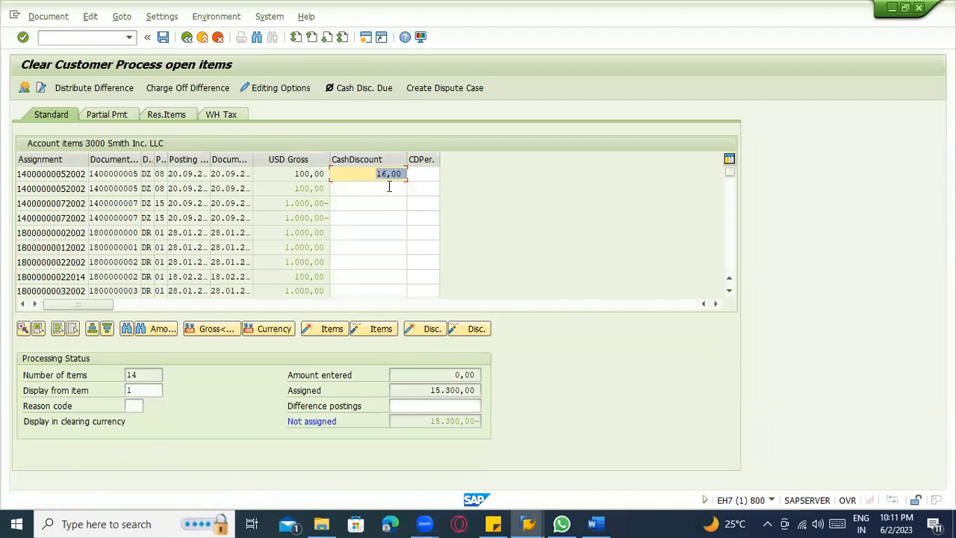
Set the second open item's cash discount to 16,00, replacing a mistaken entry of 2023.
click(388, 187)
text(2023)
click(378, 201)
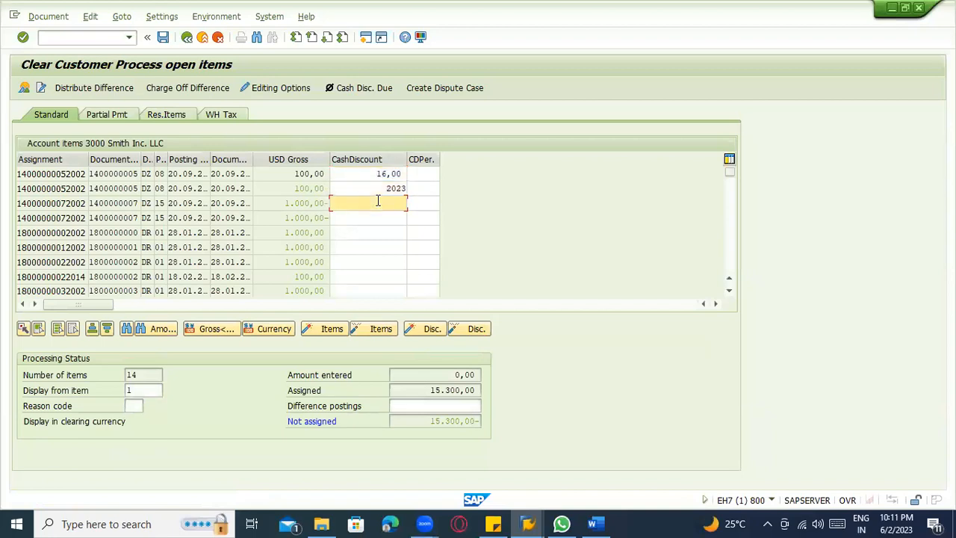
drag(373, 173, 418, 181)
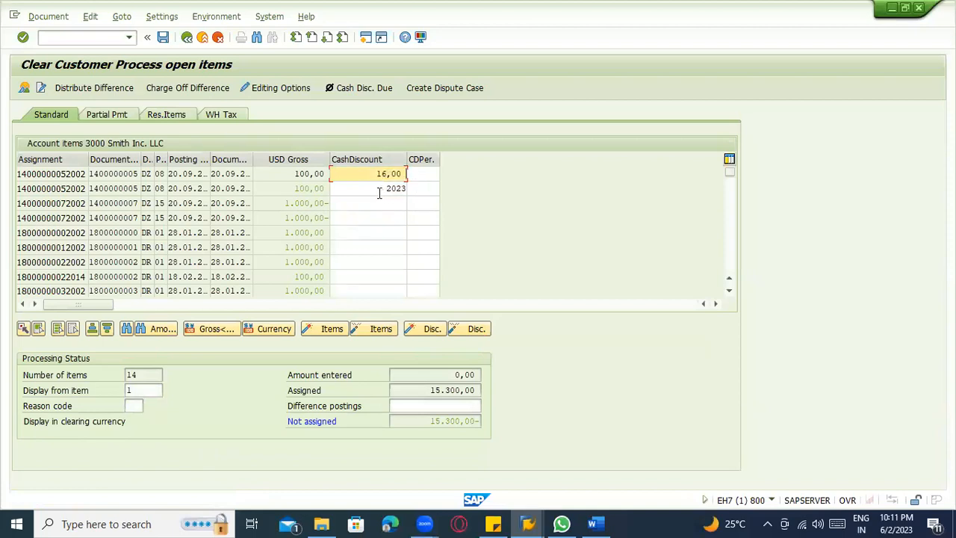
click(379, 192)
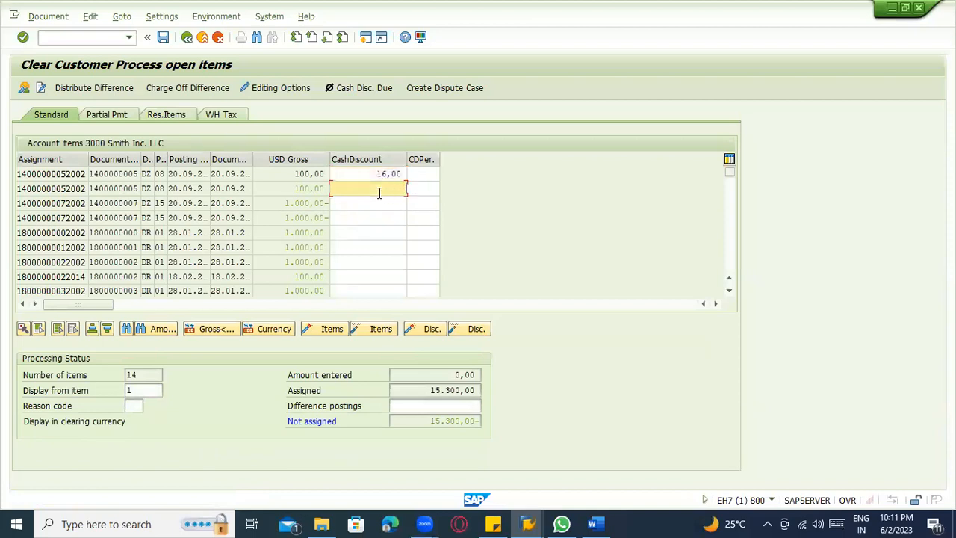
key(Return)
Copy the assigned amount 15.284,00 into the difference postings and submit it.
drag(428, 390, 481, 396)
key(ctrl+c)
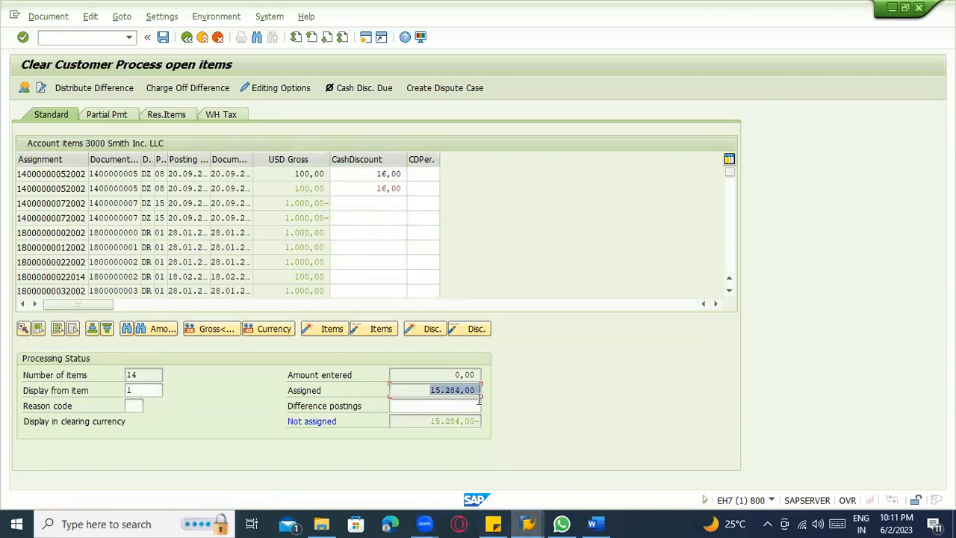
click(479, 396)
click(463, 408)
key(ctrl+v)
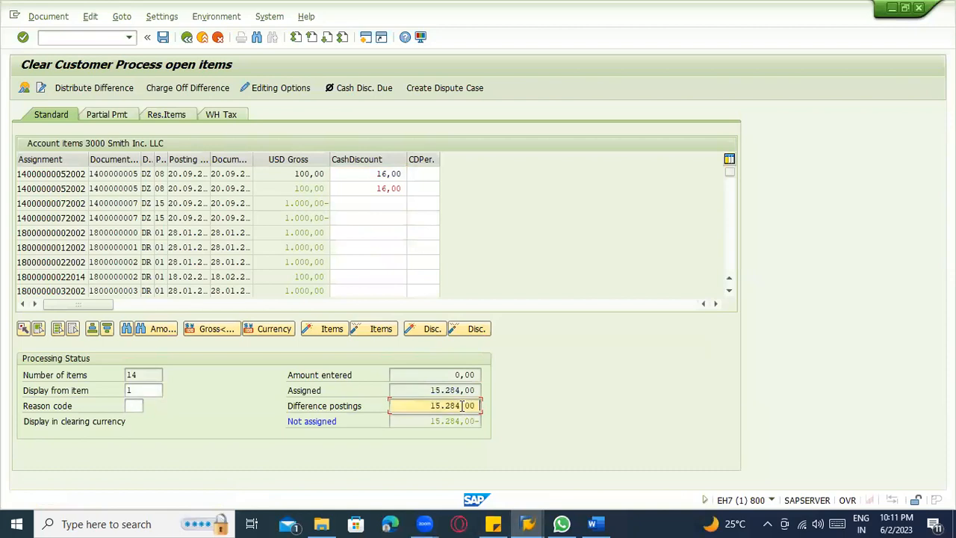
key(Return)
key(Return)
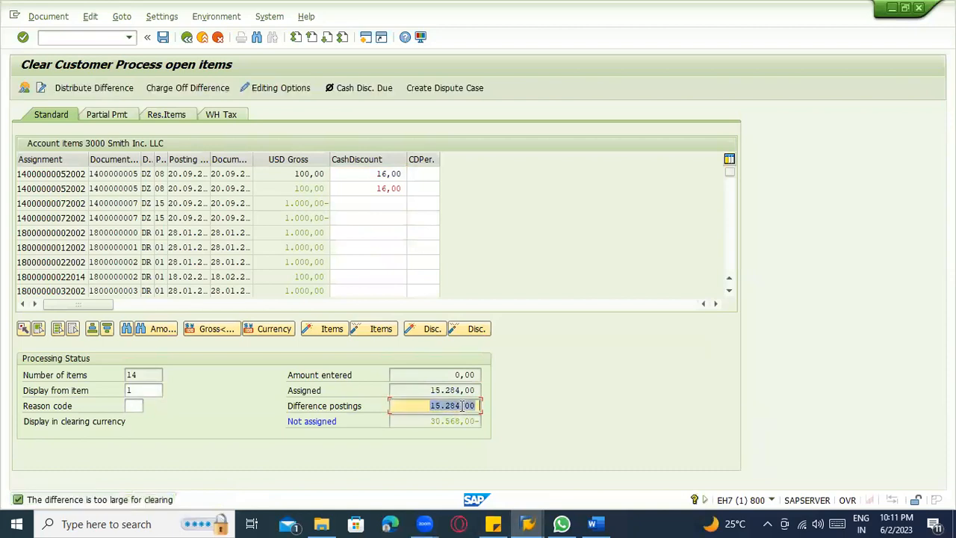
Set the reason code to 01 (Damaged Goods) and try to post the clearing.
click(136, 407)
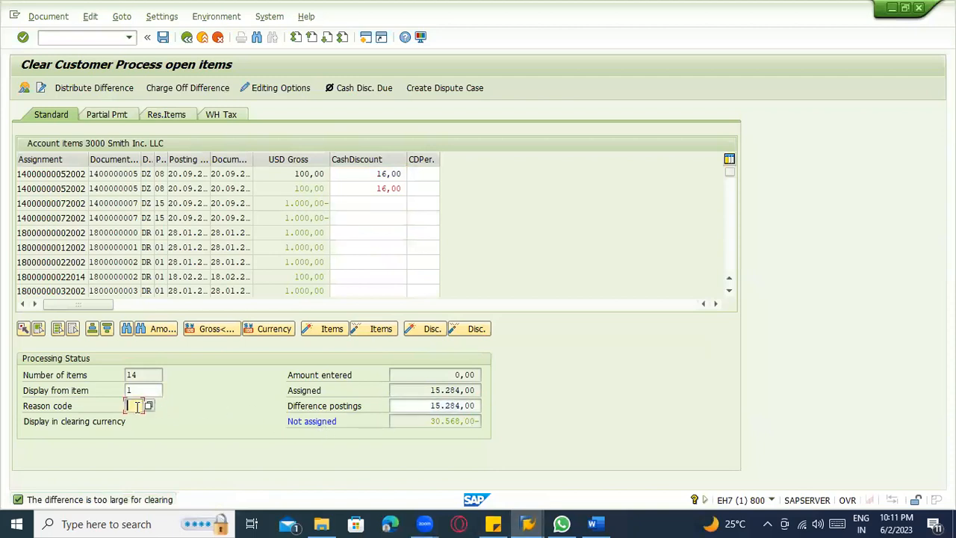
click(149, 406)
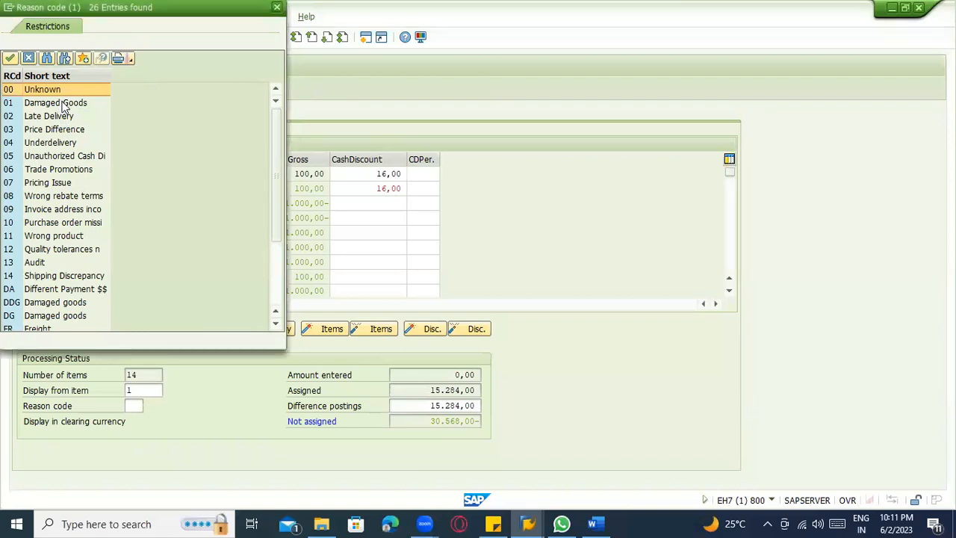
double_click(63, 103)
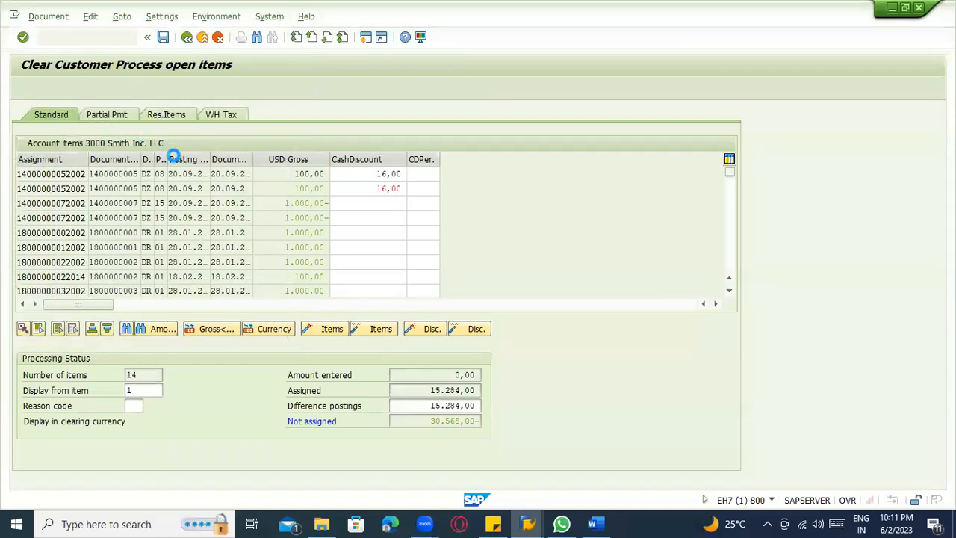
click(163, 38)
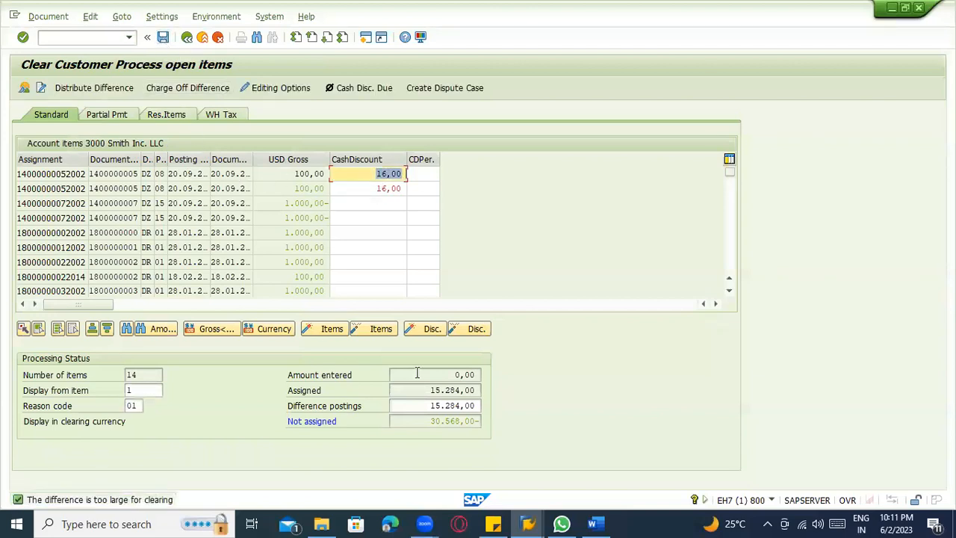
double_click(428, 424)
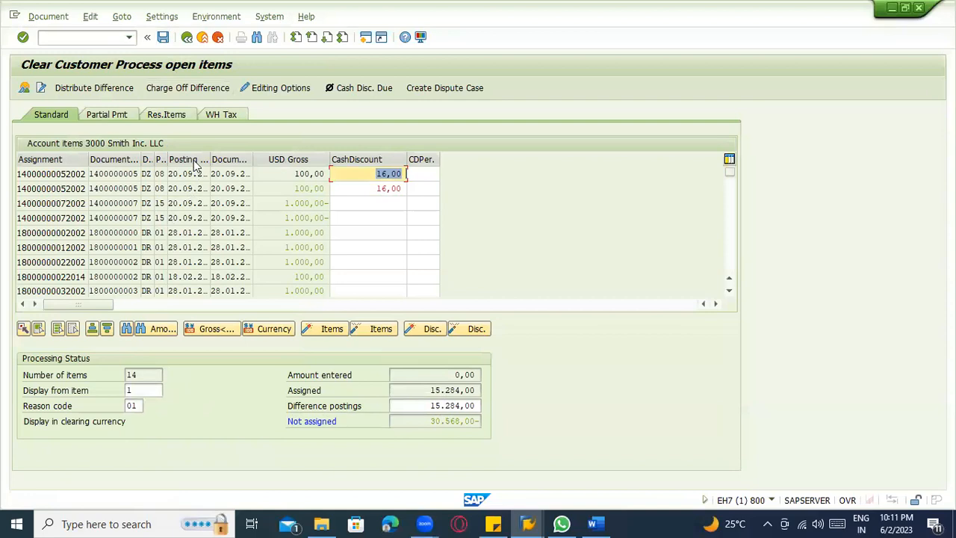
Set the cash discount percentage of the third open item to 10 and accept the entry.
click(342, 203)
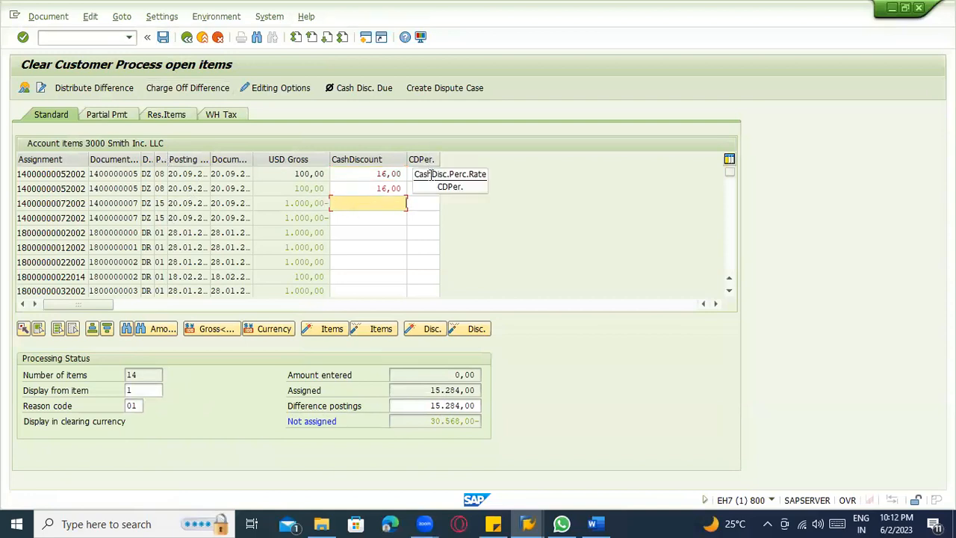
click(431, 206)
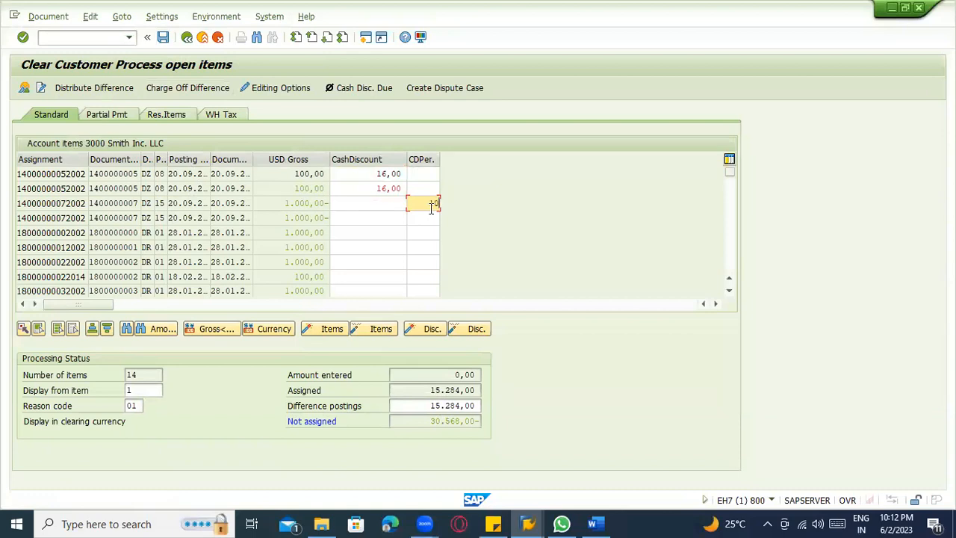
text(10)
key(Return)
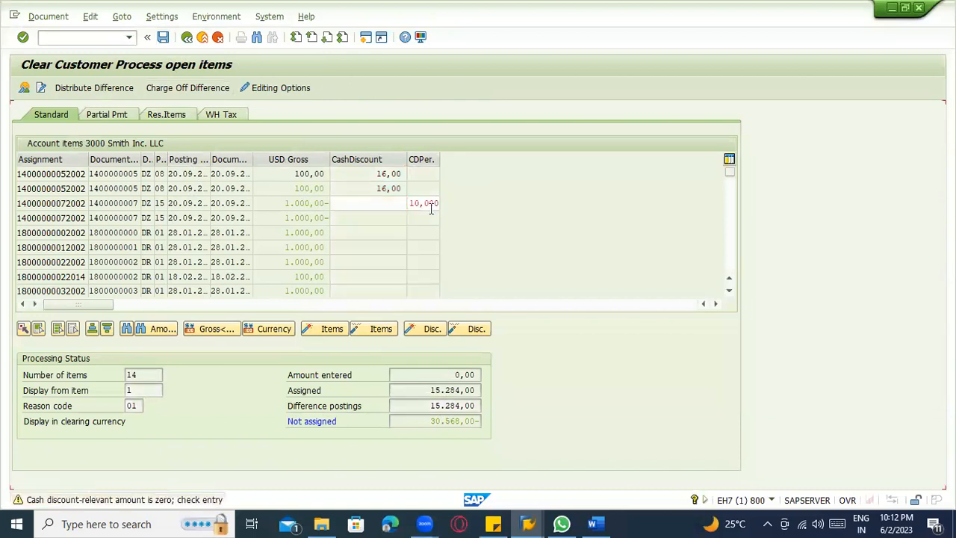
key(Return)
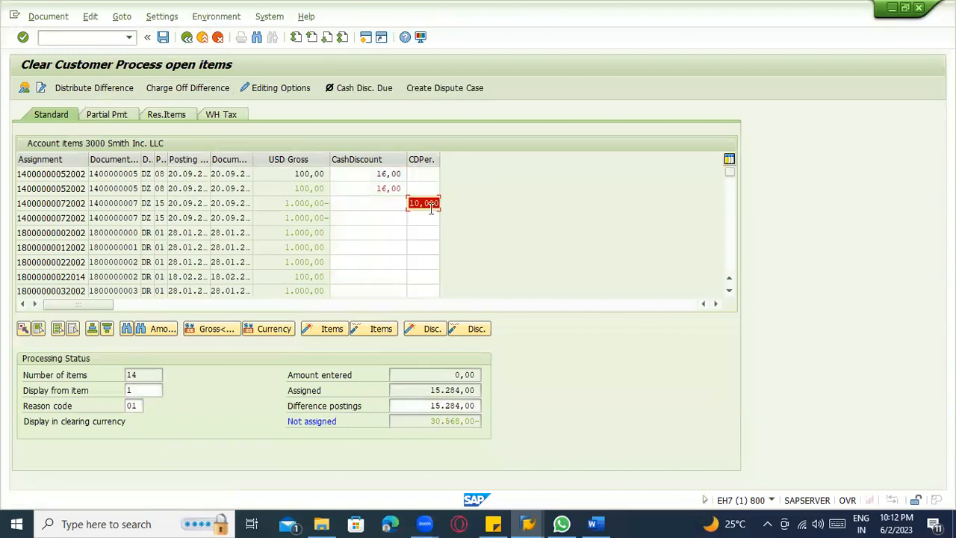
Switch to partial payment entry for the open items and try to post the clearing.
click(112, 120)
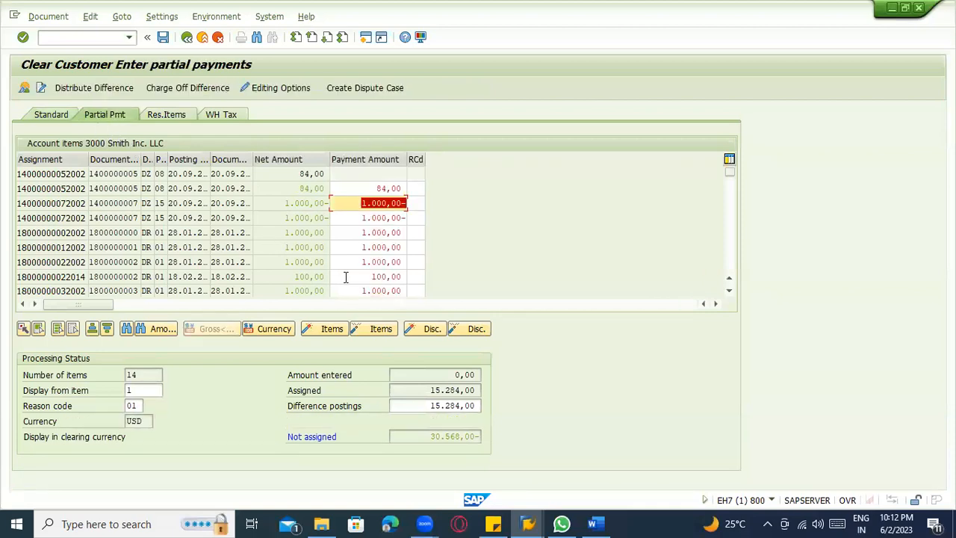
click(163, 39)
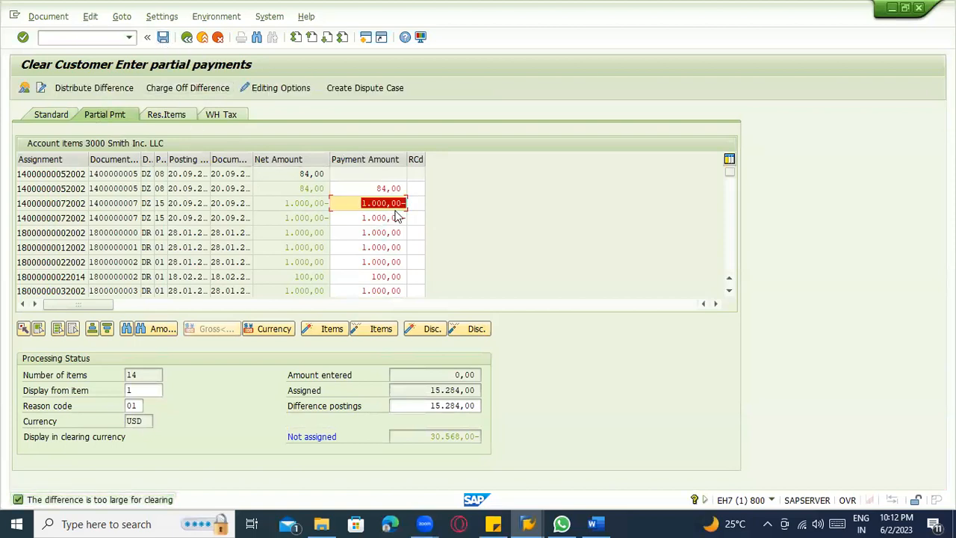
scroll(394, 247, down, 1)
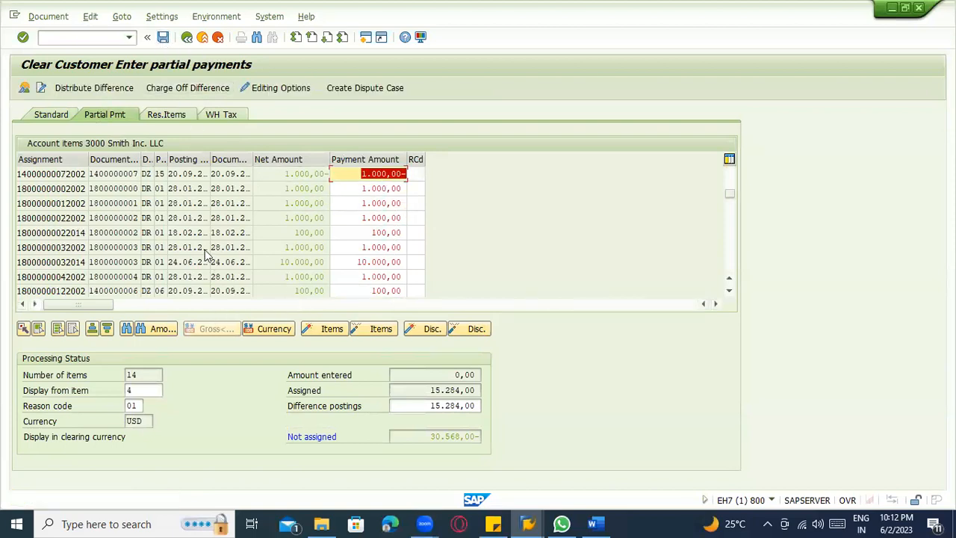
Check the accounting editing options for open items and return to partial payment entry.
scroll(206, 224, up, 1)
click(258, 87)
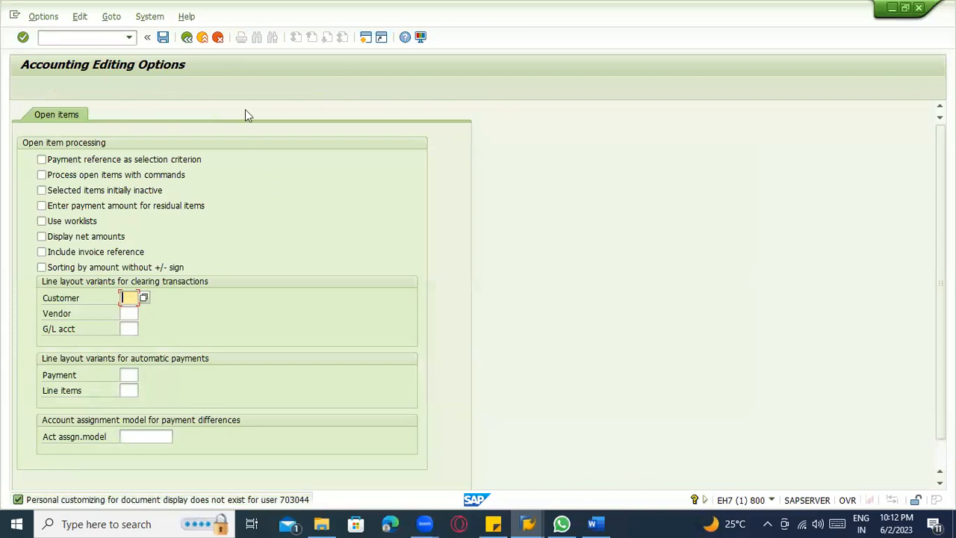
click(187, 37)
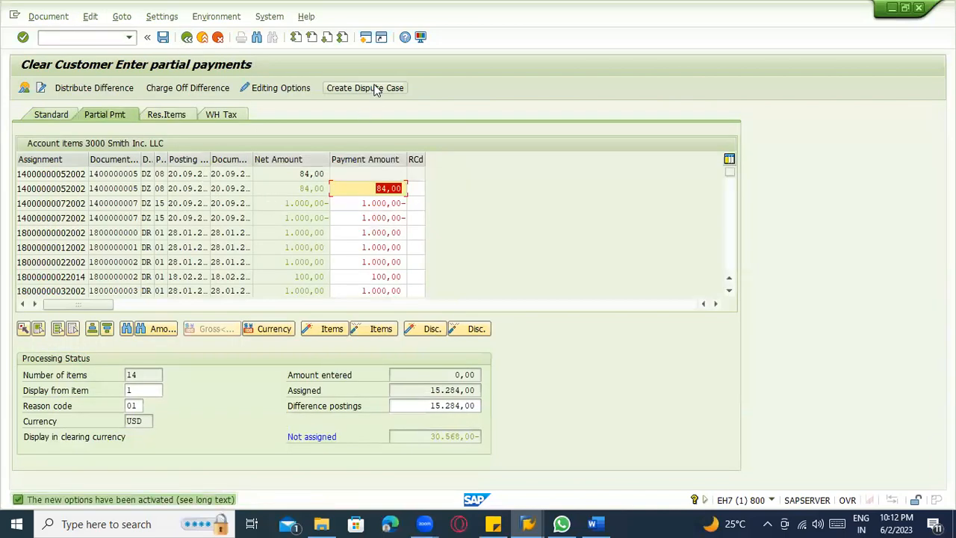
Try to create a dispute case for the partially paid items and dismiss the notice.
click(375, 89)
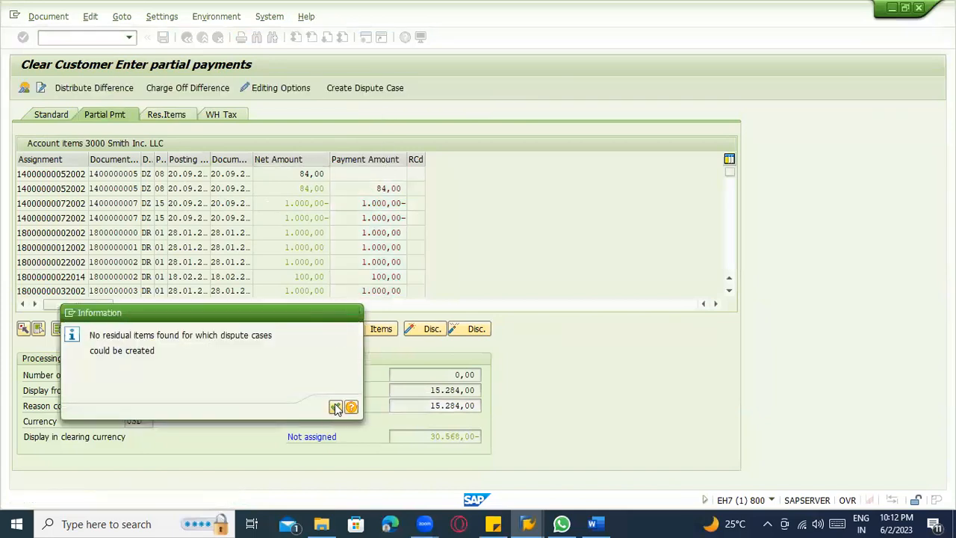
click(336, 406)
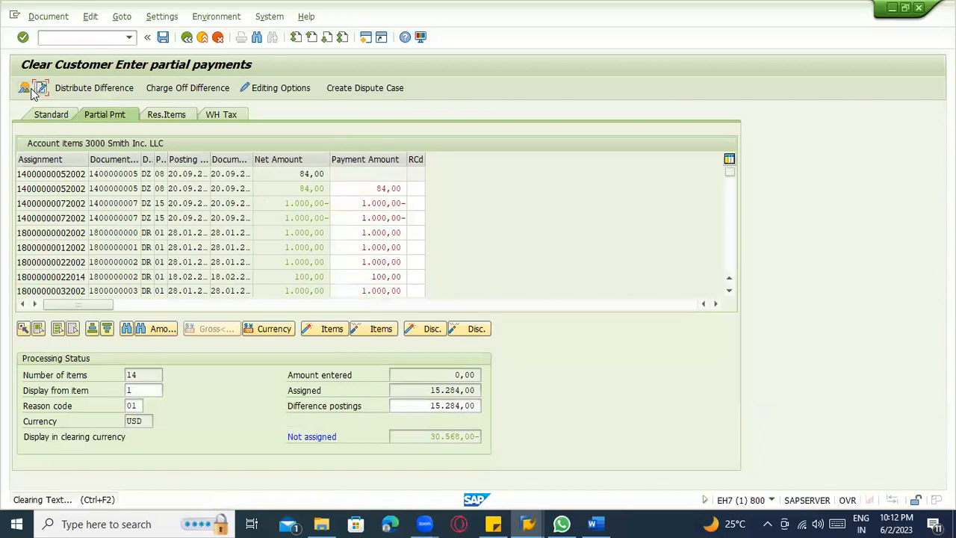
Try posting key 08 (Payment clearing) for an additional line item in the document overview, and leave the posting key empty.
click(40, 88)
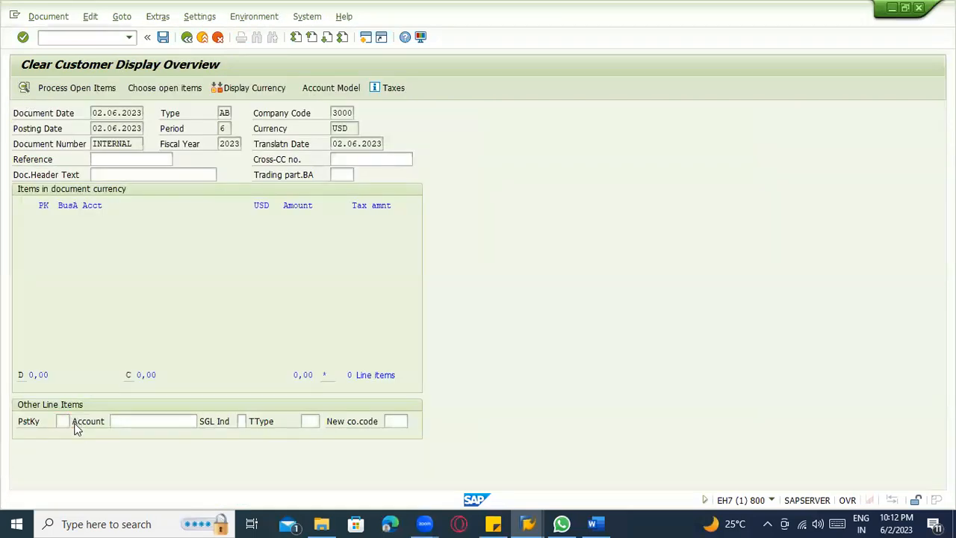
key(F4)
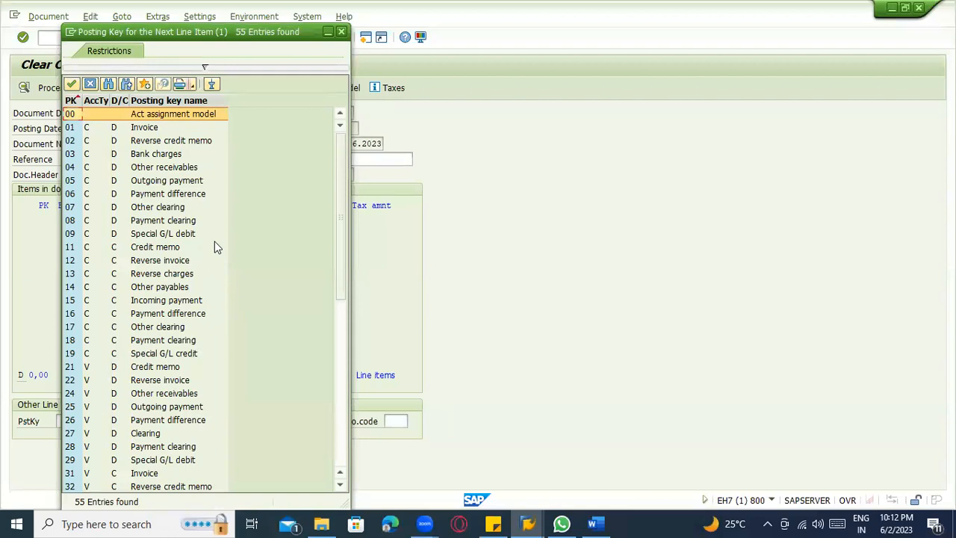
double_click(174, 222)
click(146, 421)
key(BackSpace)
key(BackSpace)
key(BackSpace)
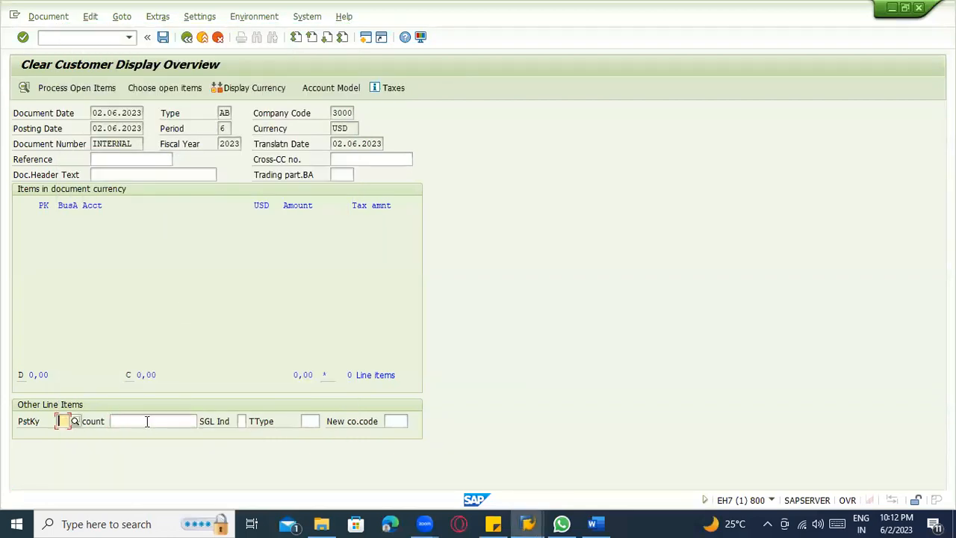
click(147, 421)
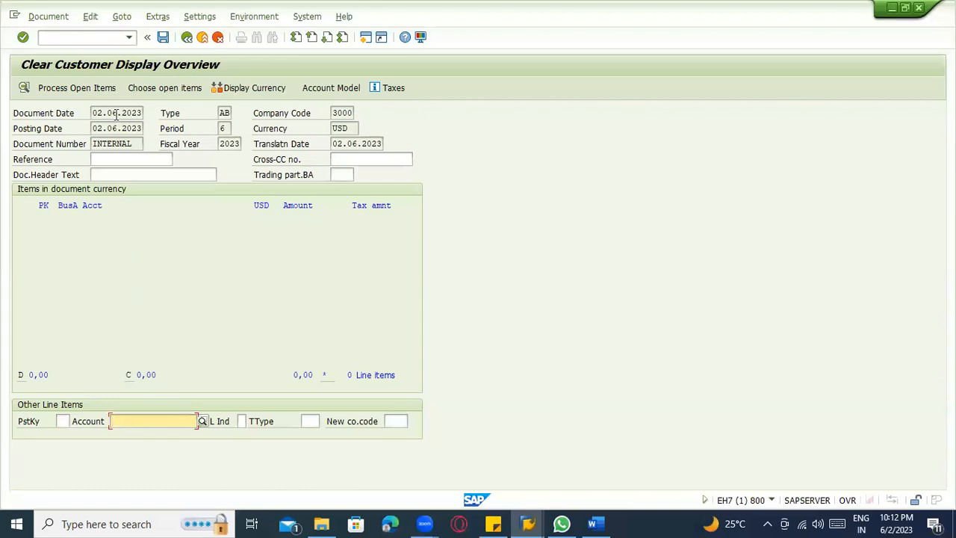
Reprocess the customer's open item selection with no additional criteria and review the partial payment list.
click(151, 90)
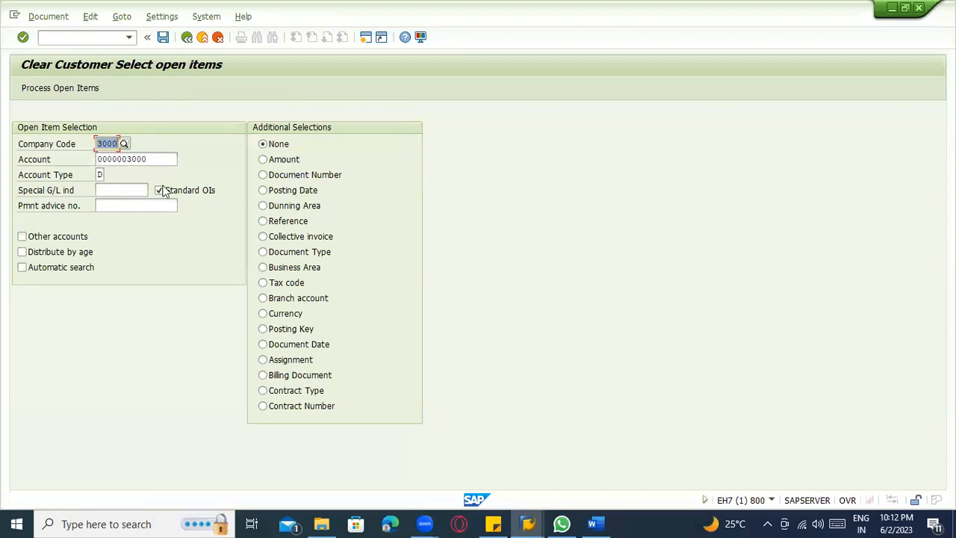
click(63, 95)
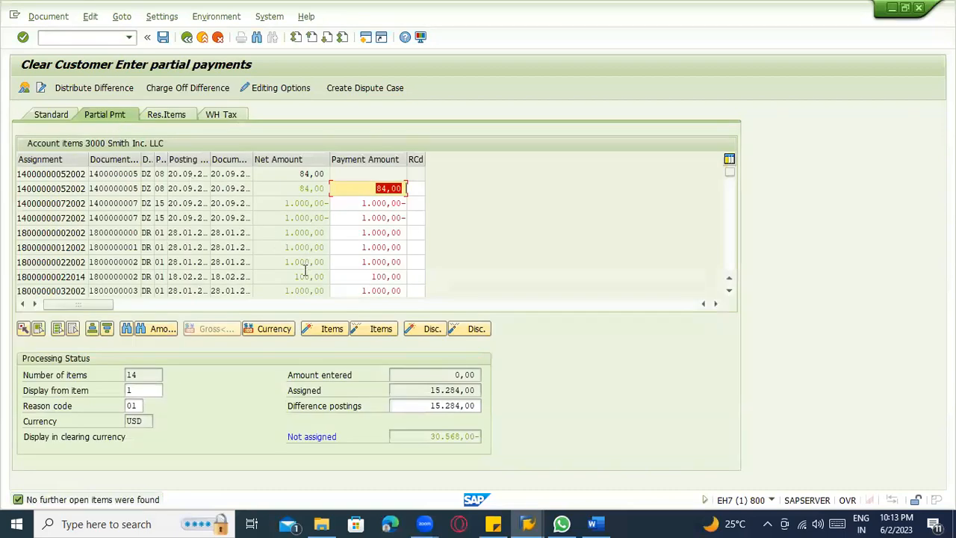
scroll(309, 274, down, 2)
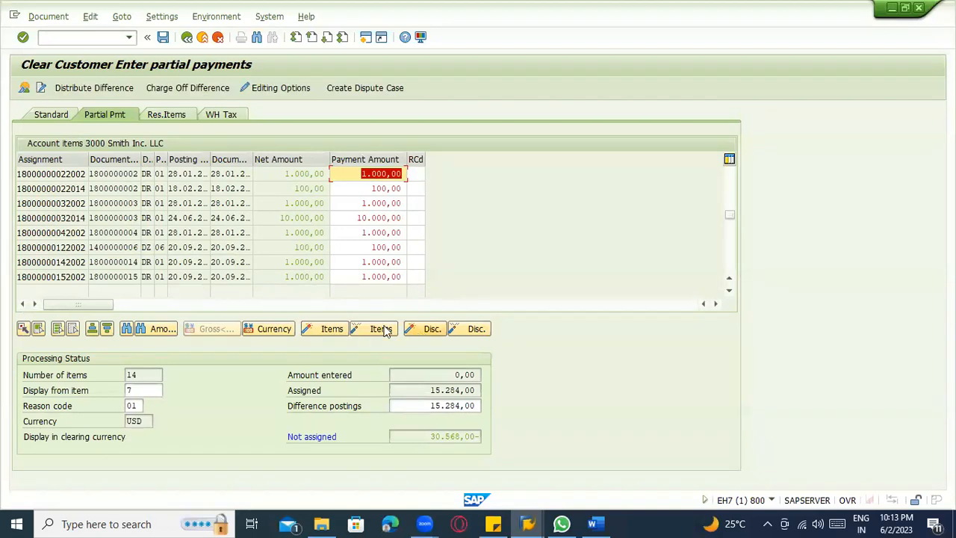
click(152, 332)
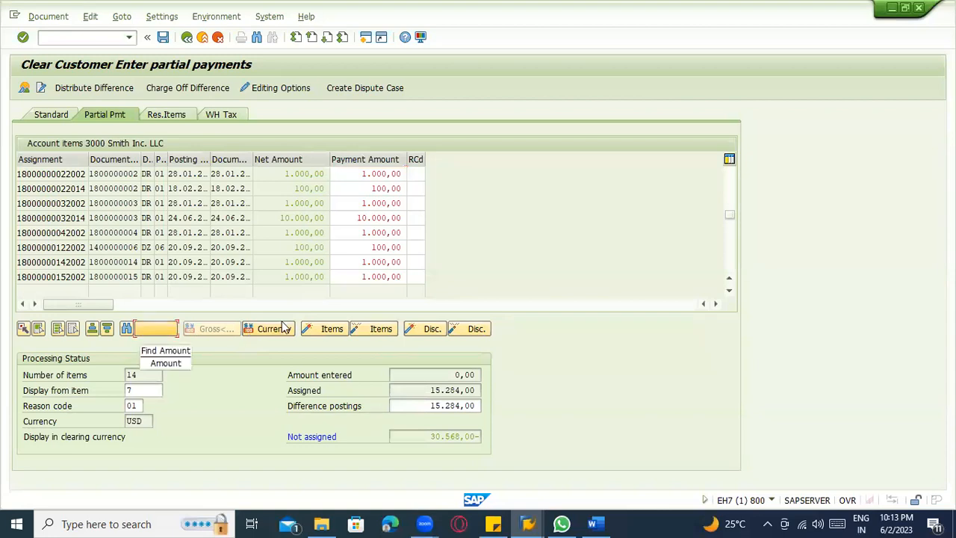
scroll(288, 260, up, 2)
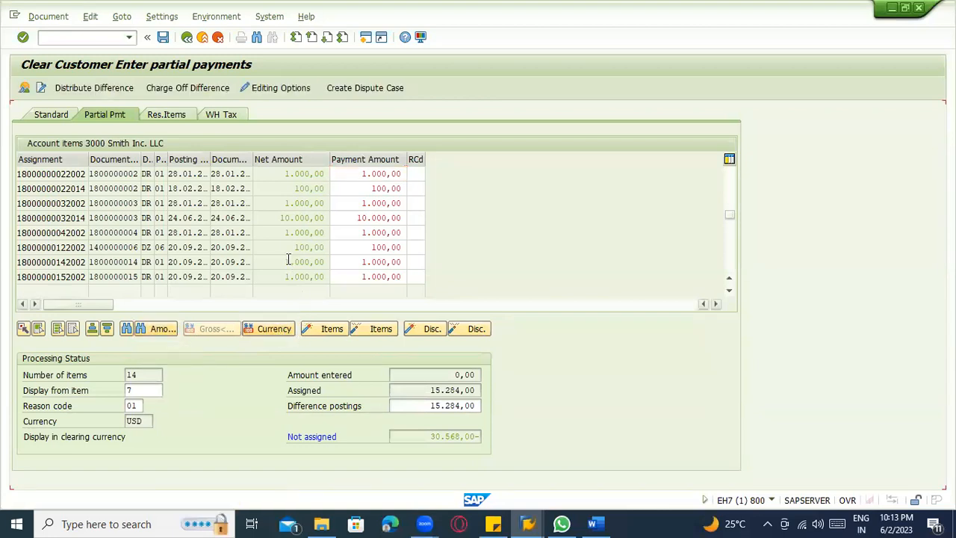
Review the residual items and withholding tax views of the customer's open items.
click(178, 118)
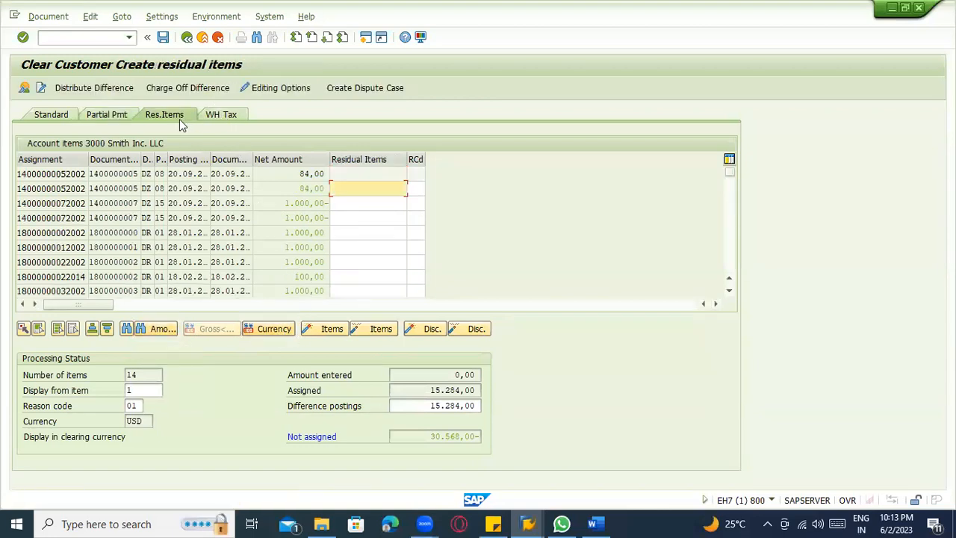
click(129, 115)
click(238, 114)
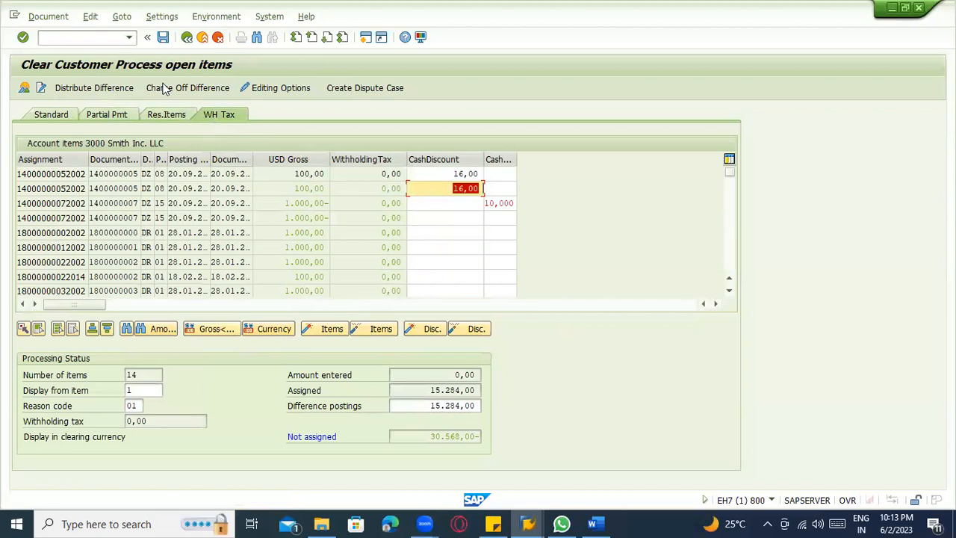
click(46, 115)
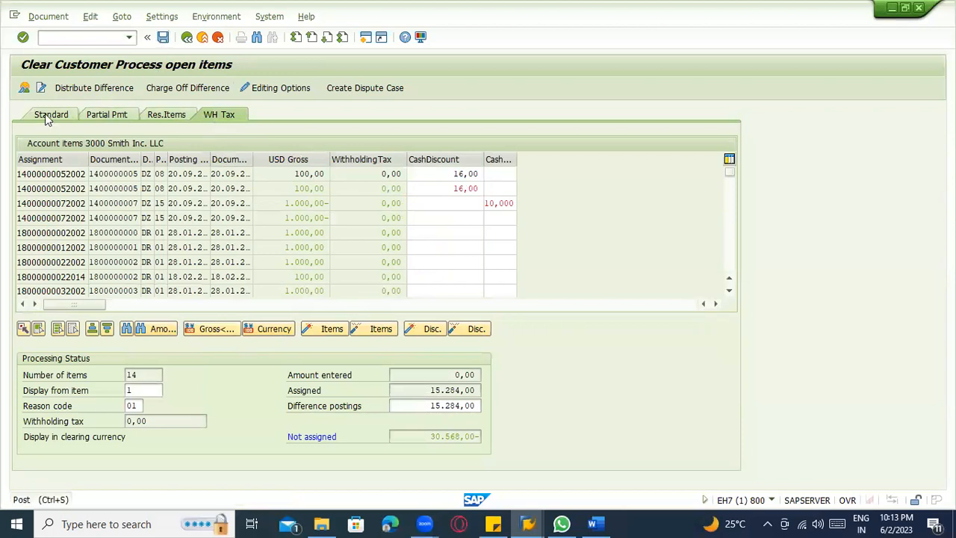
Check the difference distribution under reason code 01 (Damaged Goods) and try to post the clearing from it.
click(93, 87)
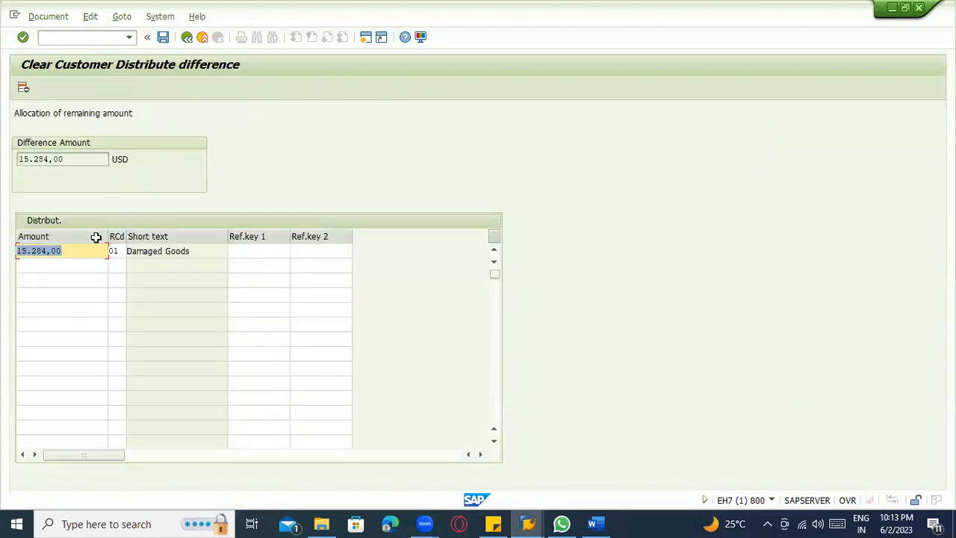
click(163, 39)
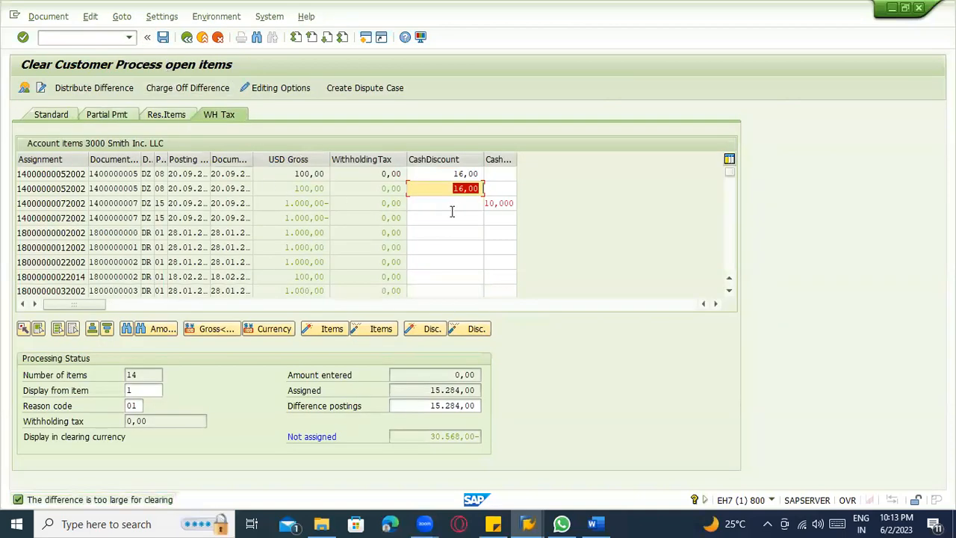
Try to post the distributed difference with the last open item deactivated, and reactivate that item.
scroll(457, 238, down, 5)
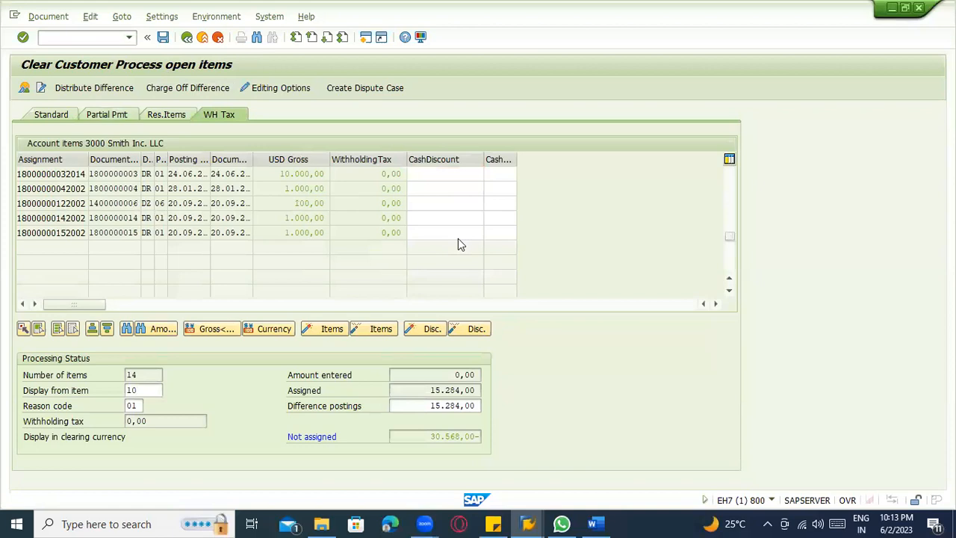
scroll(458, 238, up, 2)
double_click(284, 232)
click(421, 234)
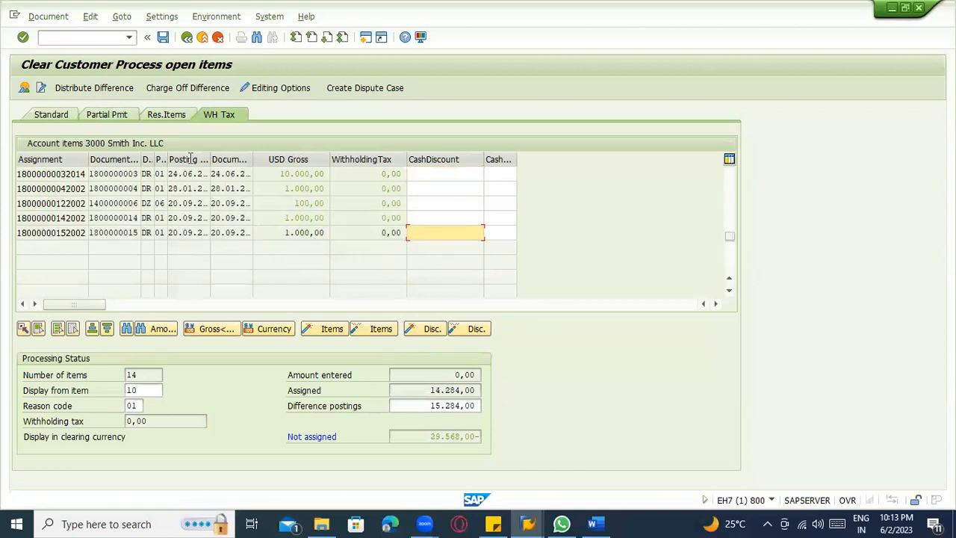
click(97, 88)
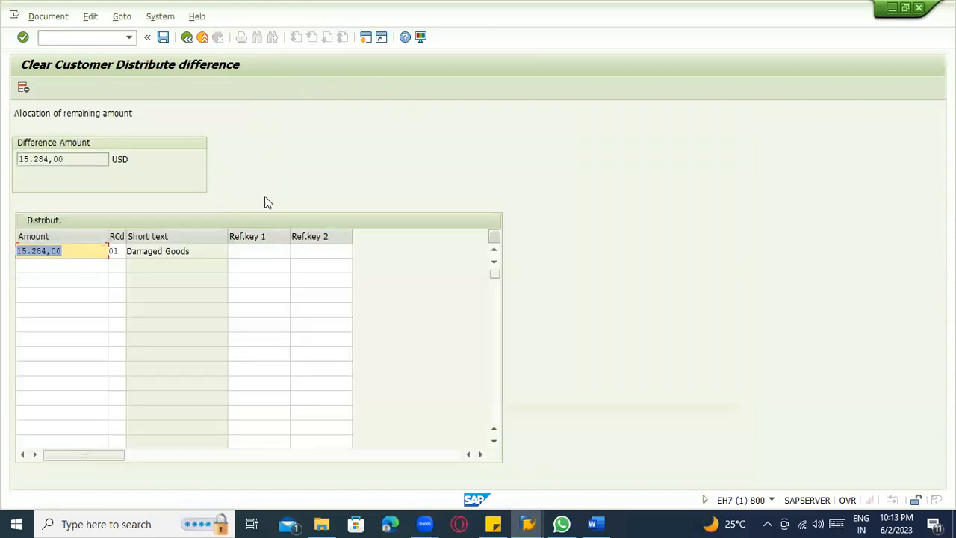
click(163, 37)
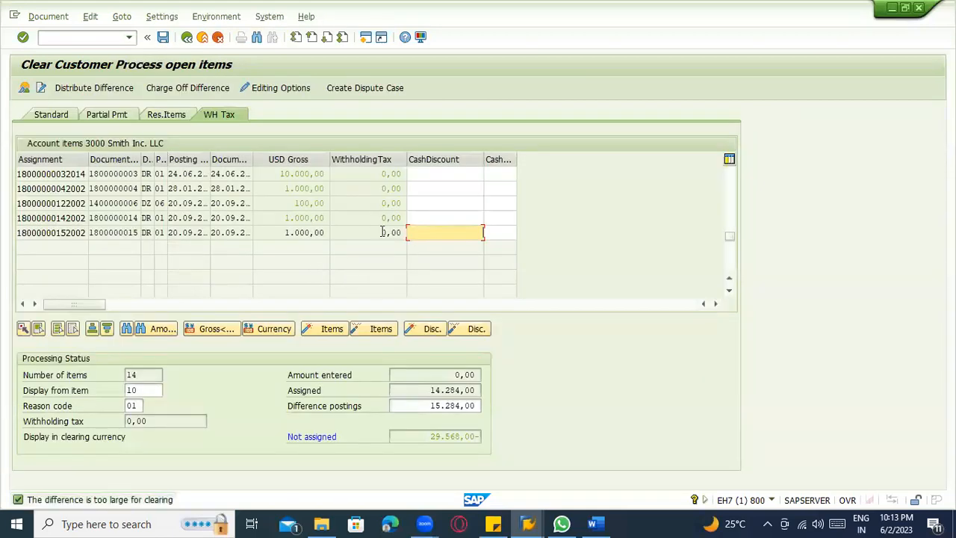
double_click(312, 232)
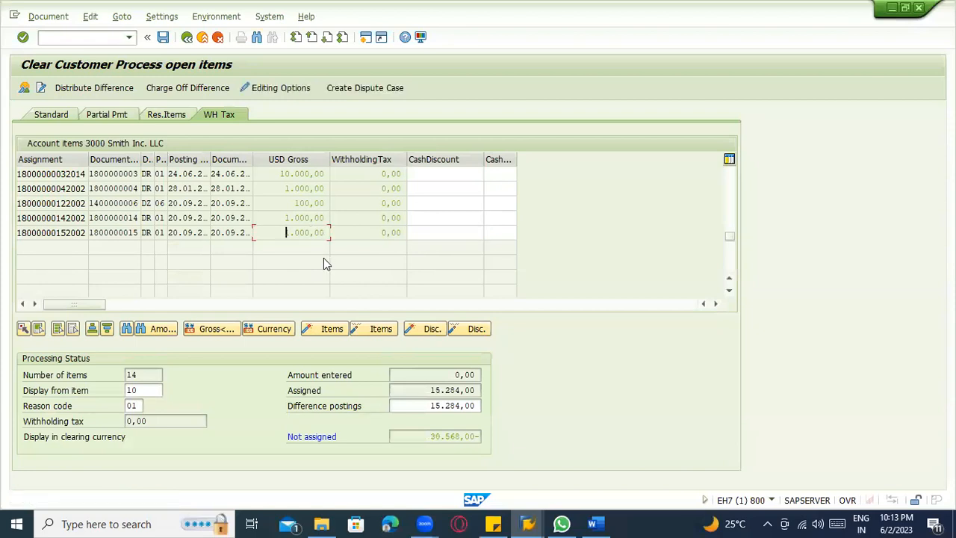
Deactivate the fifth, sixth and seventh open items, each with a gross amount of 1.000,00 USD.
scroll(329, 267, up, 1)
scroll(329, 268, up, 2)
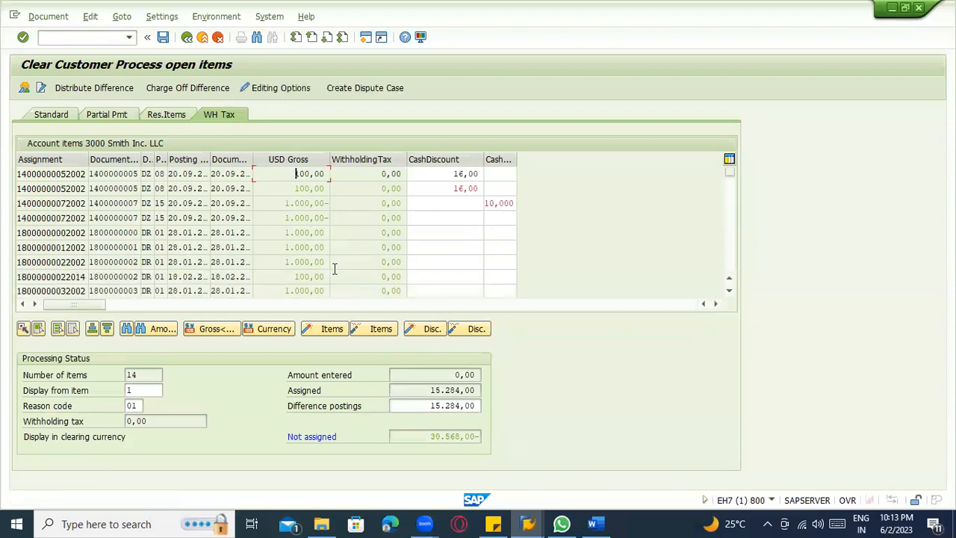
double_click(423, 406)
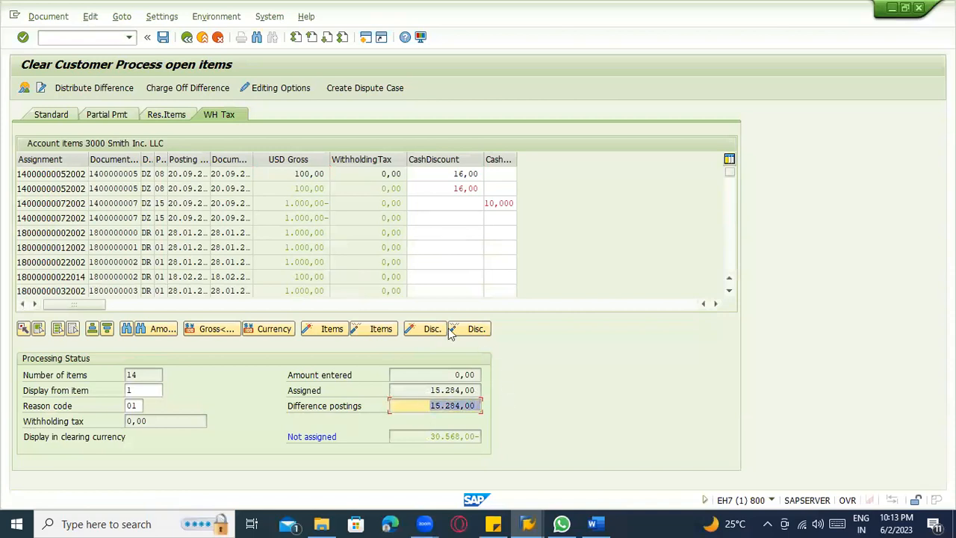
double_click(302, 232)
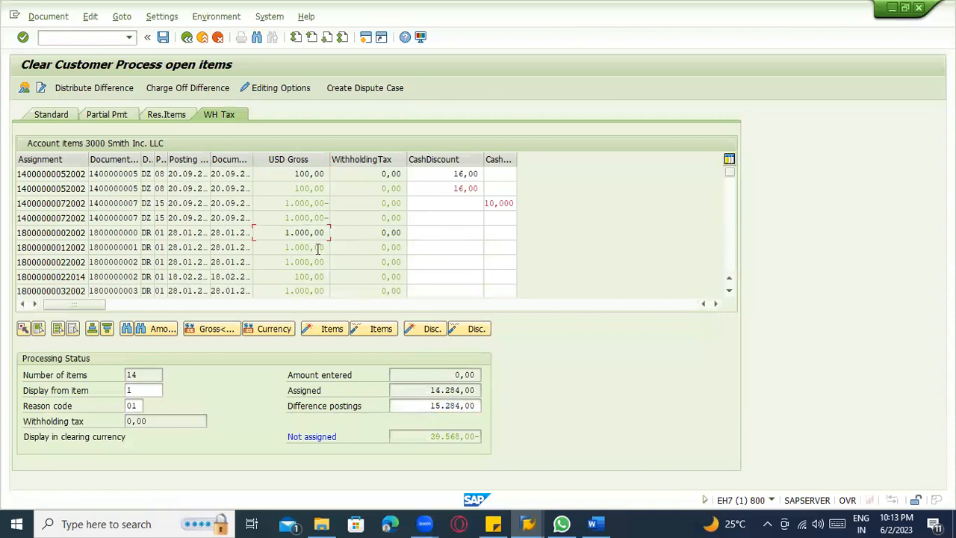
double_click(310, 251)
double_click(312, 262)
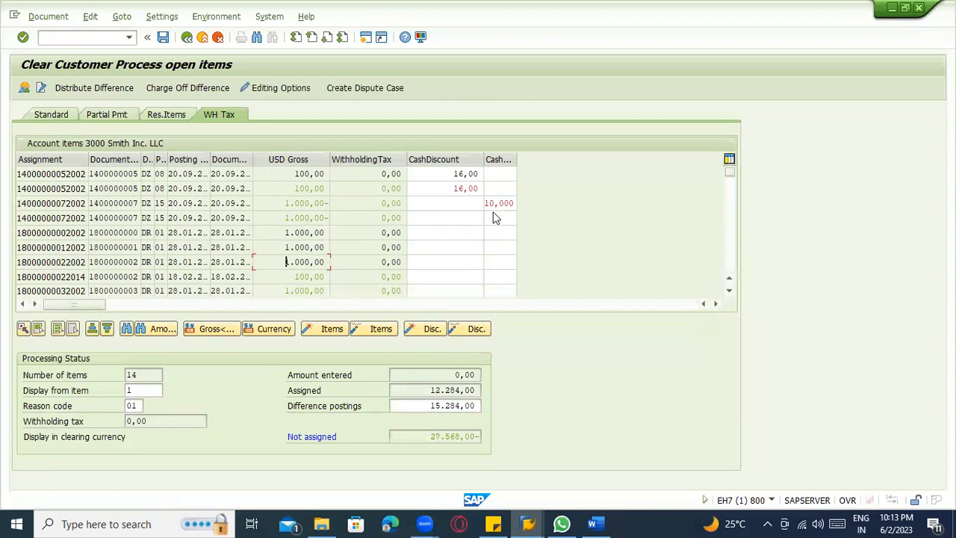
Set the cash discount percentage of the fourth open item to 10 and accept the entry.
click(497, 218)
key(F1)
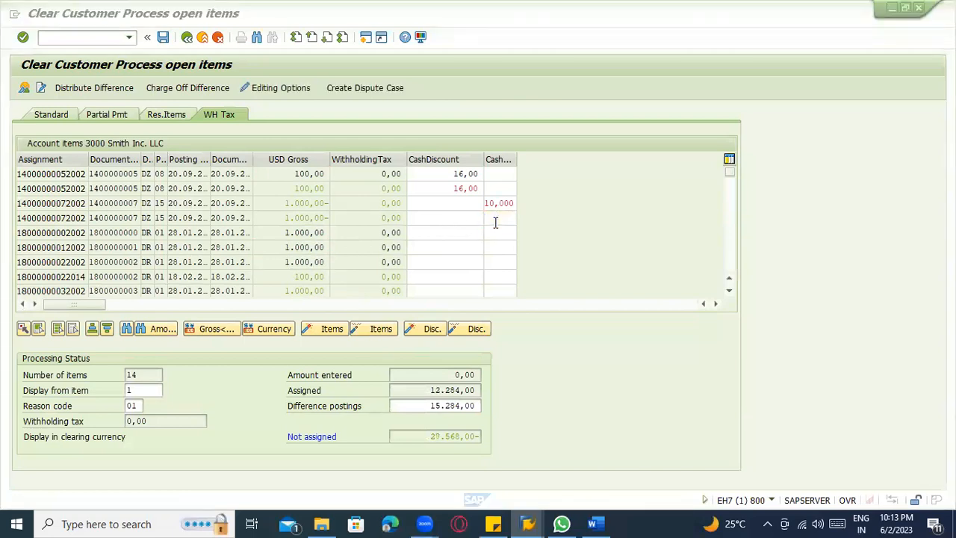
key(alt+Tab)
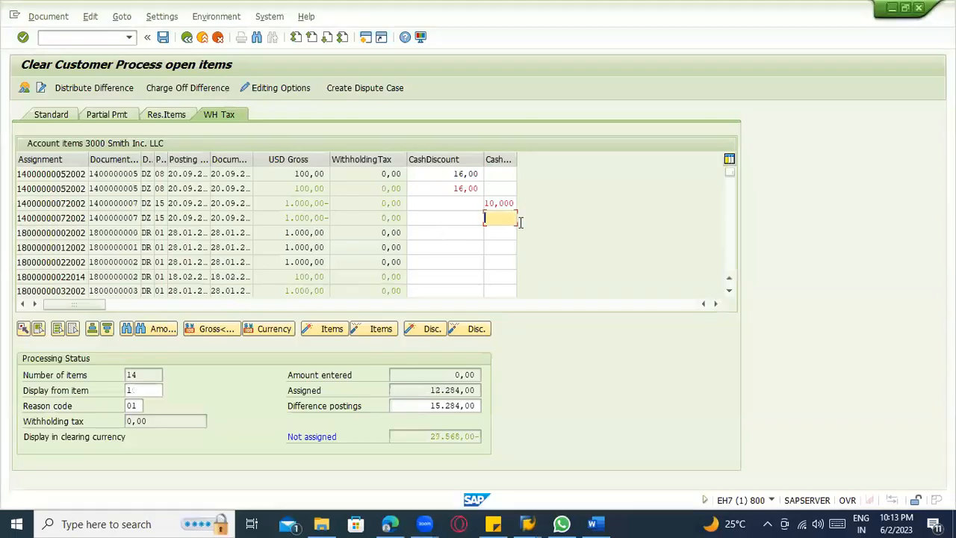
drag(516, 219, 509, 218)
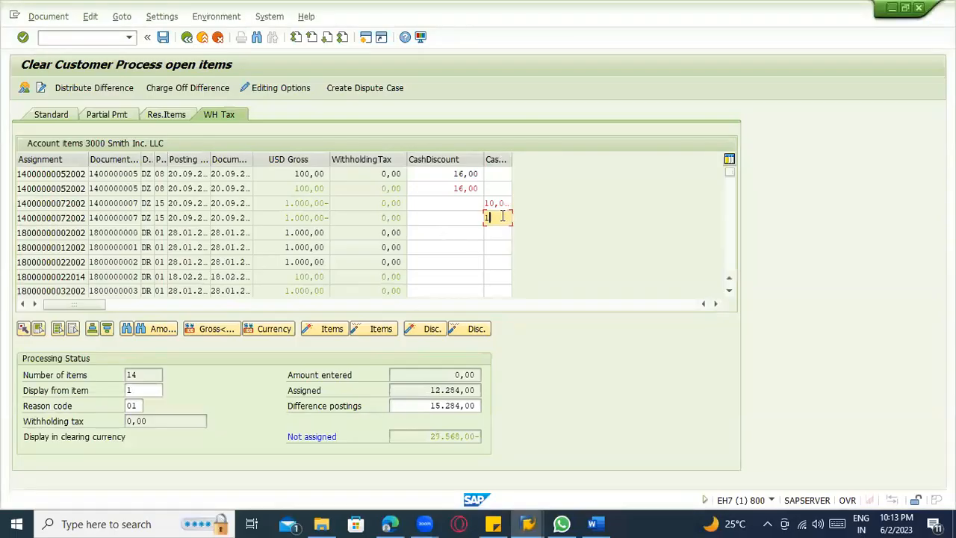
key(Return)
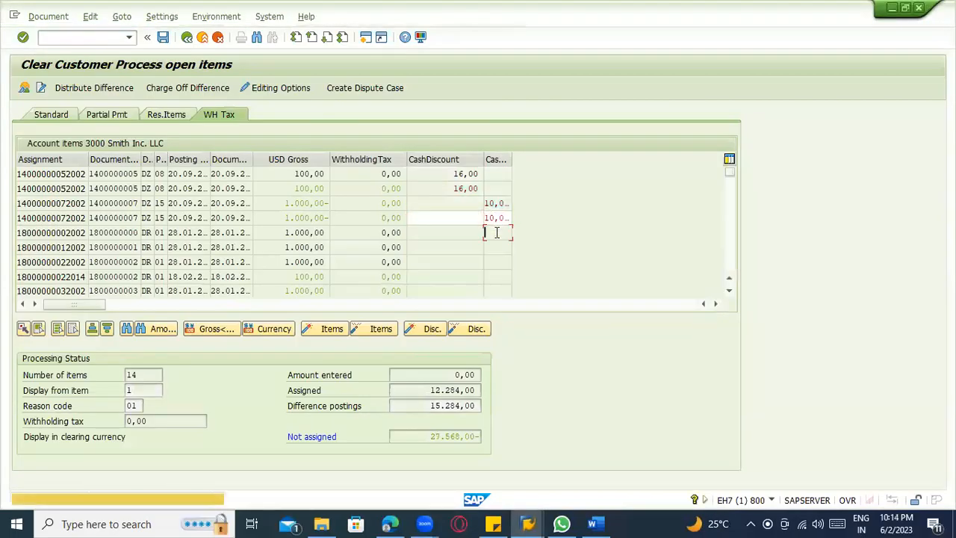
key(Return)
Set the cash discount percentage of the fifth, sixth and seventh open items to 10.
click(497, 233)
text(10)
key(Return)
click(500, 247)
text(10)
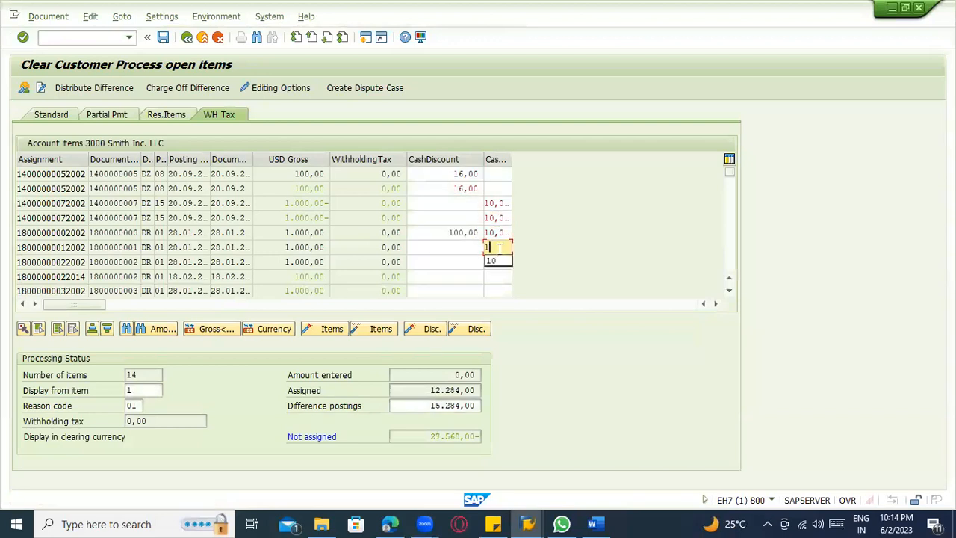
key(Return)
click(490, 271)
click(491, 262)
text(10)
key(Return)
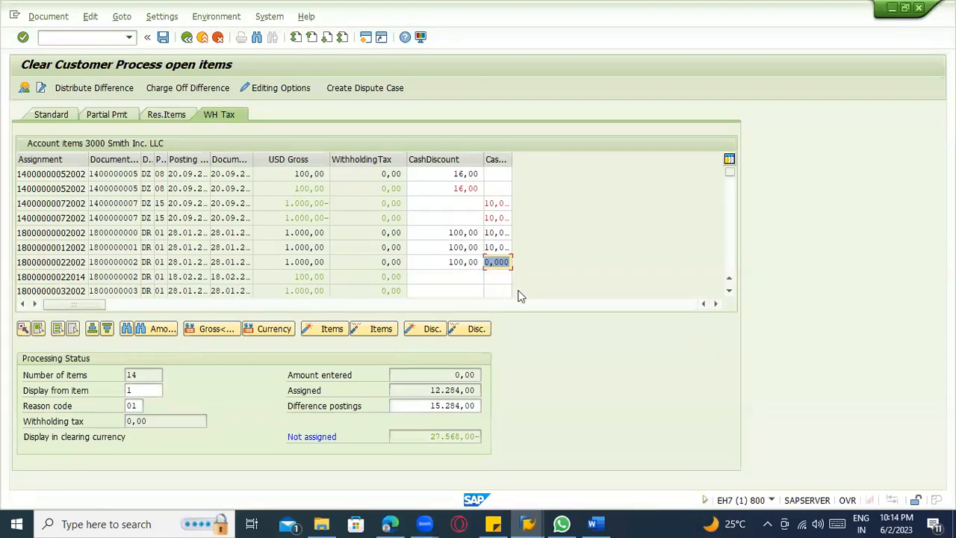
Set the cash discount percentage of the eighth and ninth open items to 10.
click(487, 277)
text(10)
key(Return)
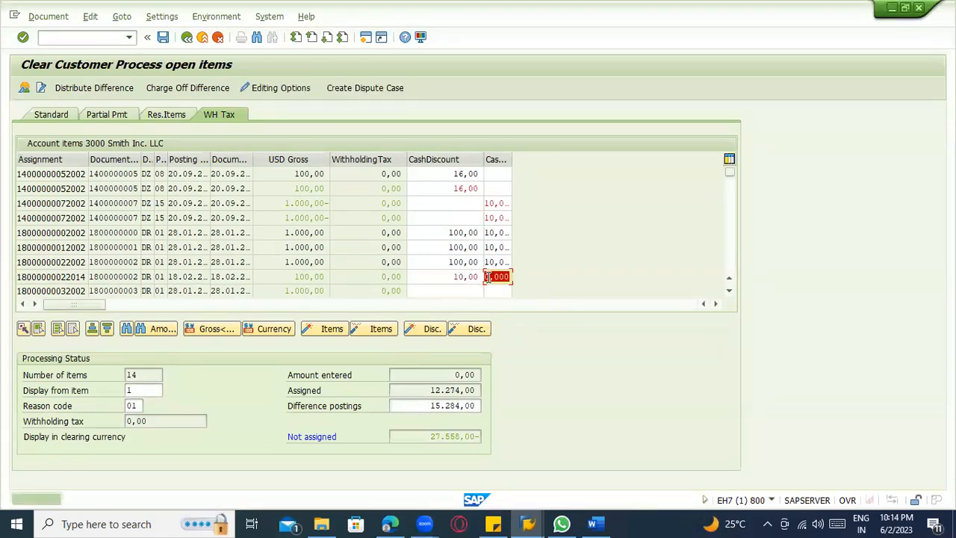
click(496, 247)
text(10)
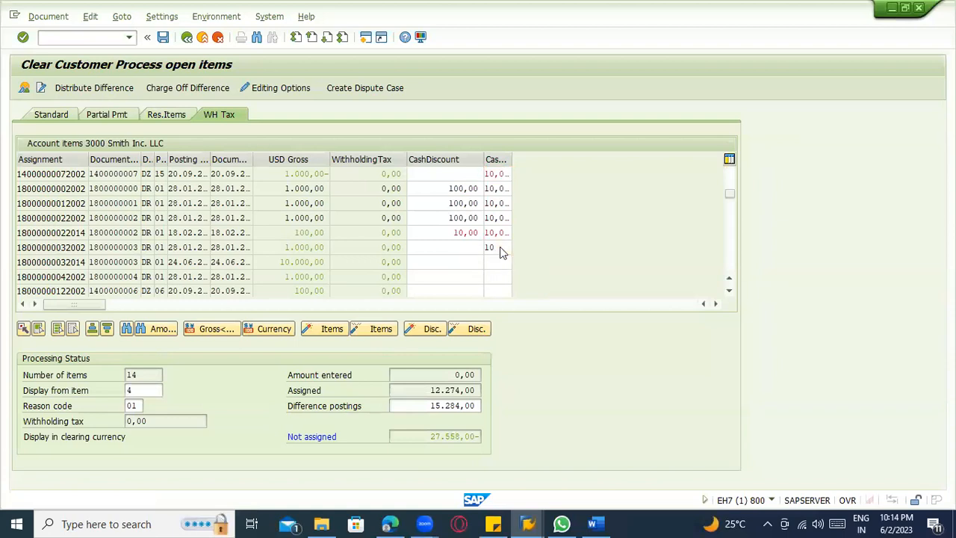
key(Return)
Set the cash discount percentage of the tenth and eleventh open items to 10.
click(491, 261)
text(10)
key(Return)
text(10)
key(Return)
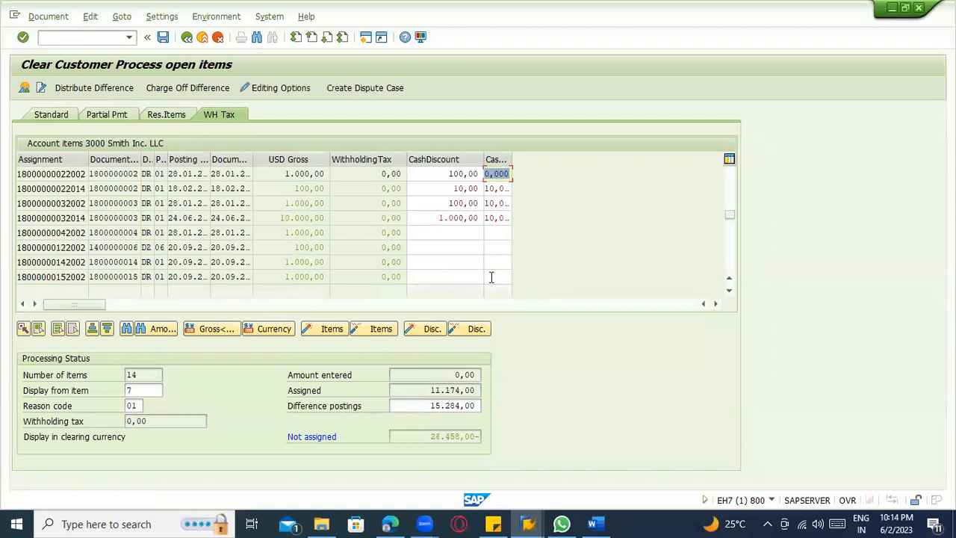
text(10)
click(493, 232)
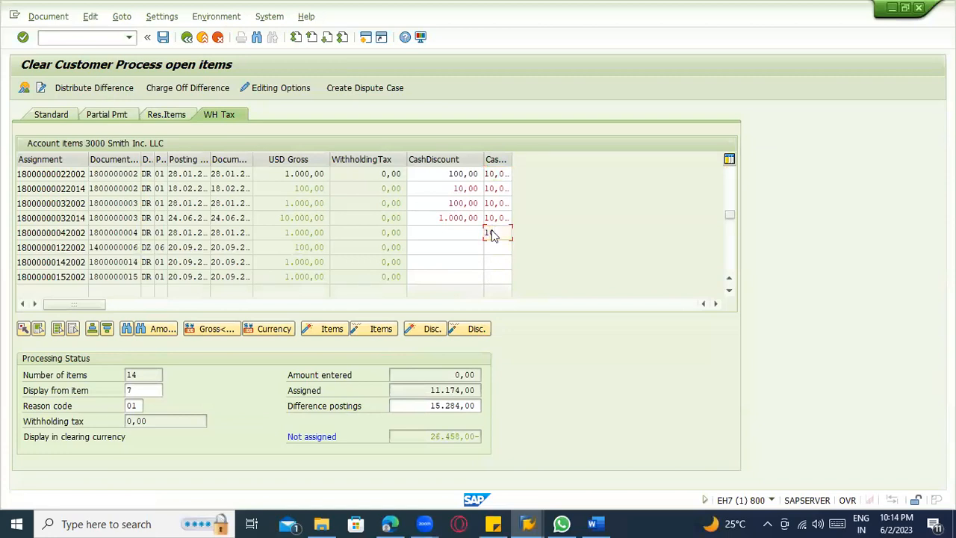
text(10)
Set the cash discount percentage of the twelfth, thirteenth and fourteenth open items to 10.
click(491, 248)
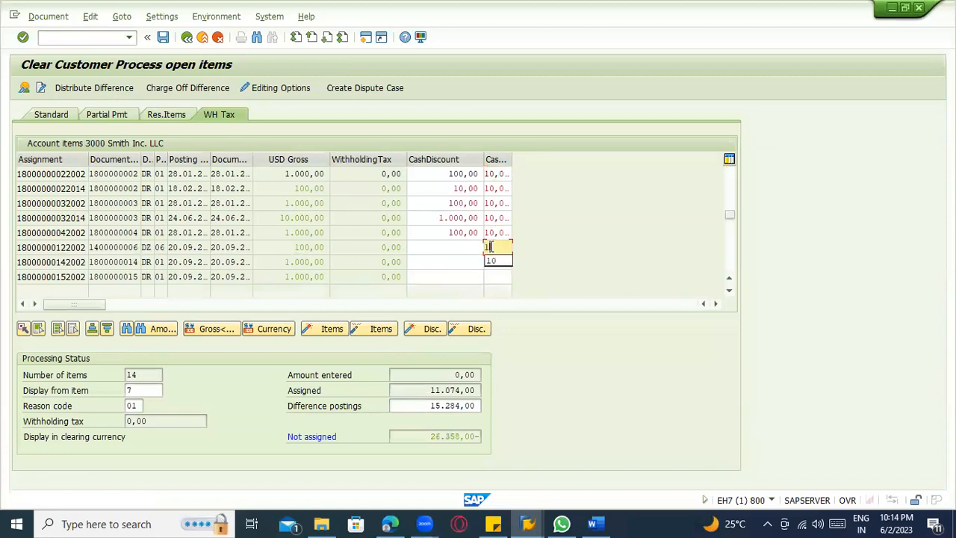
text(10)
click(493, 262)
text(1)
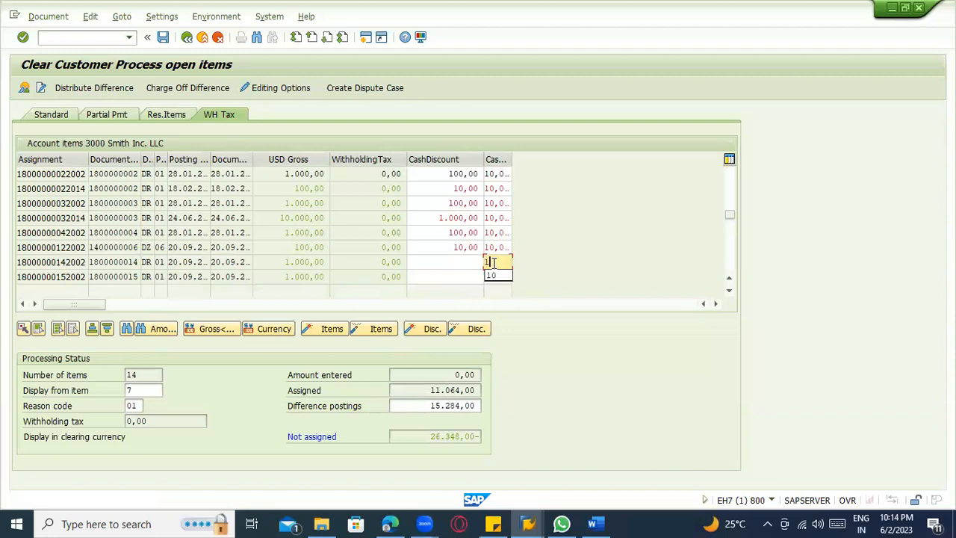
text(0)
key(Return)
click(490, 277)
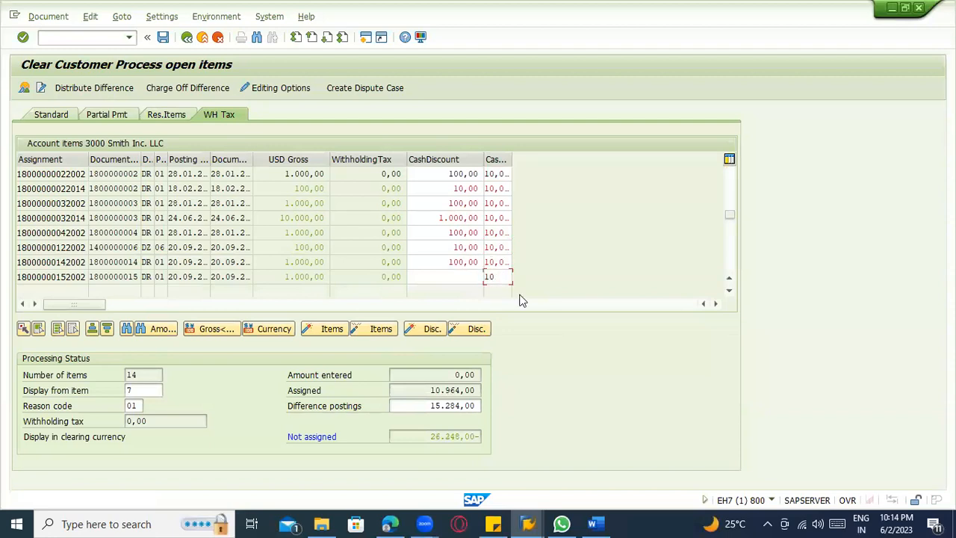
scroll(288, 237, up, 2)
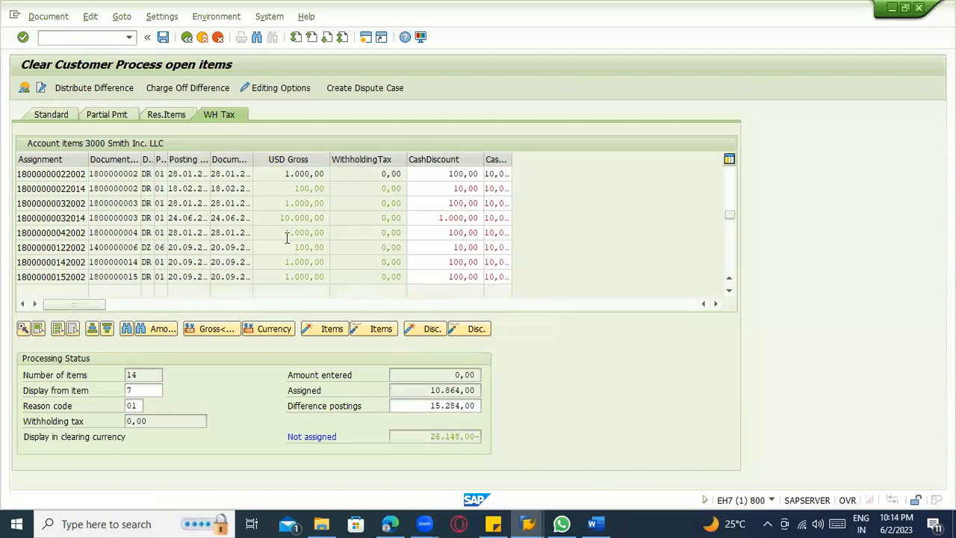
Start charging off the clearing difference and try to choose a line item in the document overview.
click(210, 93)
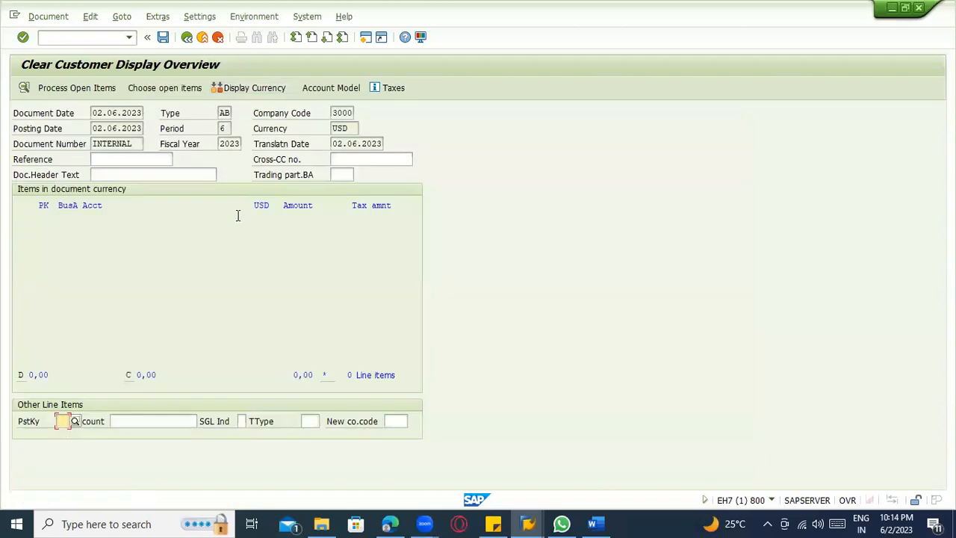
double_click(90, 222)
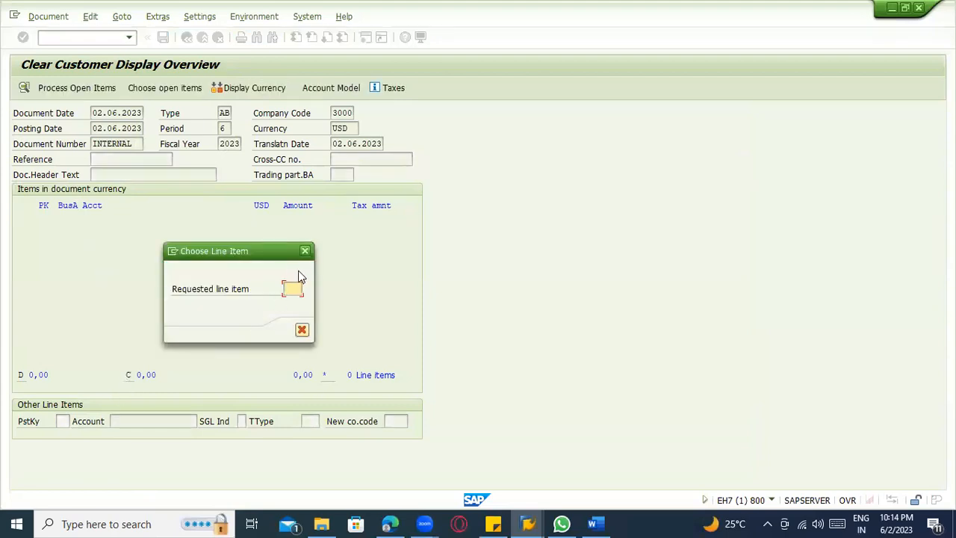
key(Return)
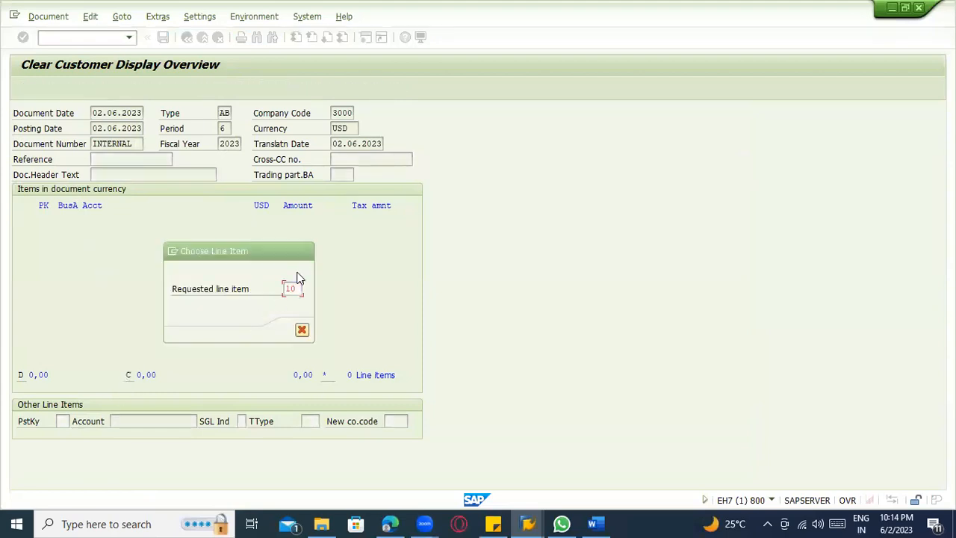
Create a line item with posting key 28 (Payment clearing) and the vendor's account number.
click(67, 421)
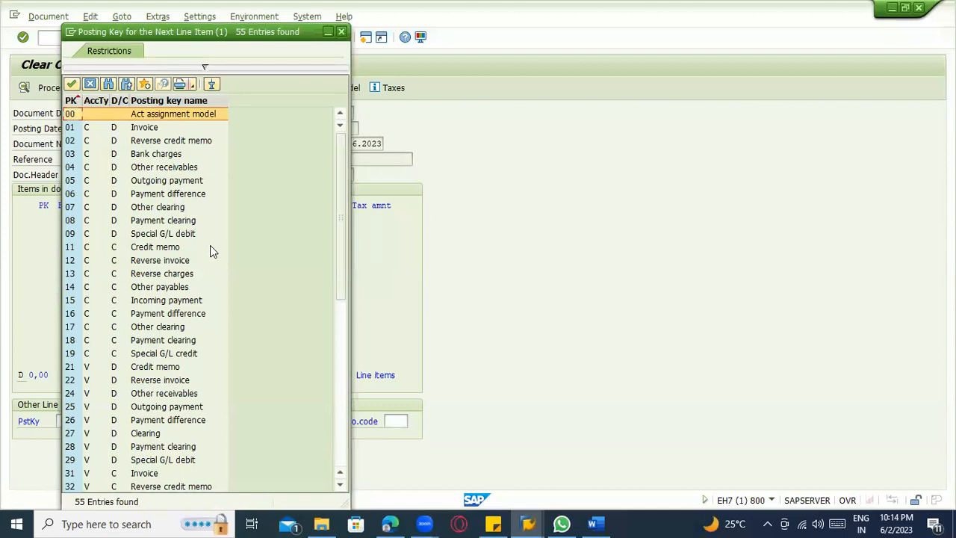
scroll(212, 247, down, 9)
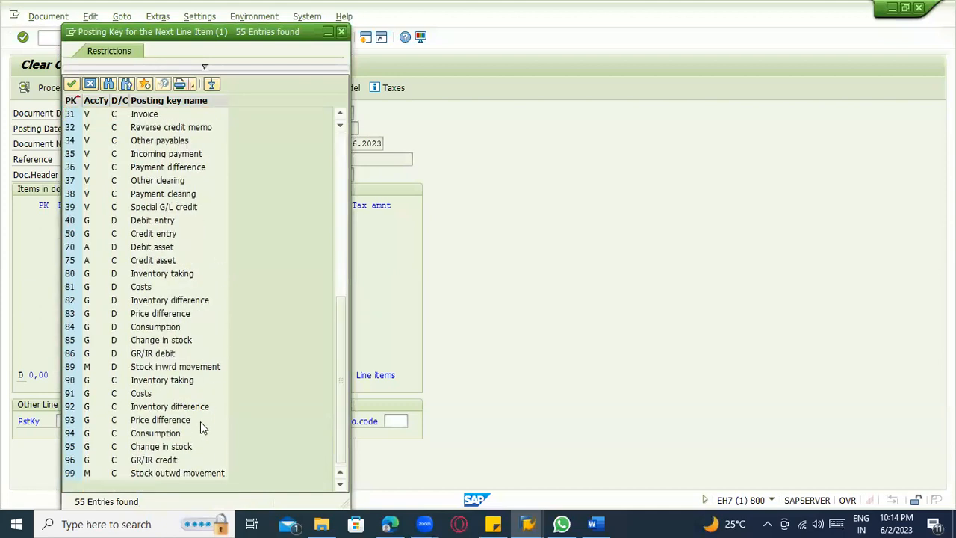
scroll(200, 422, up, 1)
scroll(200, 422, up, 9)
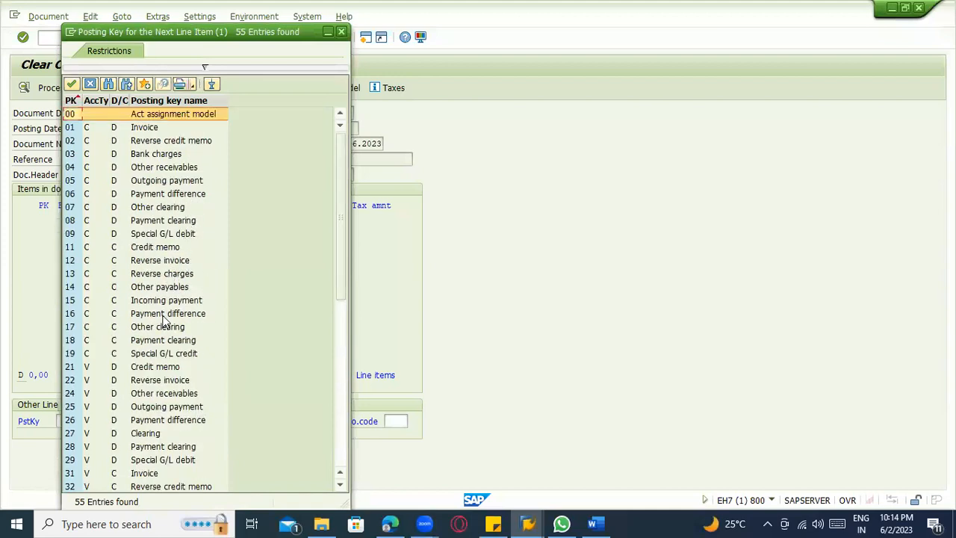
scroll(168, 379, down, 2)
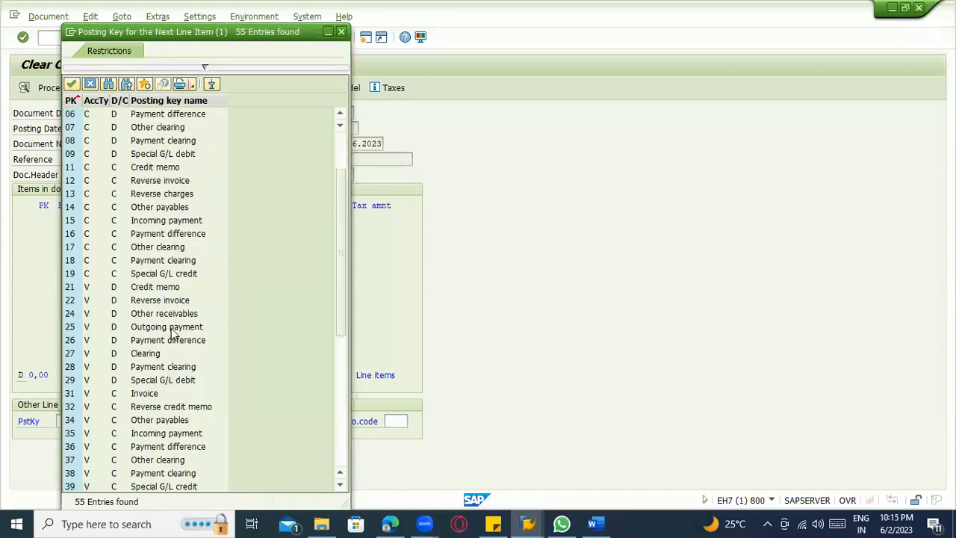
double_click(177, 366)
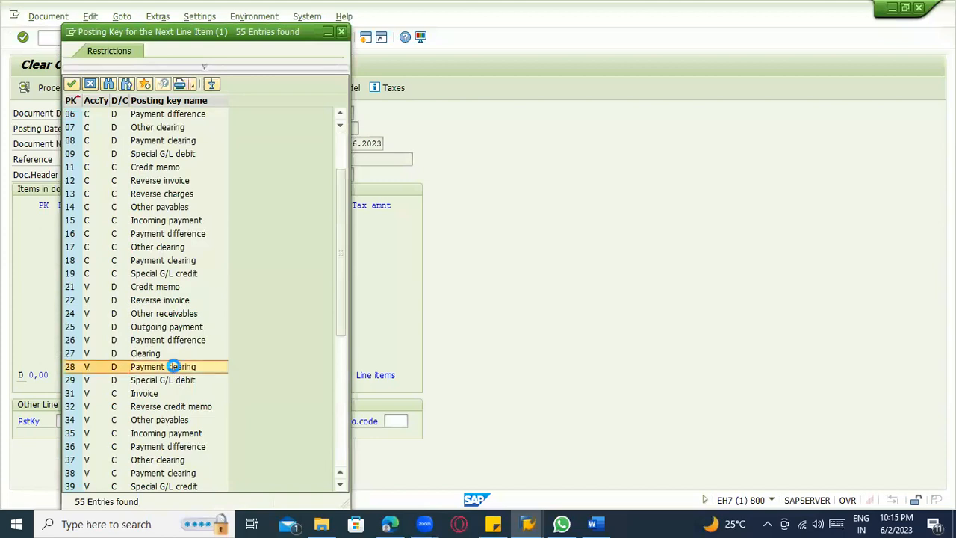
click(138, 425)
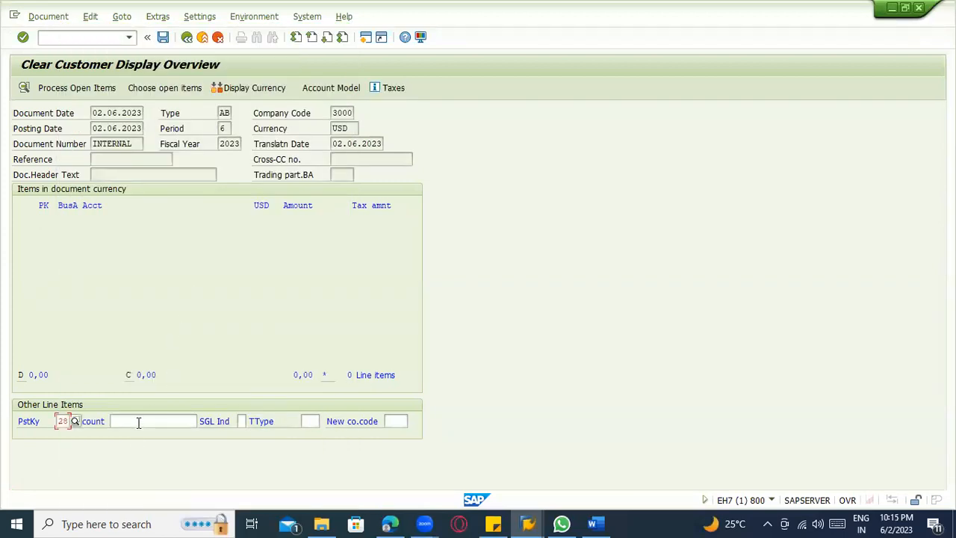
text(3000)
key(Return)
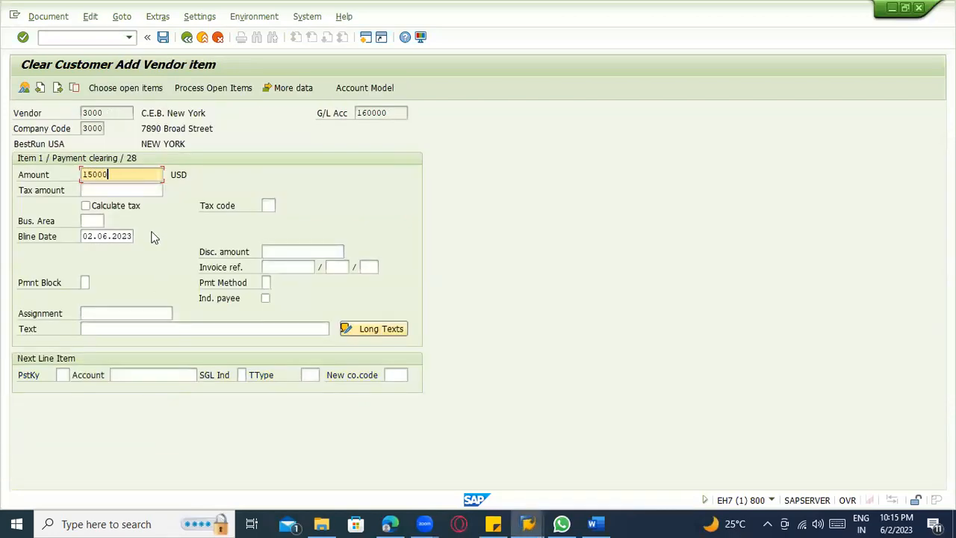
Set the first vendor line item's amount to 15000 USD and try to post the clearing document.
text(15000)
key(Return)
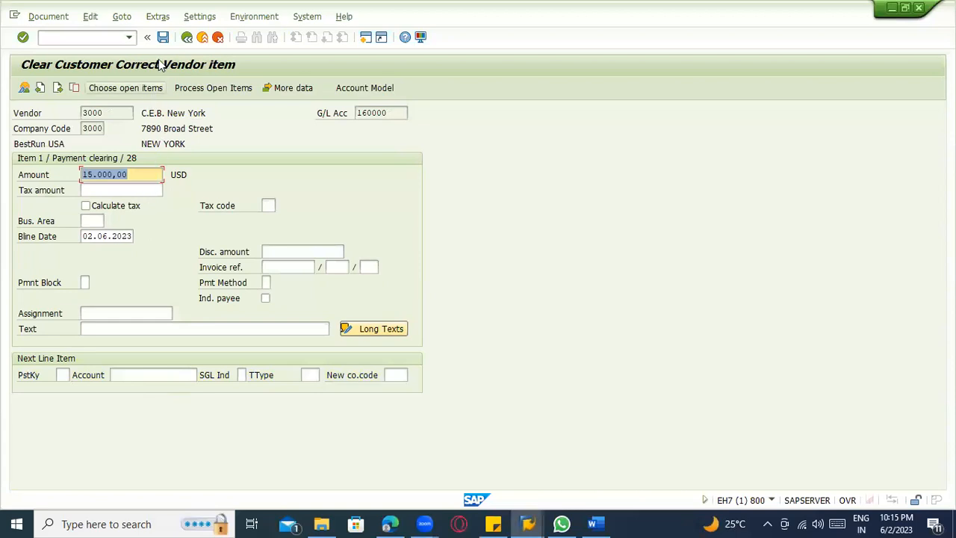
click(163, 36)
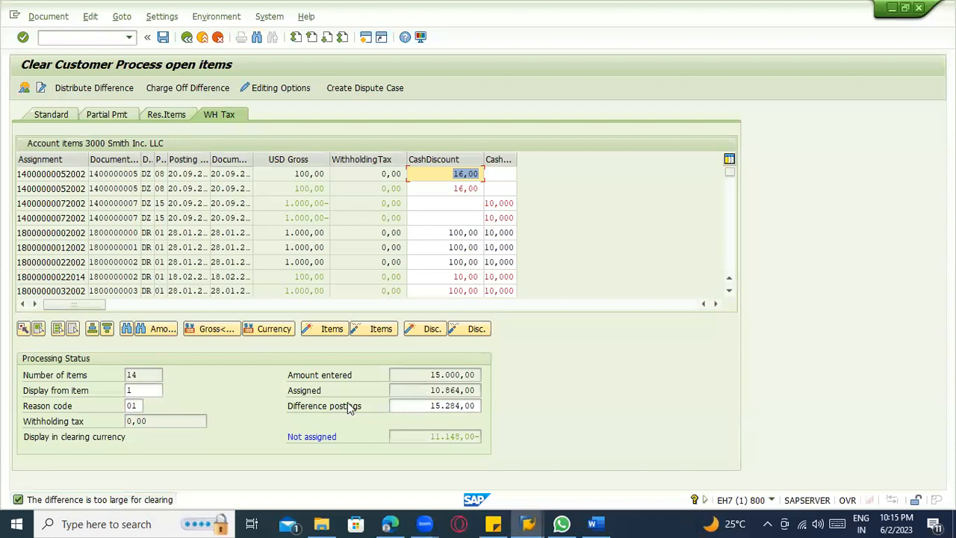
Clear the difference postings amount in the processing status of the open items.
click(425, 408)
drag(425, 407, 502, 413)
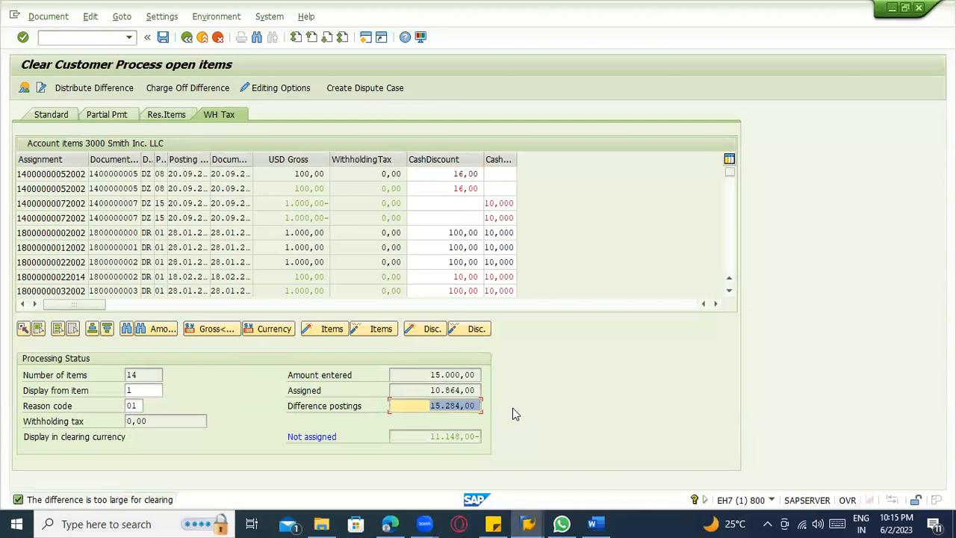
key(Delete)
key(Return)
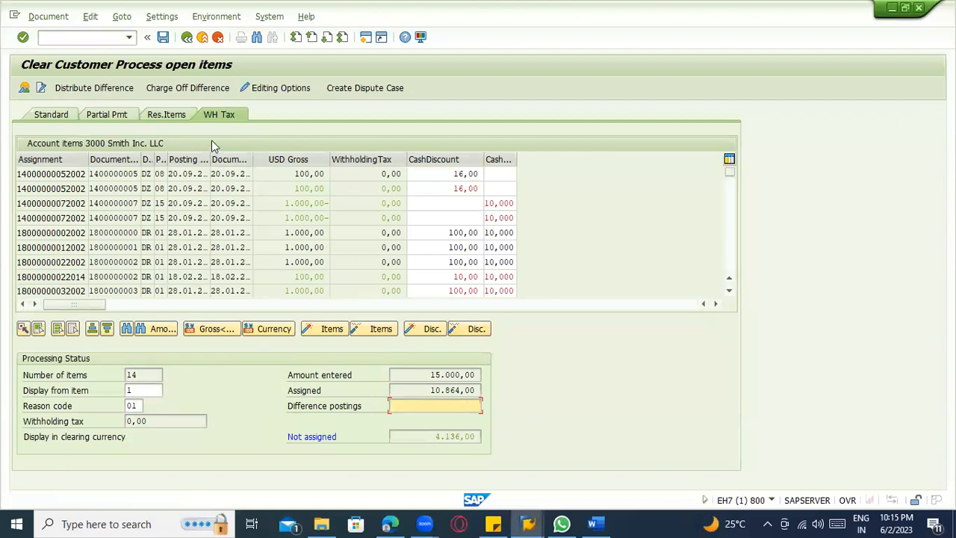
Charge off the difference with a second line item using posting key 28 and the same vendor account.
click(192, 89)
click(63, 422)
click(65, 436)
click(120, 423)
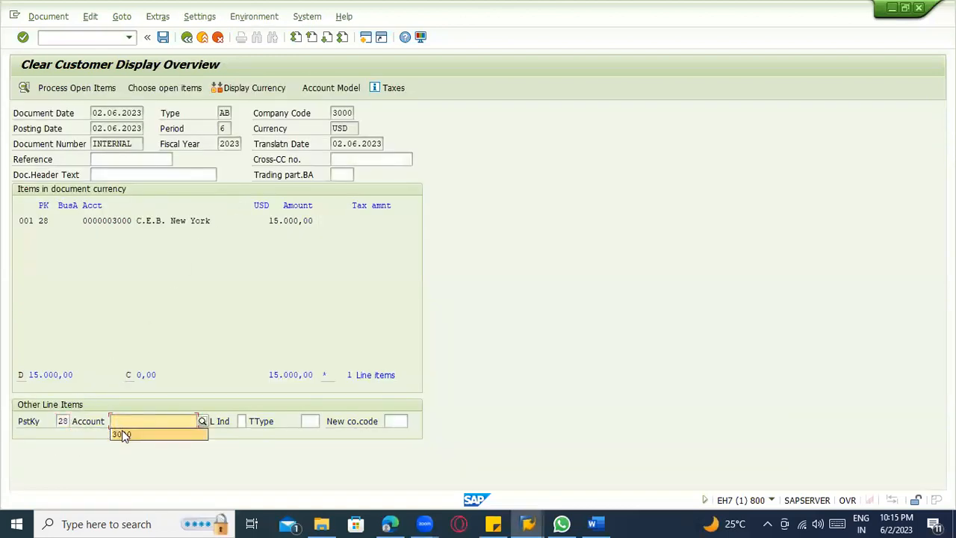
click(124, 434)
key(Return)
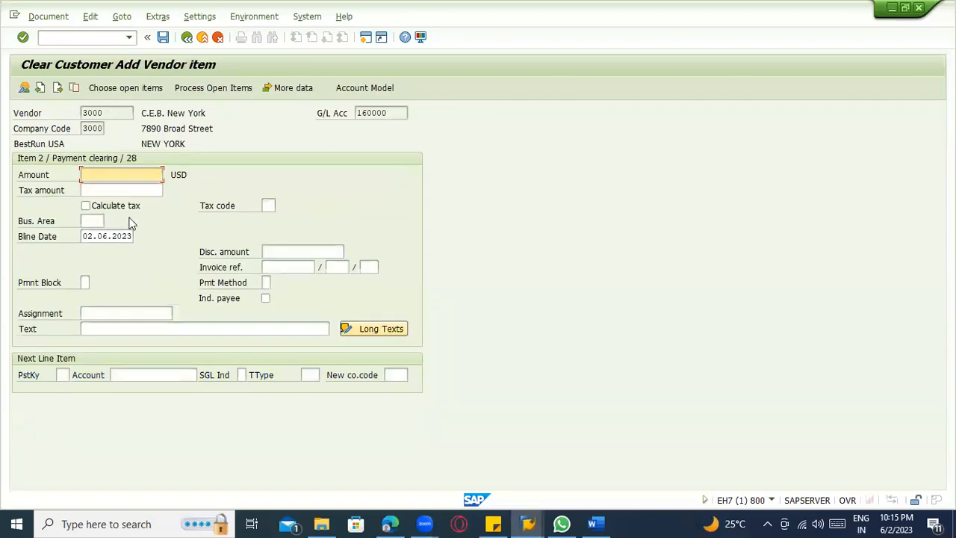
Set the second vendor line item's amount to 1000 USD and try to post the clearing again.
text(1000)
key(Return)
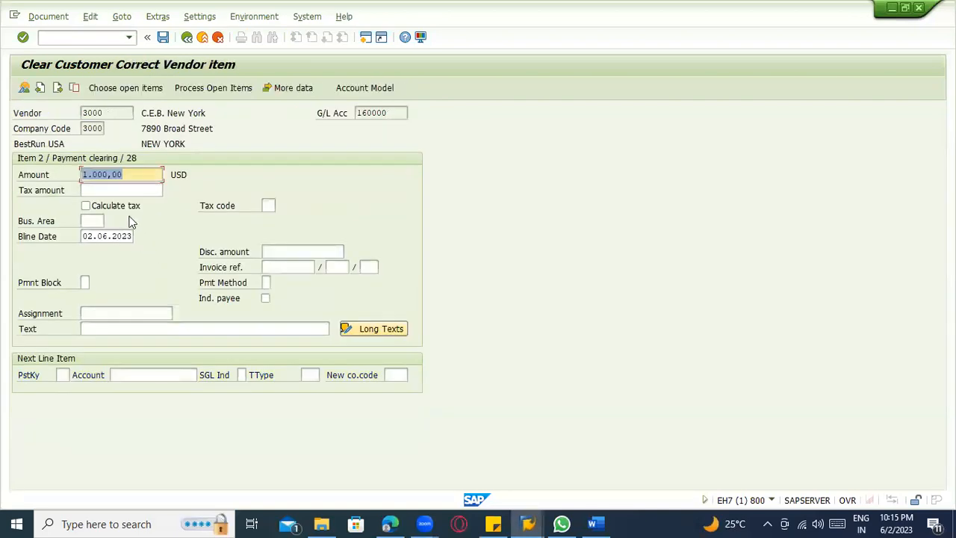
click(162, 37)
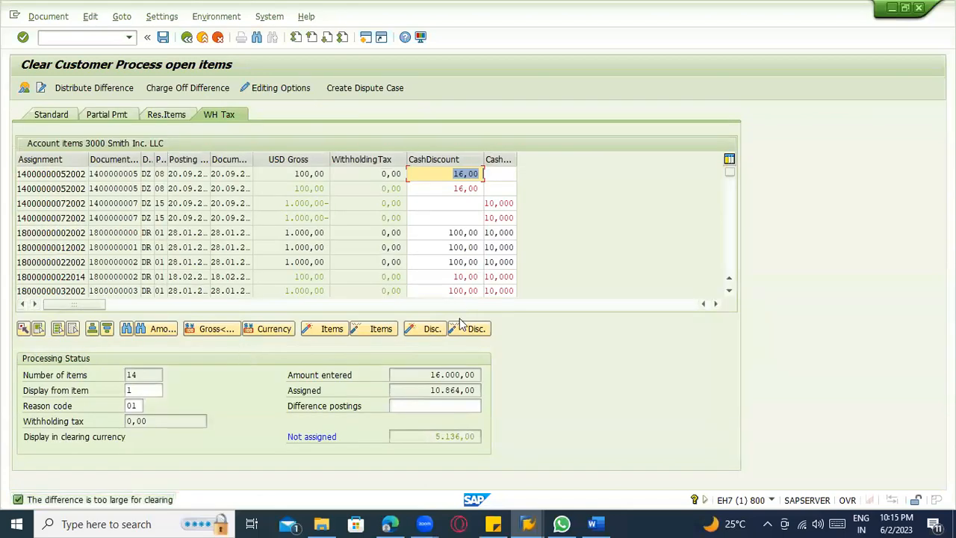
Charge off the difference with a third line item using posting key 28 and the same vendor account.
click(191, 88)
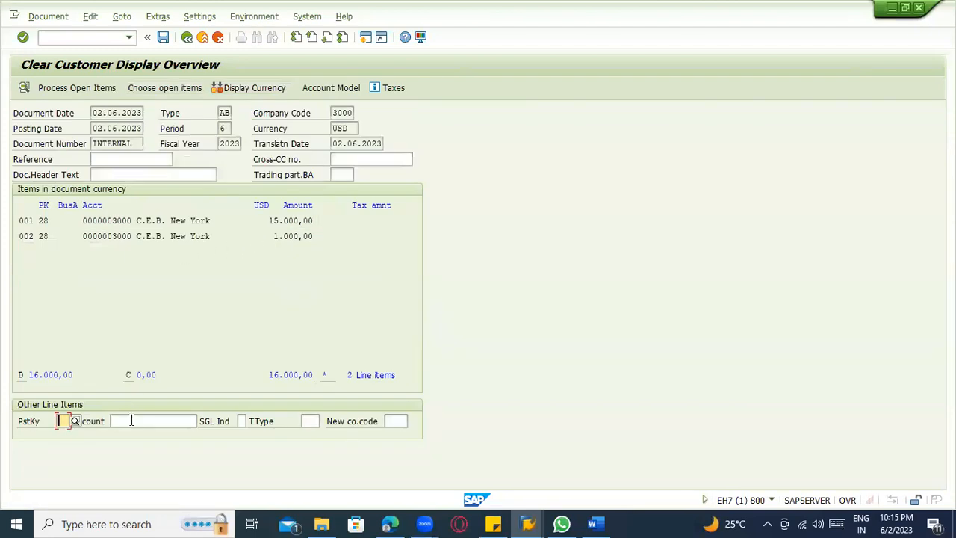
text(283000)
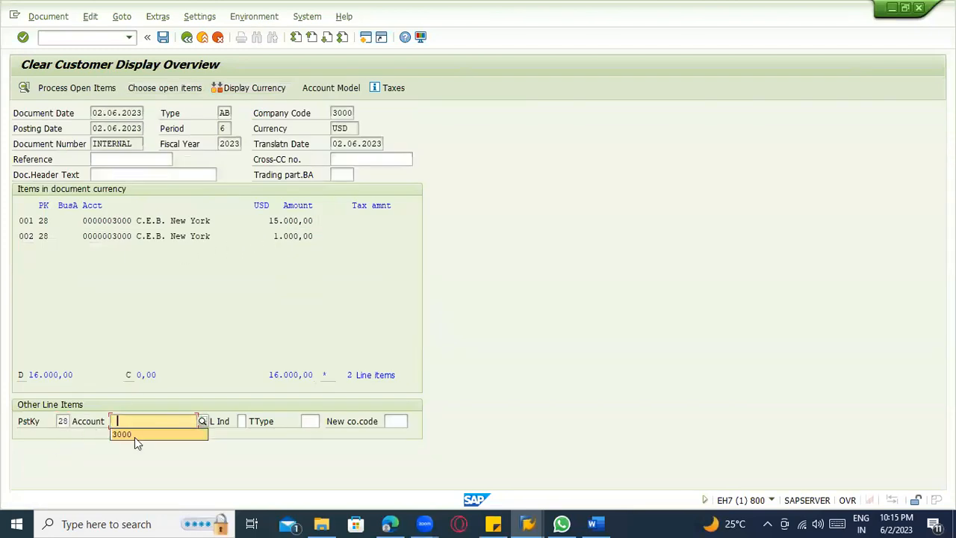
key(Return)
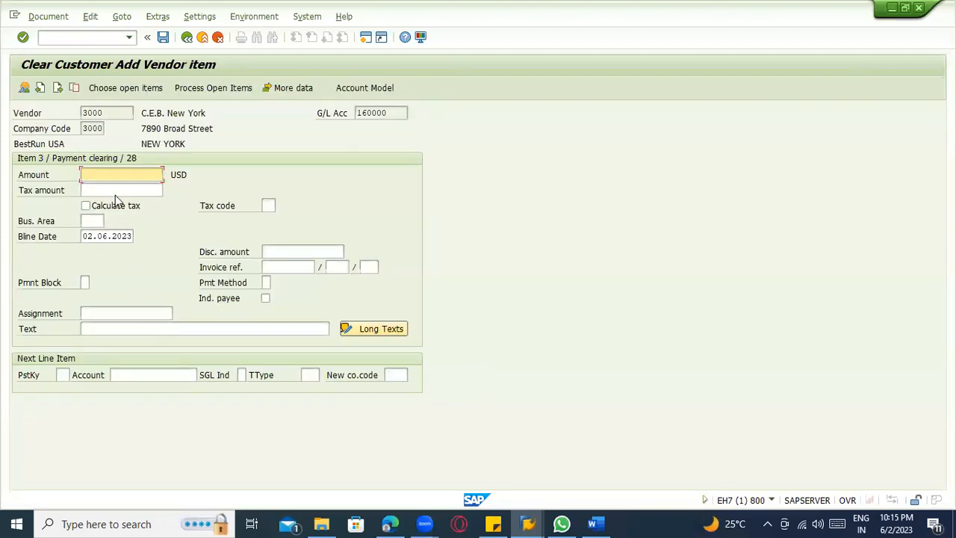
Set the third vendor line item's amount to 100.000,00 USD, return to the open items and try to post the clearing.
text(100000)
key(Return)
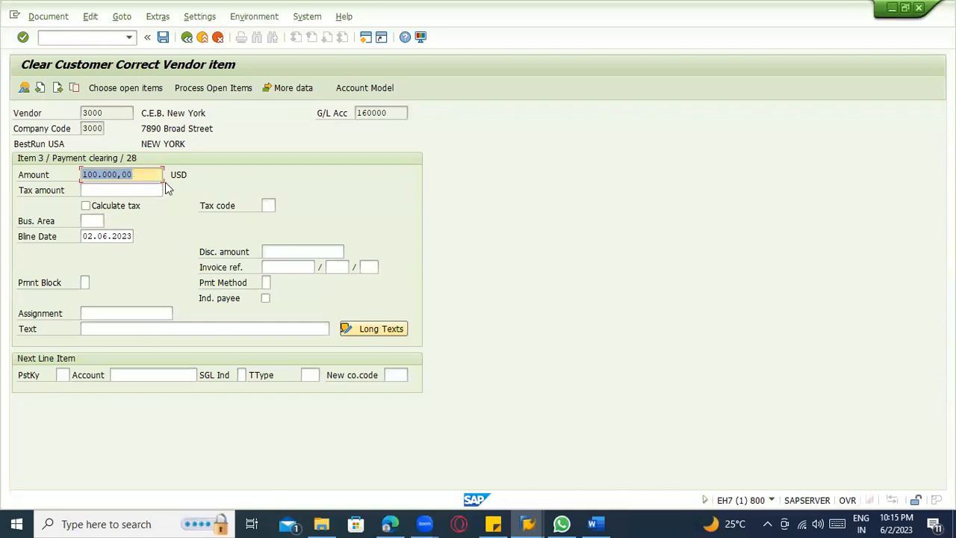
click(212, 91)
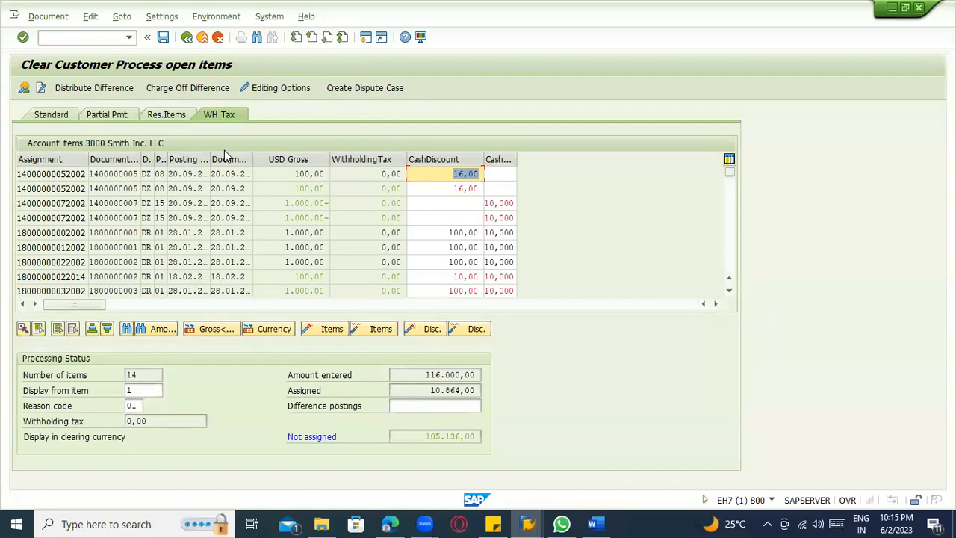
click(162, 36)
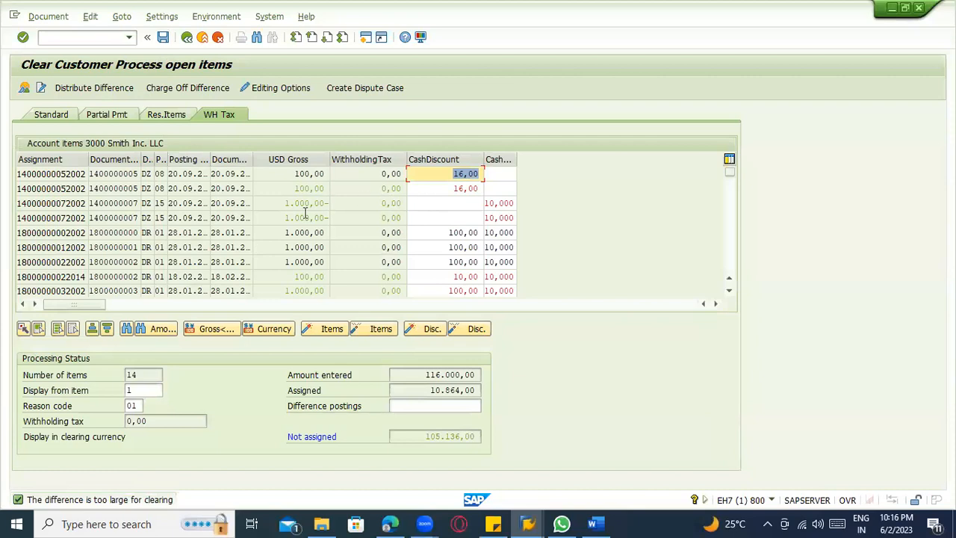
Display the document line item of the first open item and try to create a dispute case for it.
double_click(109, 174)
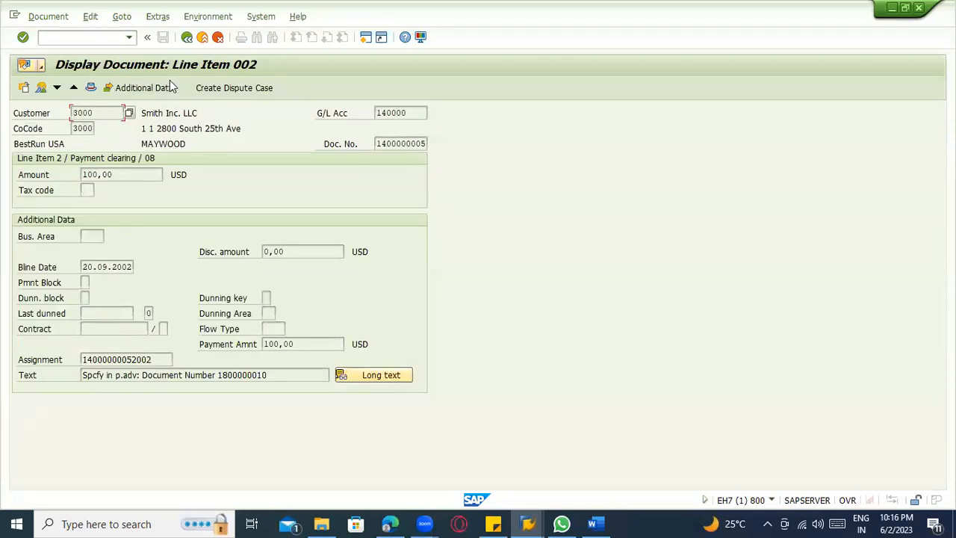
click(209, 87)
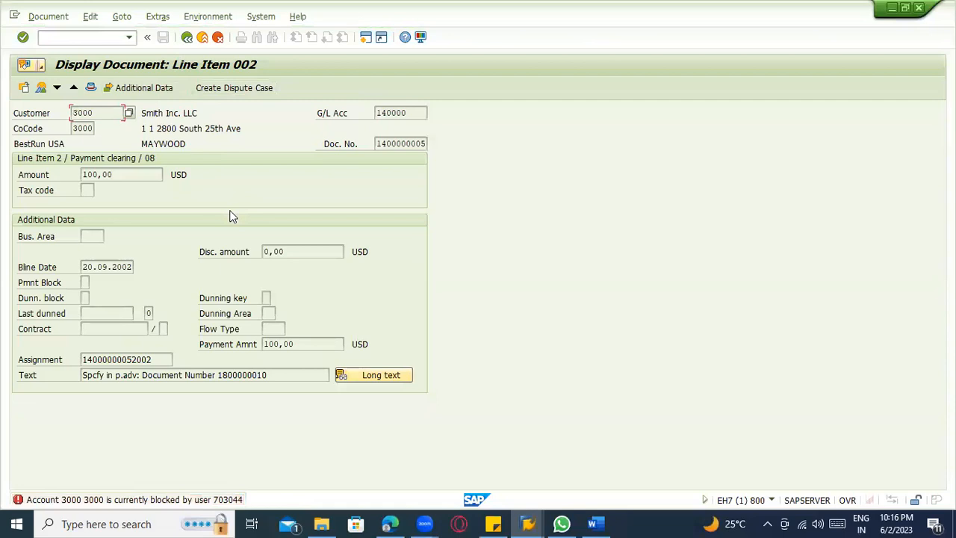
Exit the posting periods maintenance in its session and retry the dispute case from the line item display.
key(alt+Tab)
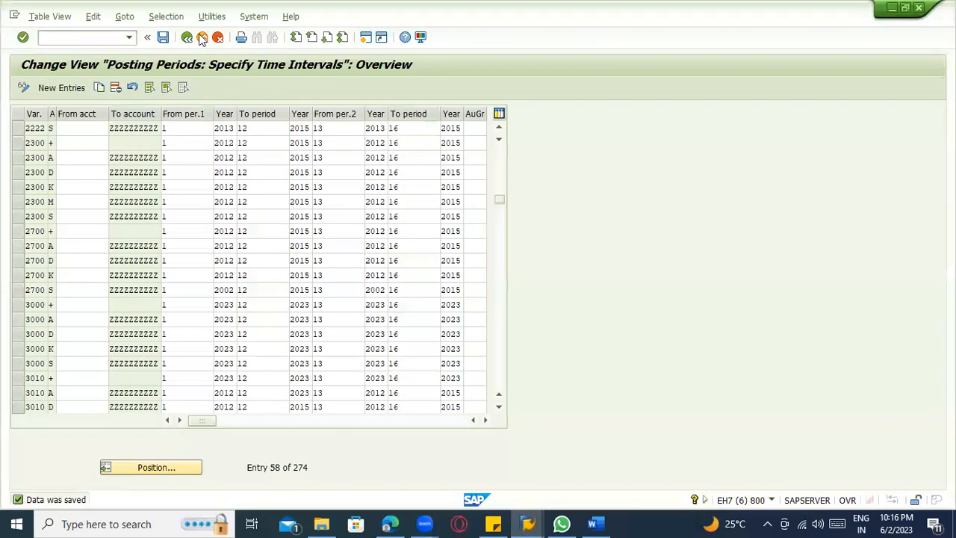
click(202, 37)
key(alt+Tab)
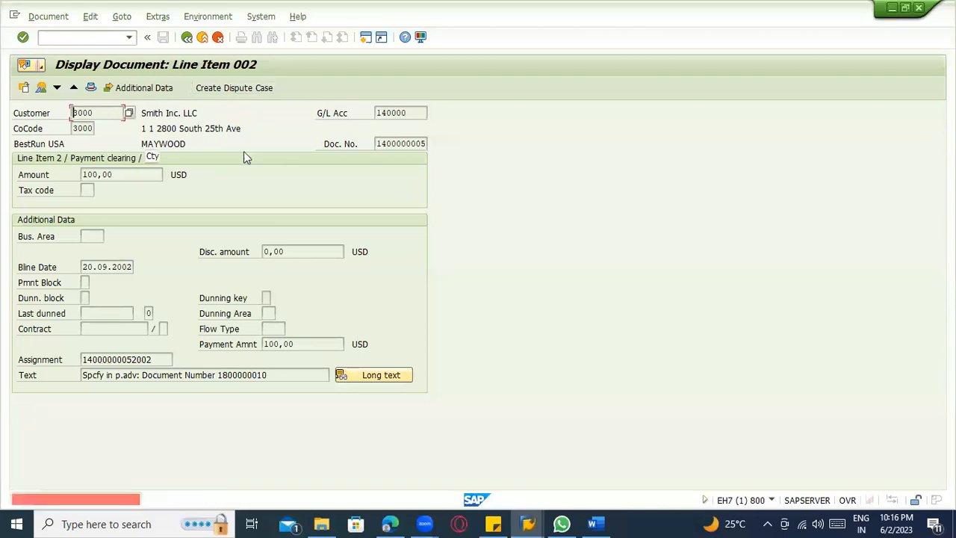
click(528, 524)
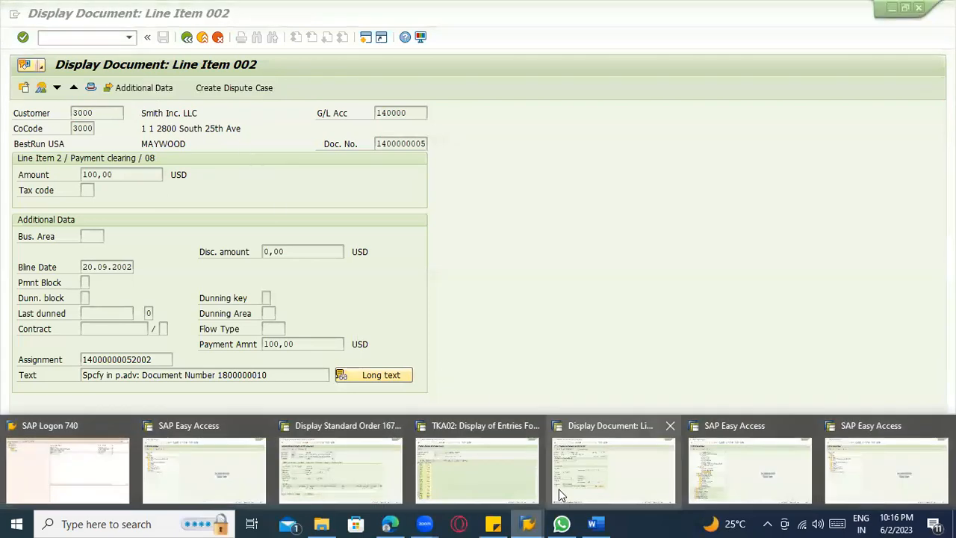
click(597, 479)
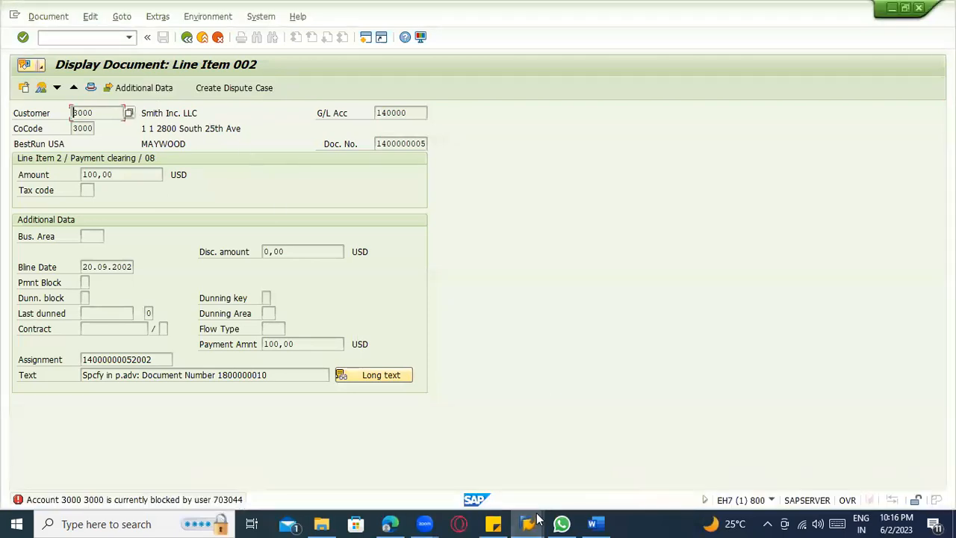
Leave the displayed standard order in its session back to SAP Easy Access and return to the line item display.
click(528, 522)
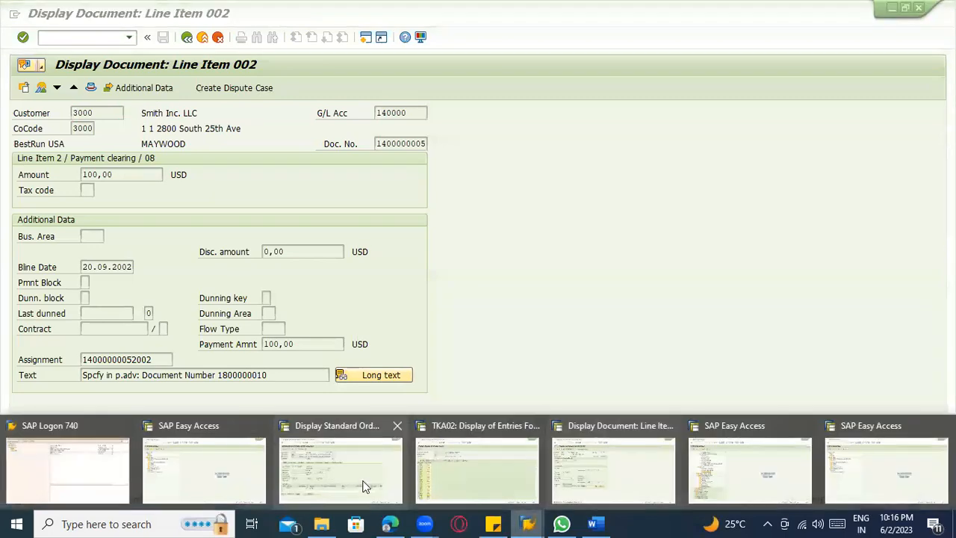
click(365, 486)
click(187, 36)
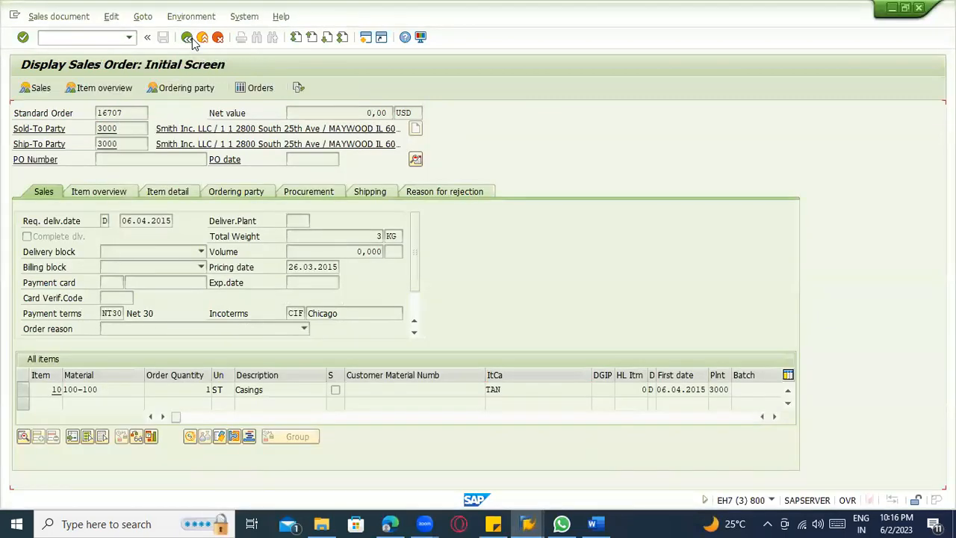
click(186, 37)
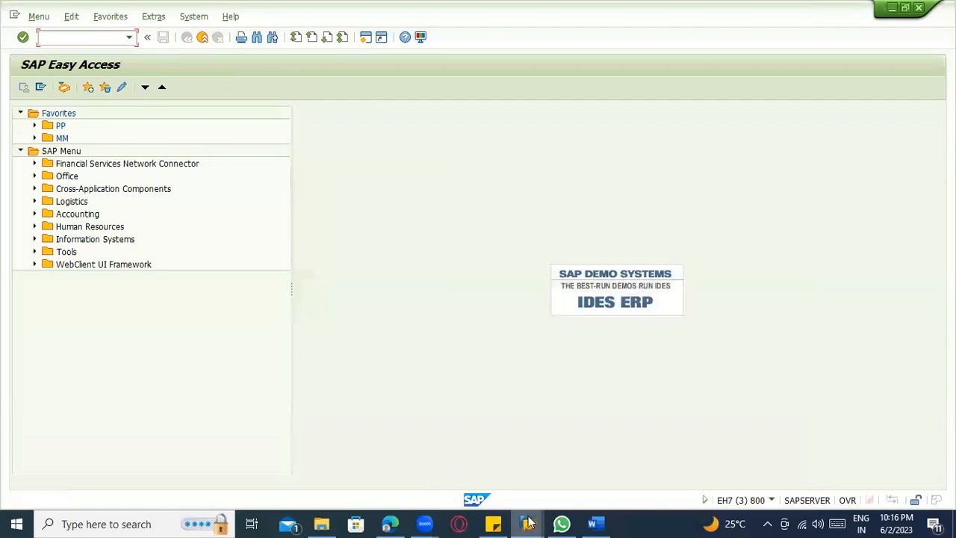
click(528, 523)
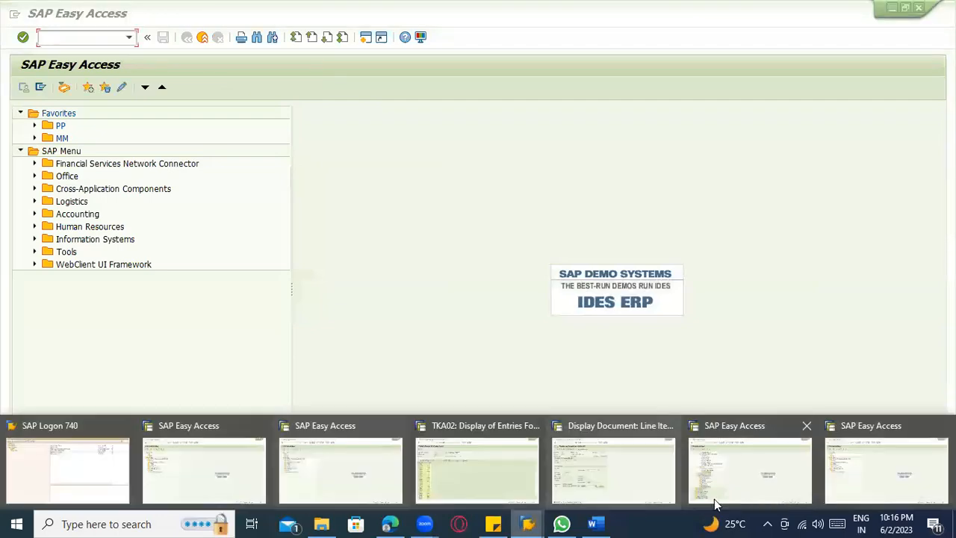
click(600, 465)
Return to the open items without exiting editing, activate the first item and try to create a dispute case.
click(201, 36)
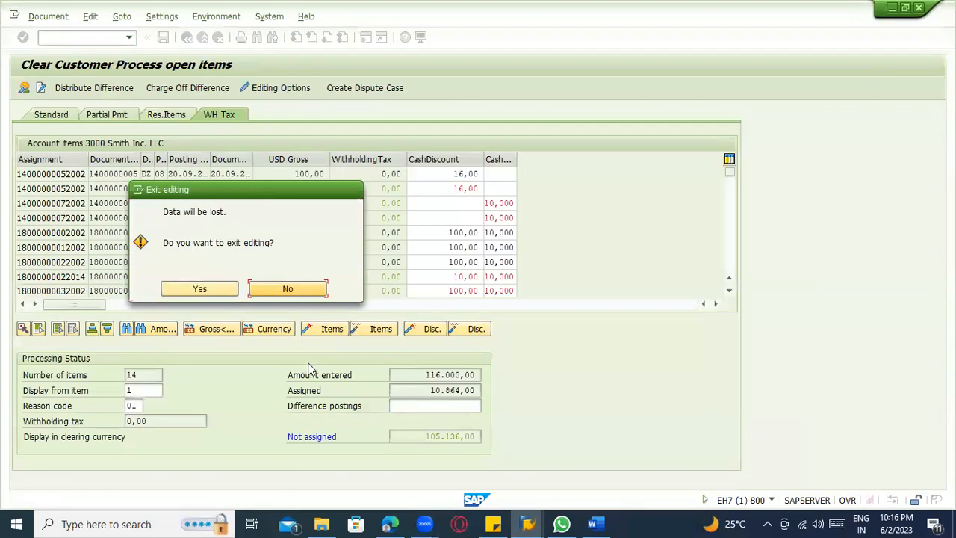
click(291, 288)
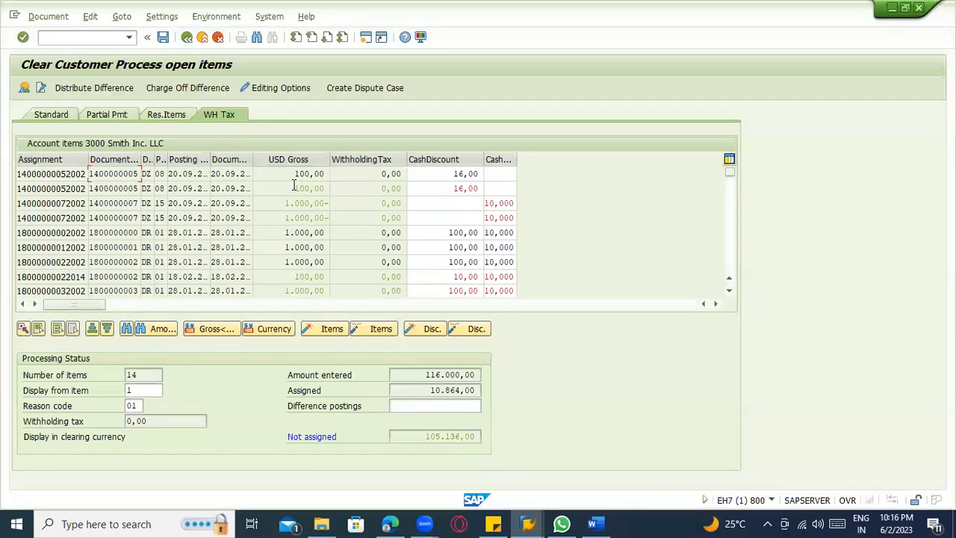
click(349, 90)
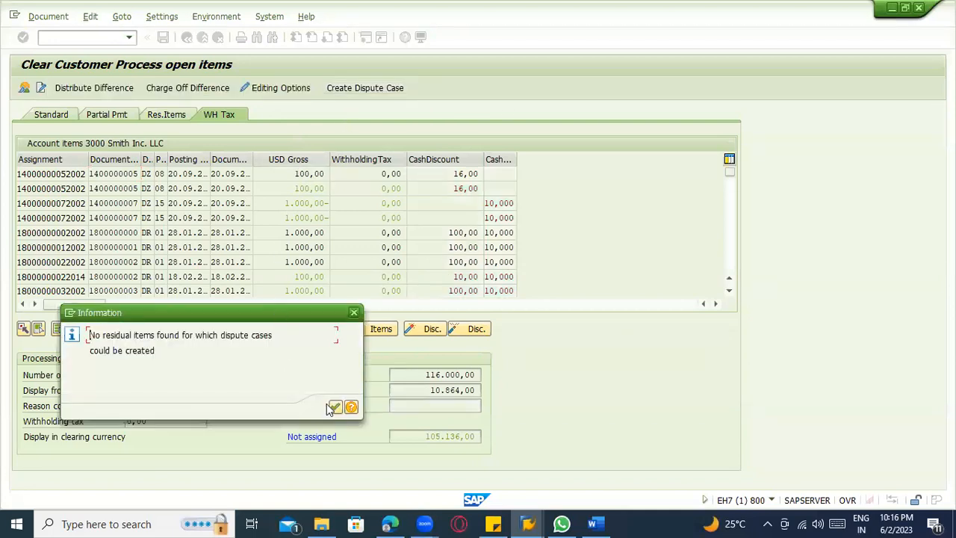
click(333, 407)
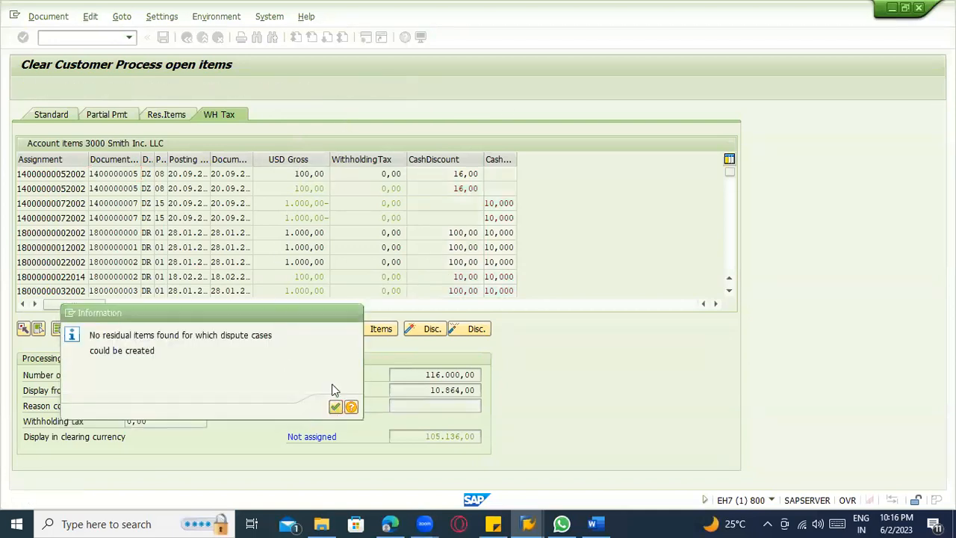
double_click(290, 173)
click(356, 92)
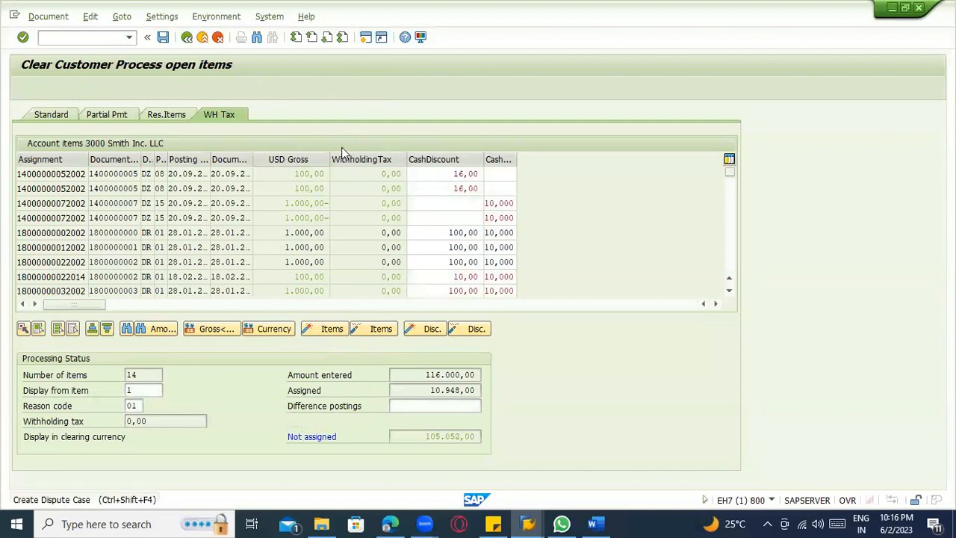
click(335, 407)
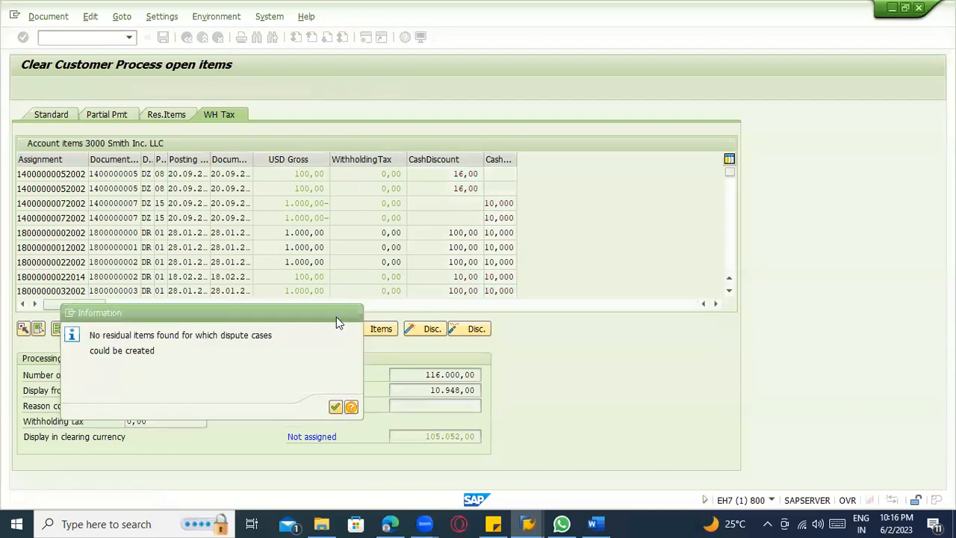
Display the line item of the first 1.000,00 USD invoice and try to create a dispute case for it.
double_click(254, 232)
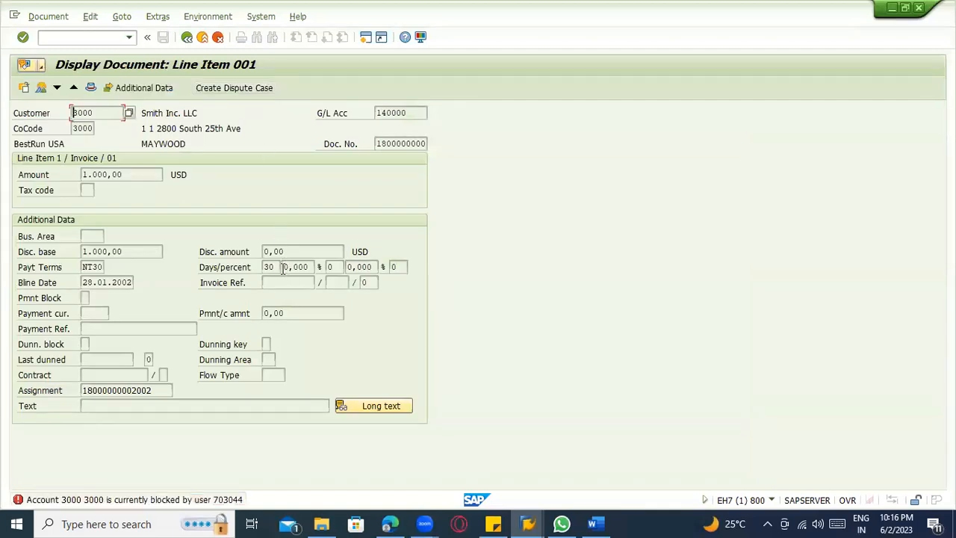
click(527, 524)
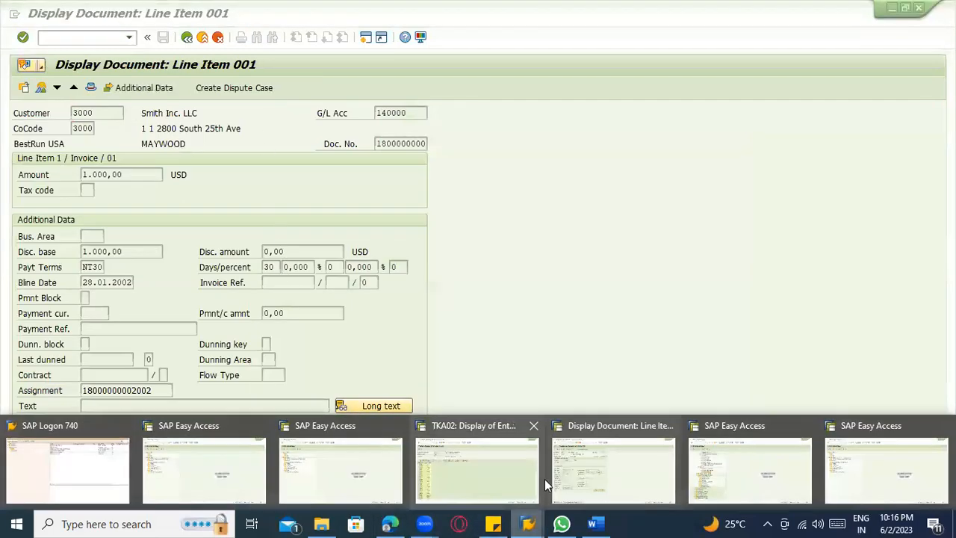
click(585, 477)
End all SAP sessions with /nex and reopen the selected ECC server connection from SAP Logon.
click(84, 39)
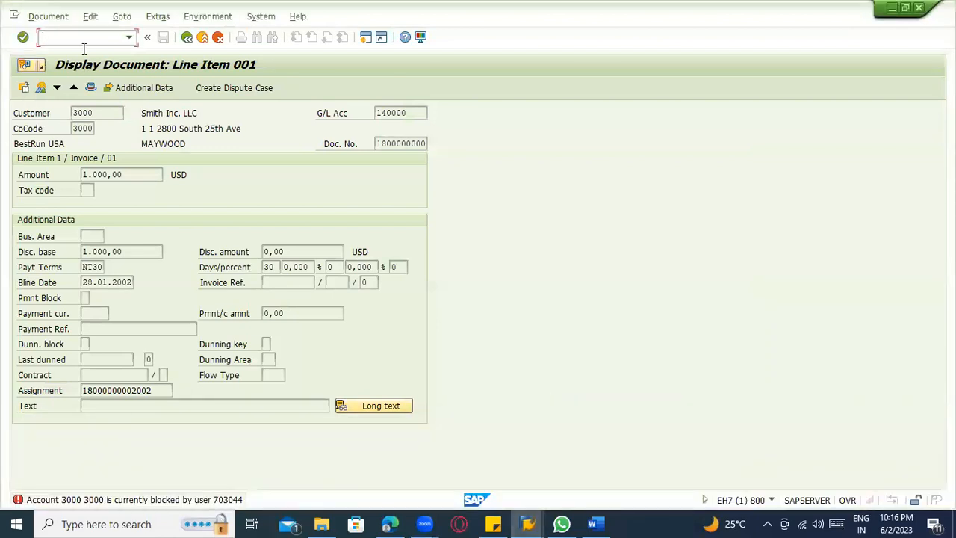
key(Return)
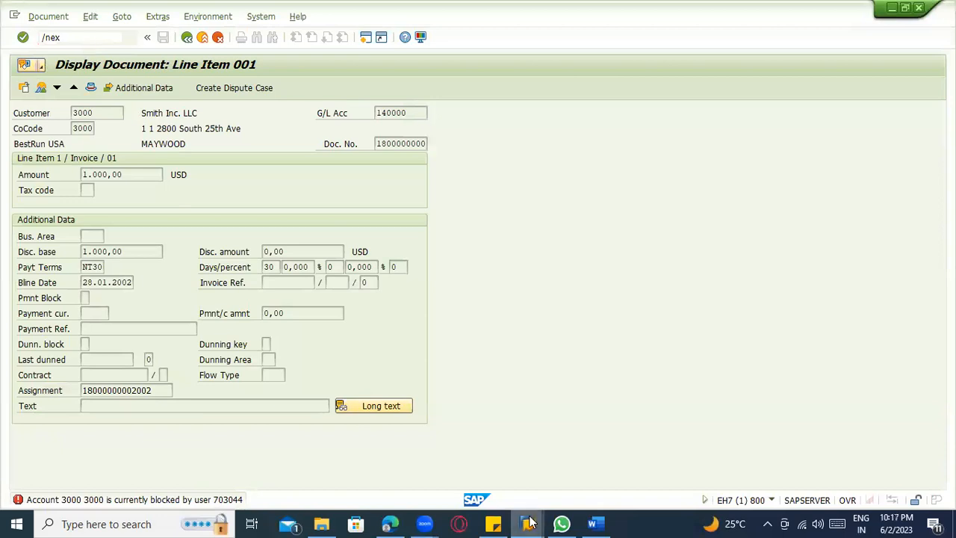
mouse_move(528, 522)
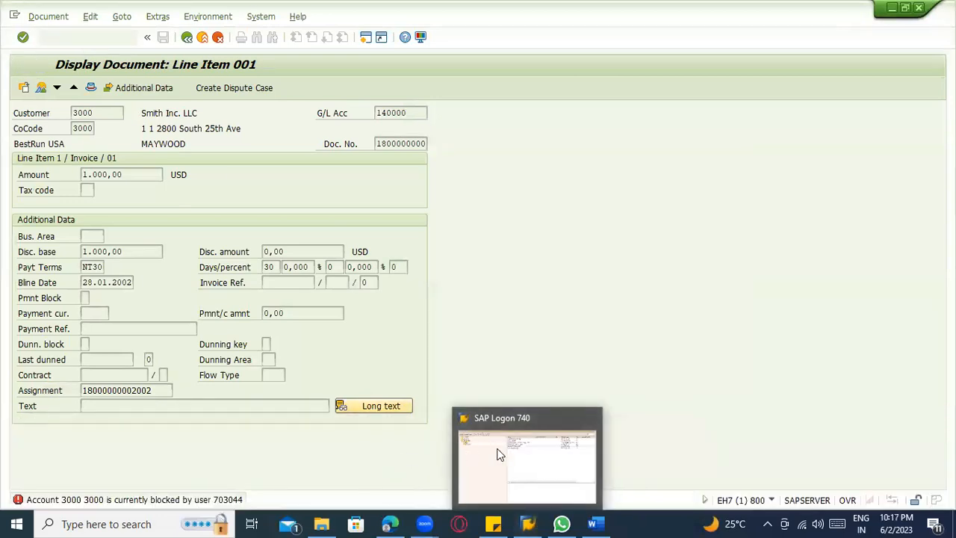
click(499, 454)
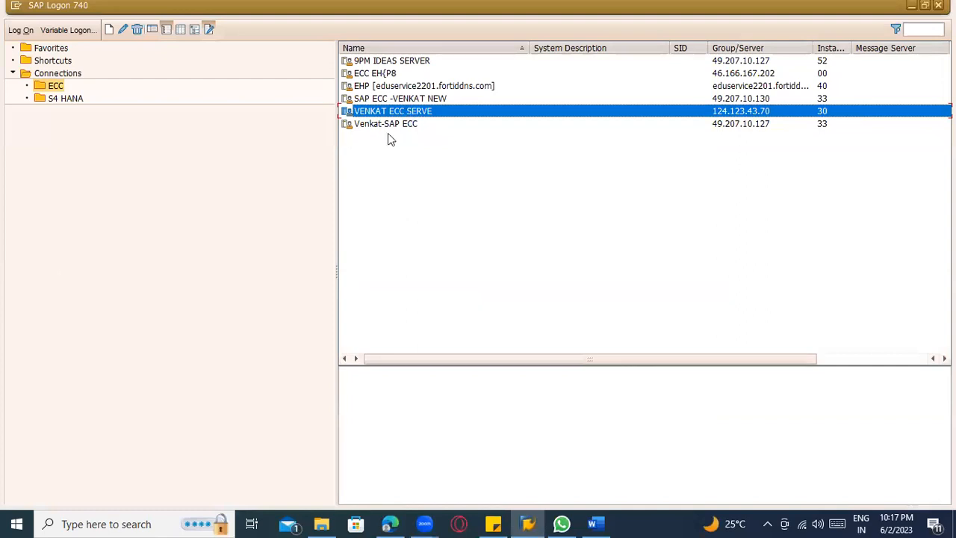
key(Return)
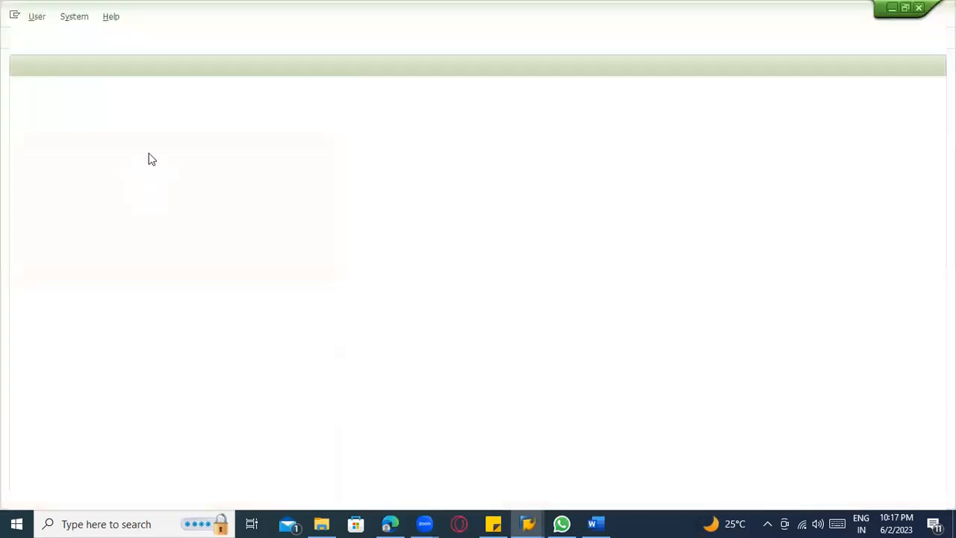
Log on to client 800 by entering the user ID and pasting the account password from the sticky note.
text(703044)
key(Tab)
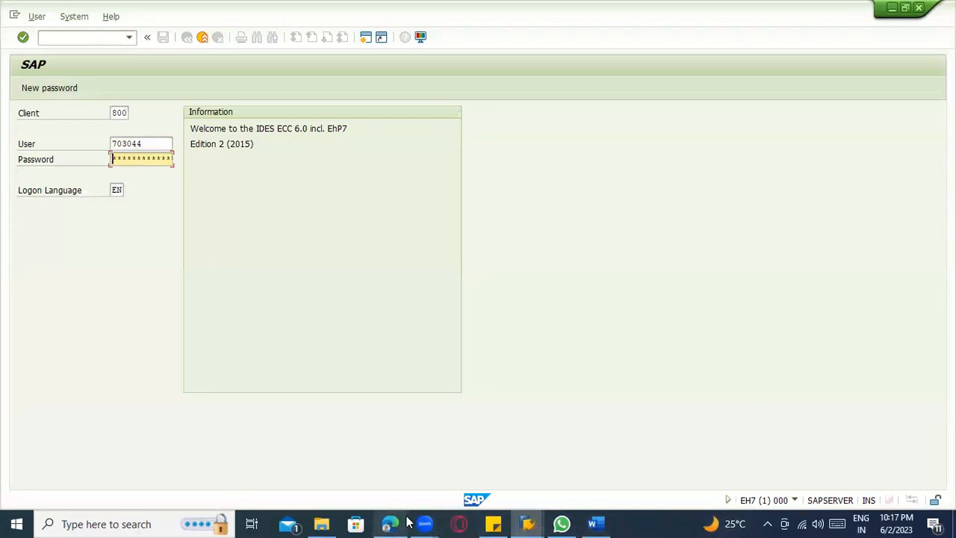
click(510, 522)
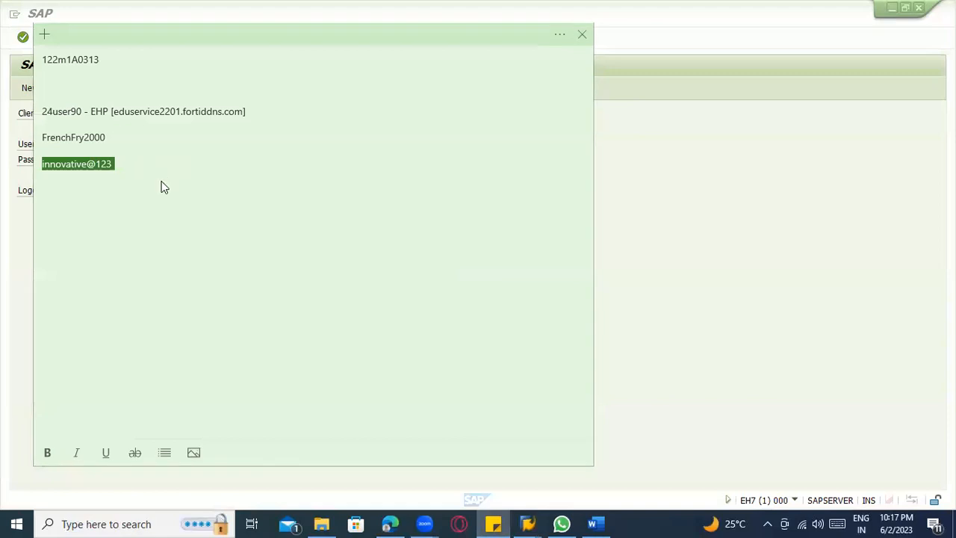
key(alt+Tab)
key(ctrl+v)
key(Return)
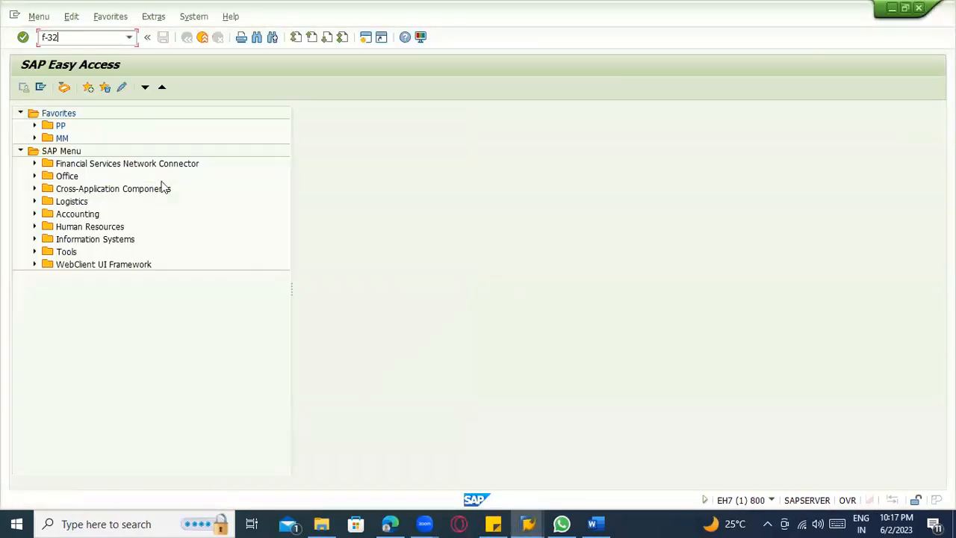
Start transaction F-32 and process the open items of the customer's account in company code 3000.
key(Return)
key(Down)
key(Return)
key(Return)
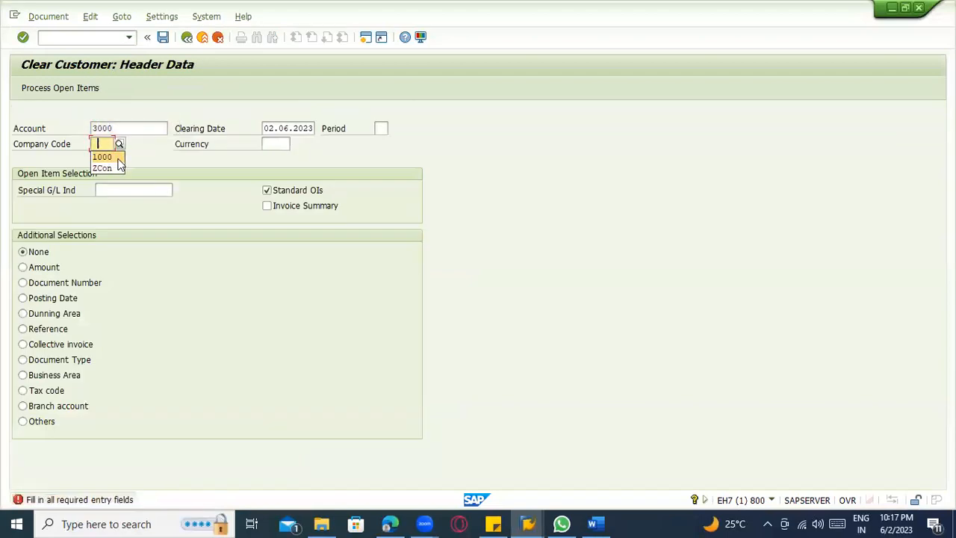
click(113, 145)
text(3000)
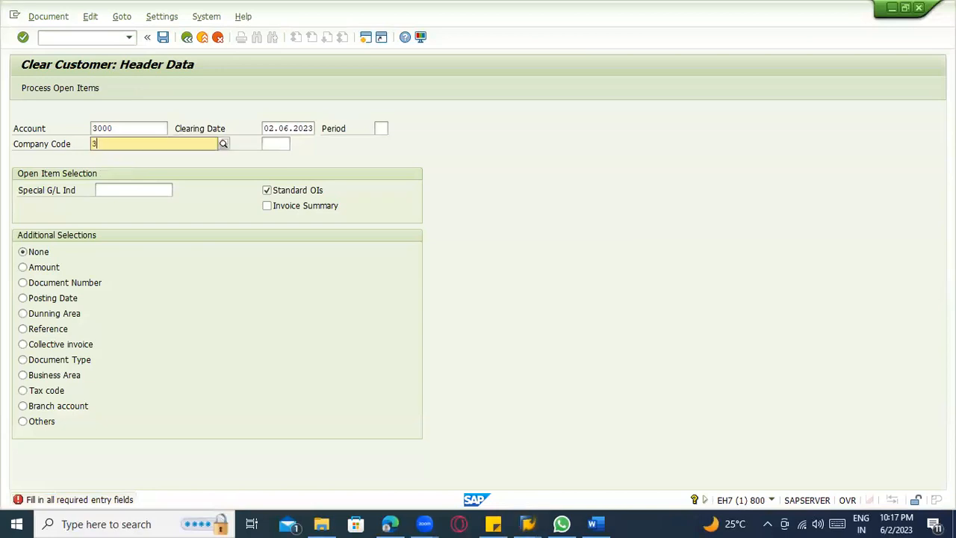
key(Return)
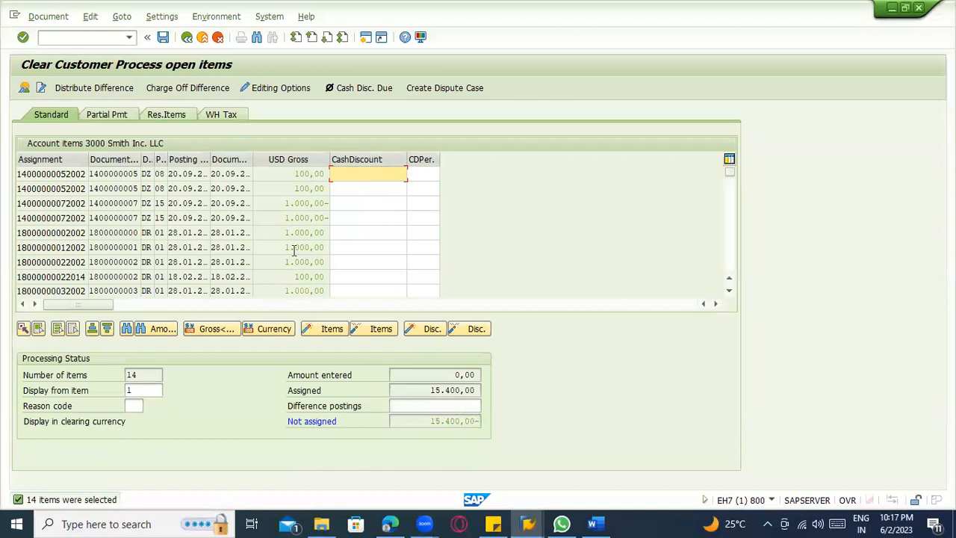
Look through the customer's open items and try the Cash Disc. Due function on the second item.
scroll(278, 231, down, 2)
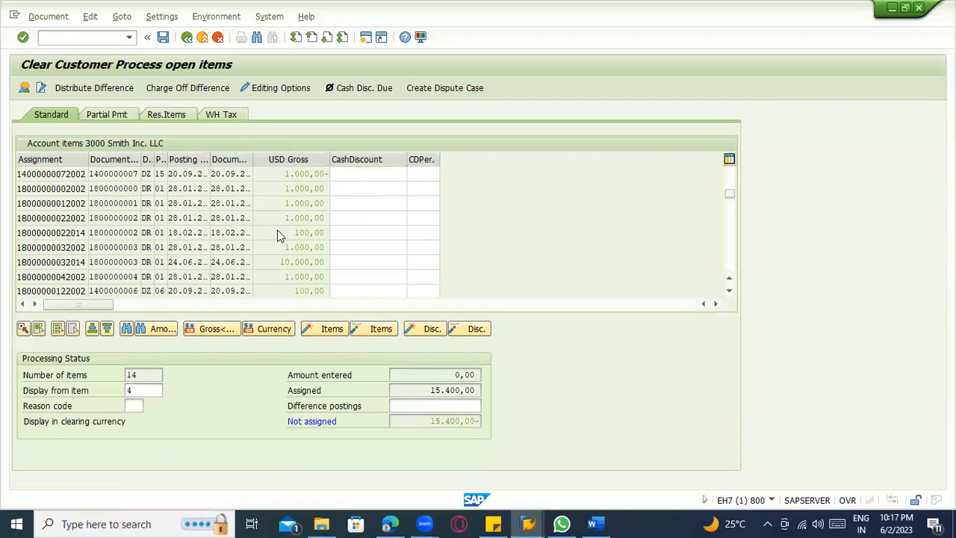
scroll(277, 229, up, 2)
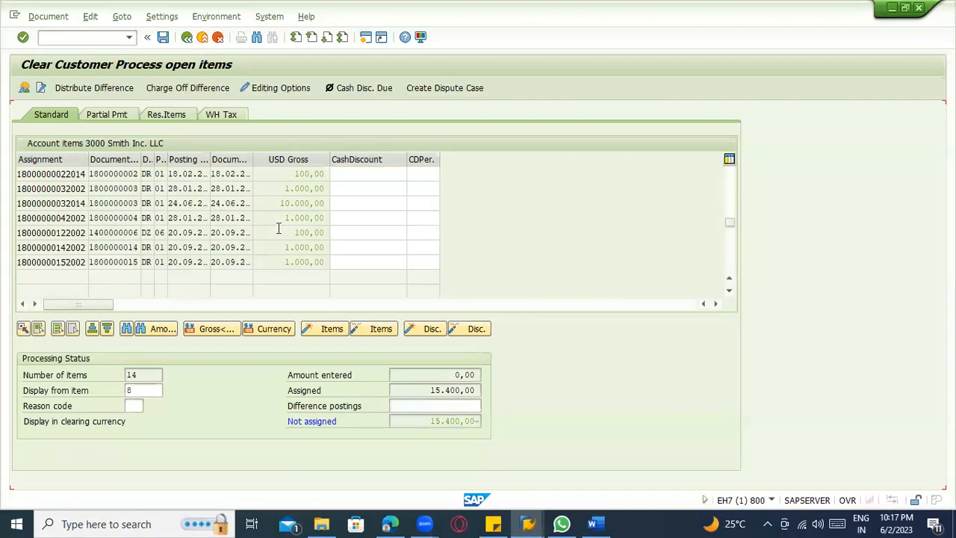
click(284, 208)
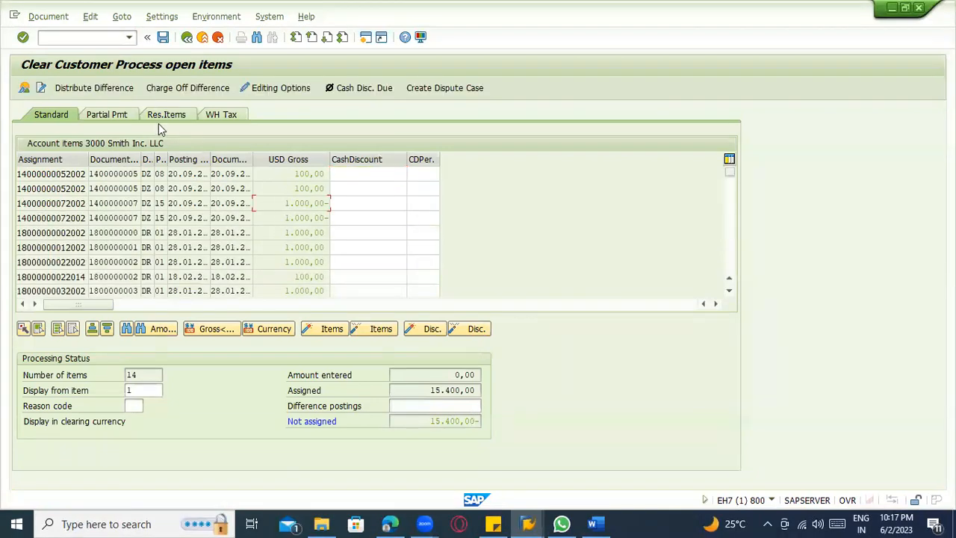
click(284, 187)
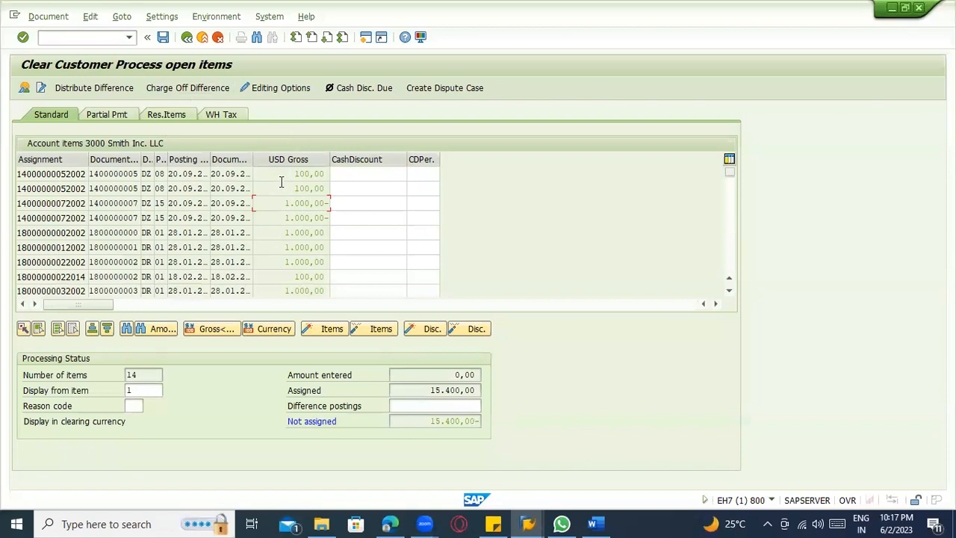
click(329, 88)
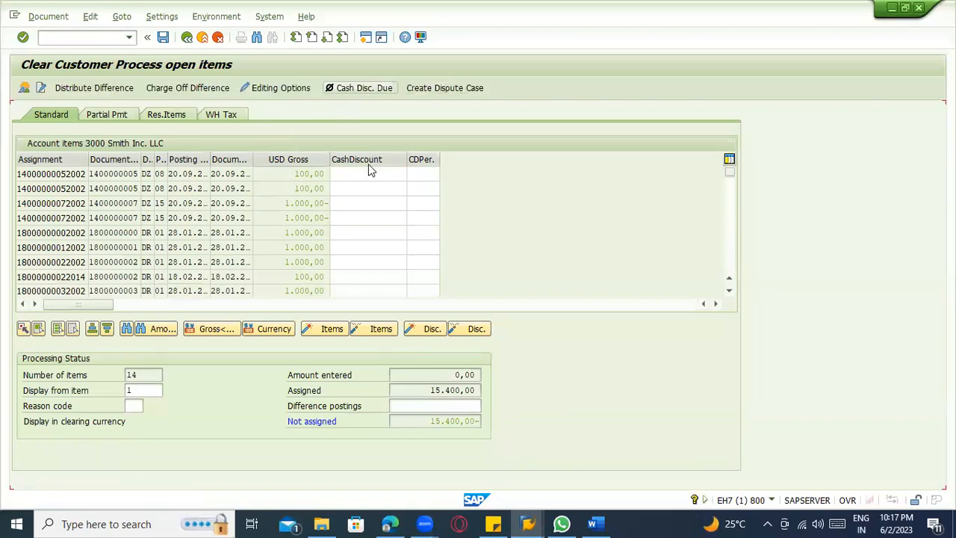
Deactivate the third open item, the first incoming payment of 1.000,00- USD, for clearing.
click(298, 175)
click(306, 203)
double_click(306, 203)
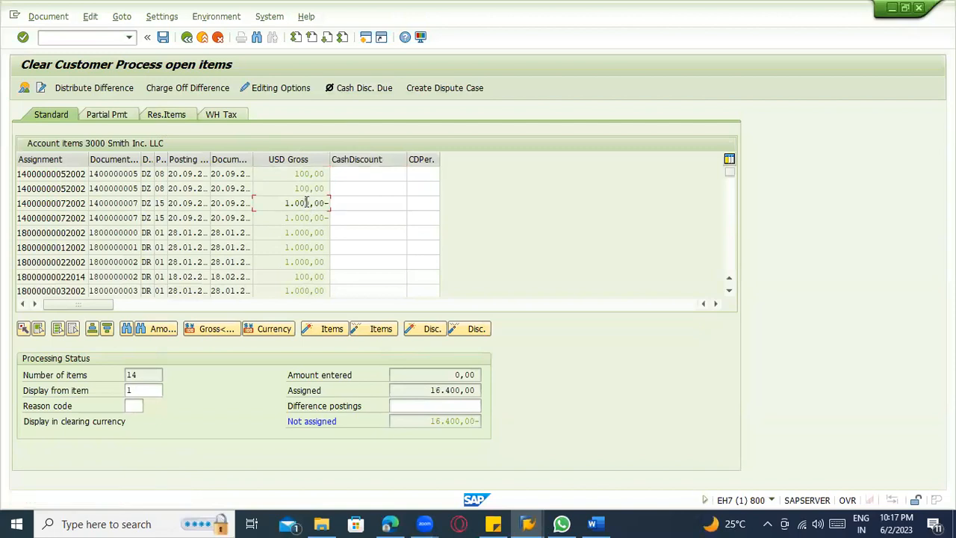
Try to create a dispute case from the open items and display the document line item of a 1.000,00- USD incoming payment.
click(442, 88)
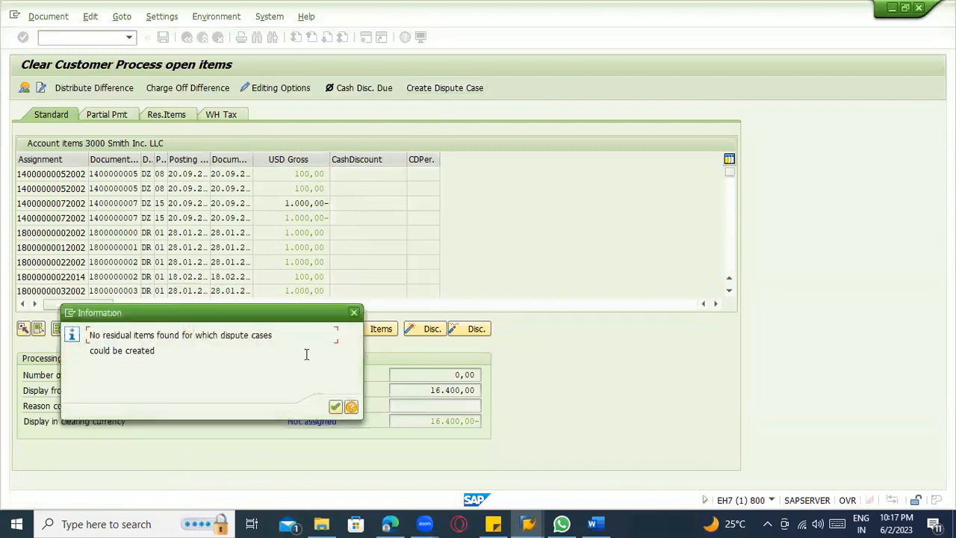
click(333, 405)
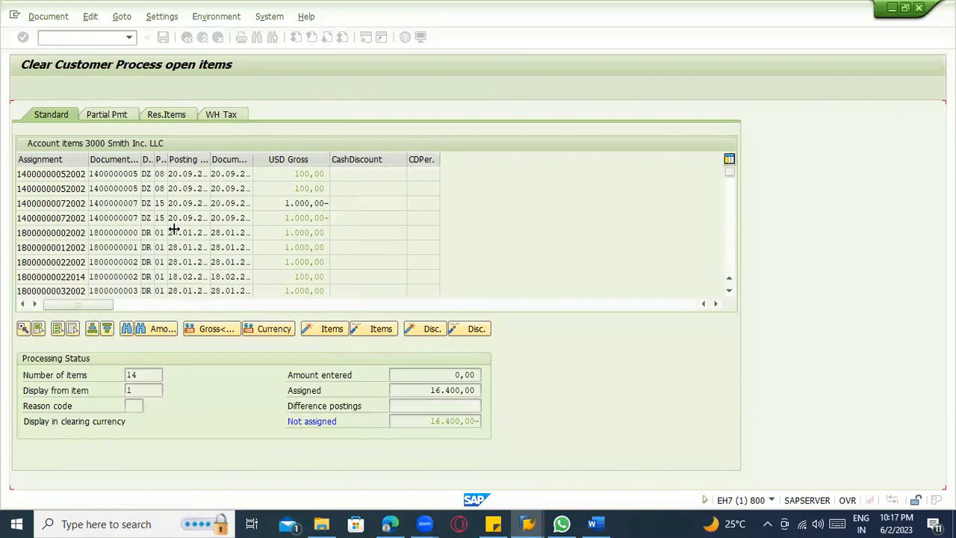
double_click(131, 211)
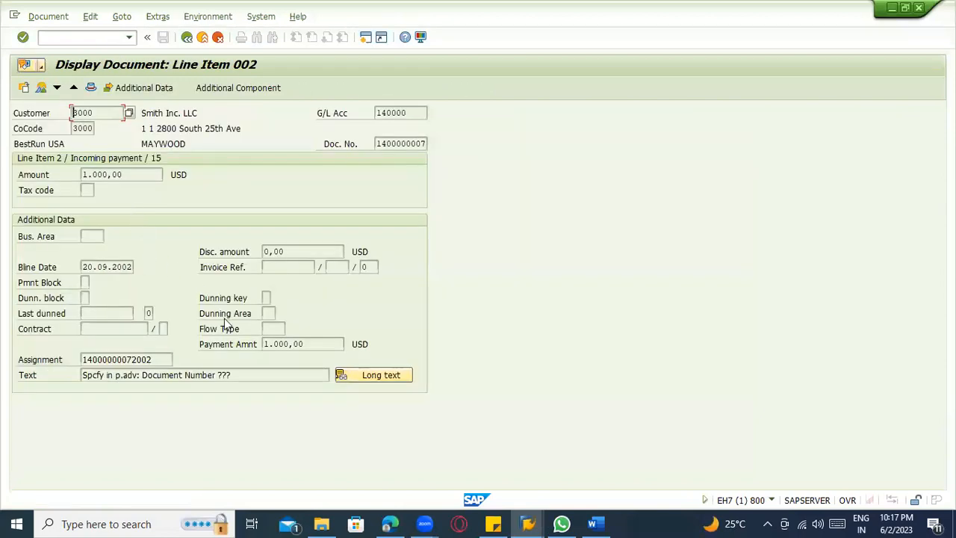
Look at the additional components offered for the displayed line item and return to the customer's open items.
click(251, 90)
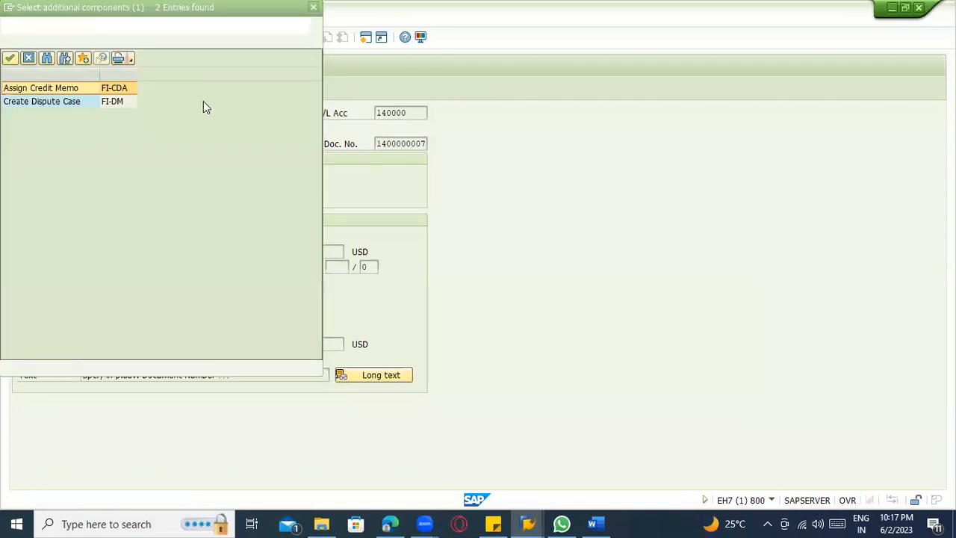
key(Escape)
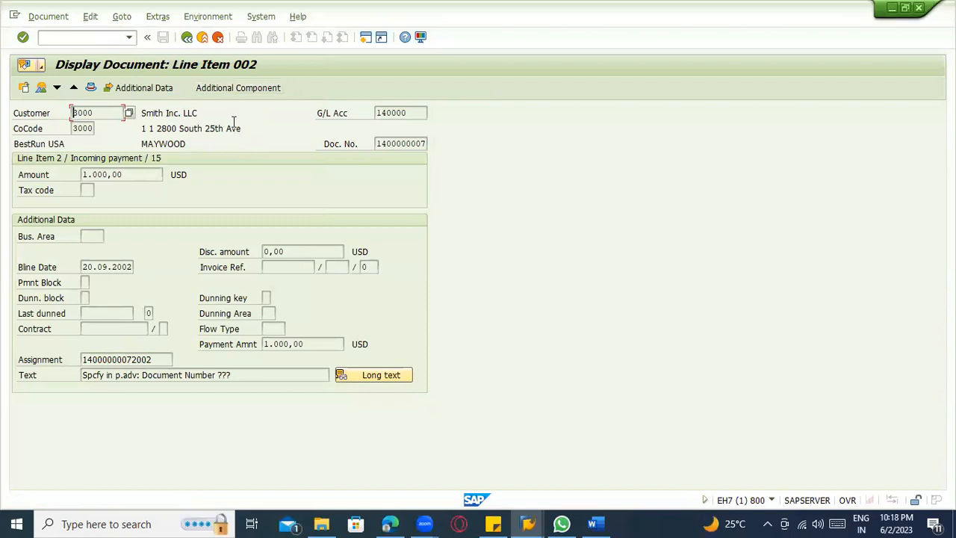
click(187, 37)
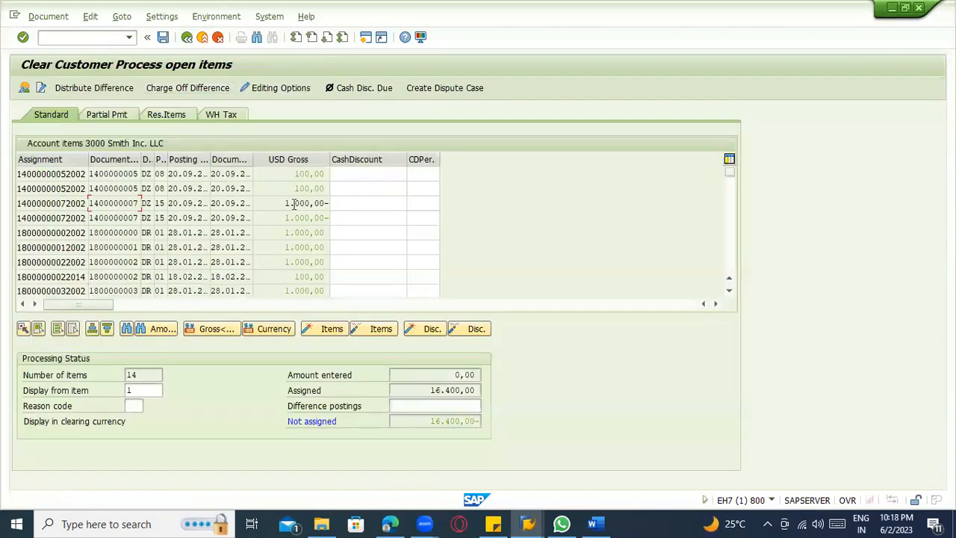
Reactivate the third open item, check its document line item, and deactivate the item again.
double_click(289, 203)
double_click(218, 203)
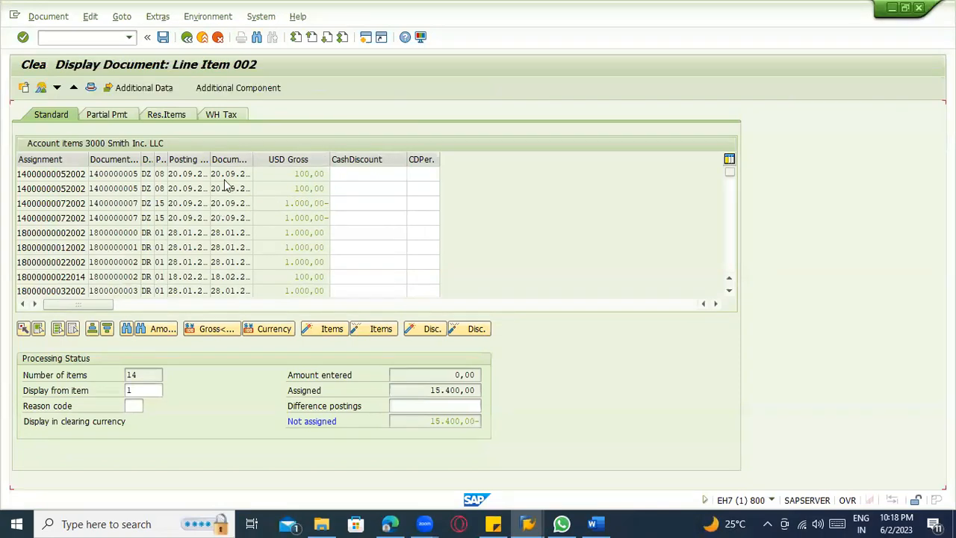
click(187, 38)
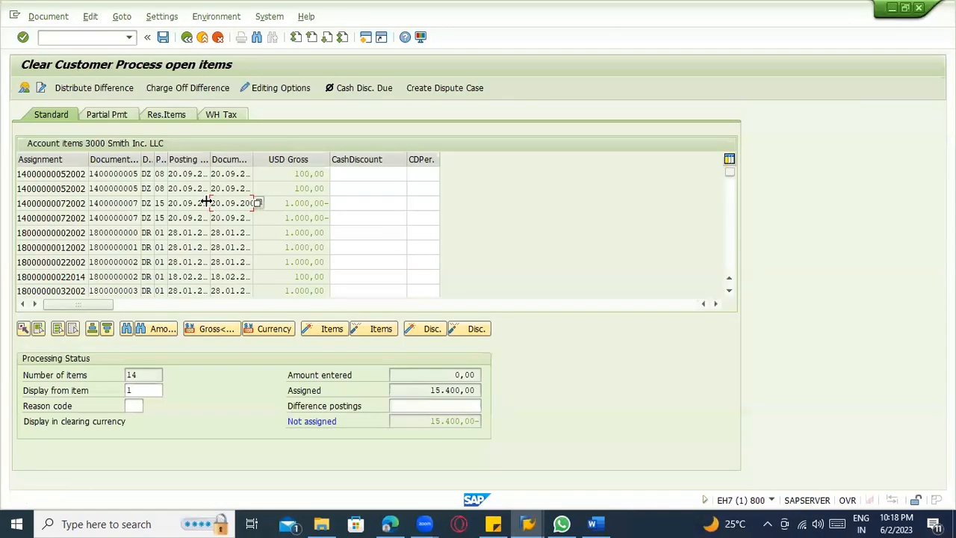
double_click(286, 203)
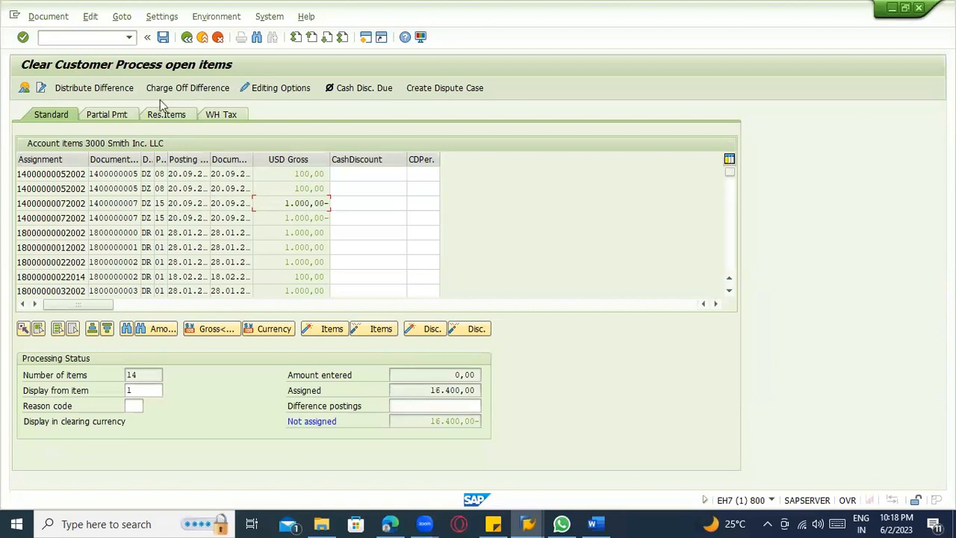
Charge off the difference to vendor C.E.B. New York with posting key 28 and amount 1.000,00 USD, copy the item and try to post.
text(28)
click(150, 428)
text(3000)
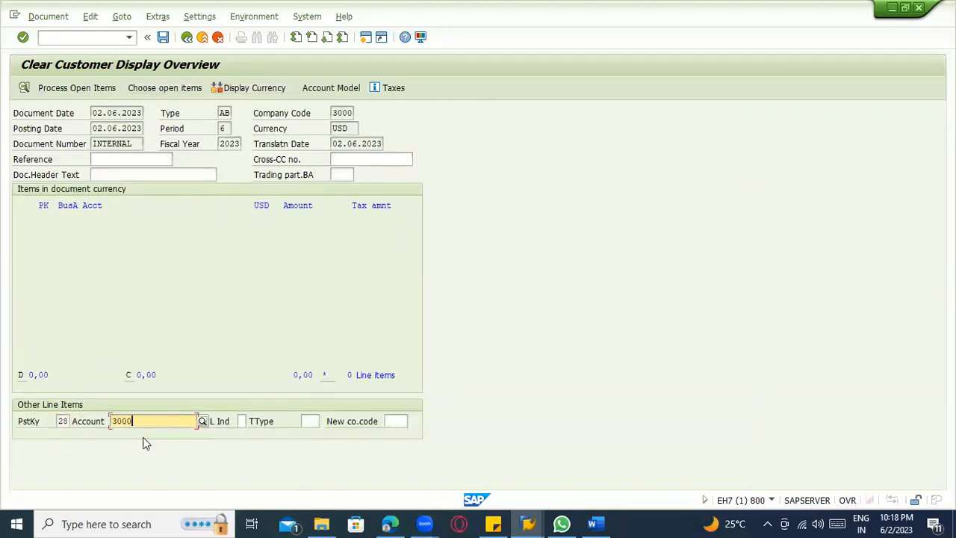
key(Return)
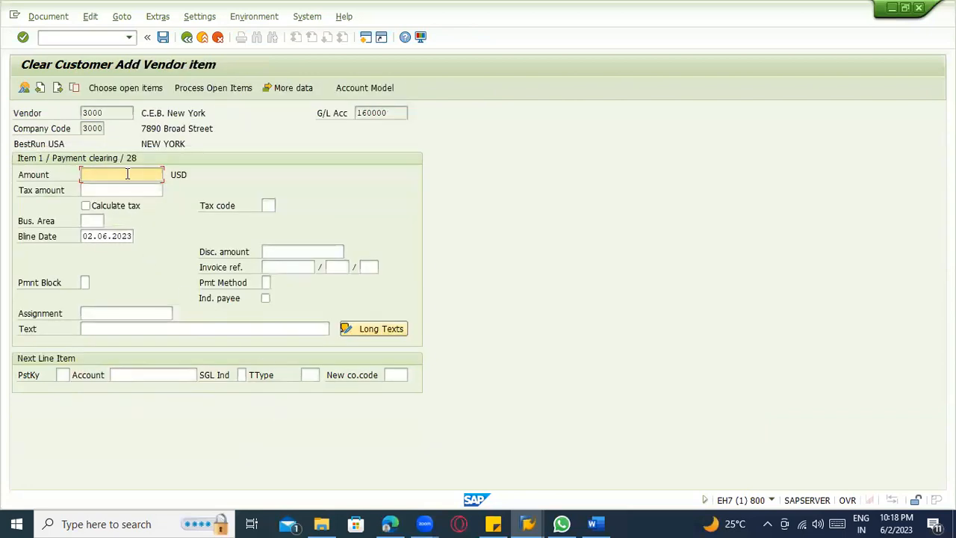
text(1000)
key(Return)
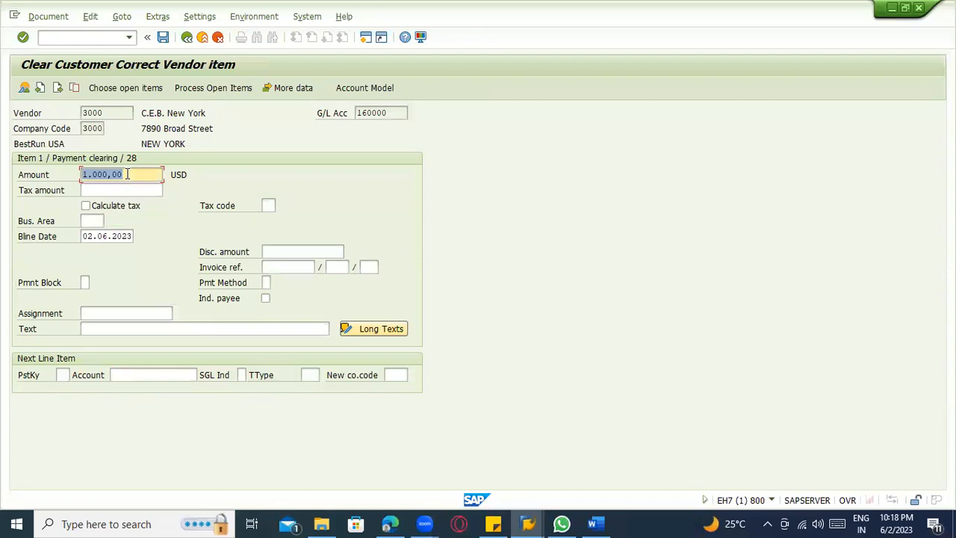
click(74, 88)
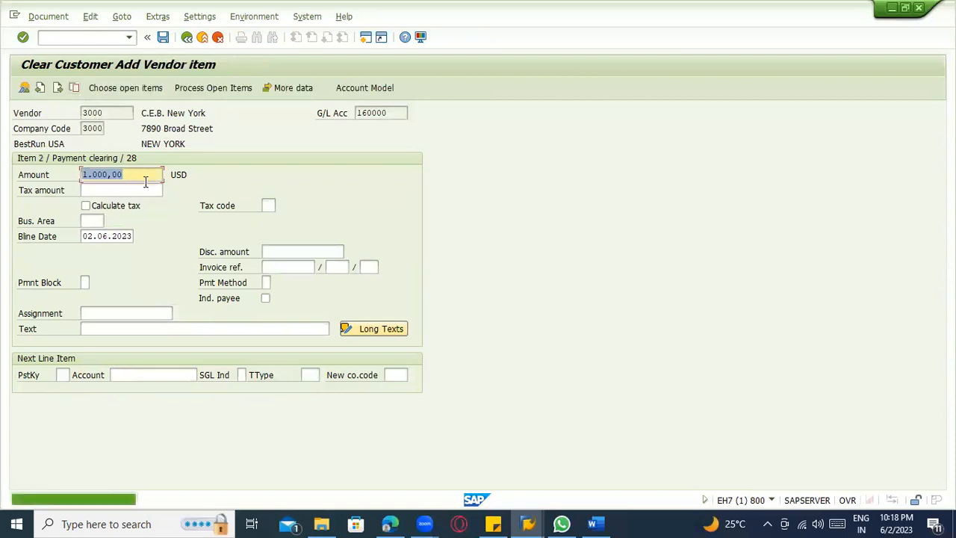
click(162, 36)
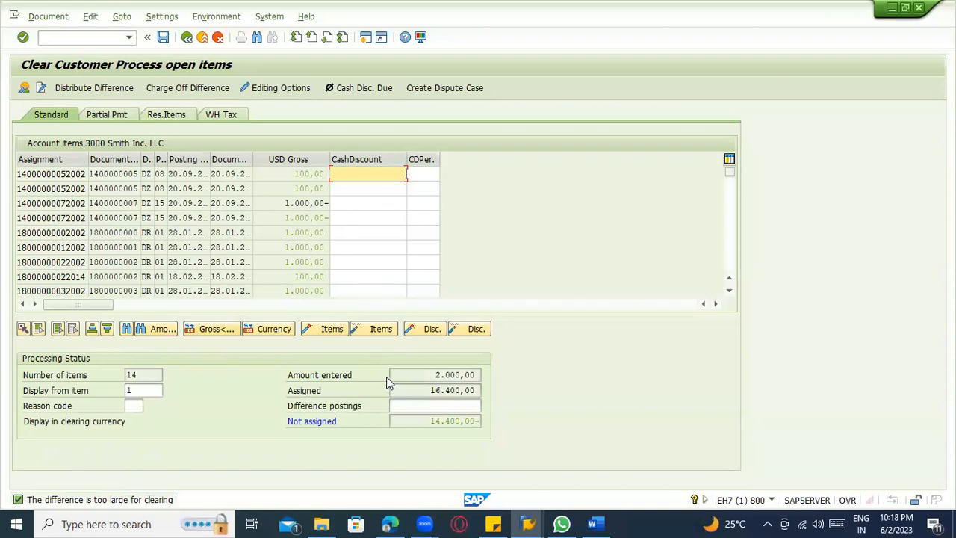
click(424, 406)
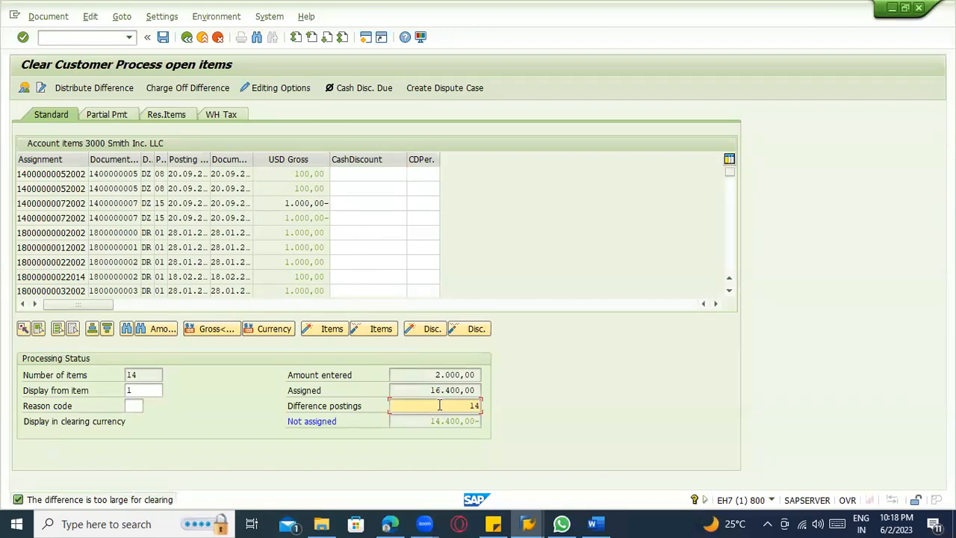
key(BackSpace)
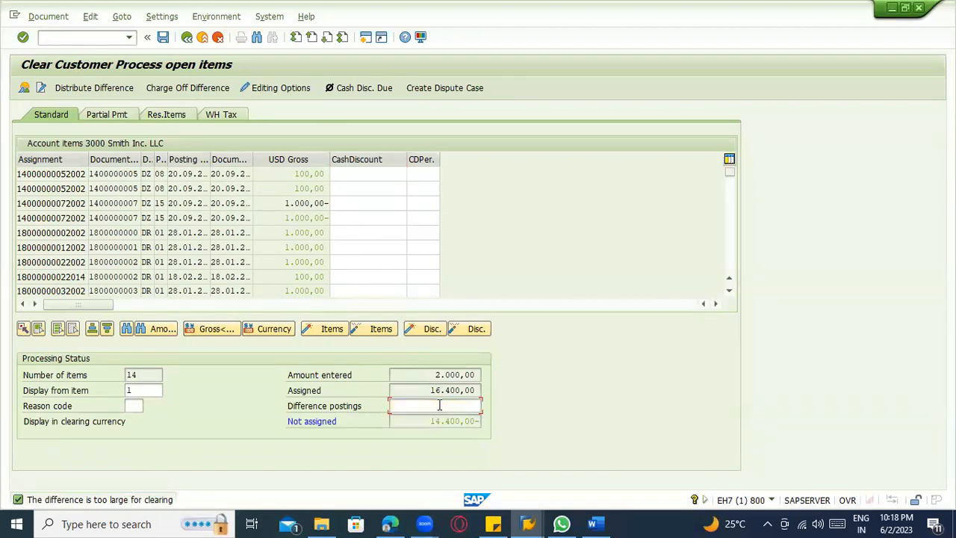
key(Return)
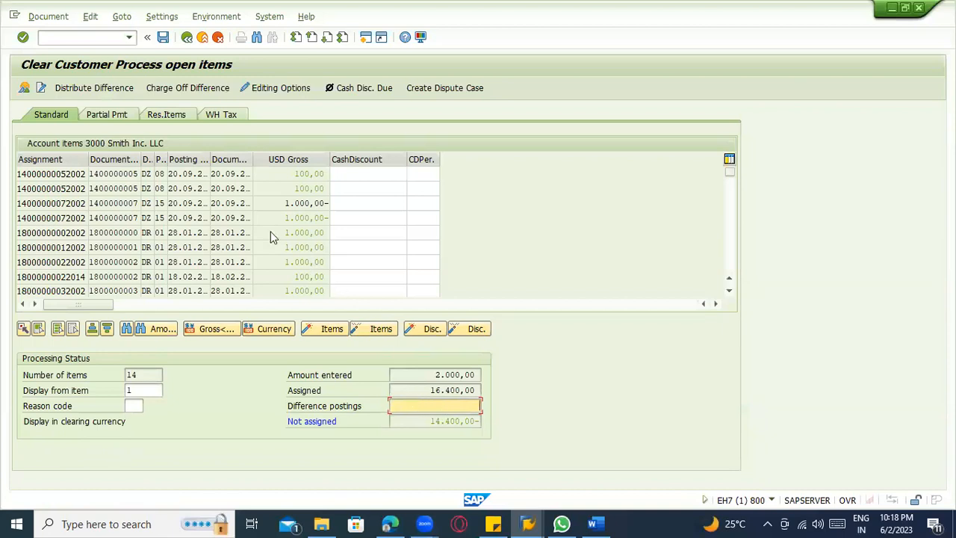
Charge off the remaining difference with another posting key 28 item for vendor C.E.B. New York, amount 14.400,00 USD.
click(192, 88)
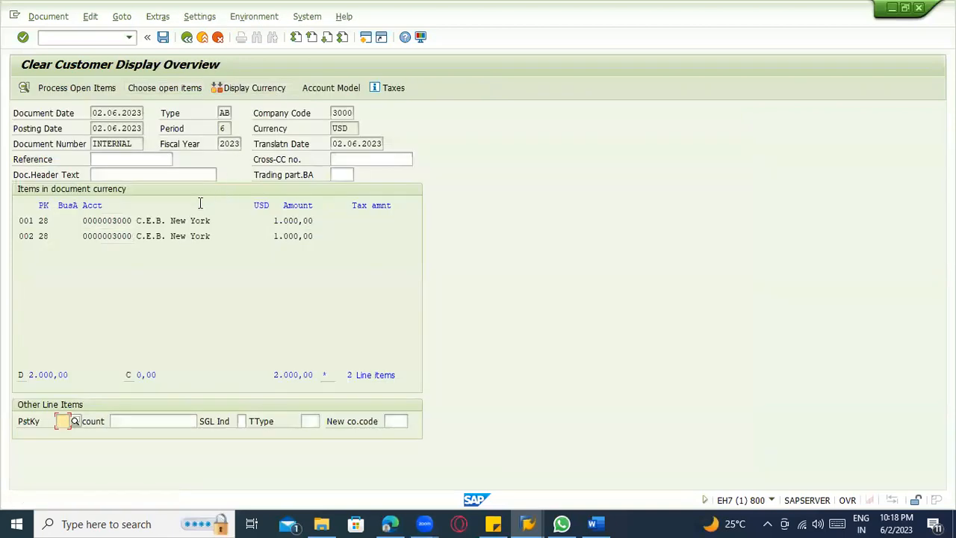
text(28)
key(Tab)
text(3000)
key(Tab)
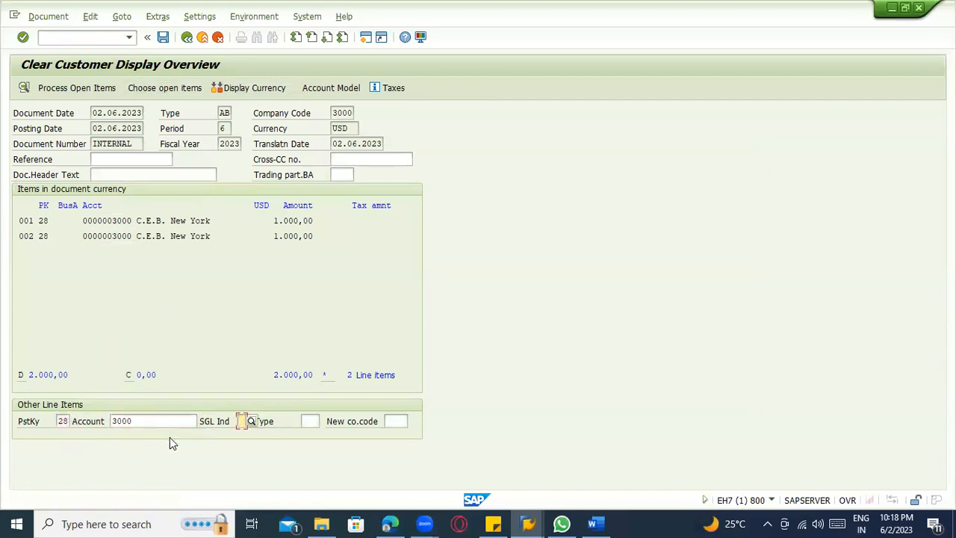
key(Return)
text(14400)
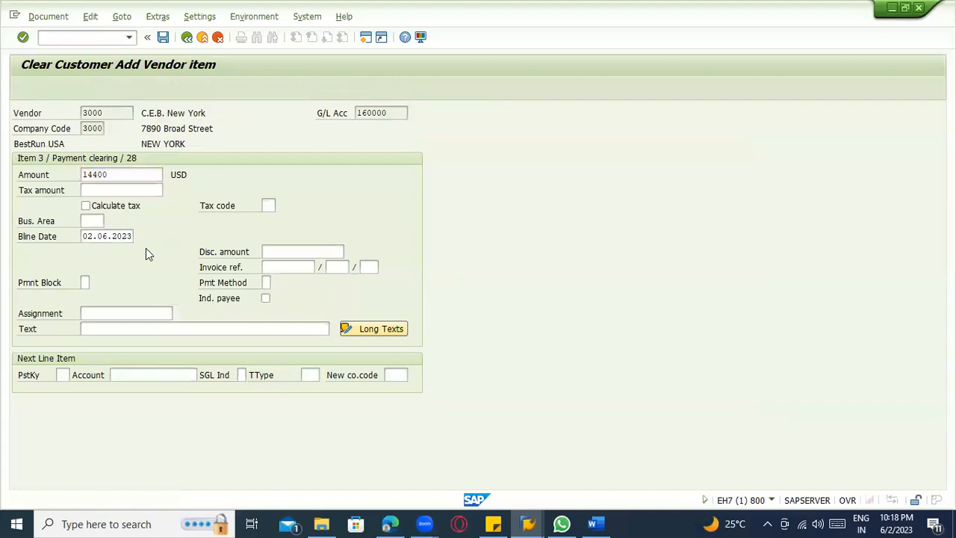
key(Return)
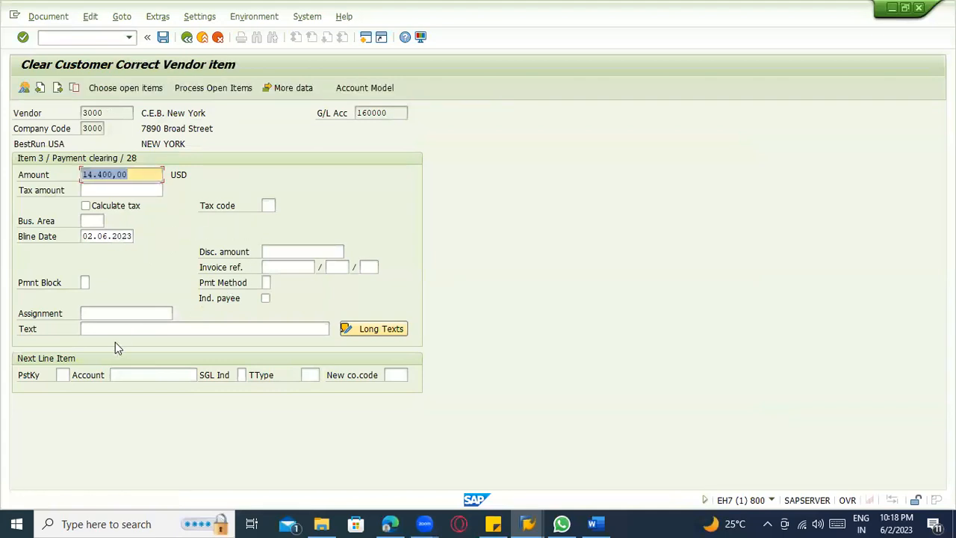
Choose and process the customer's open items again with the standard selection, and post the clearing document.
click(64, 372)
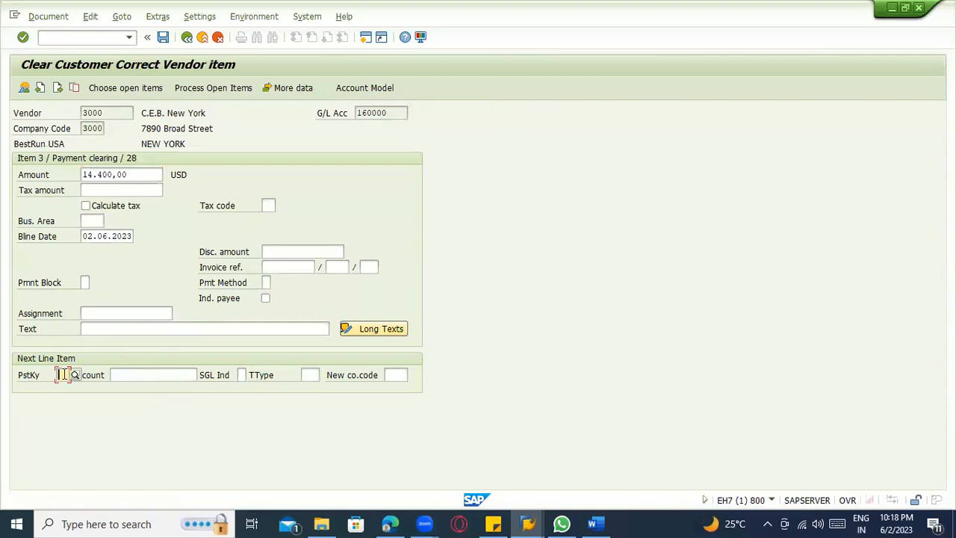
click(121, 89)
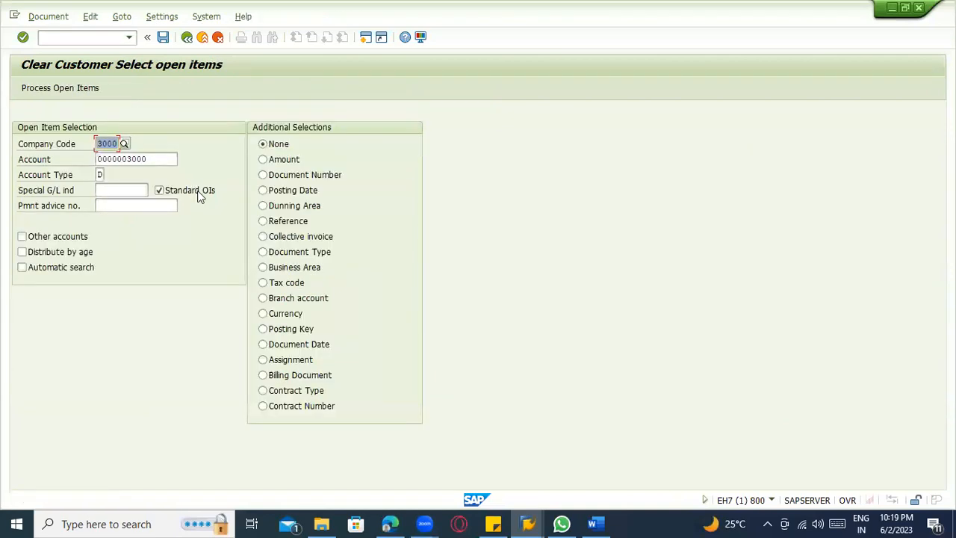
click(82, 87)
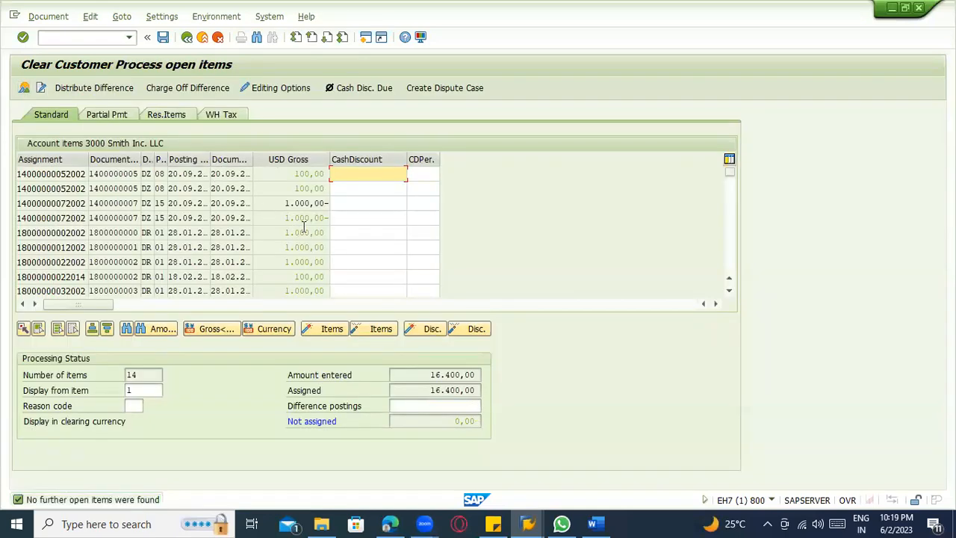
click(164, 38)
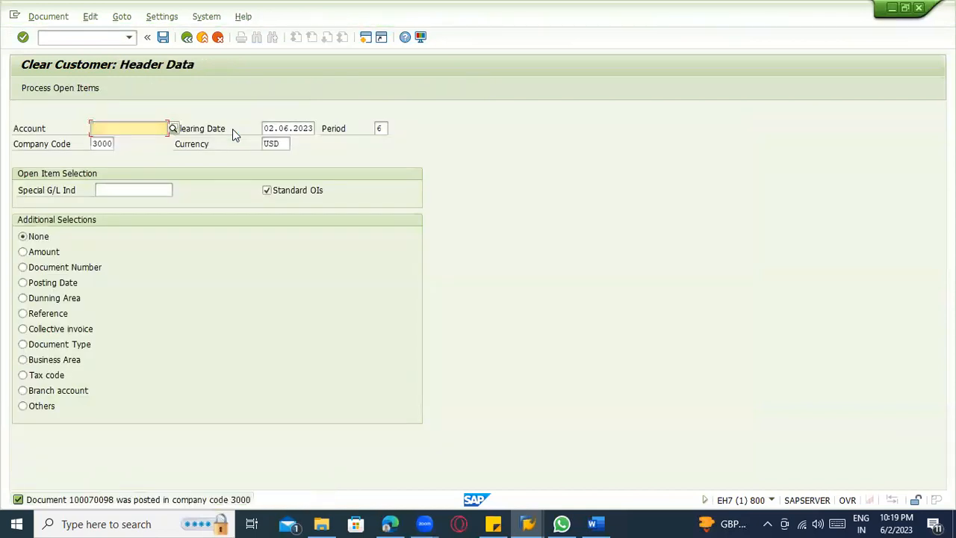
Start transaction VA01 for creating a sales order and close the express information dialog.
click(88, 39)
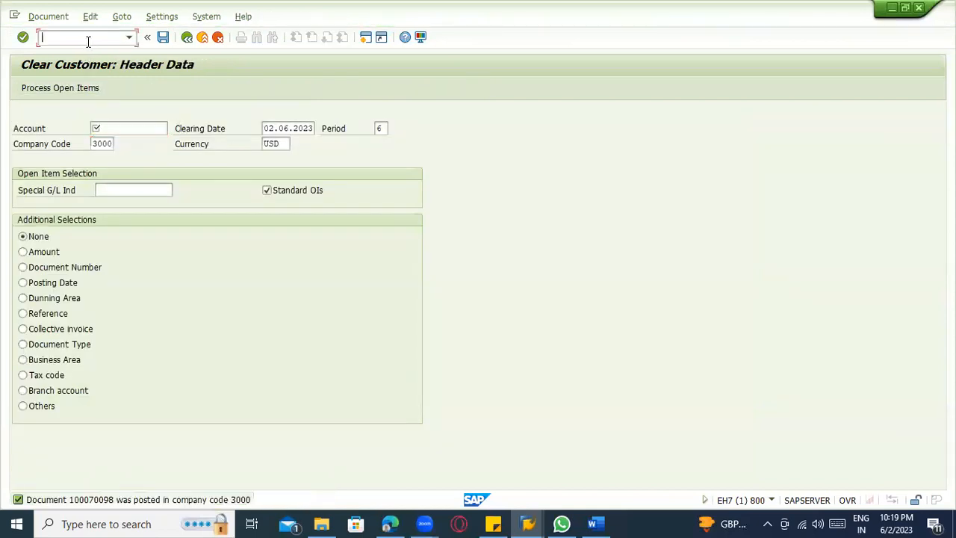
text(/nfb03)
key(Return)
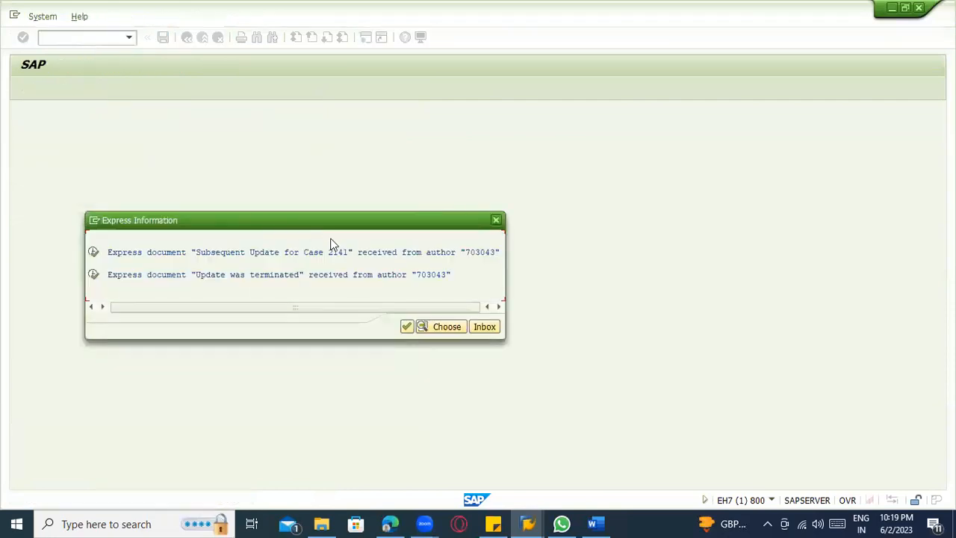
key(Return)
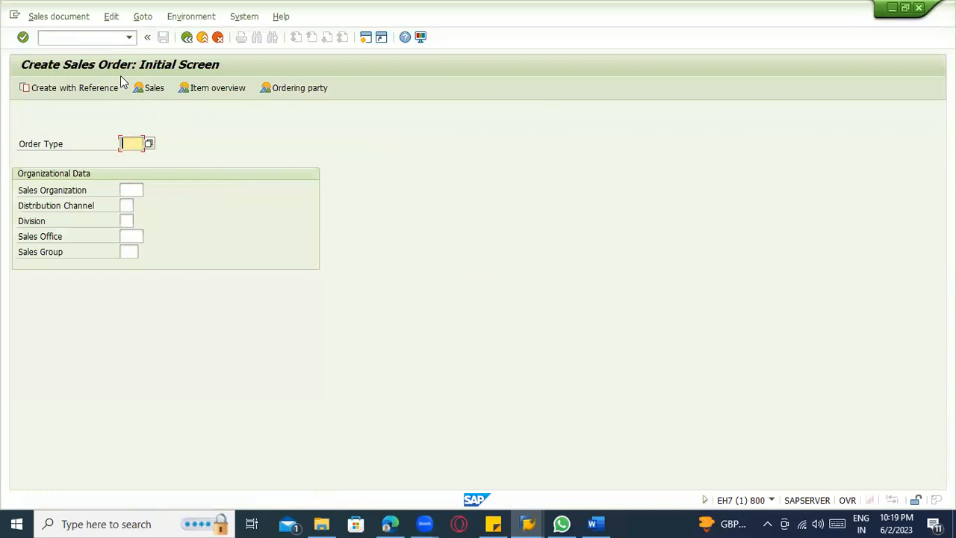
click(89, 41)
text(/nva01)
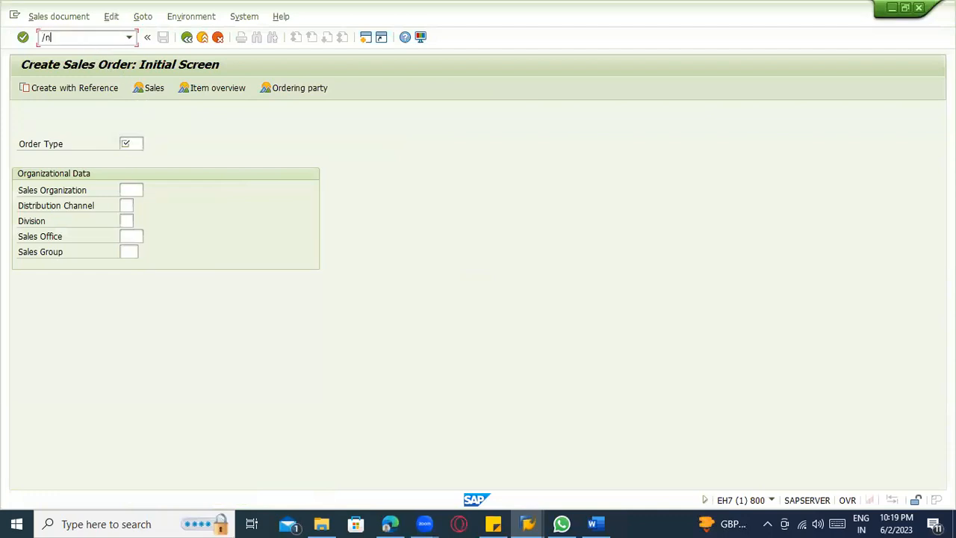
key(Return)
Enter order type OR, sales organization 3000 and distribution channel 10 for the new sales order.
click(137, 142)
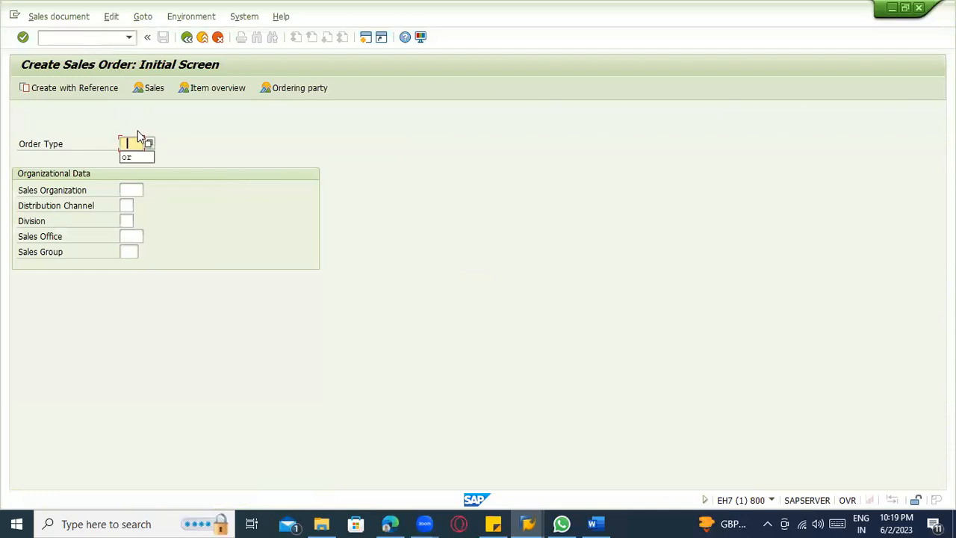
click(136, 160)
click(130, 191)
click(131, 206)
click(128, 217)
click(132, 187)
key(BackSpace)
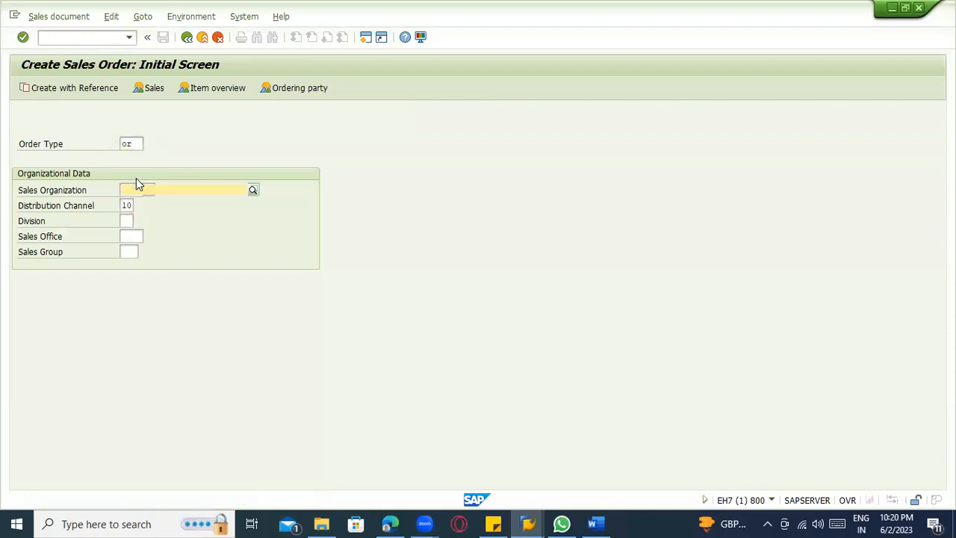
text(3000)
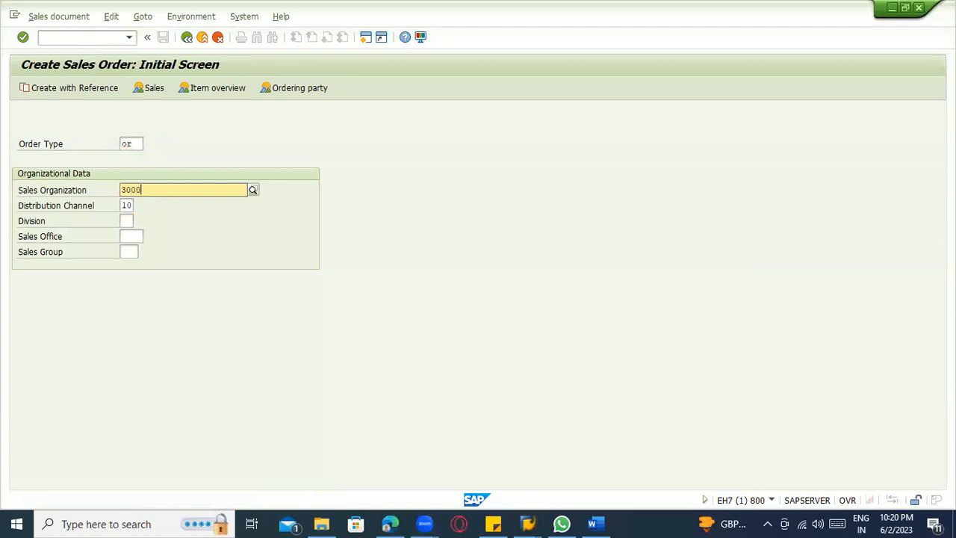
key(Return)
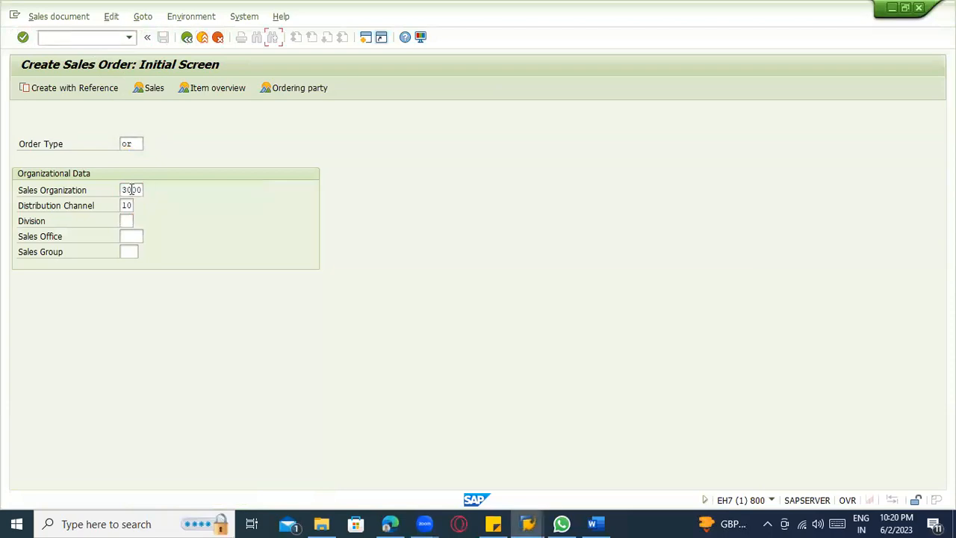
key(Tab)
key(Tab)
Display an existing standard order for material 100-100 in a second session, check its header details, and return to the sales order creation.
click(62, 36)
text(/nva01)
key(Return)
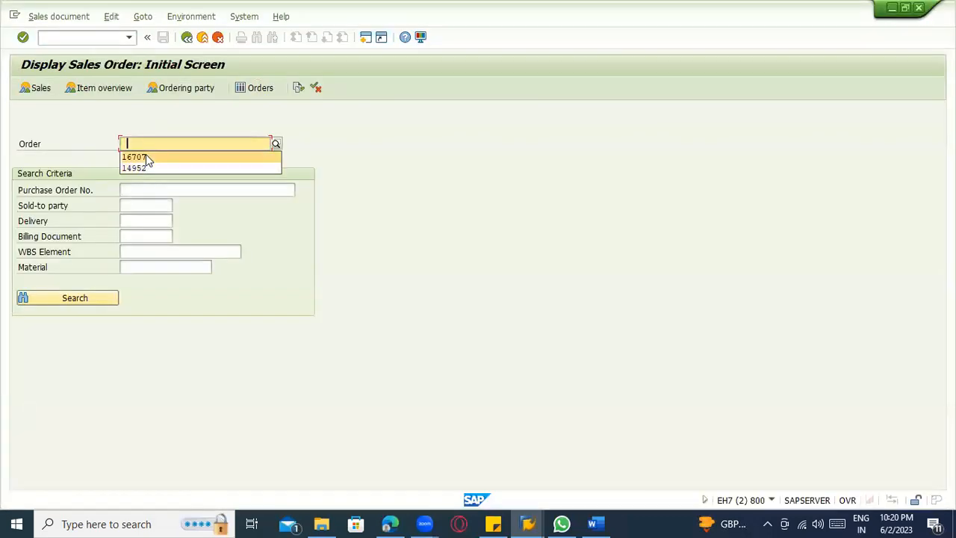
click(146, 157)
key(Return)
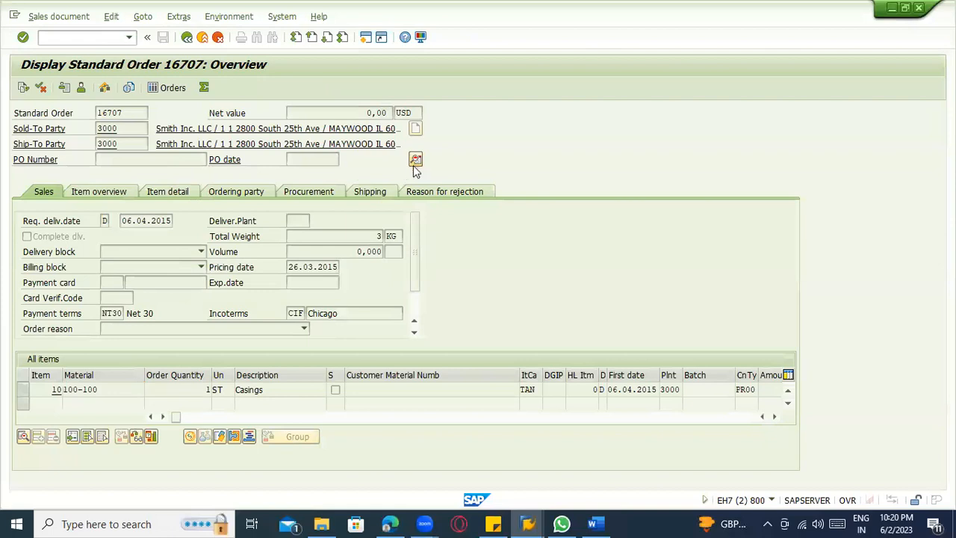
click(415, 159)
key(alt+Tab)
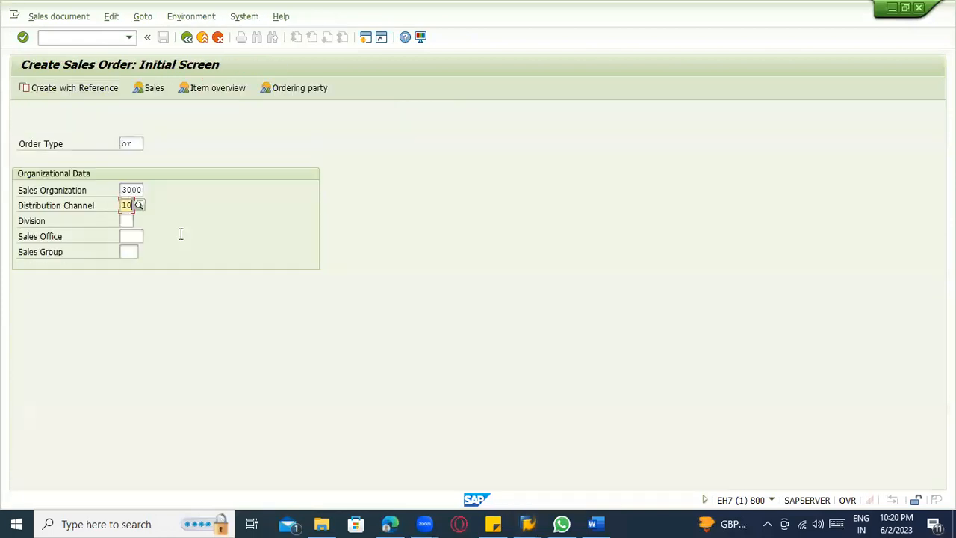
Complete the organizational data with division 00, sales office 3010 and sales group 311, and start creating the order with reference.
click(124, 221)
text(00)
key(Tab)
key(space)
click(136, 250)
key(Tab)
key(space)
click(133, 265)
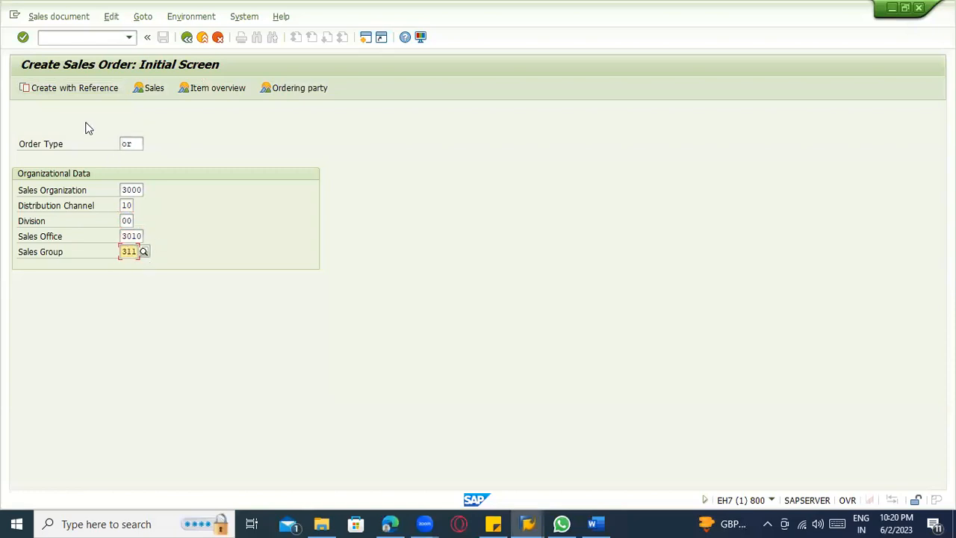
click(103, 91)
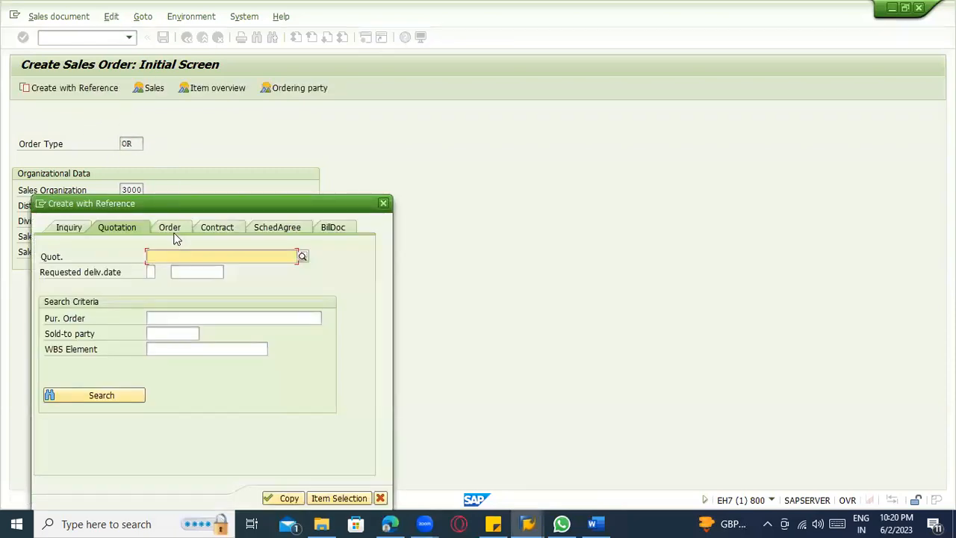
Create the sales order with reference to the standard order displayed in the other session and acknowledge the credit limit message.
click(175, 229)
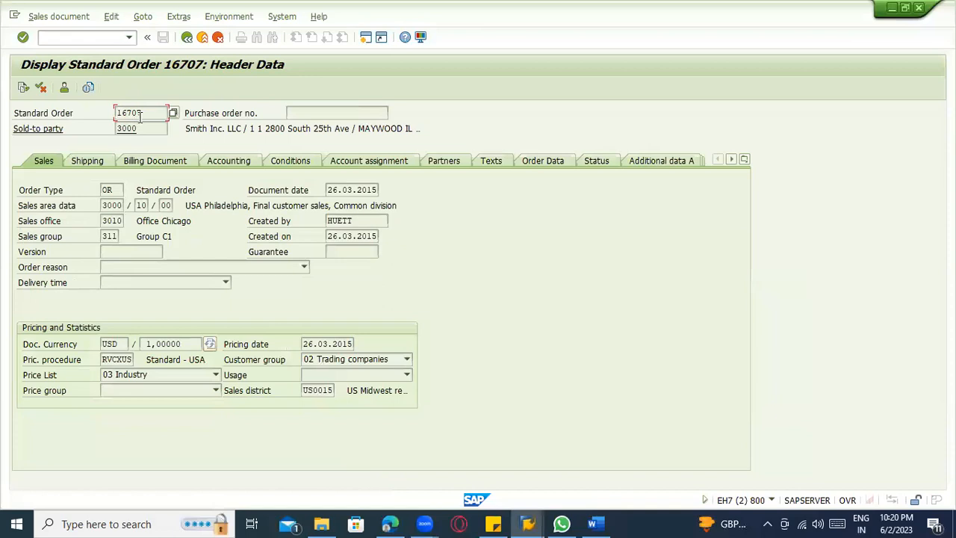
drag(142, 115, 101, 115)
key(ctrl+c)
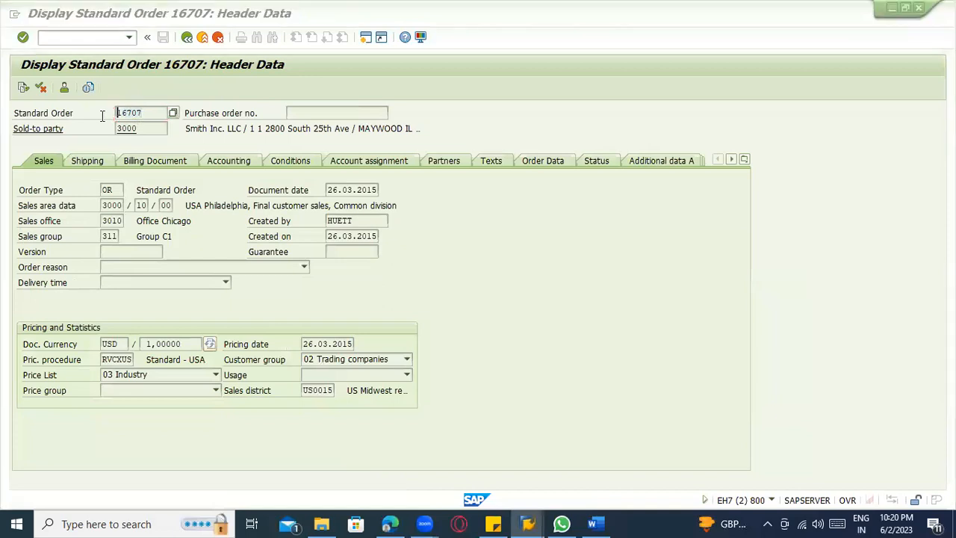
key(alt+Tab)
click(168, 255)
key(ctrl+v)
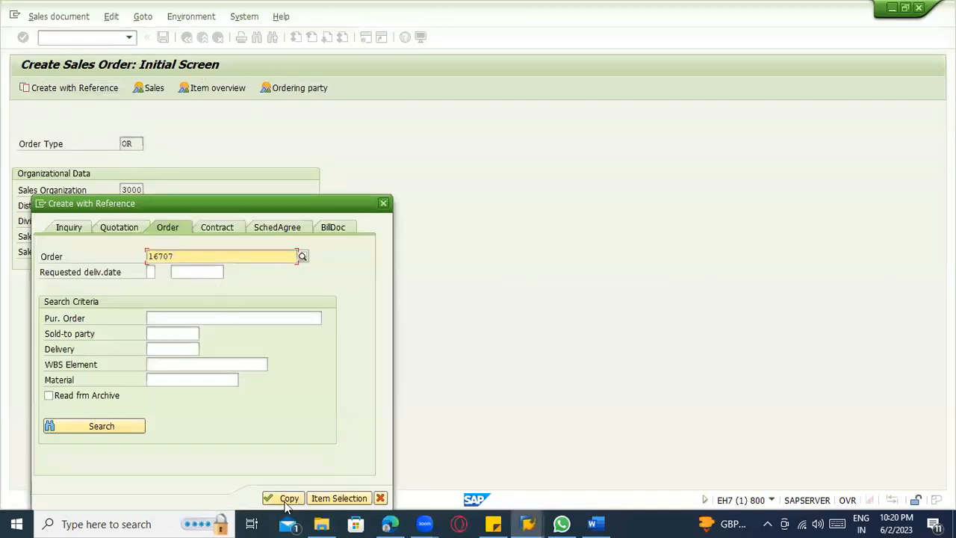
click(281, 497)
click(335, 407)
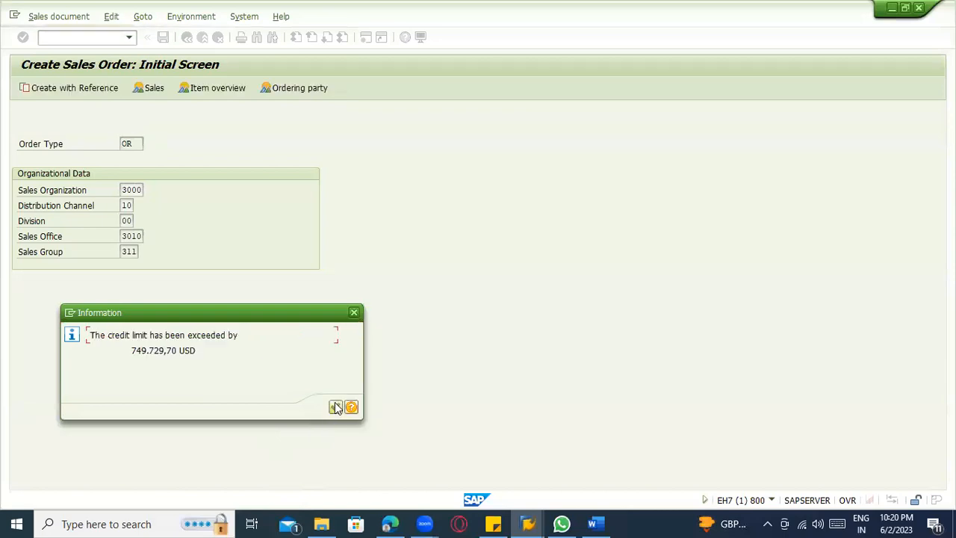
click(335, 406)
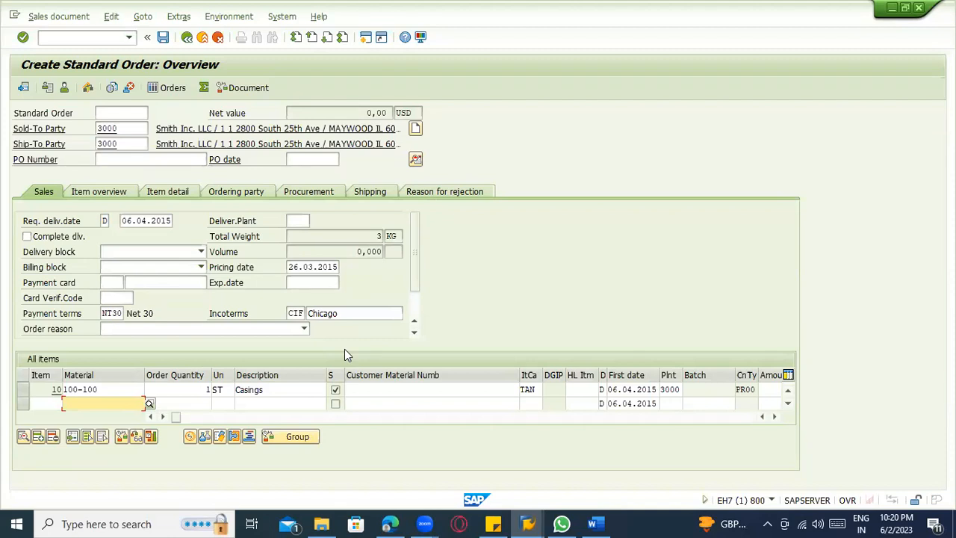
Delete item 10 from the new order and re-enter material 100-100 as an item, acknowledging the credit limit message.
click(528, 389)
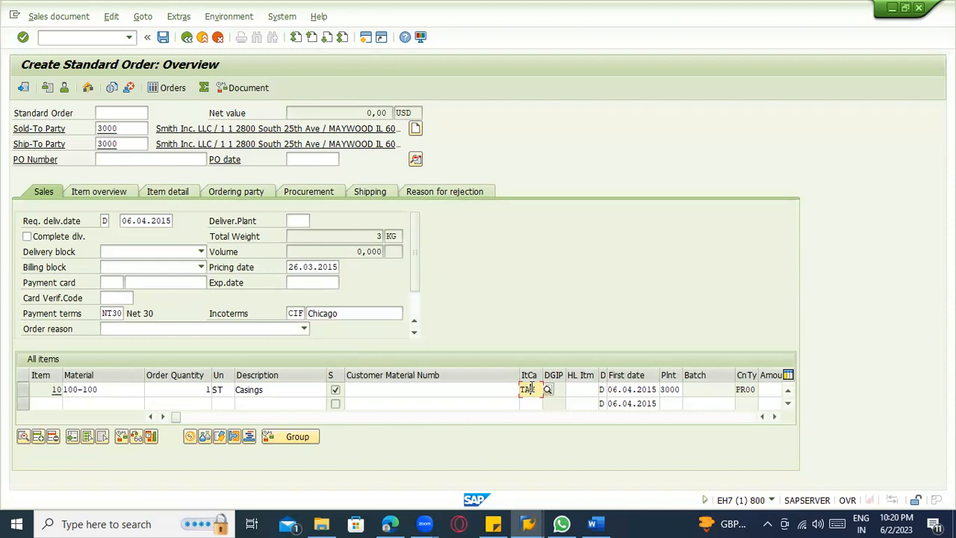
click(24, 389)
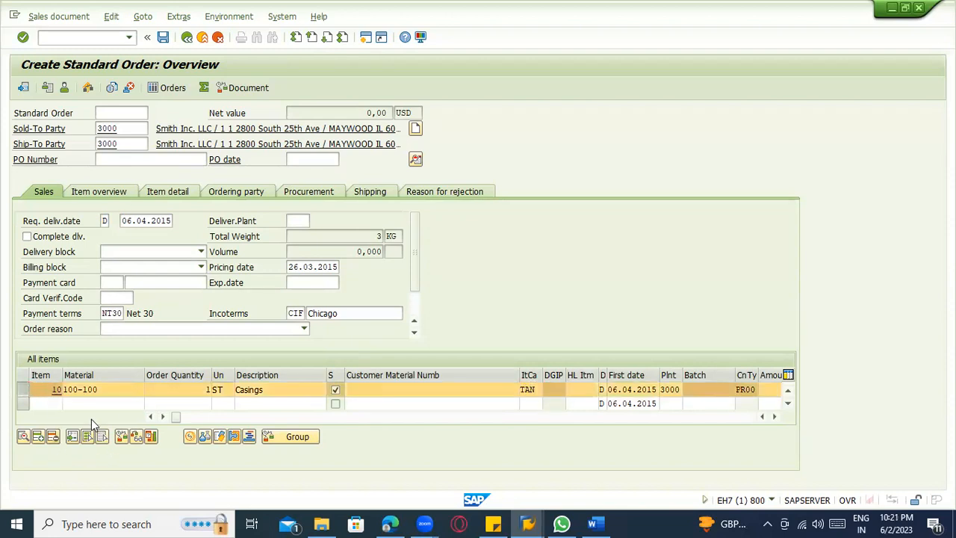
click(53, 436)
click(195, 263)
text(1)
click(105, 401)
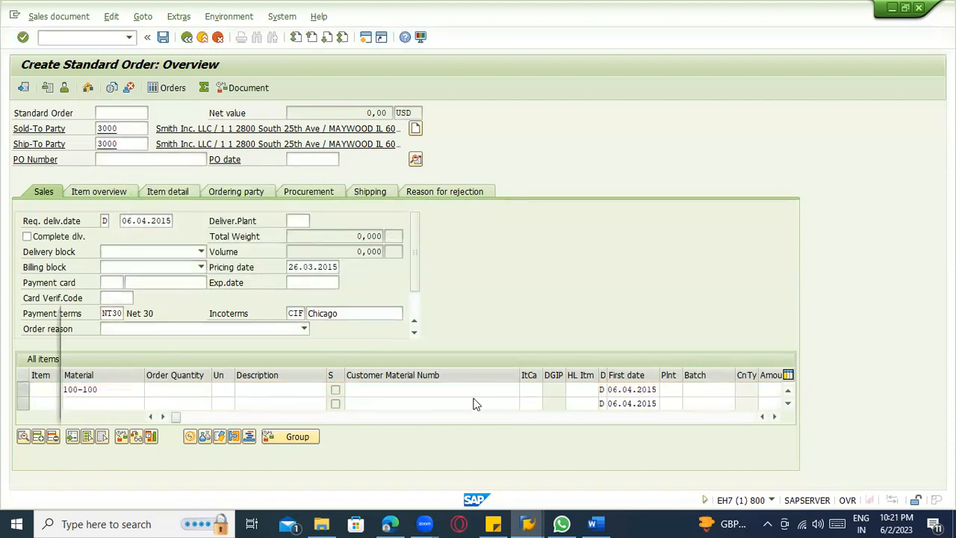
key(Return)
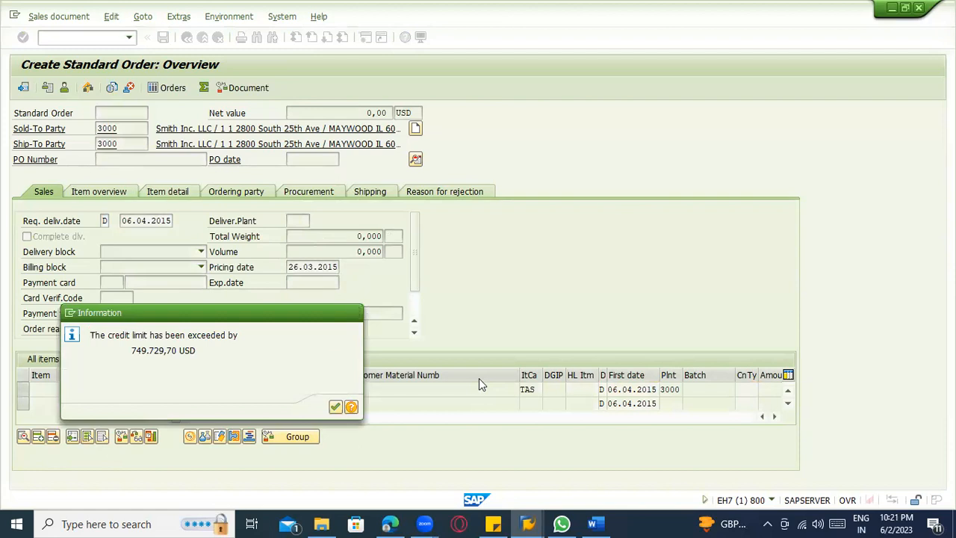
key(Return)
click(500, 390)
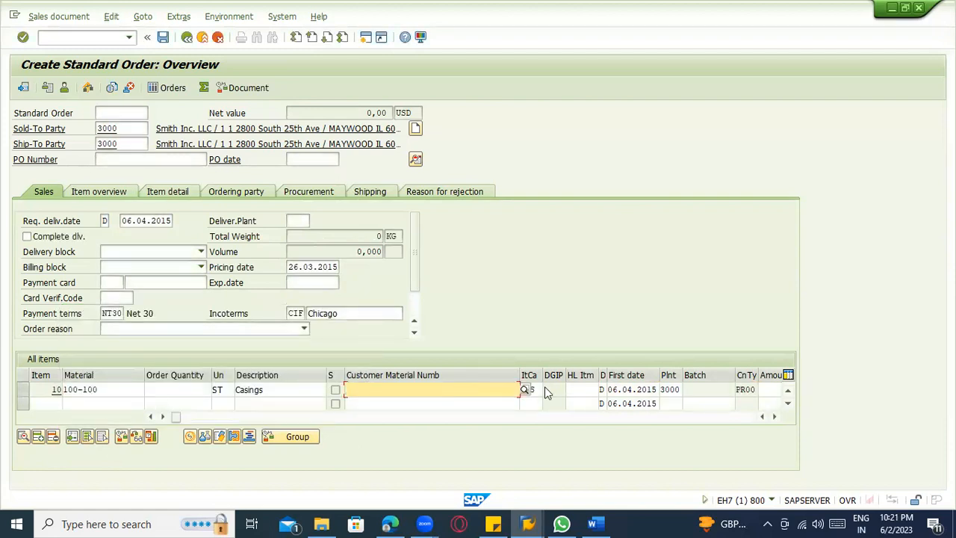
click(570, 389)
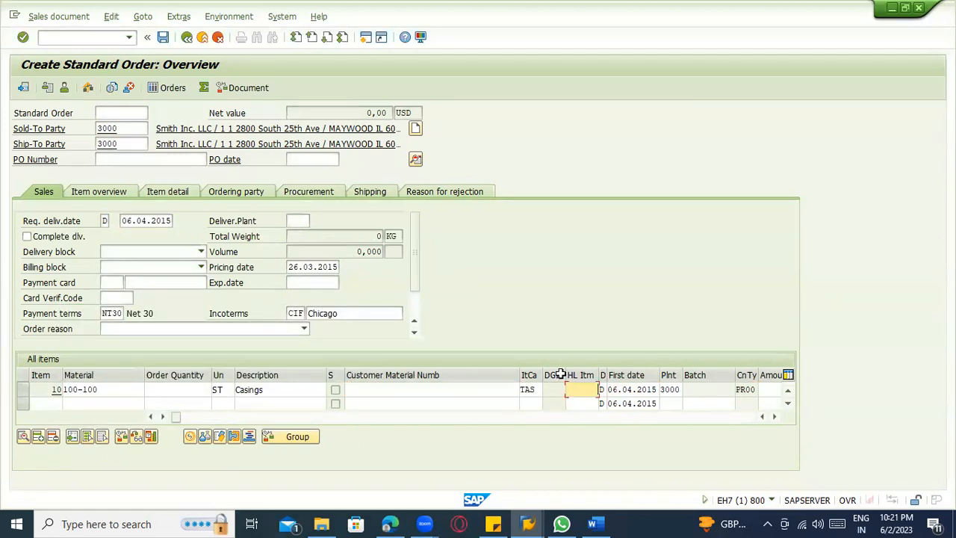
Set the order quantity of item 10 to 10 in its item data and accept the delivery proposal.
click(260, 391)
double_click(260, 395)
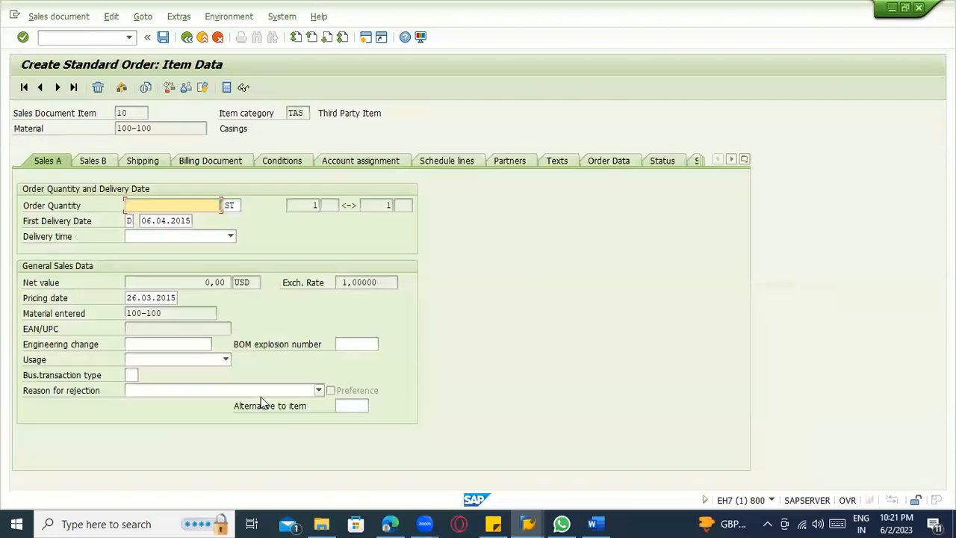
key(Return)
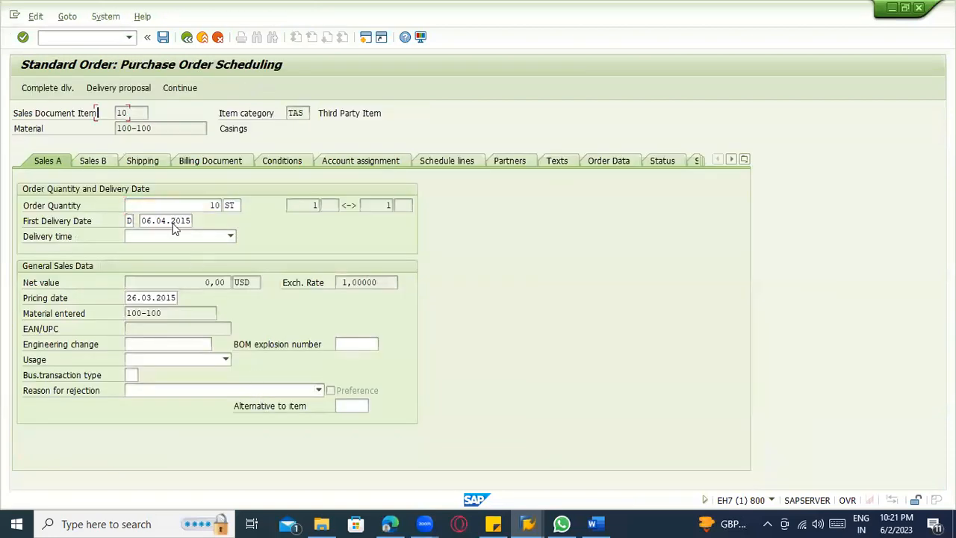
click(410, 330)
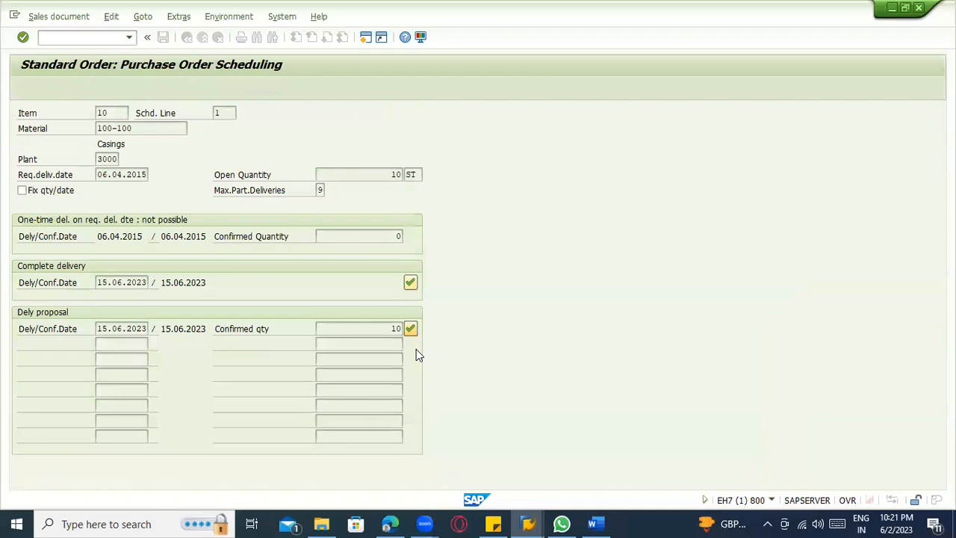
click(329, 408)
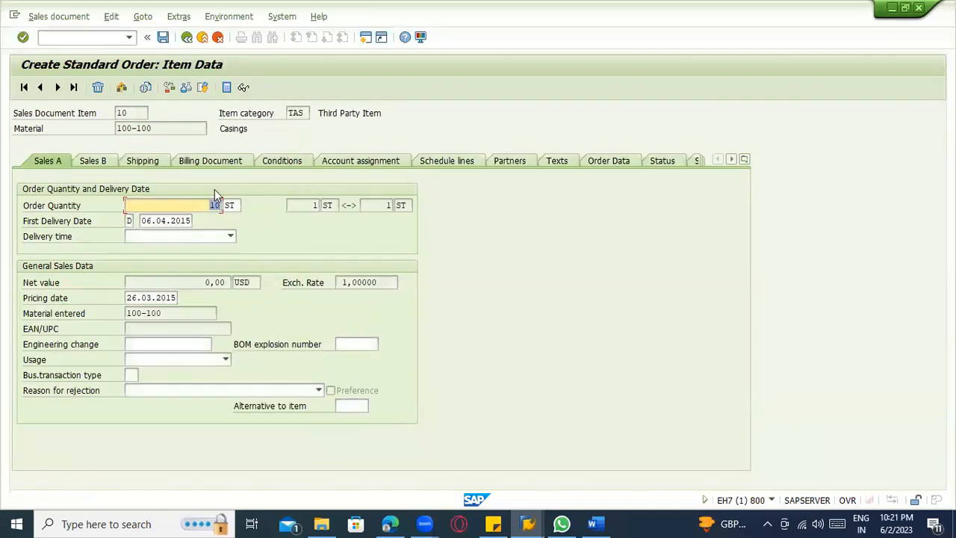
key(Return)
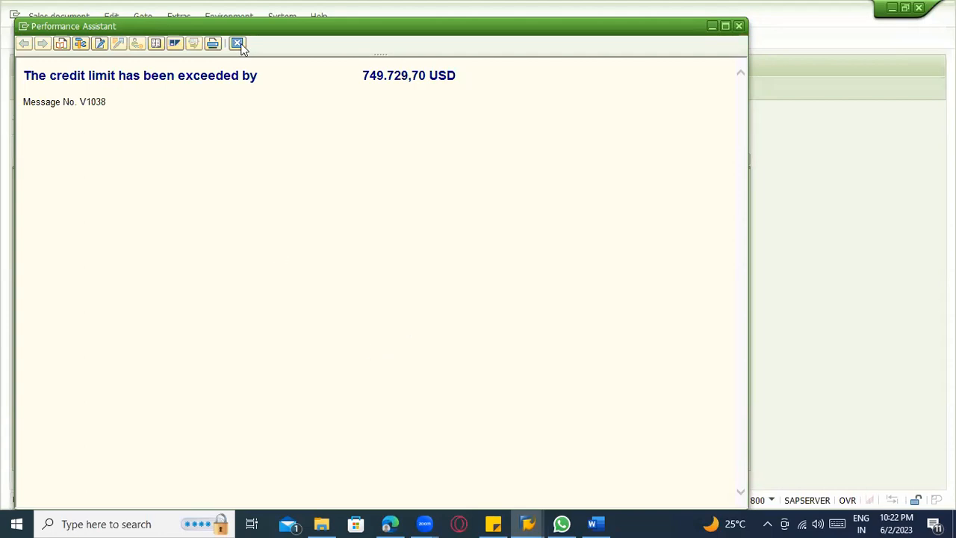
Close the credit limit help, cancel the order processing and start transaction VKM1 for blocked SD documents.
key(Escape)
key(Escape)
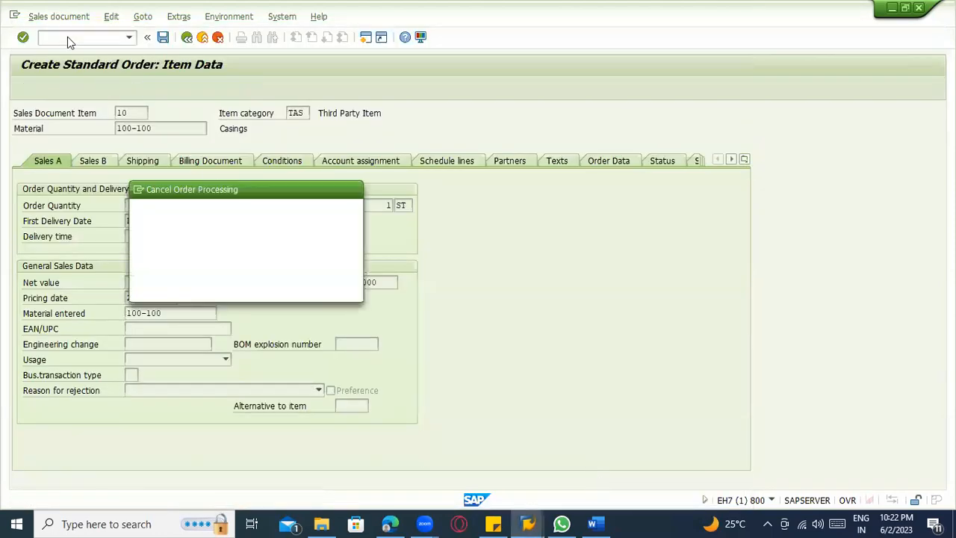
click(219, 290)
click(88, 41)
text(/nvkm1)
key(Return)
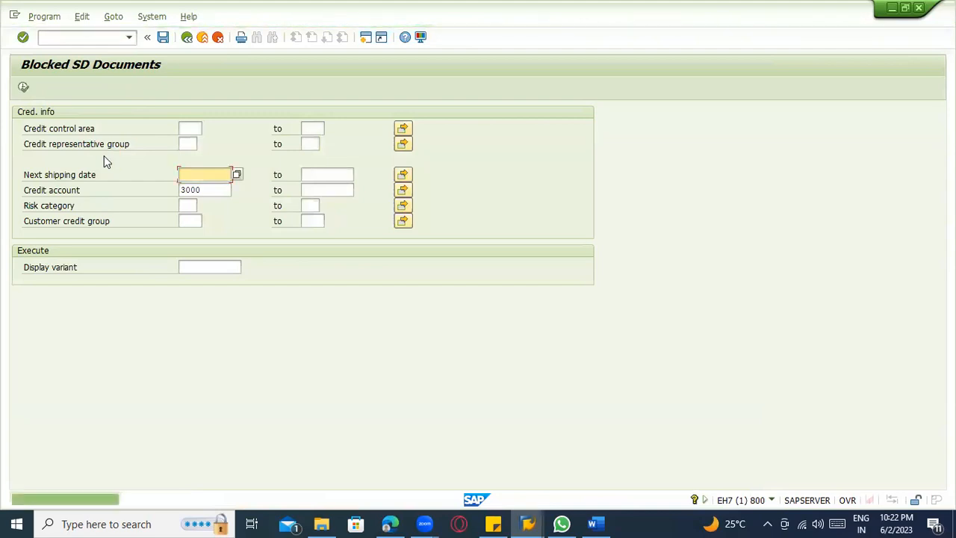
Clear the credit account from the selection criteria and run the list of blocked SD documents.
click(221, 188)
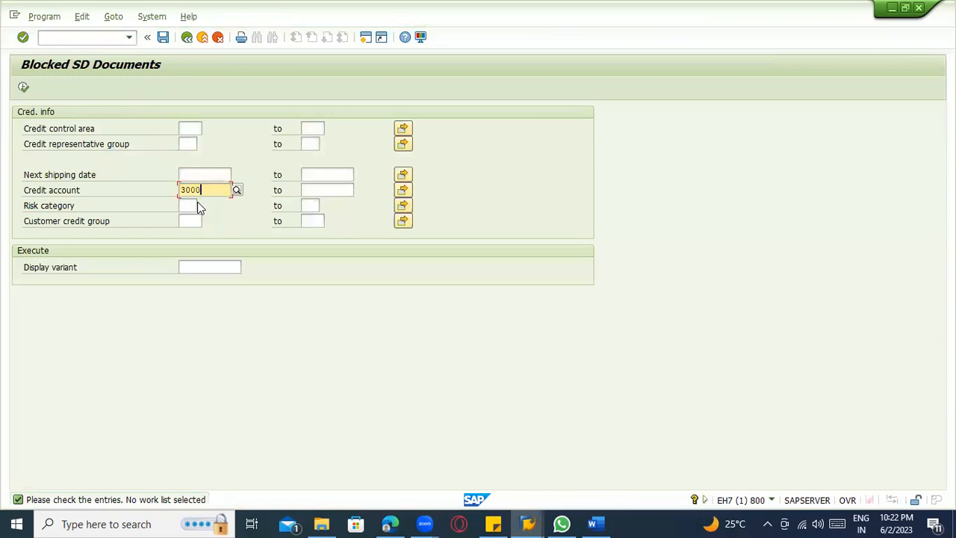
key(BackSpace)
key(BackSpace)
key(BackSpace)
key(BackSpace)
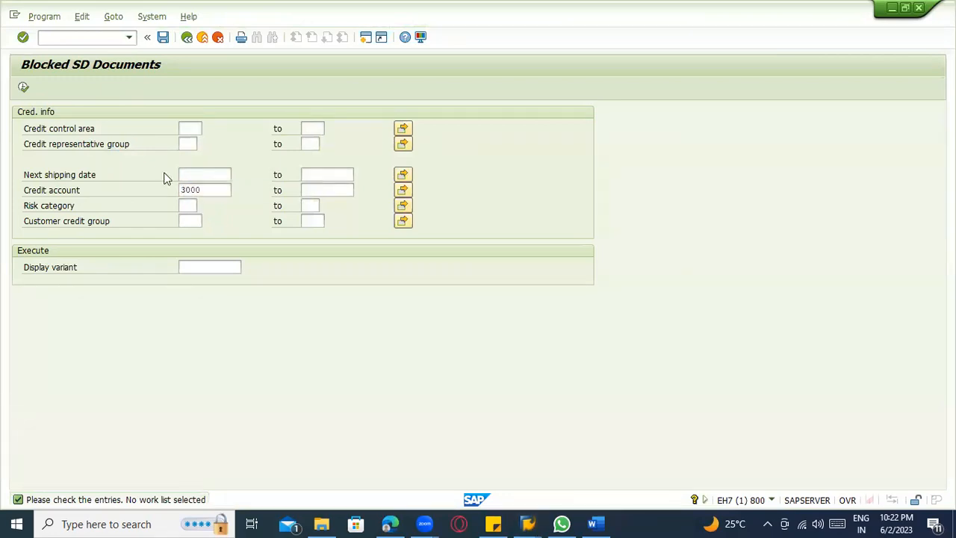
click(160, 174)
click(24, 88)
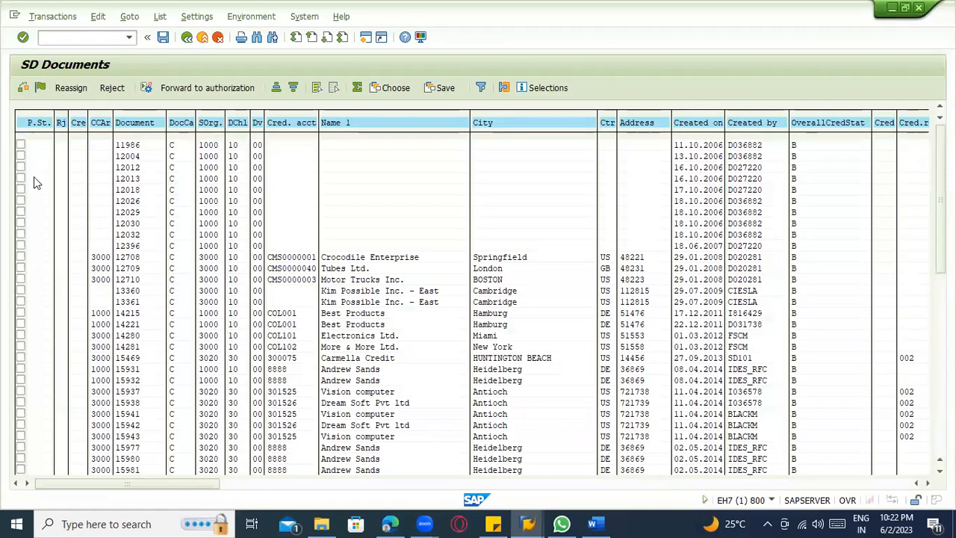
Release the credit-blocked documents in the SD document list.
scroll(42, 198, down, 1)
scroll(86, 213, down, 4)
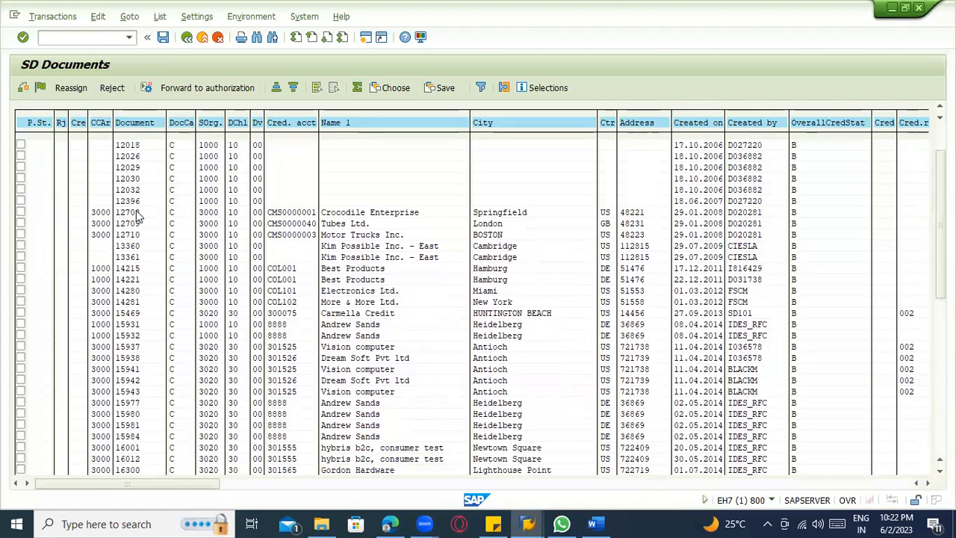
scroll(138, 216, down, 2)
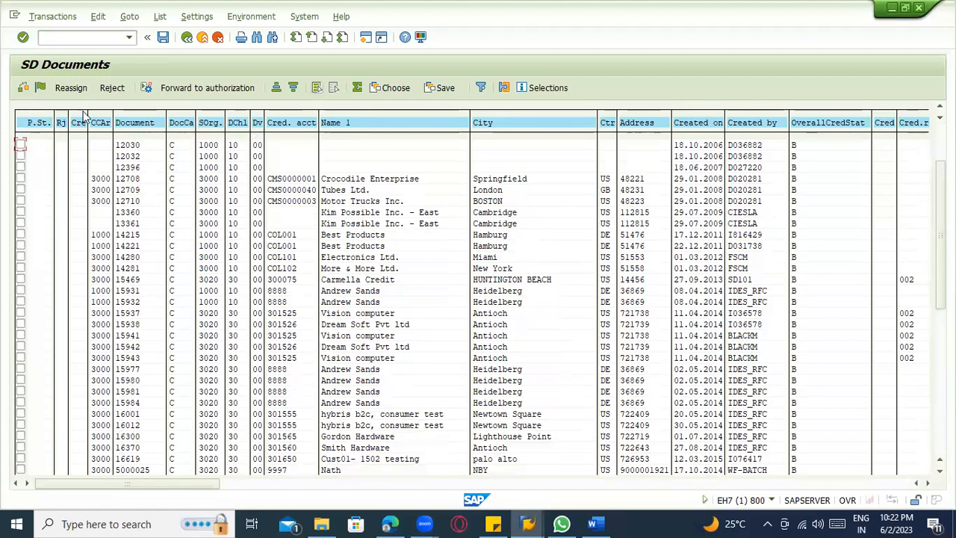
click(41, 90)
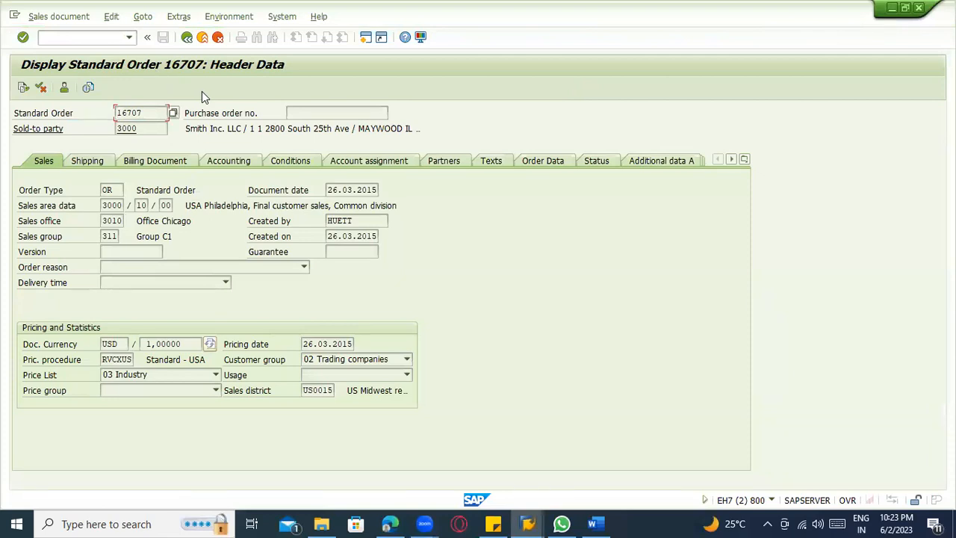
key(F3)
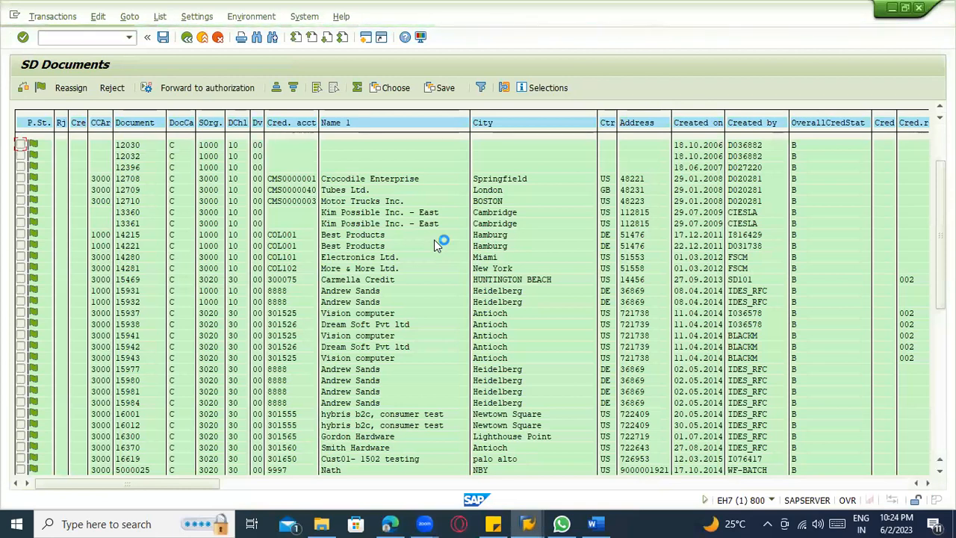
Create a new session and start transaction OVAK for the credit limit check by sales document type.
click(14, 15)
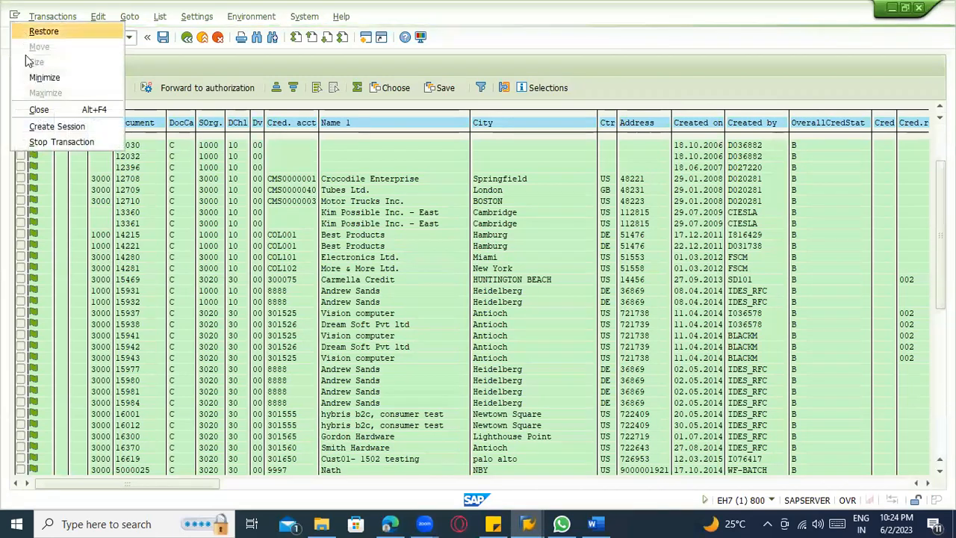
click(52, 127)
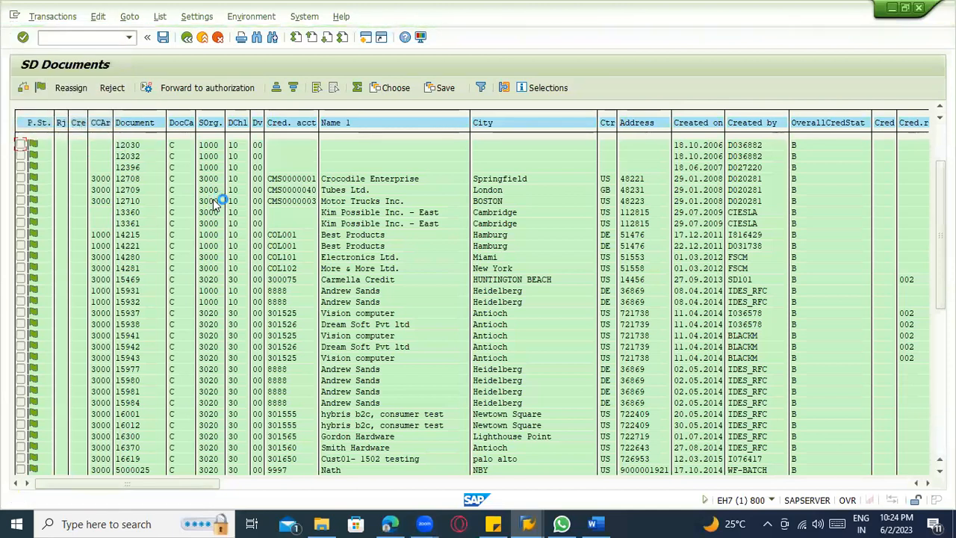
text(ov)
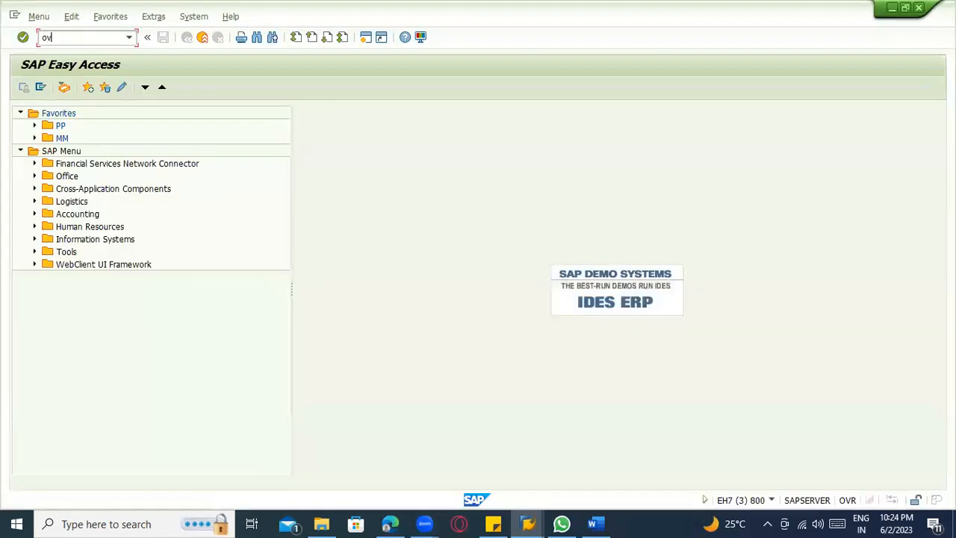
text(ak)
key(Return)
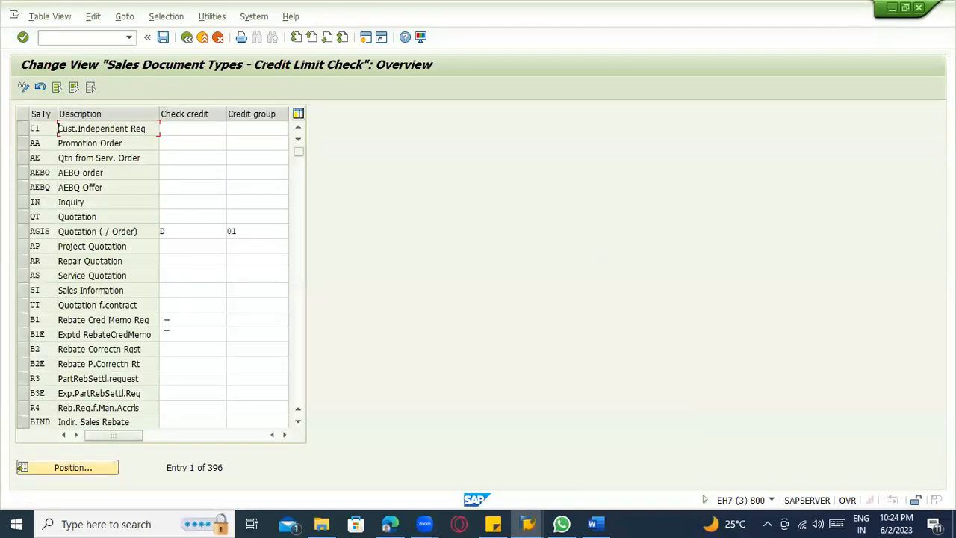
Position the sales document type list at type OR.
scroll(51, 344, down, 14)
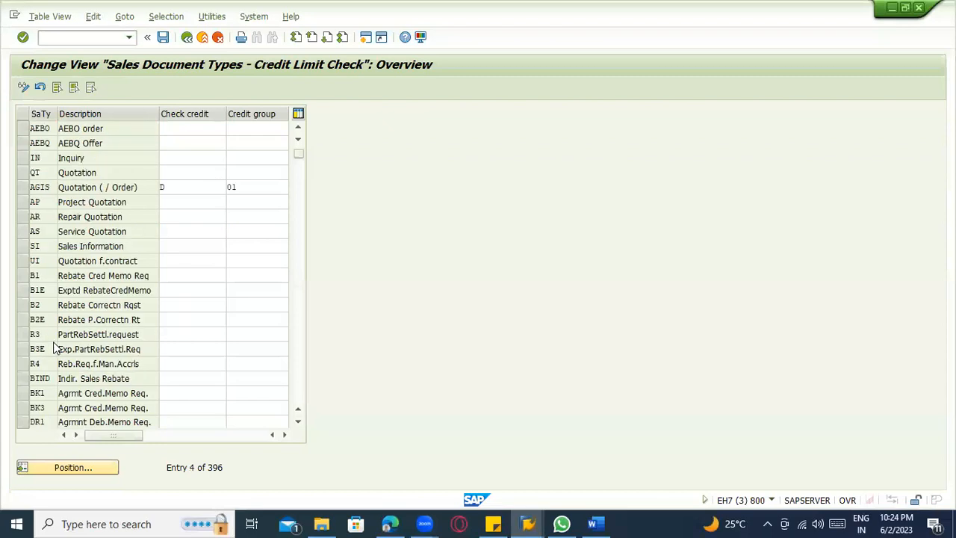
scroll(85, 453, down, 2)
click(81, 465)
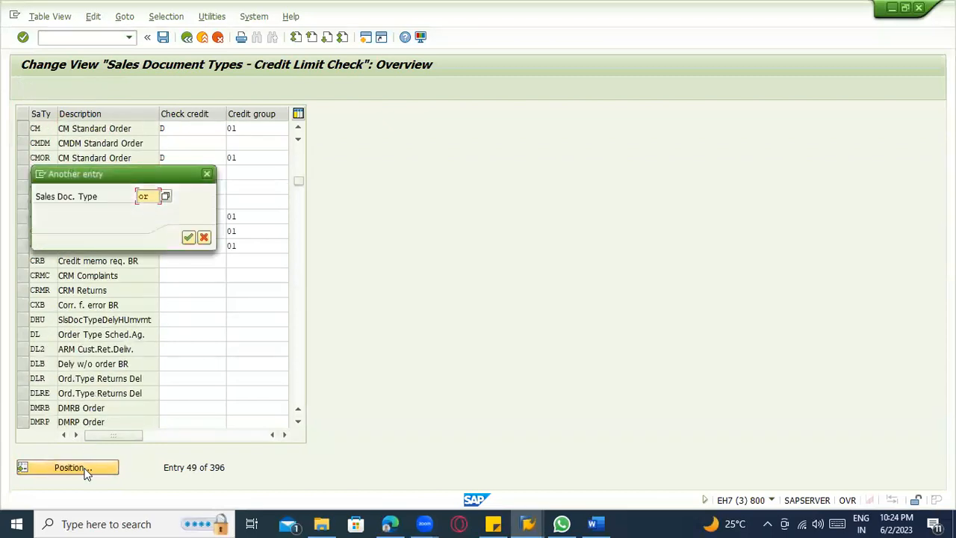
key(Return)
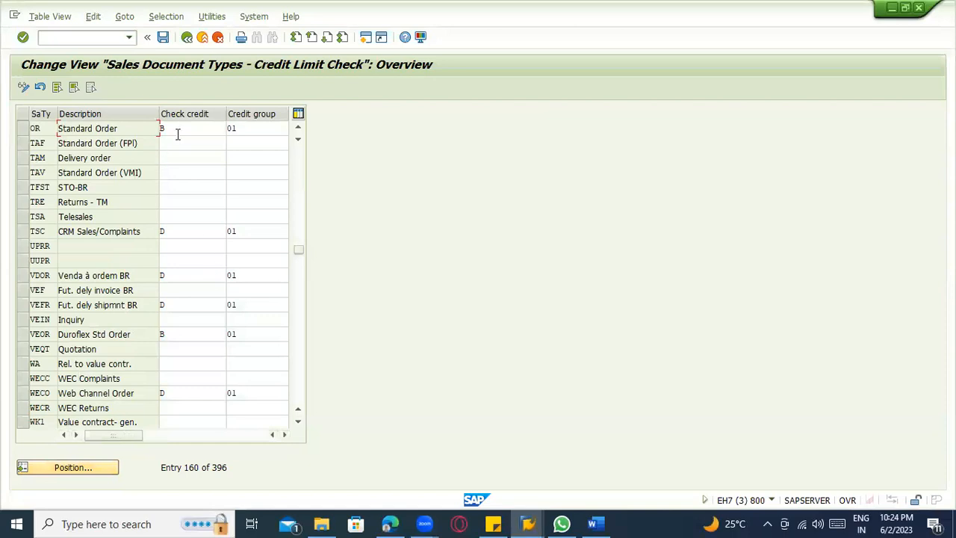
Set the credit check of sales document type OR (Standard Order) to A, simple credit limit check with warning message.
click(175, 128)
click(233, 131)
key(F4)
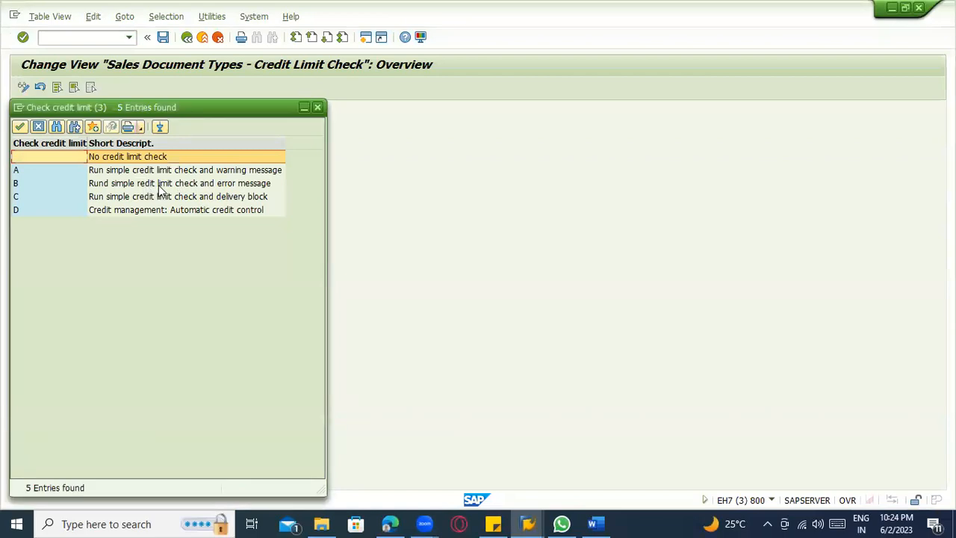
click(221, 183)
click(228, 171)
double_click(228, 171)
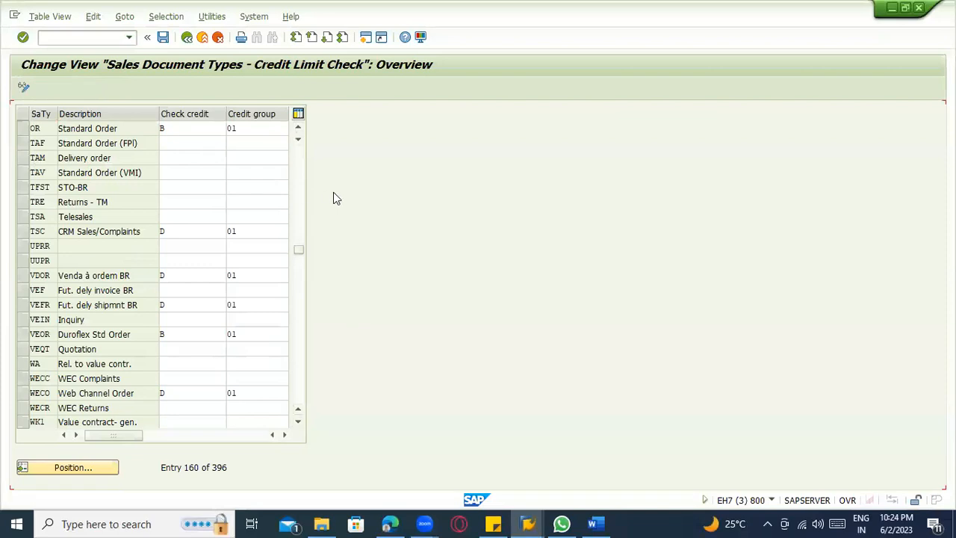
click(266, 130)
key(Return)
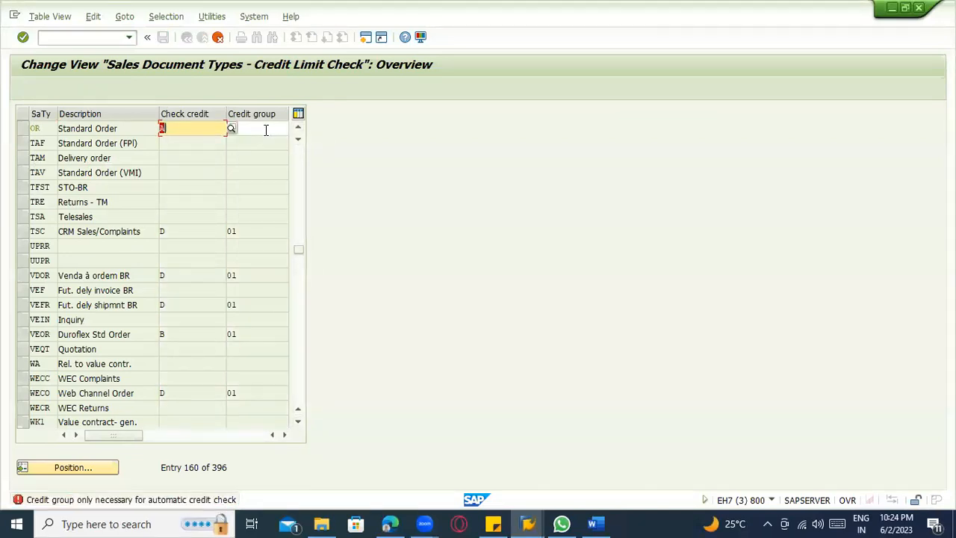
Clear the credit group of sales document type OR.
click(266, 130)
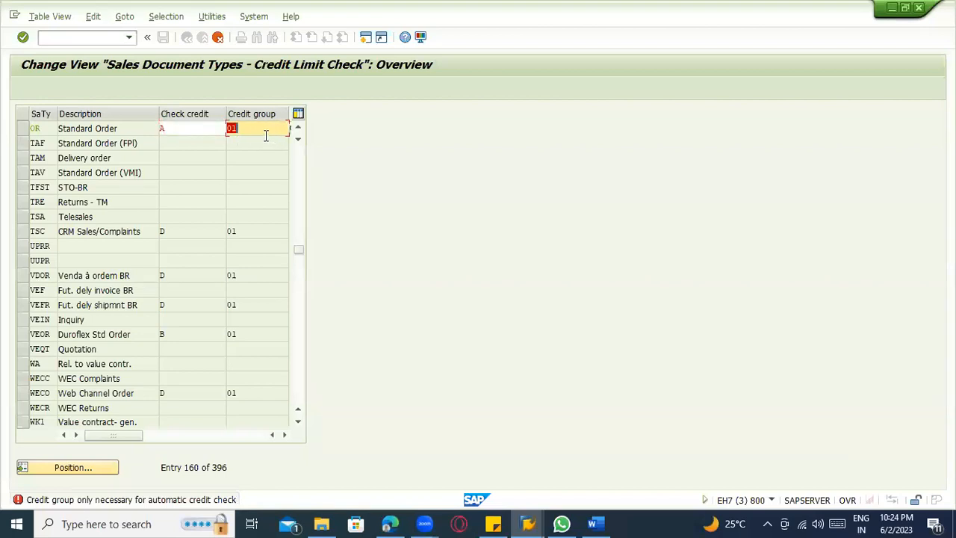
key(Delete)
key(Return)
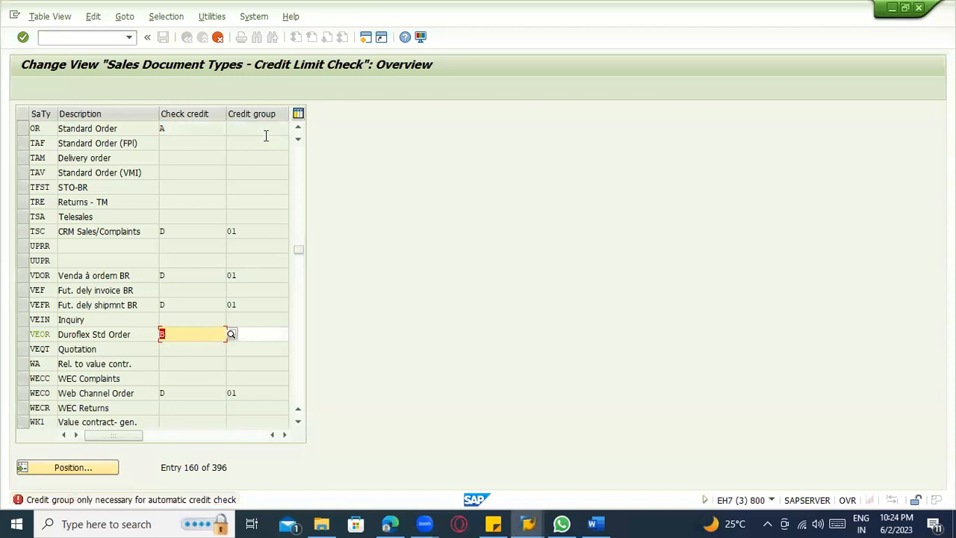
Clear the credit group of sales document type VEOR (Duroflex Std Order).
key(Tab)
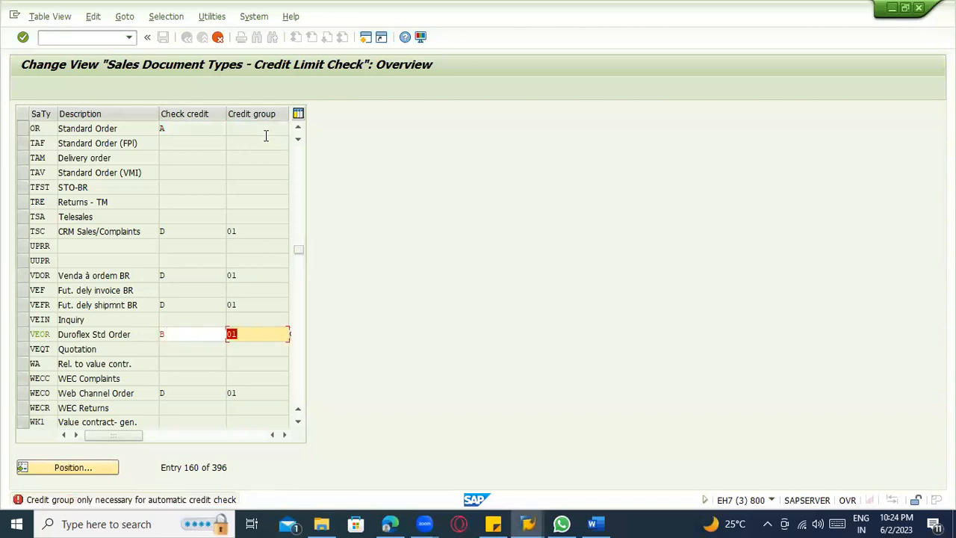
key(shift+Tab)
key(Tab)
key(Delete)
key(Return)
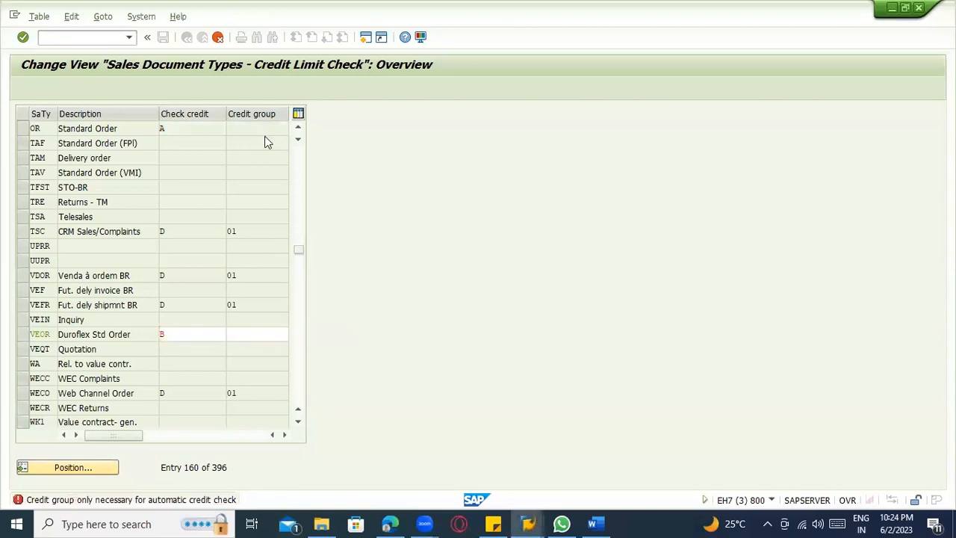
key(Return)
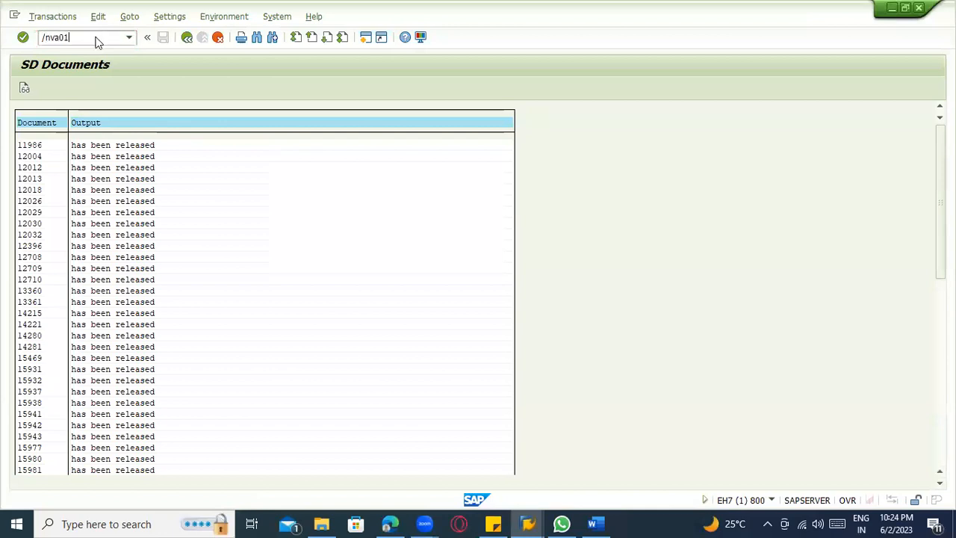
Start transaction VA01 in the released-documents session and create an OR order by copying the existing reference order, acknowledging the credit message.
text(/nva01)
key(Return)
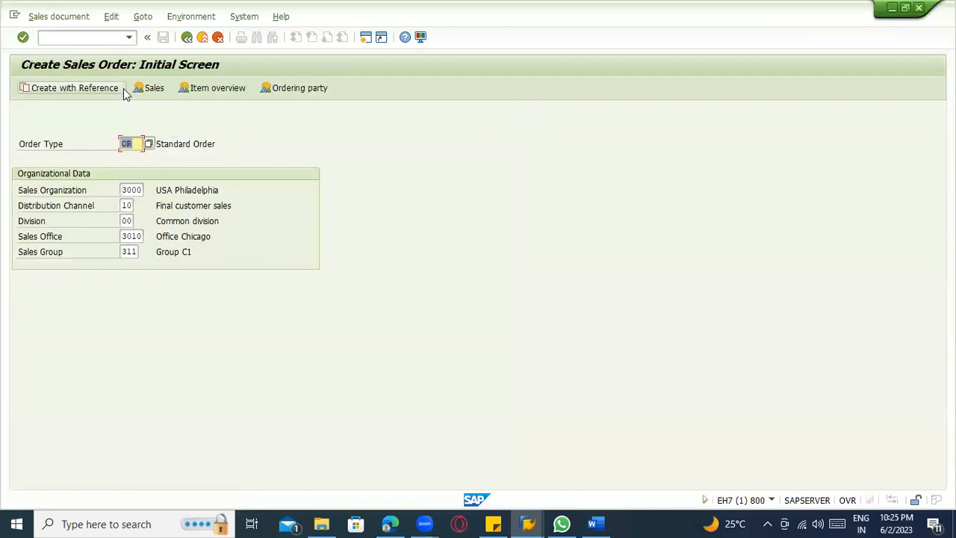
click(74, 90)
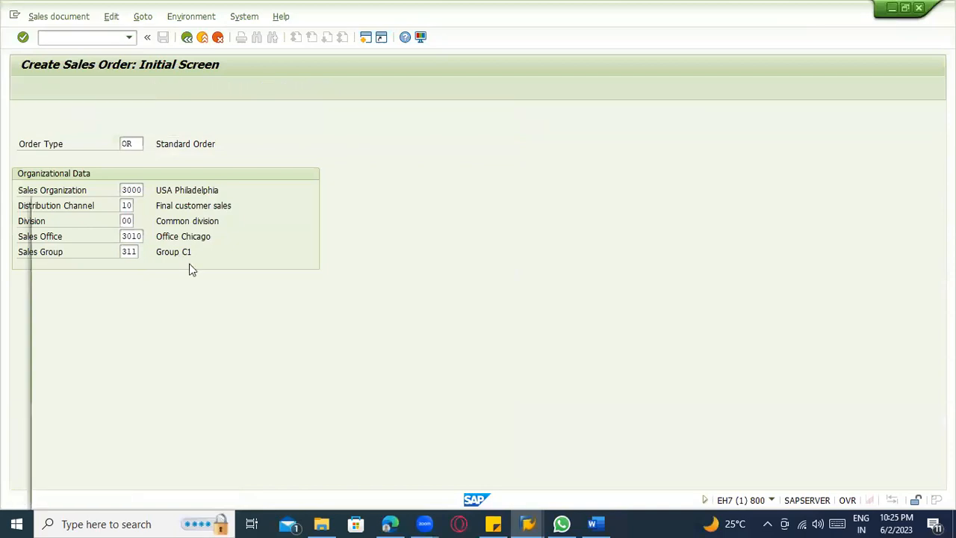
click(177, 227)
click(176, 256)
click(176, 268)
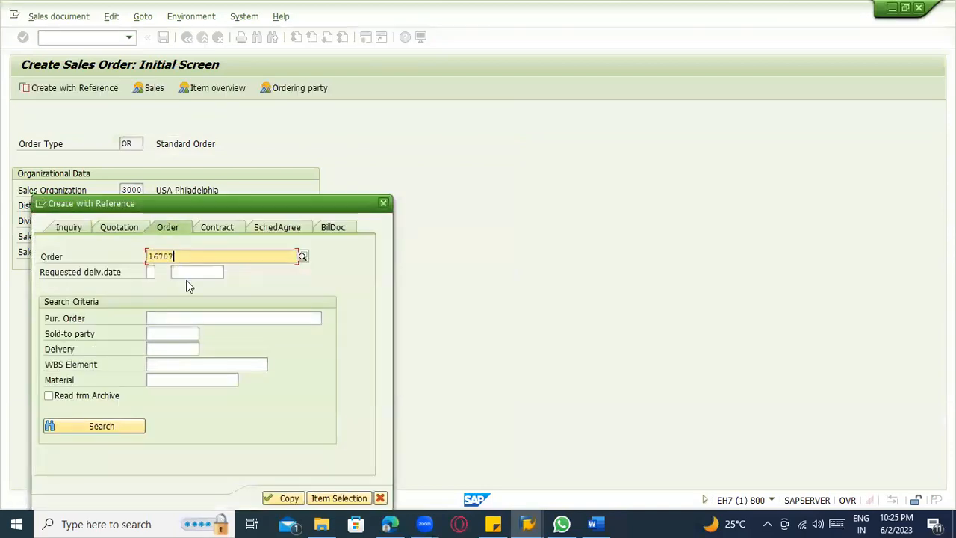
click(283, 500)
click(335, 407)
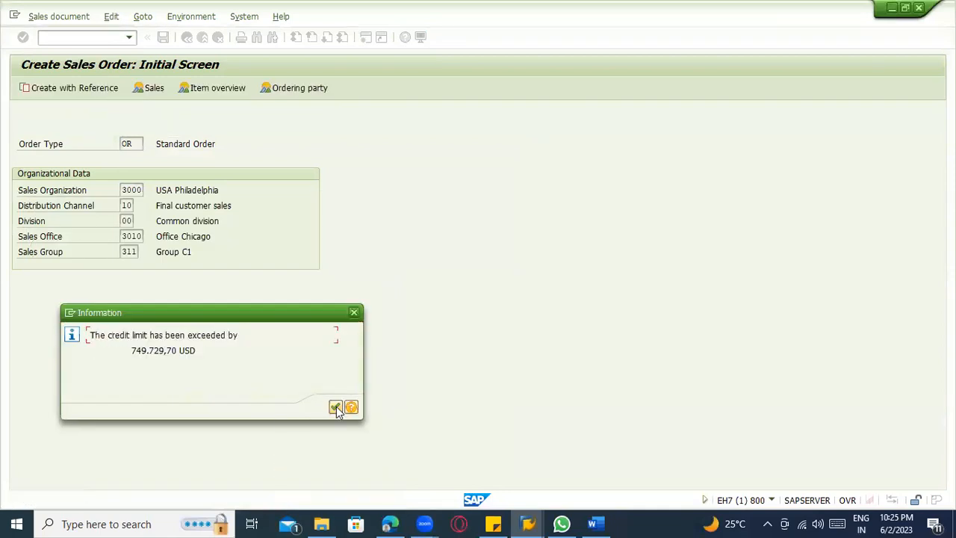
click(335, 407)
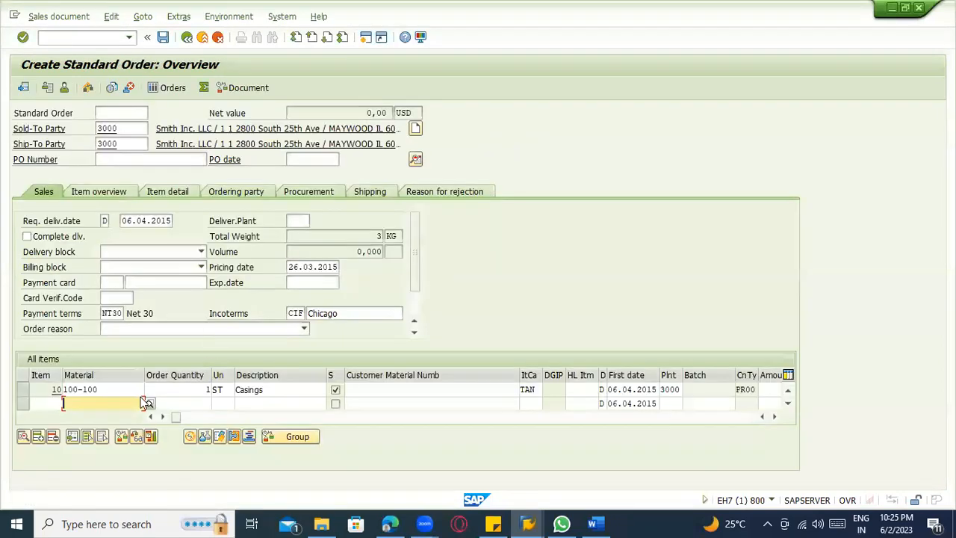
Delete copied item 10 from the order and enter material 100-100 again as a new item, acknowledging the credit message.
click(27, 391)
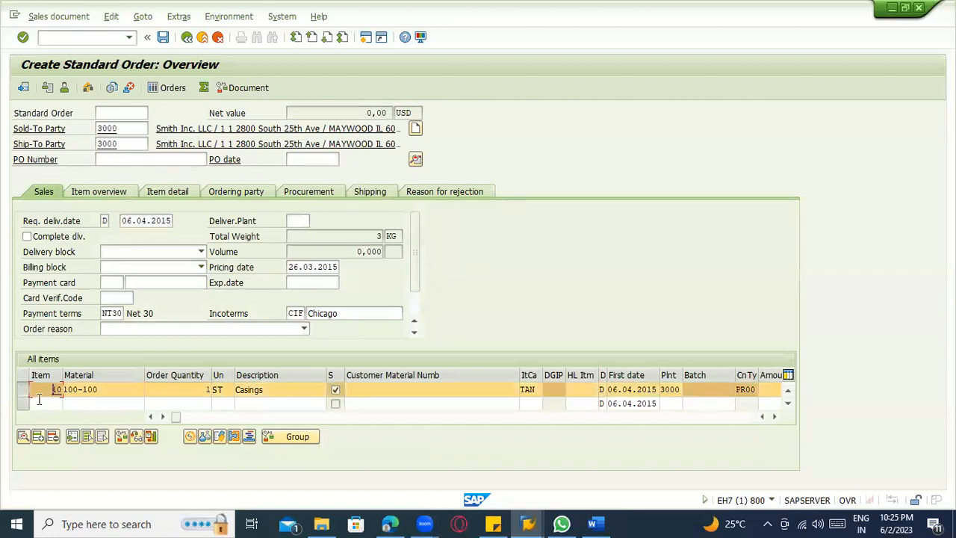
click(52, 437)
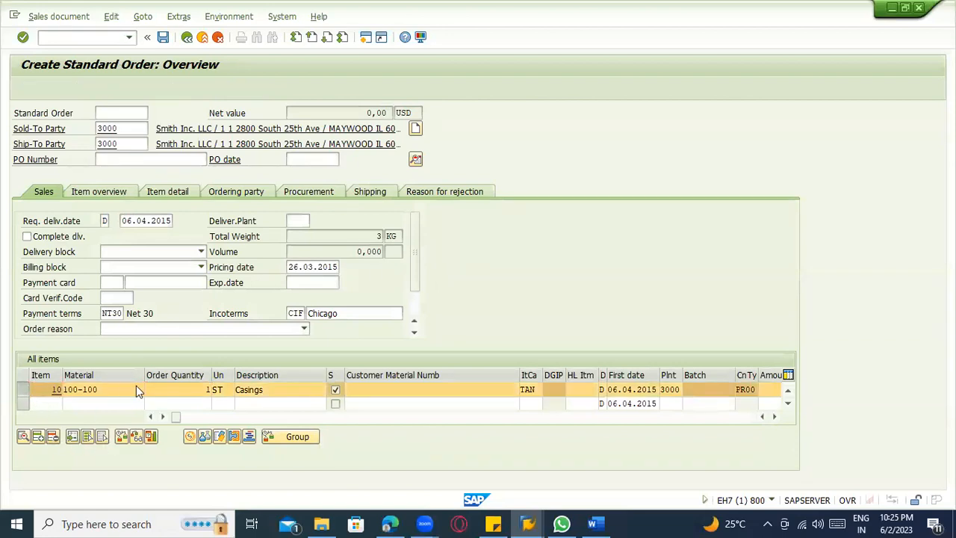
click(189, 257)
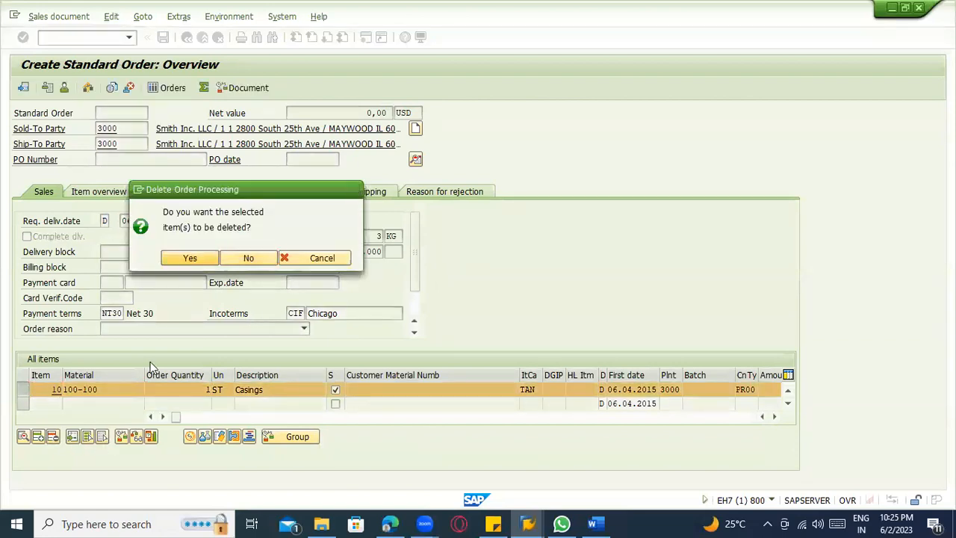
click(103, 389)
click(102, 403)
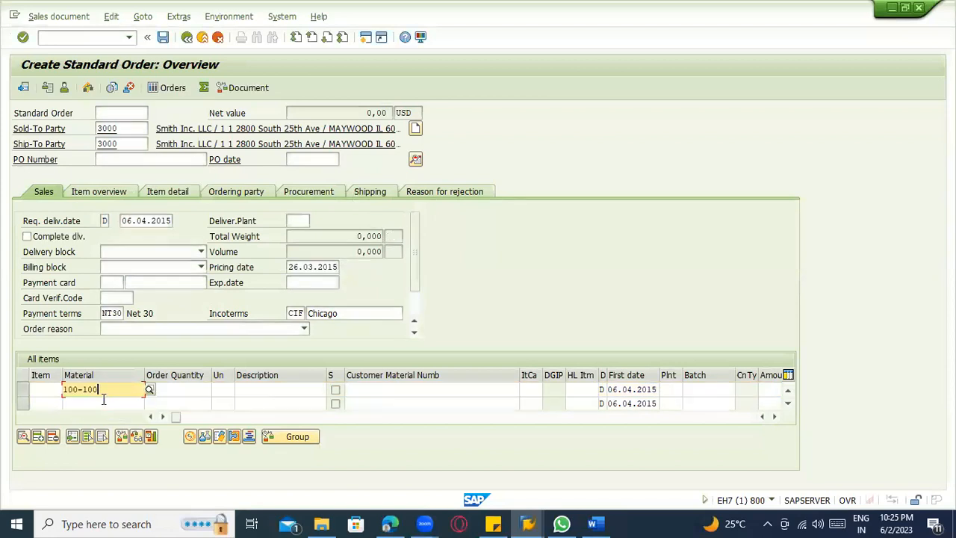
key(Return)
click(336, 407)
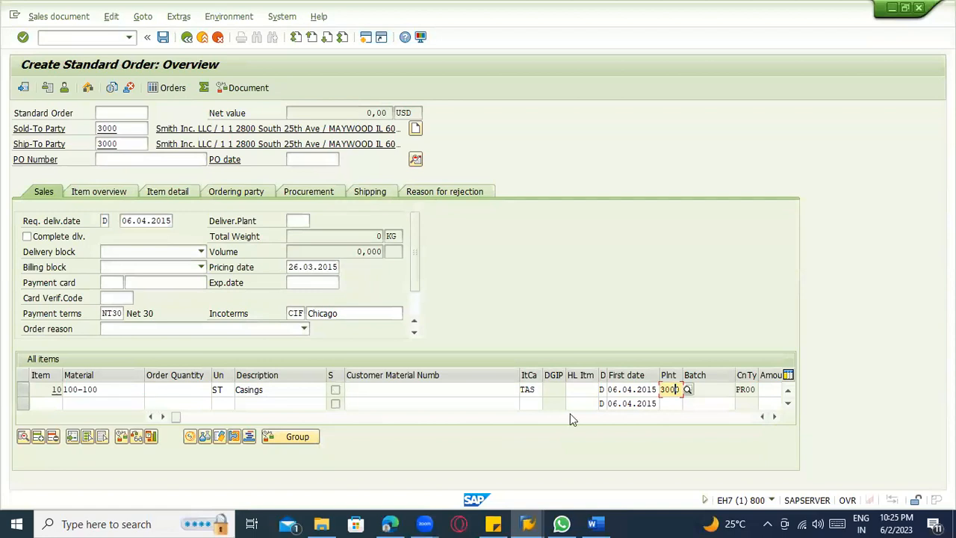
Set the order quantity of material 100-100 to 10 and accept the delivery proposal for 15.06.2023.
click(120, 390)
click(184, 389)
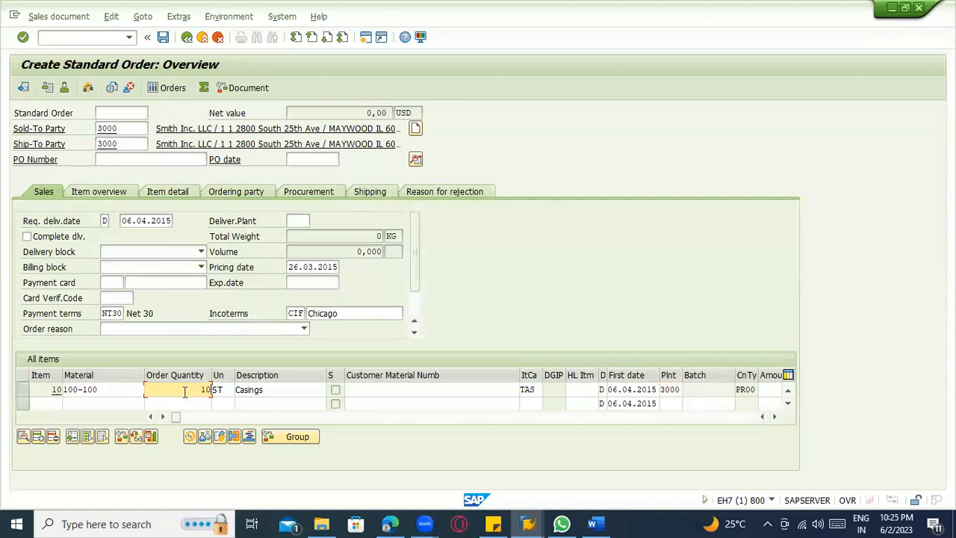
key(Return)
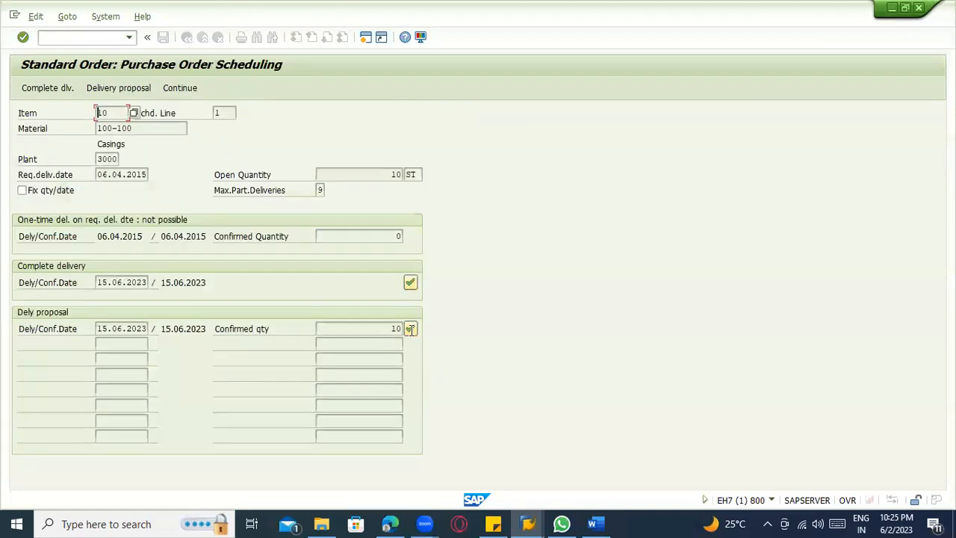
click(410, 328)
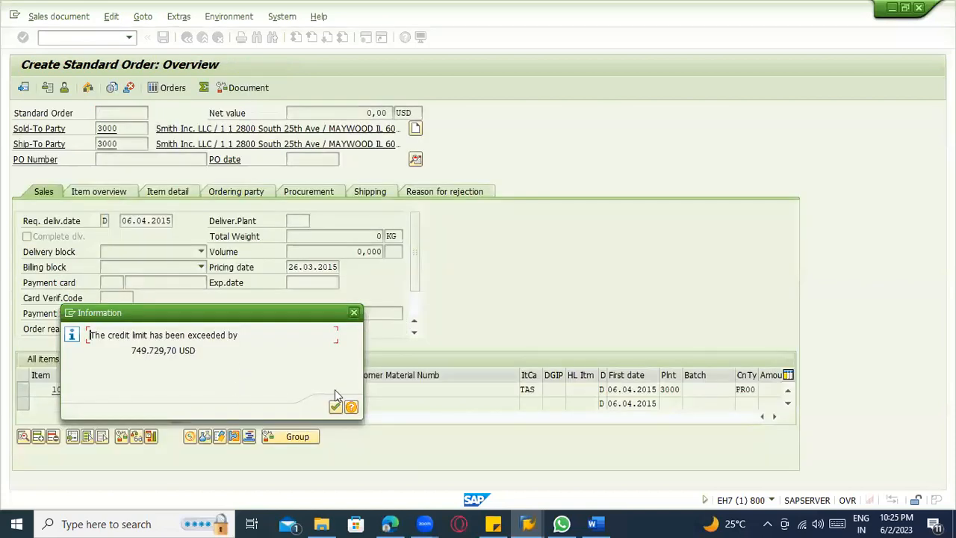
click(335, 406)
Set the customer expected price (EDI1) to 100 USD in the item's conditions, acknowledge the credit messages and save the order.
double_click(251, 392)
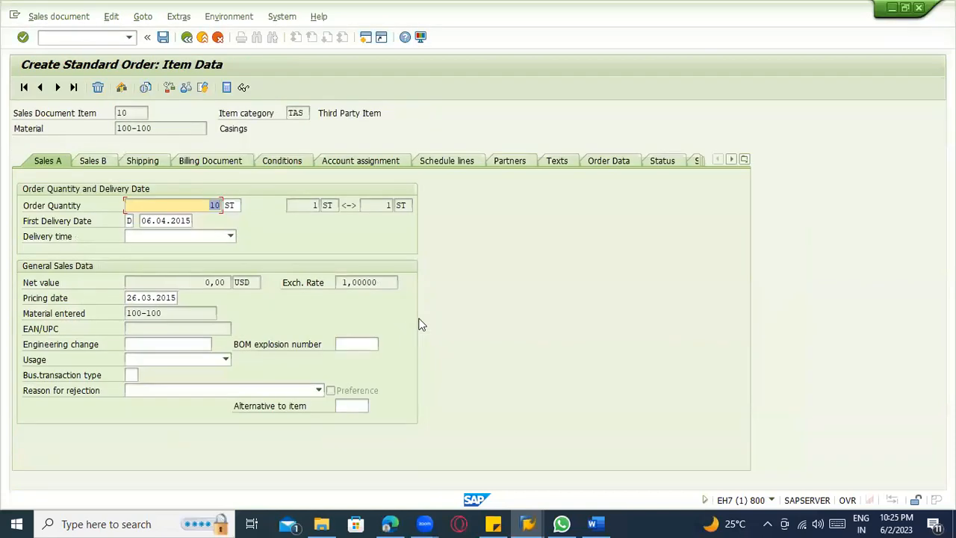
click(306, 162)
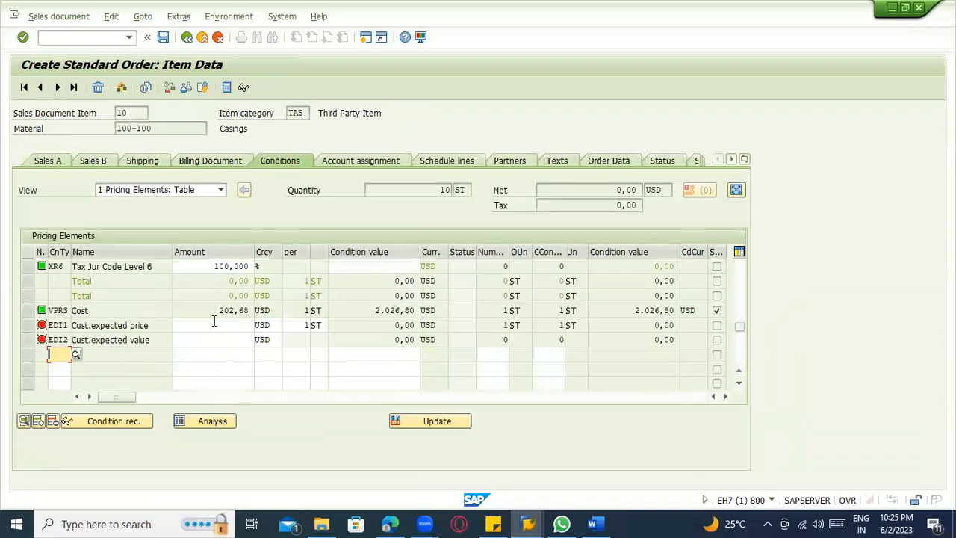
click(213, 324)
text(100,000)
key(Return)
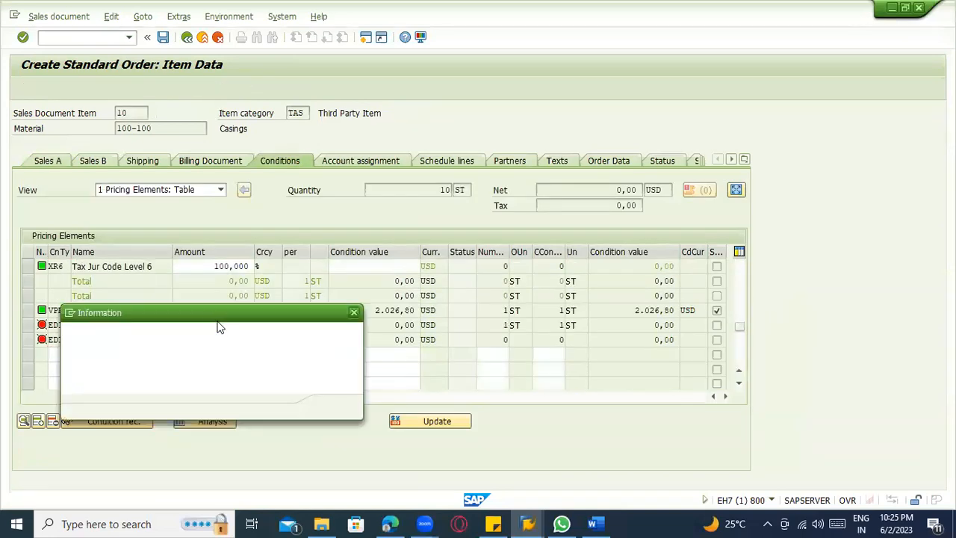
click(334, 408)
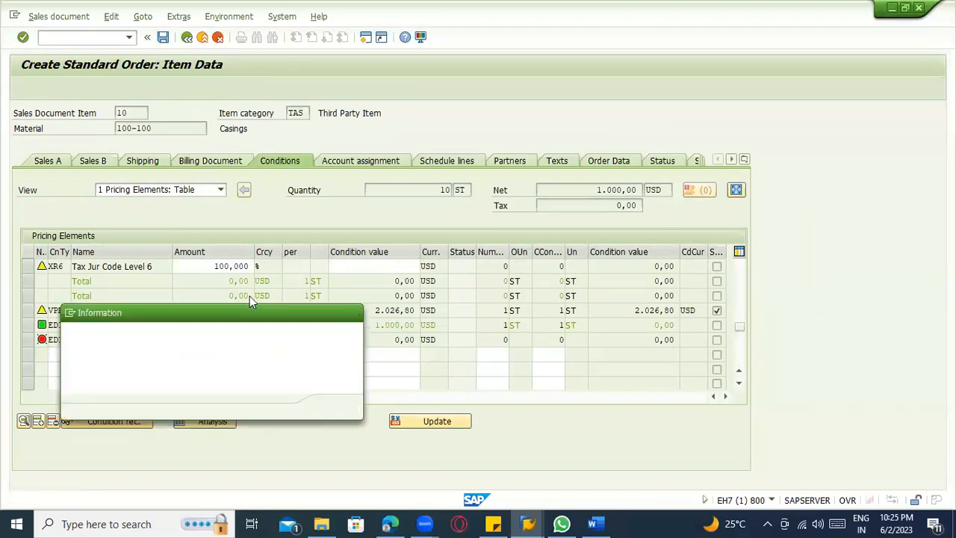
click(335, 407)
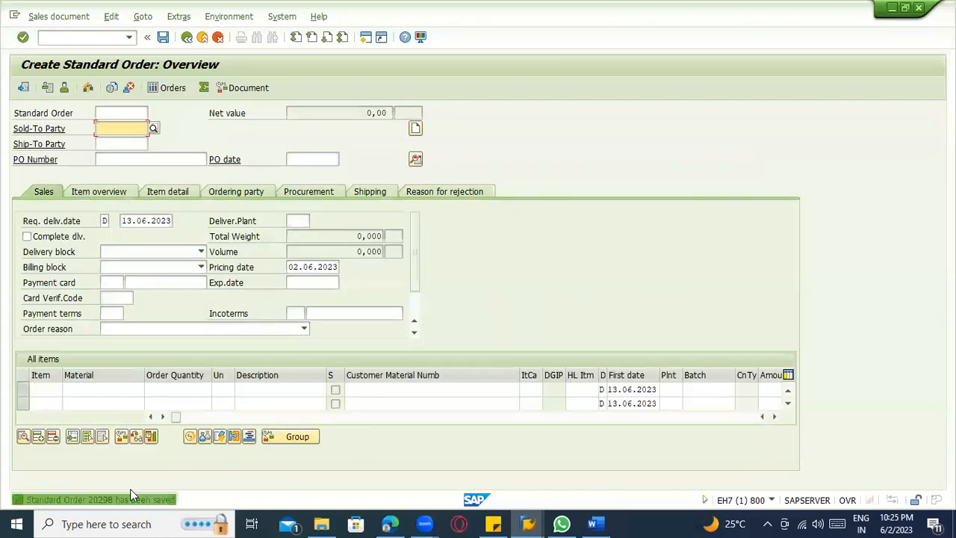
Display the saved standard order and view the schedule lines of item 10.
click(63, 16)
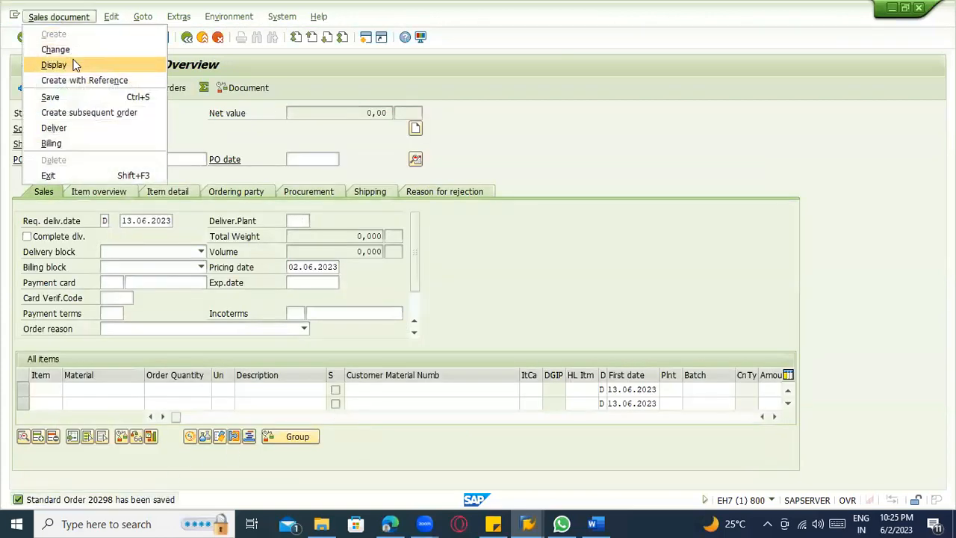
click(74, 64)
key(Return)
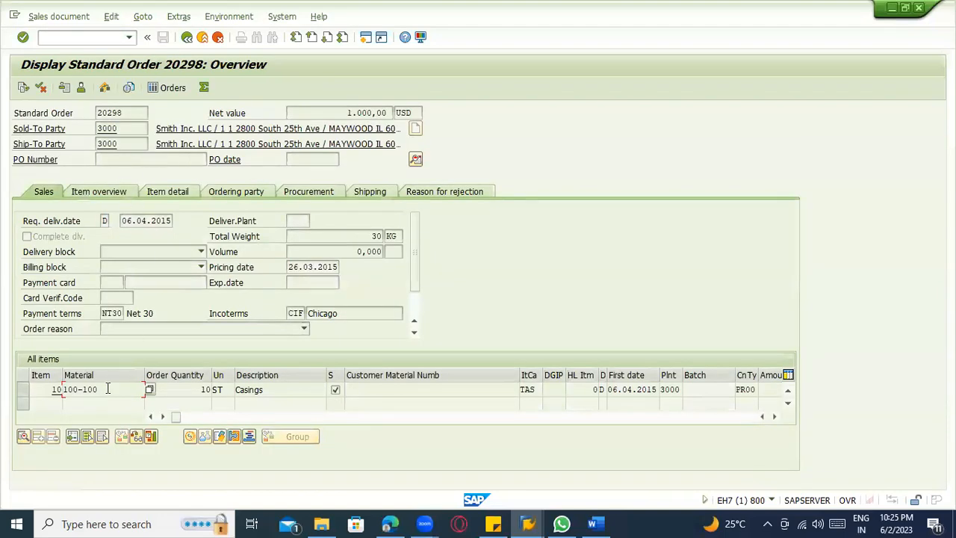
double_click(106, 394)
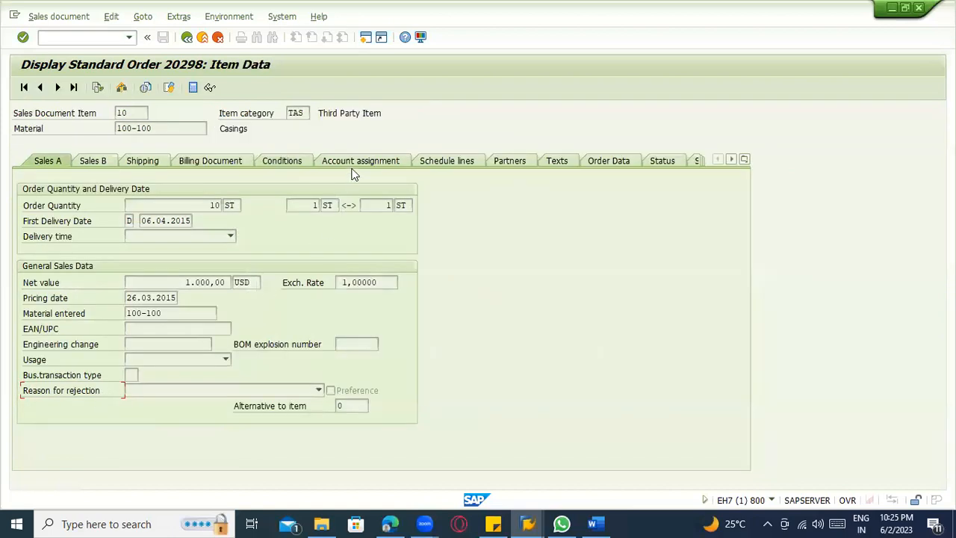
click(439, 160)
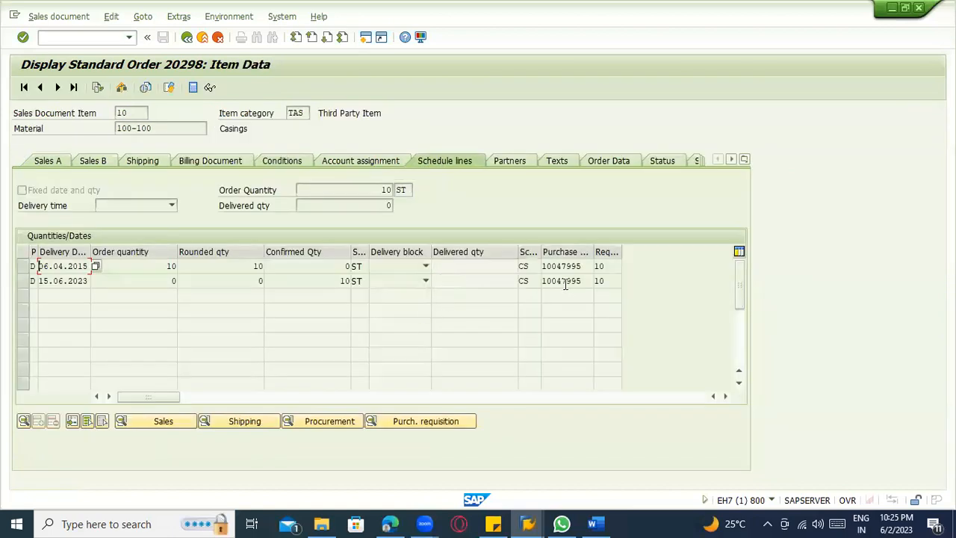
Examine the purchase requisition entry and details of the 15.06.2023 schedule line, including its procurement data.
drag(582, 280, 530, 278)
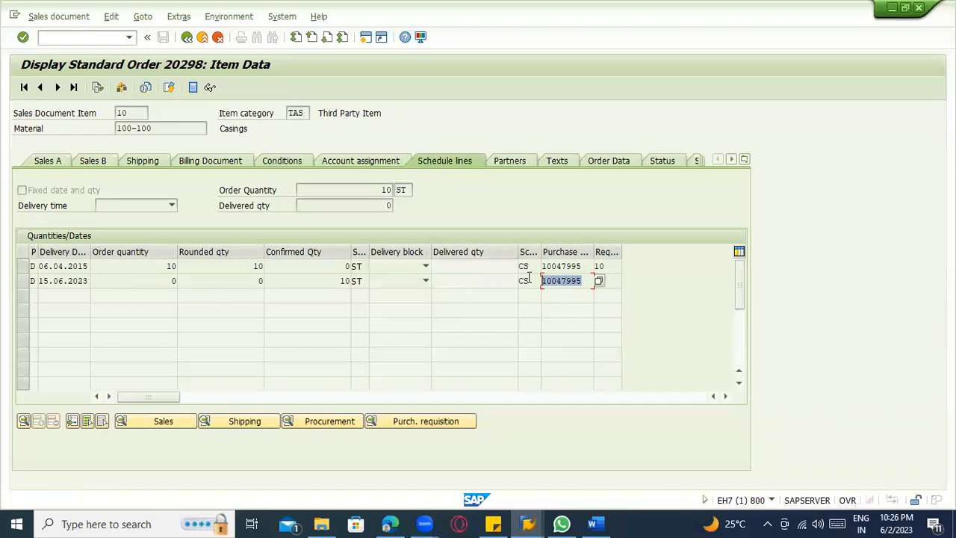
click(531, 280)
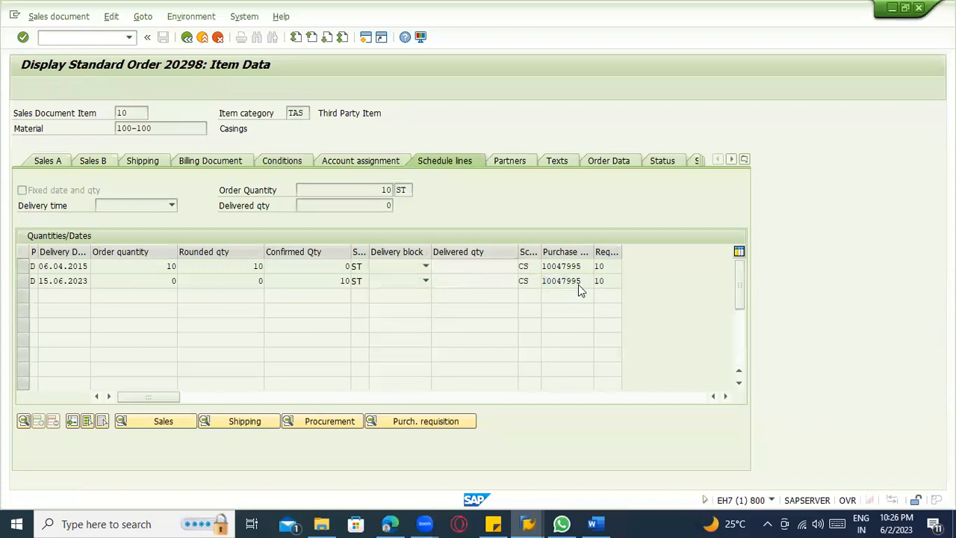
double_click(580, 284)
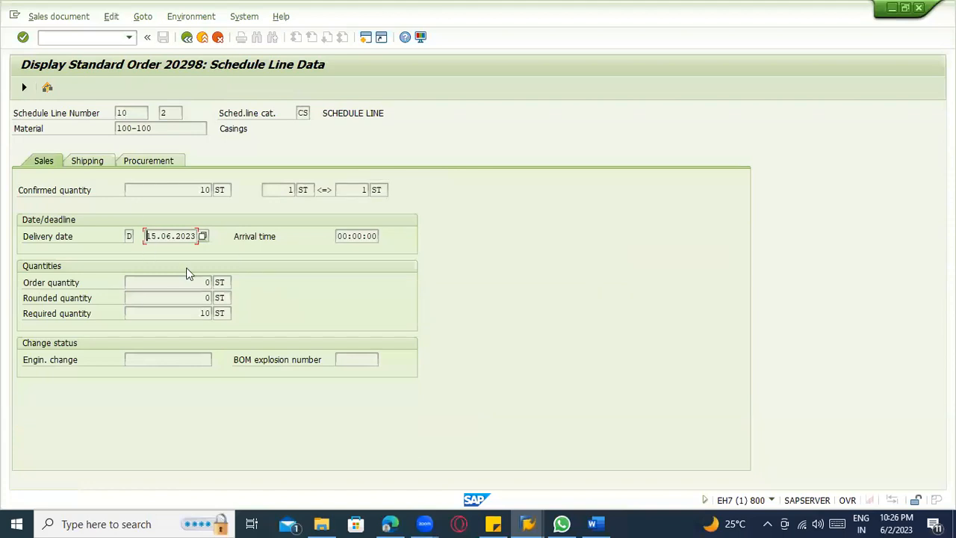
click(187, 37)
click(551, 280)
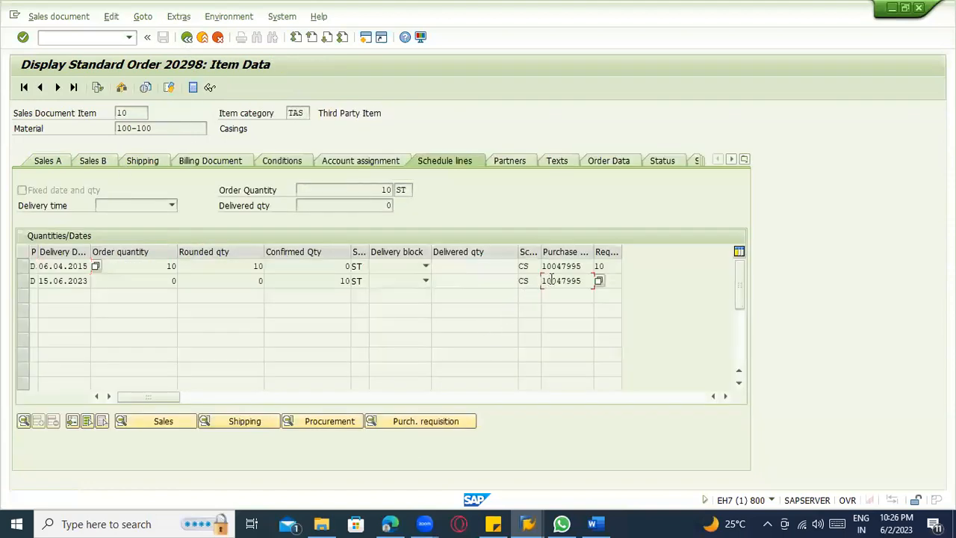
click(328, 421)
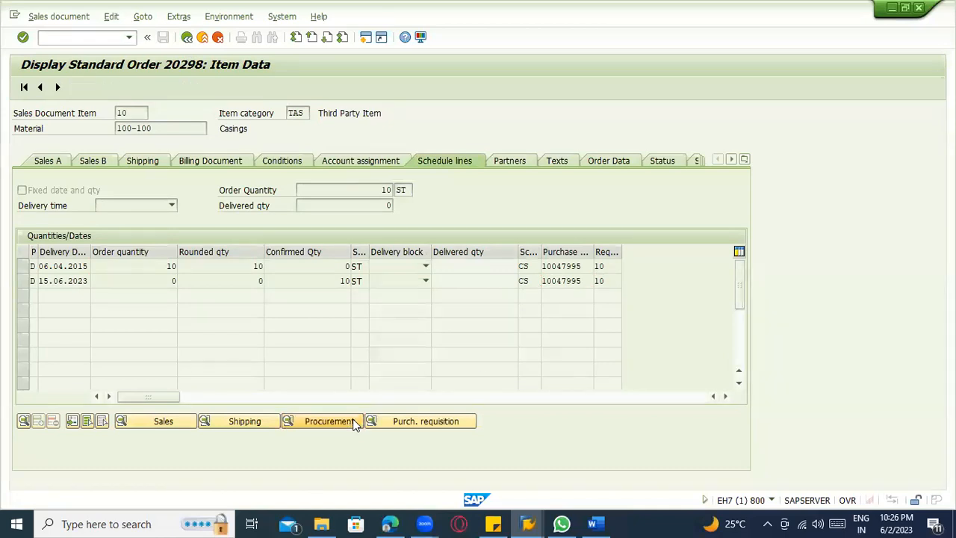
Examine the procurement data of the 15.06.2023 schedule line, including plant and purchase requisition, and return to the item's schedule lines.
click(136, 267)
click(178, 268)
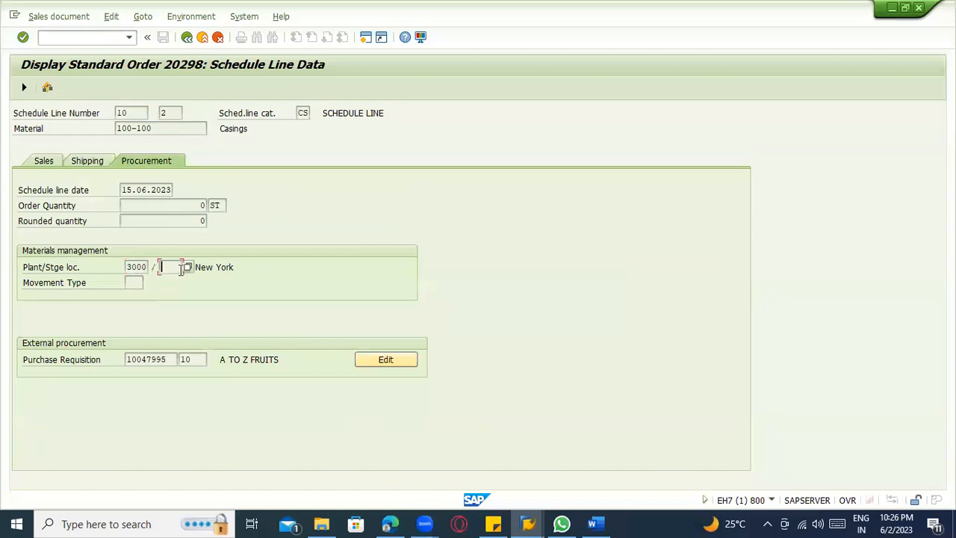
click(180, 356)
click(137, 189)
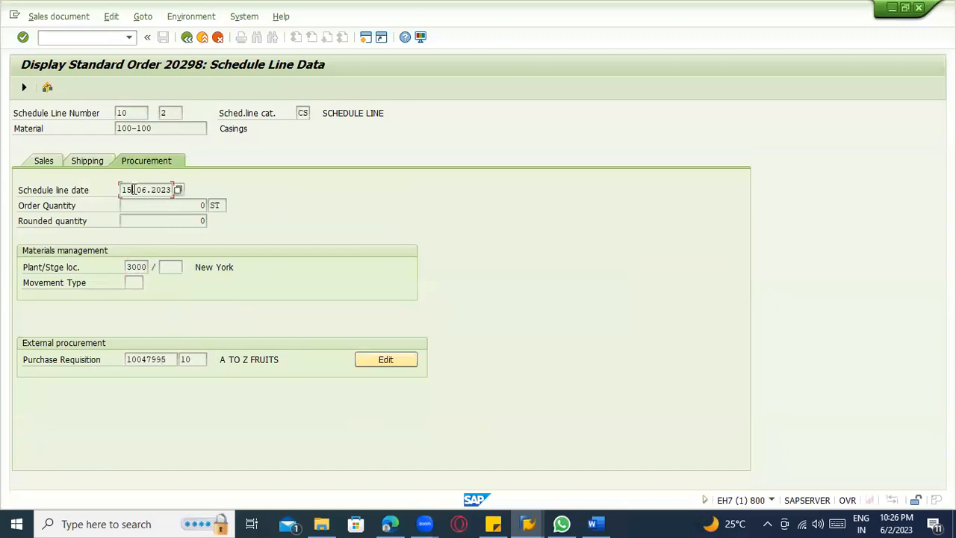
click(186, 36)
click(556, 281)
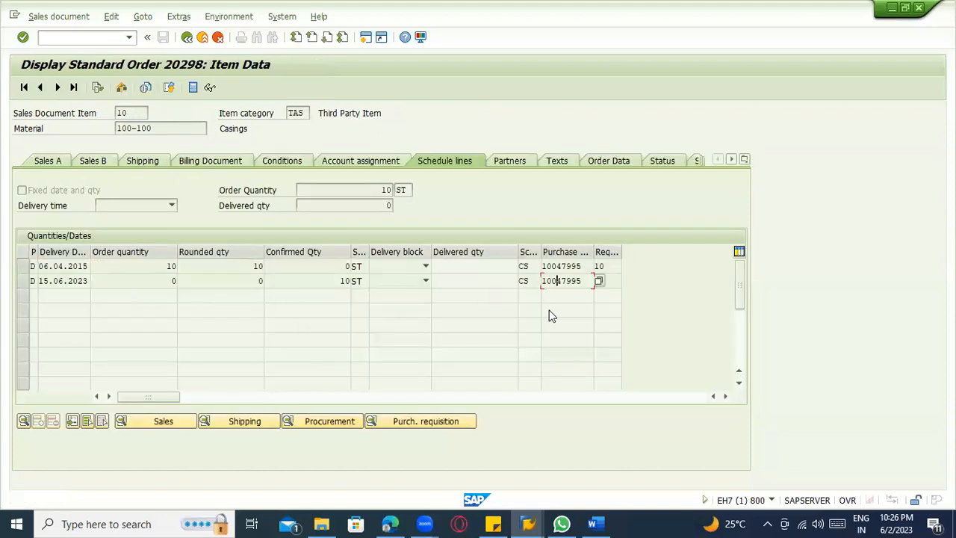
Display the schedule line's purchase requisition and examine its document type, item category and account assignment category.
click(421, 422)
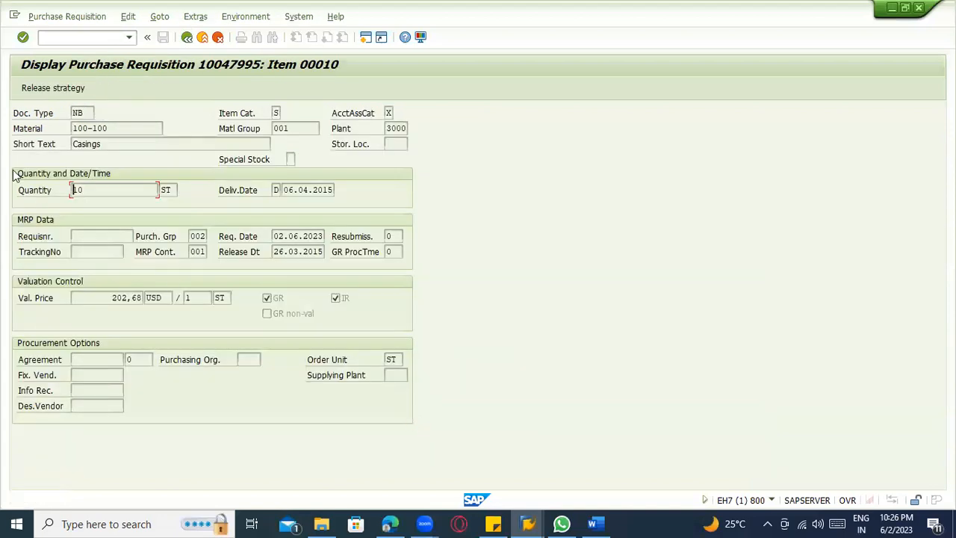
click(76, 114)
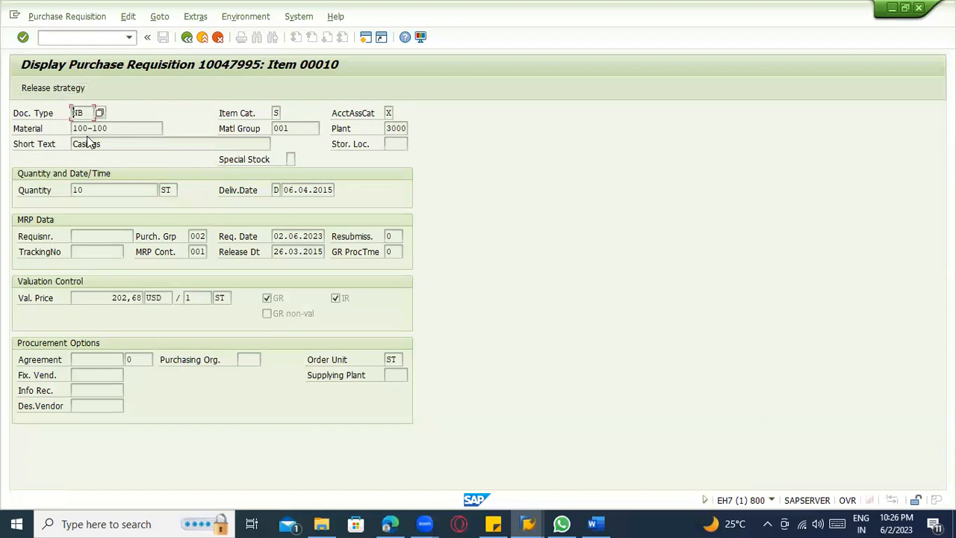
click(277, 115)
click(388, 113)
Leave the sales order display and start the Display Purchase Requisition transaction.
click(75, 36)
text(/nme53n)
key(Return)
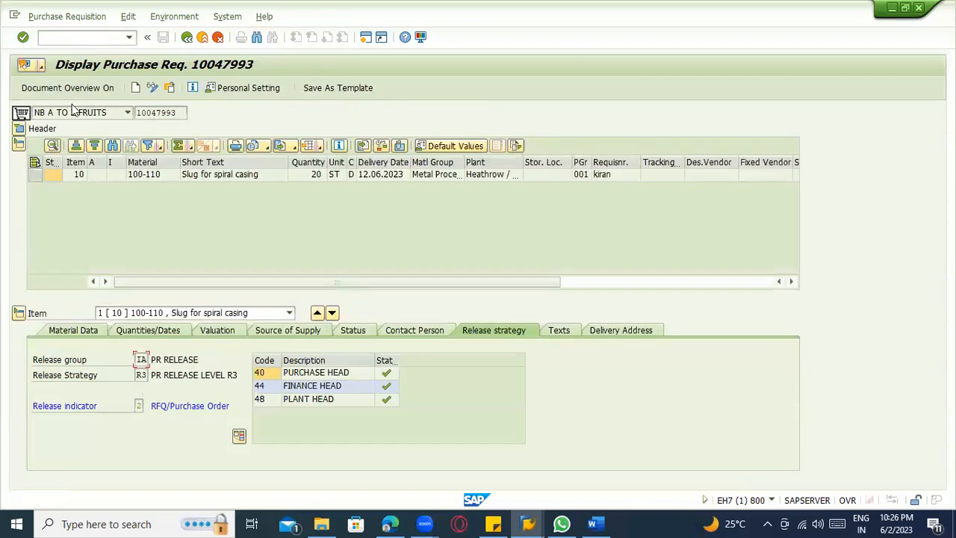
Switch to the session displaying the older standard order and open the newly saved sales order with VA03.
key(F3)
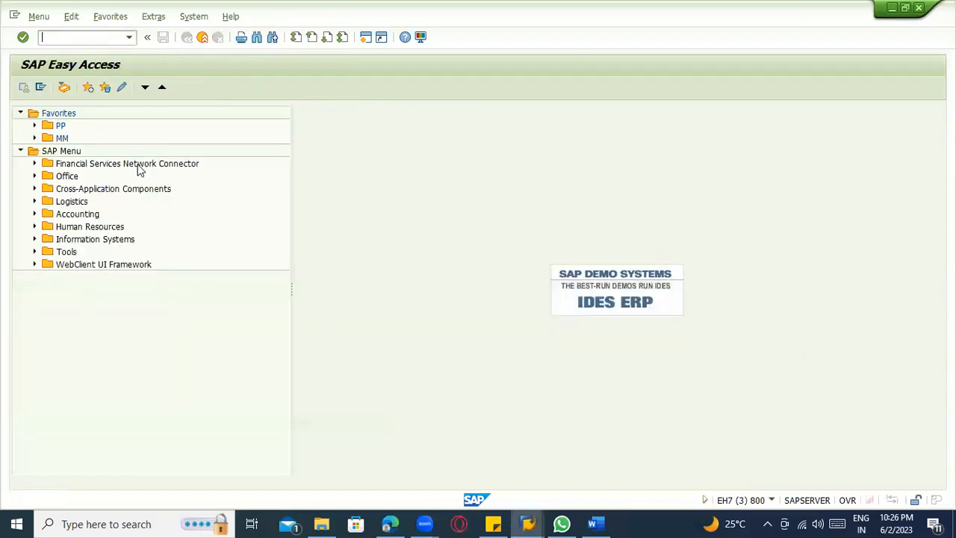
key(alt+Tab)
key(alt+Tab)
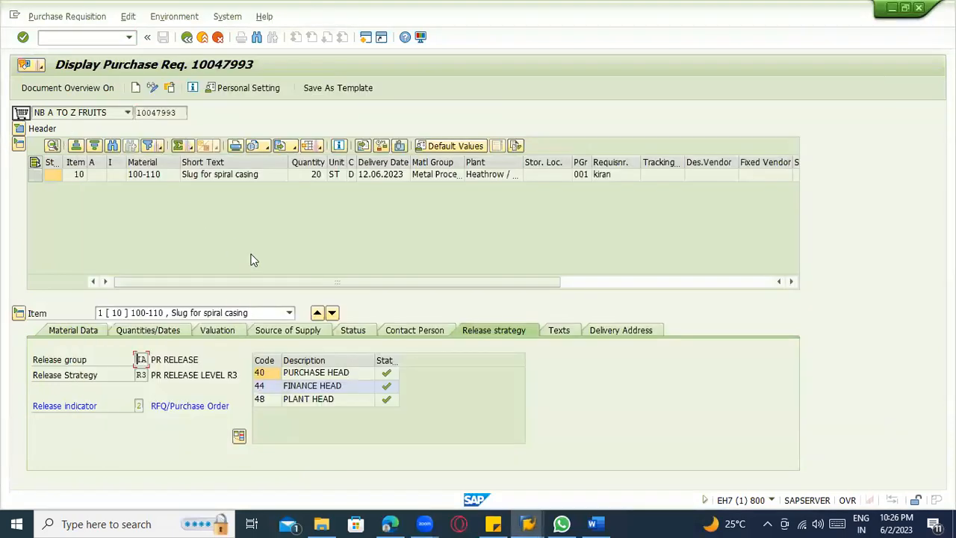
key(alt+Tab)
key(Tab)
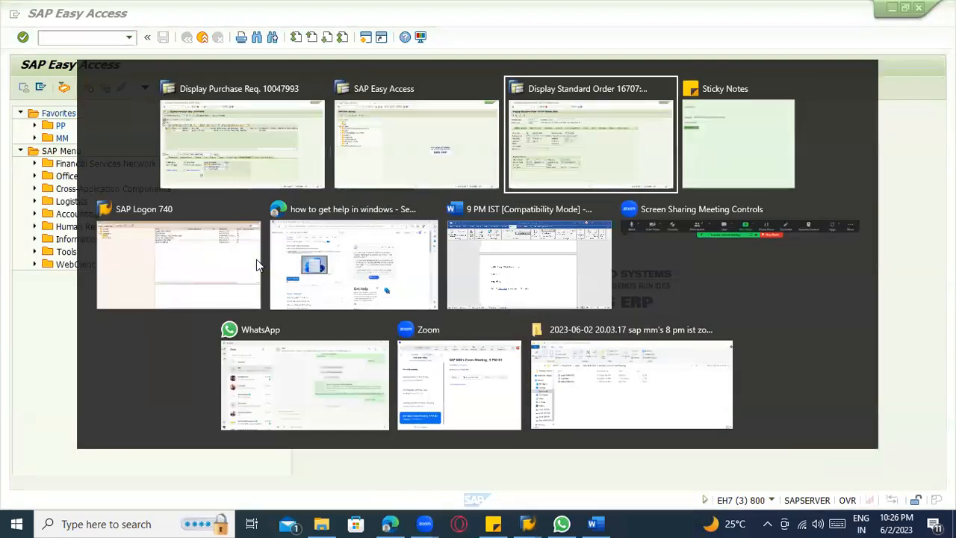
click(95, 37)
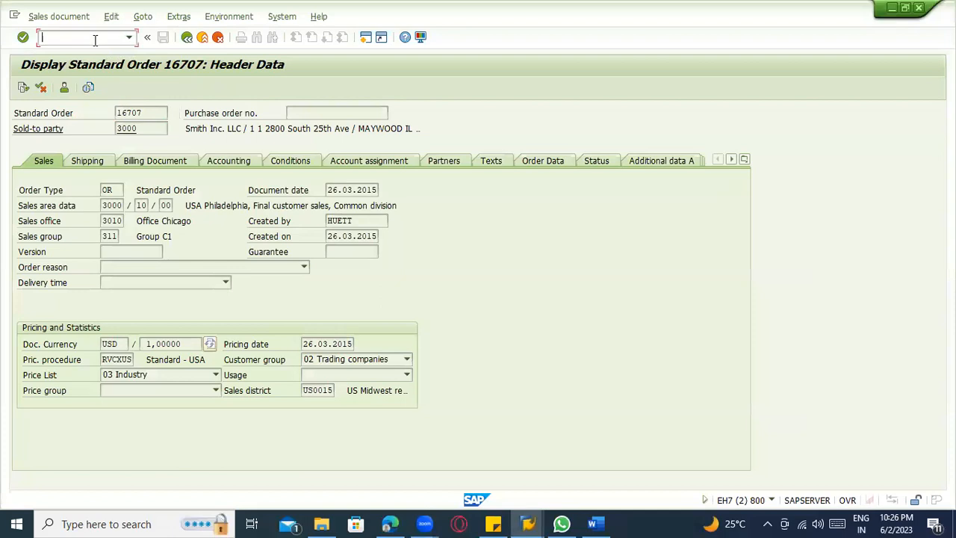
text(/nva03)
key(Return)
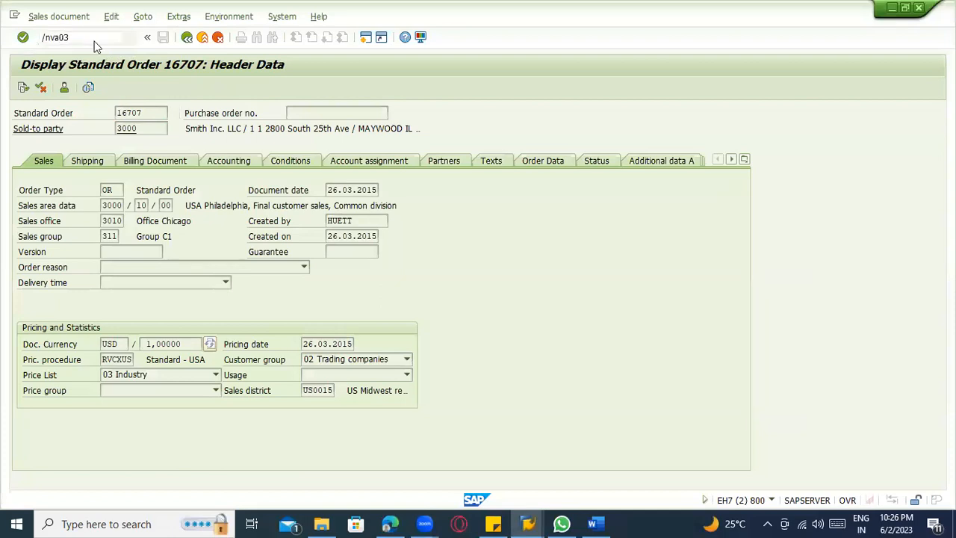
key(Return)
Open the schedule lines of item 10 and copy the purchase requisition number of the 15.06.2023 line.
double_click(363, 389)
click(435, 159)
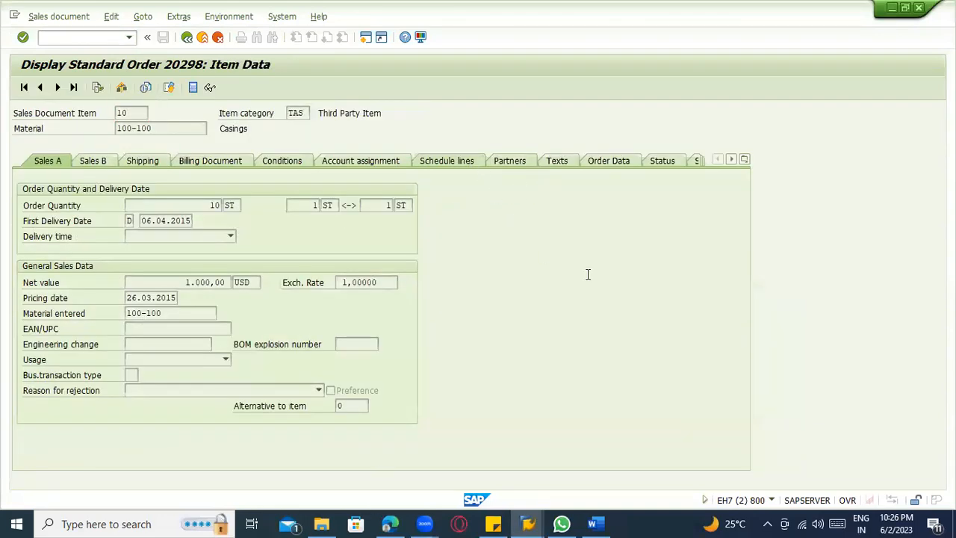
drag(586, 280, 515, 281)
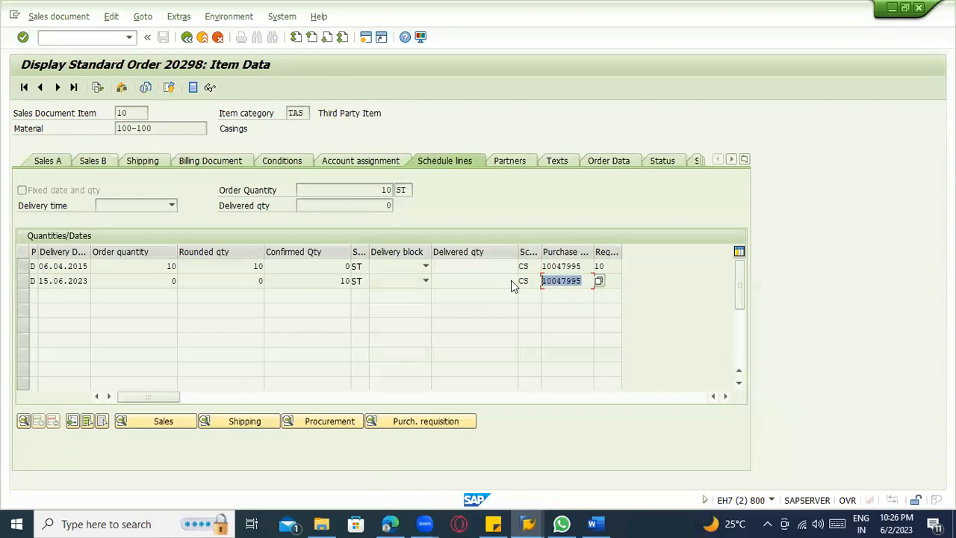
key(ctrl+c)
Return to the purchase requisition display, open the requisition with the copied number and check its release strategy statuses.
key(alt+Tab)
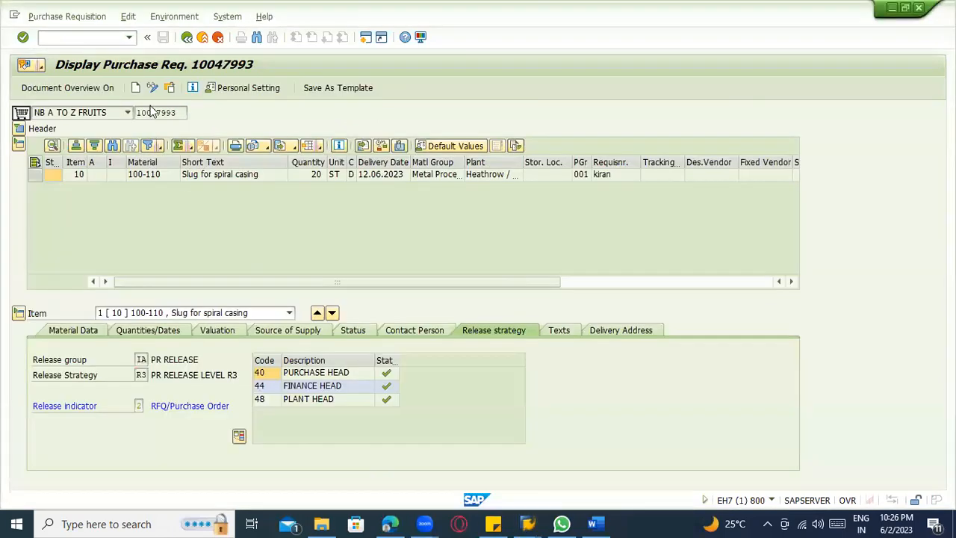
click(169, 88)
key(ctrl+v)
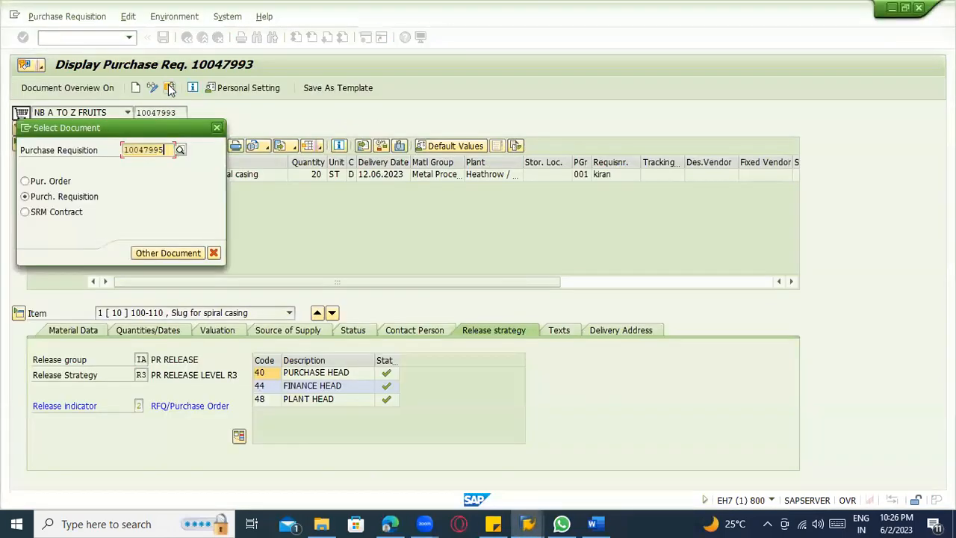
key(Return)
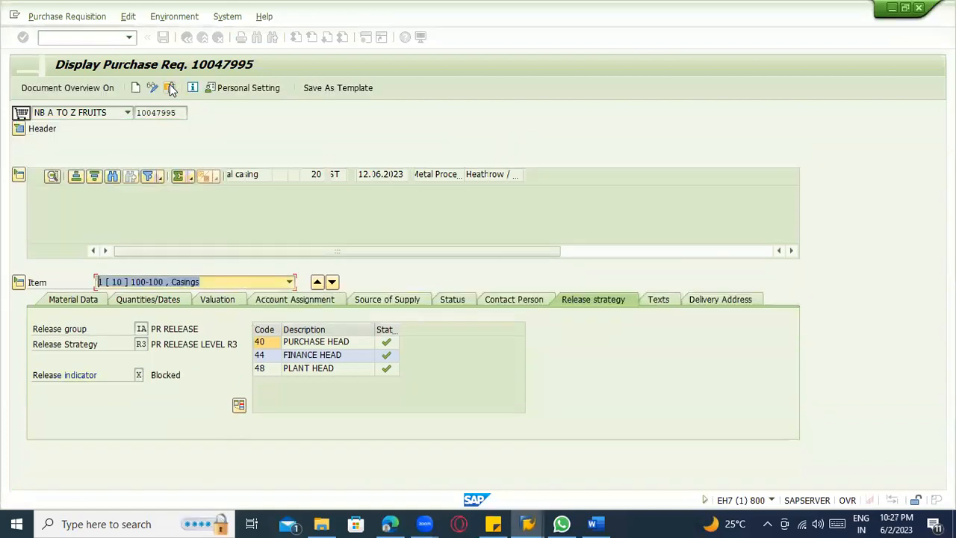
click(389, 356)
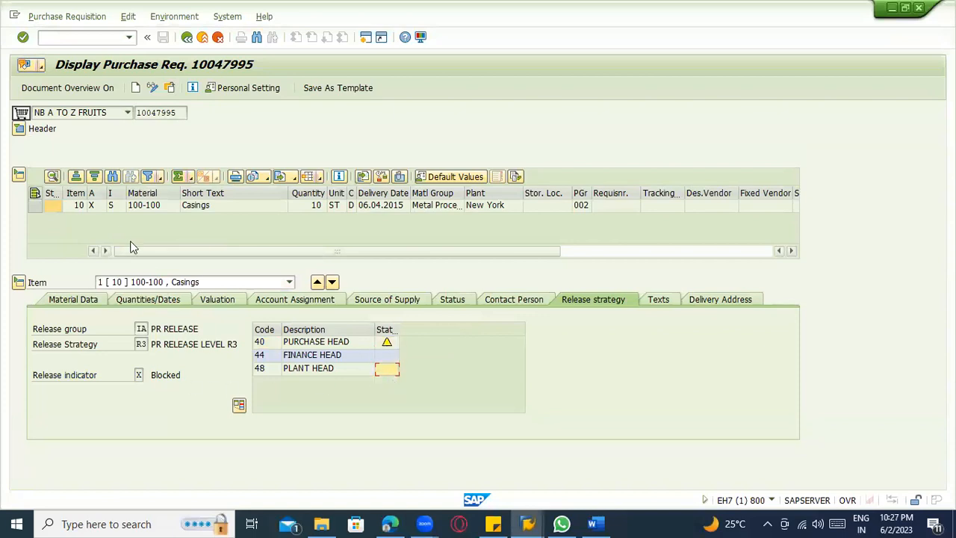
Widen the item category and account assignment columns and look up the Third-party entry (S) among the possible item categories.
drag(264, 194, 281, 193)
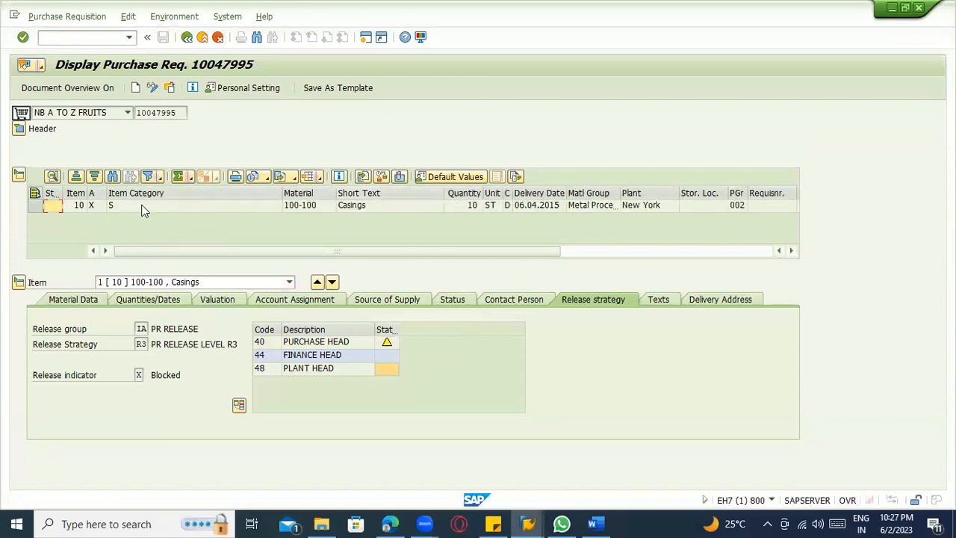
drag(105, 194, 273, 194)
click(431, 207)
click(443, 205)
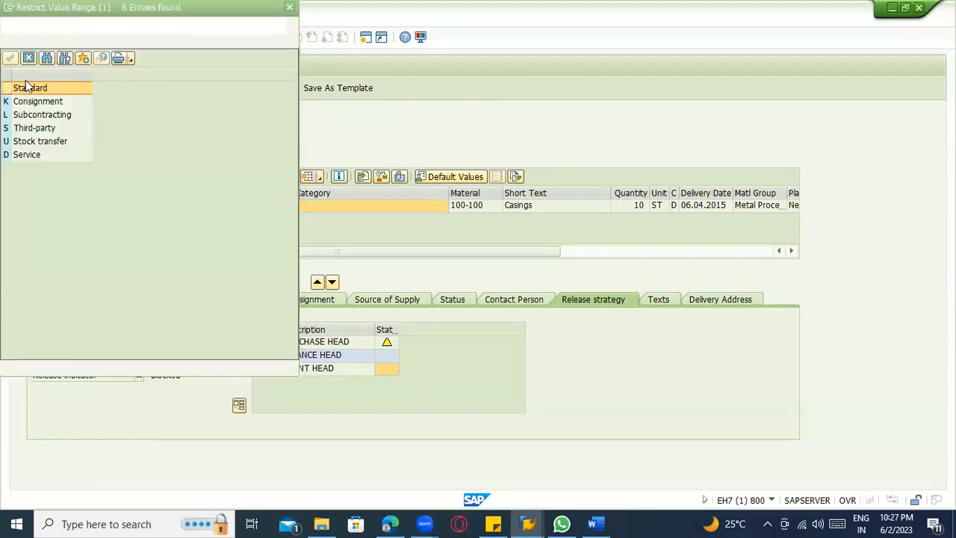
click(36, 137)
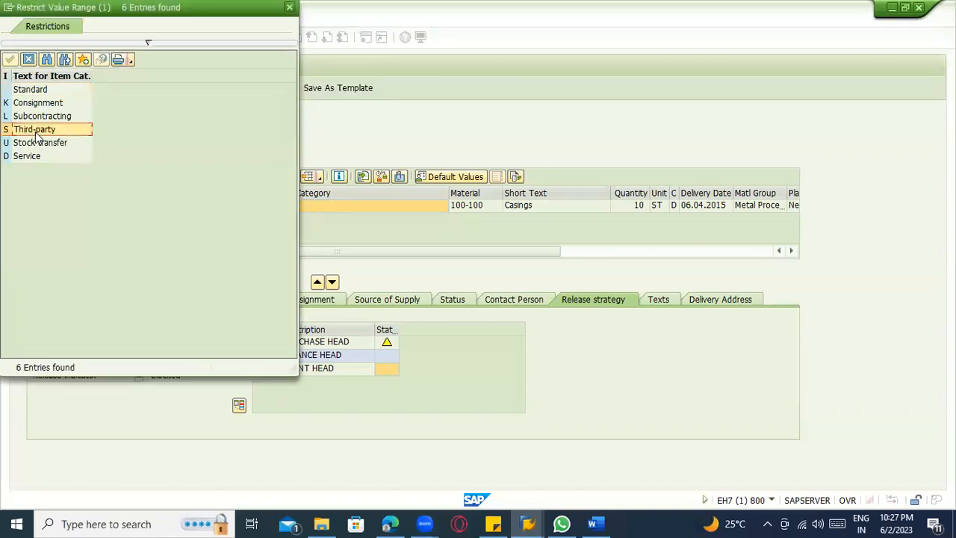
drag(111, 15, 188, 124)
click(366, 120)
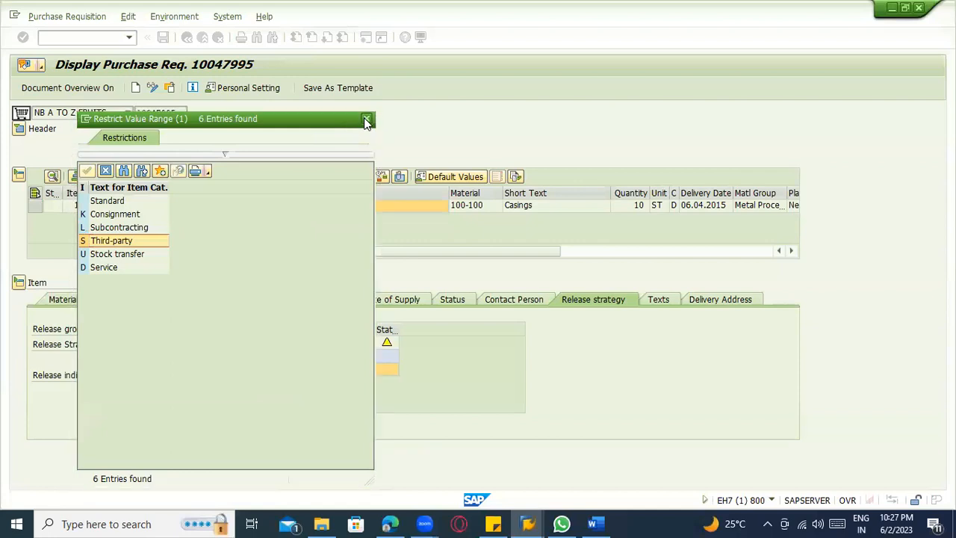
Show the list of possible account assignment categories for the requisition item.
click(271, 205)
click(270, 204)
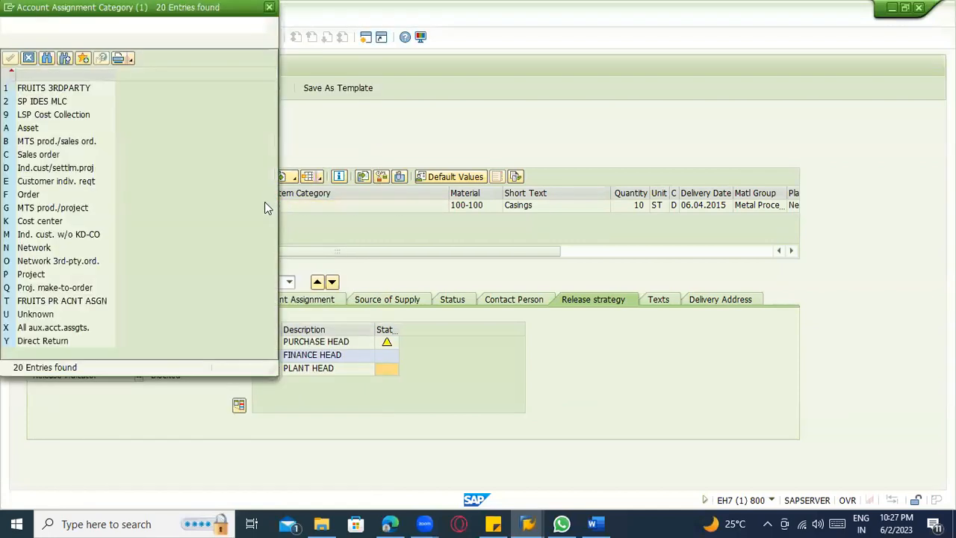
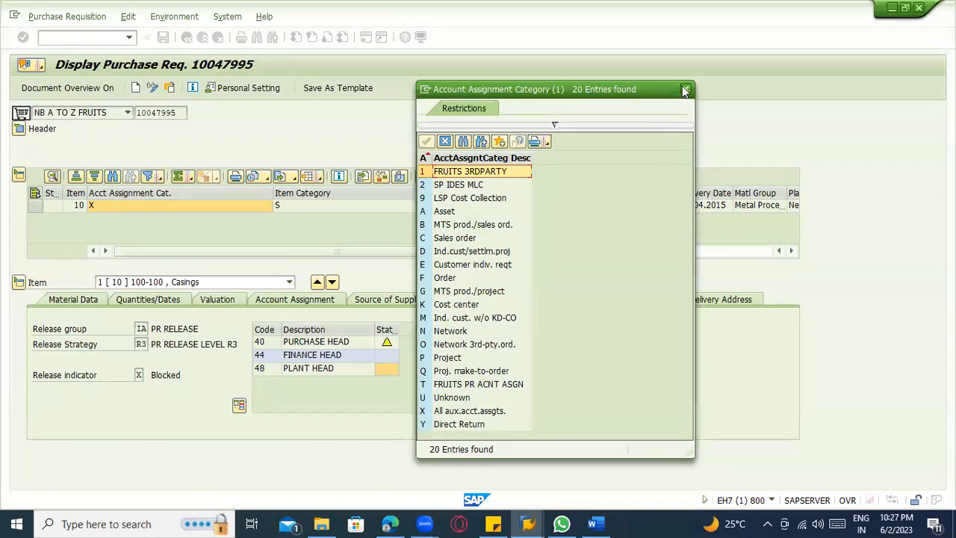
Check the All aux.acct.assgts. entry among the account assignment categories, close the list, and go to the requisition line's item category.
click(466, 412)
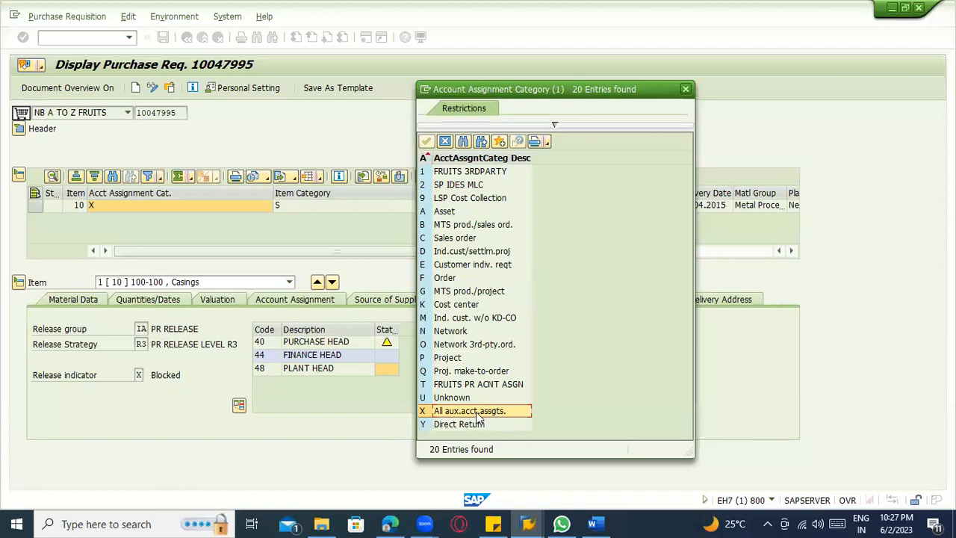
click(685, 89)
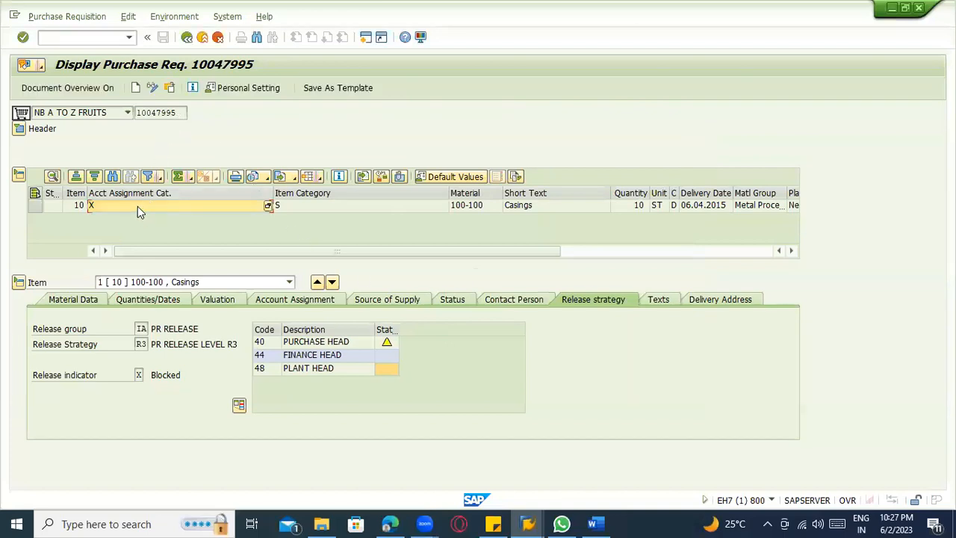
click(273, 205)
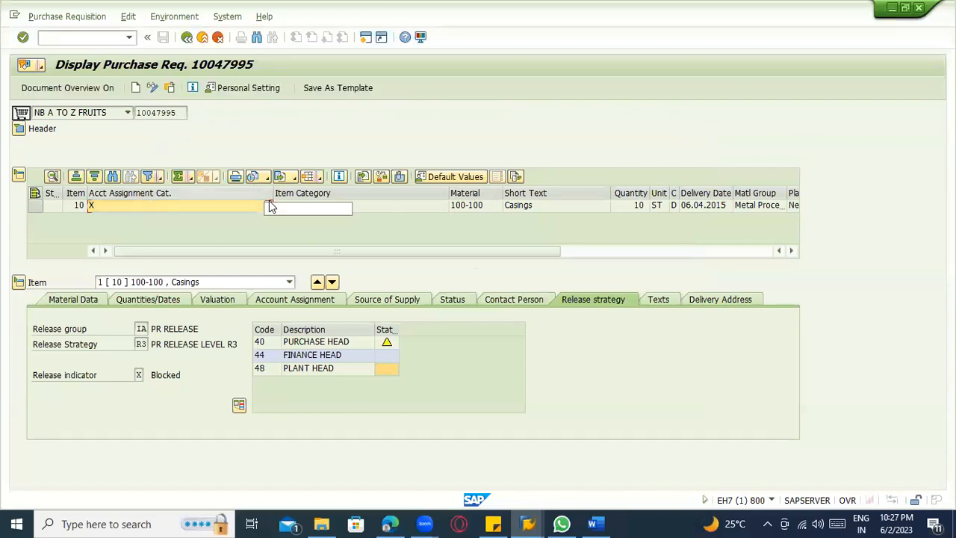
Switch to Word and add two lines to the notes: "Account assignment --- third party" and "Item category – Third party".
click(595, 523)
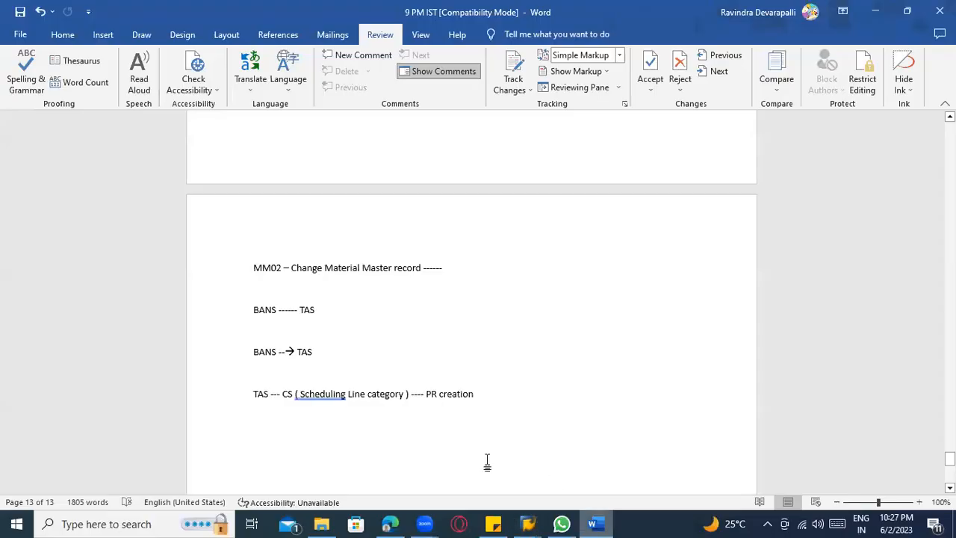
key(Return)
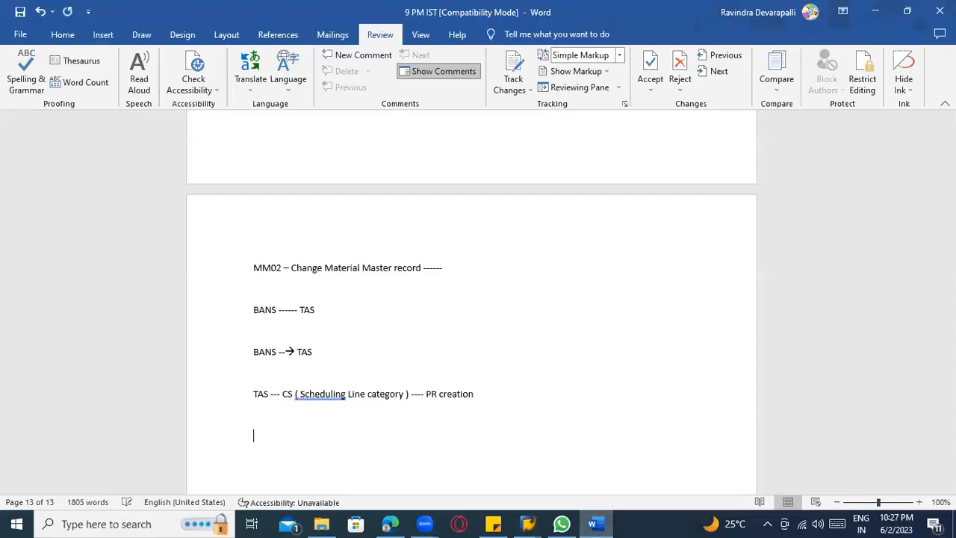
text(Account)
key(BackSpace)
text(assignment --- third part)
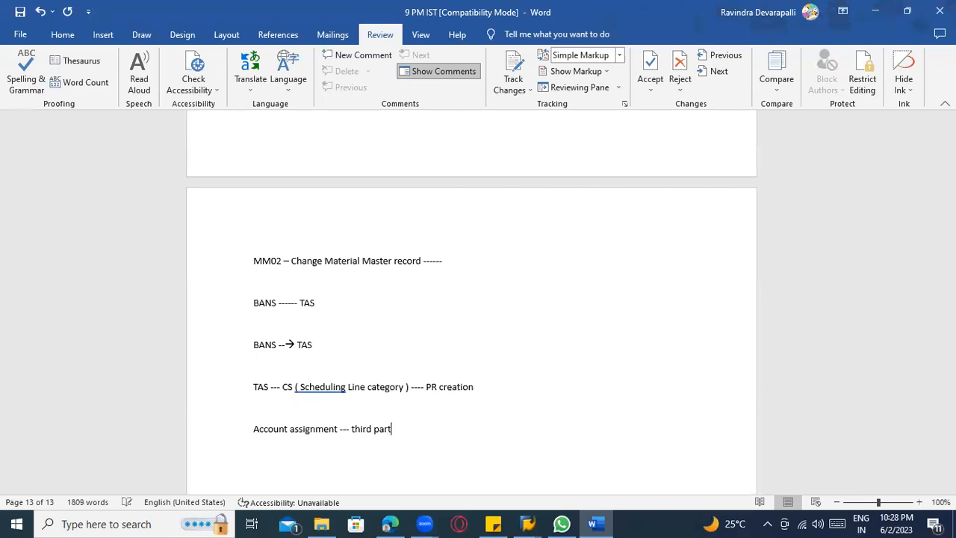
text(Item category - Third party)
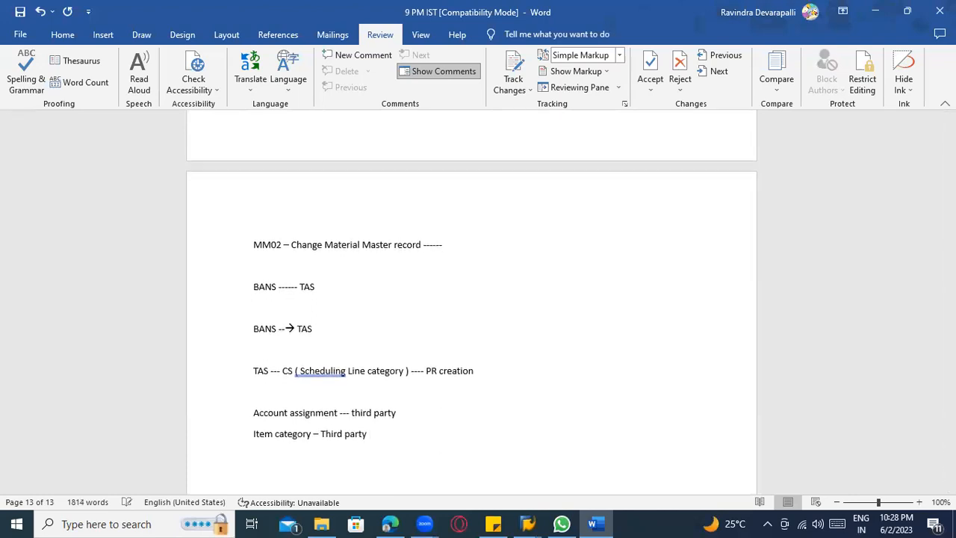
Append a dash to the item category note and "- 1" to the account assignment note.
drag(403, 413, 270, 420)
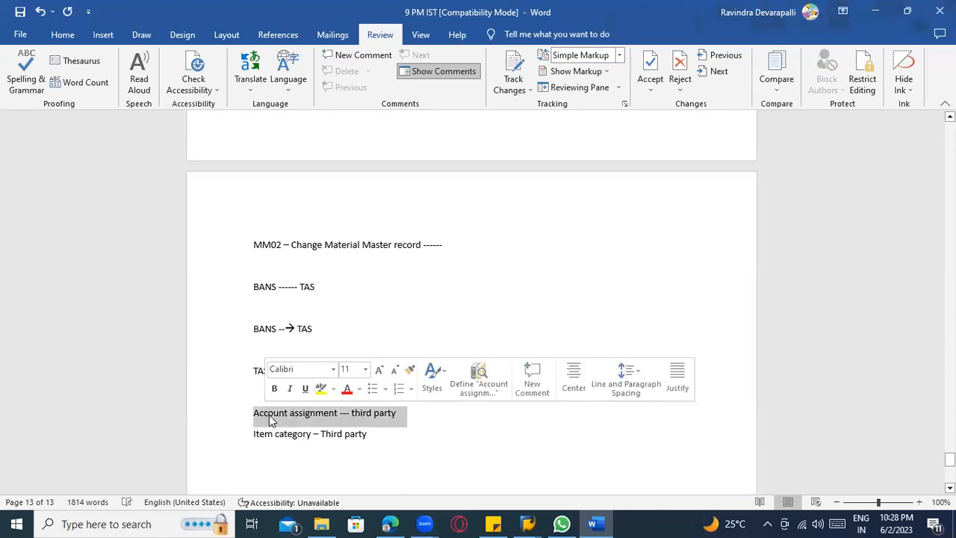
click(269, 416)
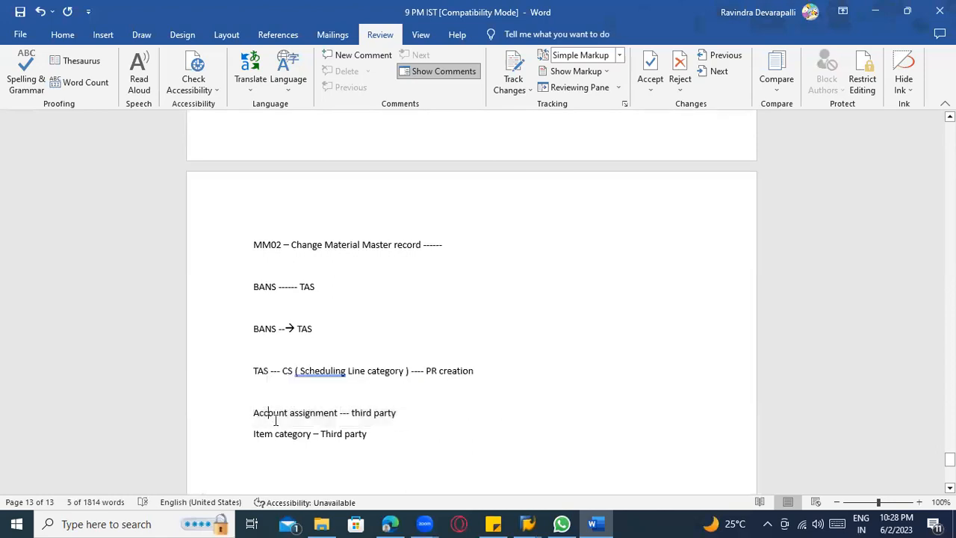
drag(383, 436, 216, 428)
click(378, 448)
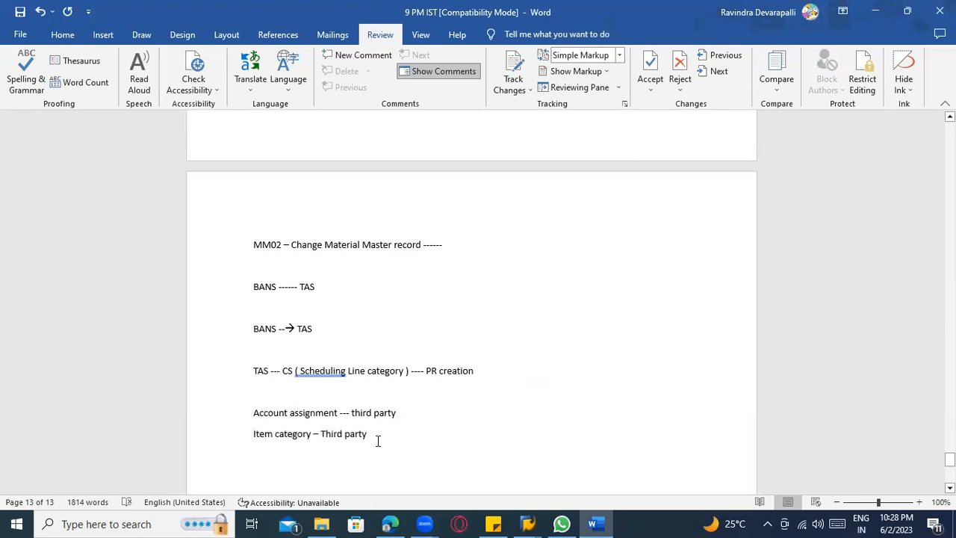
text(- S)
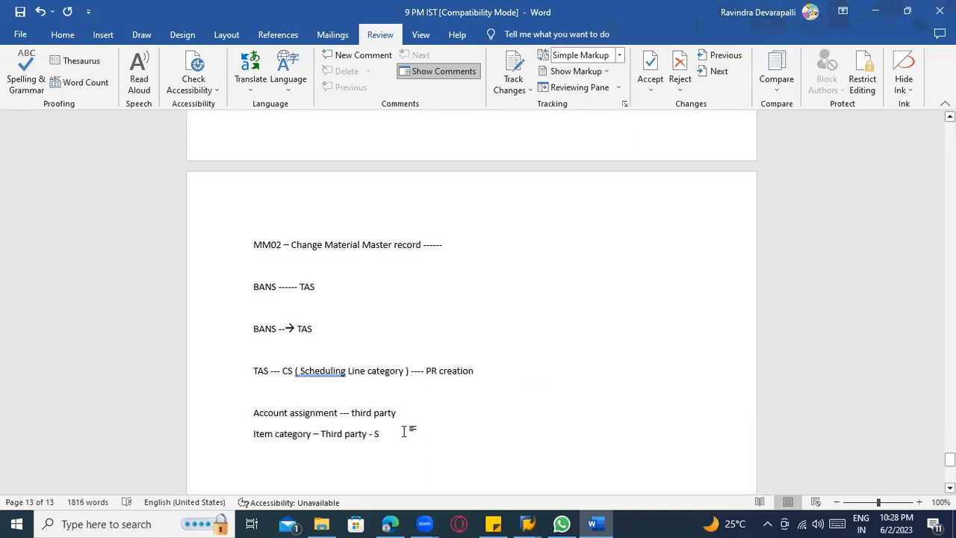
click(407, 418)
text(- 1)
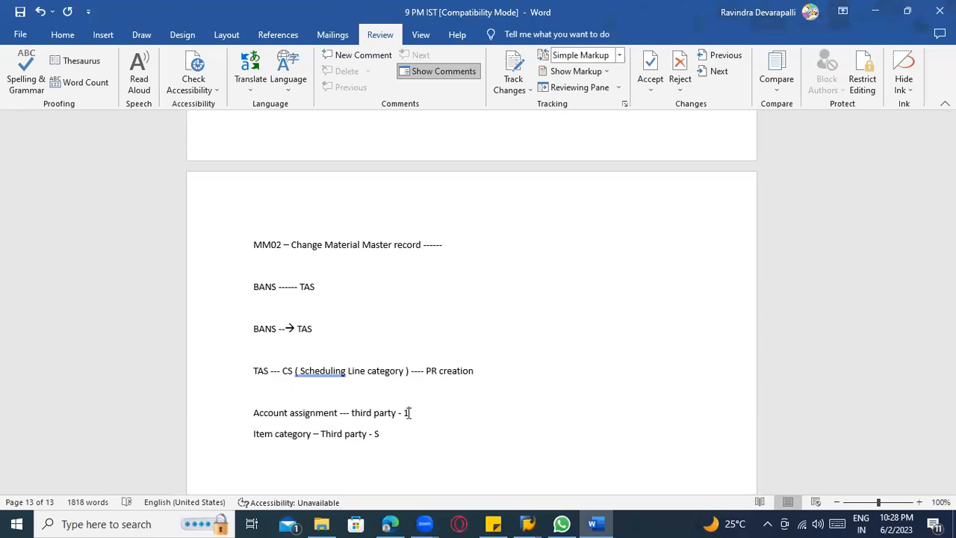
Switch back to SAP and start the purchase requisition release transaction ME54N.
key(alt+Tab)
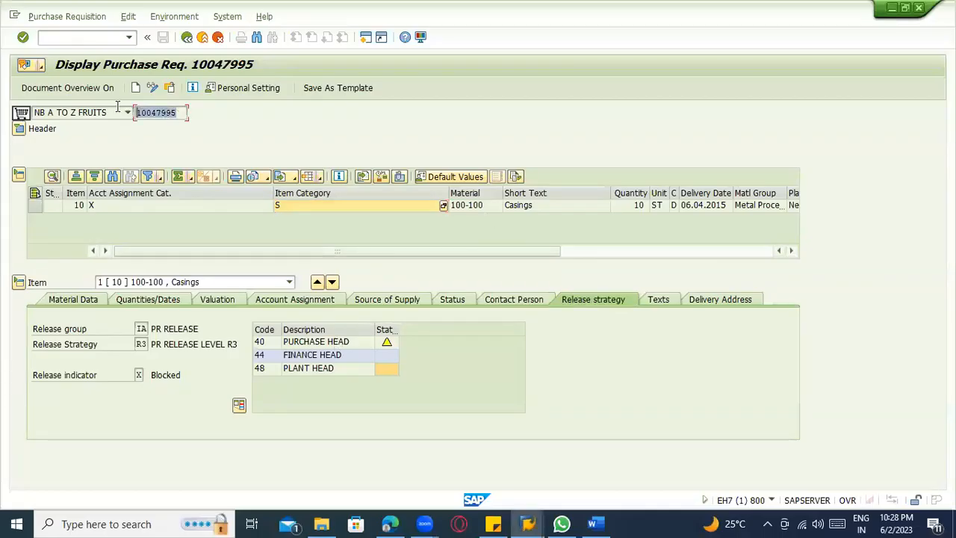
click(76, 38)
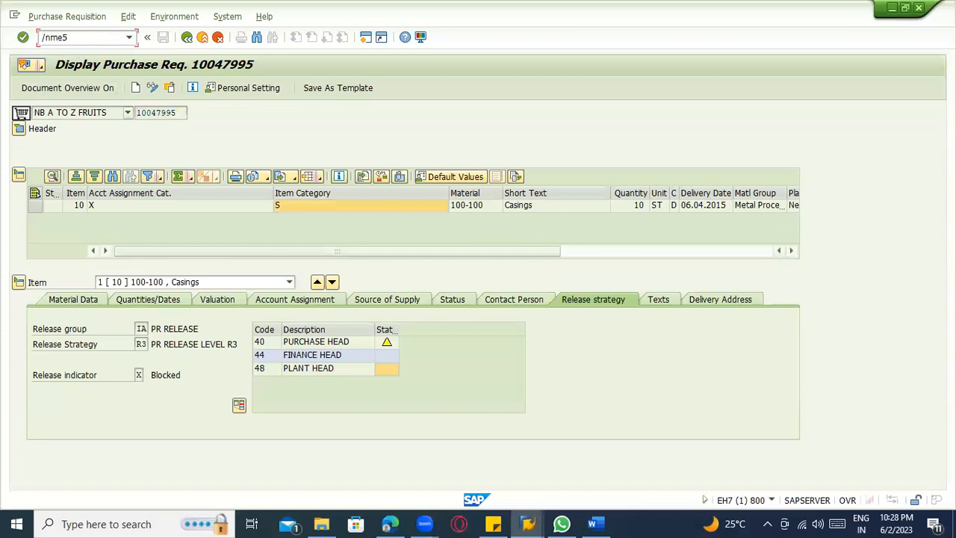
text(/nme54n)
key(Return)
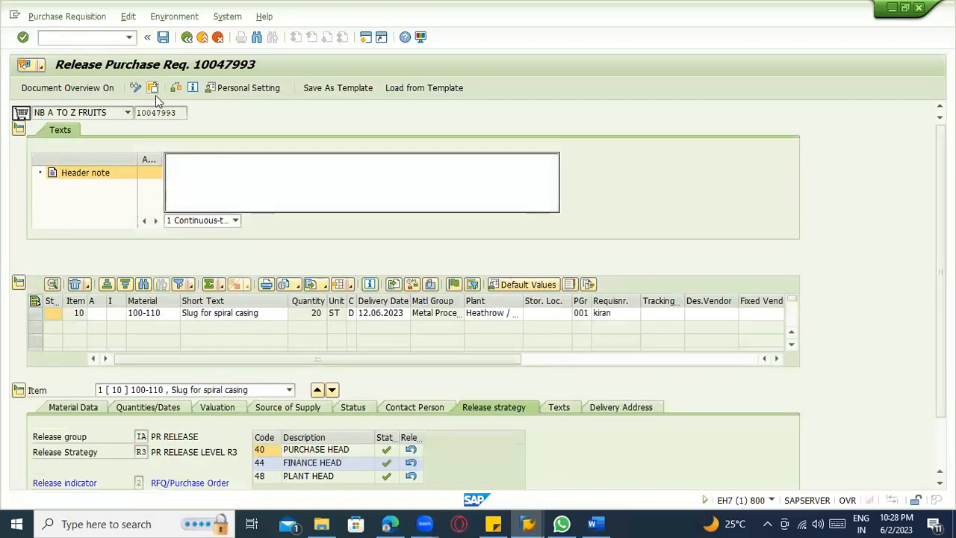
Load the third-party Casings requisition, release it for the purchase, finance and plant heads, and save it.
click(155, 91)
key(Return)
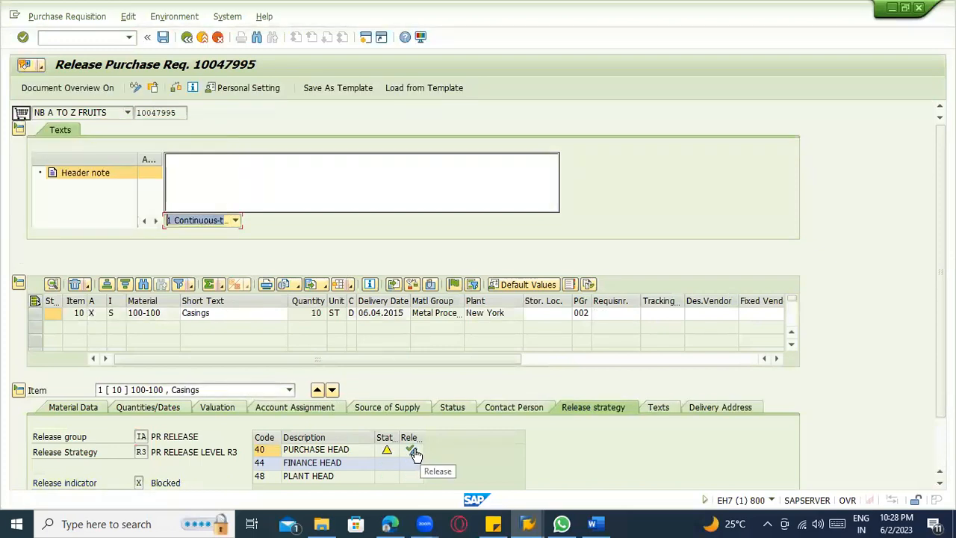
click(410, 465)
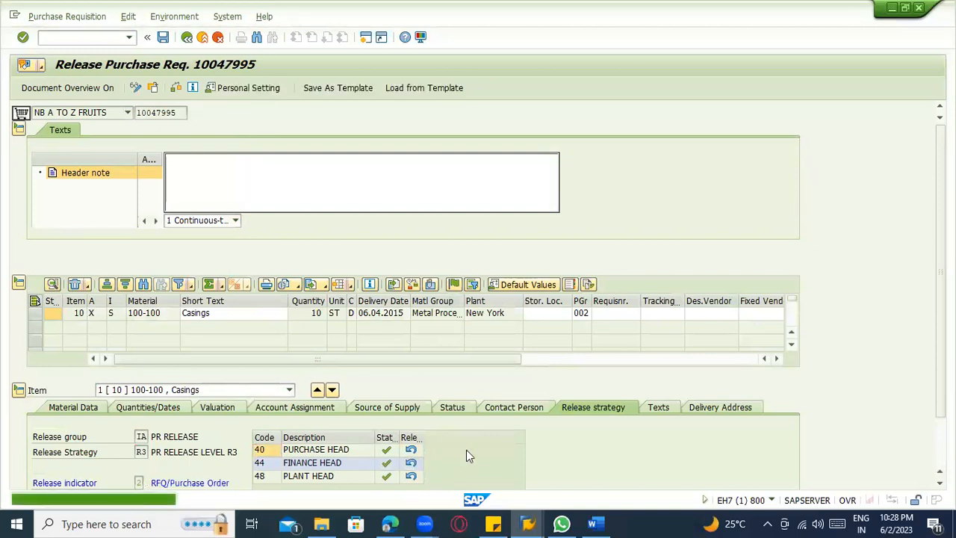
key(ctrl+s)
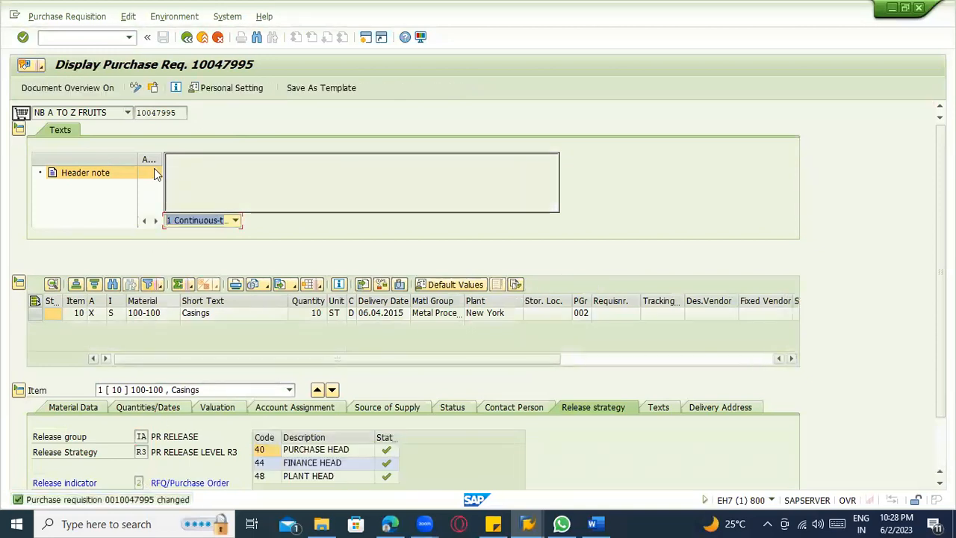
Copy the released requisition's number and start the purchase order creation transaction ME21N.
drag(176, 113, 131, 113)
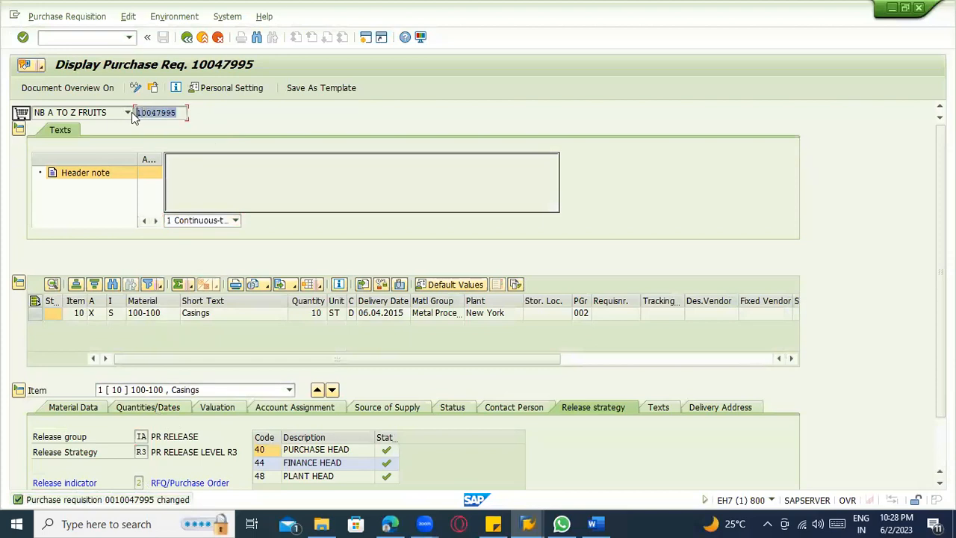
key(ctrl+c)
click(76, 39)
text(/nme21n)
key(Return)
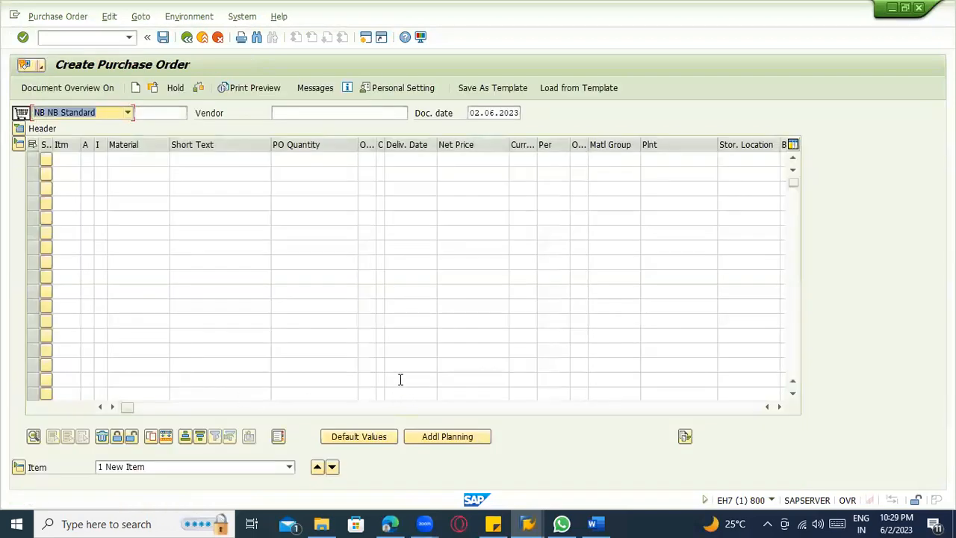
Try to reference the copied requisition number with requisition item 10 in the first order line.
click(410, 407)
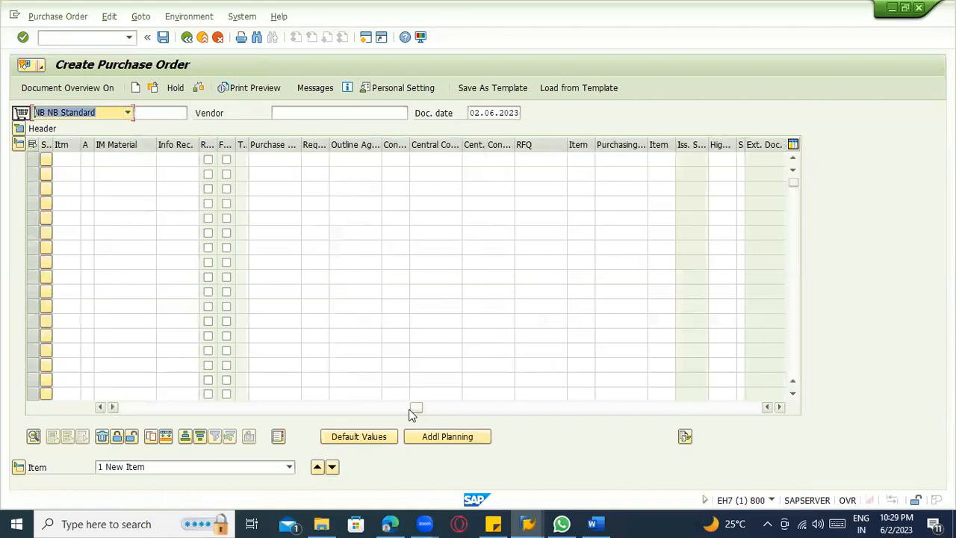
click(271, 159)
key(ctrl+v)
key(Tab)
text(1)
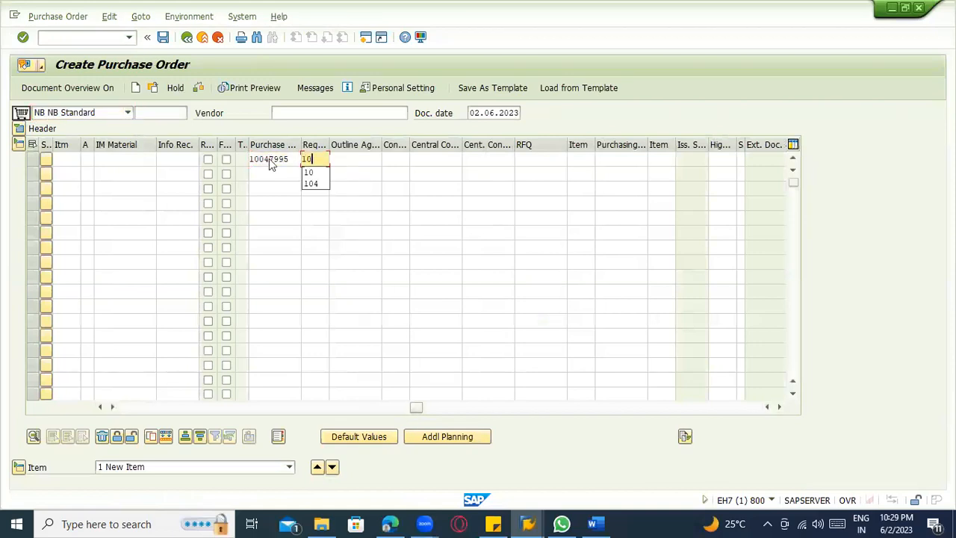
key(Return)
Set the order's vendor to 1000 and its purchasing organization and company code to 1000.
text(1000)
click(121, 159)
click(123, 173)
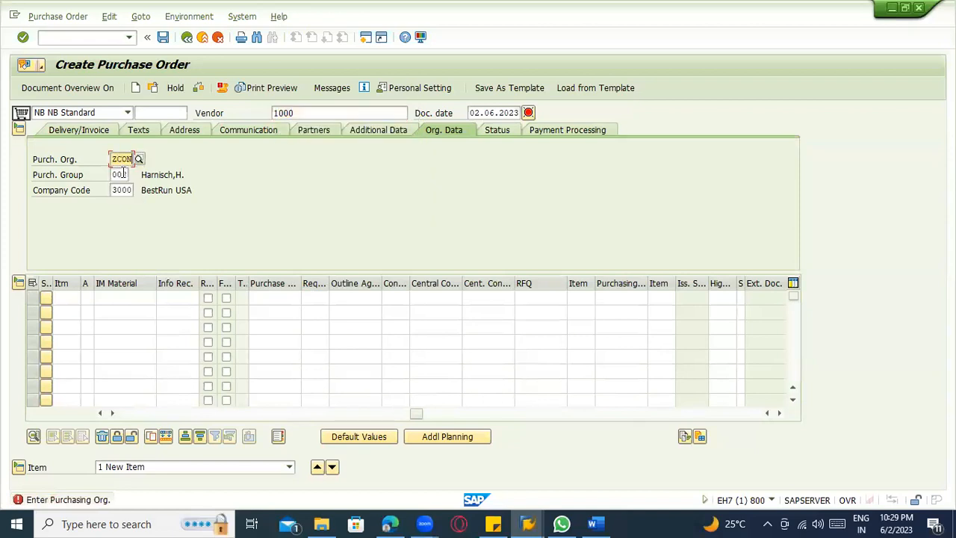
key(Return)
text(1000)
key(Return)
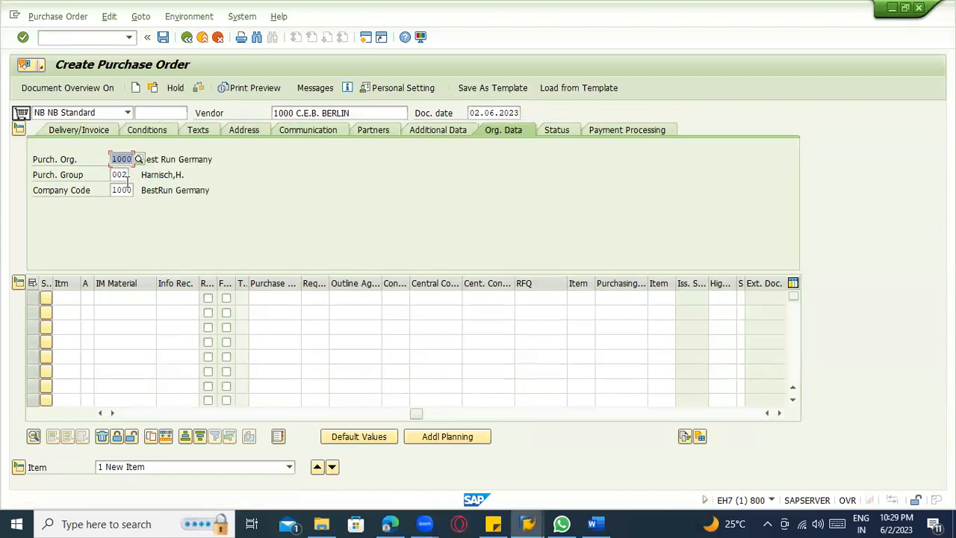
click(129, 190)
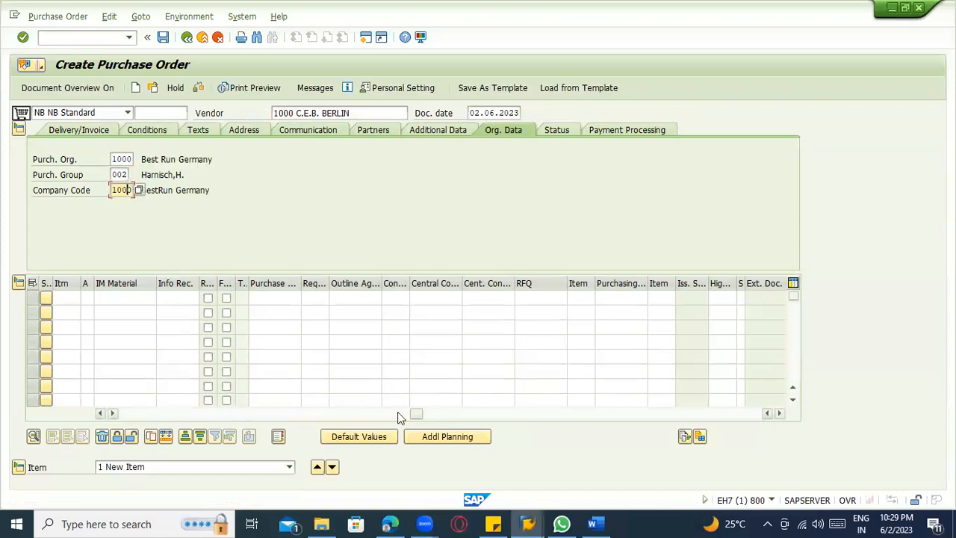
Enter the copied requisition number and requisition item 10 in the first order line to adopt its data.
drag(411, 410, 404, 410)
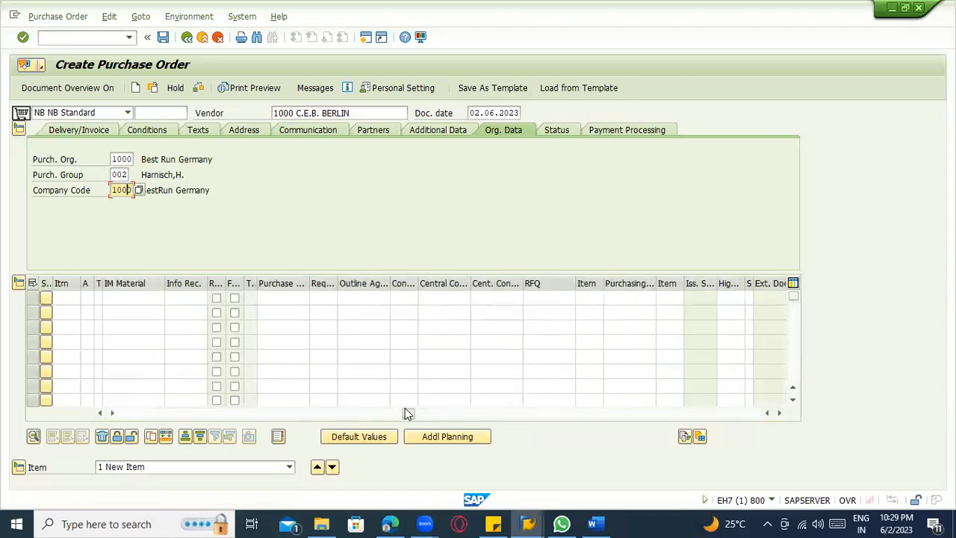
click(291, 299)
key(ctrl+v)
click(313, 300)
text(10)
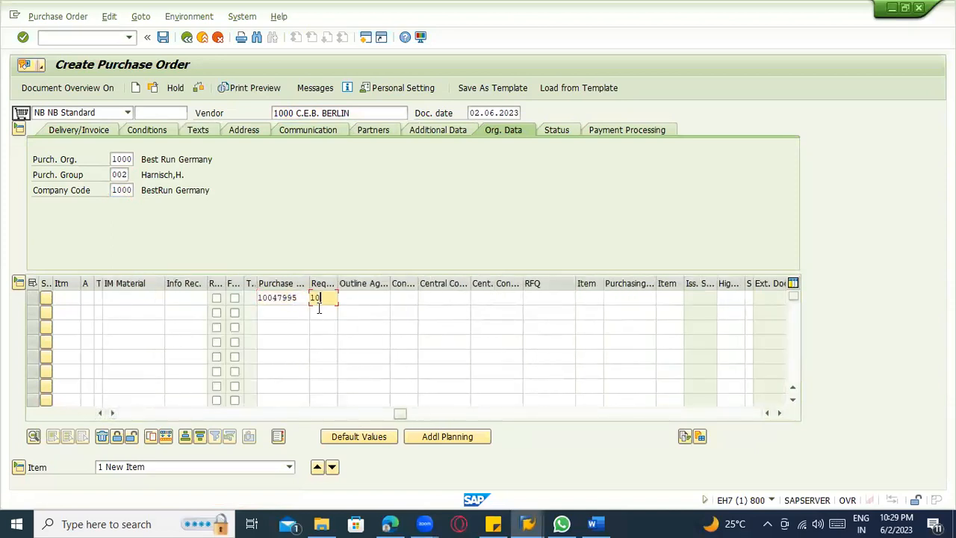
key(Return)
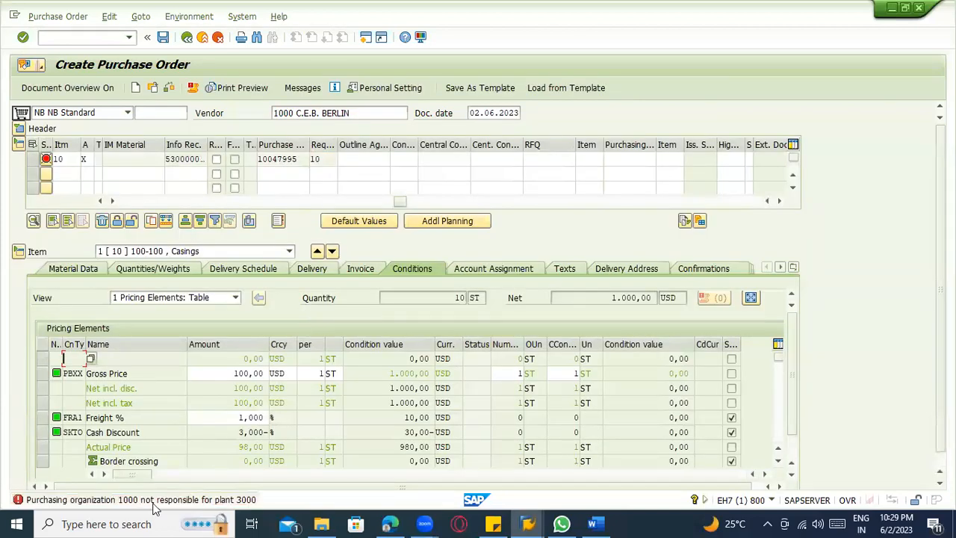
Change the purchasing organization in the order header's organizational data to 3000.
click(19, 130)
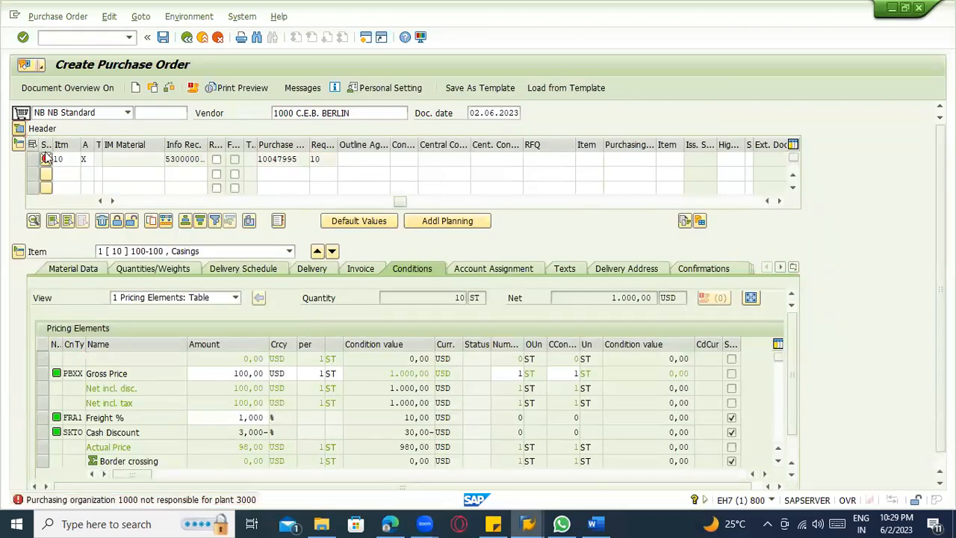
text(3000)
key(Return)
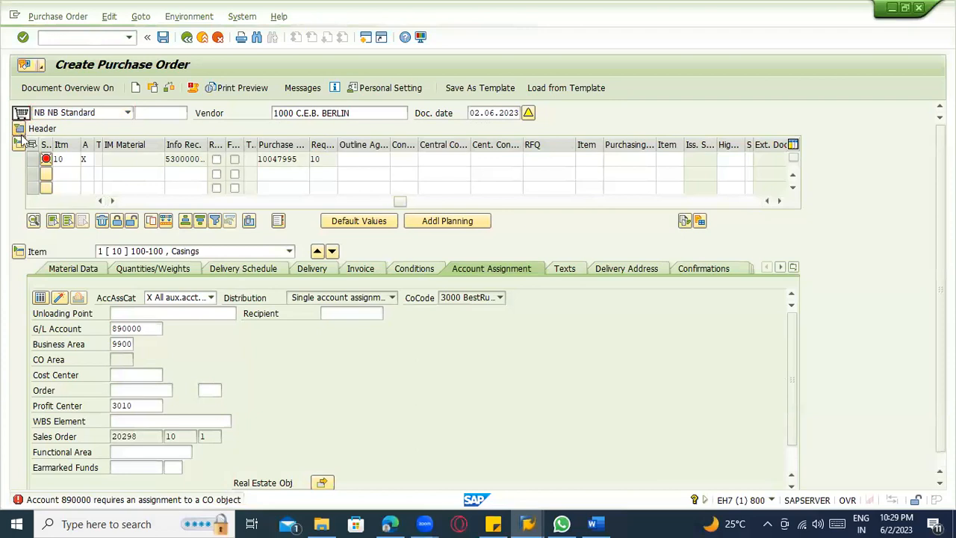
click(19, 129)
click(133, 159)
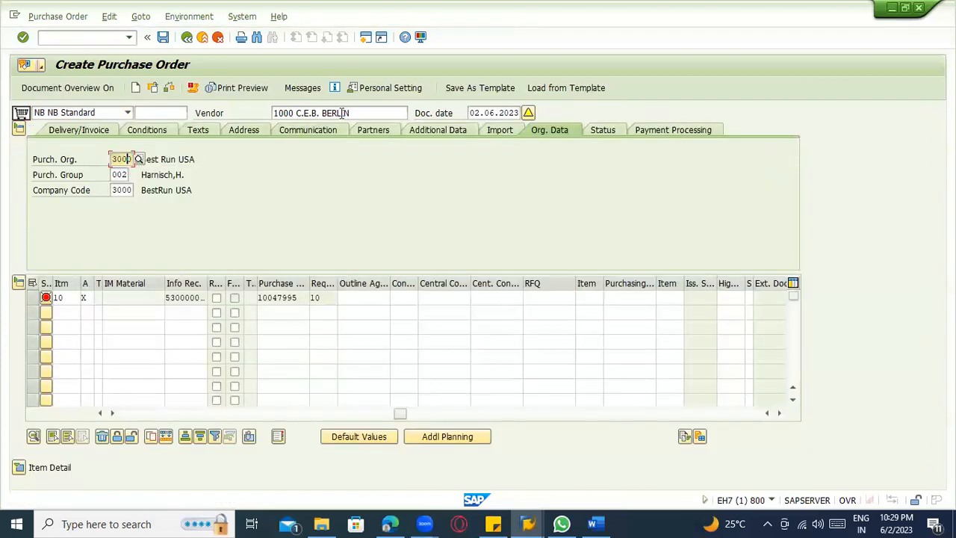
Open the value search for the order's vendor and choose the Vendors: Purchasing search criteria.
click(372, 113)
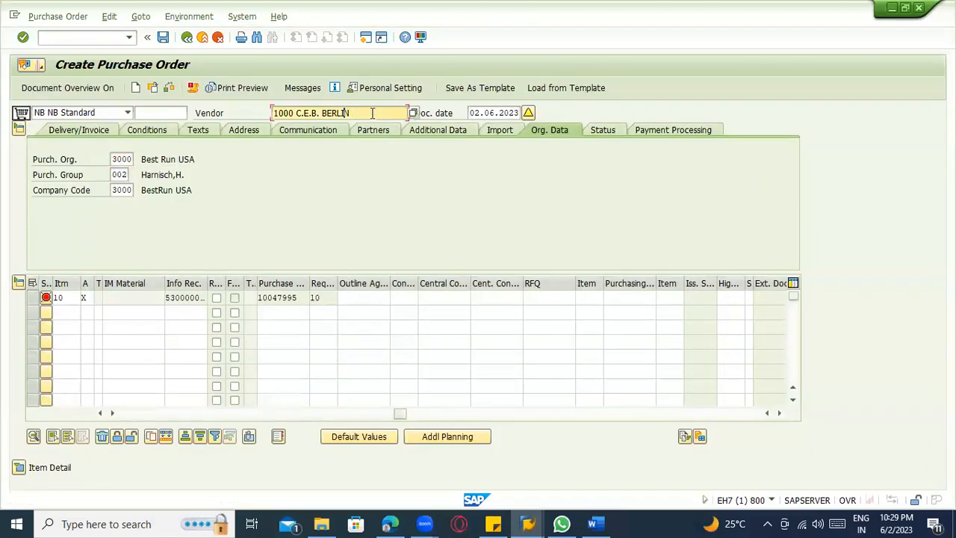
click(413, 112)
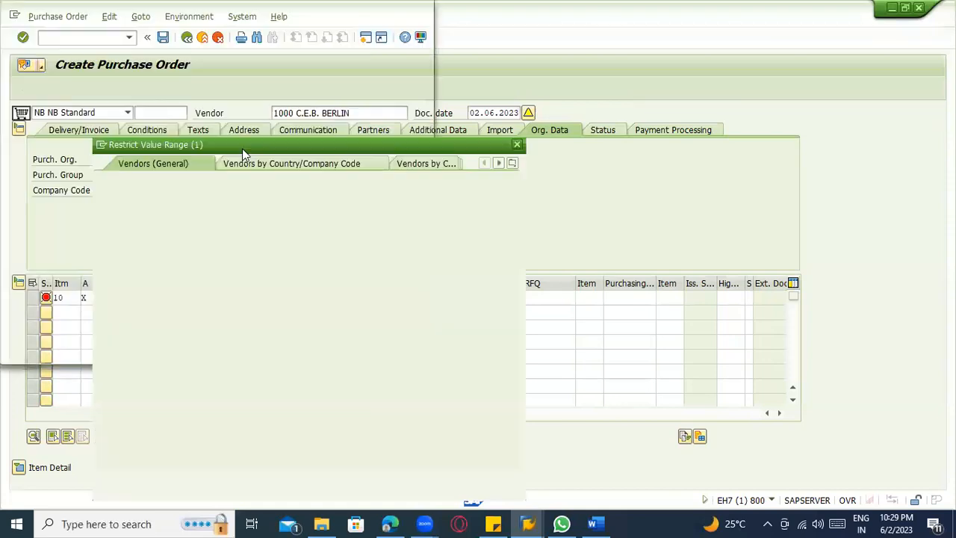
click(512, 163)
click(574, 333)
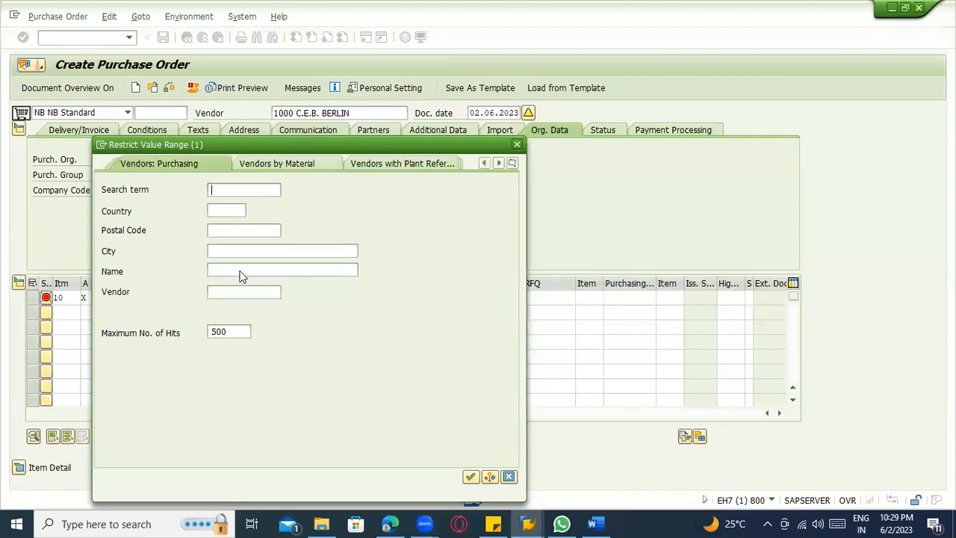
Search for vendors of purchasing organization 3000 and sort the hits by vendor number.
click(223, 312)
text(30)
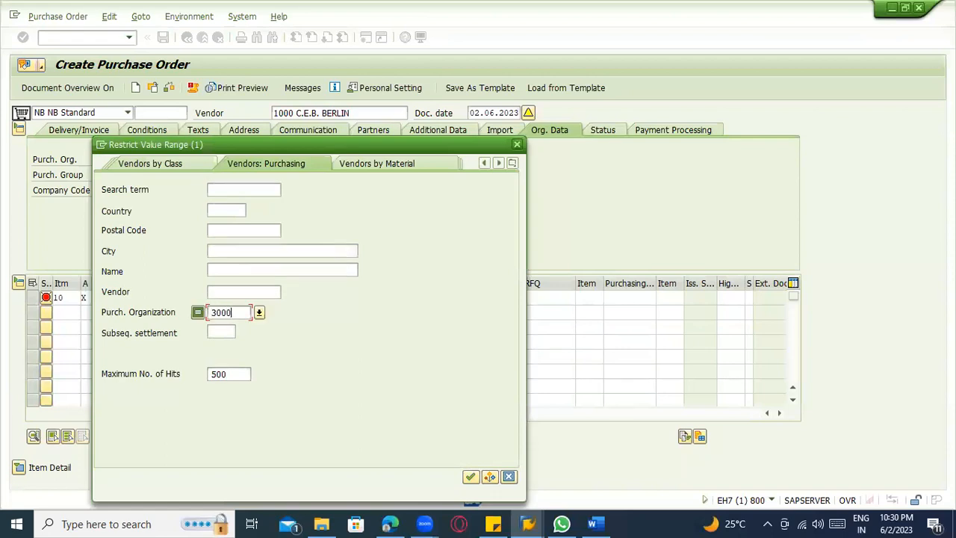
text(00)
key(Return)
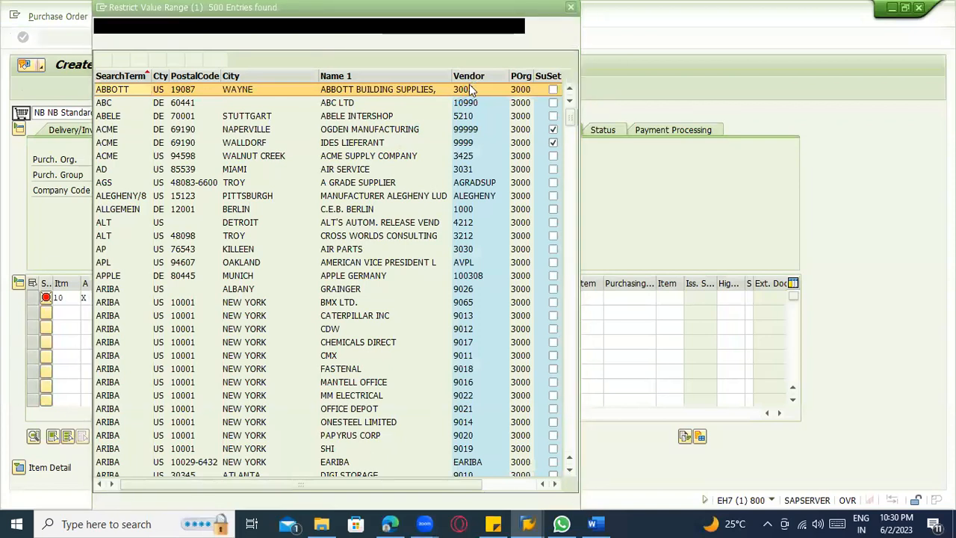
click(470, 76)
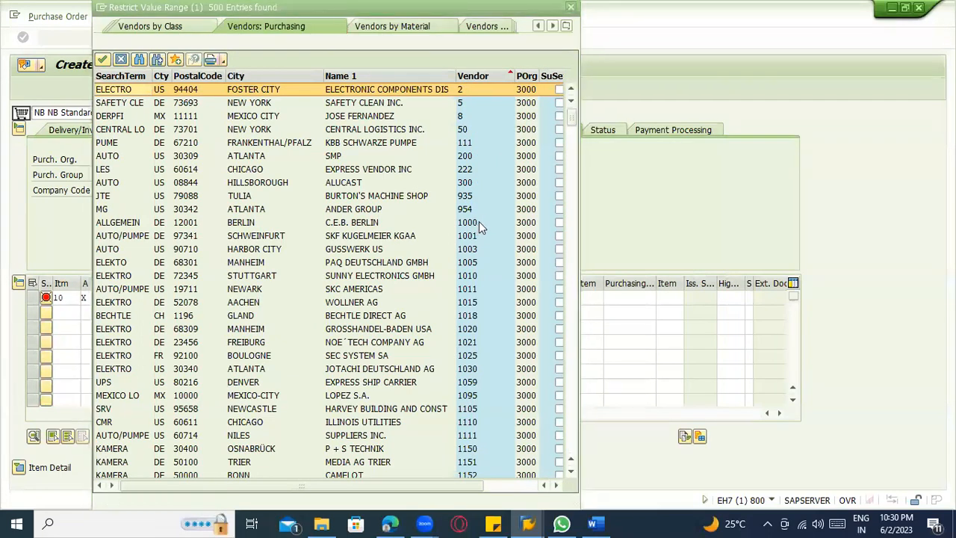
Assign vendor 1000, C.E.B. BERLIN, to the purchase order and close the message log.
double_click(479, 219)
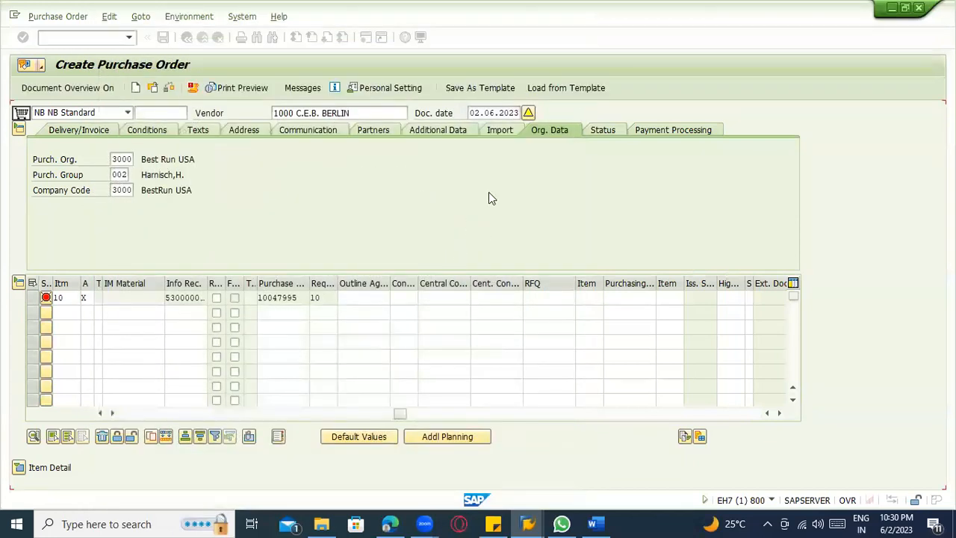
key(Return)
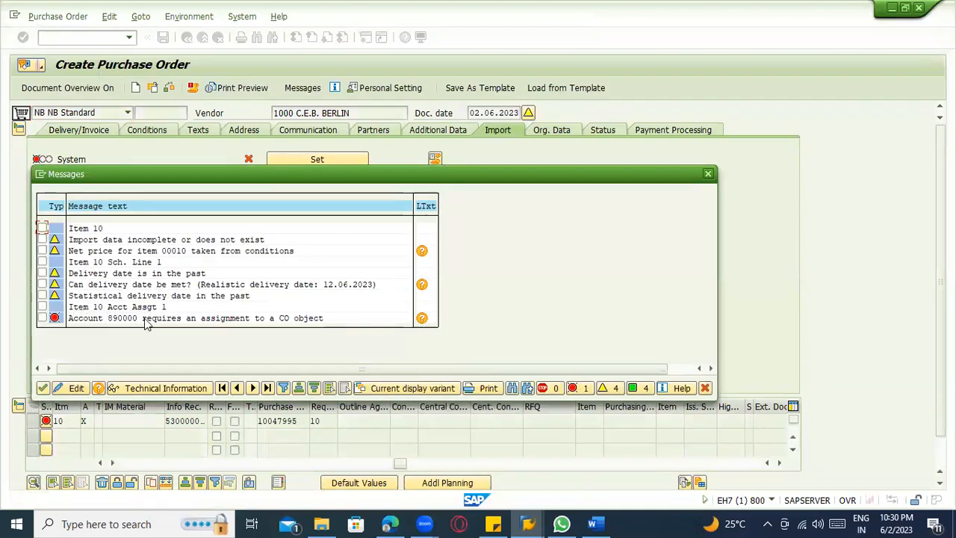
key(Return)
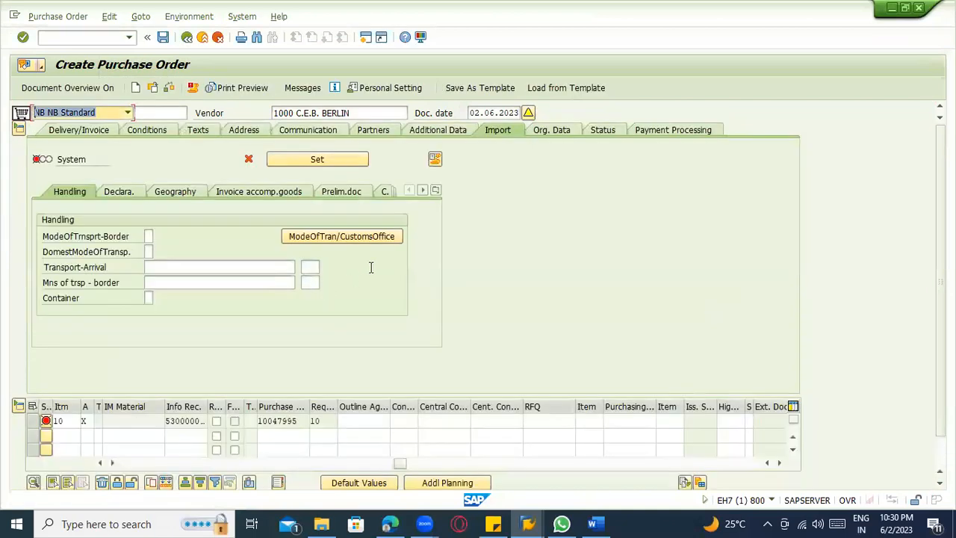
Collapse the order header, expand item 10's details and inspect the G/L account in its account assignment.
click(19, 129)
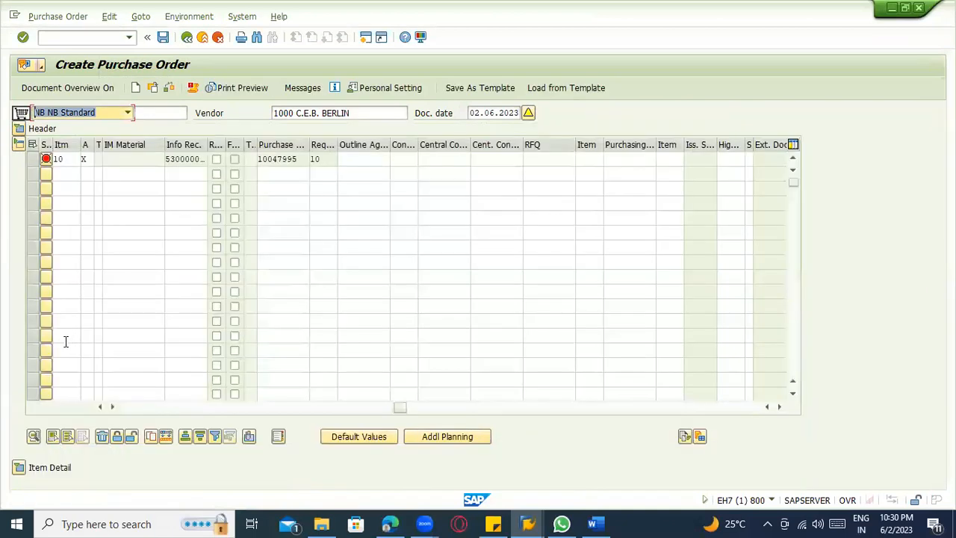
click(19, 468)
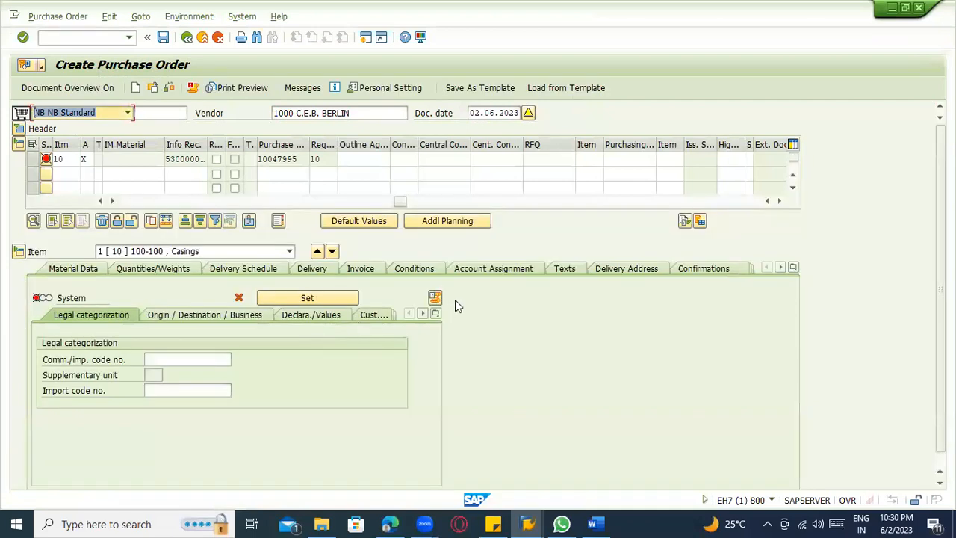
click(491, 270)
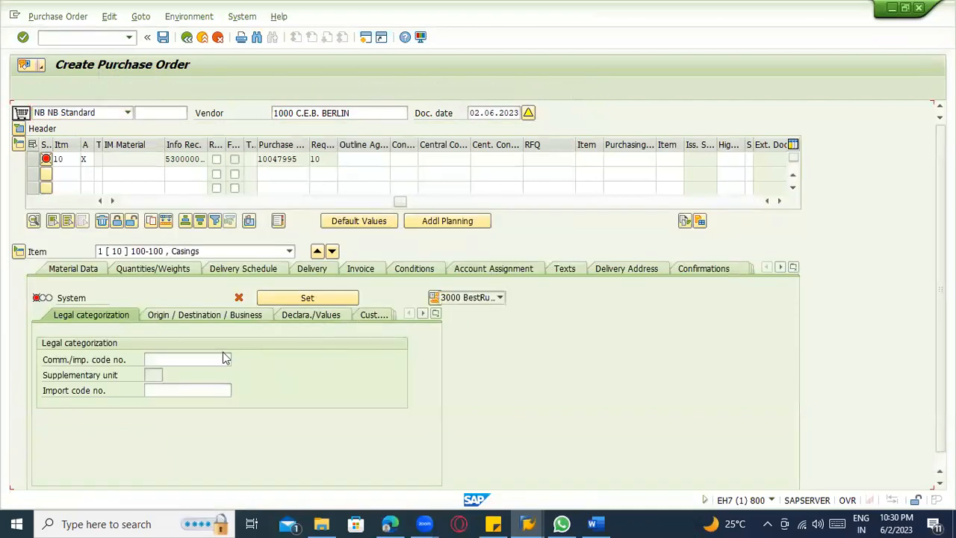
click(148, 329)
drag(149, 329, 100, 328)
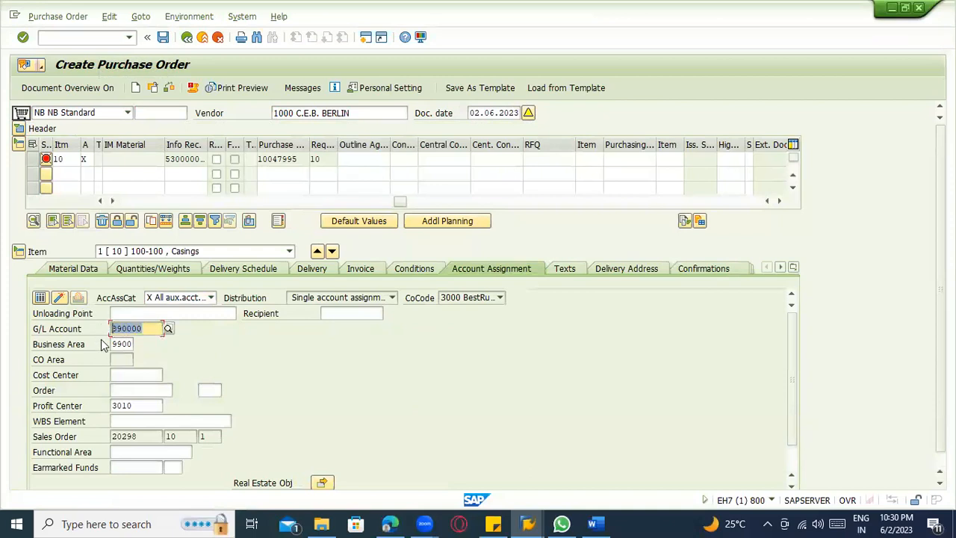
Check the purchase order and open the long text of the error about account 890000's CO object assignment.
click(170, 88)
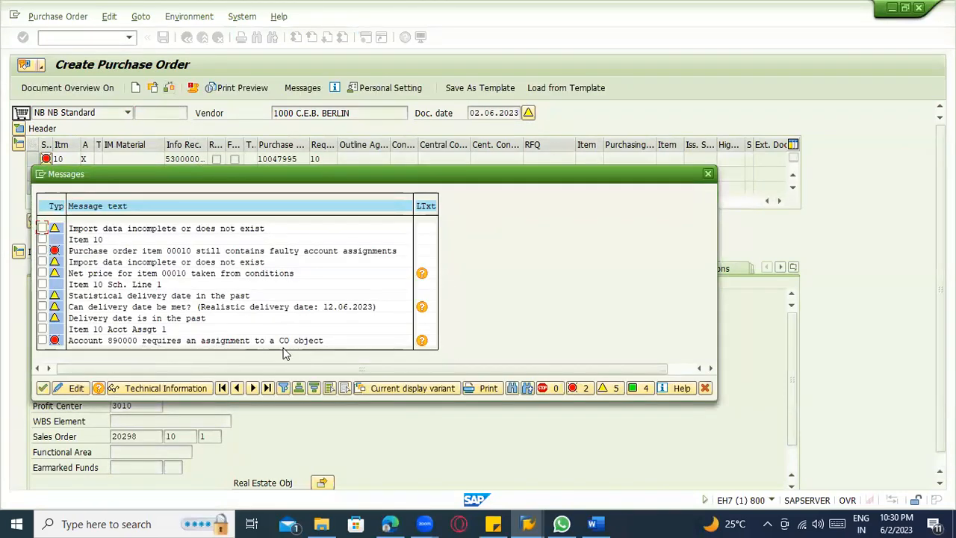
drag(304, 180, 408, 118)
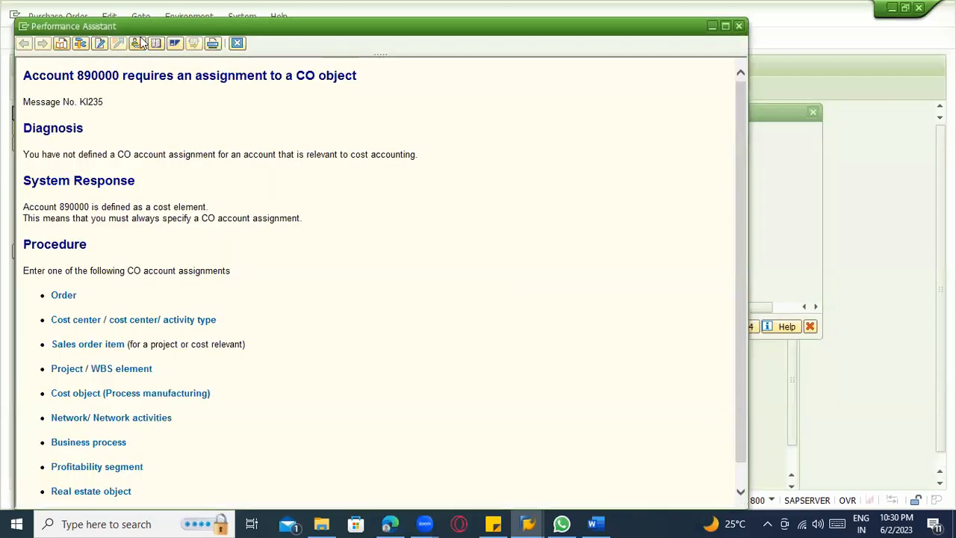
Try to reach customizing from the CO assignment error's long text and follow the Order link in its procedure.
click(140, 42)
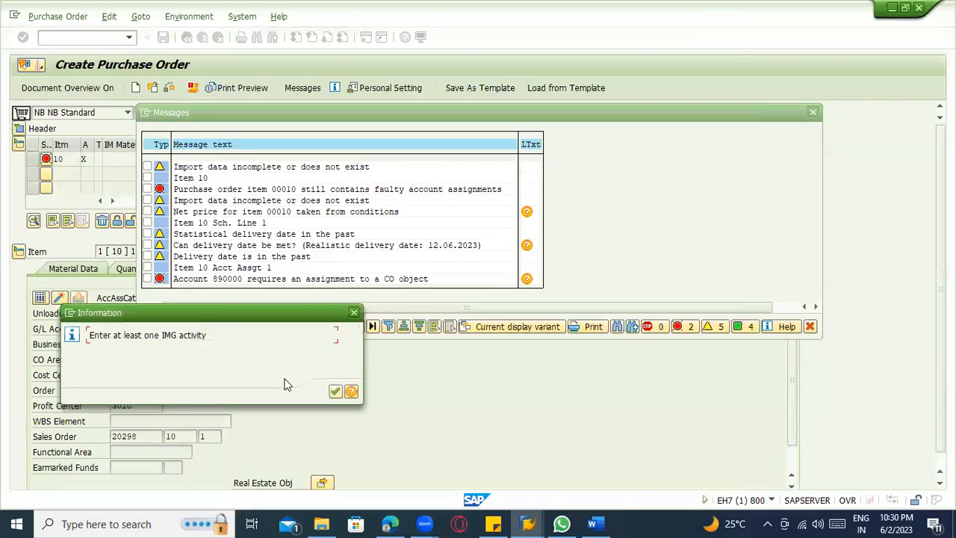
click(336, 392)
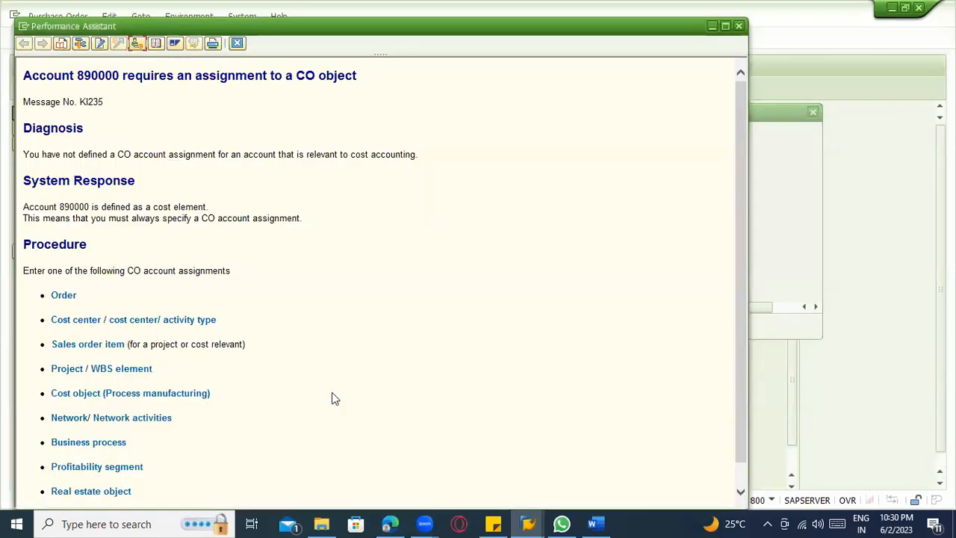
click(137, 45)
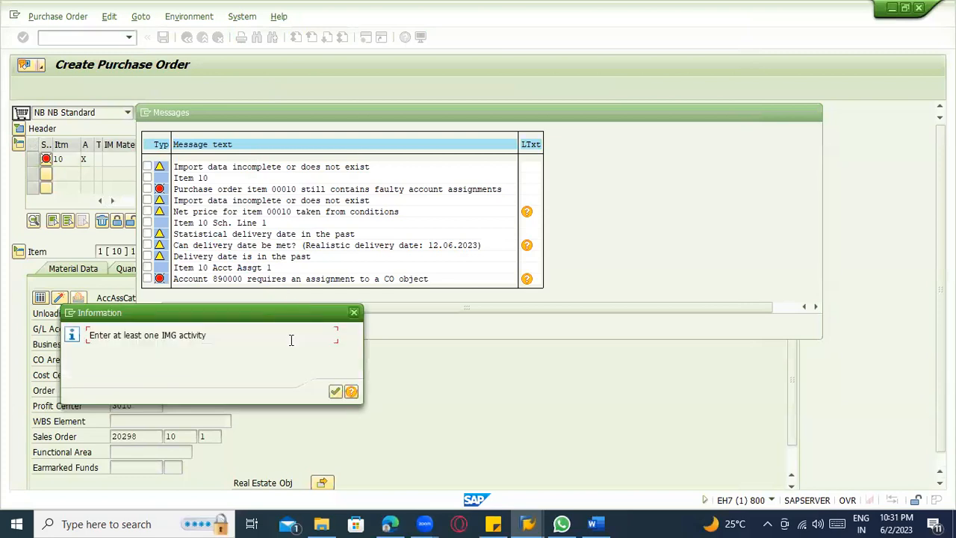
click(335, 392)
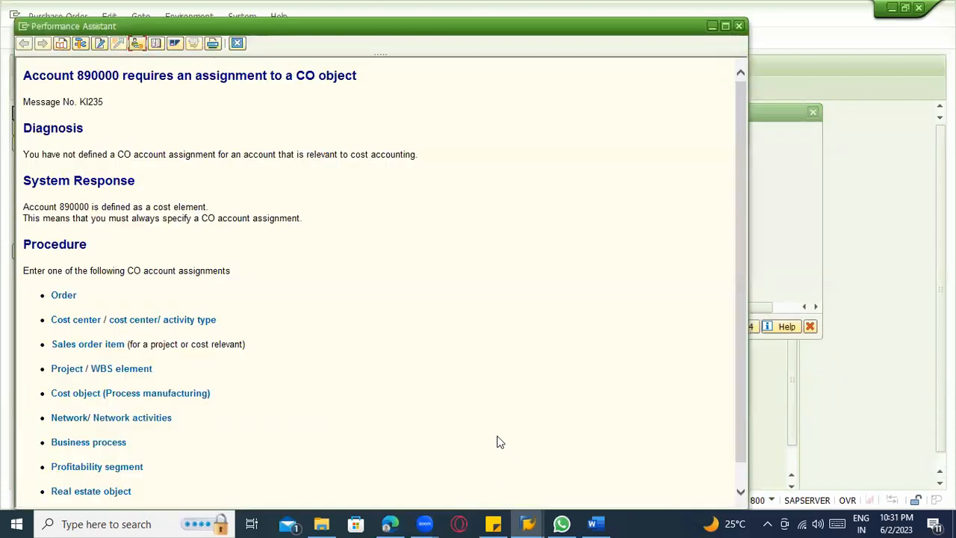
click(138, 45)
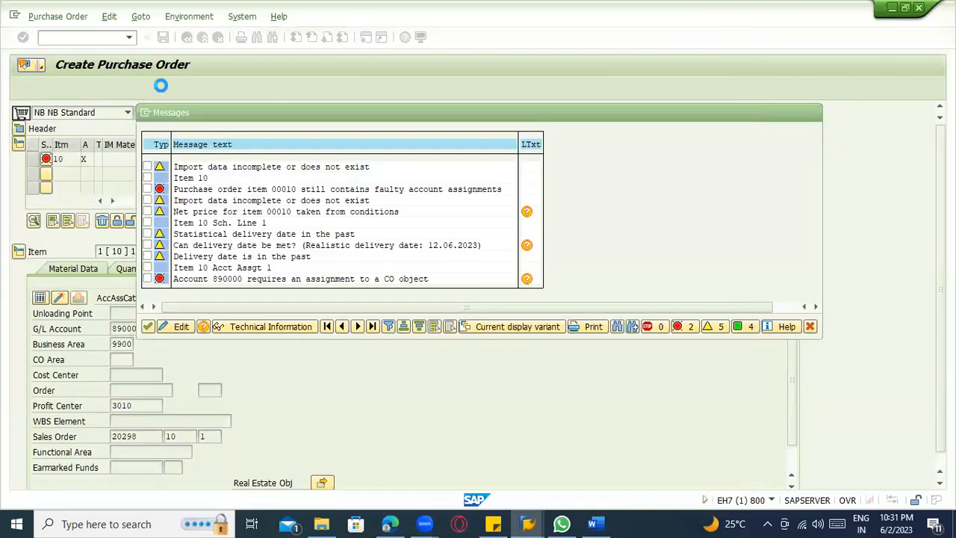
click(334, 392)
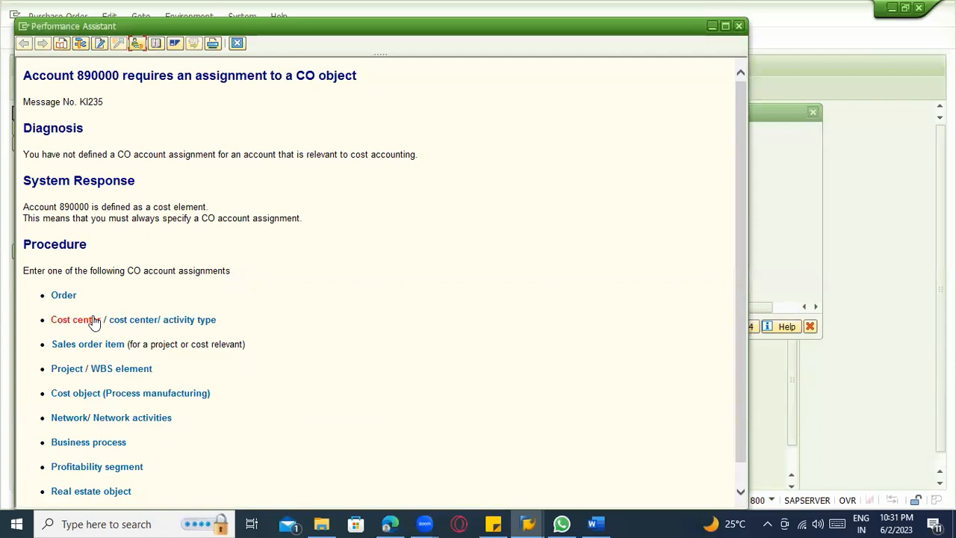
scroll(133, 330, down, 1)
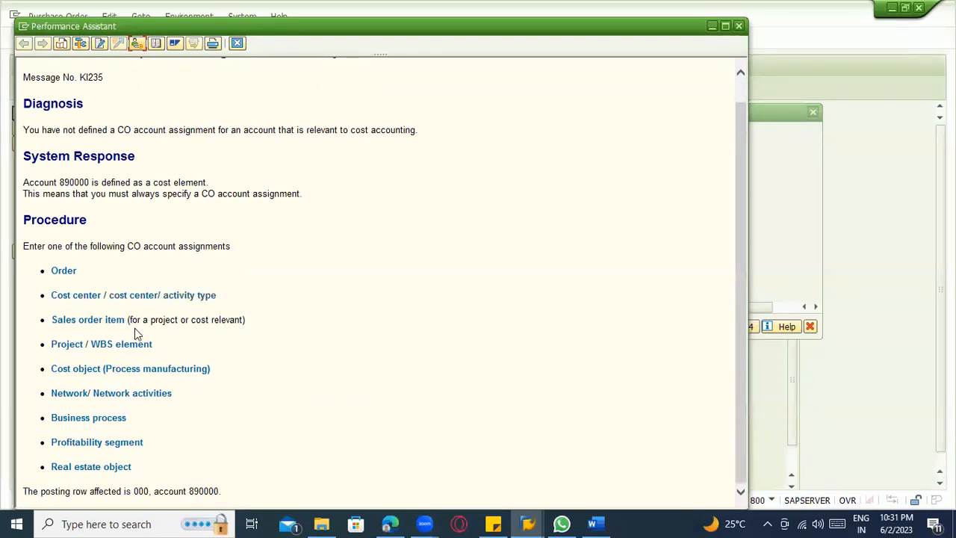
click(66, 272)
click(140, 45)
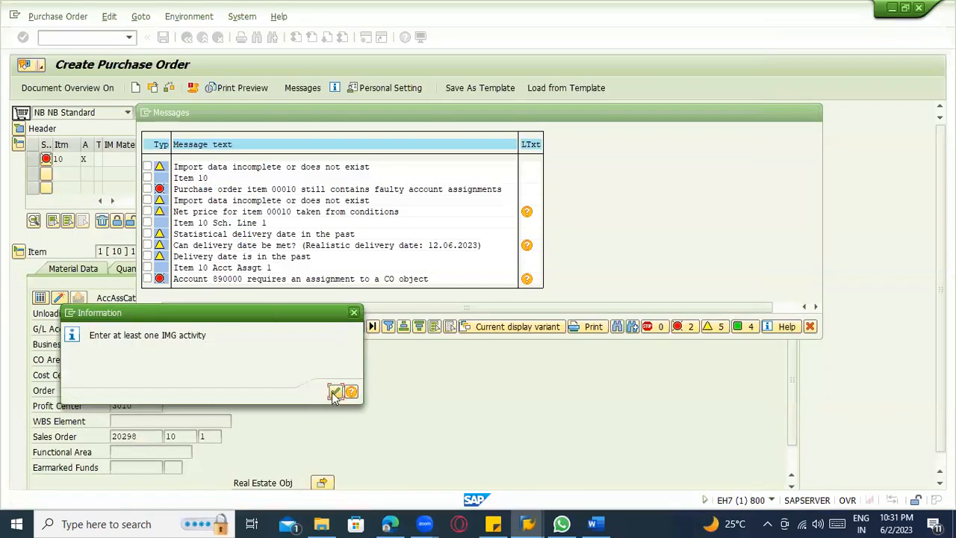
click(335, 392)
Switch to the session displaying the standard sales order and exit it completely.
mouse_move(527, 523)
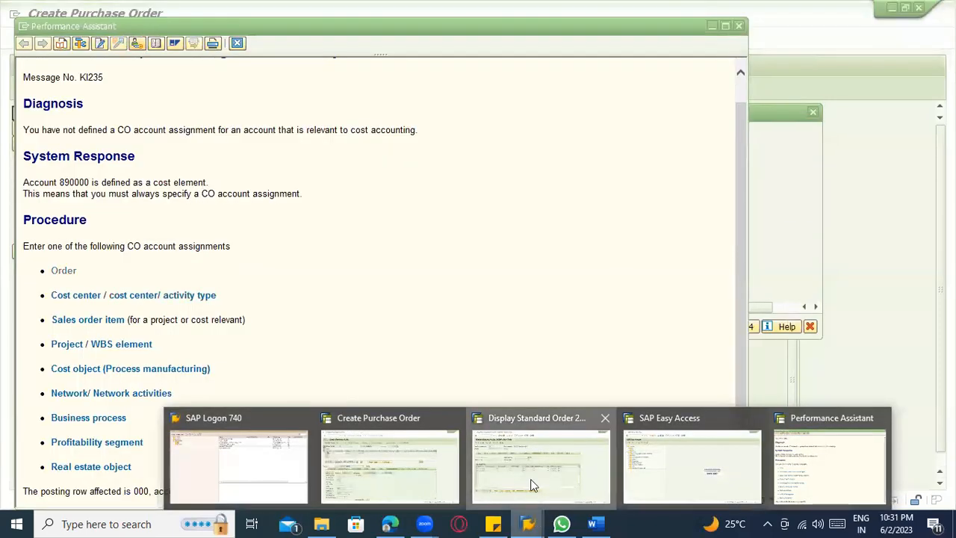
click(532, 485)
click(202, 38)
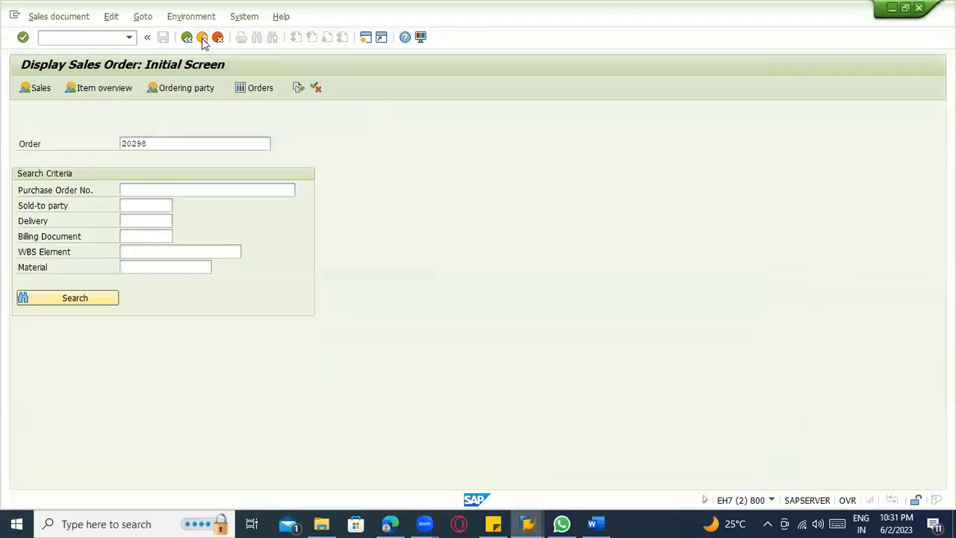
click(202, 41)
click(203, 44)
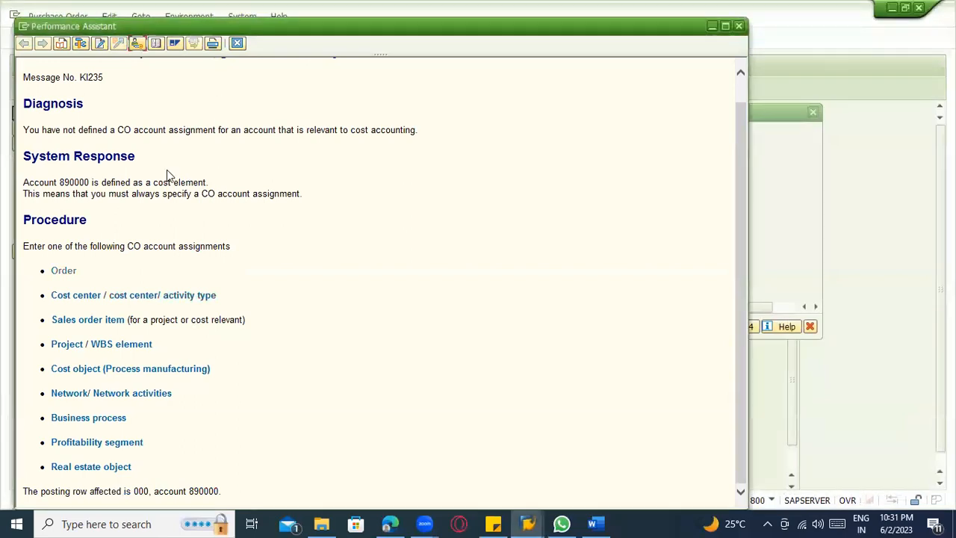
Retry customizing from the error's long text, and start transaction KA02 in the SAP Easy Access session.
click(137, 44)
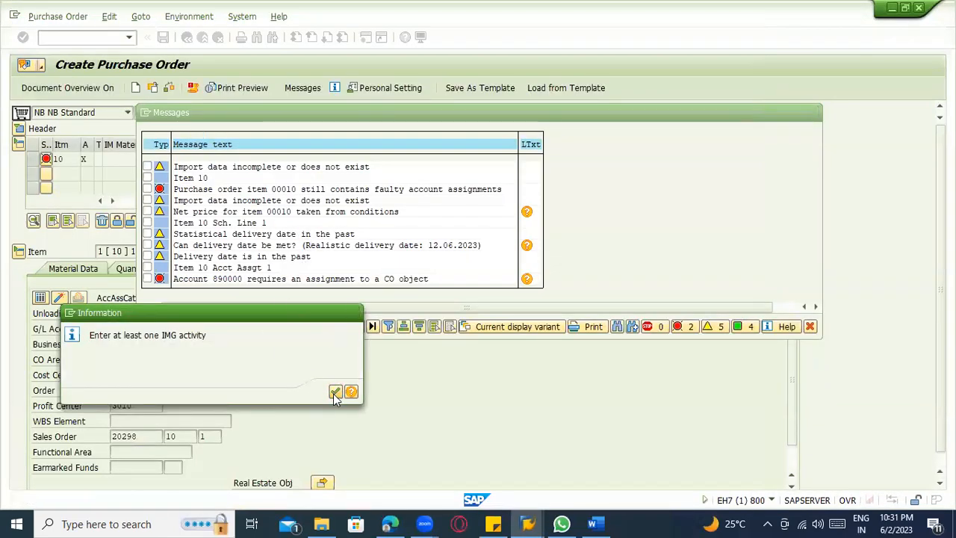
click(335, 392)
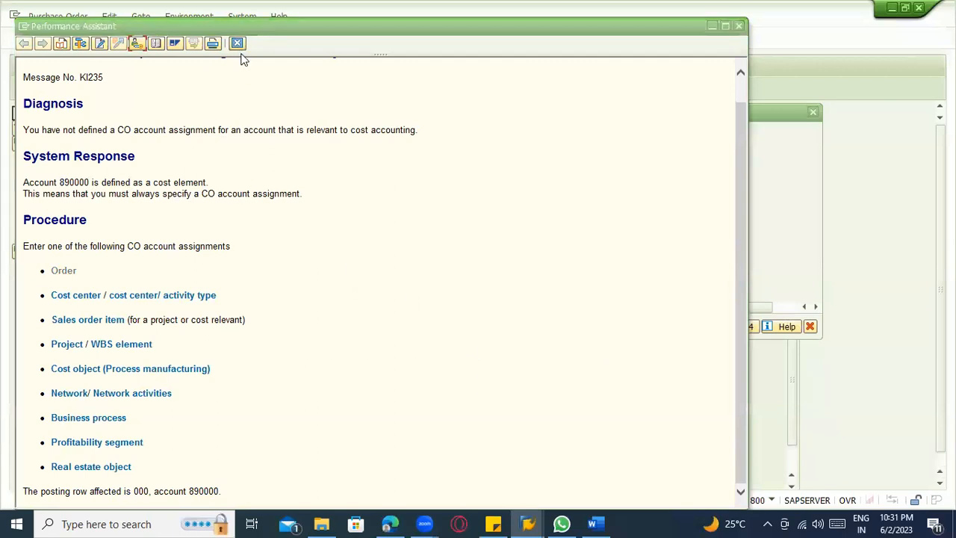
key(alt+Tab)
key(alt+Tab)
key(alt+Tab)
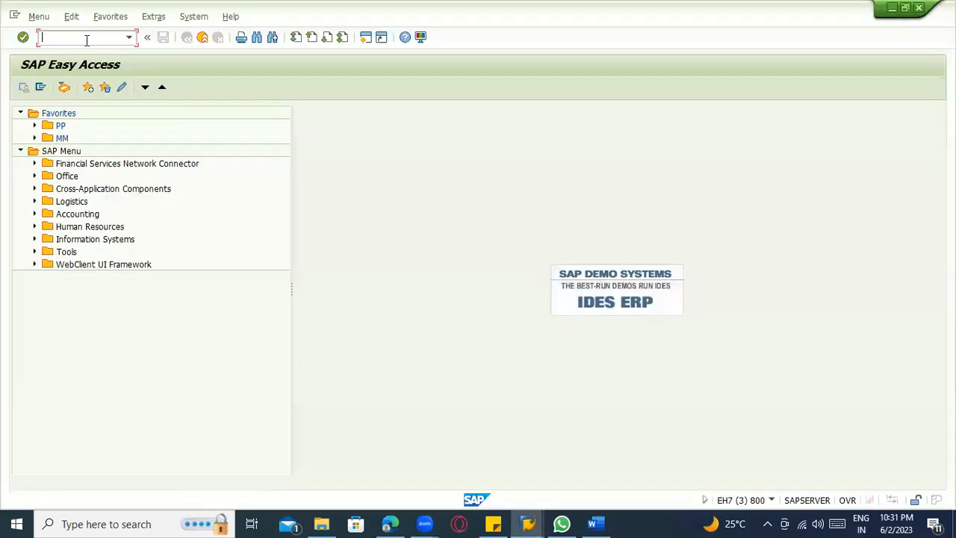
click(86, 41)
text(ka02)
key(Return)
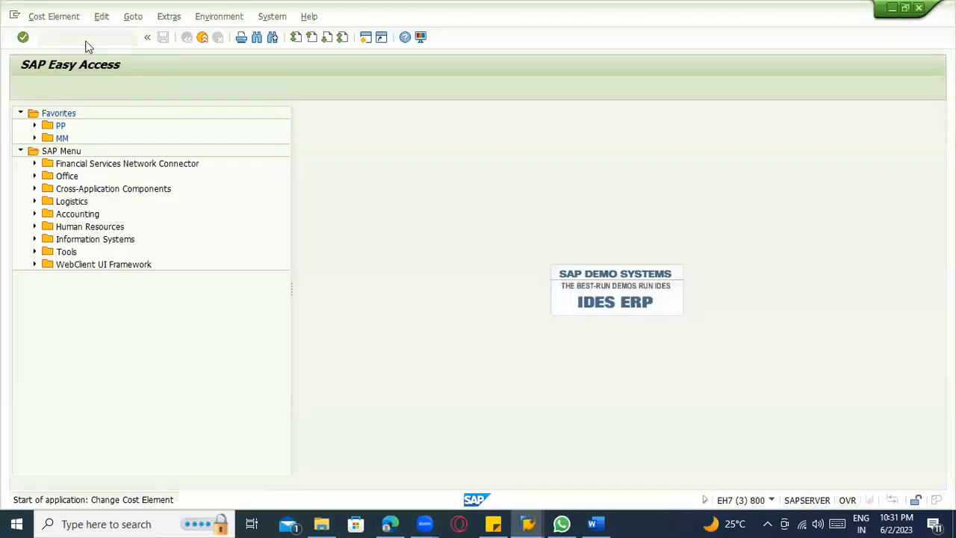
Try to set the controlling area to 3000.
text(3000)
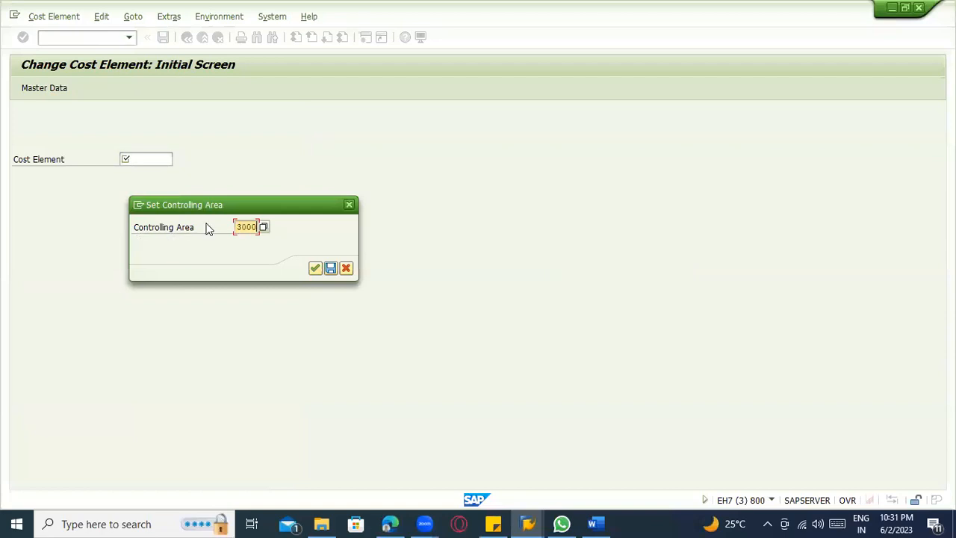
key(Return)
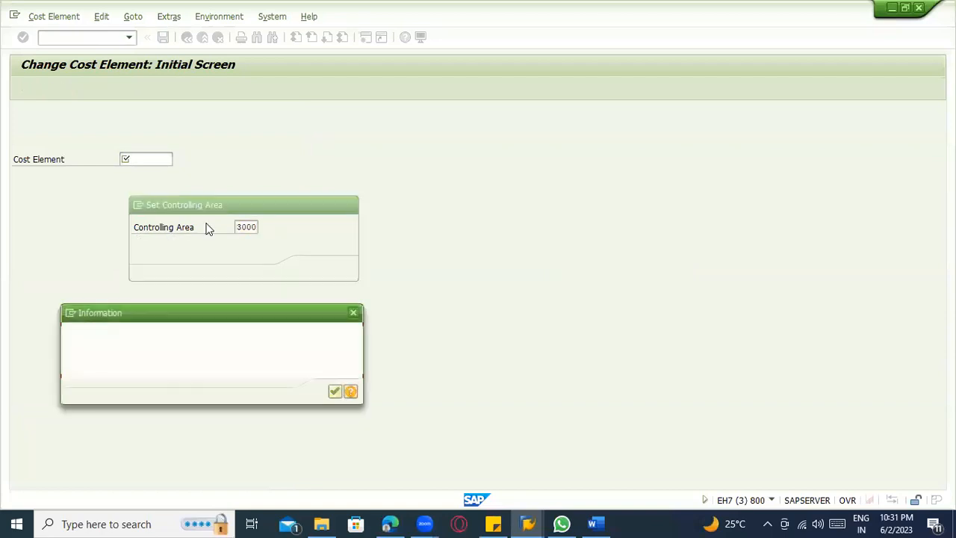
key(Return)
Set the controlling area to 2000 for changing cost elements.
text(2)
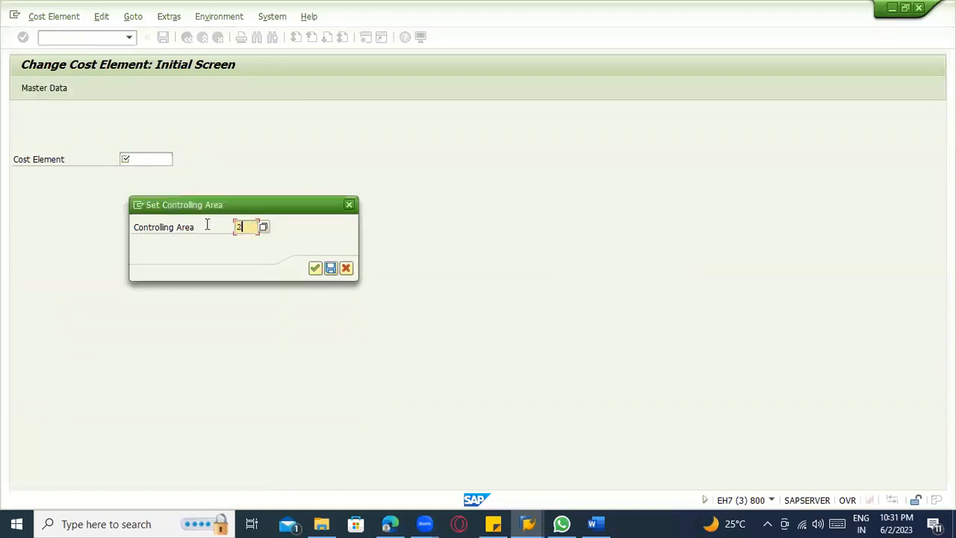
text(000)
key(Return)
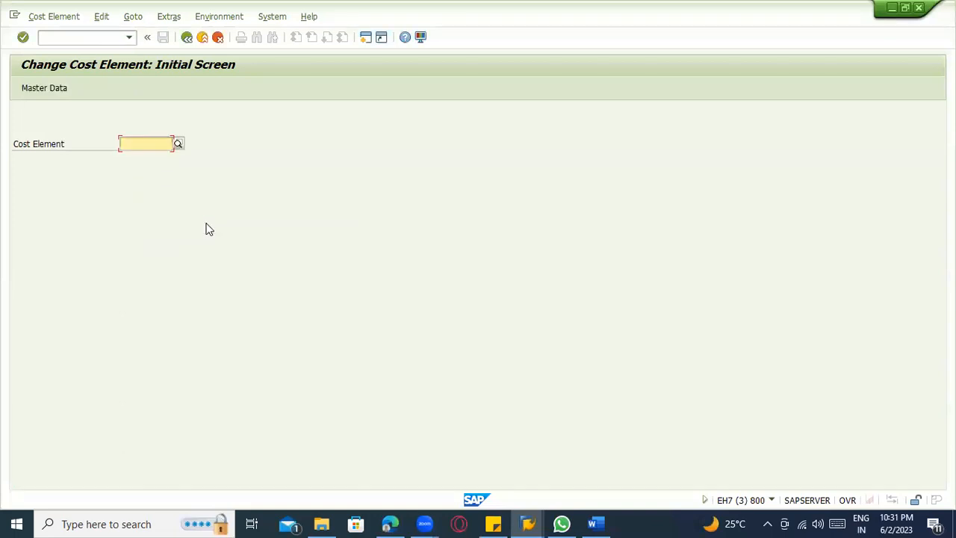
Close the error's long text and copy G/L account number 890000 from the purchase order's message log.
key(alt+Tab)
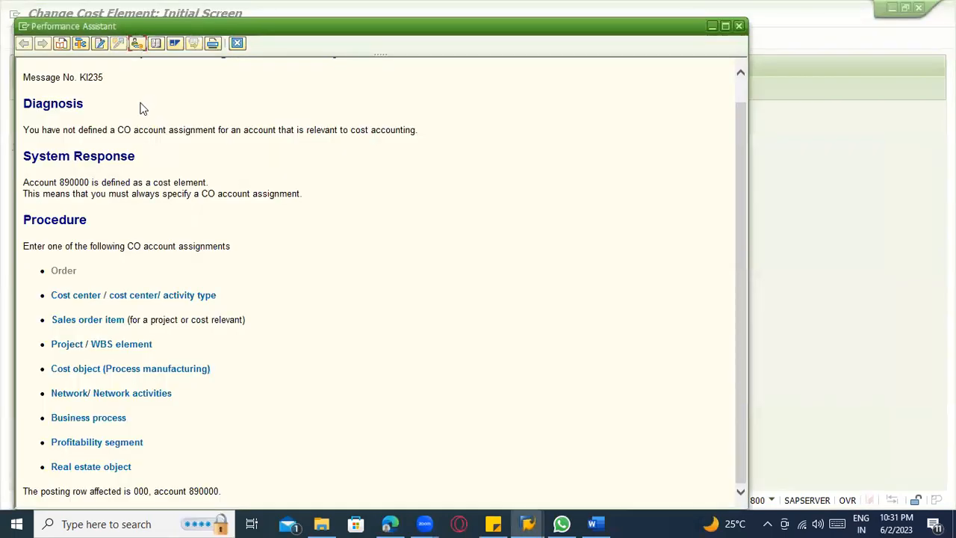
click(236, 43)
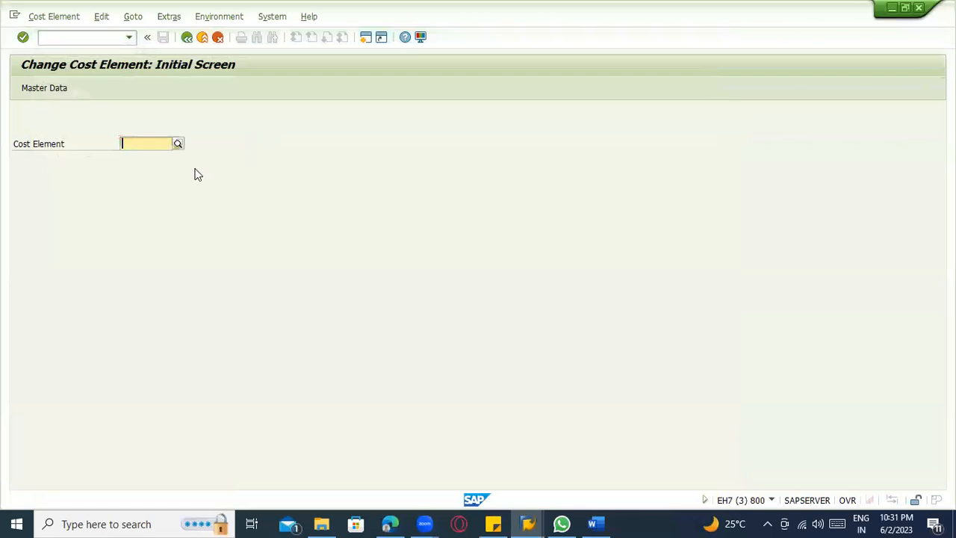
key(alt+Tab)
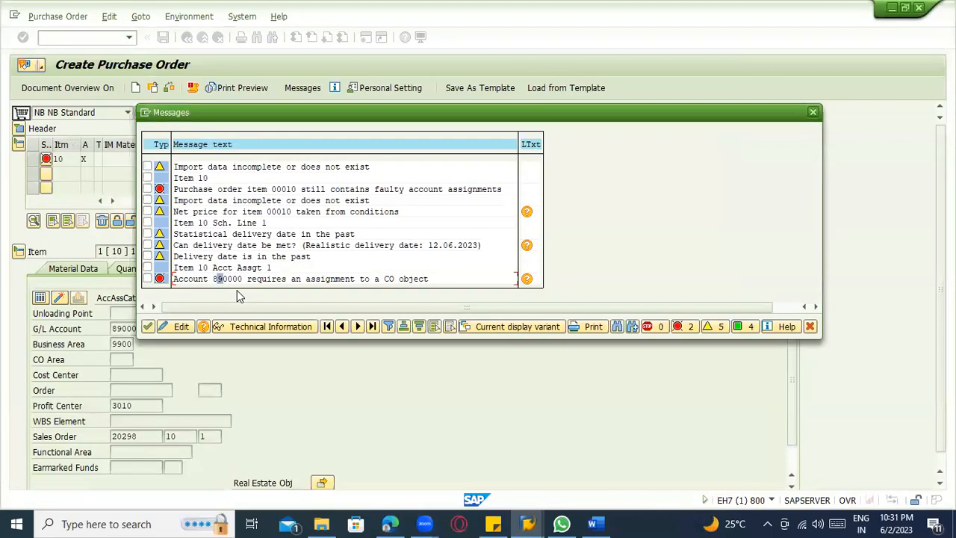
Enter the copied 890000 as the cost element and try to open its master data for changing.
key(alt+Tab)
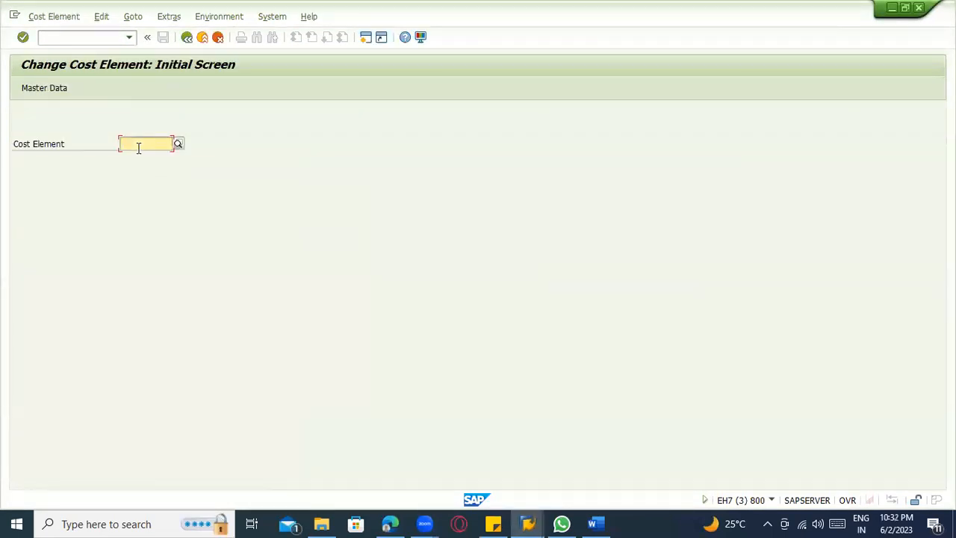
text(89000)
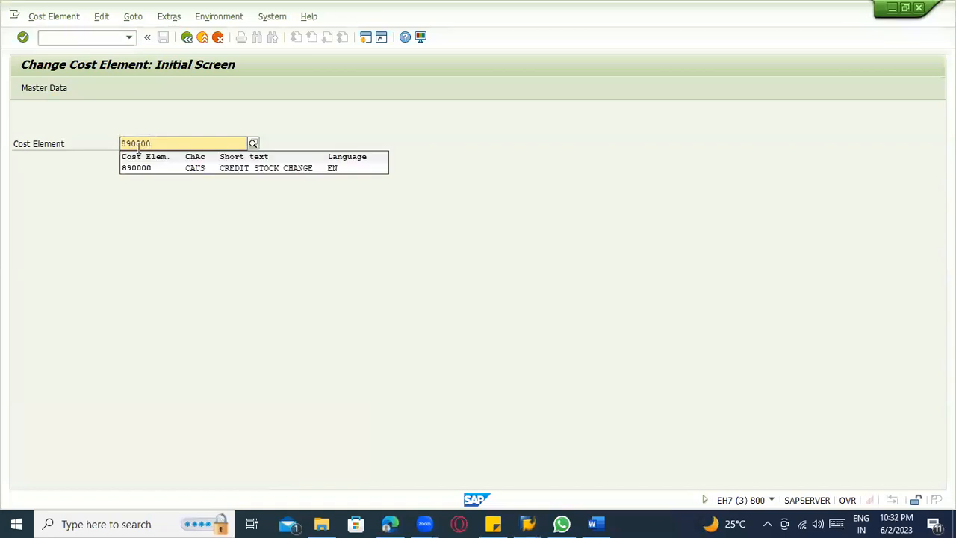
key(Down)
key(Return)
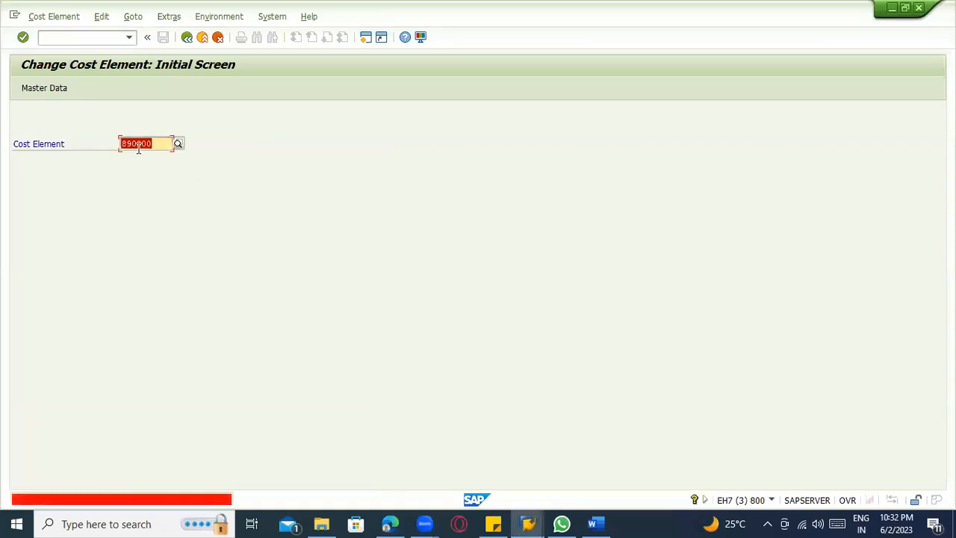
click(159, 145)
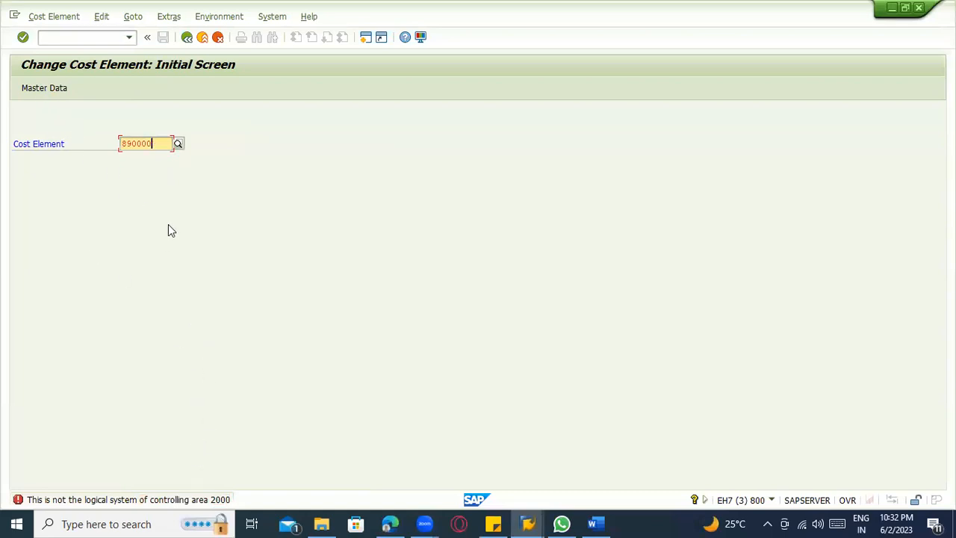
Restart the cost element change with /nka02 and try again to open the master data of cost element 890000.
click(63, 91)
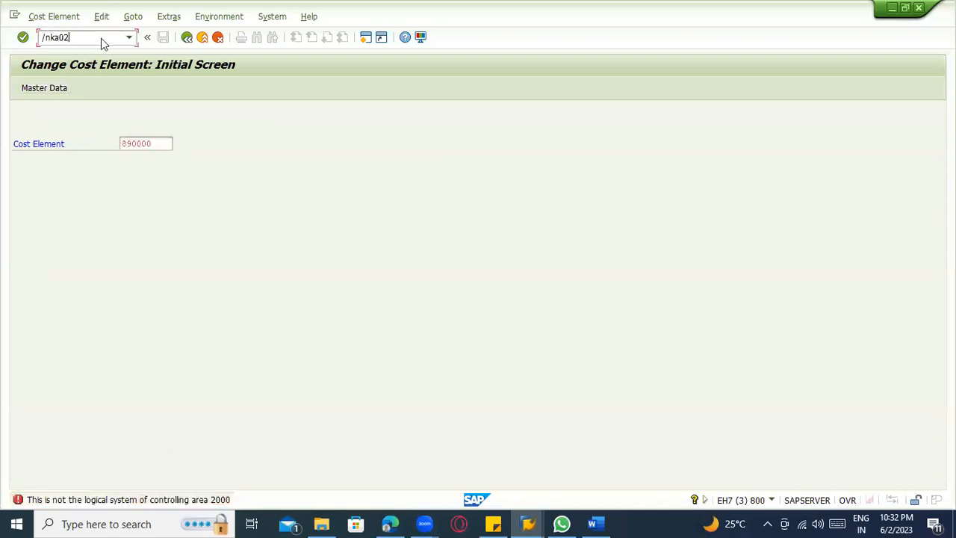
key(Return)
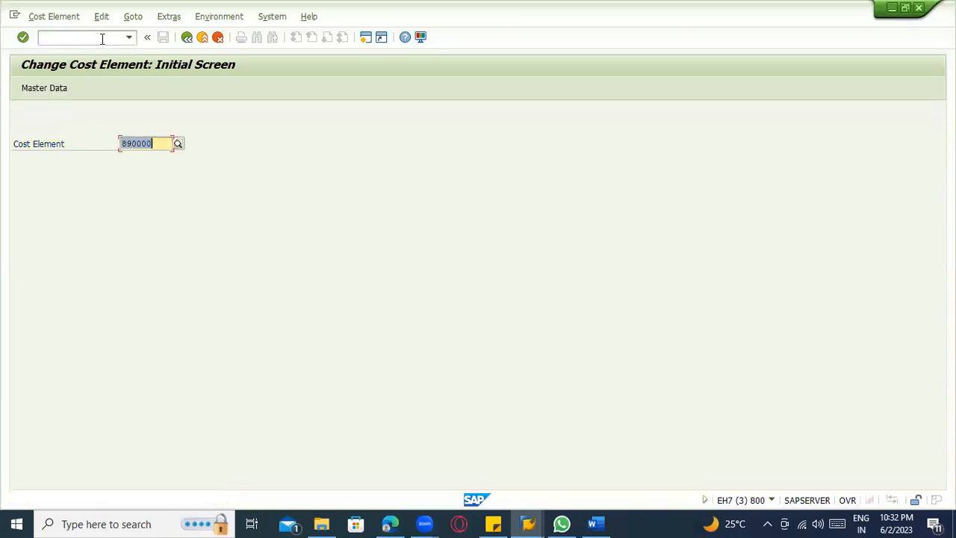
click(49, 89)
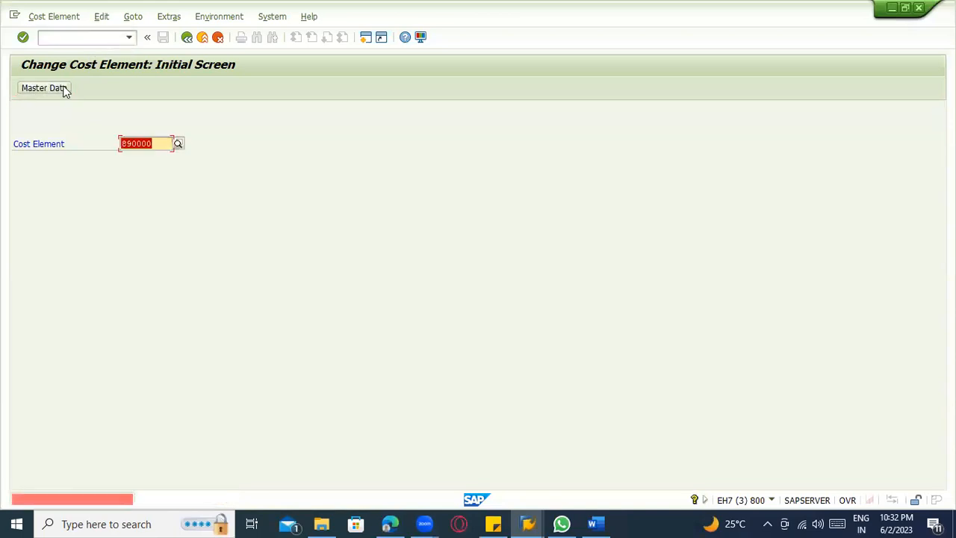
click(139, 144)
key(Return)
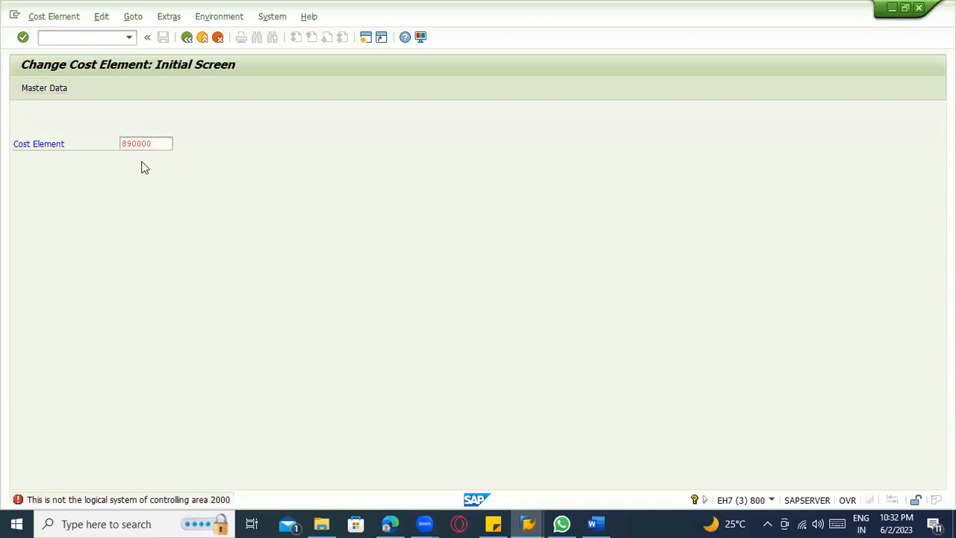
Open the IMG activity Define Cost Elements for Activity Allocation without specifying a project and retry cost element 890000 in its change activity.
key(F1)
click(136, 45)
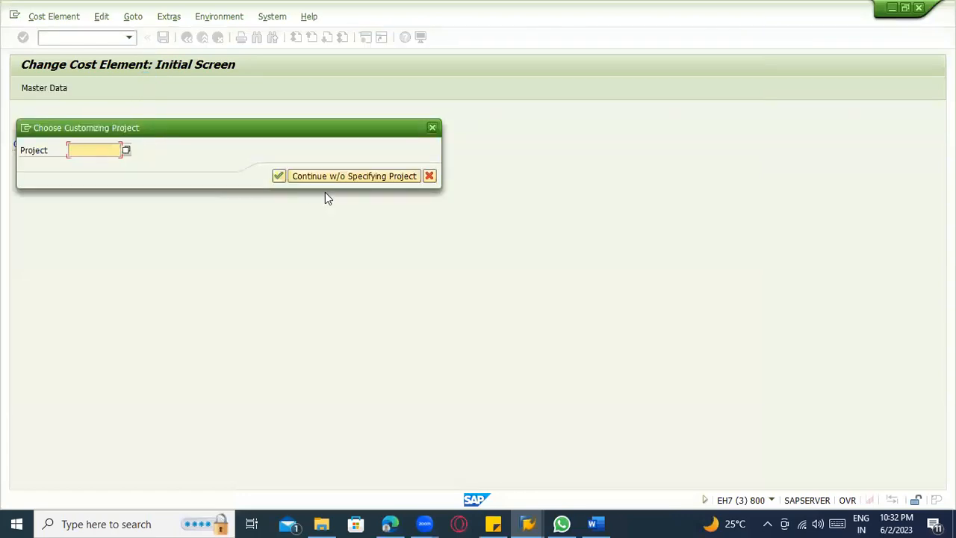
click(325, 178)
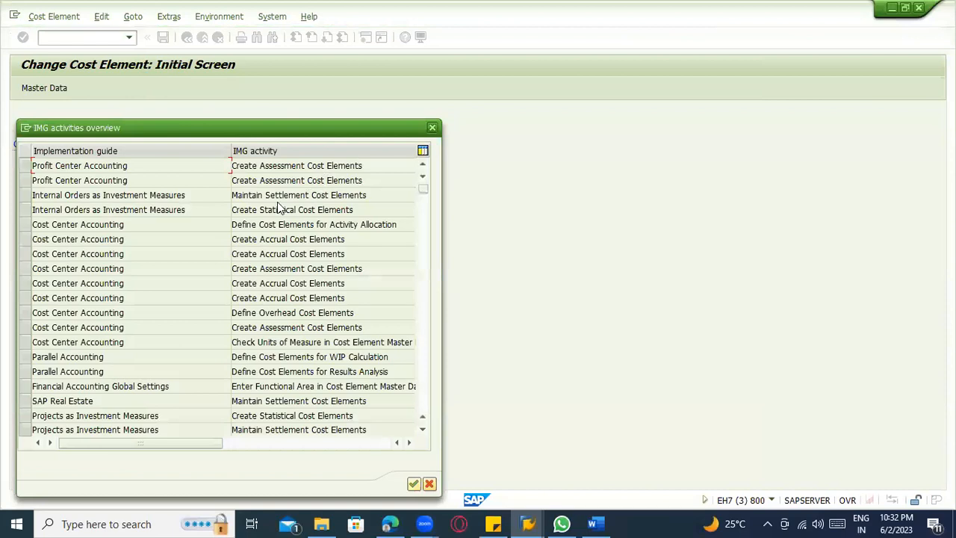
double_click(330, 224)
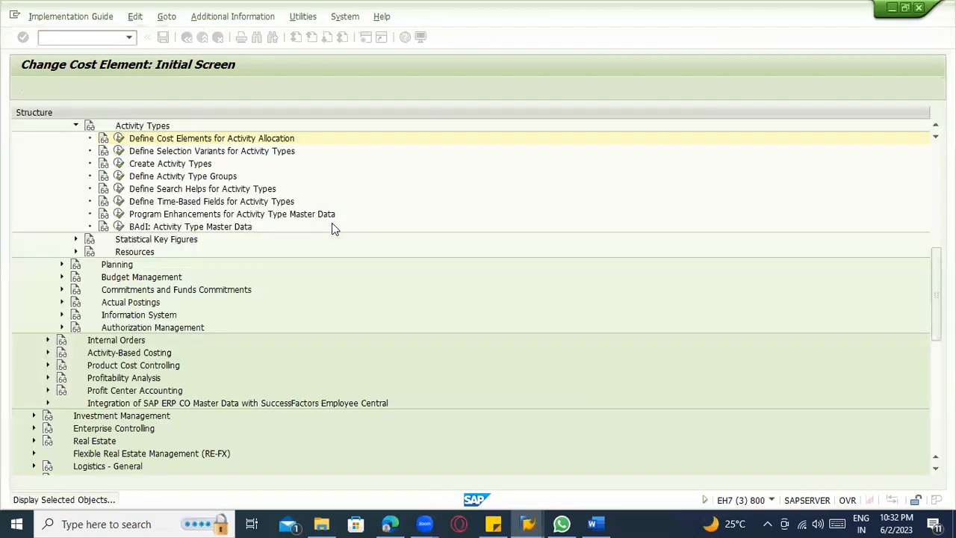
click(116, 137)
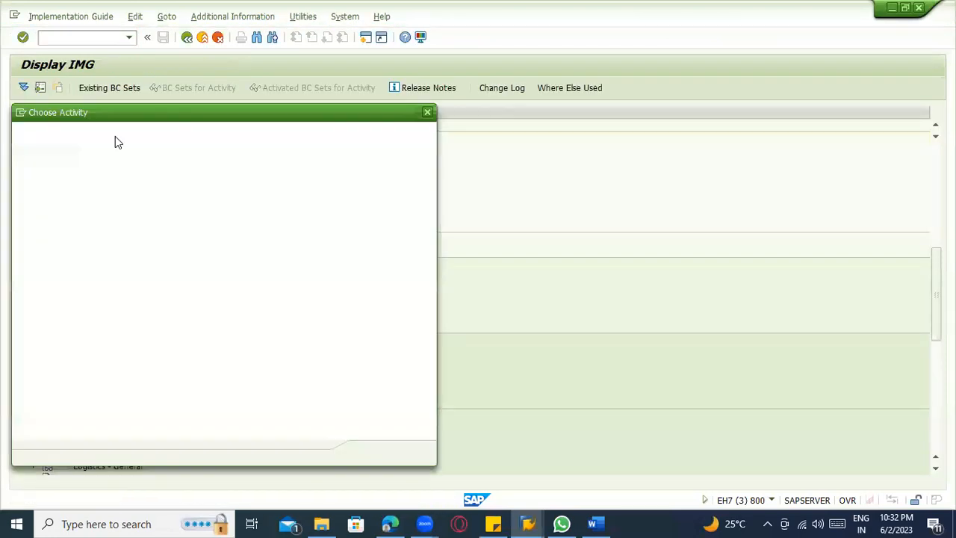
double_click(153, 164)
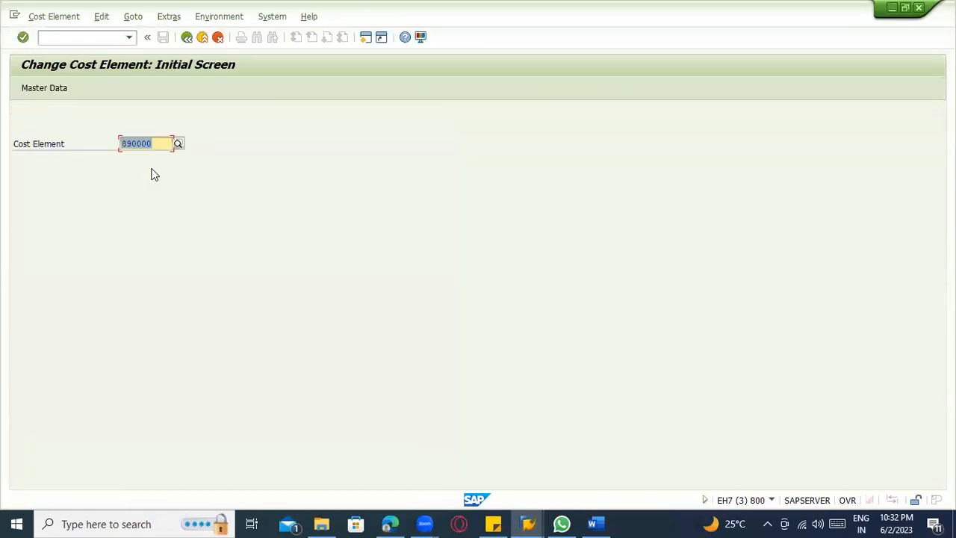
key(Return)
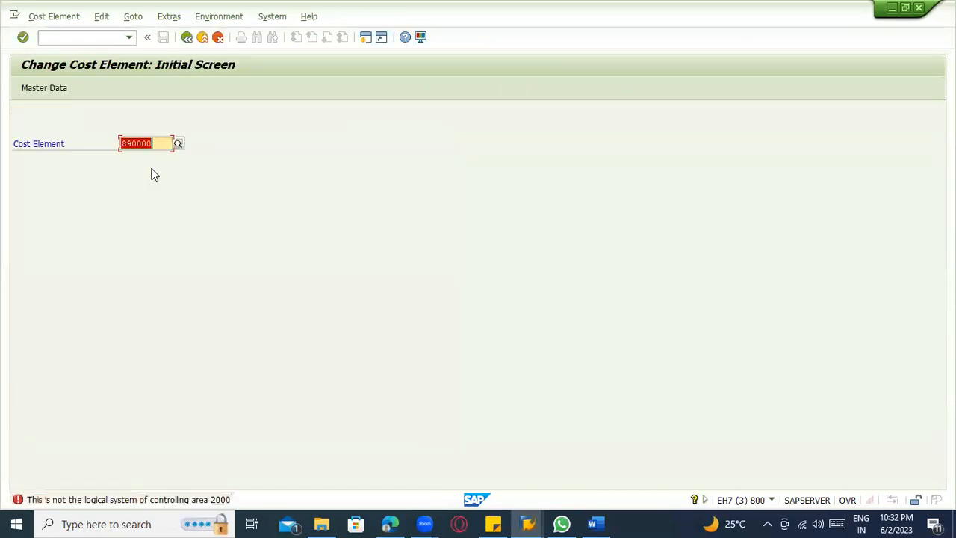
Set the controlling area to 1000 and try to open cost element 890000.
click(63, 21)
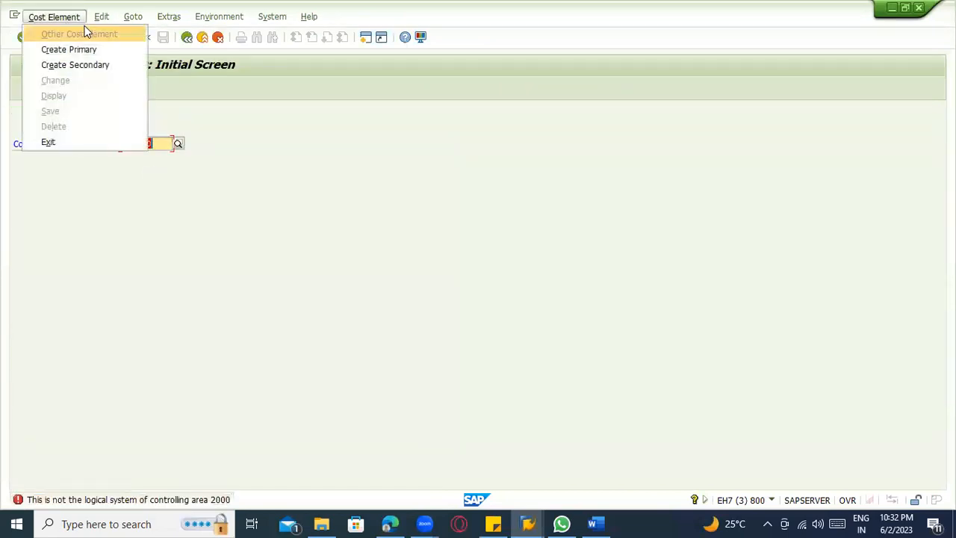
click(135, 23)
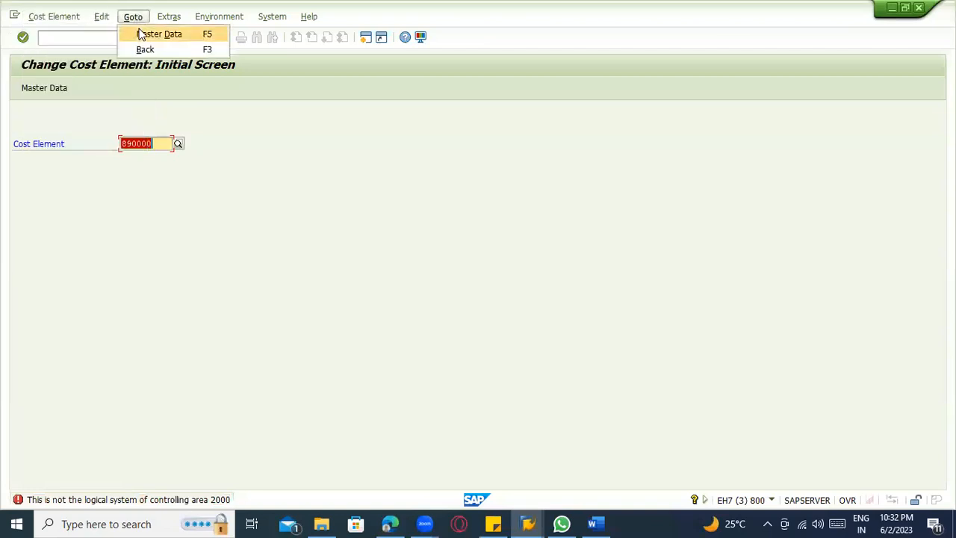
click(141, 33)
click(161, 21)
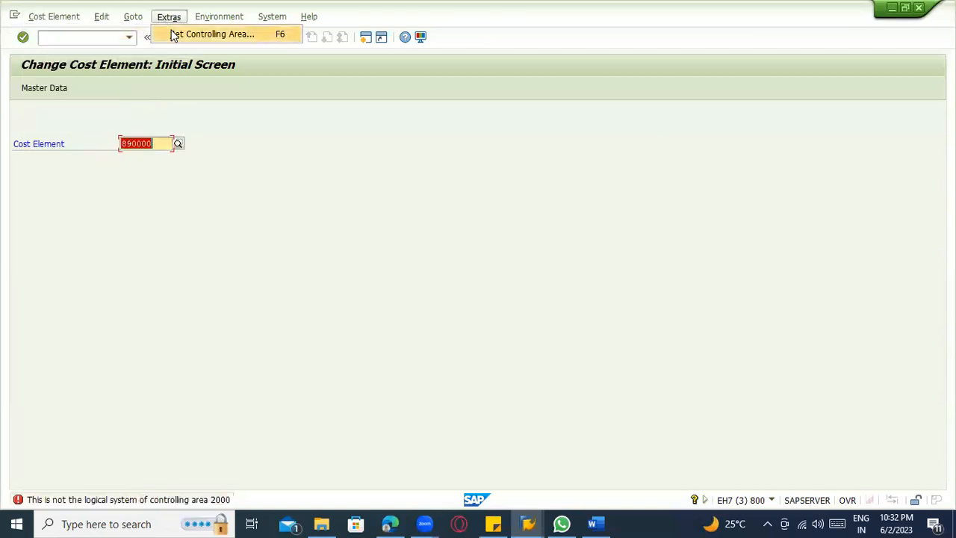
click(180, 32)
text(2000)
key(Return)
key(Return)
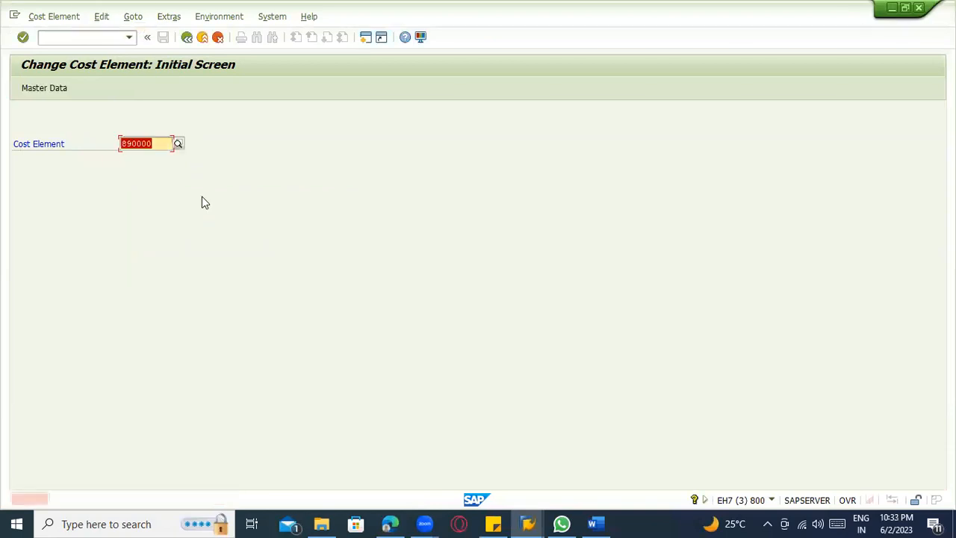
Try to set the controlling area to 3000 for the cost element change.
click(202, 20)
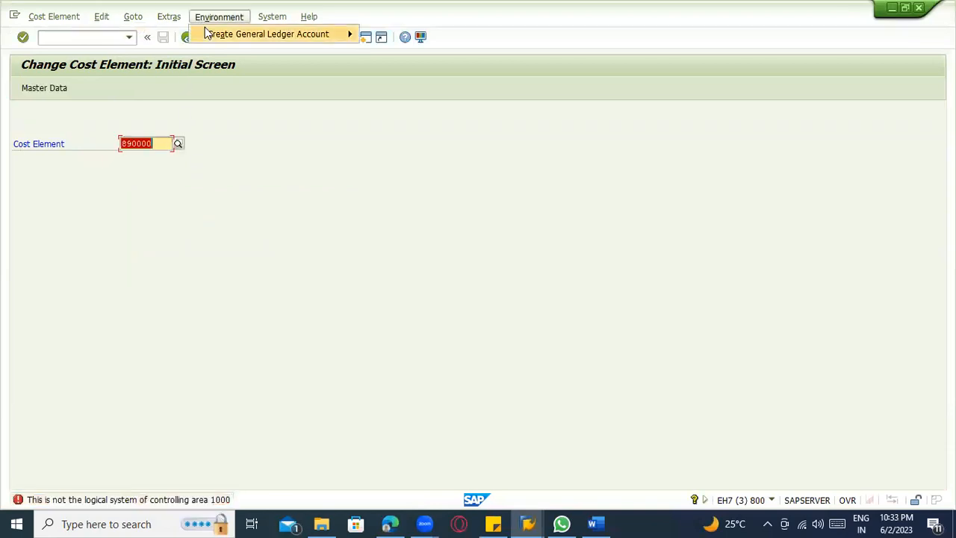
click(181, 36)
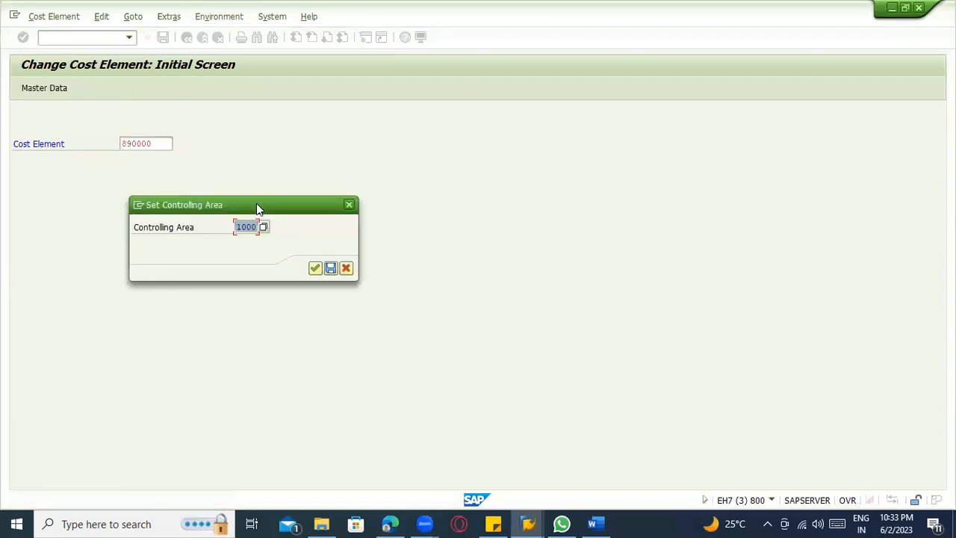
text(3000)
key(Return)
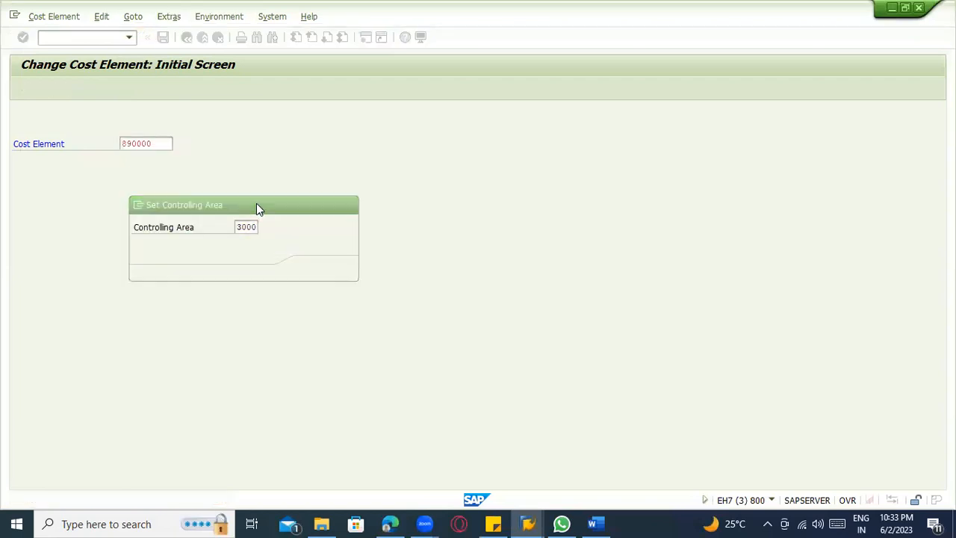
key(Return)
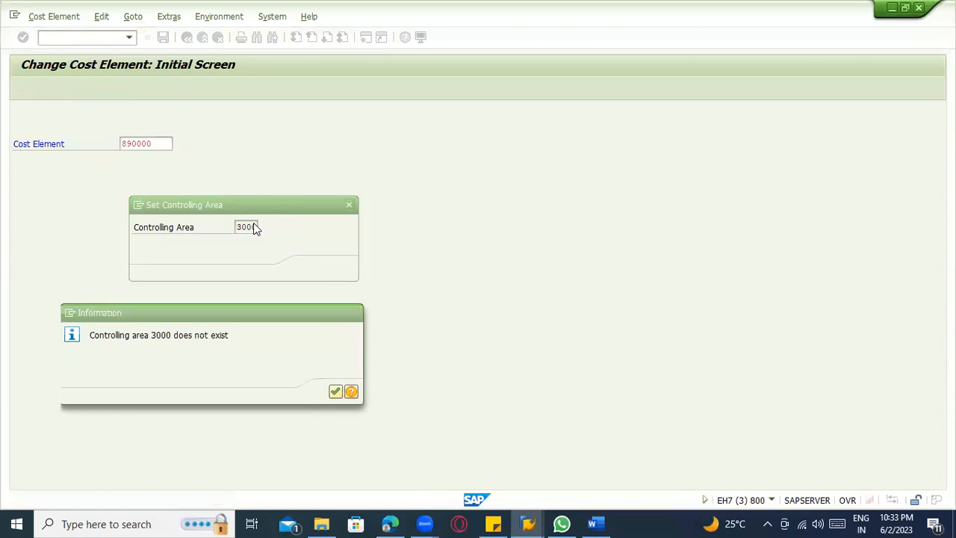
Choose controlling area 2200 (CO France) from the value list and try to open cost element 890000.
click(263, 227)
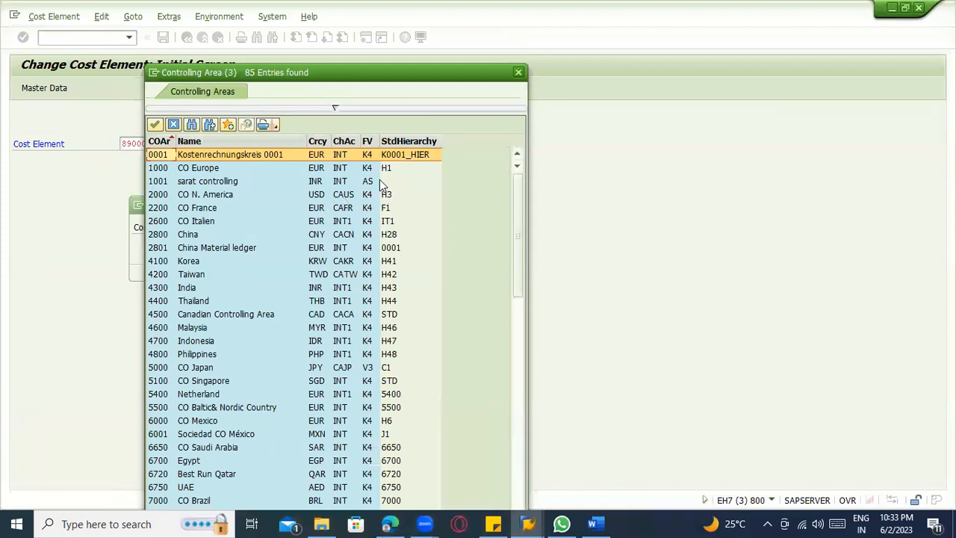
double_click(182, 212)
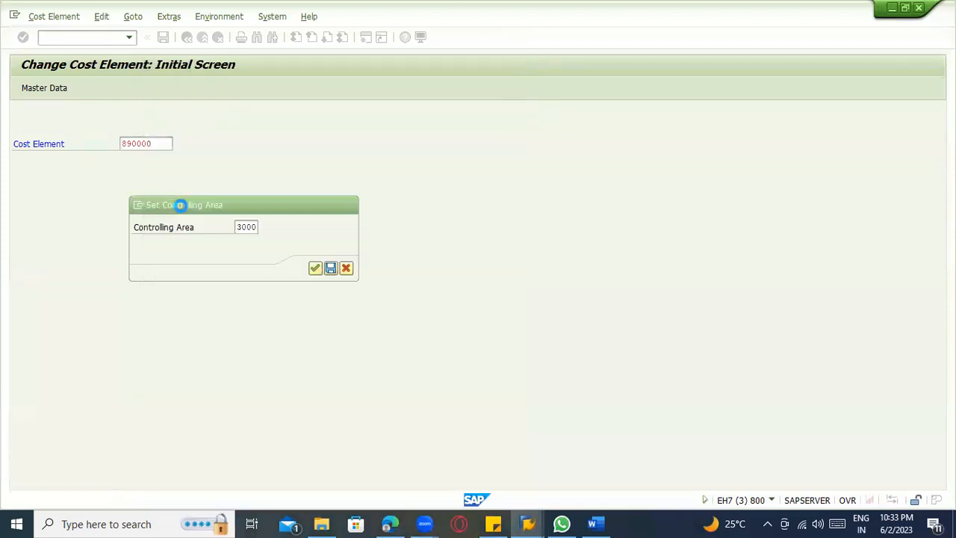
key(Return)
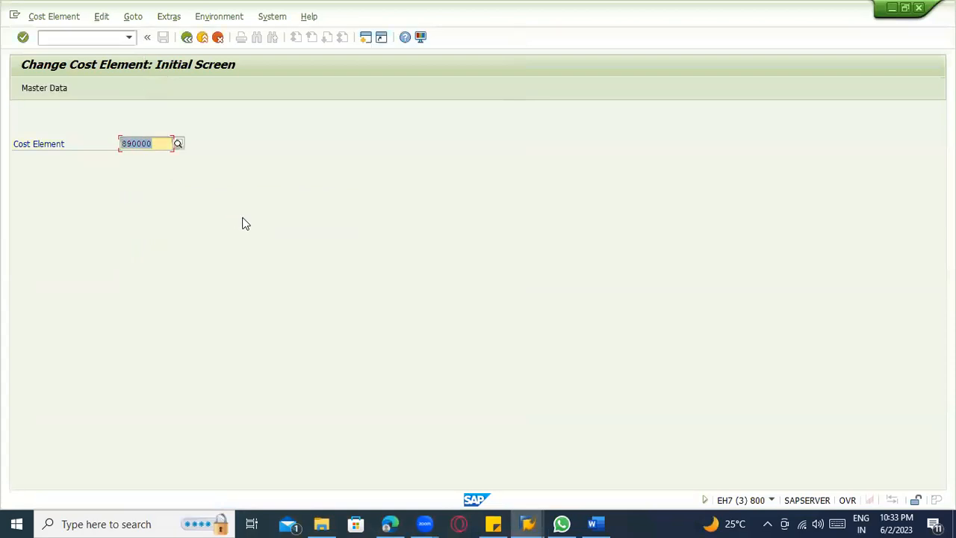
click(141, 144)
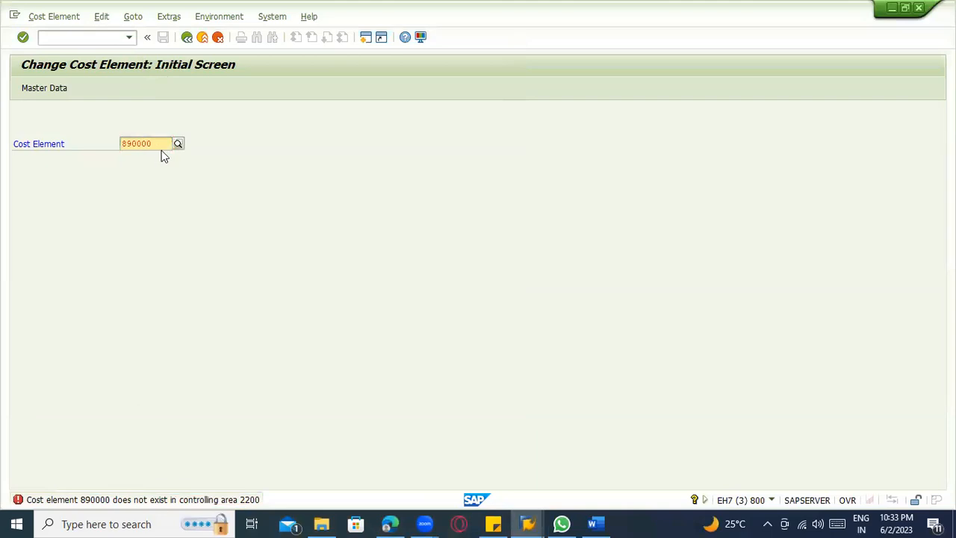
Look at the purchase order session's item account assignment and return to the Change Cost Element session.
key(alt+Tab)
key(alt+Tab)
key(Tab)
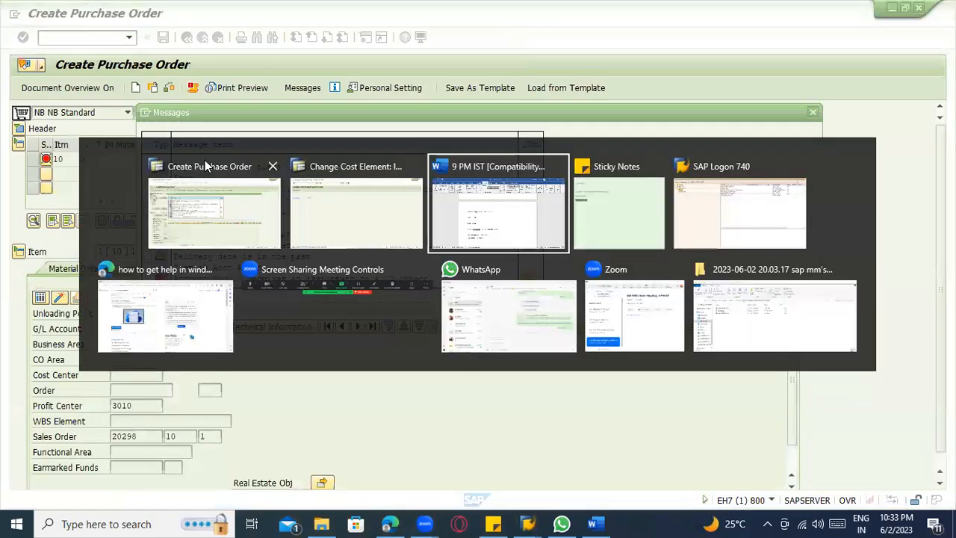
key(Left)
Run transaction /nspro and display the SAP Reference IMG.
click(71, 39)
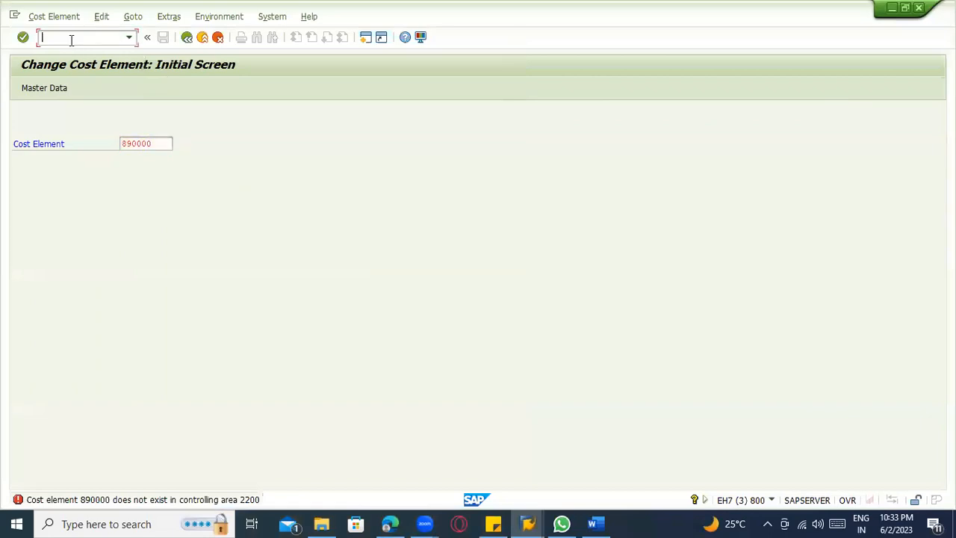
text(/nspro)
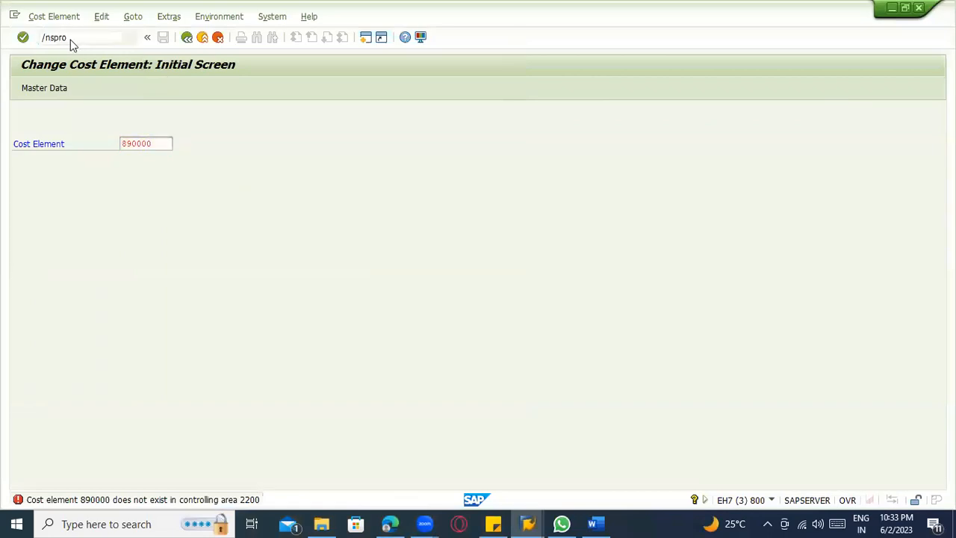
key(Return)
click(61, 86)
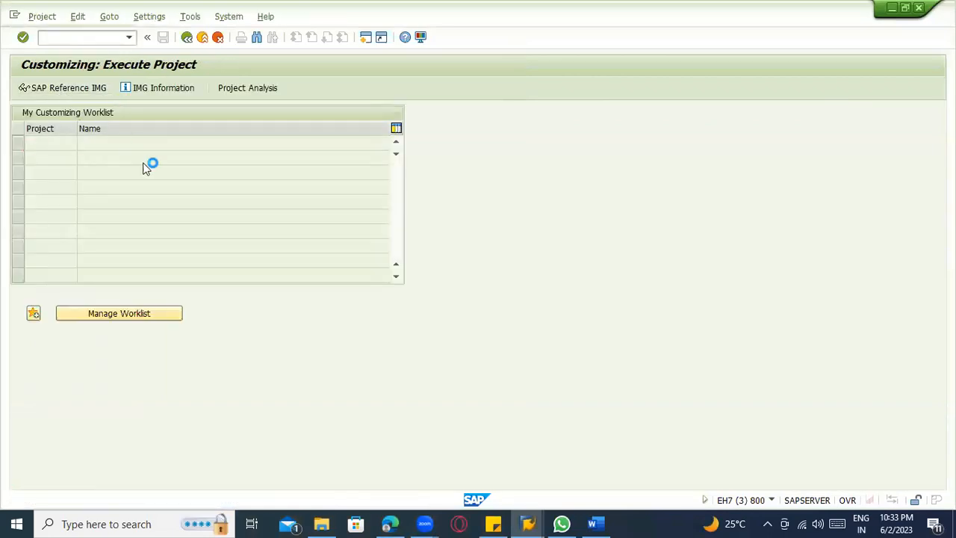
click(34, 252)
click(47, 277)
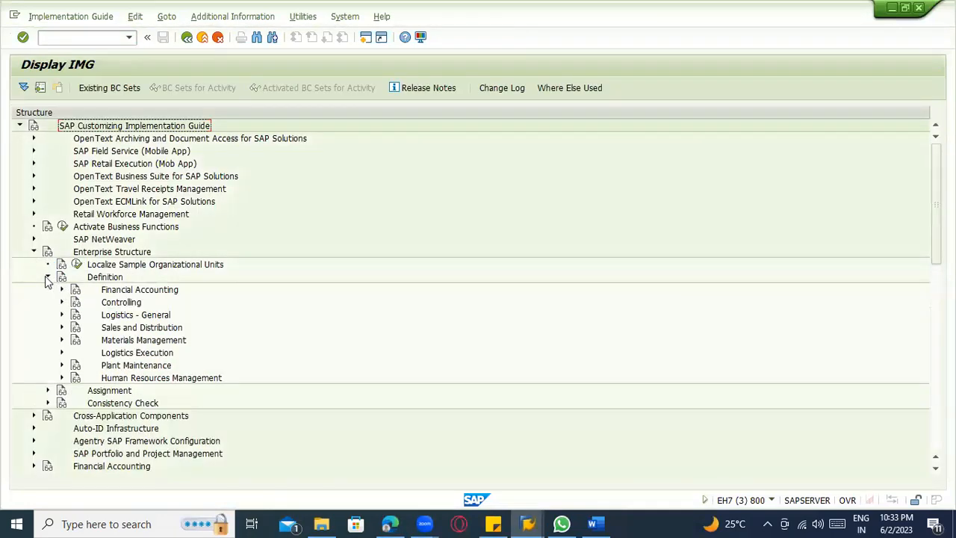
click(62, 302)
click(105, 315)
click(187, 37)
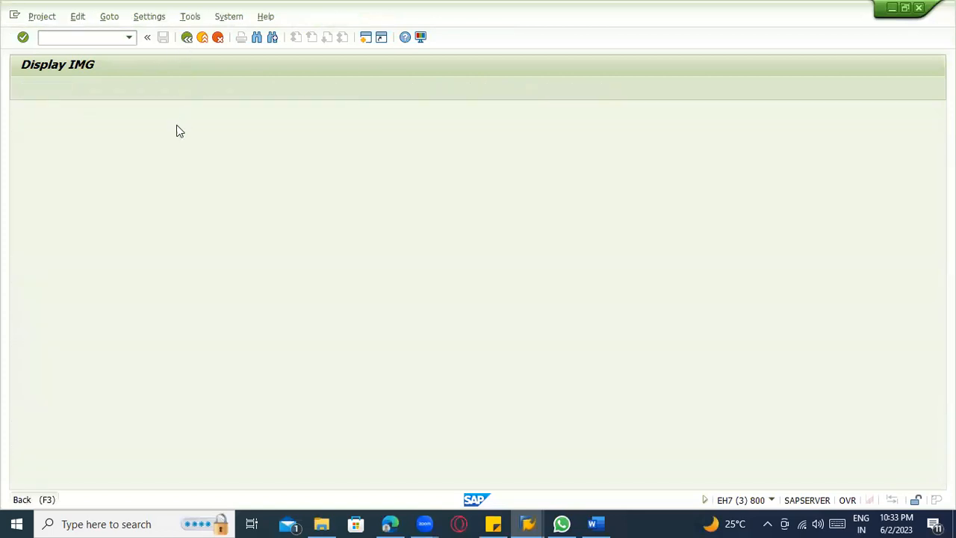
Reopen the SAP Reference IMG and execute Assign company code to controlling area under Enterprise Structure, Assignment, Controlling.
click(57, 89)
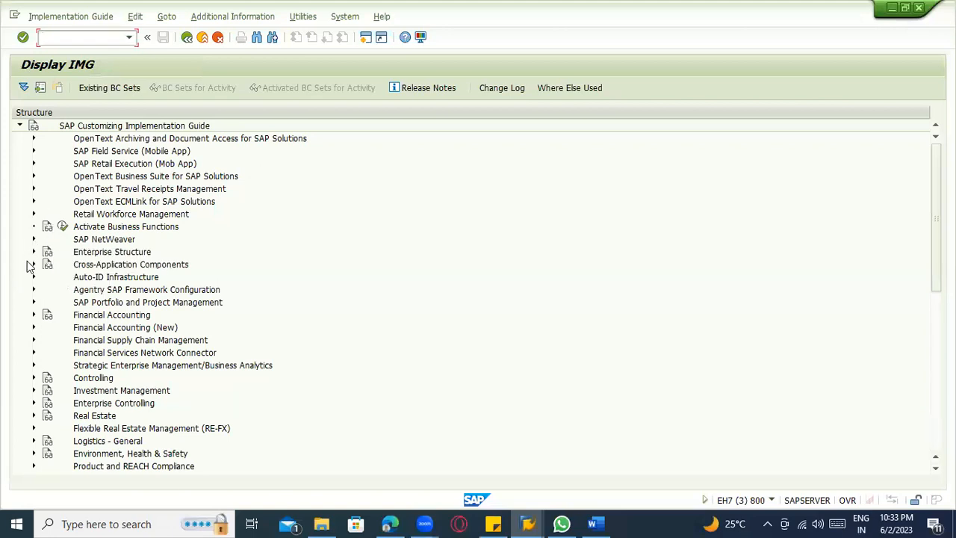
click(33, 252)
click(46, 289)
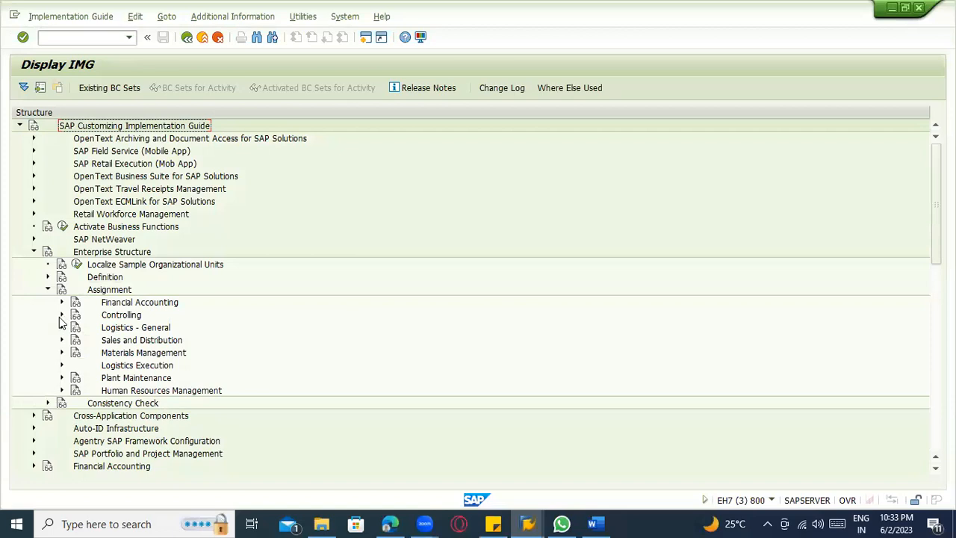
click(62, 314)
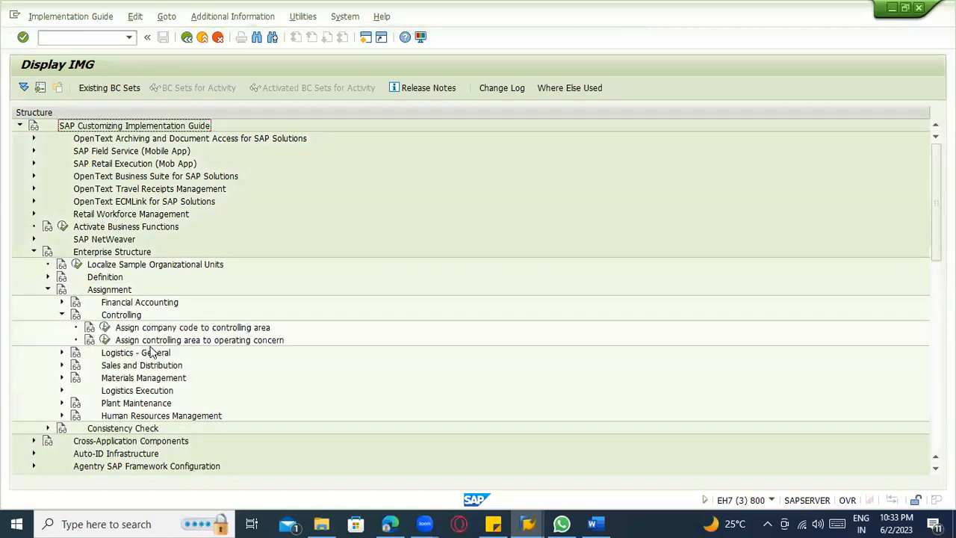
click(104, 327)
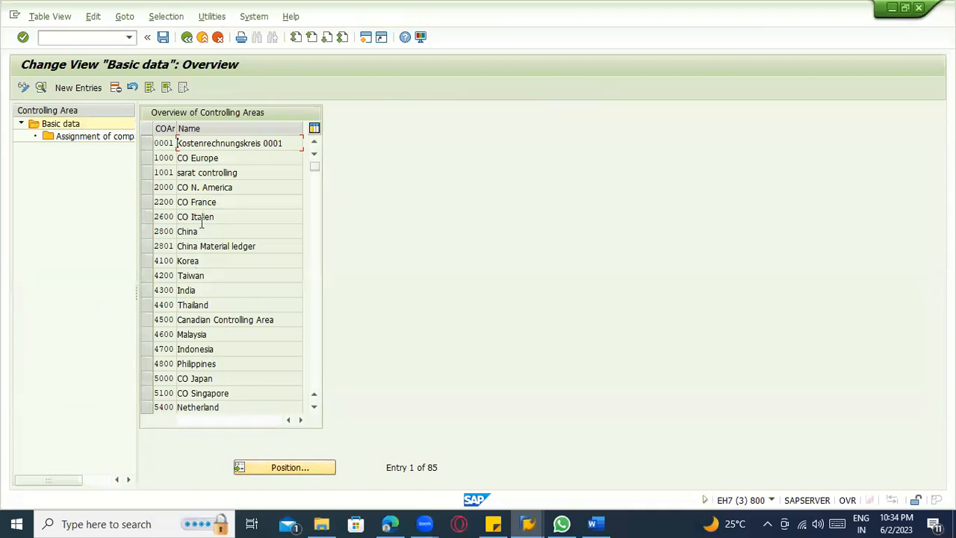
Review the company codes assigned to controlling area 2000 (CO N. America).
click(146, 187)
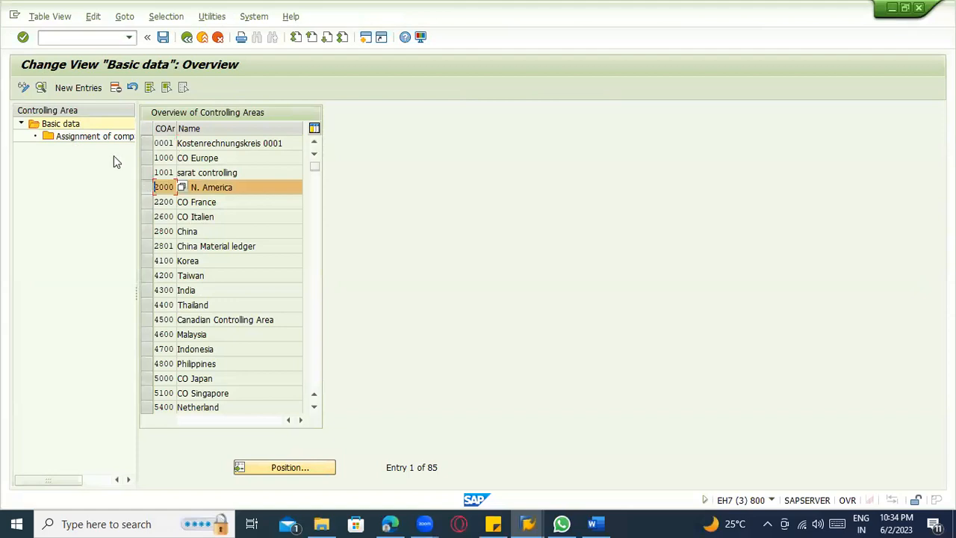
double_click(79, 136)
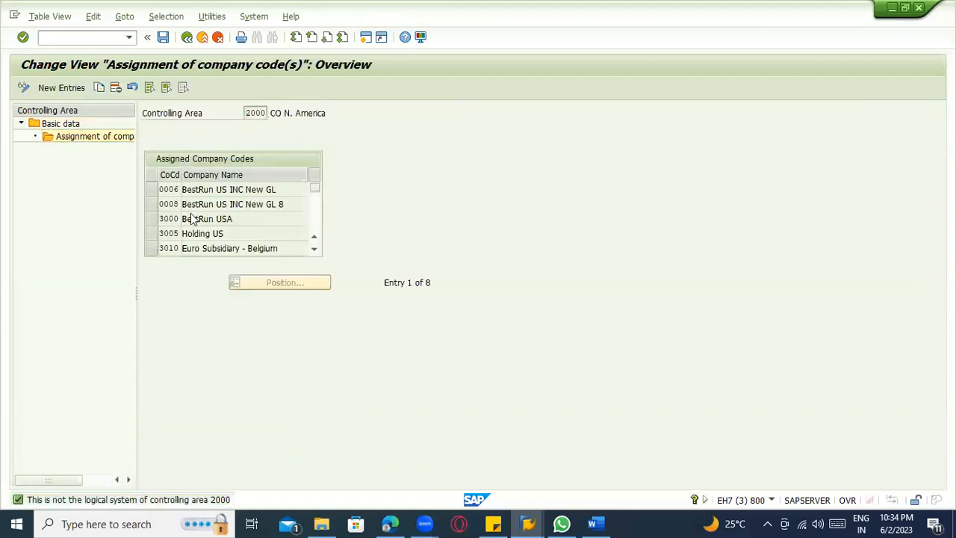
scroll(192, 213, down, 1)
scroll(193, 203, up, 1)
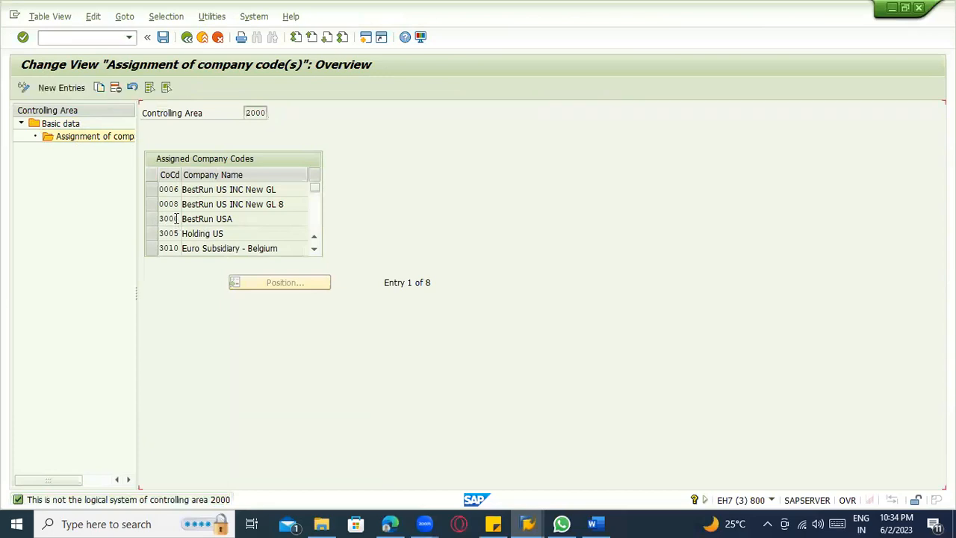
Leave the company code assignments of controlling area 2000 and open the cost center creation screen.
scroll(176, 216, down, 1)
scroll(171, 209, up, 1)
click(204, 39)
click(112, 39)
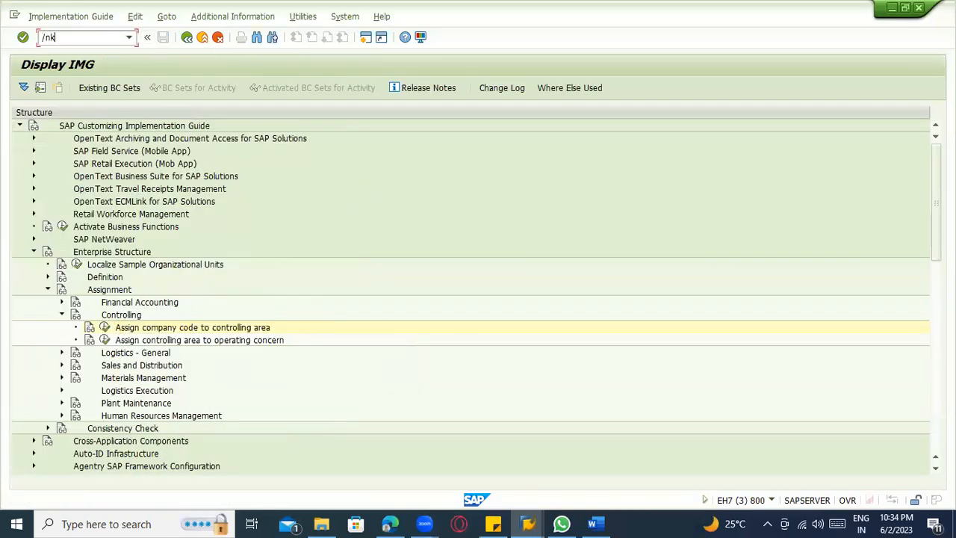
key(Return)
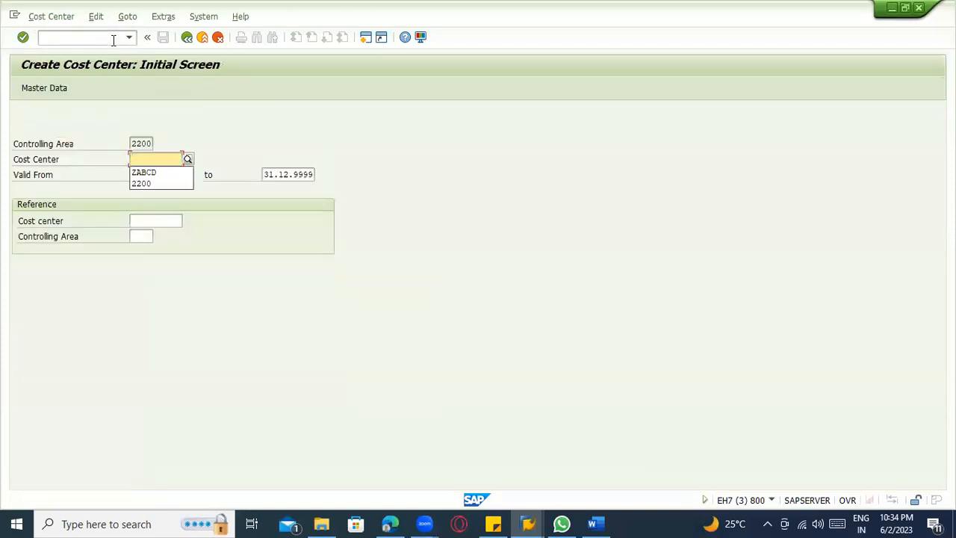
Run transaction /nka01 and try to create cost element 890000 valid from 02.06.2023.
click(85, 37)
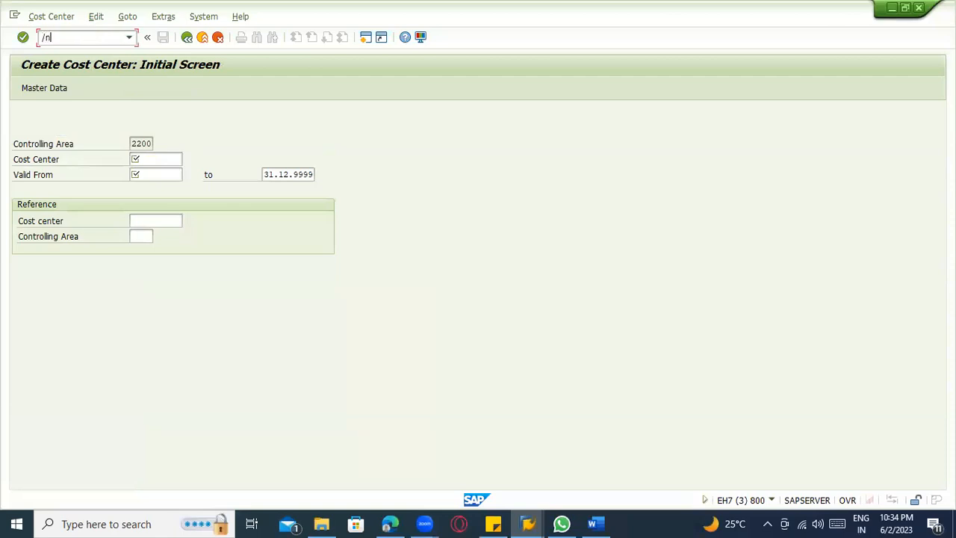
text(/nka01)
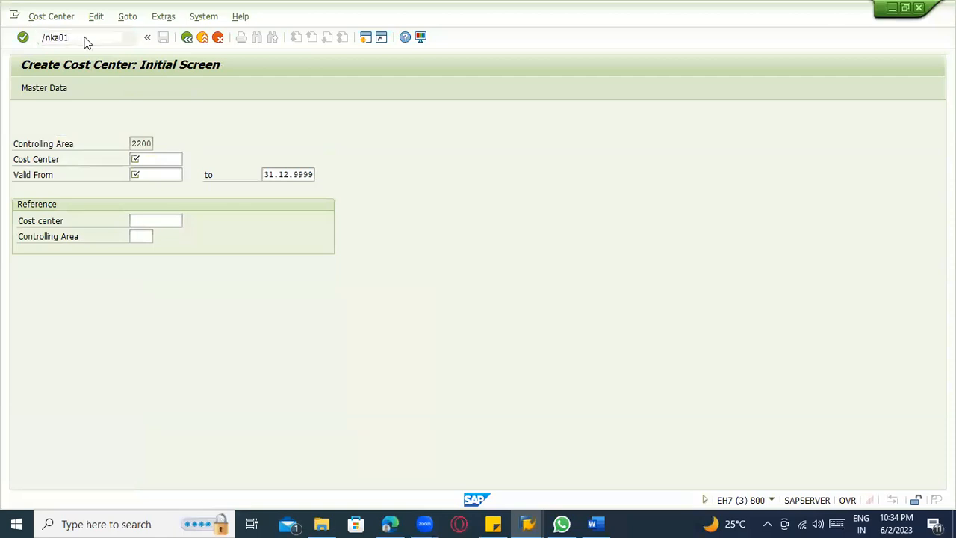
key(Return)
click(133, 160)
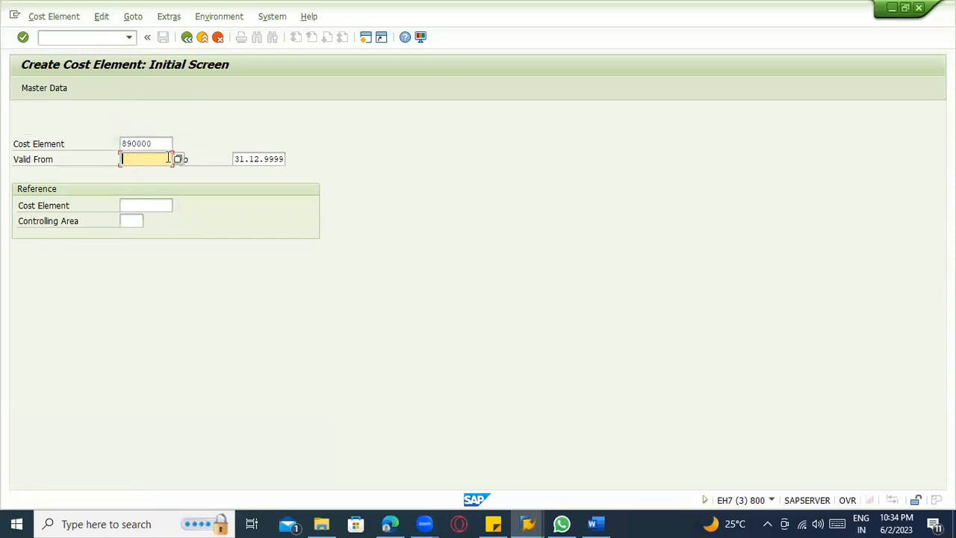
click(178, 159)
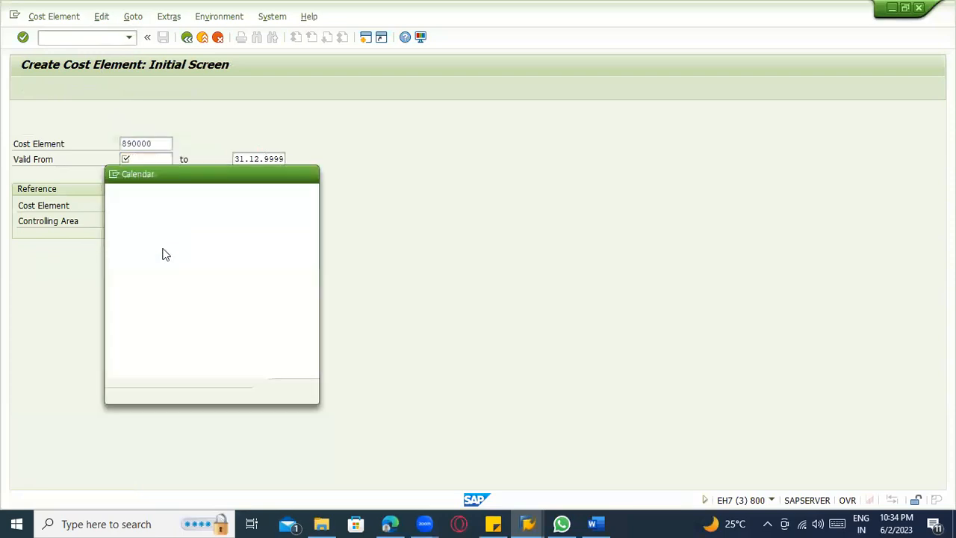
double_click(236, 293)
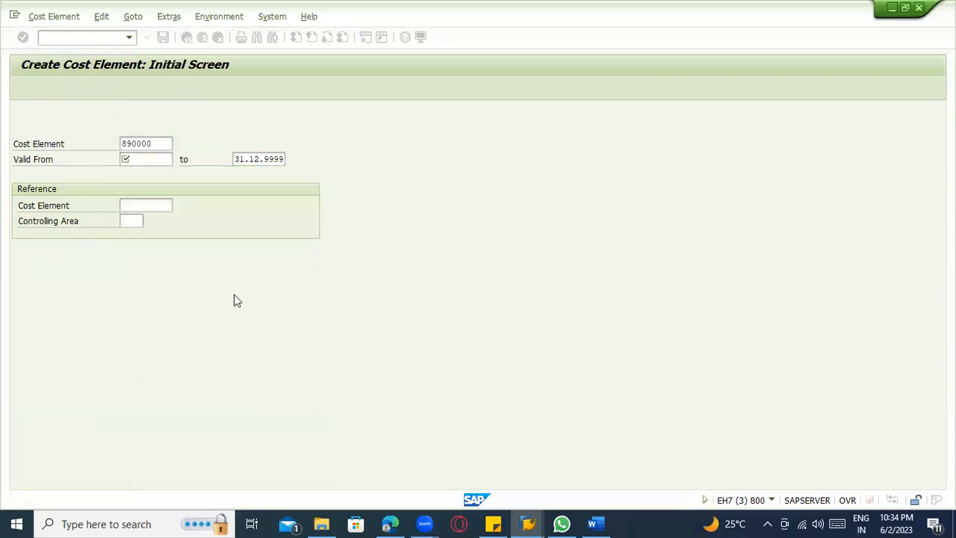
key(Return)
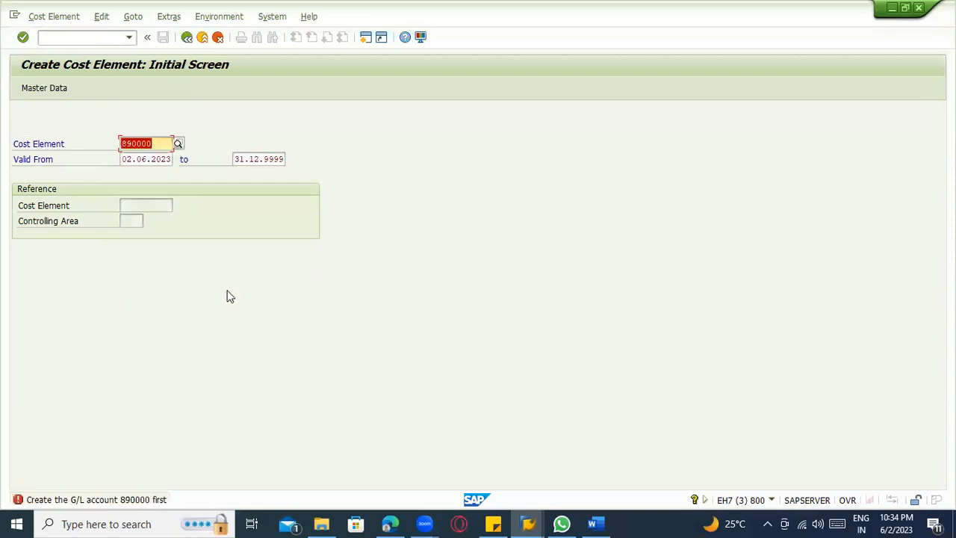
click(155, 144)
key(Return)
Run transaction /nfs00 to open central G/L account maintenance.
click(66, 38)
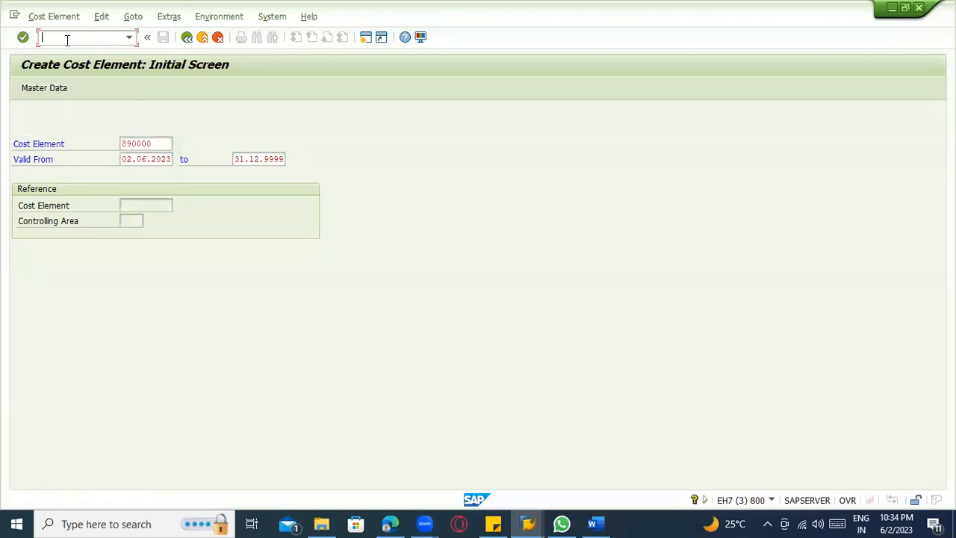
text(/nfs00)
key(Return)
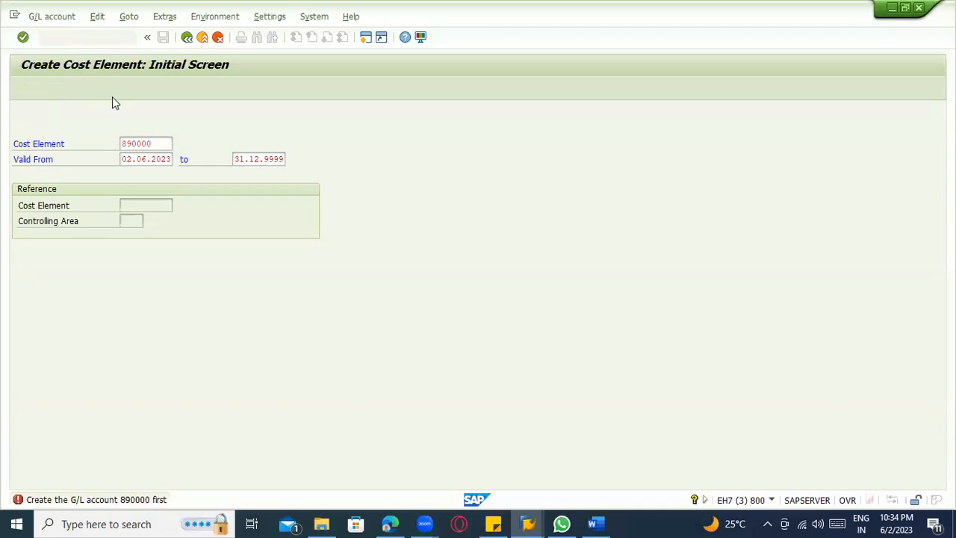
Find account 890000 in the G/L account list of company code 3000.
click(69, 110)
key(Return)
key(ctrl+f)
text(1004799)
key(BackSpace)
key(BackSpace)
key(BackSpace)
key(BackSpace)
key(BackSpace)
key(BackSpace)
key(BackSpace)
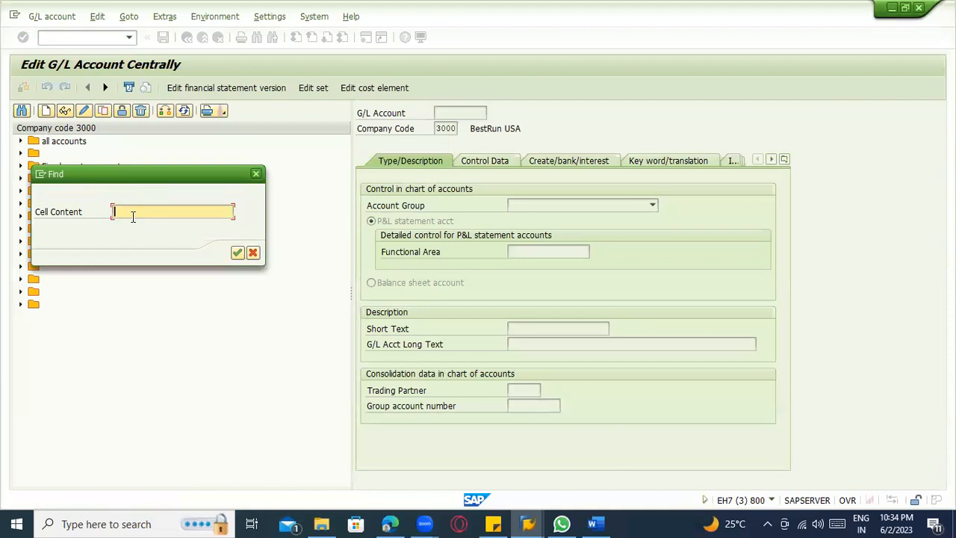
key(alt+Tab)
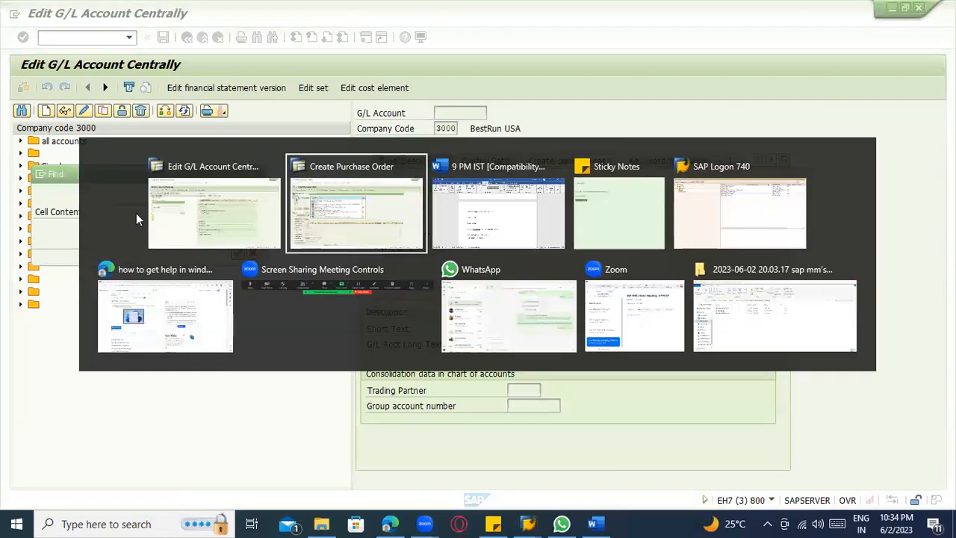
key(alt+Tab)
text(890000)
key(Return)
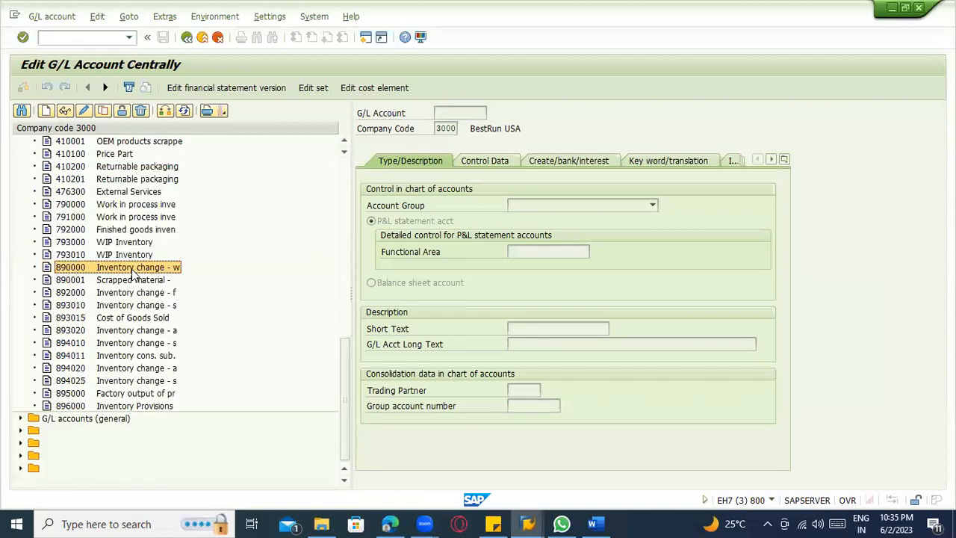
Try to copy G/L account 890000 within company code 3000, and display that account's master data.
click(102, 110)
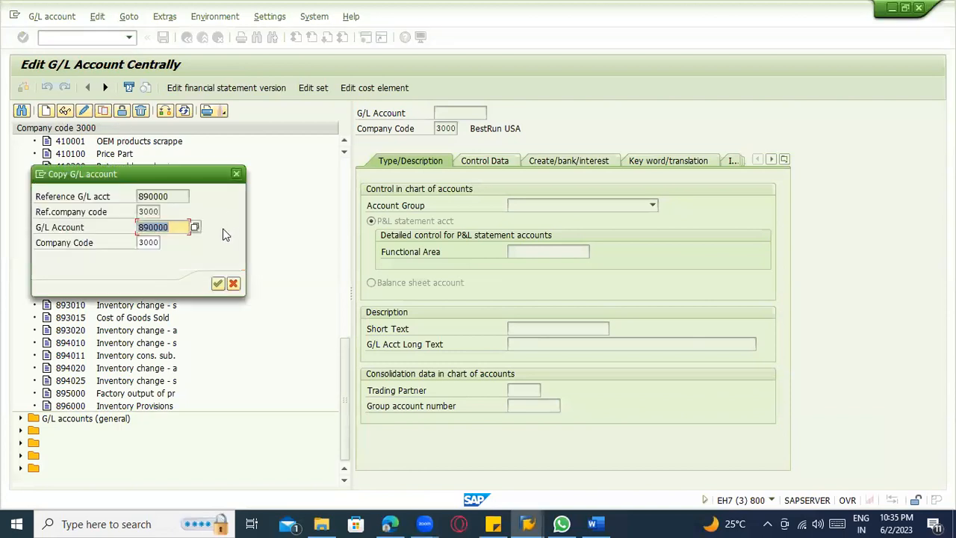
click(217, 283)
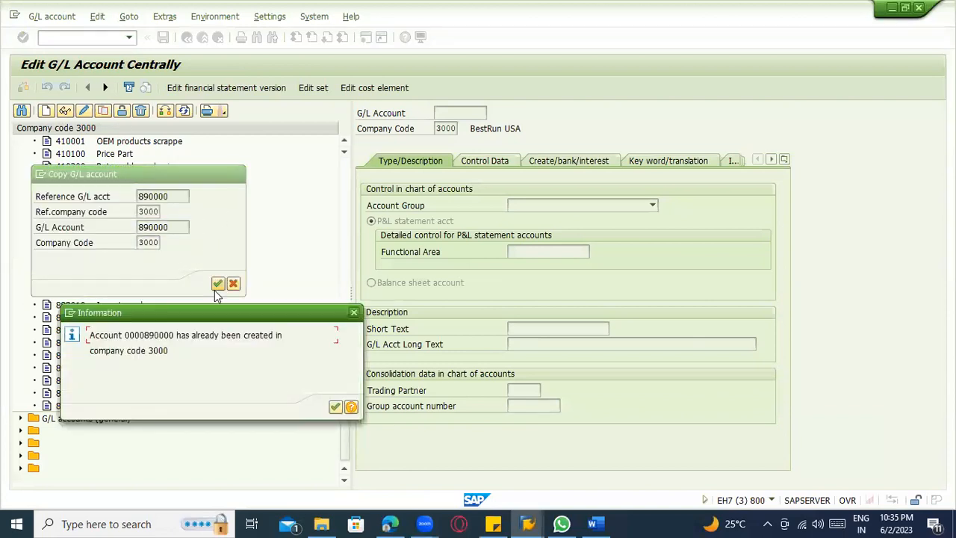
click(335, 406)
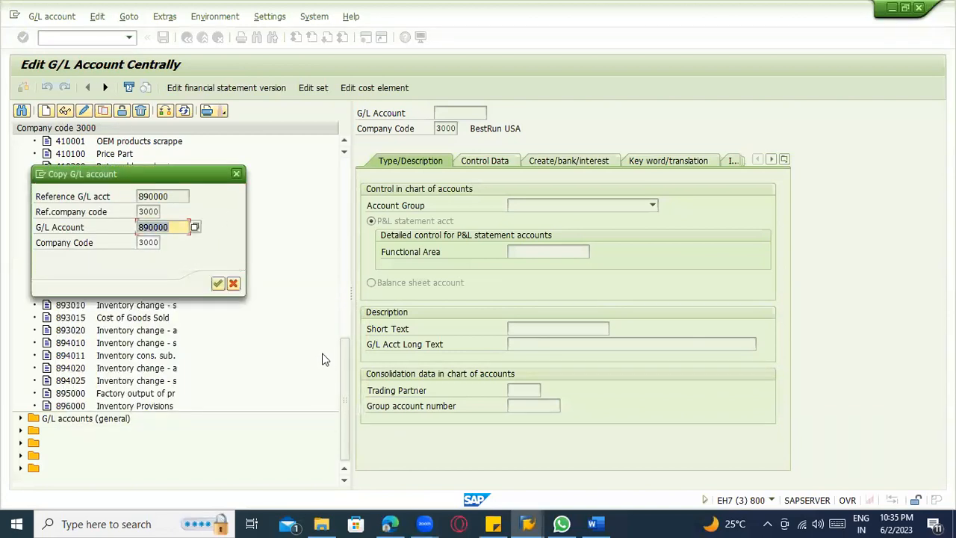
key(Escape)
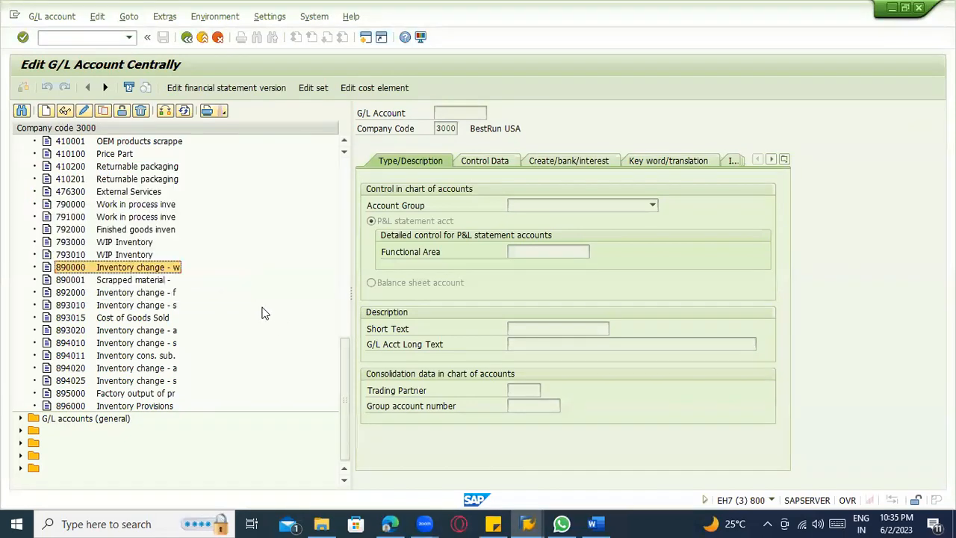
double_click(118, 274)
click(218, 284)
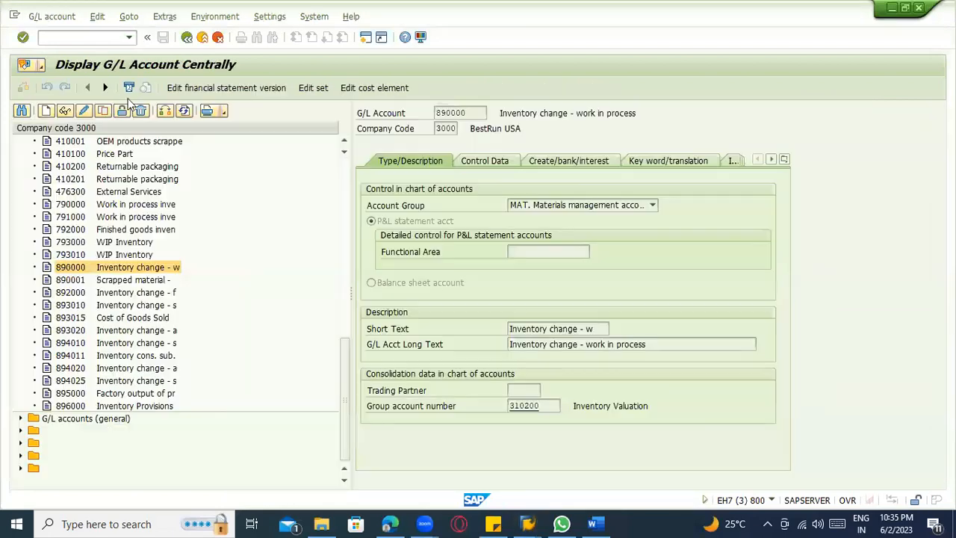
Run transaction /nka01, switch from creating to changing cost elements, and try to open cost element 890000.
click(62, 37)
text(/nka01)
key(Return)
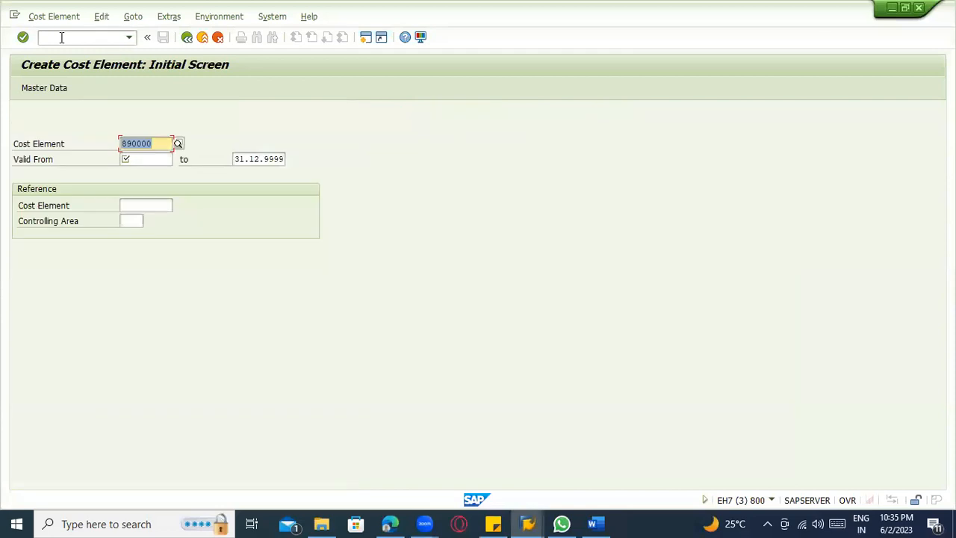
key(Tab)
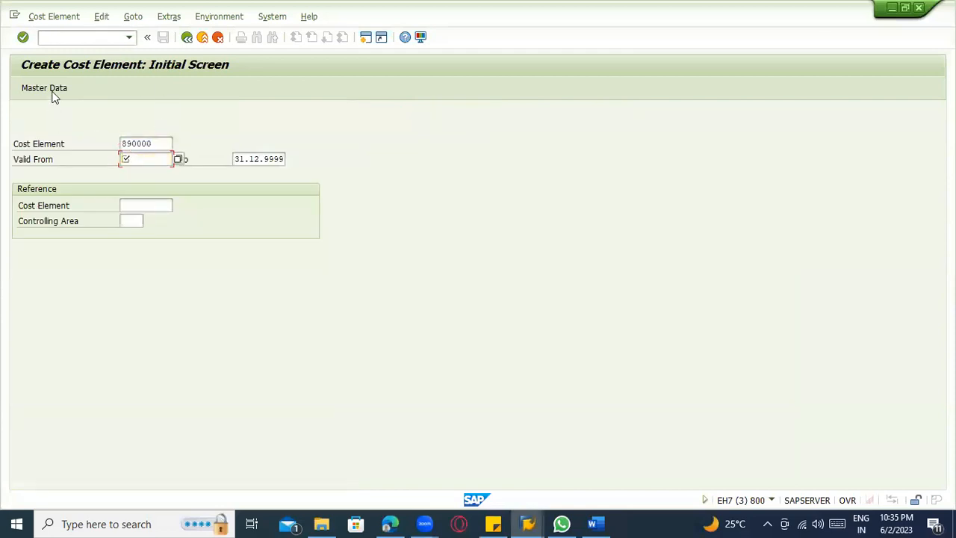
click(53, 18)
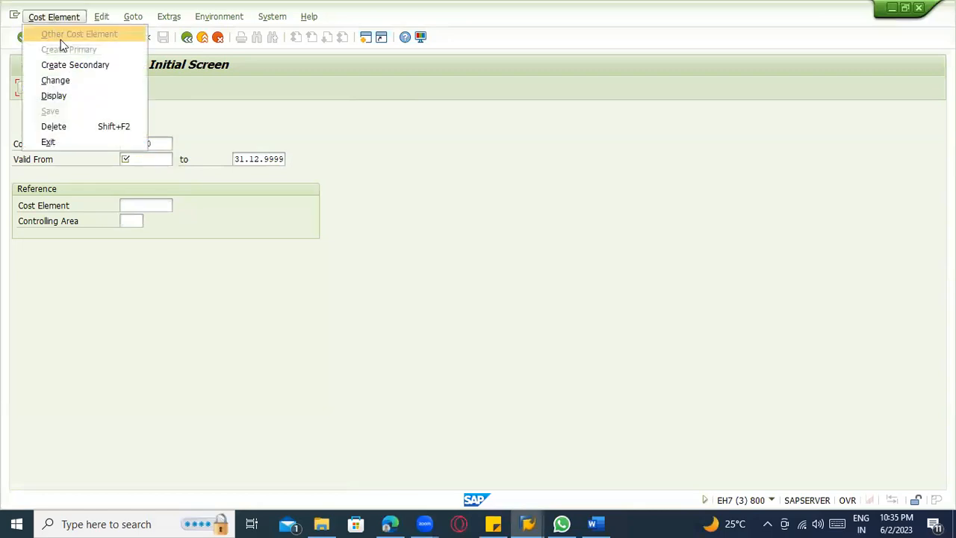
click(76, 77)
key(Return)
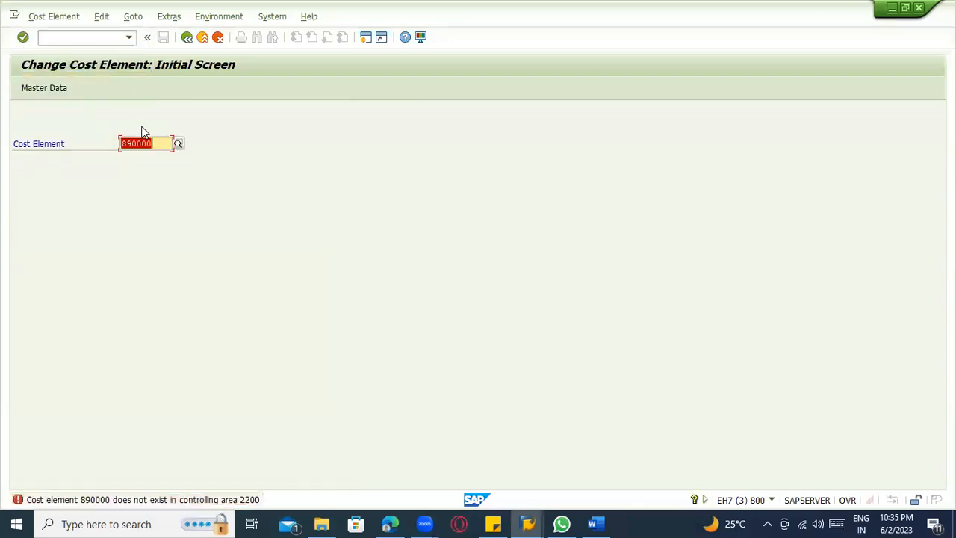
Try to set the controlling area to 3000 for cost element maintenance.
click(134, 16)
click(169, 17)
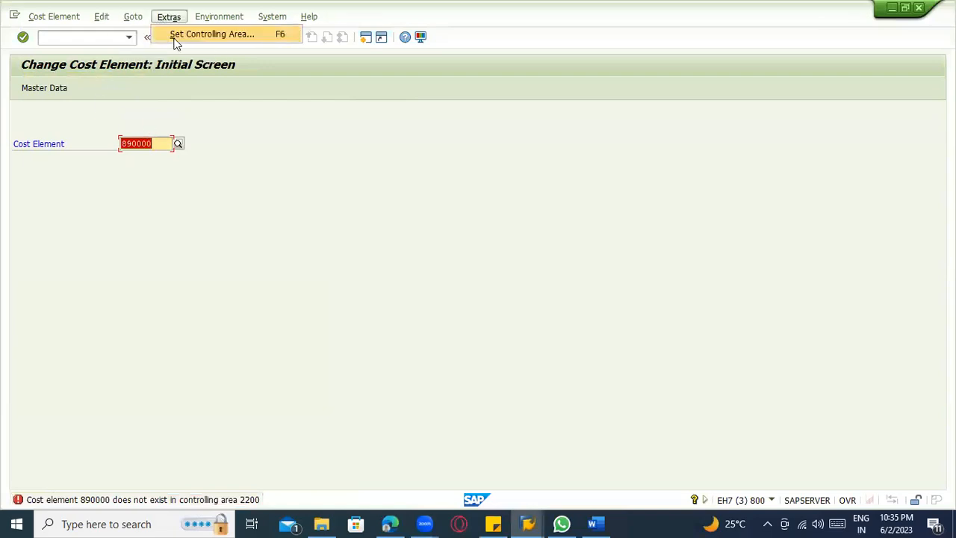
click(174, 34)
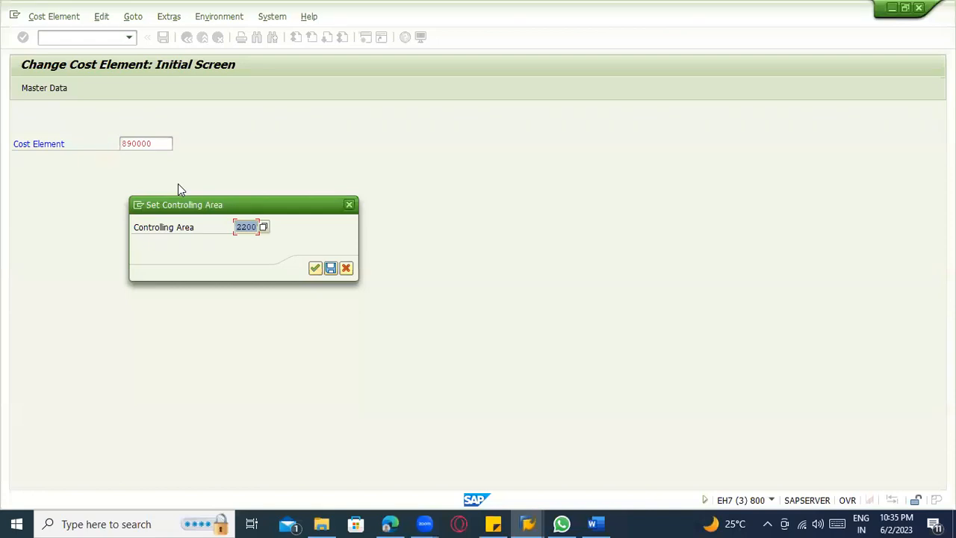
text(3000)
key(Return)
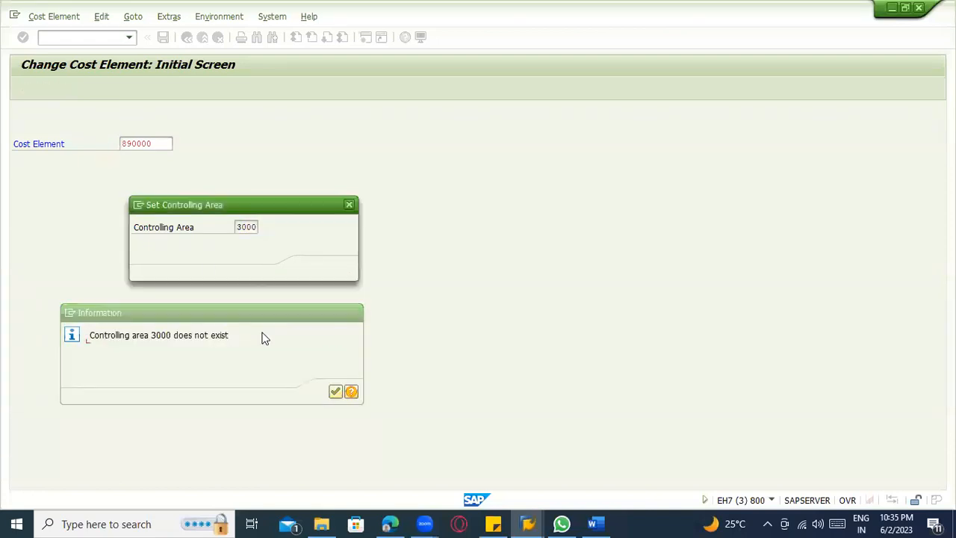
key(Return)
key(alt+Tab)
key(alt+Tab)
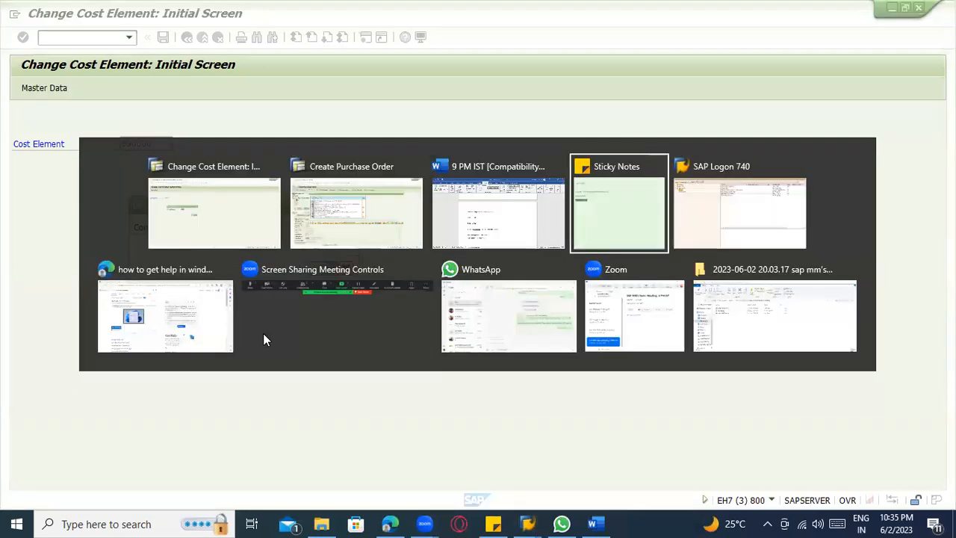
key(alt+shift+Tab)
key(alt+shift+Tab)
key(alt+shift+Tab)
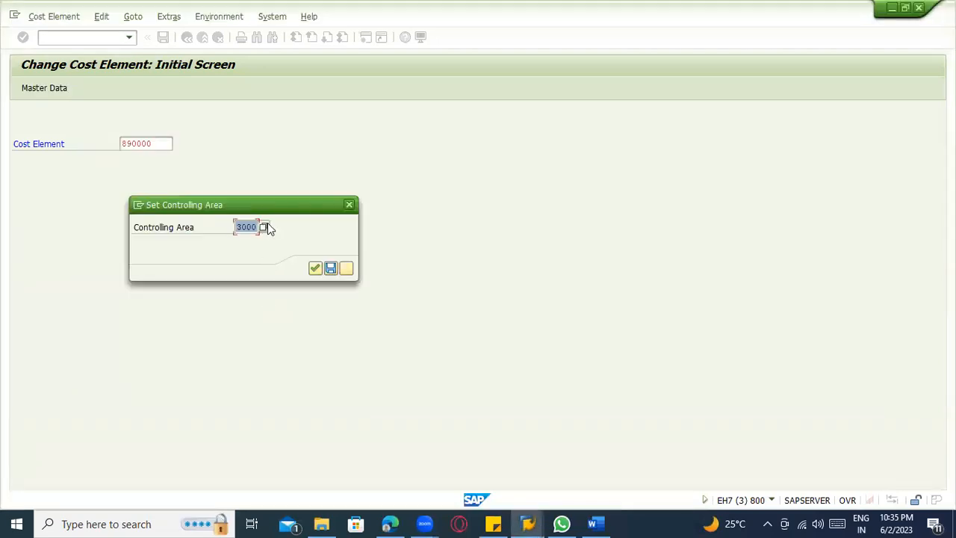
Set the controlling area to 2000 (CO N. America) from the list of possible values.
click(263, 227)
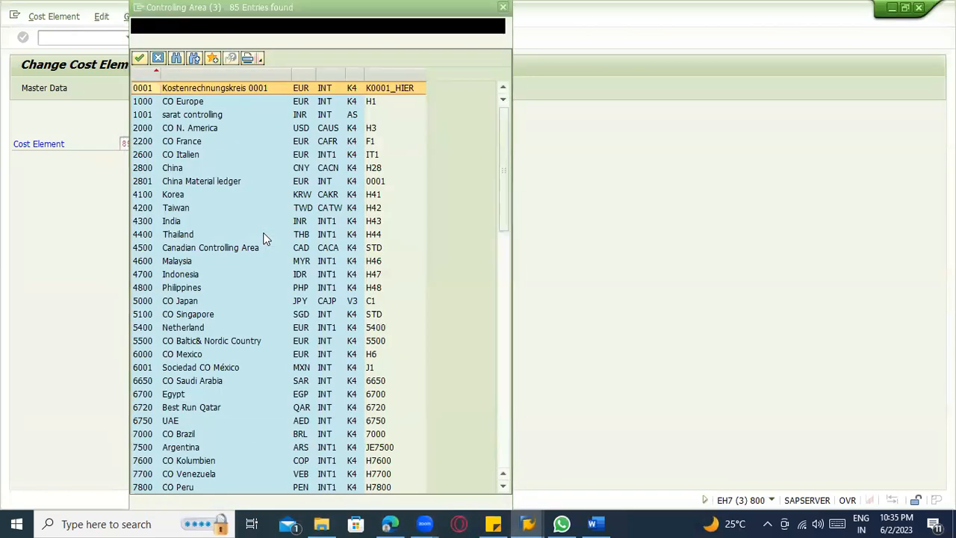
double_click(189, 131)
click(315, 267)
Try to open cost element 890000's master data and follow the message's help to the ALE Distribution for Cost Accounting settings.
click(35, 89)
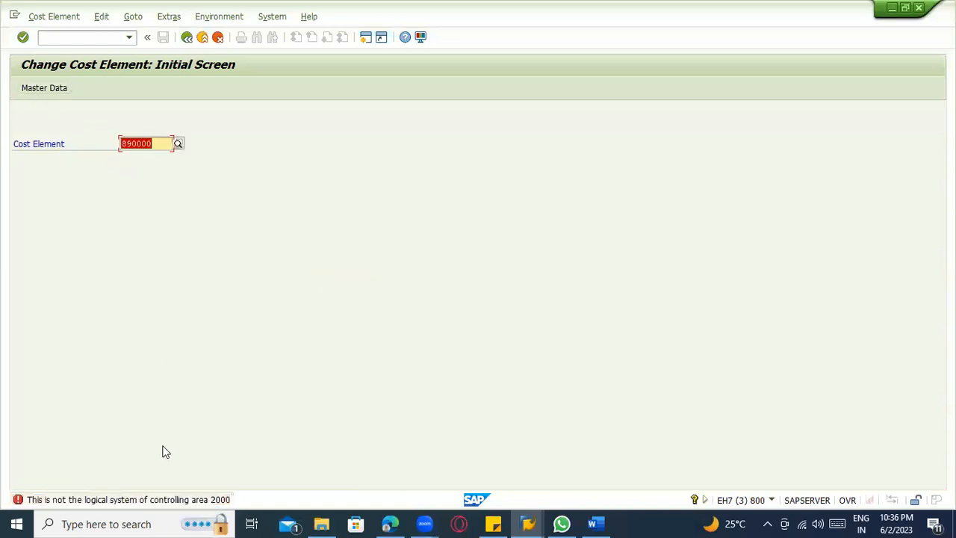
click(120, 498)
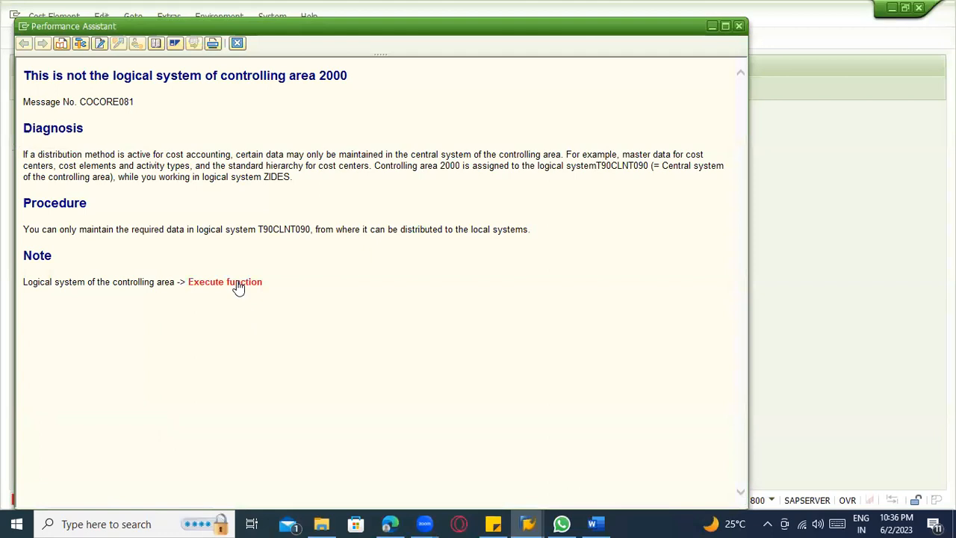
click(237, 283)
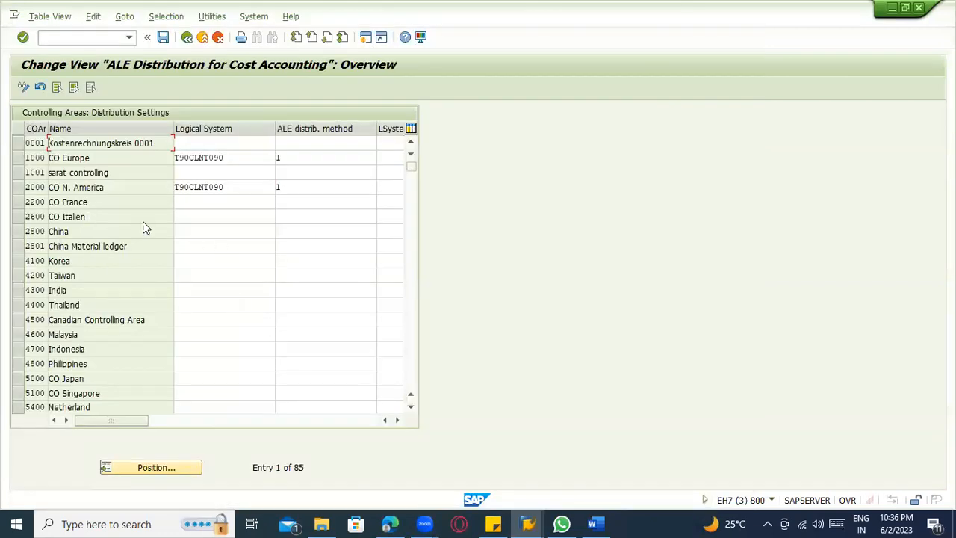
Clear the logical system and ALE distribution method for controlling area 2000 (CO N. America).
drag(227, 185, 171, 185)
key(Delete)
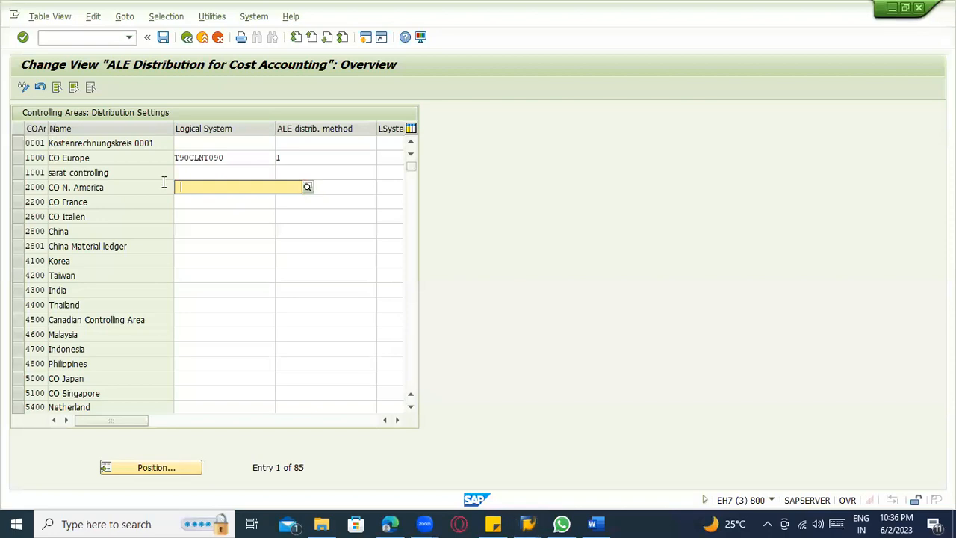
key(Return)
click(312, 198)
click(306, 187)
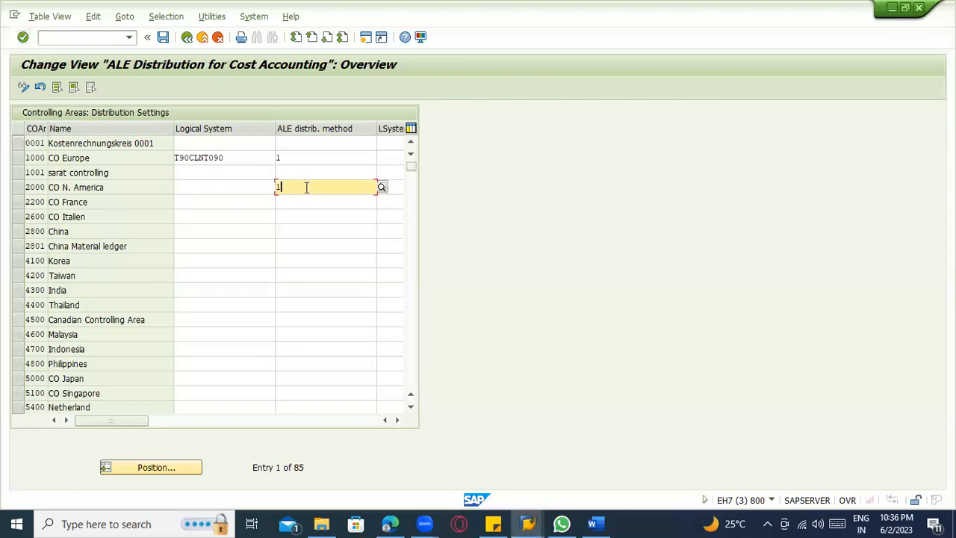
key(BackSpace)
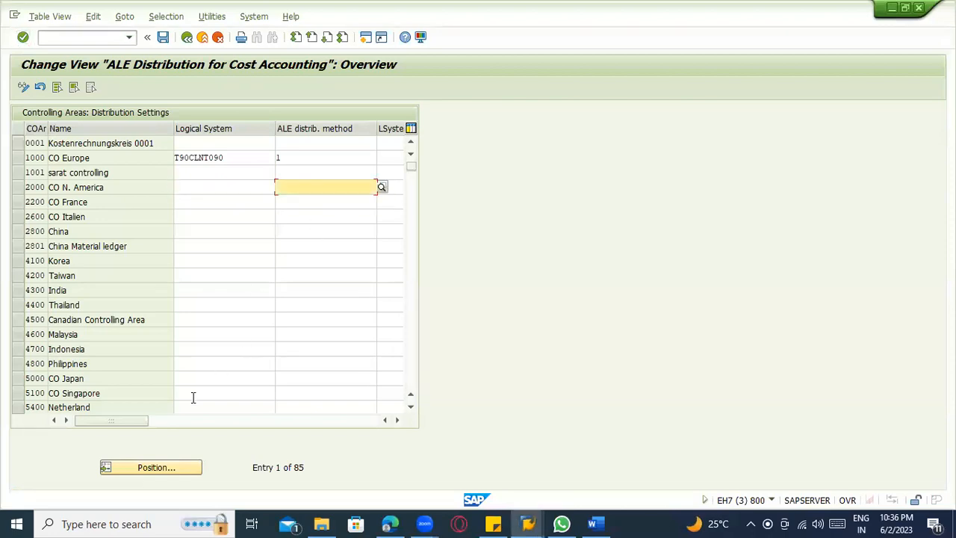
click(179, 420)
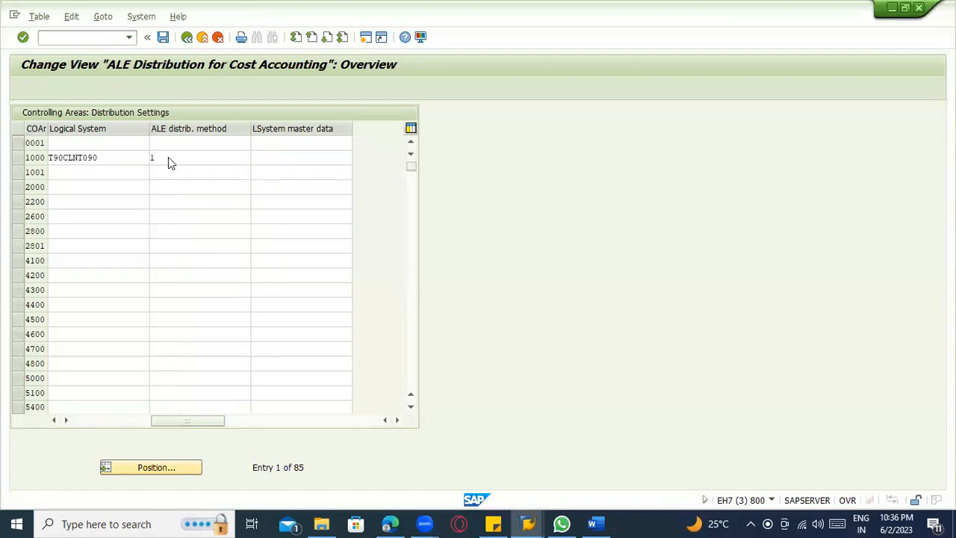
Save the ALE distribution settings and return to the Change Cost Element initial screen, closing the message help.
key(ctrl+s)
click(204, 238)
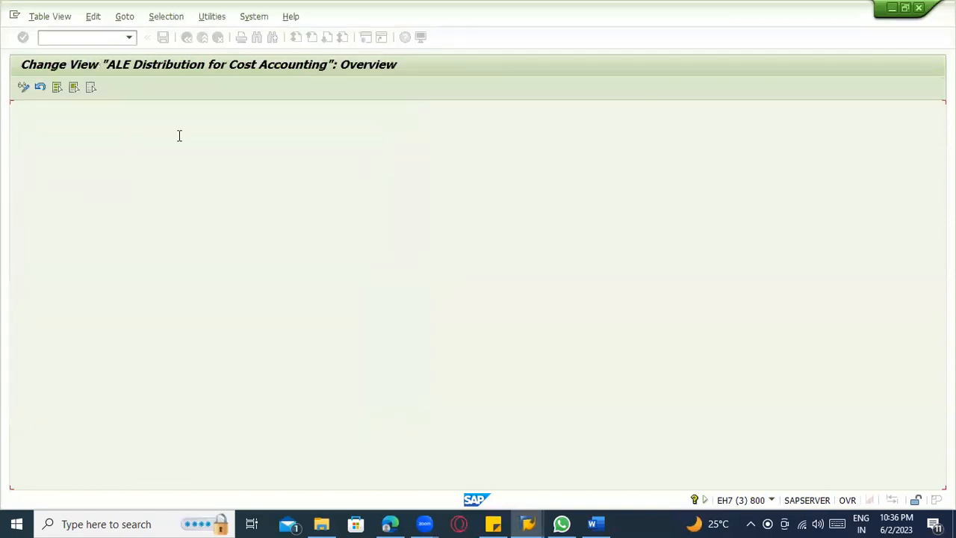
click(183, 39)
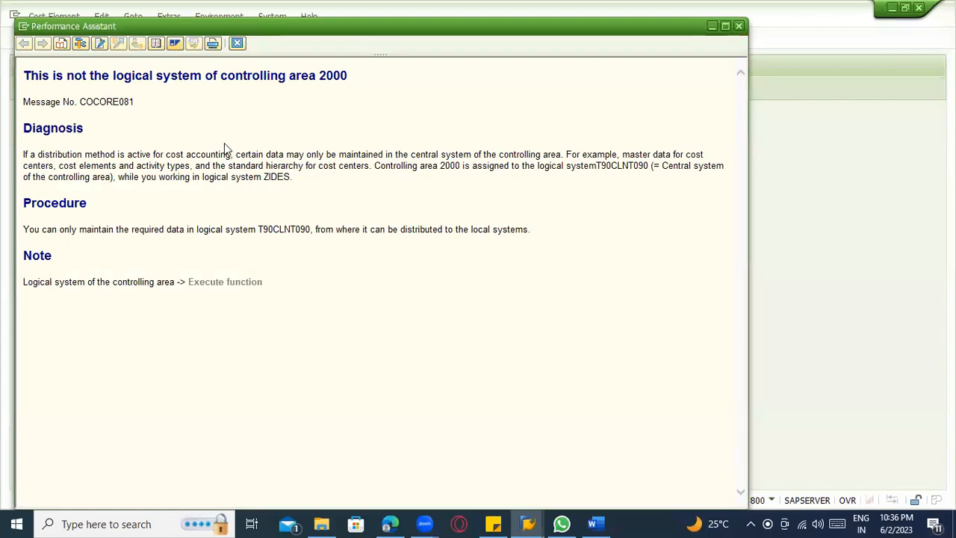
click(239, 43)
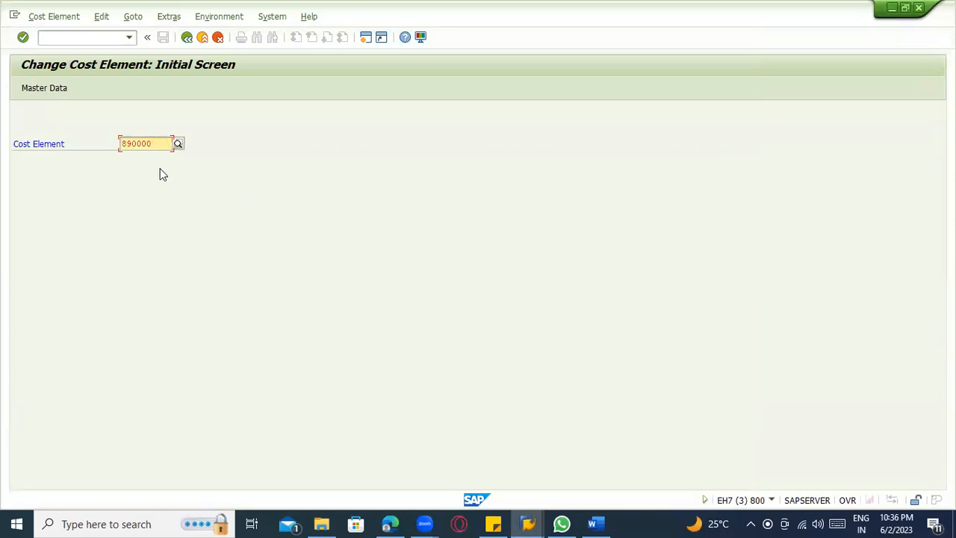
key(Return)
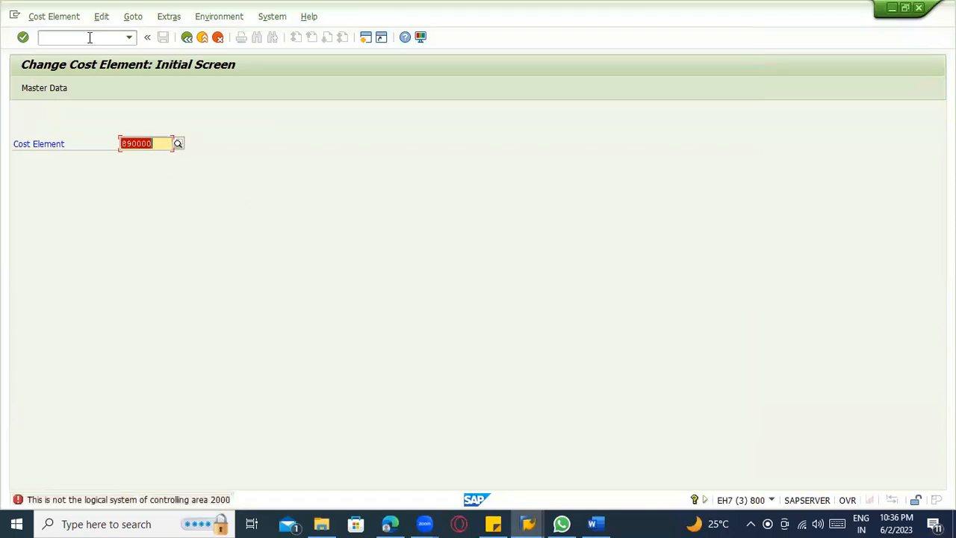
click(89, 37)
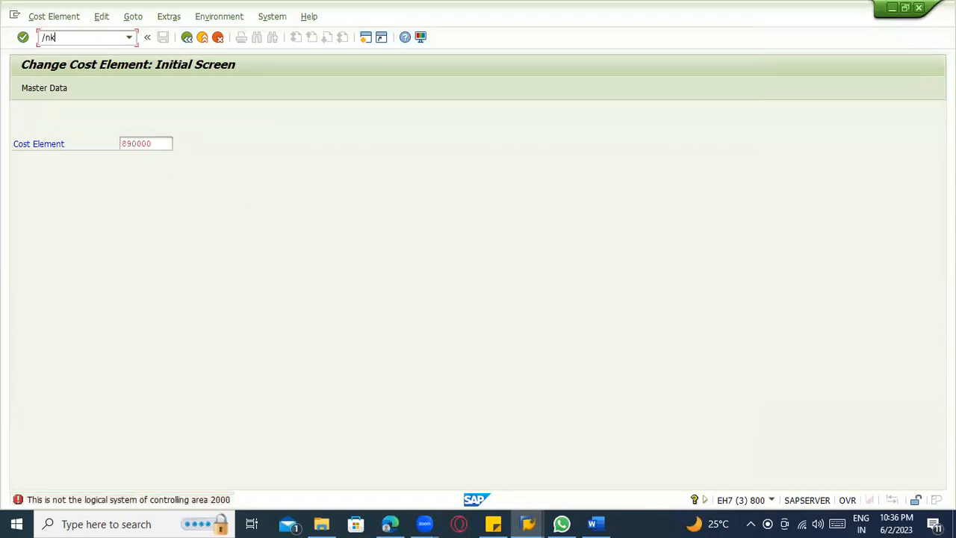
text(/nka01)
key(Return)
key(Tab)
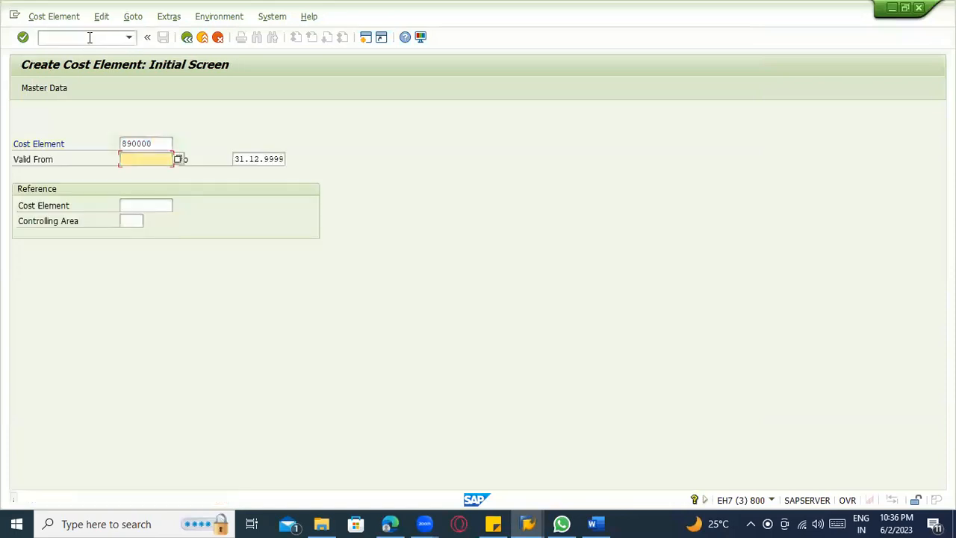
Restart the Change Cost Element transaction and open cost element 890000's default account assignment.
click(117, 37)
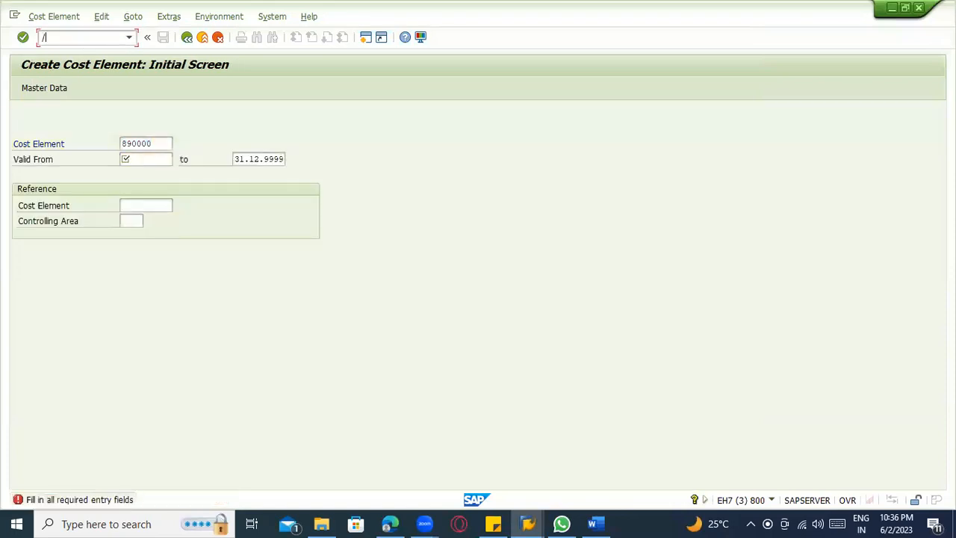
text(/nka01)
key(Return)
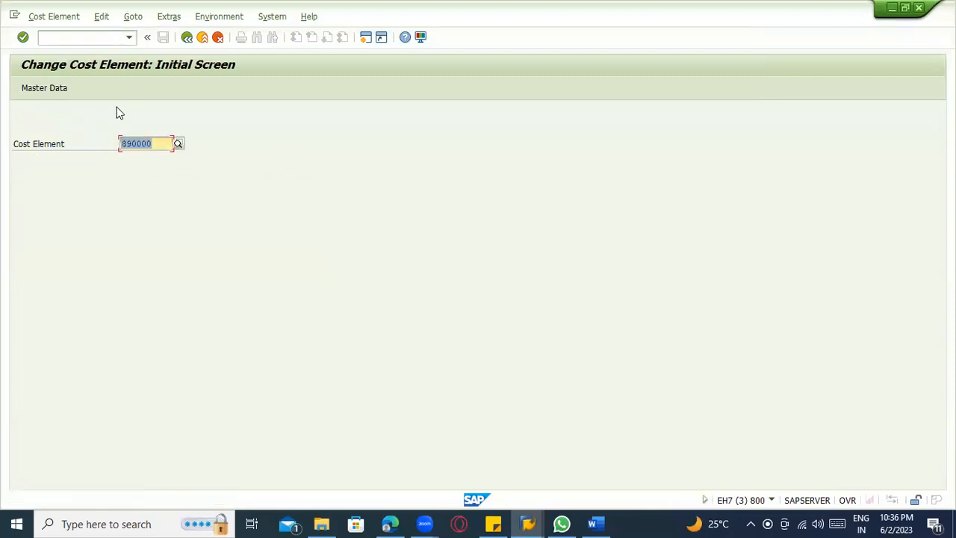
click(122, 143)
key(Return)
click(108, 179)
click(166, 179)
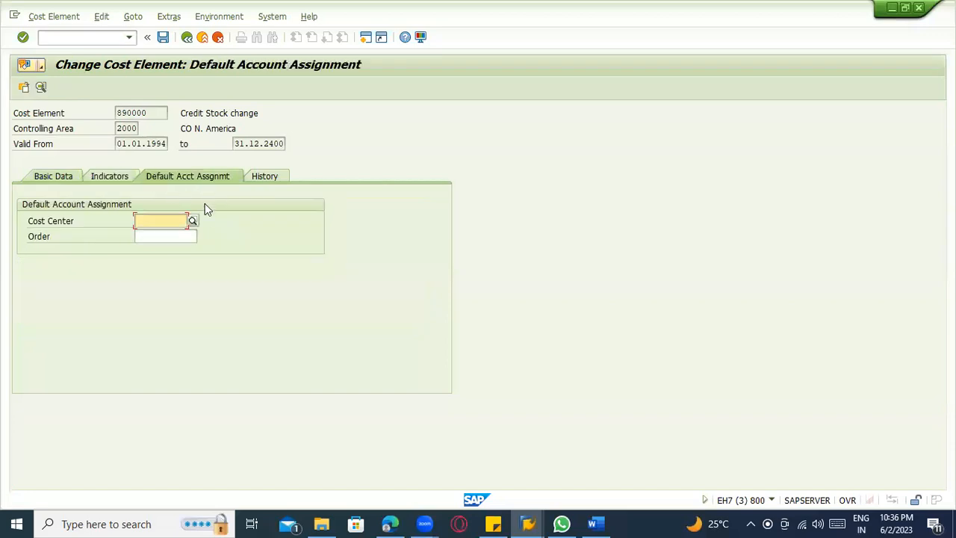
Set cost element 890000's default cost center to JML-2124 (IT SERVICES) from the list of possible values and save.
click(151, 218)
click(193, 220)
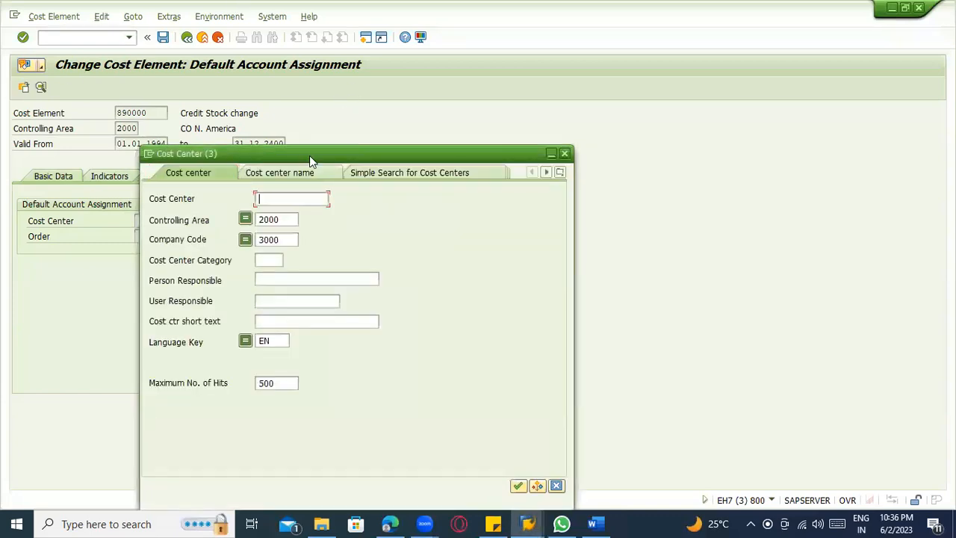
key(Return)
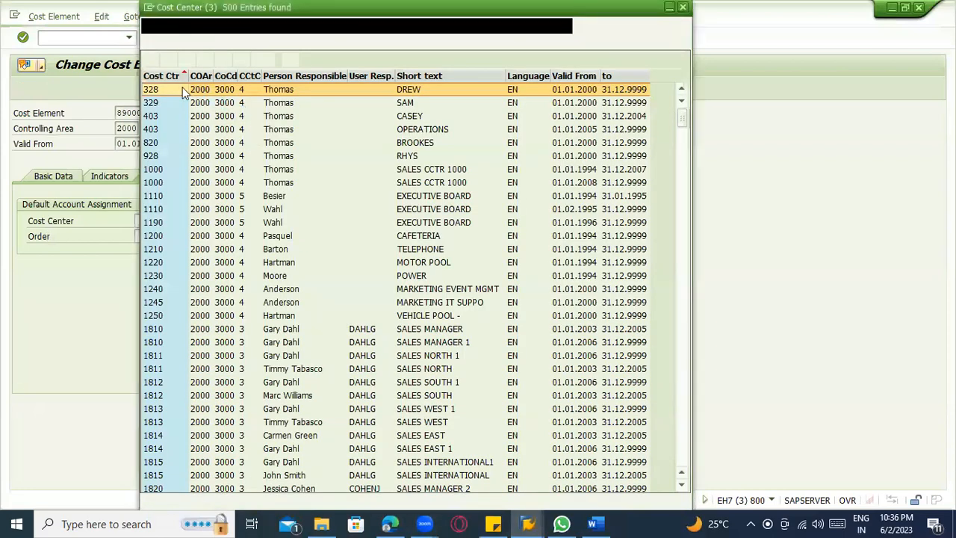
click(159, 76)
click(159, 76)
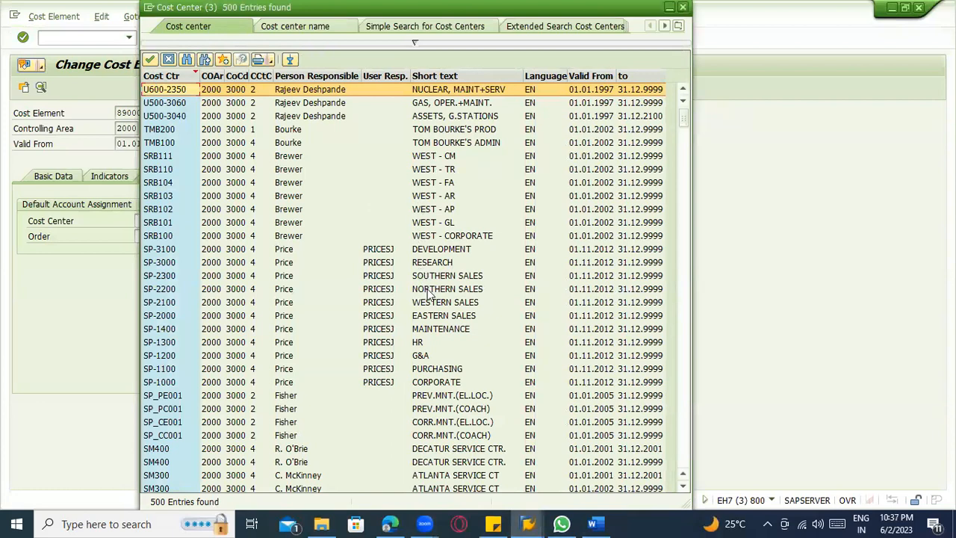
scroll(425, 287, down, 10)
scroll(433, 294, down, 6)
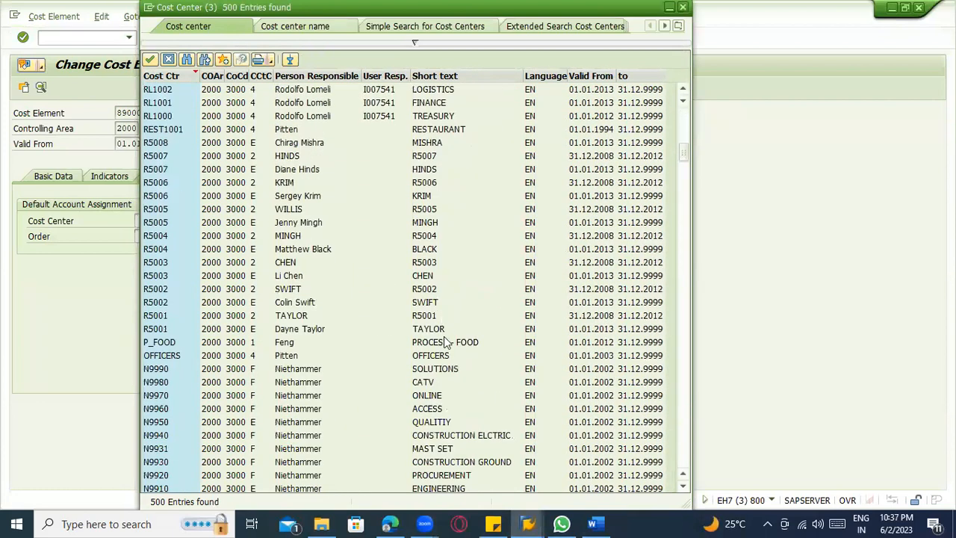
scroll(380, 349, down, 20)
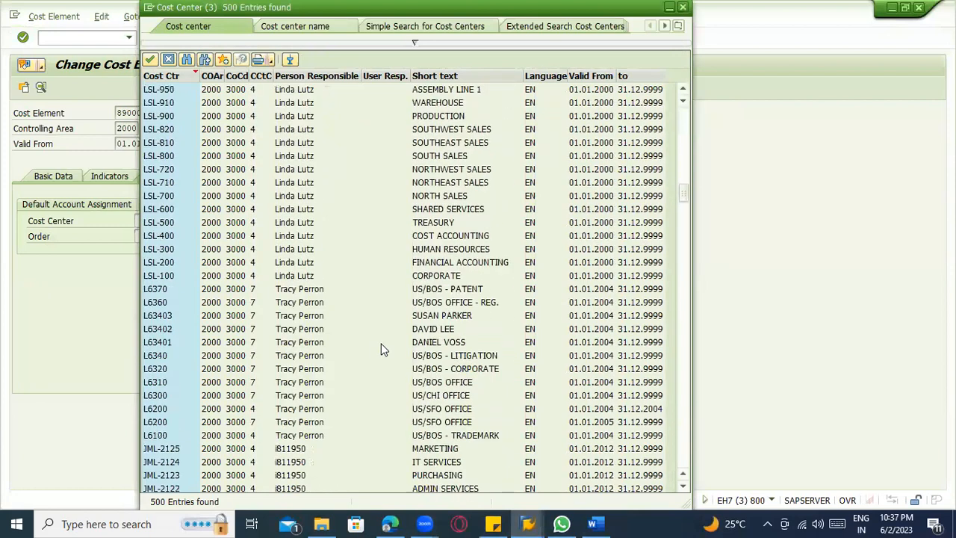
scroll(422, 336, down, 1)
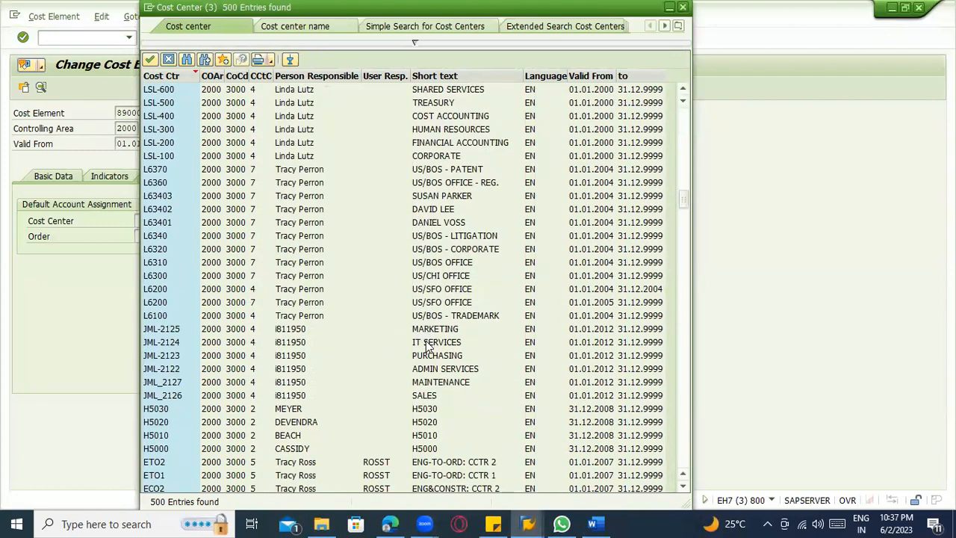
double_click(427, 344)
key(ctrl+s)
Close the old purchase order's messages, start a new purchase order with transaction ME21N and set its vendor to 1000.
key(alt+Tab)
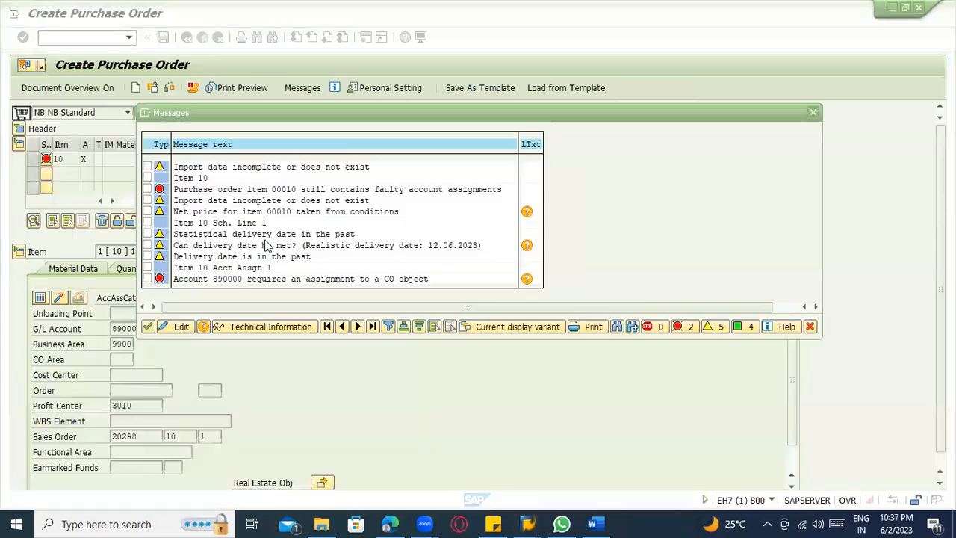
key(Return)
click(98, 39)
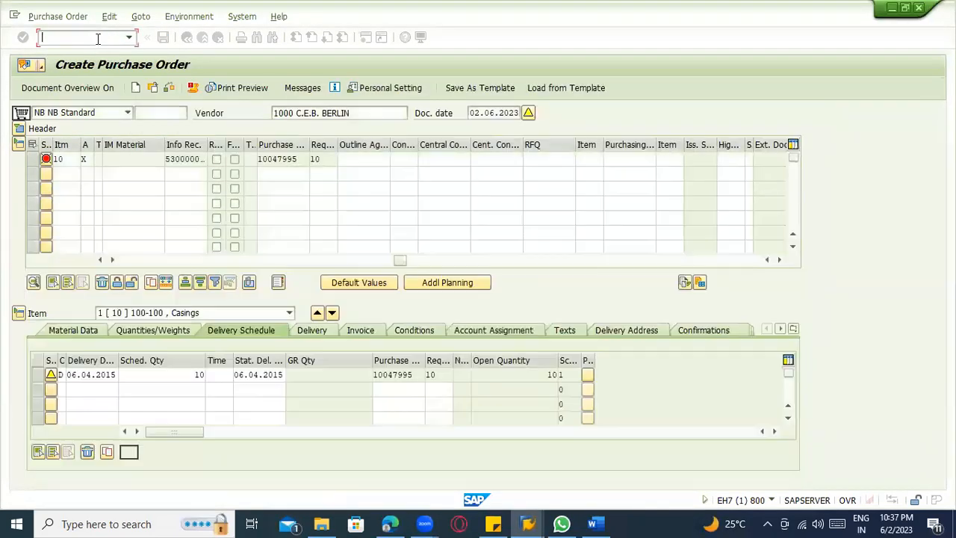
text(/nme21n)
key(Return)
click(284, 113)
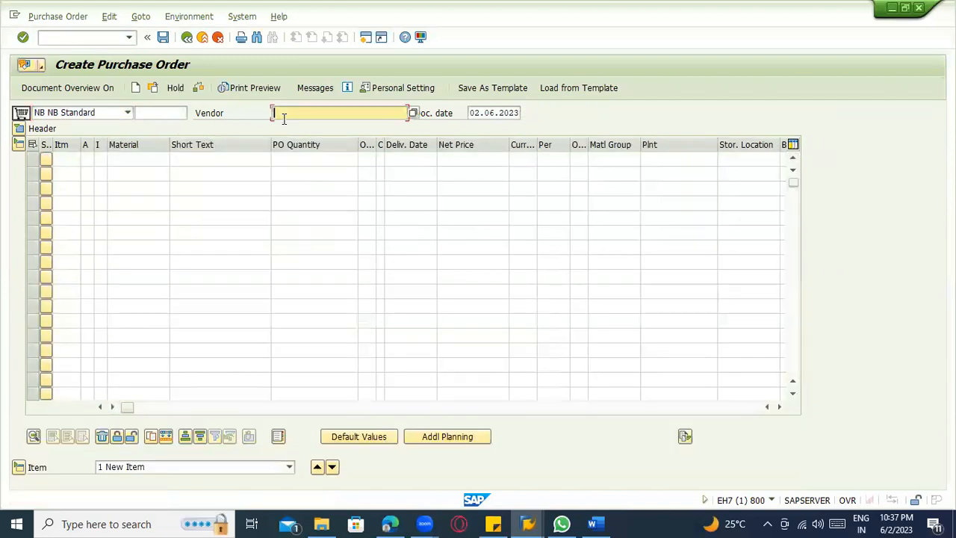
click(319, 124)
click(327, 406)
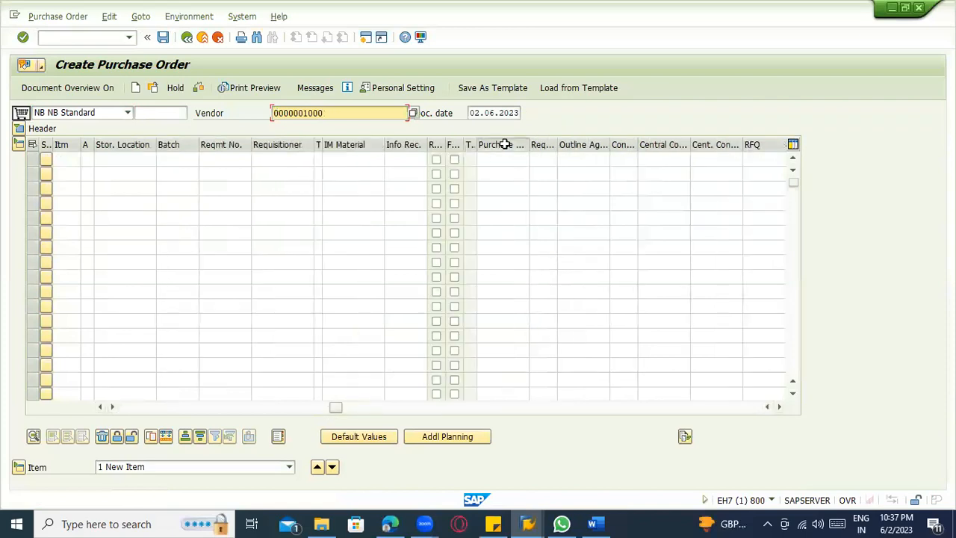
Try to reference purchase requisition 10047995, item 10, in the first line of the new purchase order.
click(502, 146)
click(503, 159)
click(500, 170)
click(539, 159)
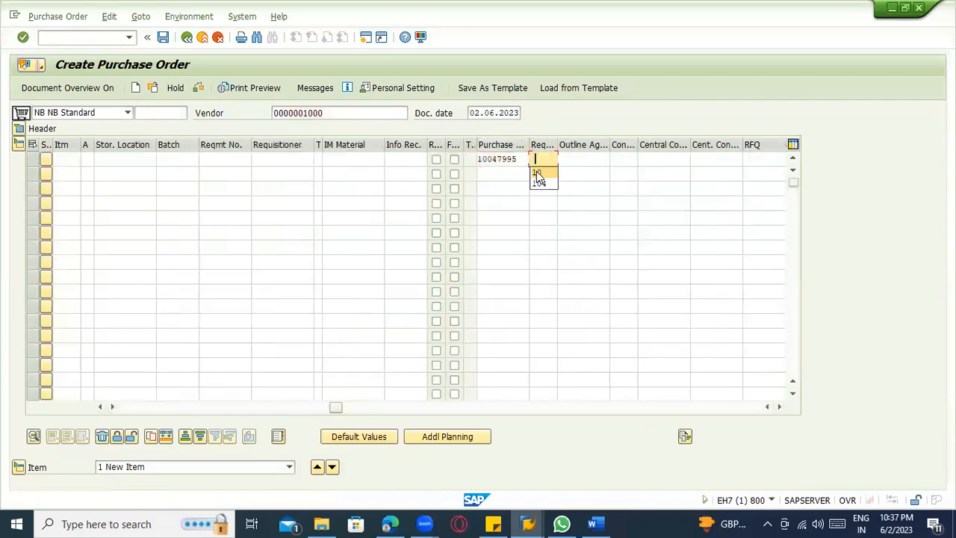
click(536, 173)
key(Return)
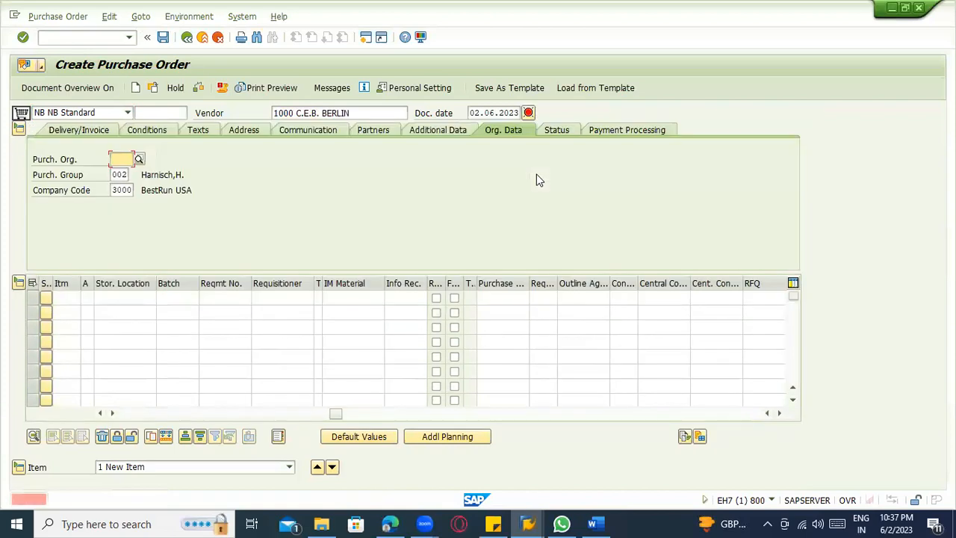
Set the purchasing organization to 3000 in the purchase order's organizational data.
click(119, 159)
click(121, 165)
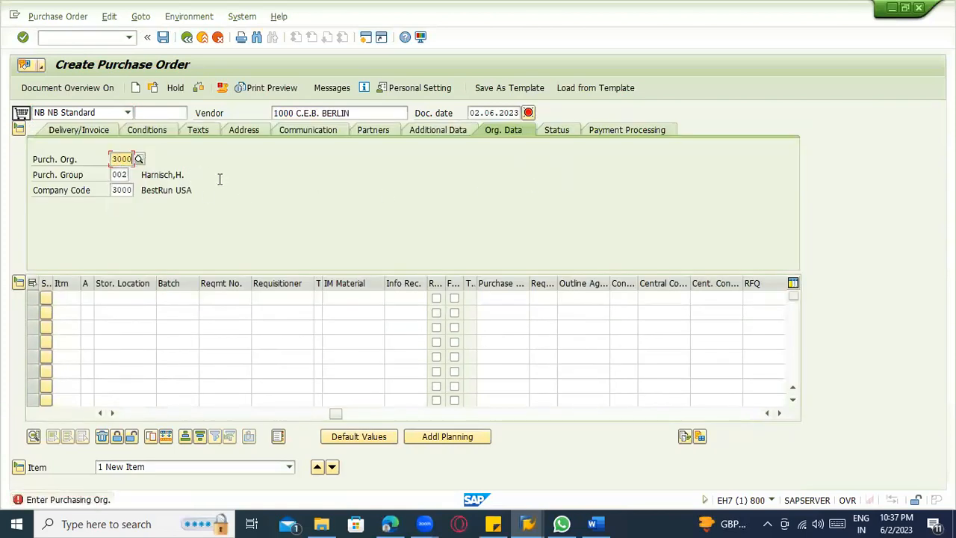
key(Return)
Enter purchase requisition 10047995 with requisition item 10 in the first order line to adopt its data.
key(Return)
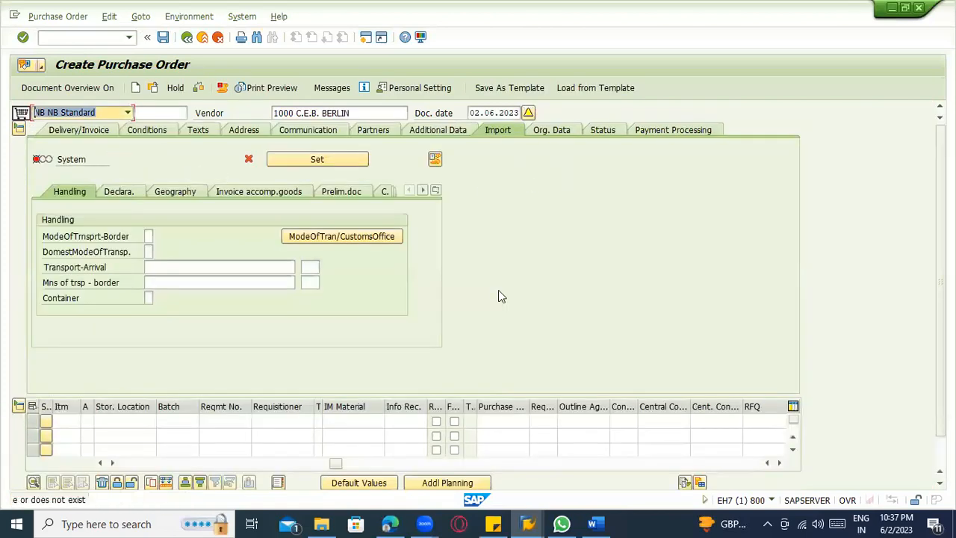
click(492, 429)
click(503, 436)
click(544, 428)
click(544, 433)
key(Return)
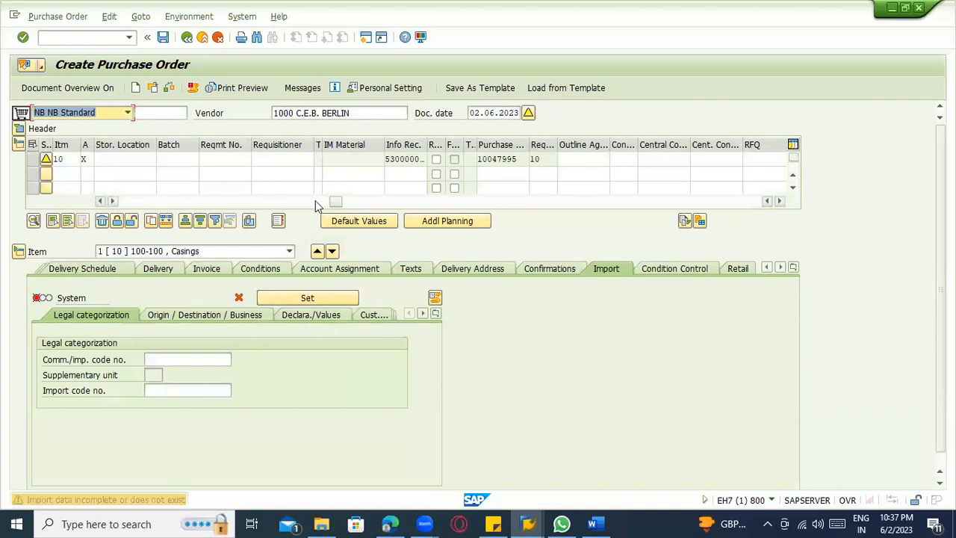
Try to change item 10's account assignment category to 1 and open the item's account assignment details.
drag(336, 202, 66, 206)
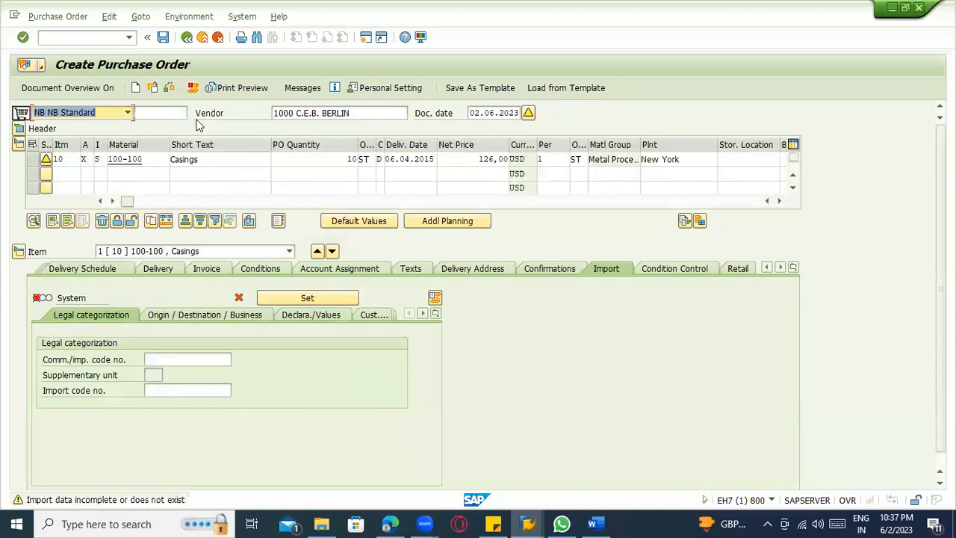
click(98, 161)
click(99, 159)
click(98, 160)
click(98, 160)
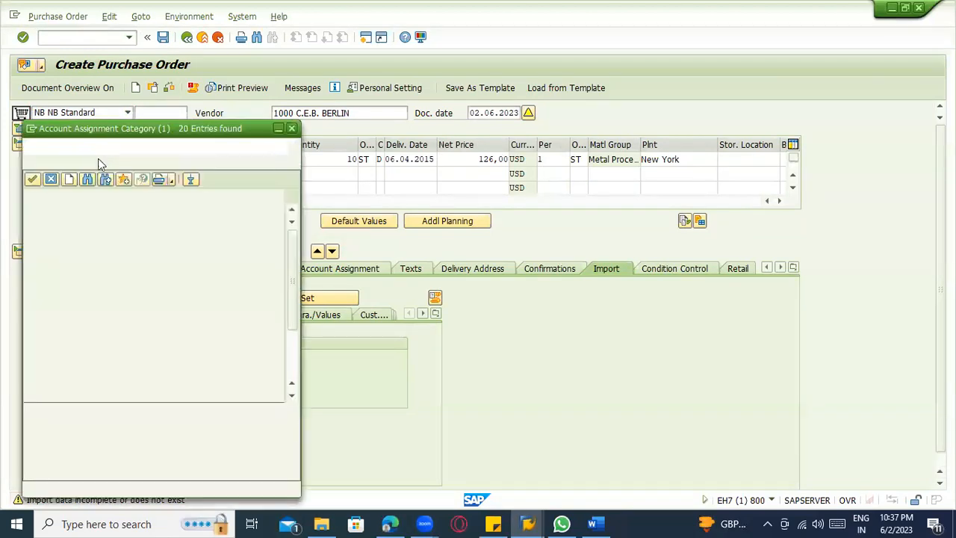
double_click(63, 212)
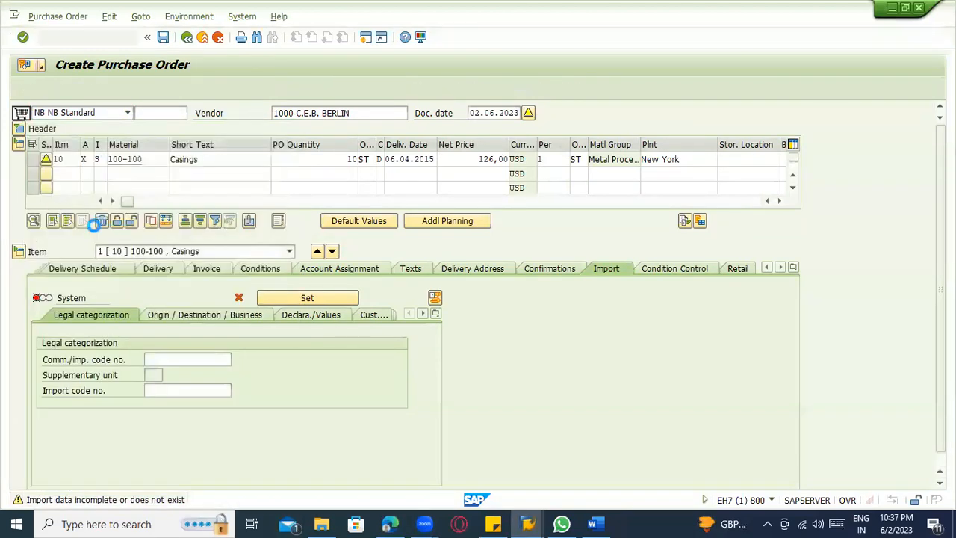
key(Return)
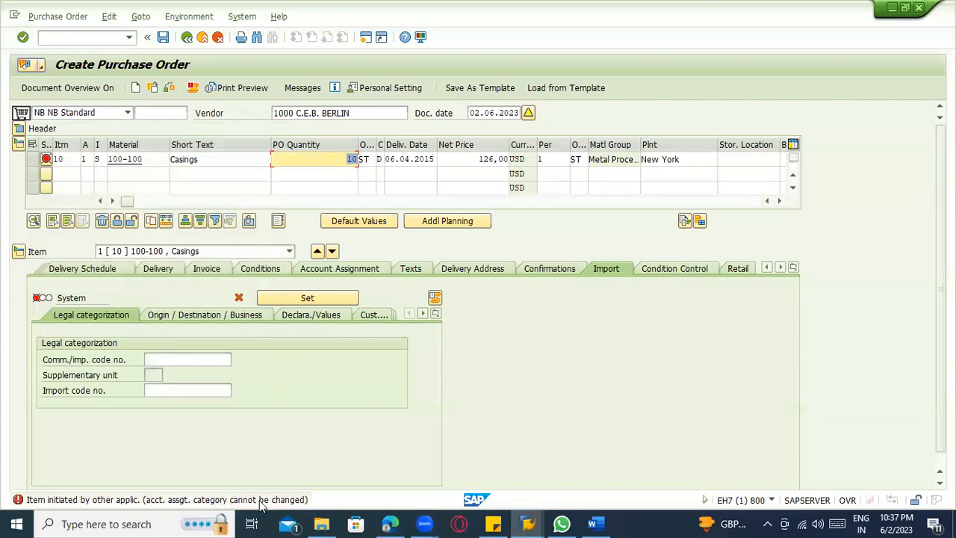
click(361, 273)
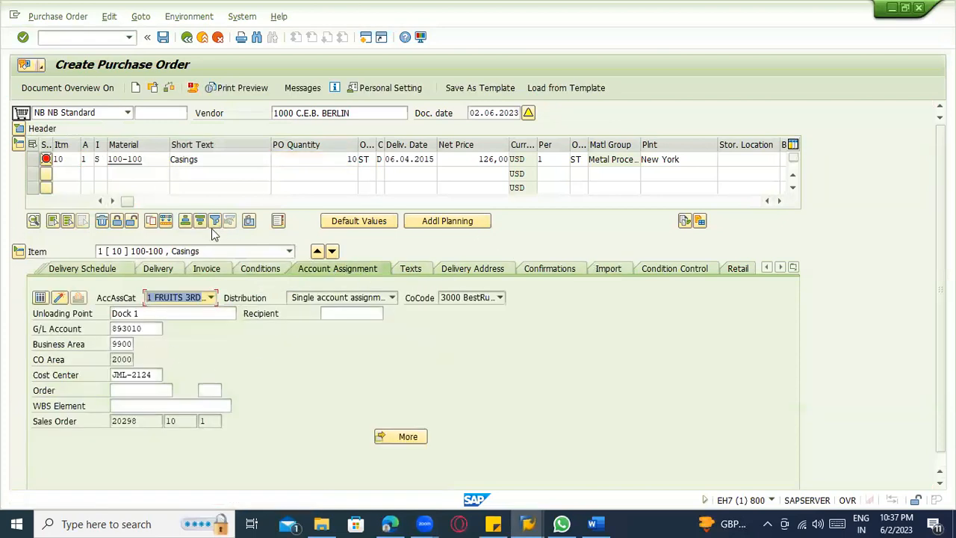
Set item 10's account assignment category back to X and save the purchase order.
click(167, 89)
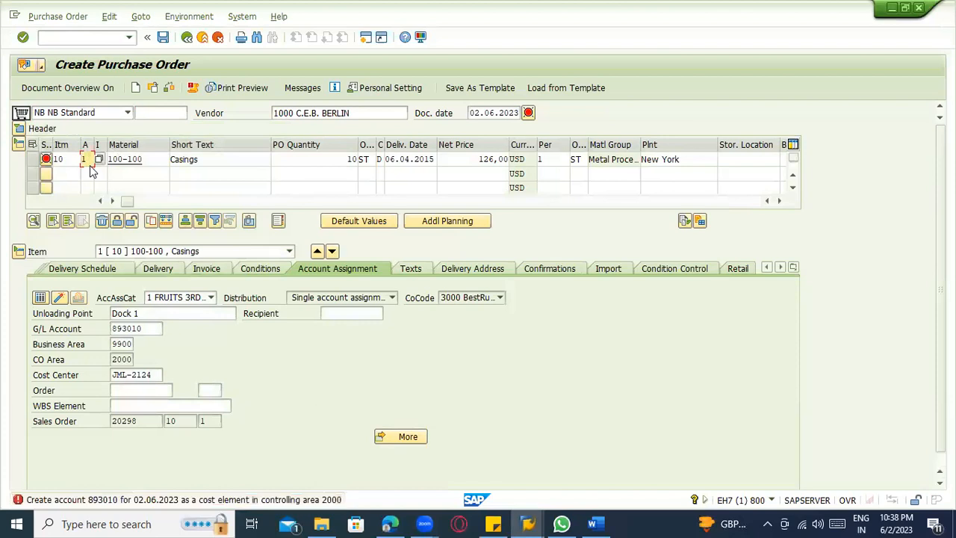
key(Return)
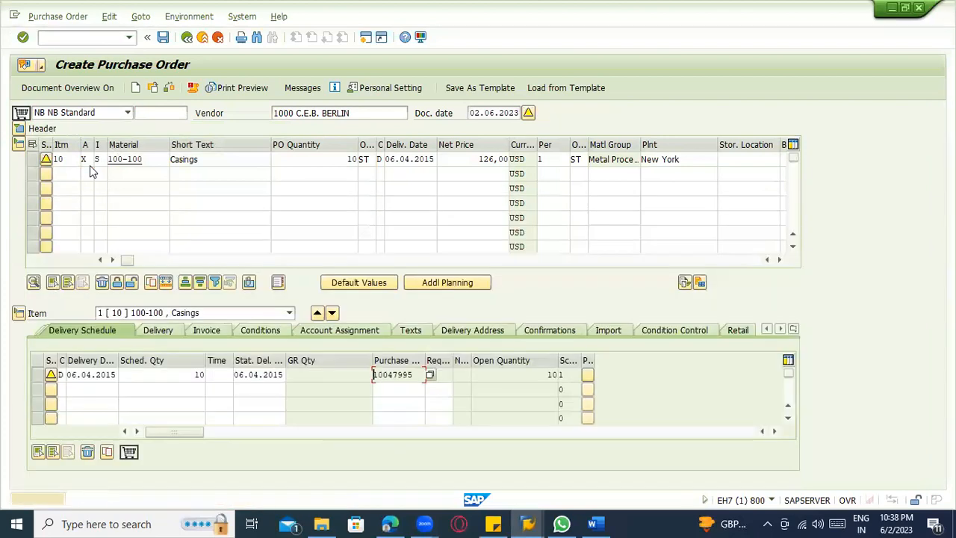
key(ctrl+s)
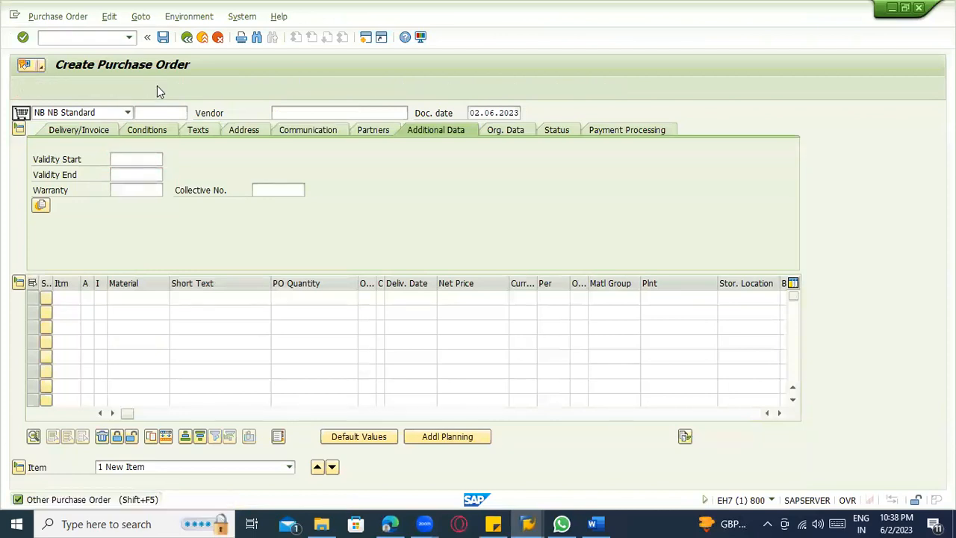
Display the saved purchase order and check the third-party account assignment and item category notes in the Word document.
click(155, 87)
key(Return)
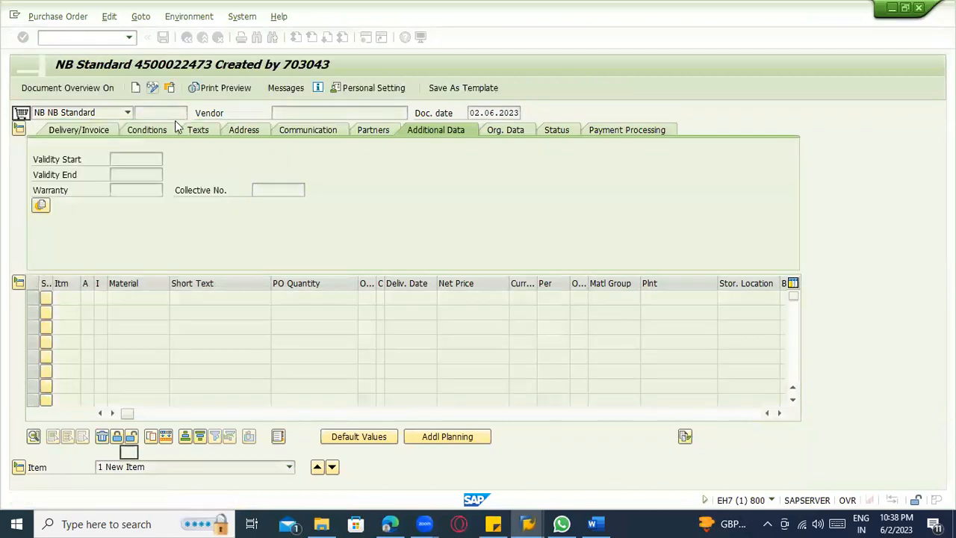
click(592, 523)
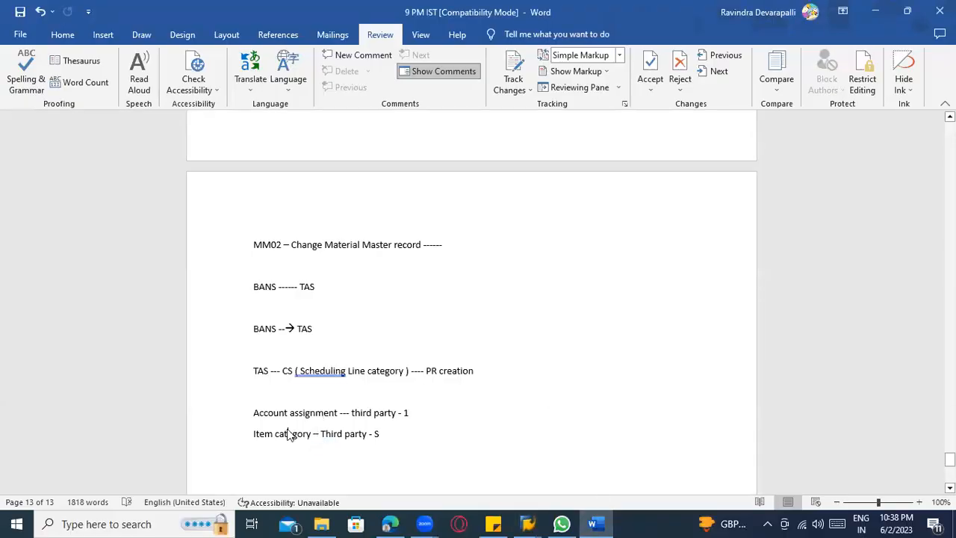
key(alt+Tab)
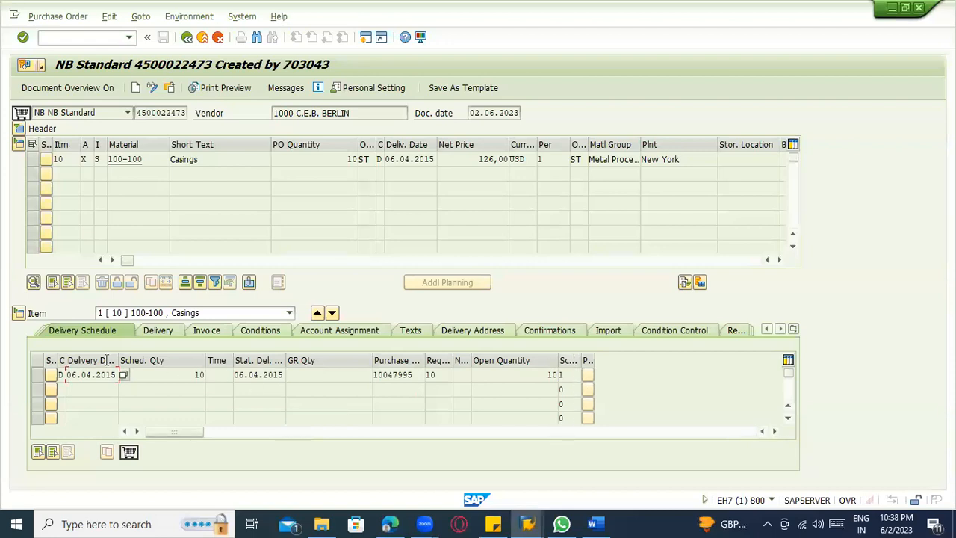
Check the delivery and invoice details of purchase order item 10.
click(208, 329)
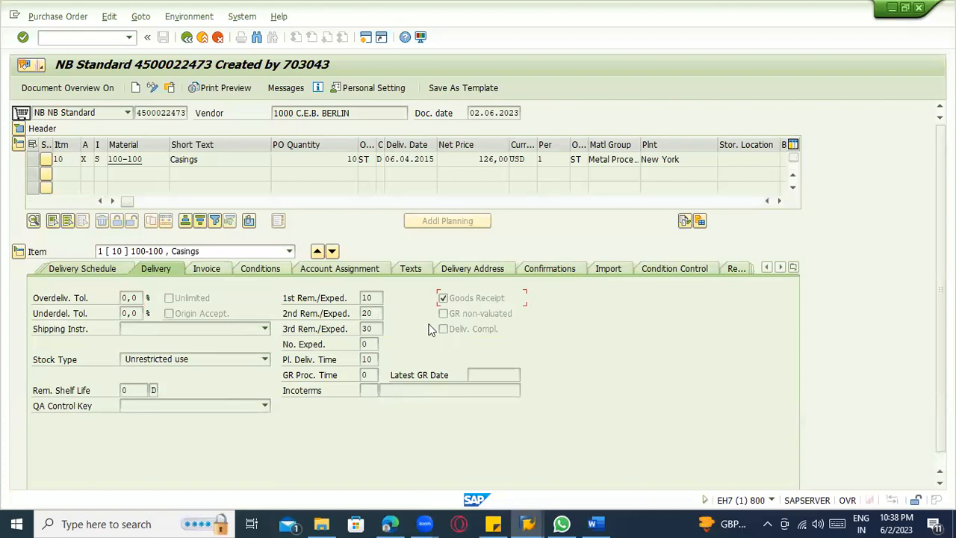
click(207, 269)
click(168, 330)
Copy the displayed purchase order's number from the document header.
click(132, 112)
click(137, 113)
drag(138, 113, 203, 116)
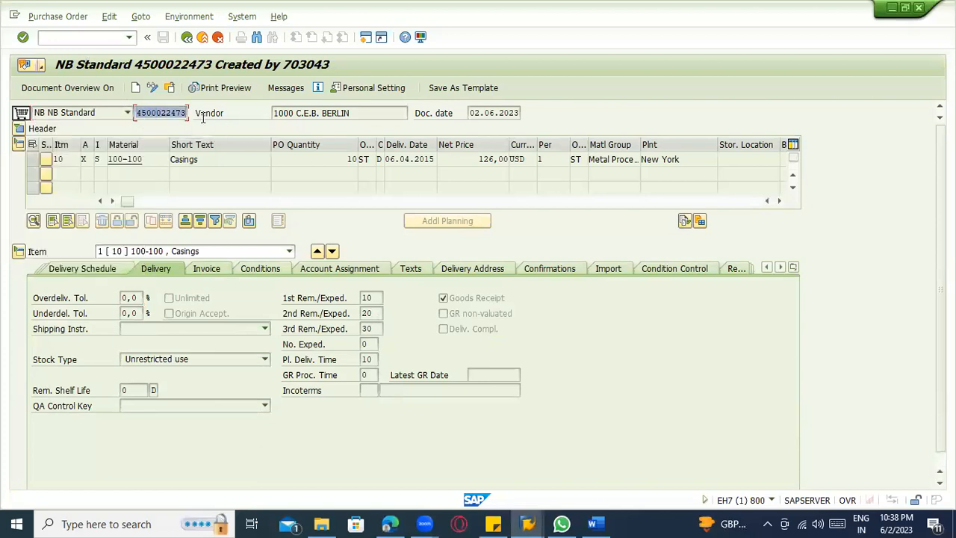
key(ctrl+c)
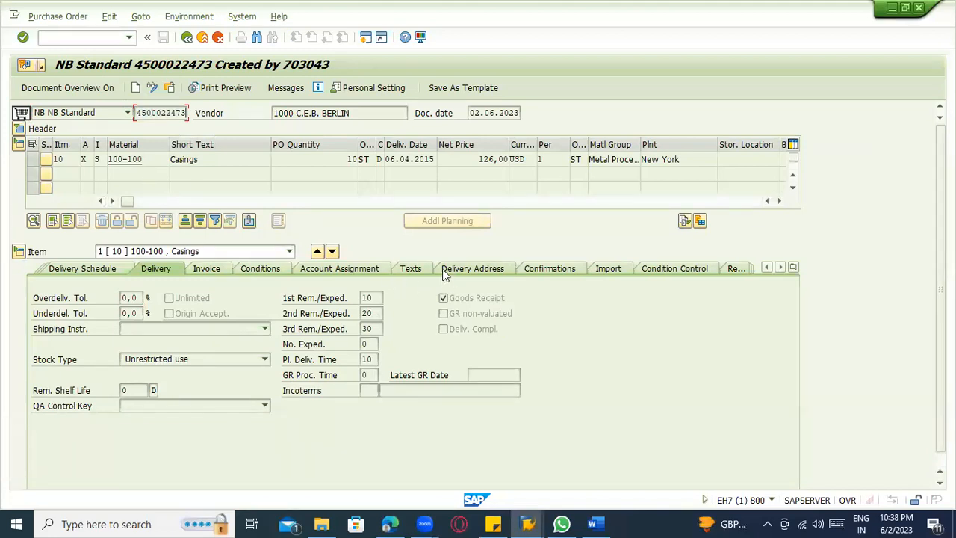
Check item 10's delivery address and the customer it is assigned to.
click(478, 271)
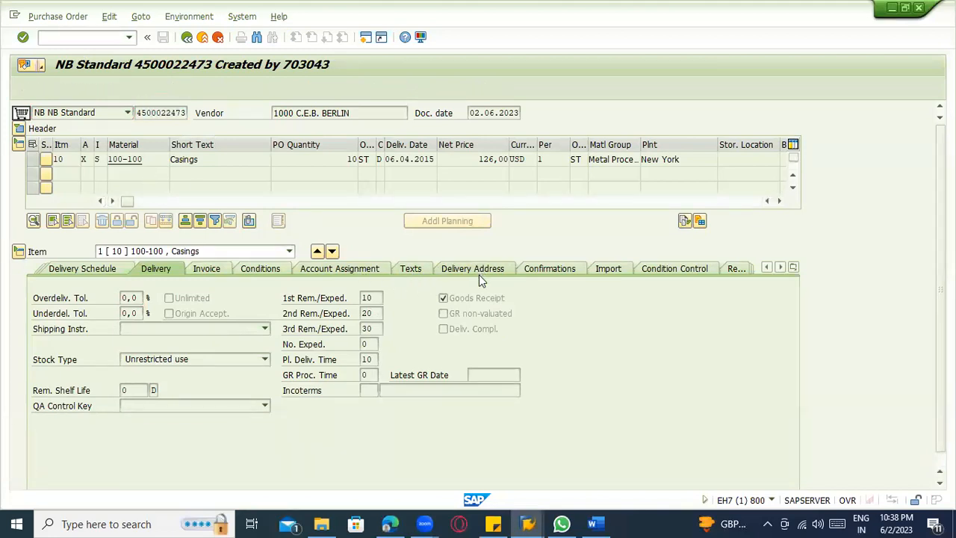
drag(526, 436, 446, 444)
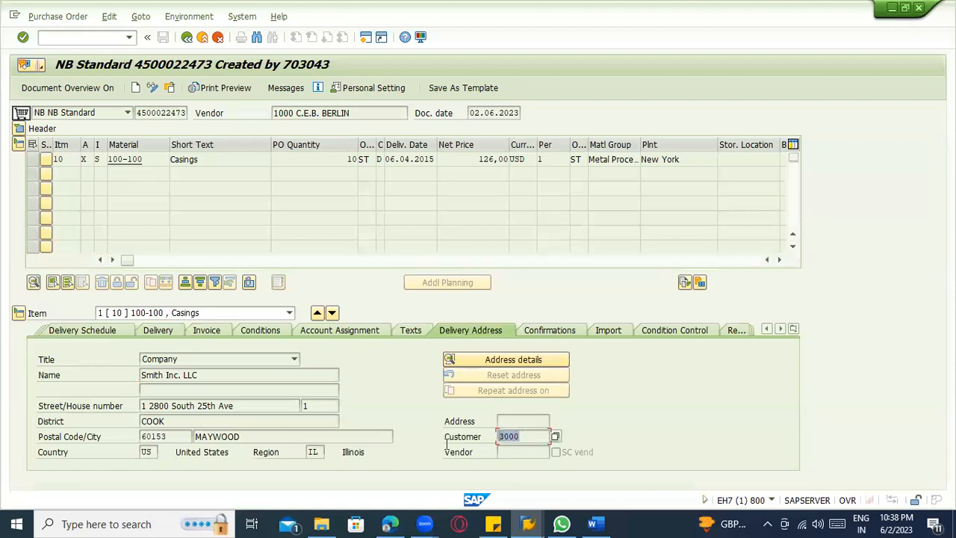
click(518, 436)
Check the purchase order's output messages and read through its print preview.
click(284, 88)
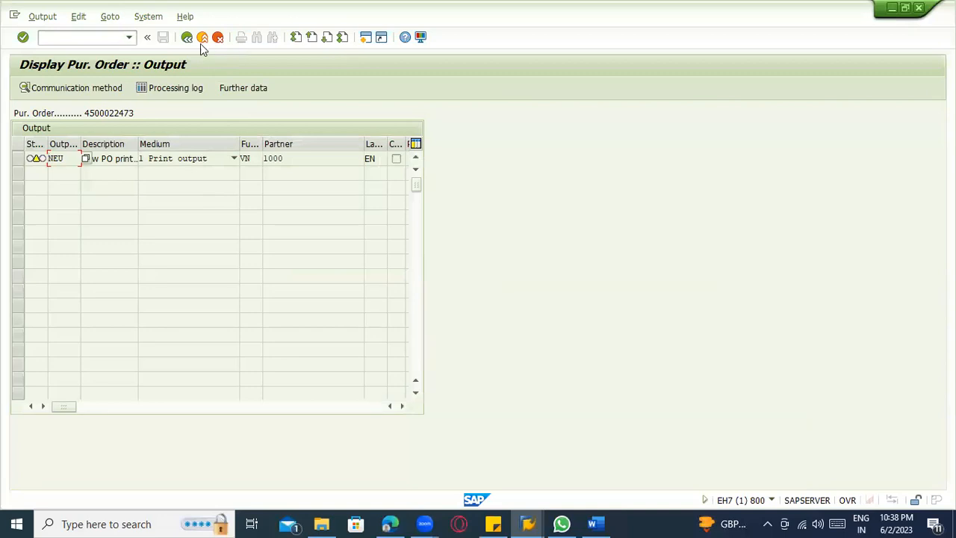
click(189, 38)
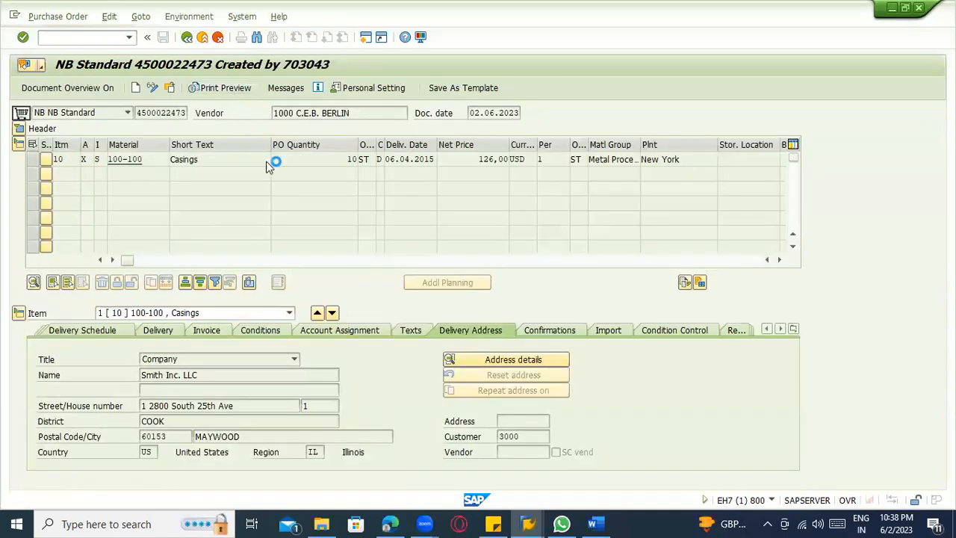
scroll(365, 286, down, 4)
scroll(365, 289, down, 10)
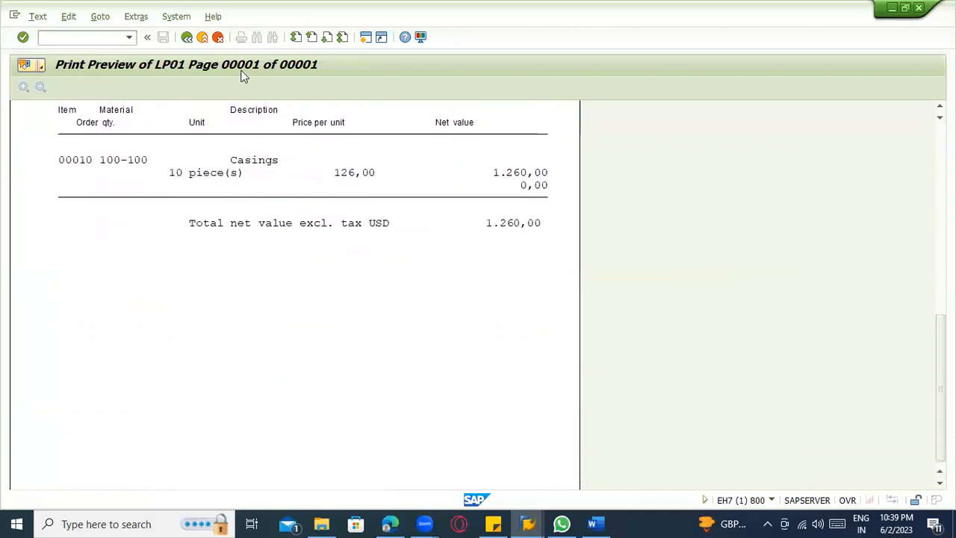
click(198, 37)
Open the goods movement transaction MIGO and set it to A01 Goods Receipt with reference R01 Purchase Order.
click(99, 39)
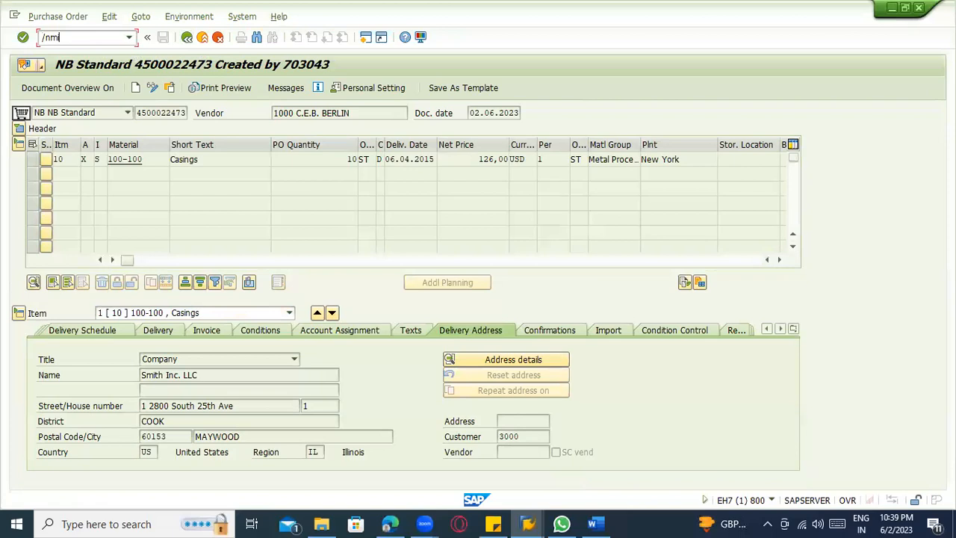
key(Return)
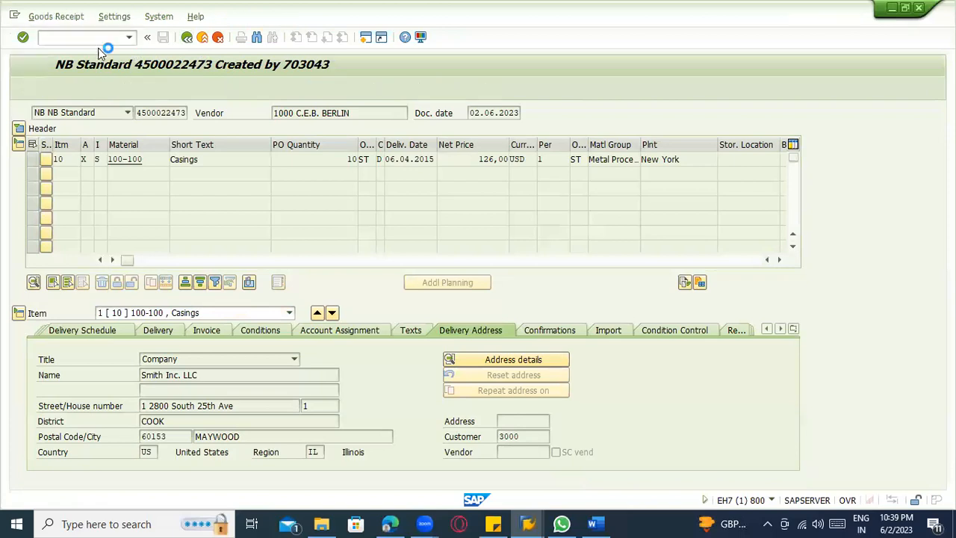
click(84, 116)
click(80, 123)
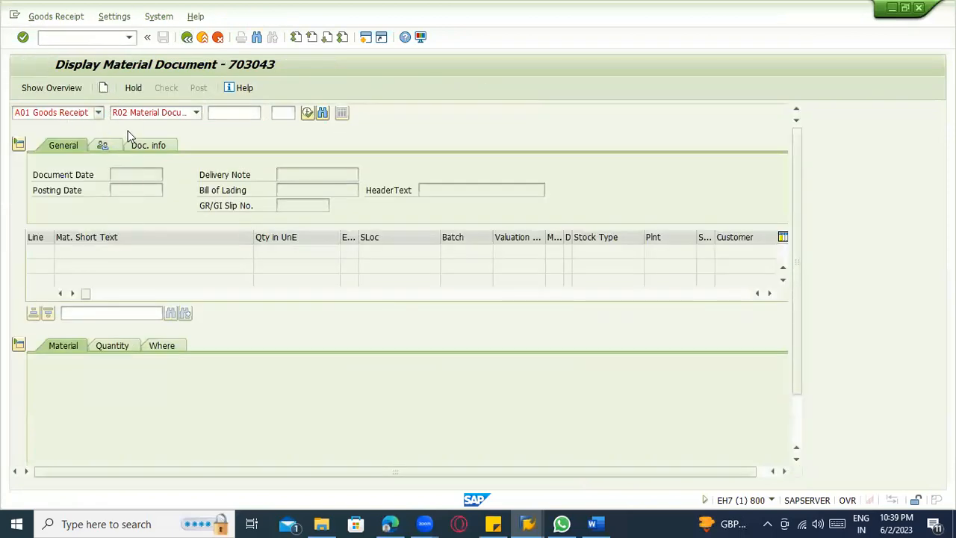
click(198, 112)
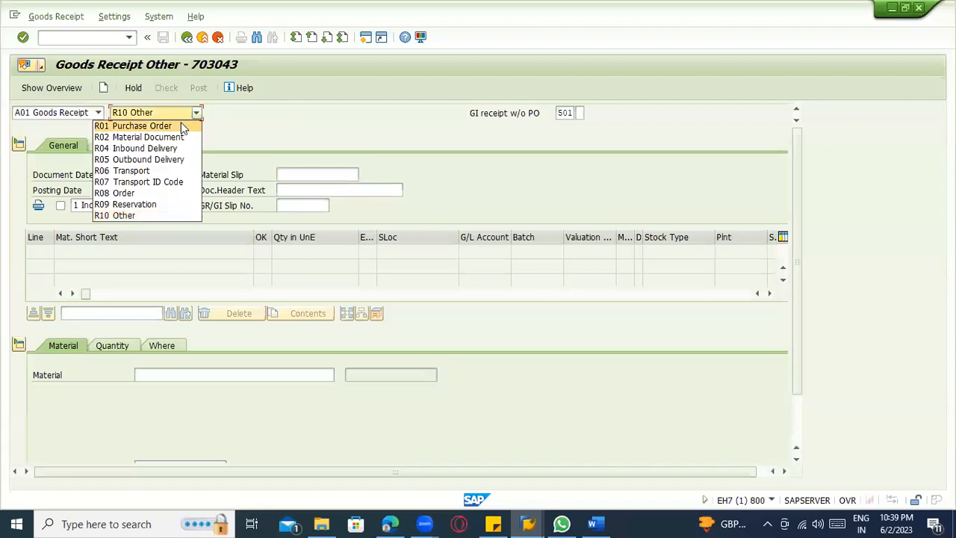
click(181, 122)
Try to load the copied purchase order into the goods receipt.
key(ctrl+v)
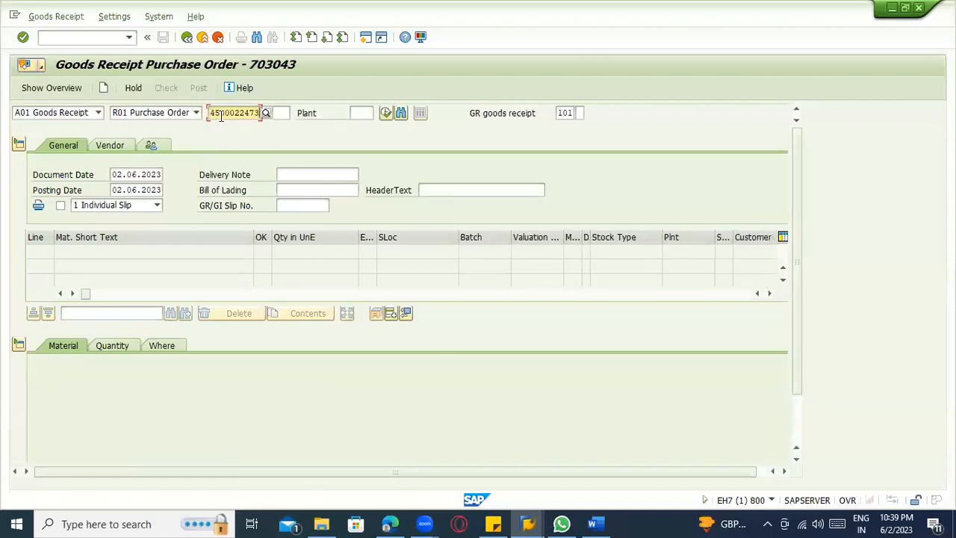
key(Return)
key(ctrl+c)
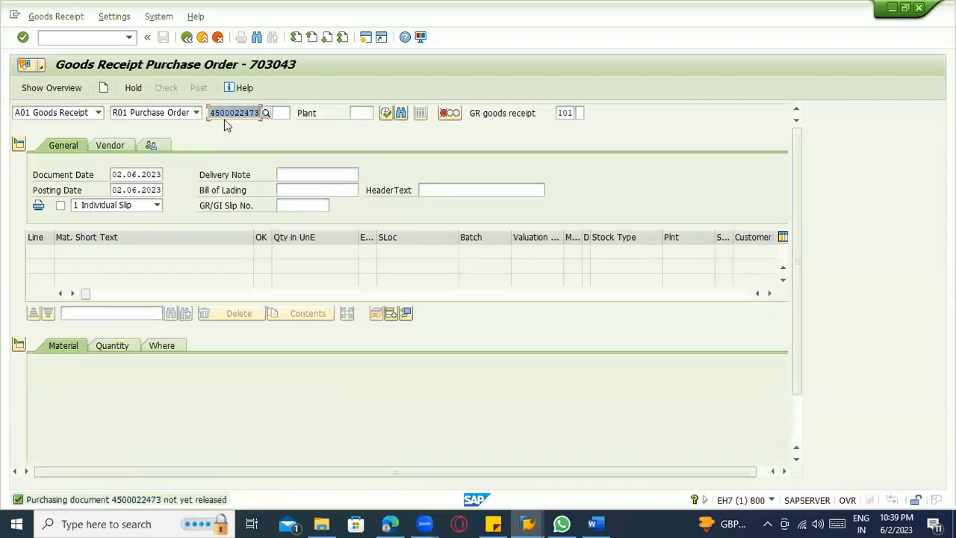
key(alt+Tab)
key(alt+Tab)
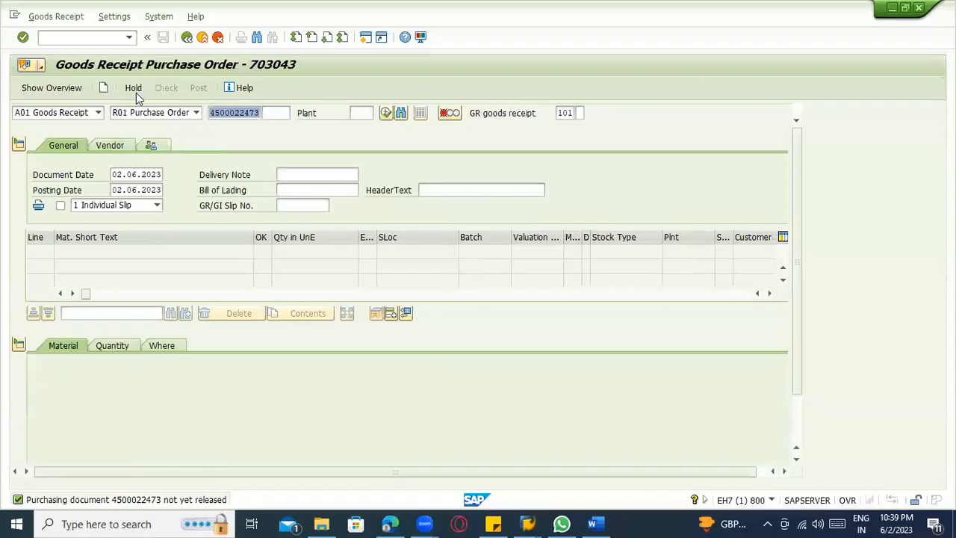
Open the purchase order release transaction and load the copied purchase order there.
click(83, 38)
text(/nme29)
key(Return)
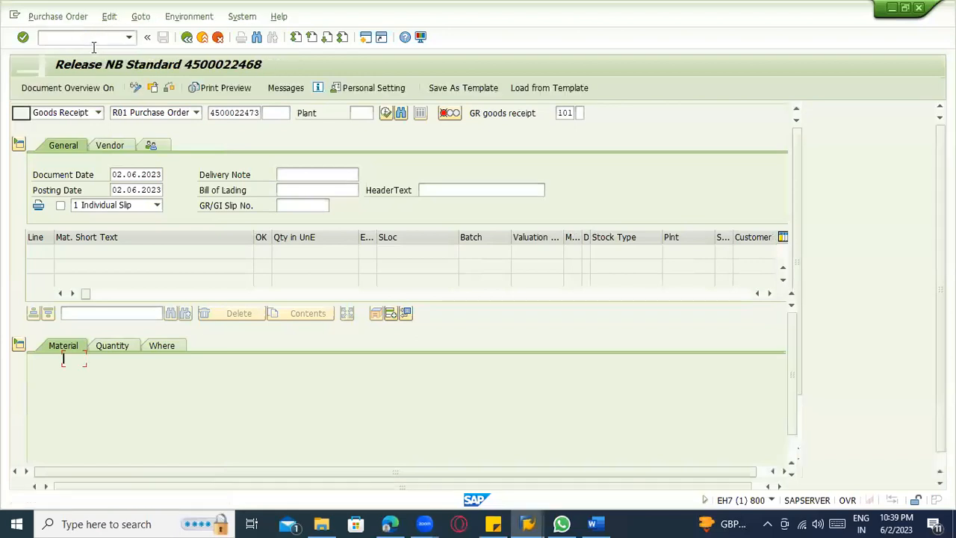
click(154, 88)
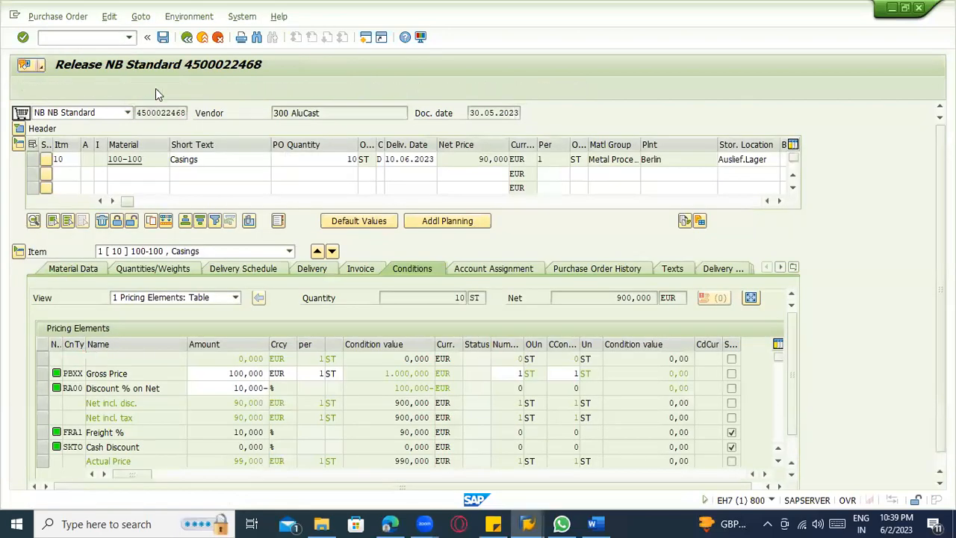
key(ctrl+v)
key(Return)
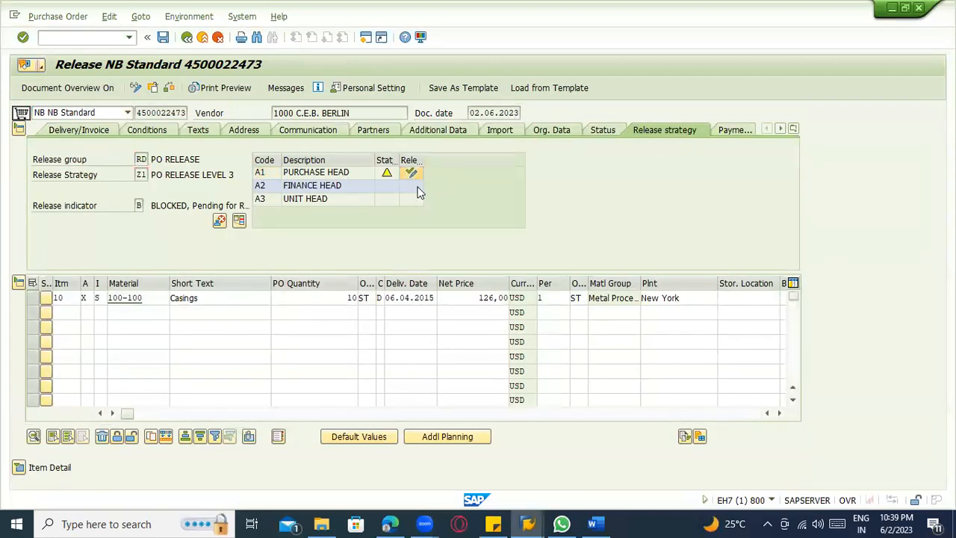
Release the purchase order for codes A1 Purchase Head, A2 Finance Head and A3 Unit Head, and save it.
click(412, 186)
click(412, 198)
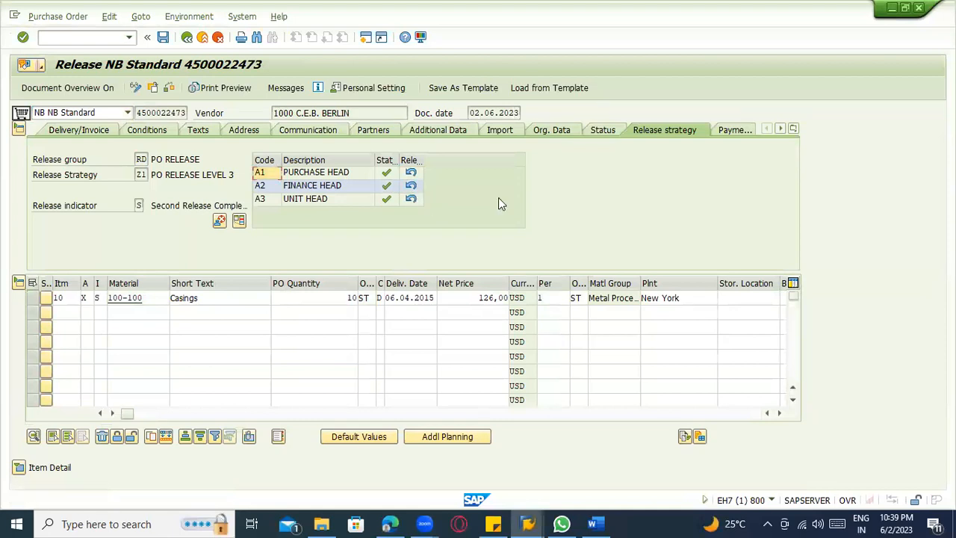
key(ctrl+s)
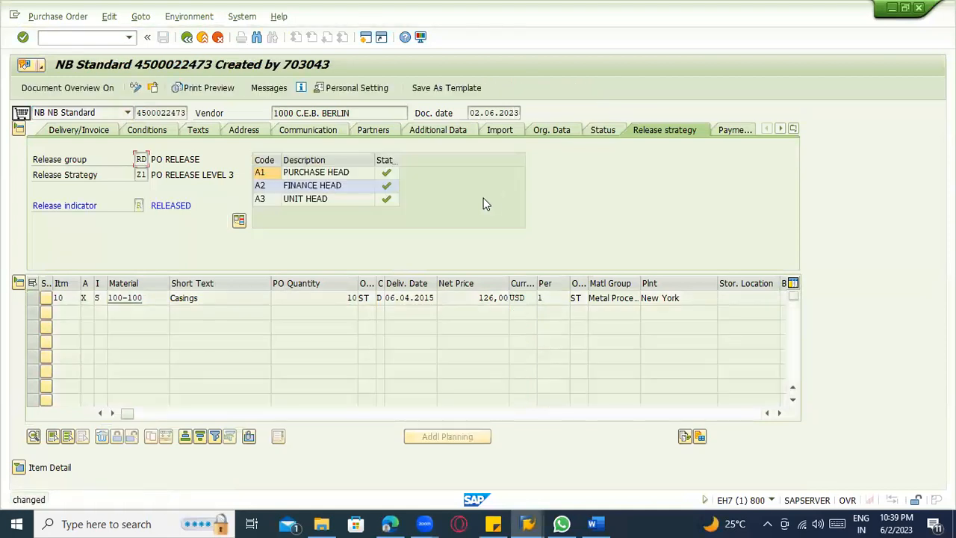
Return to transaction MIGO and load the copied purchase order for a goods receipt.
click(75, 34)
text(/nmigo)
key(Return)
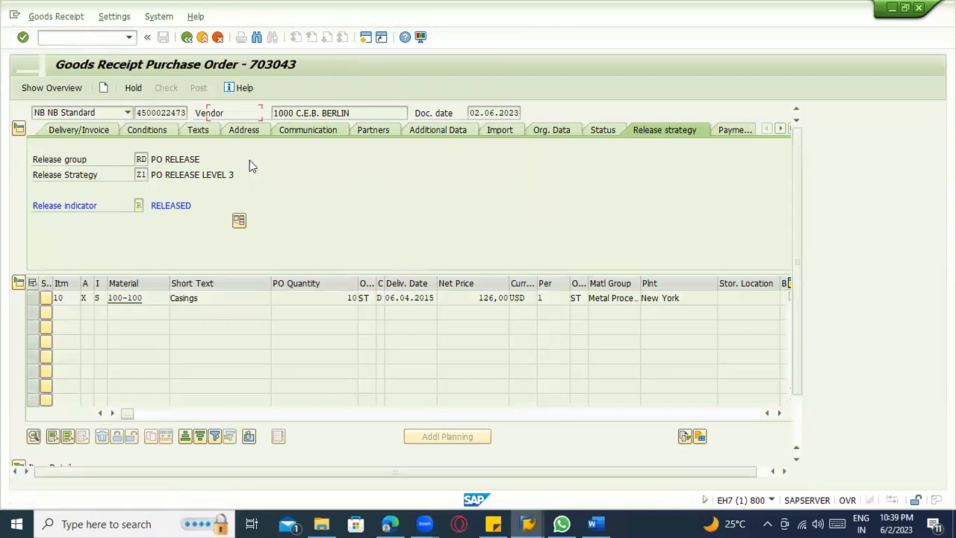
key(ctrl+v)
key(Return)
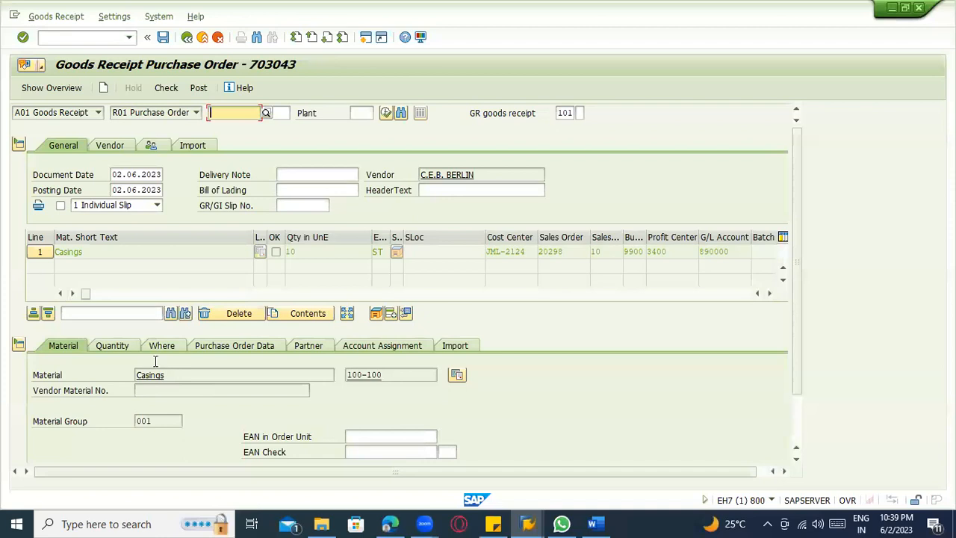
Check the Casings line's quantity, movement type and plant, and purchase order data in the goods receipt.
click(137, 346)
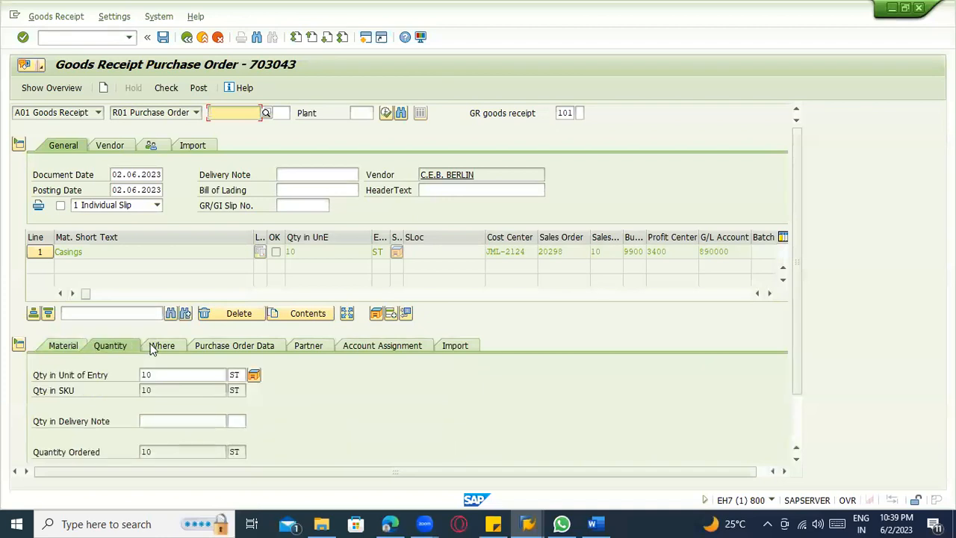
click(152, 346)
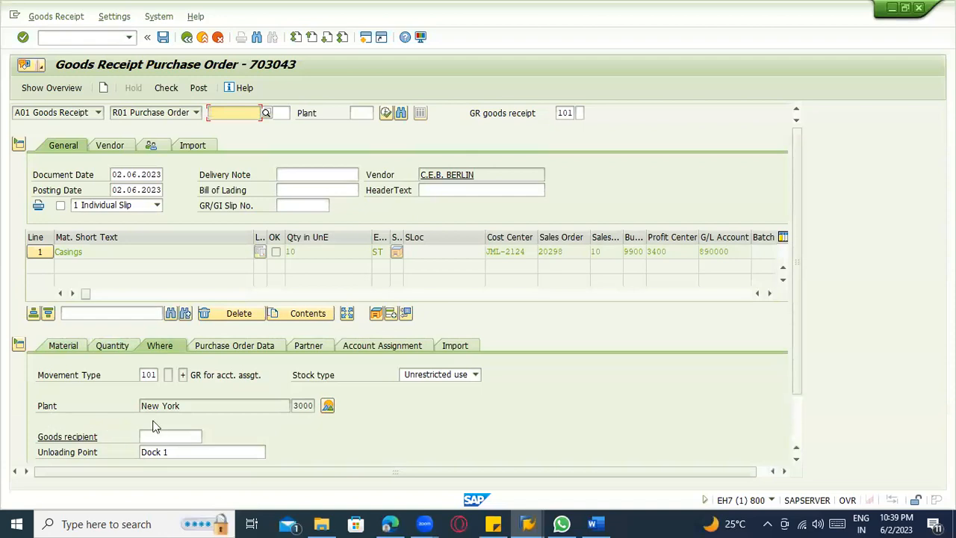
scroll(156, 426, down, 2)
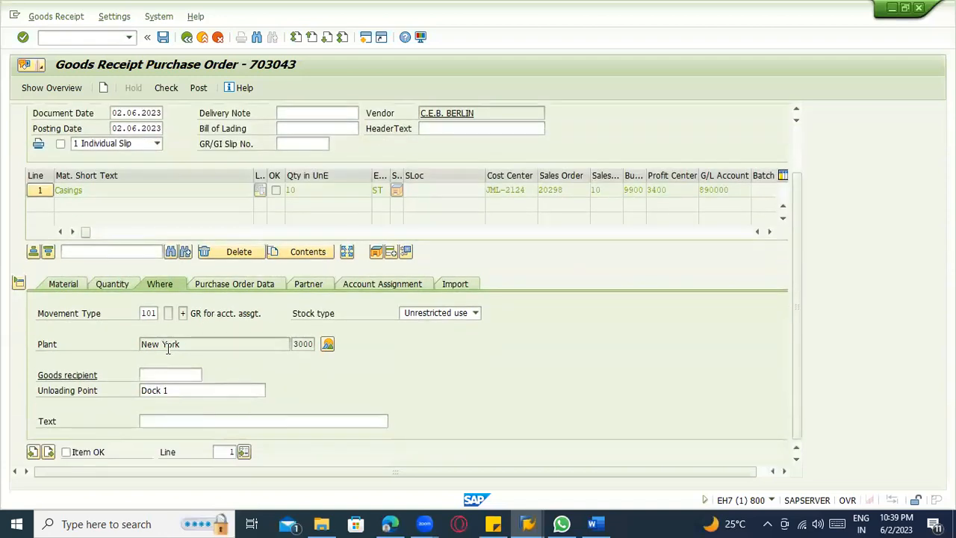
click(242, 287)
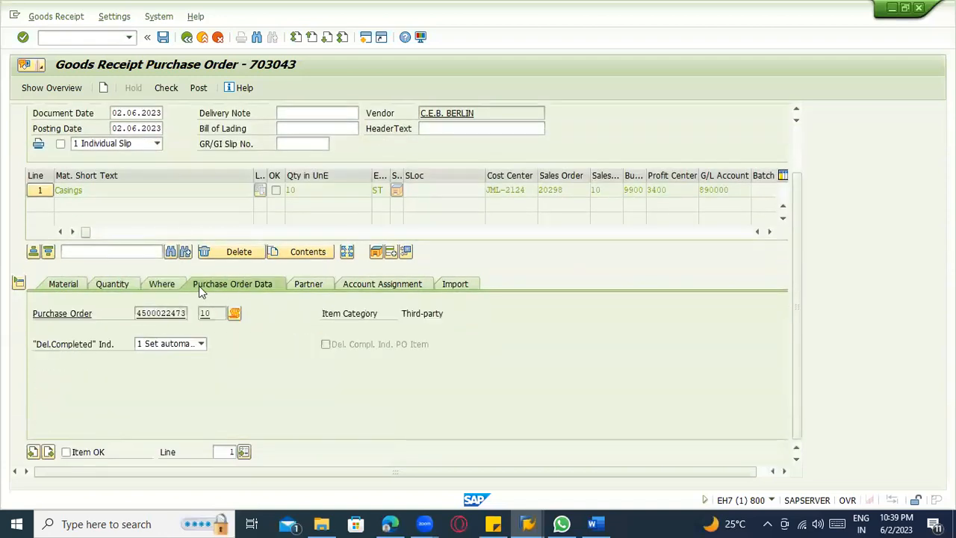
click(149, 284)
click(130, 287)
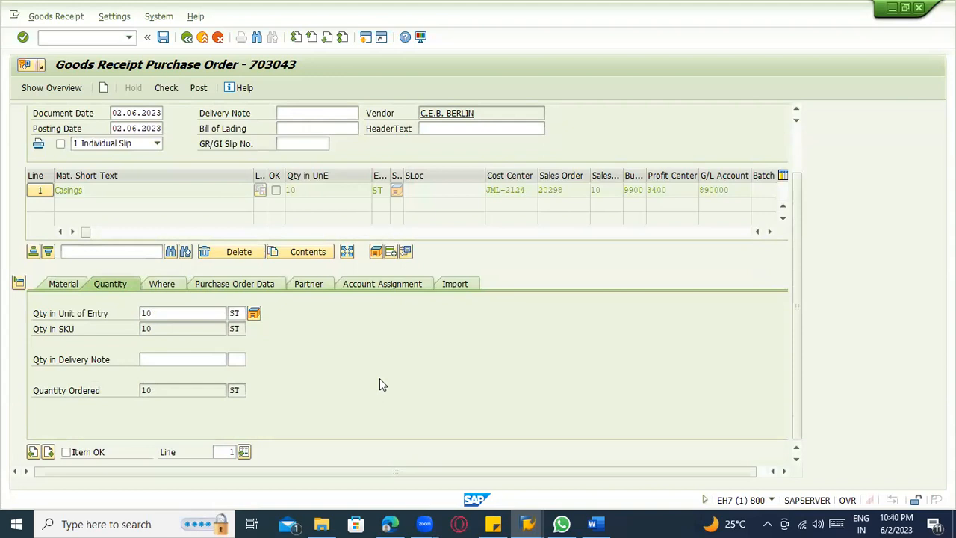
Switch to the Word document, add the line "Third party ---------" and start a numbered list beneath it.
click(594, 523)
key(Return)
key(Return)
text(Third party --------- 10)
key(BackSpace)
key(BackSpace)
text() )
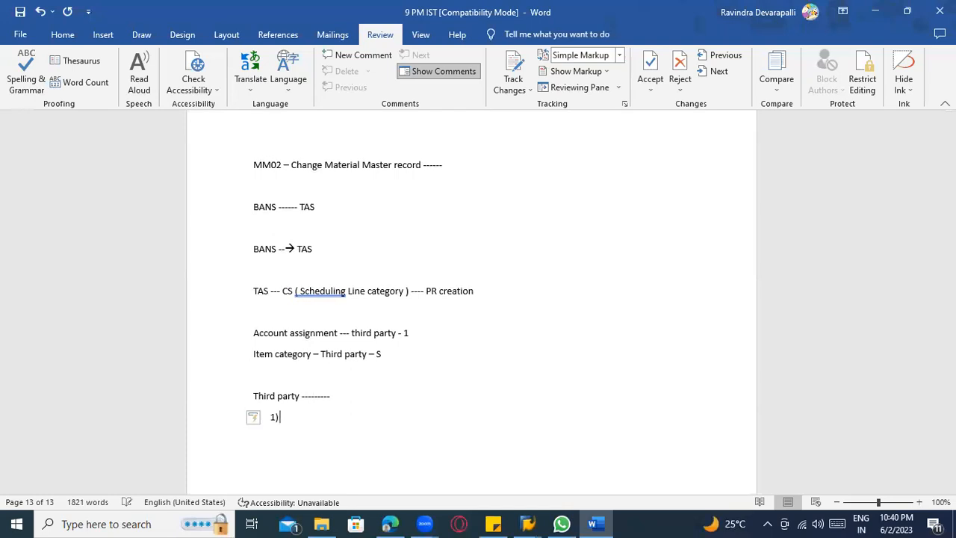
text(GR)
Enter "SKIP GR" and "Logical GR --------->" as the first two items of the numbered list.
key(BackSpace)
key(BackSpace)
key(BackSpace)
text(SKIP GR)
key(Return)
text(Lo)
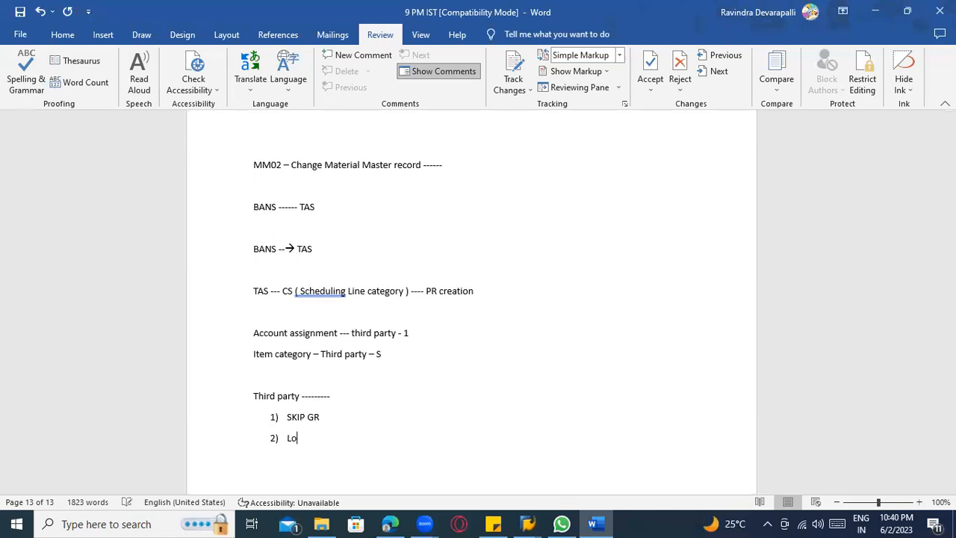
text(gical G)
text(R --------->)
Switch back to the SAP goods receipt and check the Casings line's location, partner and account assignment data.
key(alt+Tab)
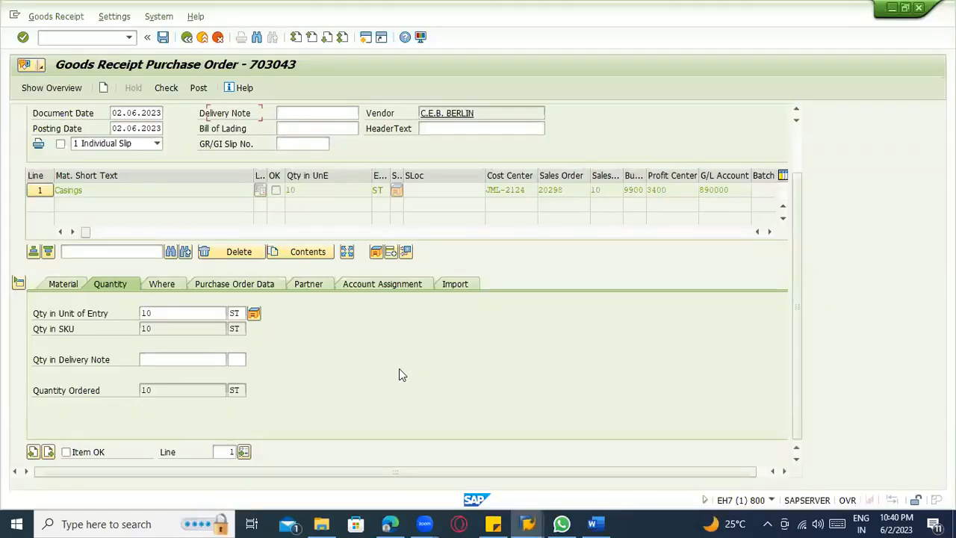
key(alt+Tab)
key(alt+Tab)
click(161, 284)
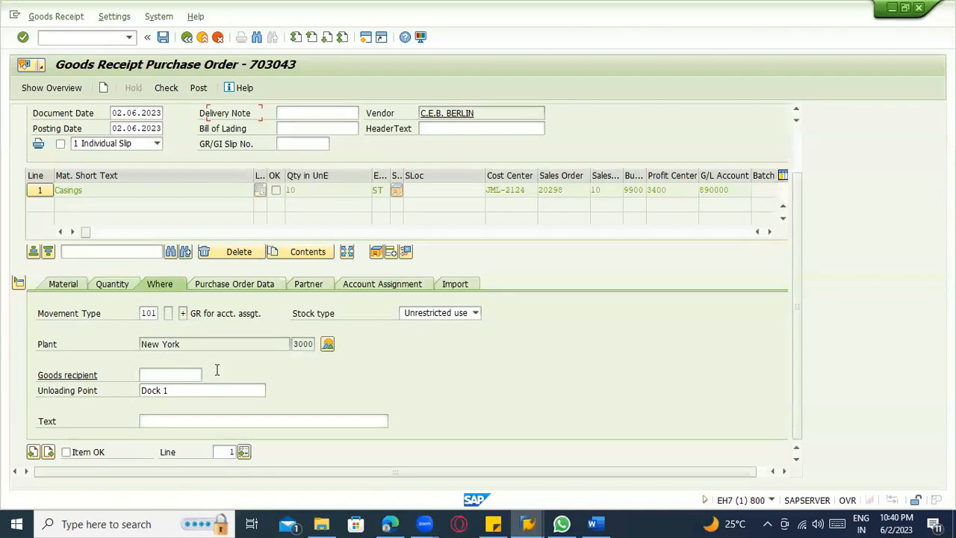
click(309, 284)
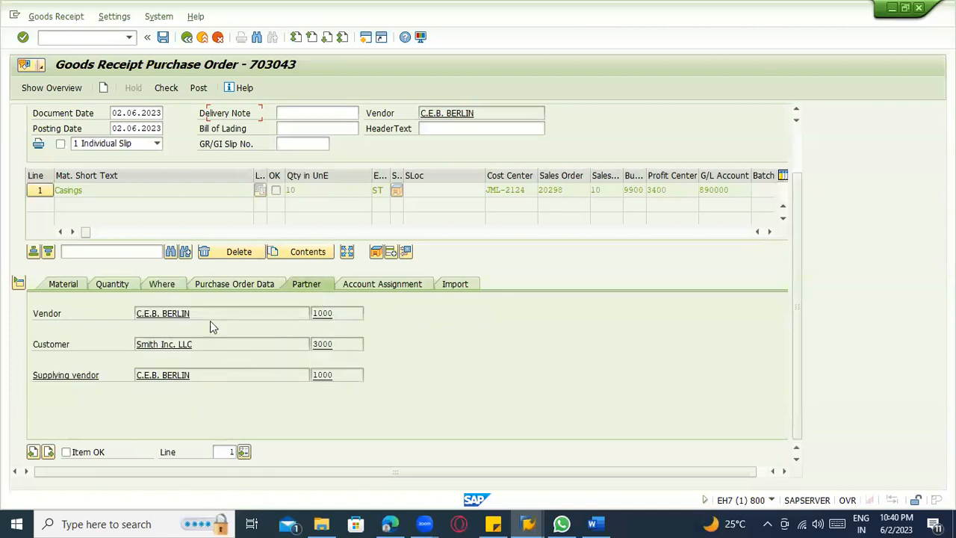
drag(208, 313, 120, 313)
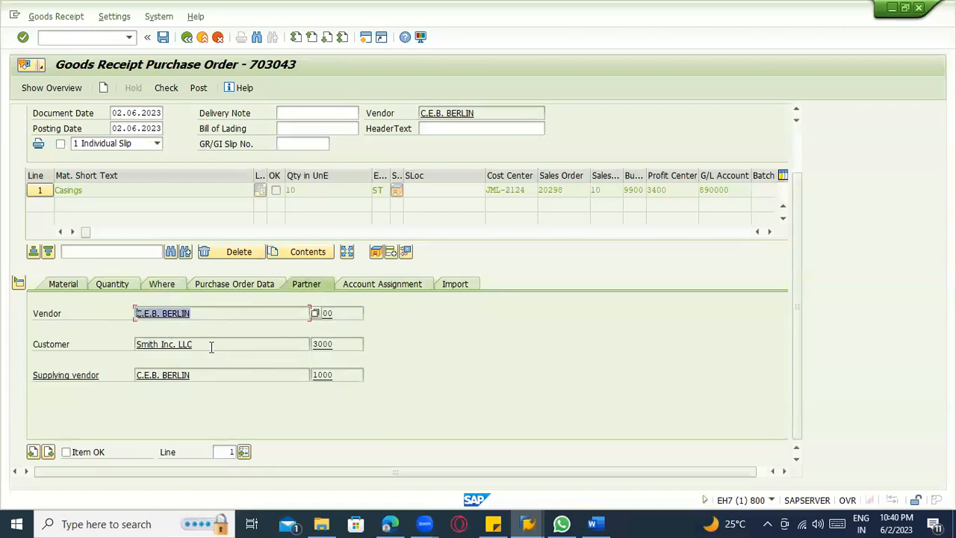
drag(210, 345, 118, 346)
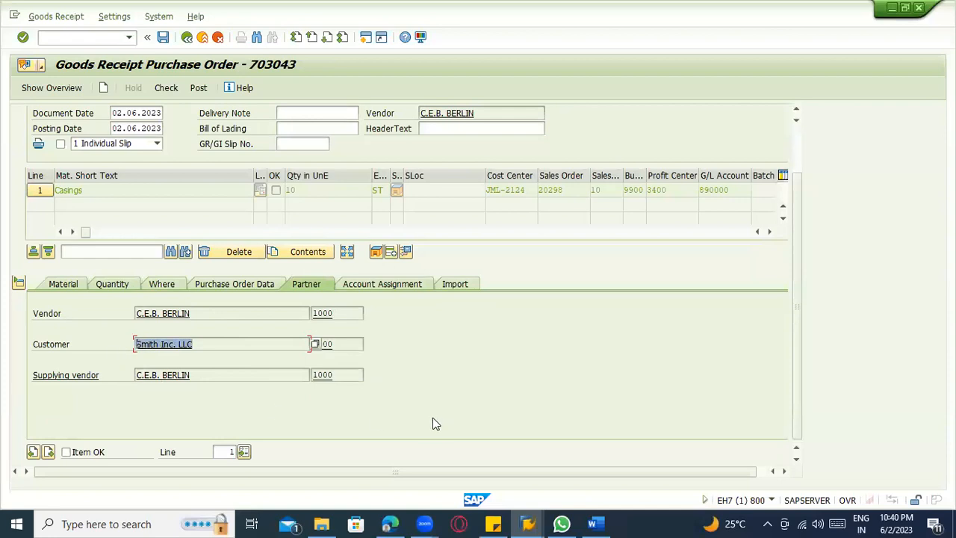
click(404, 284)
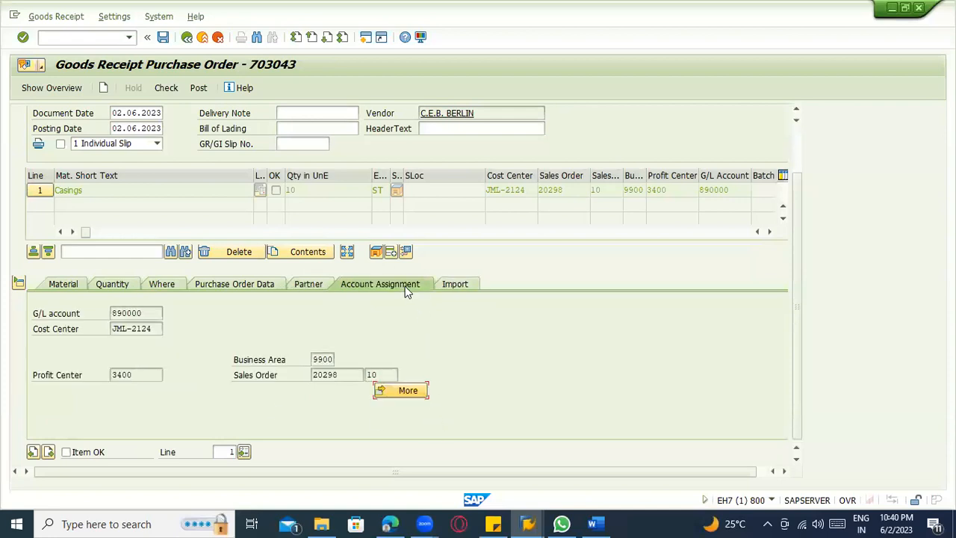
Check the Casings line's import, quantity and material data in the goods receipt.
click(452, 284)
click(111, 284)
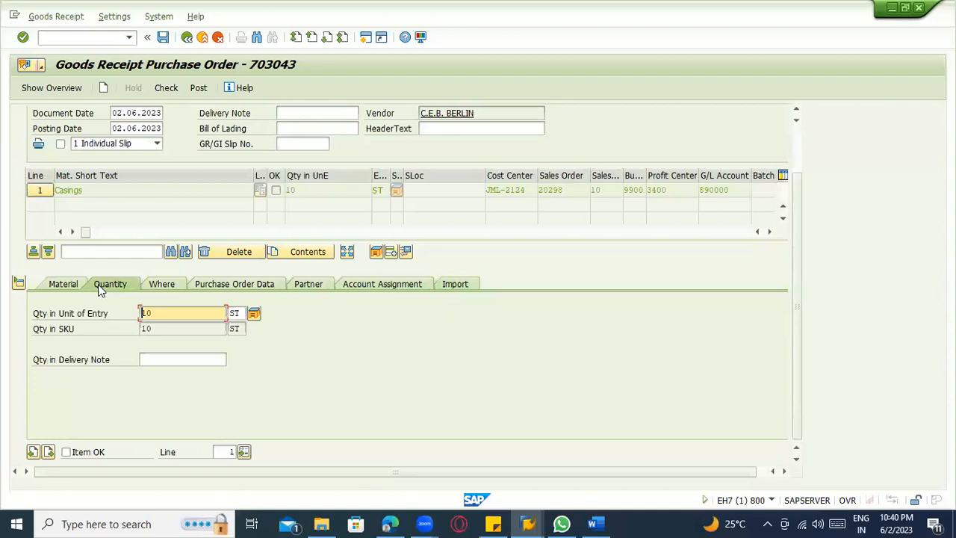
click(55, 284)
Mark the Casings item as OK, run the goods receipt check and close its message log.
click(167, 98)
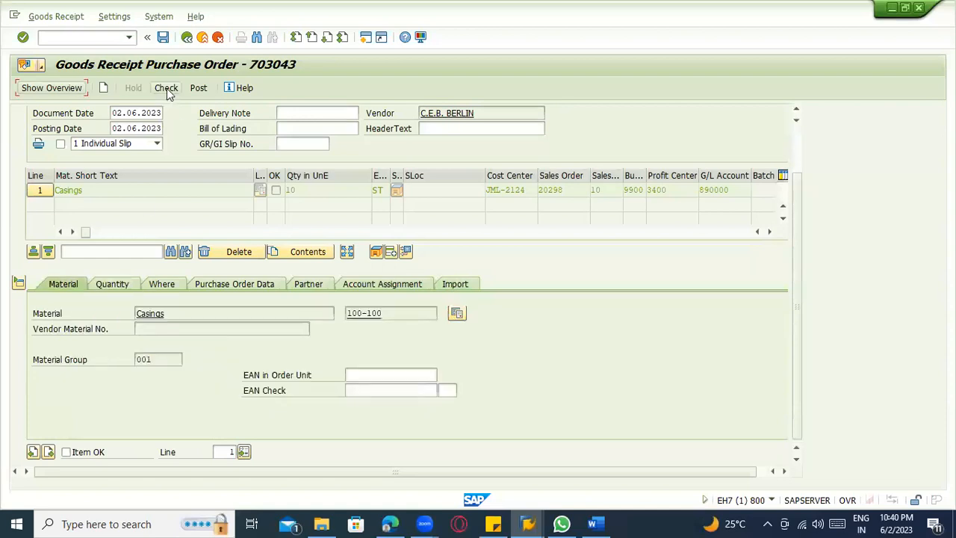
click(94, 455)
click(166, 87)
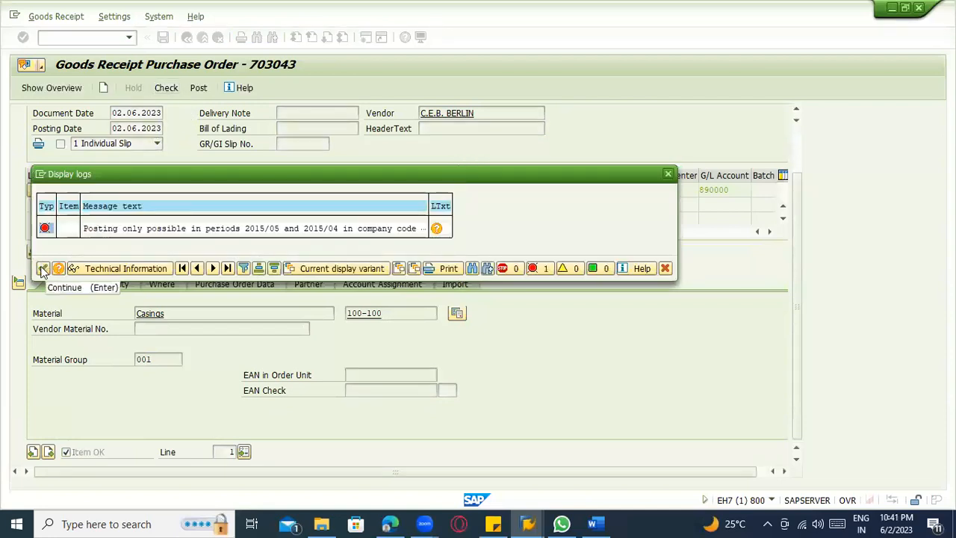
click(249, 229)
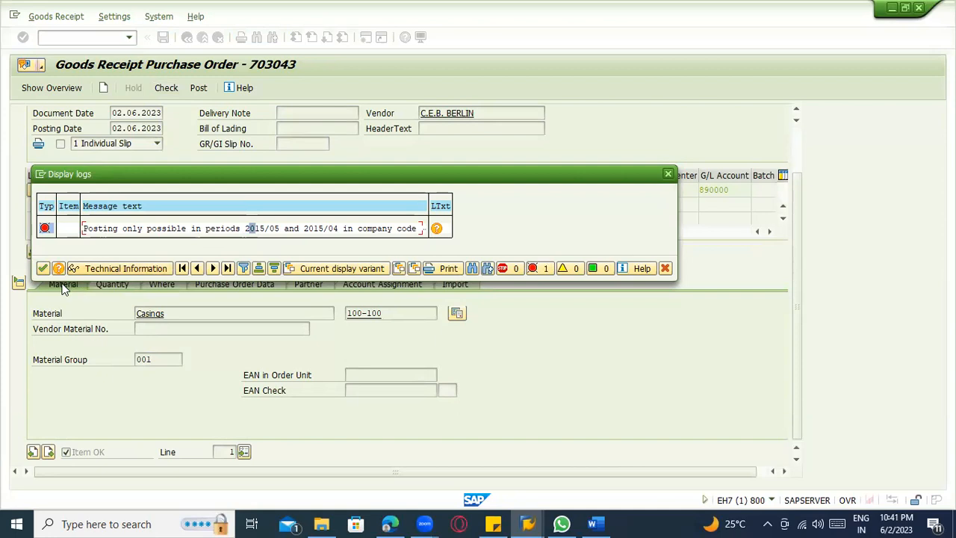
click(42, 270)
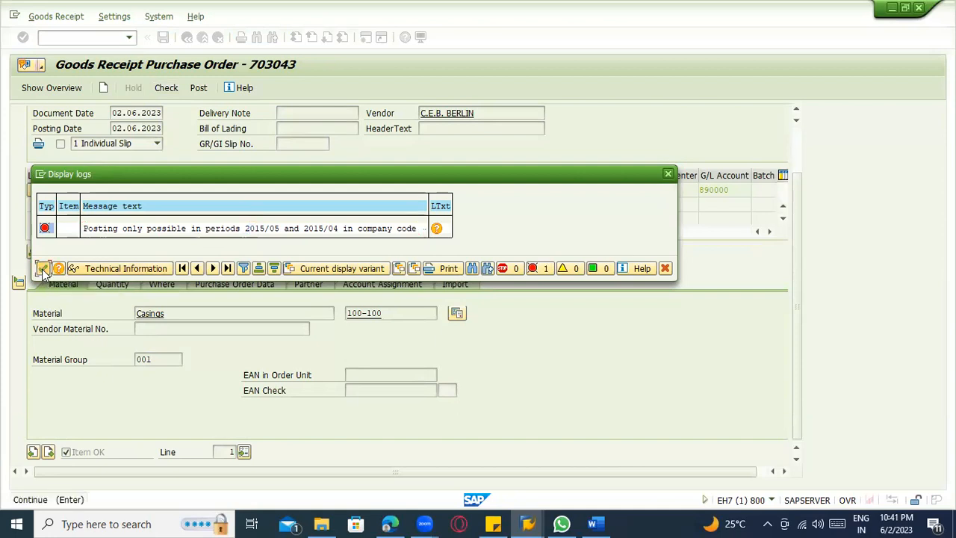
click(43, 271)
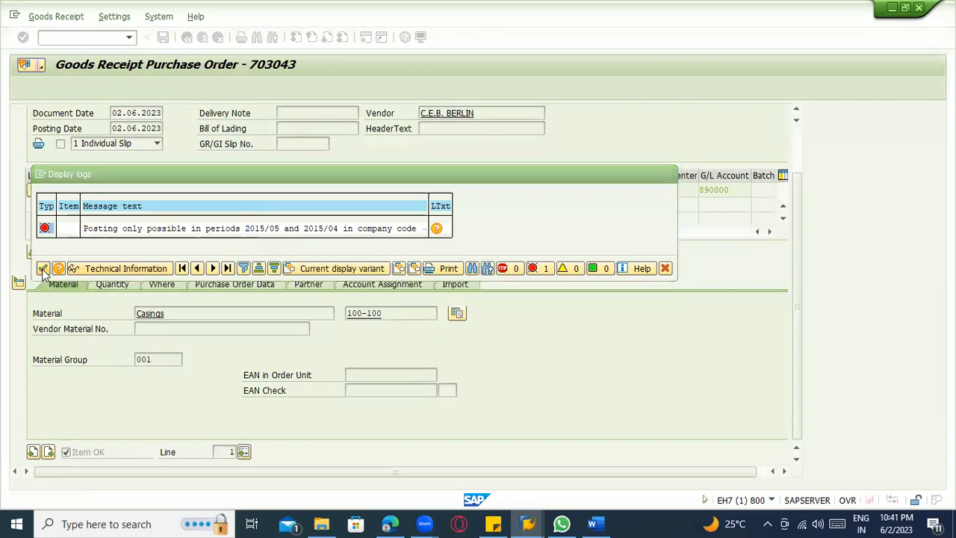
Switch to the Change Cost Element session and start transaction SE16N from it.
key(alt+Tab)
key(alt+Tab)
key(Tab)
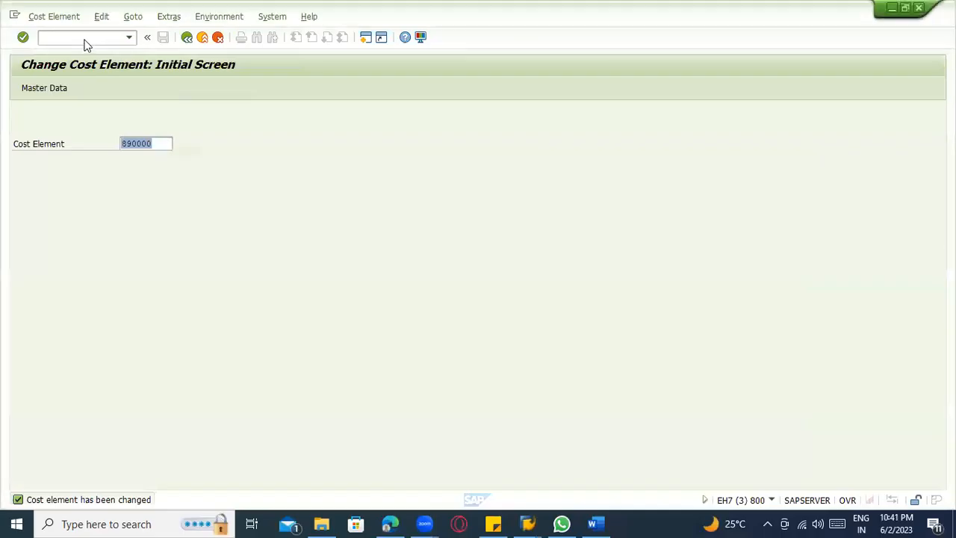
click(85, 39)
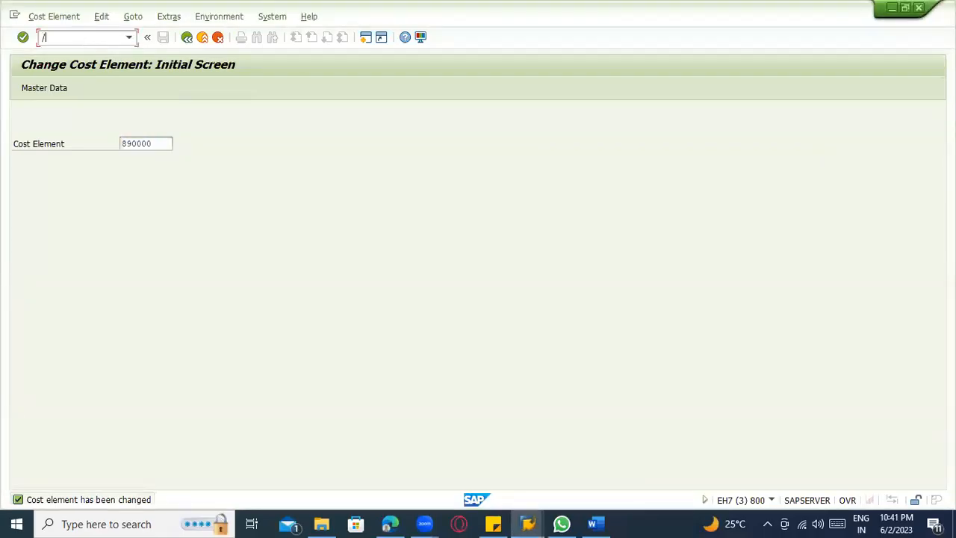
text(/nse16n)
key(Return)
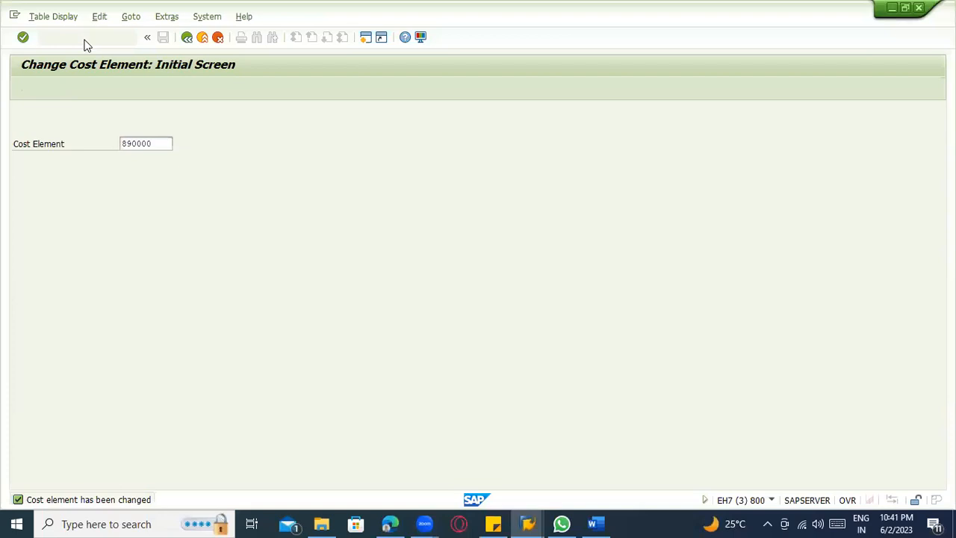
Open table MARV in the Data Browser with transaction SE16 and list its entry for company code 3000.
click(87, 42)
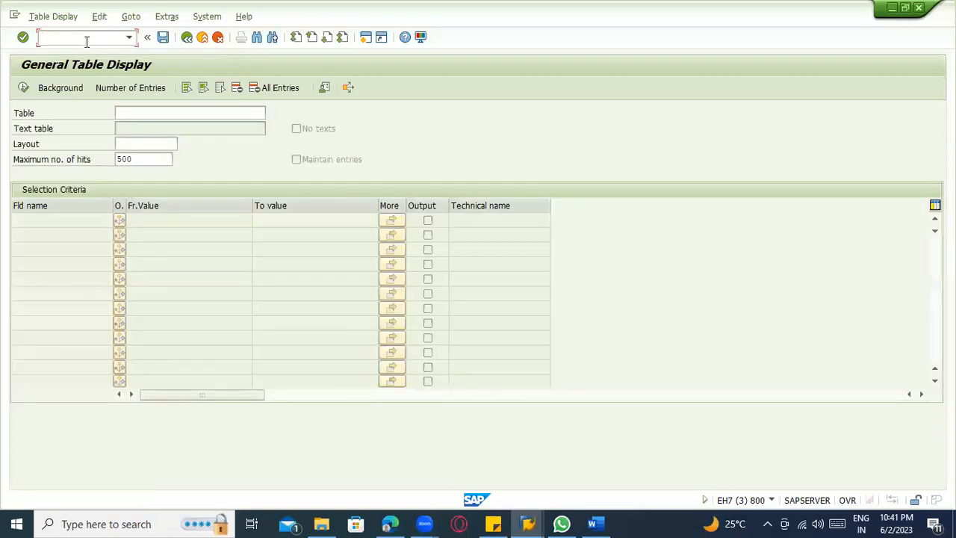
text(/nse16)
key(Return)
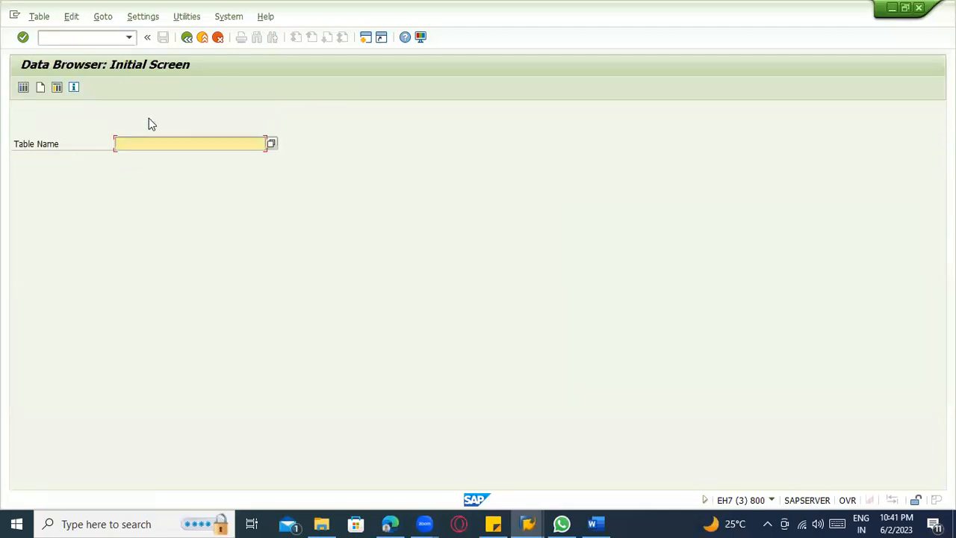
text(marv)
key(Return)
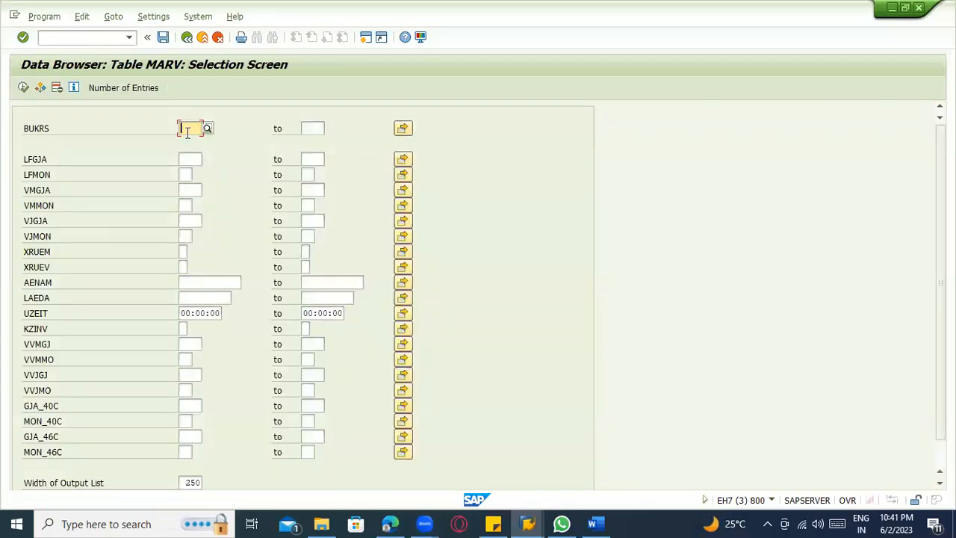
text(3000)
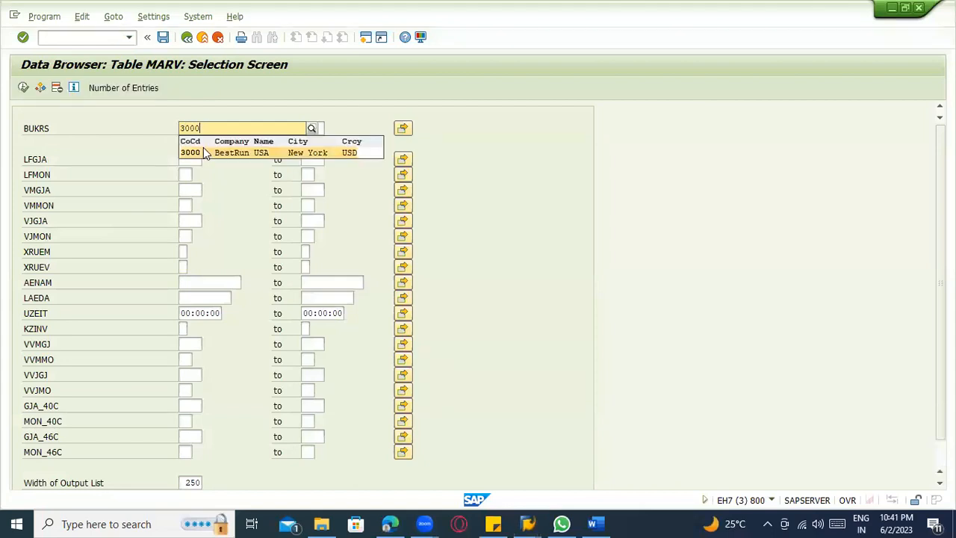
click(30, 94)
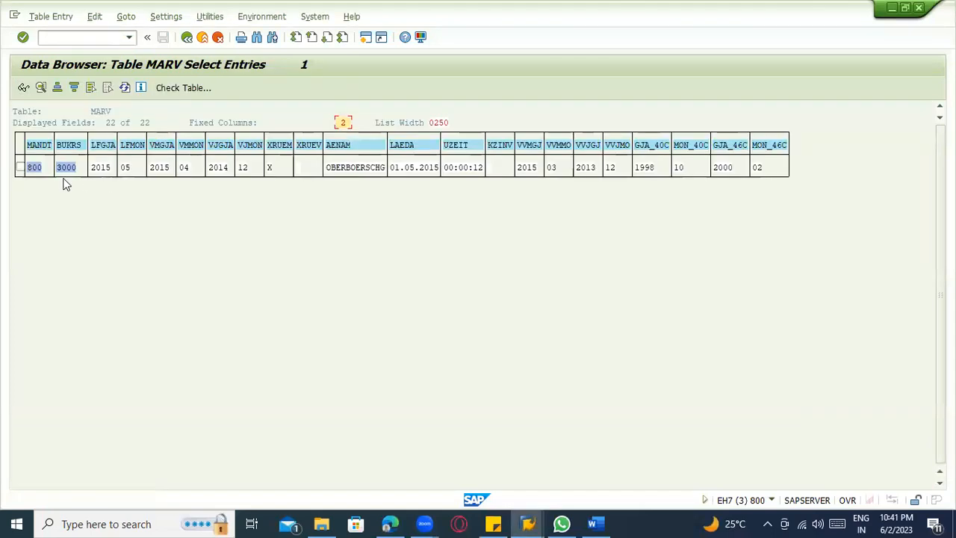
Select the MARV entry for company code 3000, switch on debugging and open the entry's details.
click(21, 167)
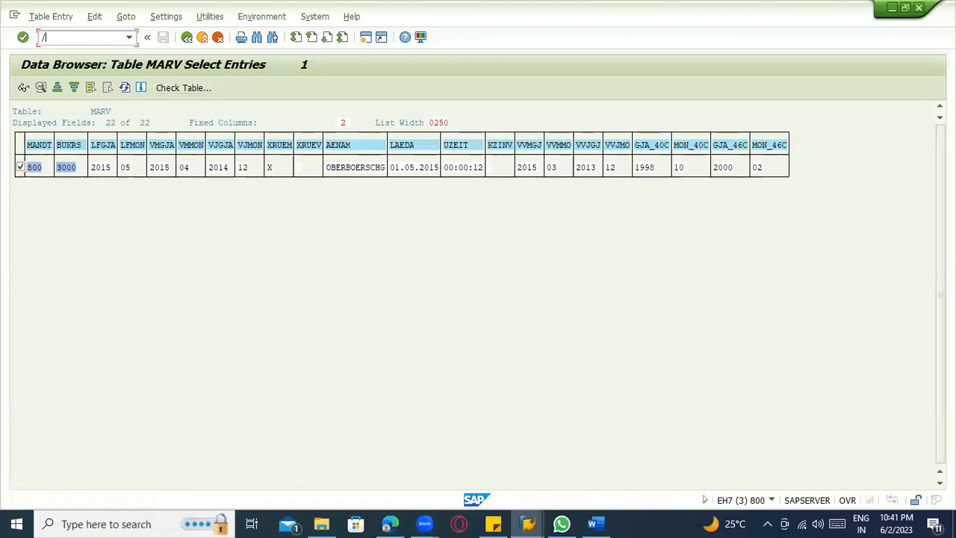
key(Return)
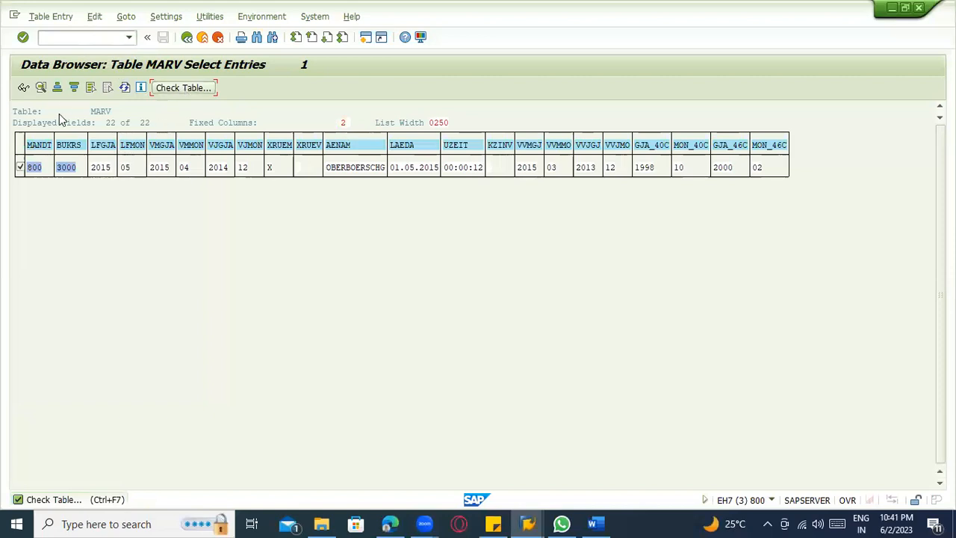
click(41, 88)
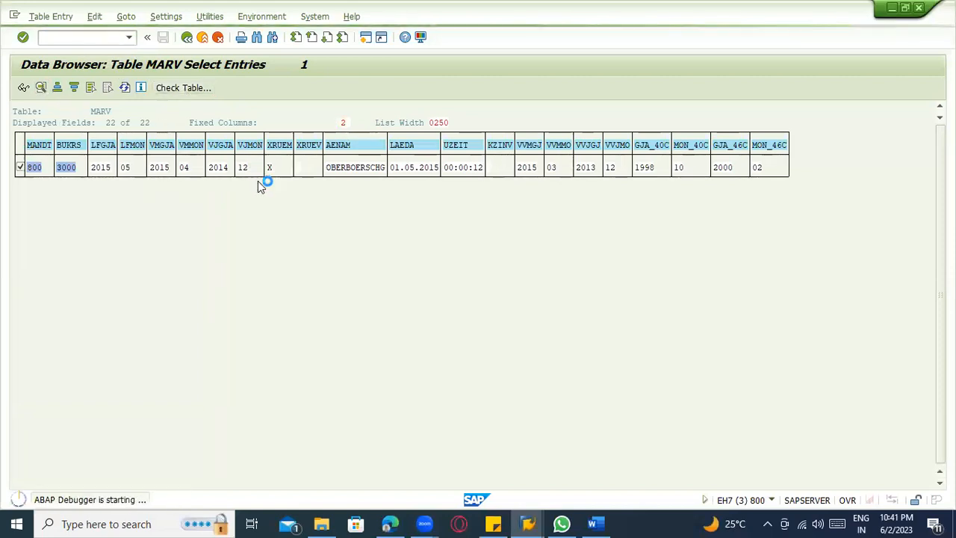
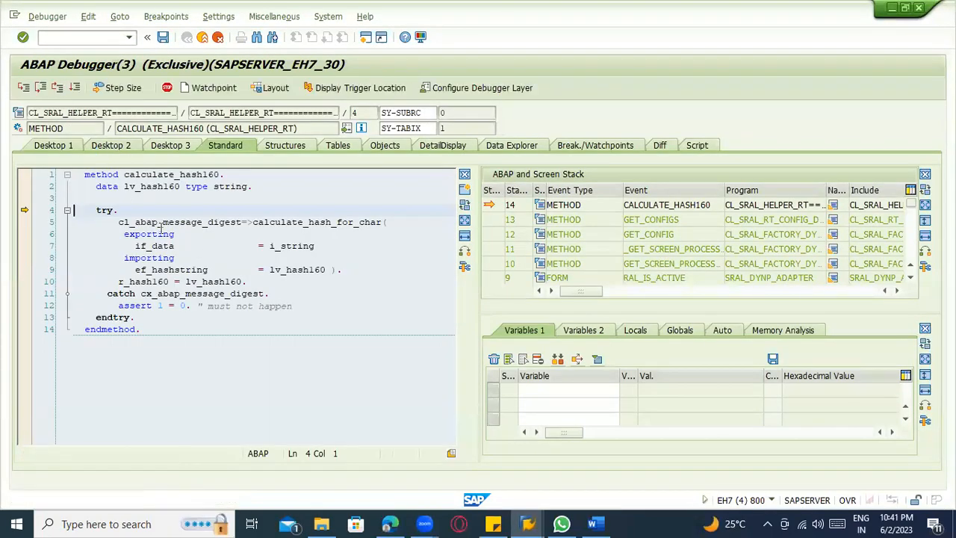
click(58, 89)
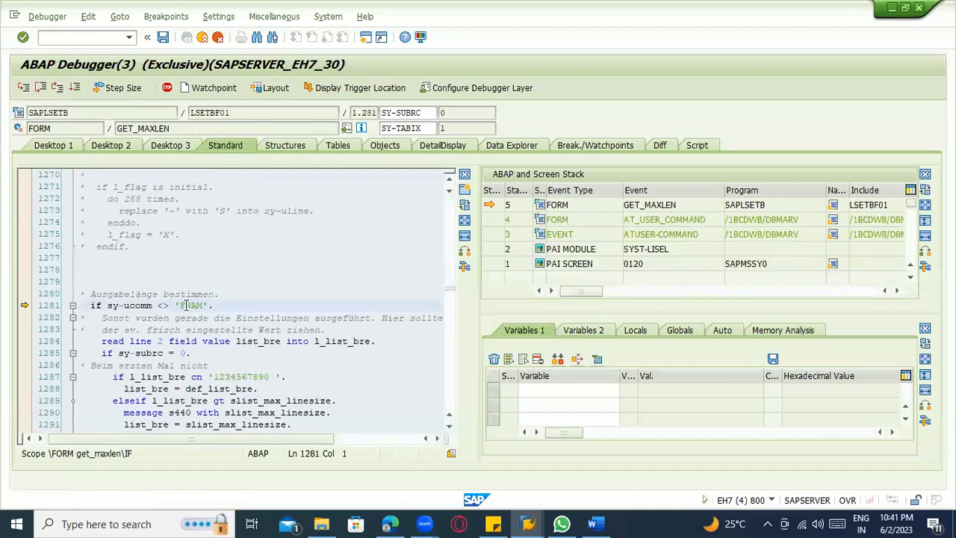
click(57, 89)
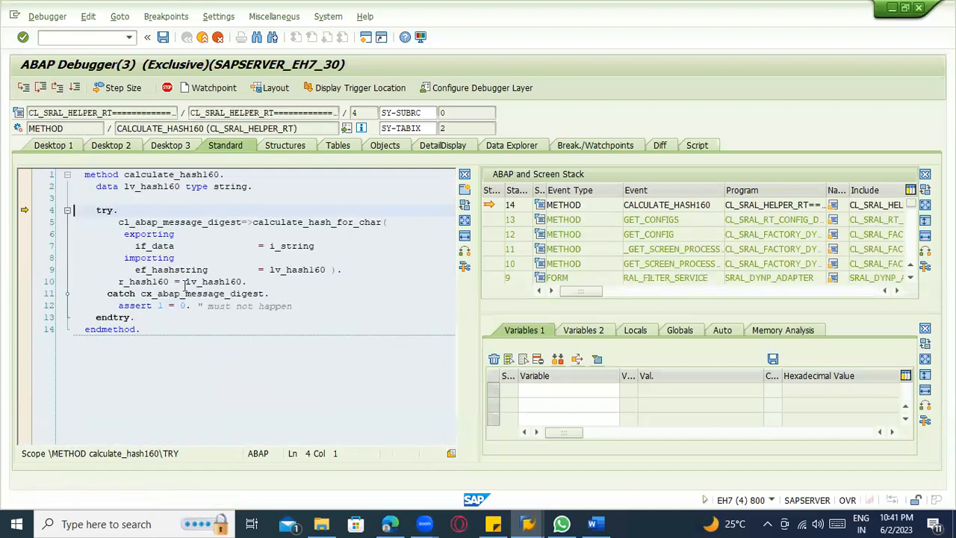
click(59, 89)
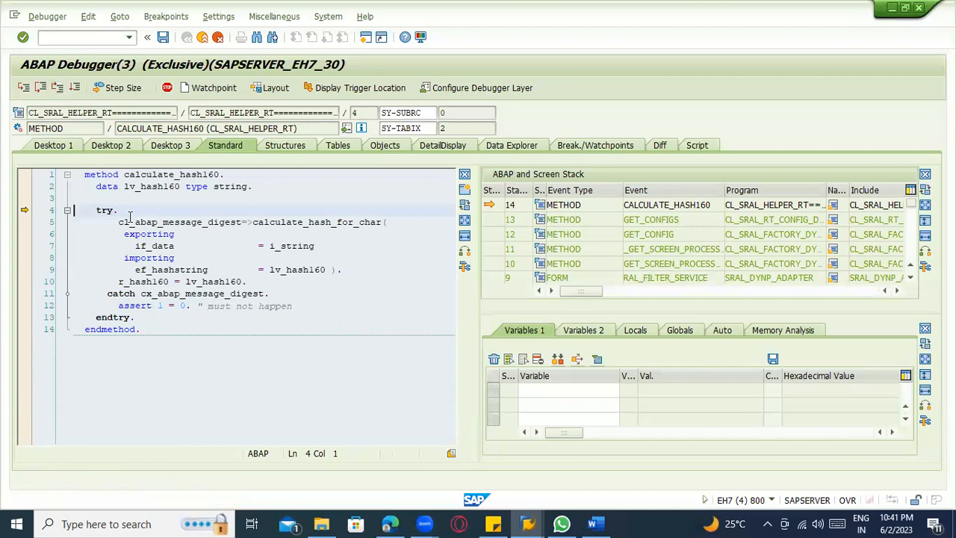
click(58, 89)
click(58, 89)
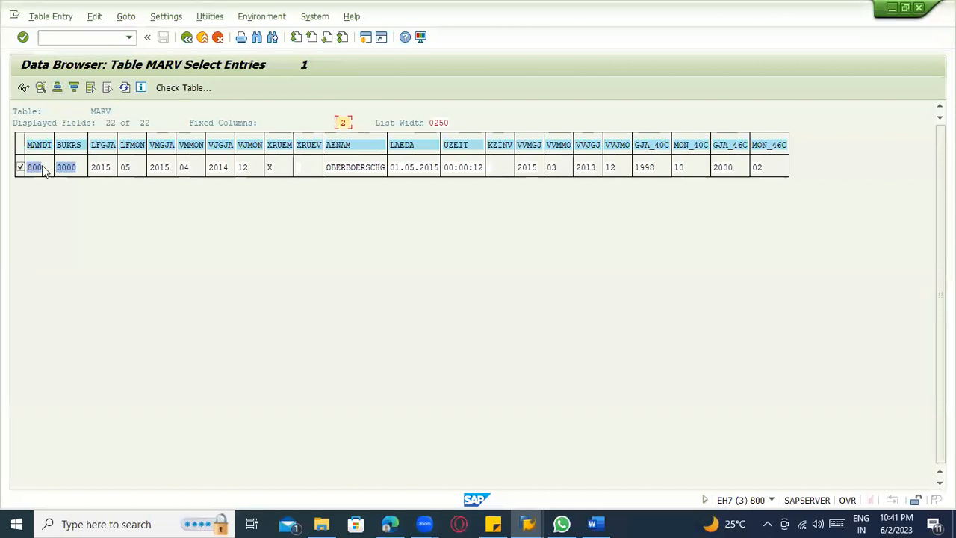
Switch on debugging with /h, display the MARV entry for company code 3000 and run the debugger to form SET_STATUS_VAL.
click(99, 39)
text(/h)
key(Return)
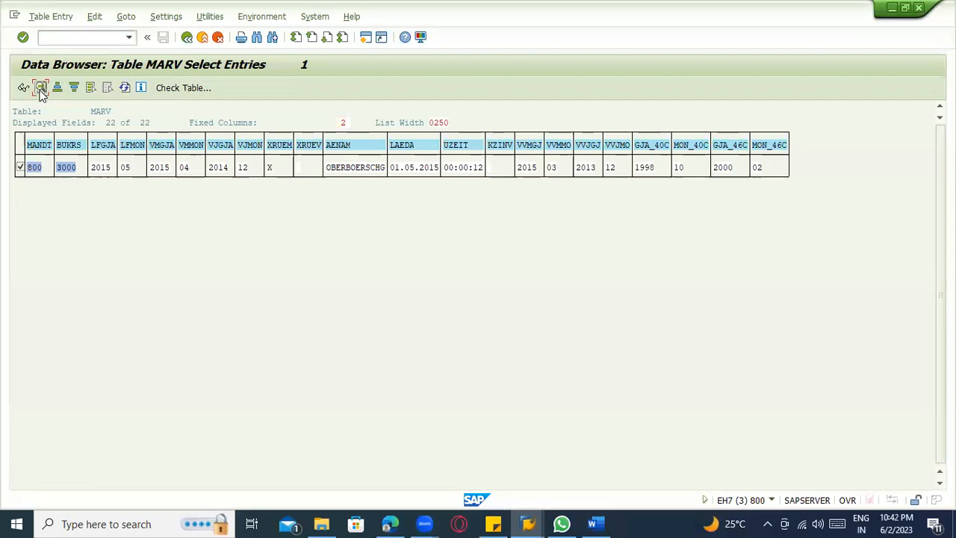
click(23, 87)
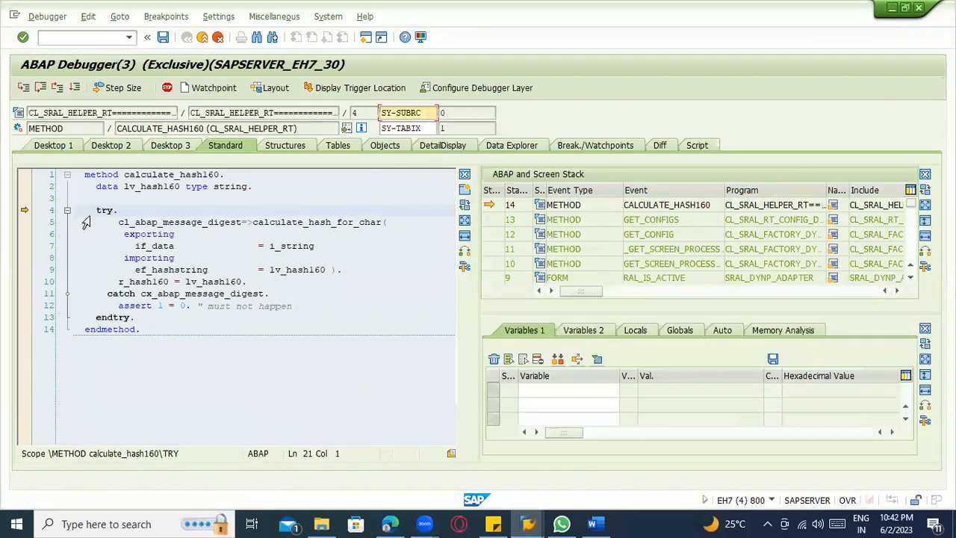
click(58, 88)
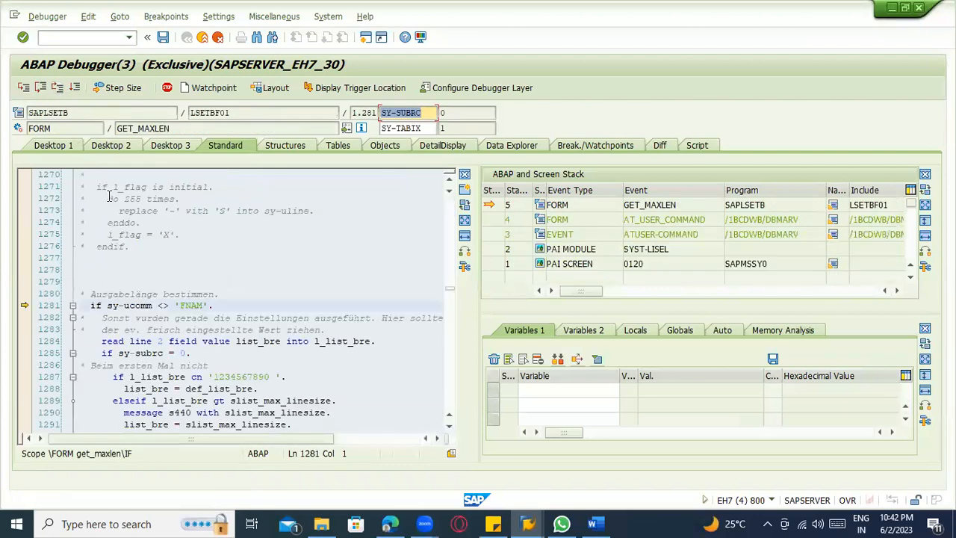
click(58, 88)
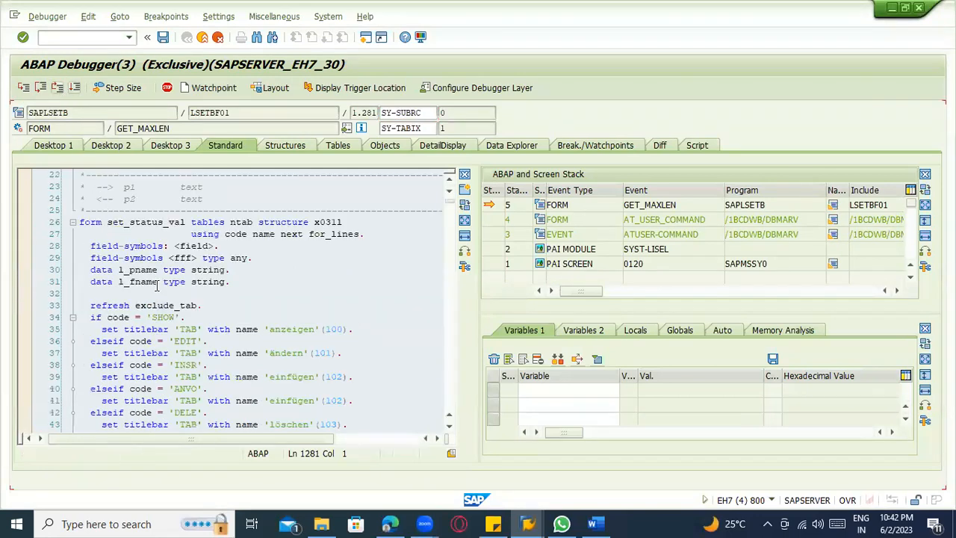
Change the value of variable CODE to EDIT in the debugger and continue the program.
click(119, 318)
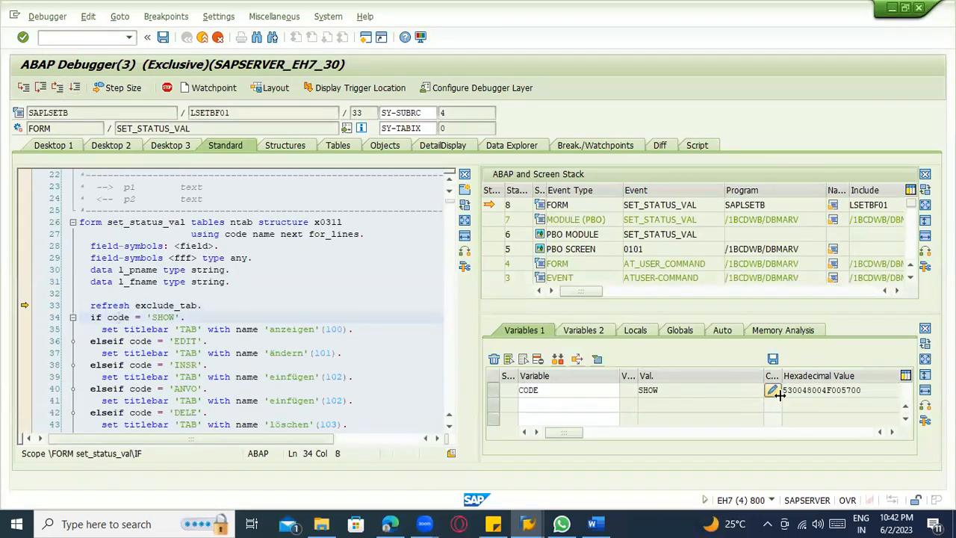
click(773, 390)
text(EDIT)
key(Return)
click(76, 89)
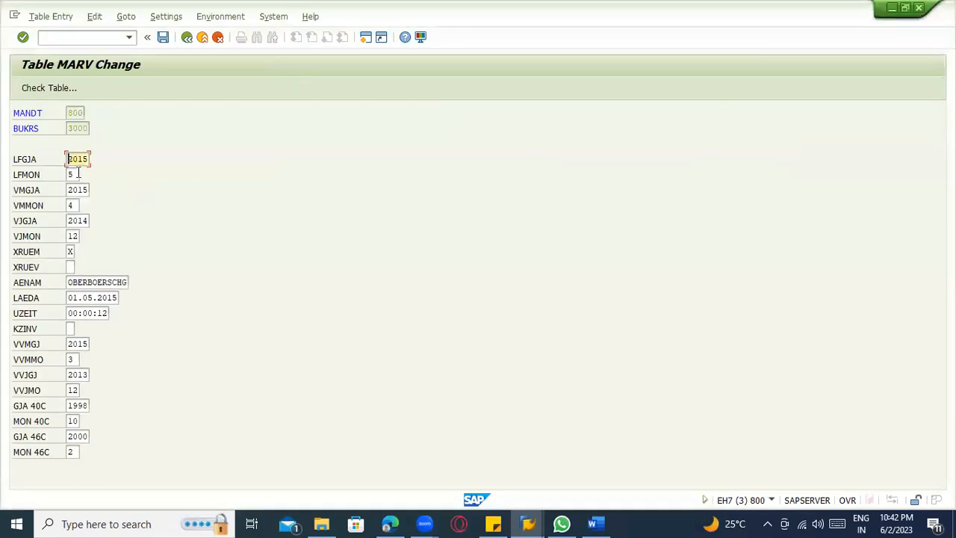
Set LFGJA to 2023, LFMON to 06, VMGJA to 2023 and VMMON to 05 in the MARV entry.
text(2023)
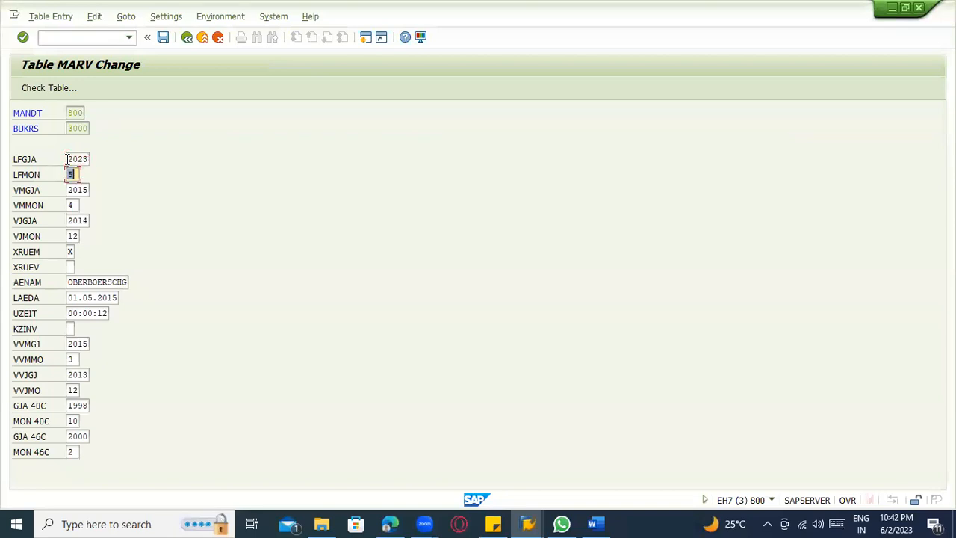
text(06)
key(BackSpace)
text(202305)
key(Tab)
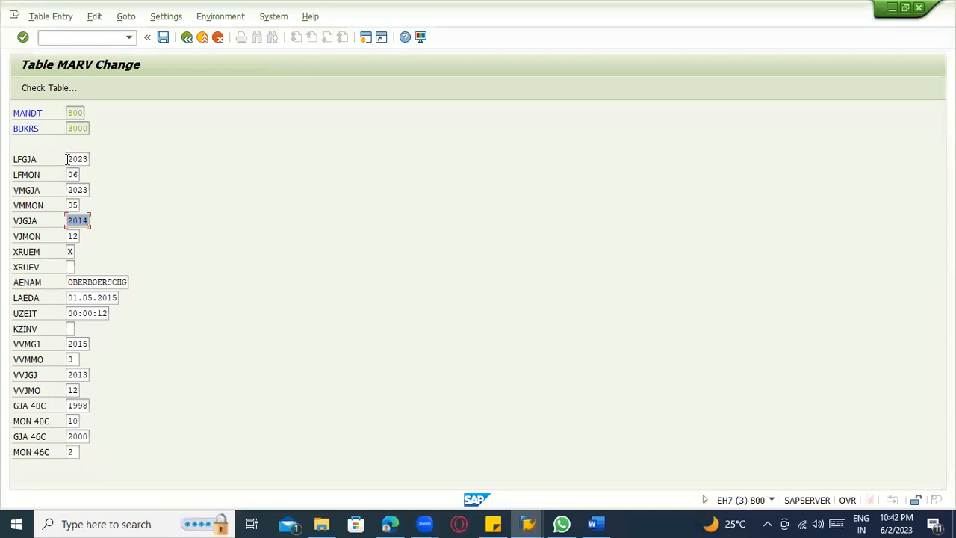
Set VJGJA to 2023, save the MARV entry and return to the table's selection screen.
text(2023)
key(Return)
key(ctrl+s)
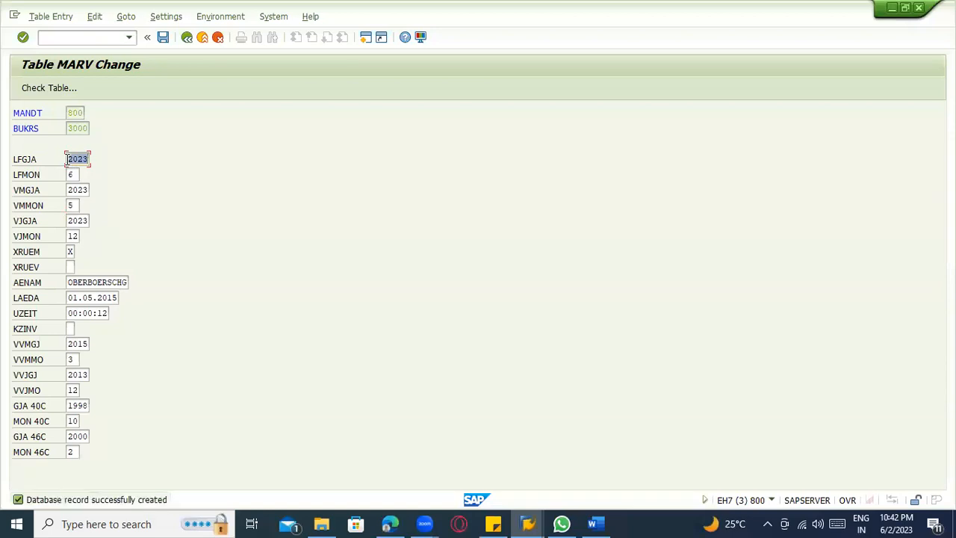
click(188, 37)
click(200, 44)
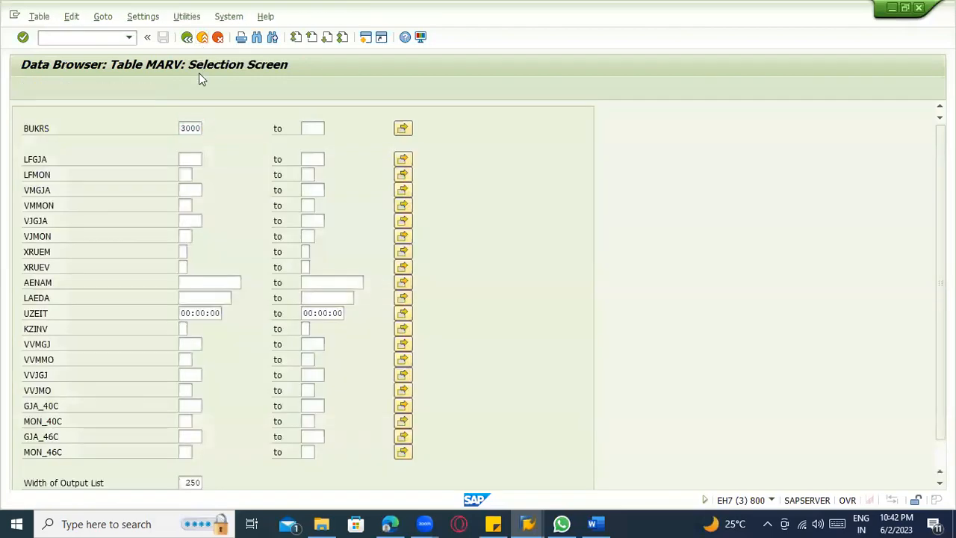
Switch back to the MIGO session with the goods receipt for the Casings purchase order.
key(alt+Tab)
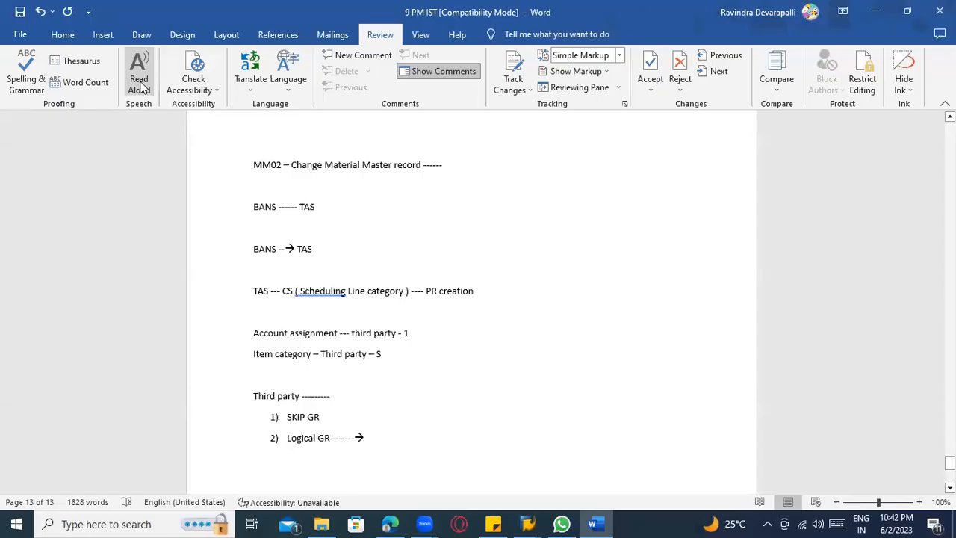
key(alt+Tab)
key(alt+Tab)
text(/nmigo)
key(Return)
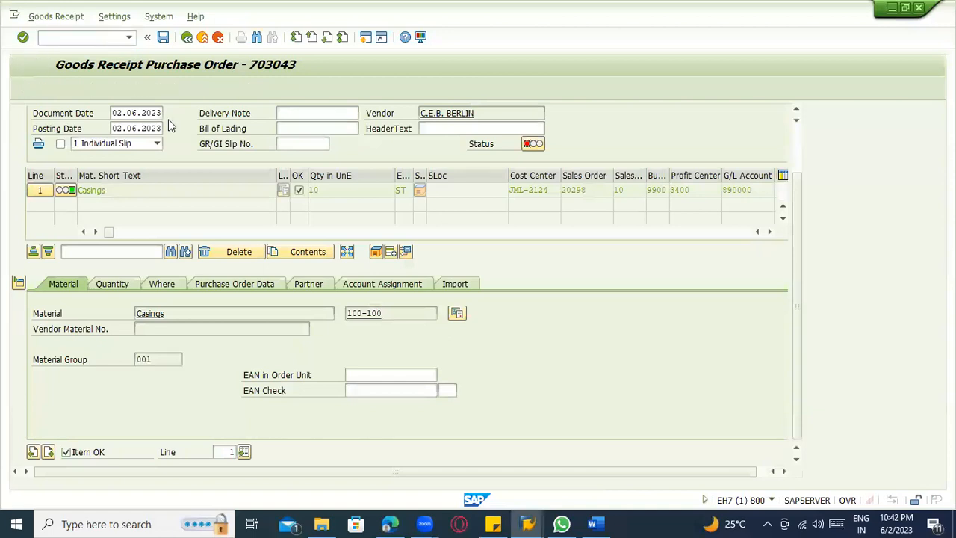
click(222, 115)
click(222, 125)
key(Return)
Show the Casings item's movement type and plant details, mark the item as OK and post the goods receipt.
click(66, 451)
scroll(153, 381, up, 2)
click(164, 343)
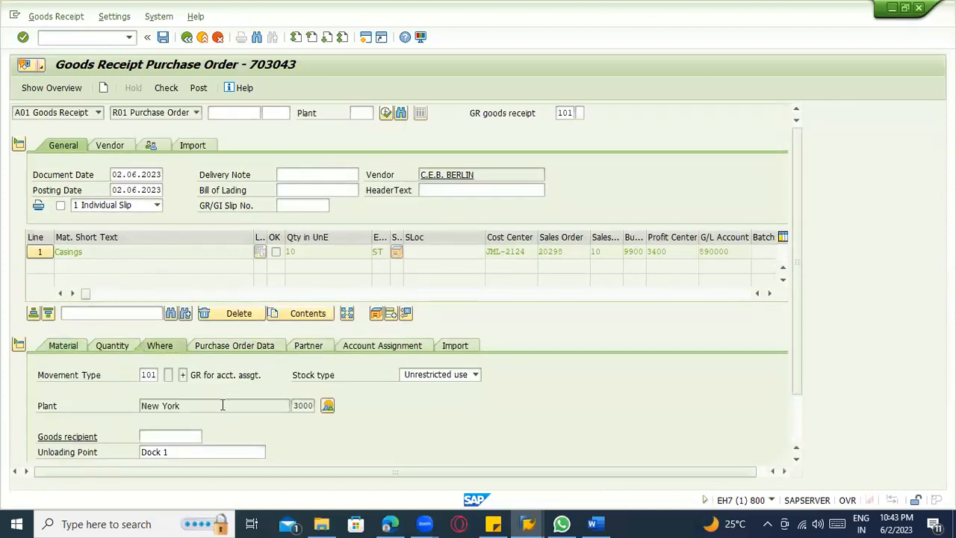
scroll(221, 404, down, 2)
scroll(187, 224, up, 2)
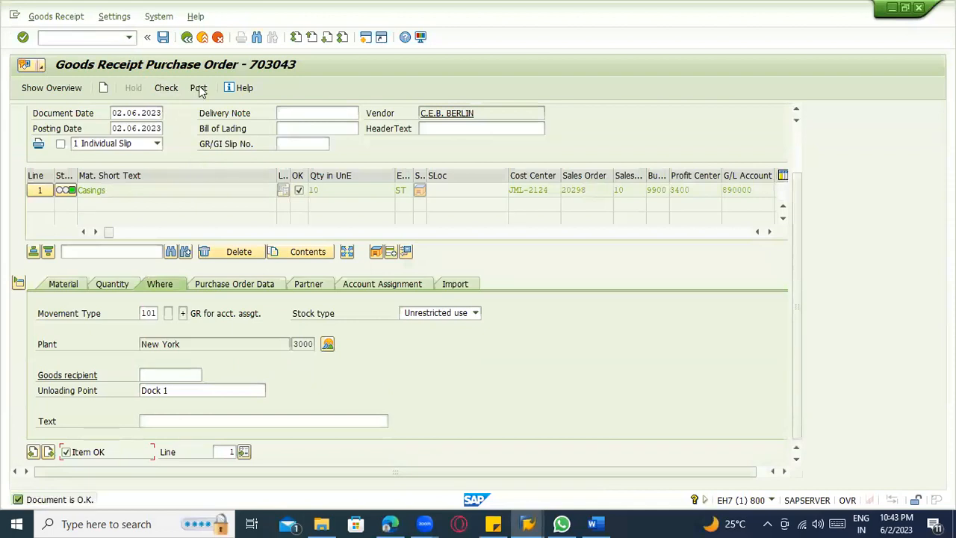
click(199, 88)
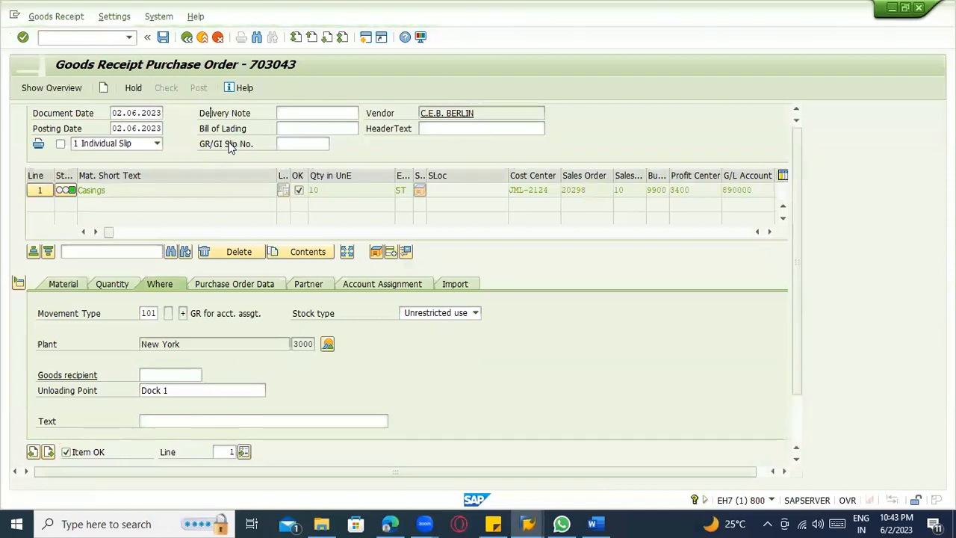
Display the posted material document in MIGO and show its document information.
click(88, 110)
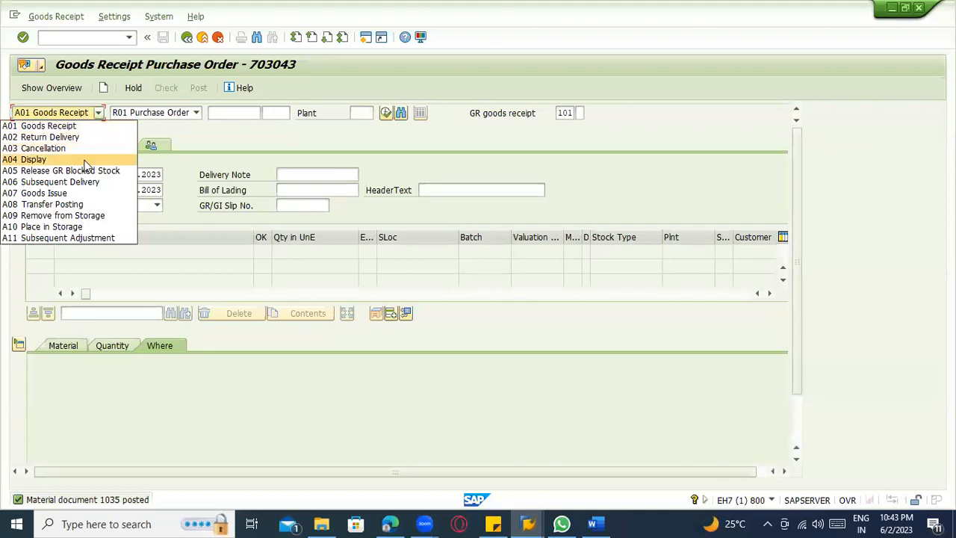
click(85, 161)
key(Return)
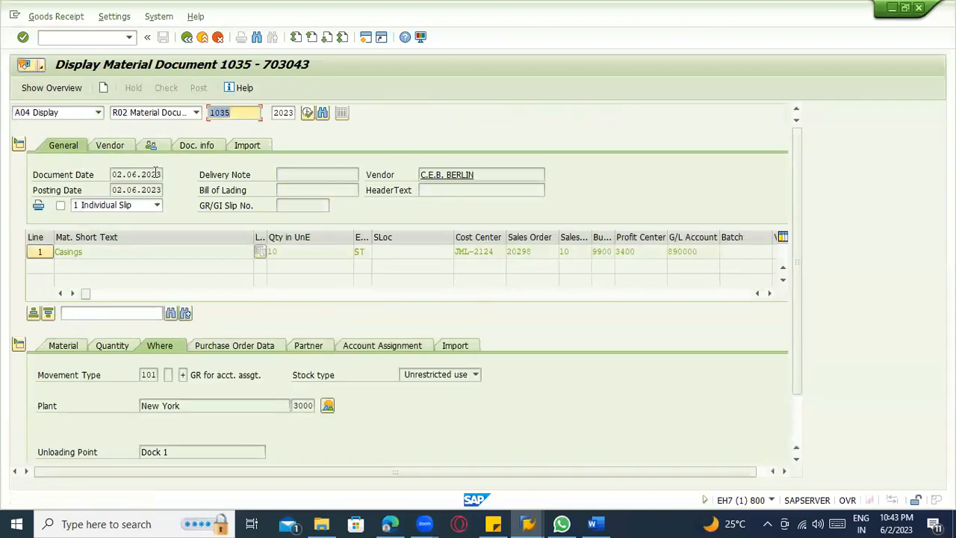
click(247, 144)
click(196, 145)
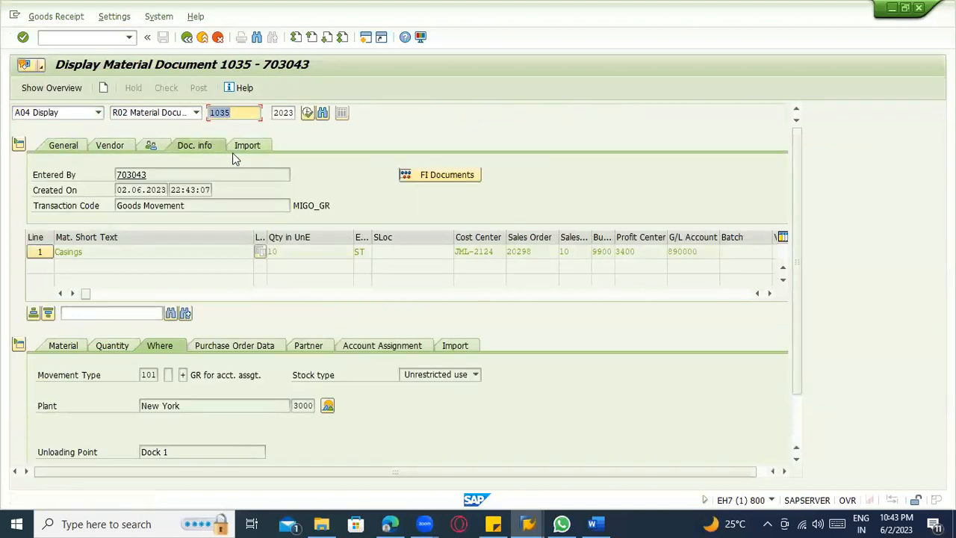
Examine the accounting document among the material document's FI documents and close the document list.
click(408, 180)
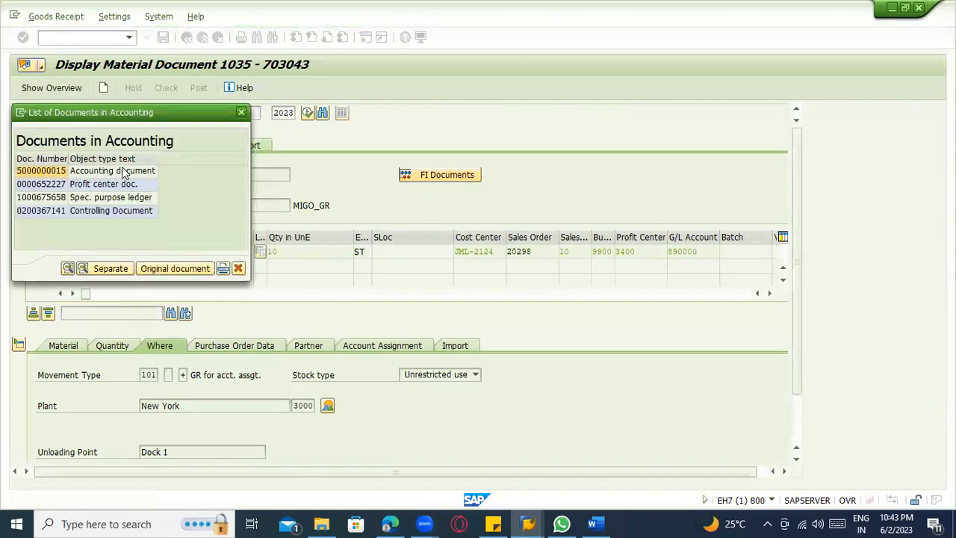
double_click(124, 171)
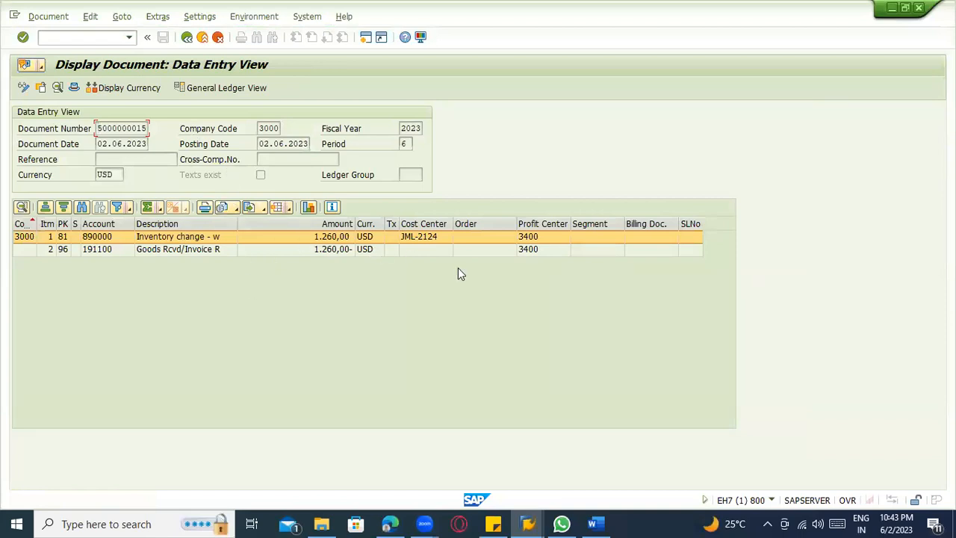
click(189, 40)
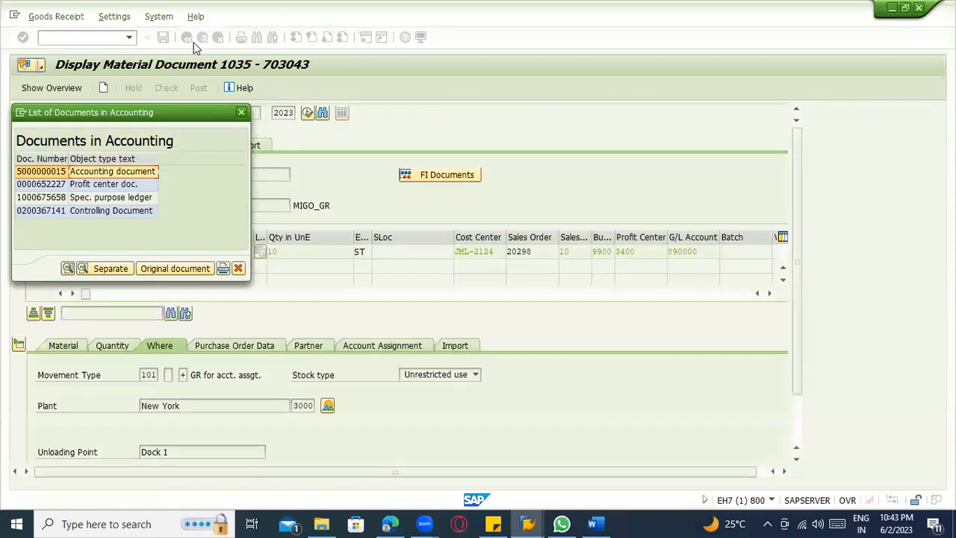
key(Escape)
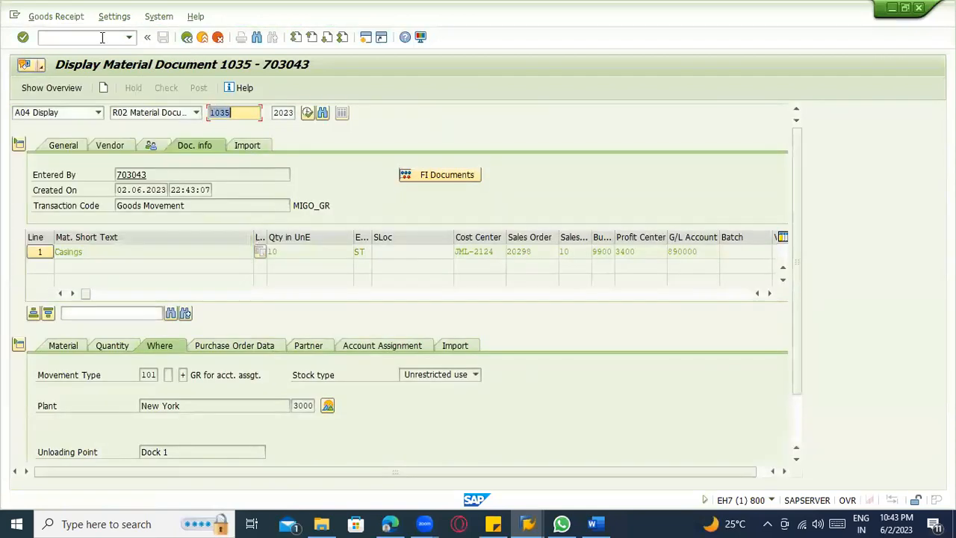
Start transaction MIRO for an incoming invoice and set the invoice date to 01.06.2023.
click(97, 35)
text(/nmiro)
key(Return)
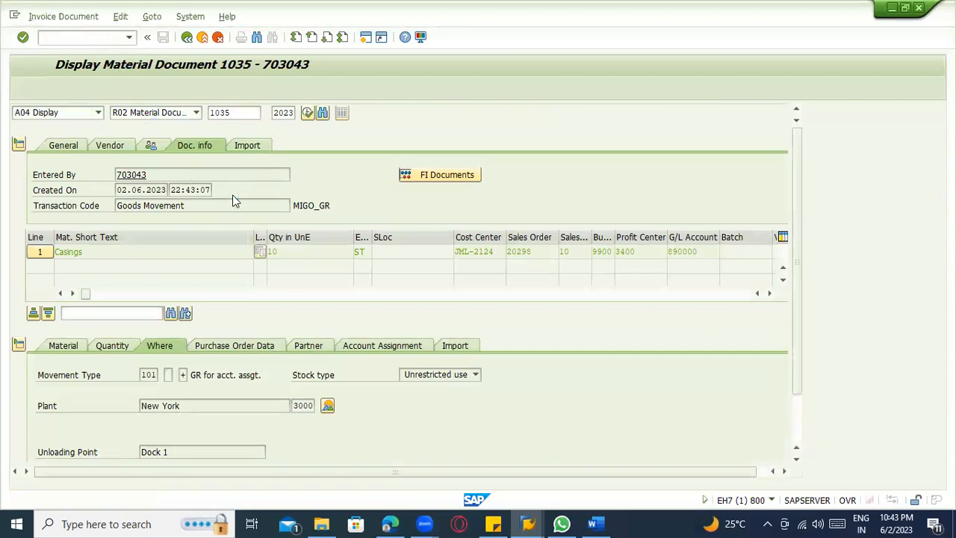
key(space)
click(130, 207)
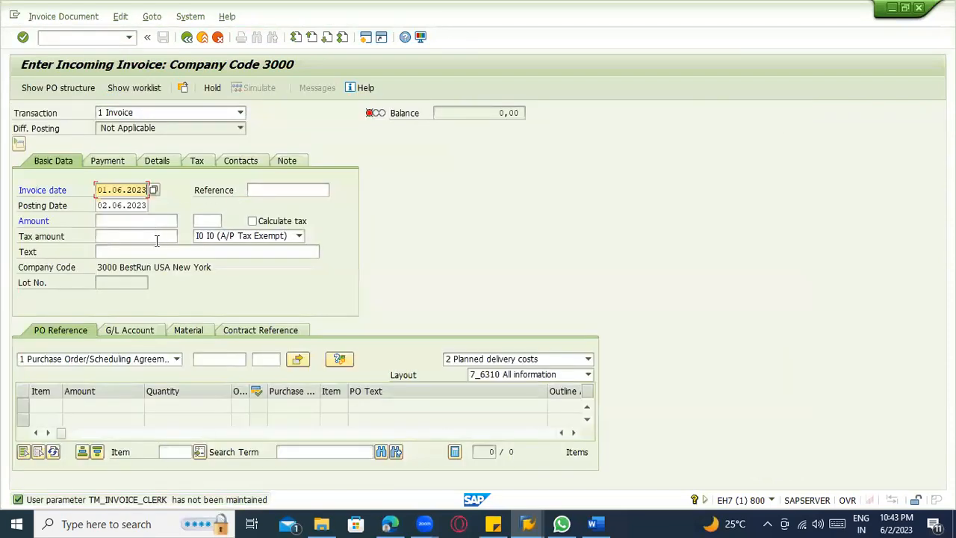
Reference the copied purchase order number and load its goods/service items into the invoice.
click(203, 361)
key(ctrl+v)
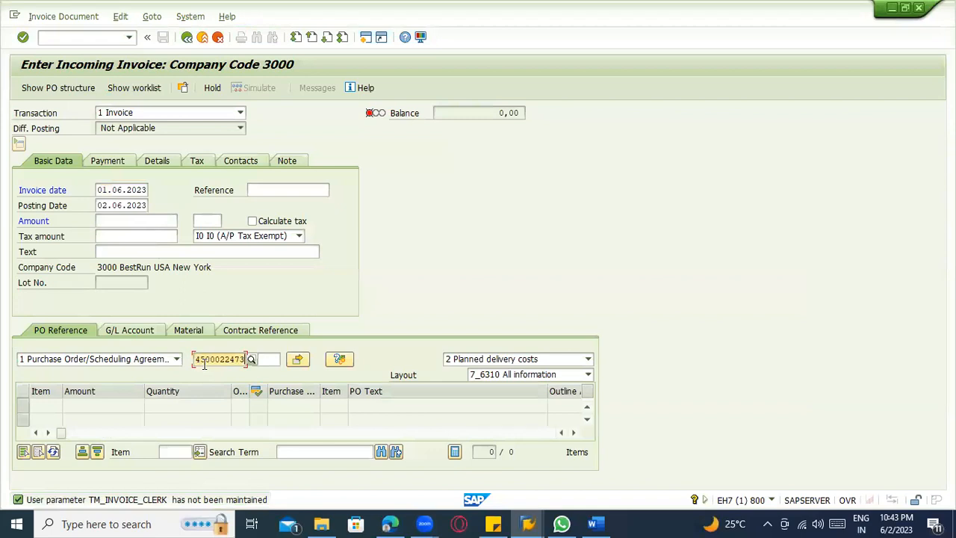
key(Return)
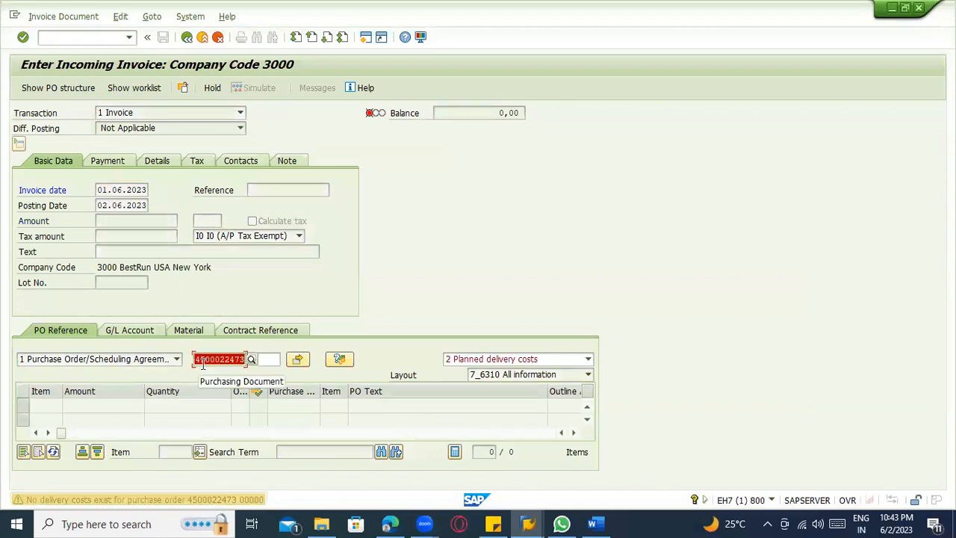
key(Return)
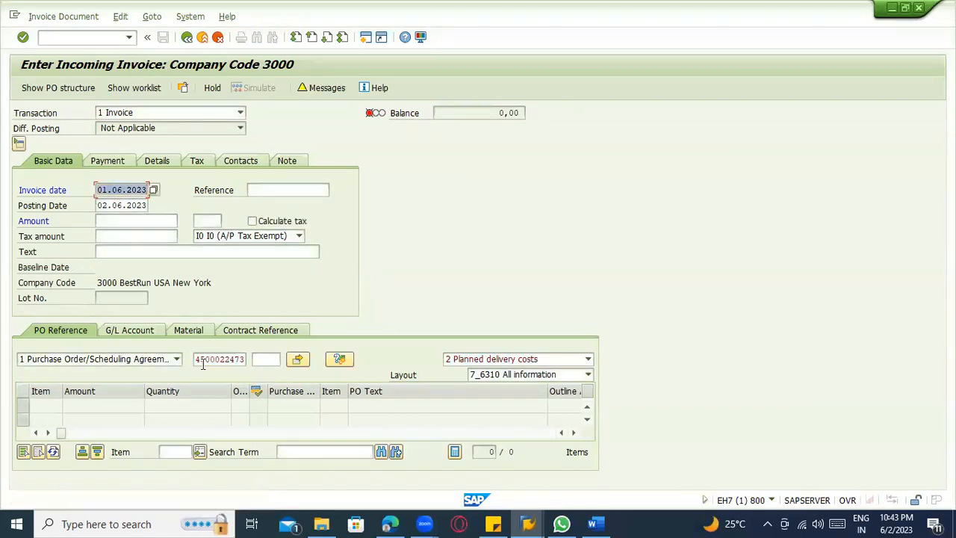
click(455, 362)
click(457, 372)
key(Return)
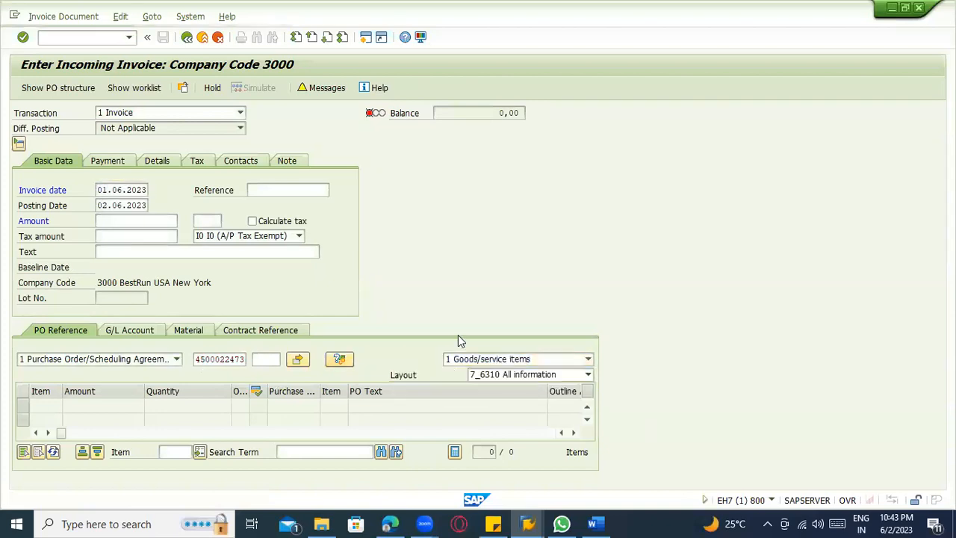
Enable tax calculation, enter the balance 1.260,00 as the invoice amount and post the invoice.
click(253, 221)
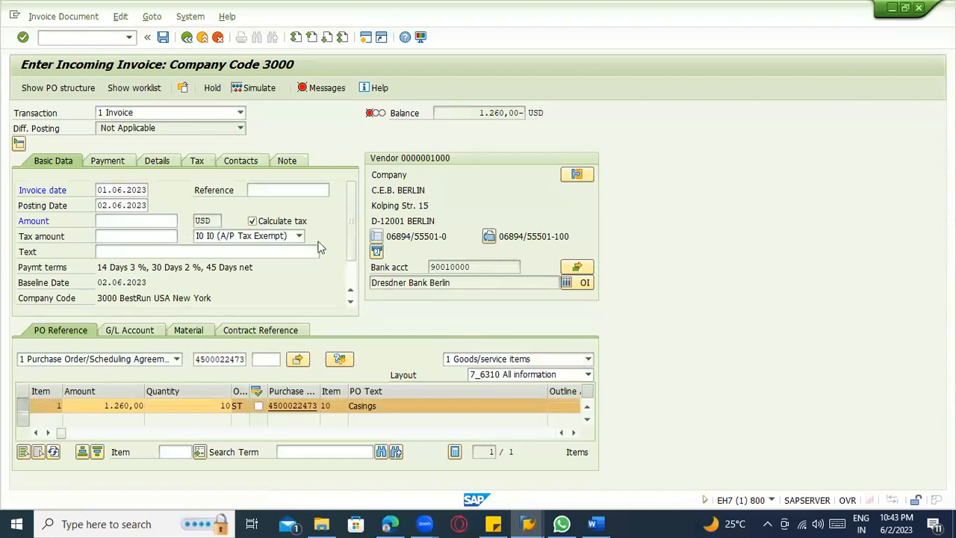
drag(63, 433, 105, 433)
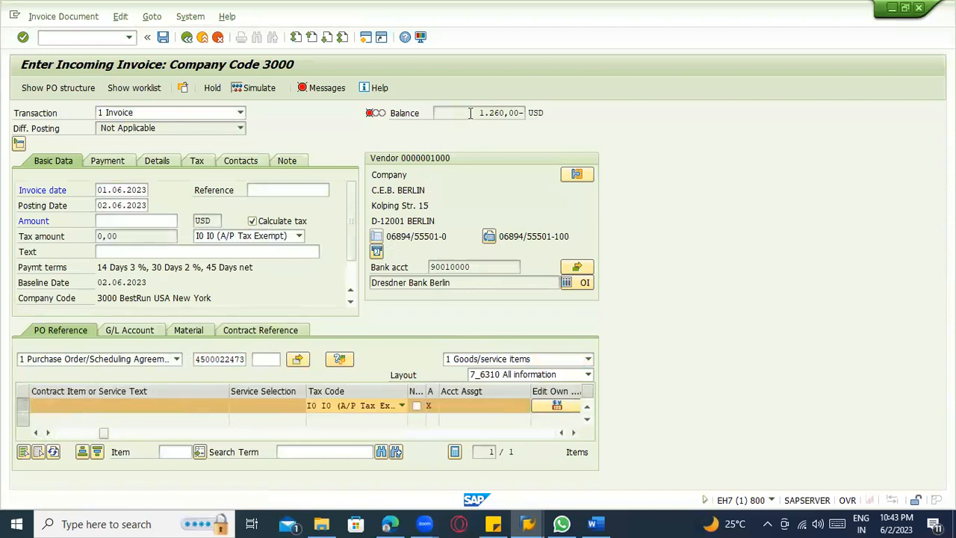
drag(479, 113, 521, 113)
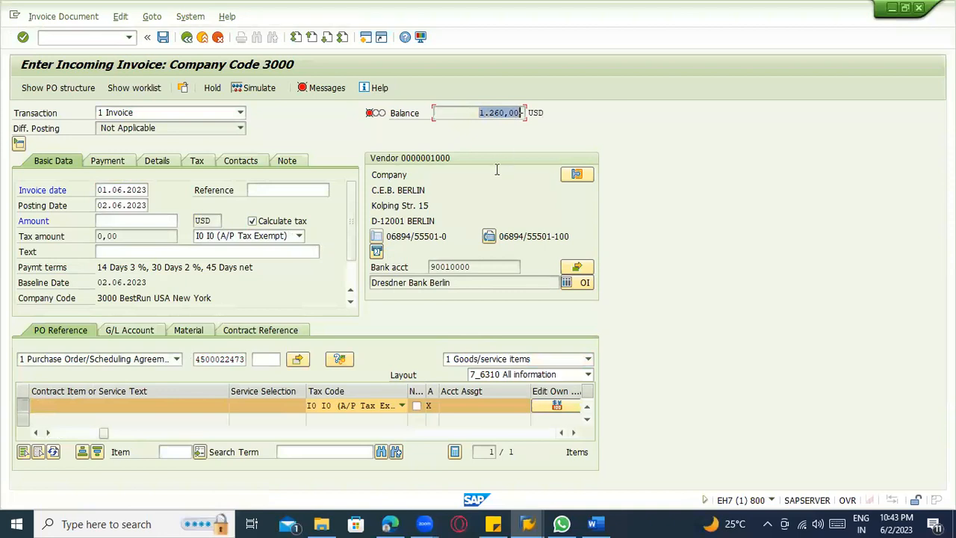
key(ctrl+c)
click(149, 222)
key(ctrl+v)
key(Return)
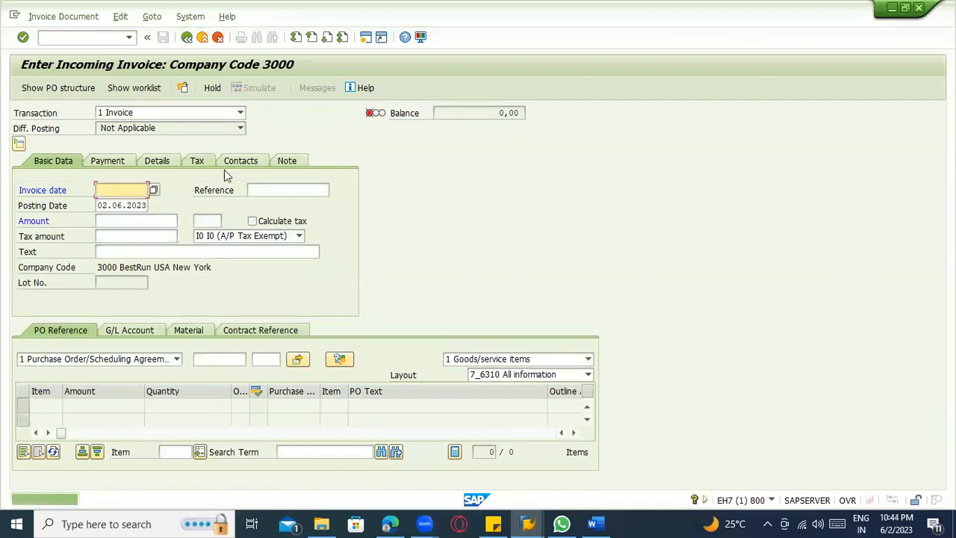
Switch to the Word notes and highlight procedure steps 2 to 4, ending with the Vendor Invoice line, in yellow.
click(592, 523)
scroll(497, 390, up, 4)
scroll(498, 391, up, 5)
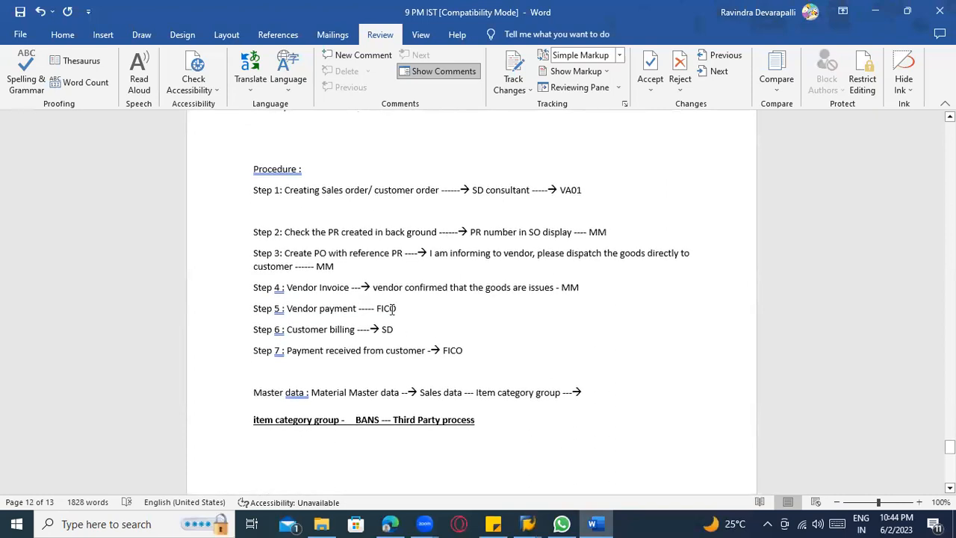
scroll(357, 314, up, 1)
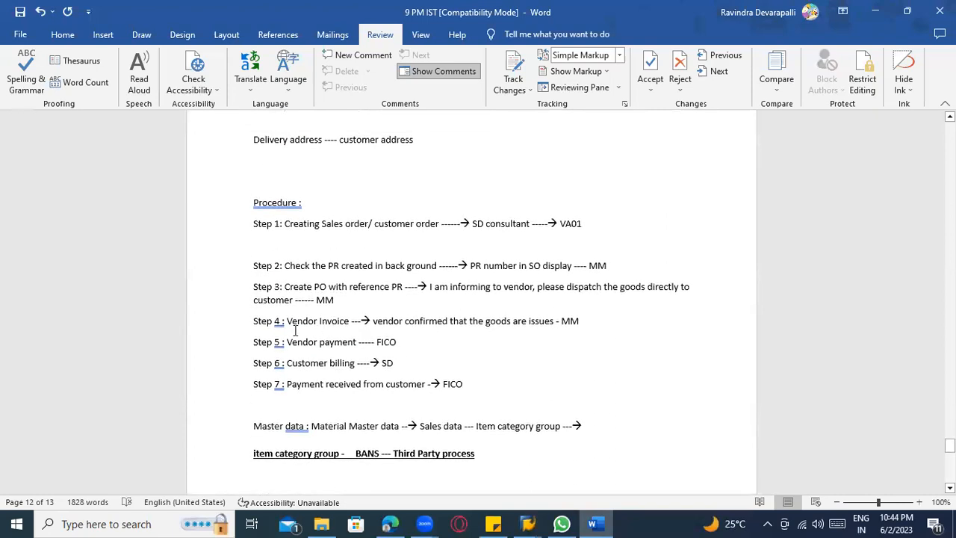
drag(287, 320, 571, 321)
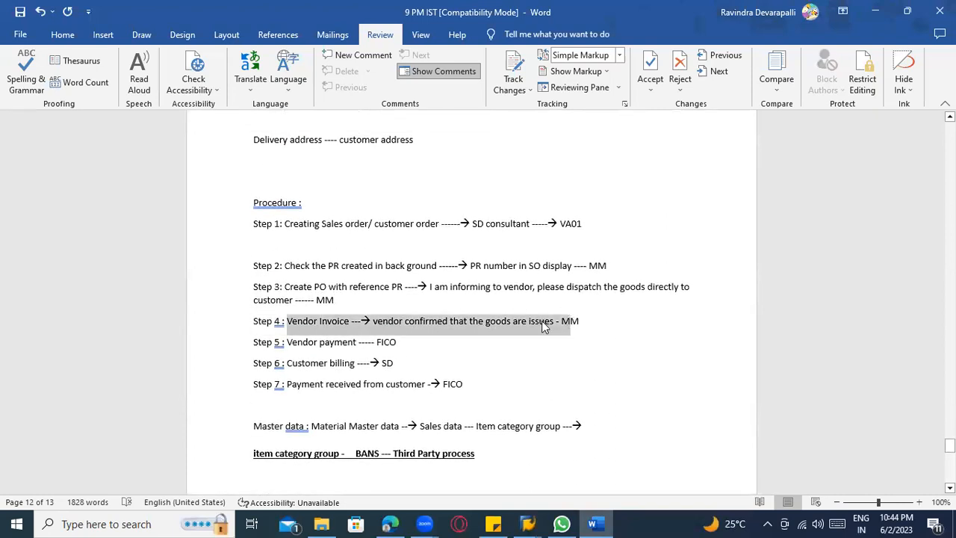
click(329, 287)
drag(253, 263, 576, 323)
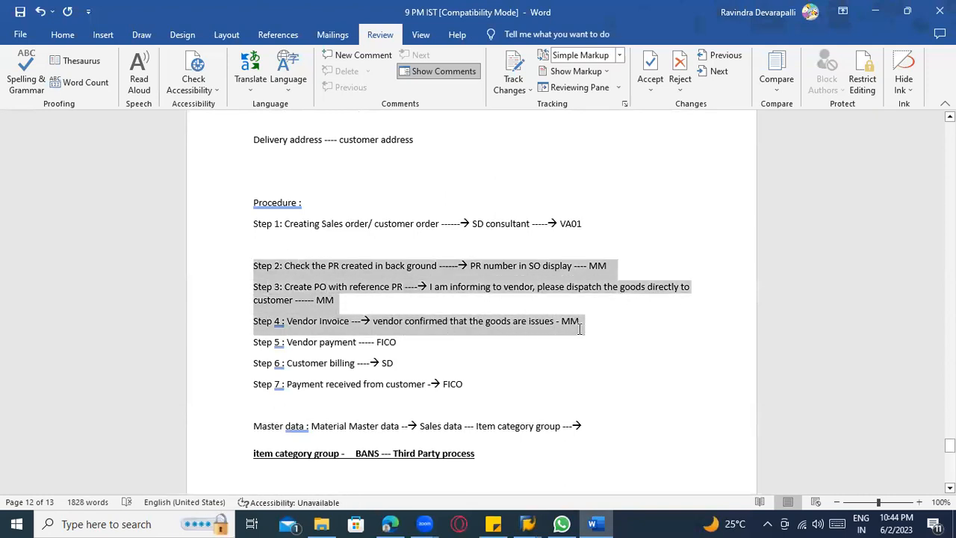
click(63, 35)
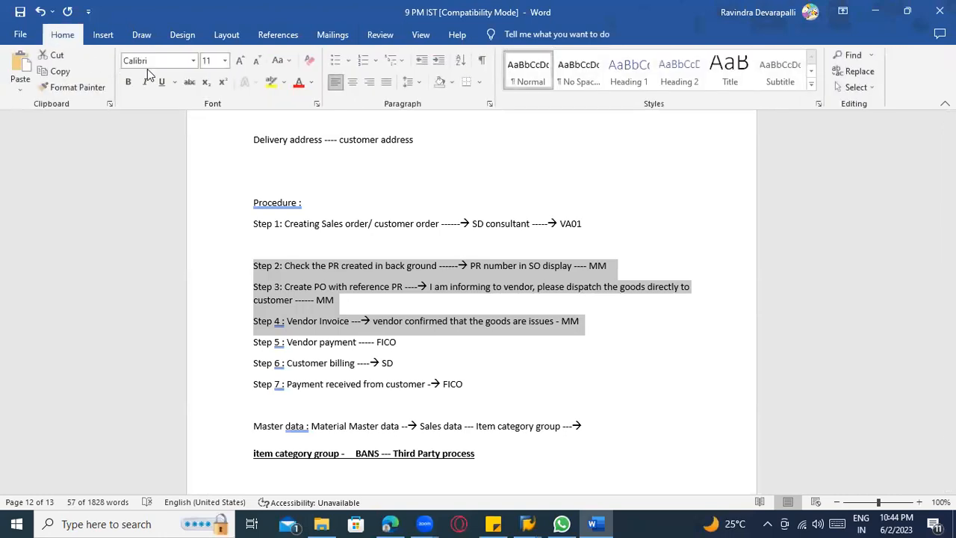
click(270, 83)
Append "----- VF01" to the Step 6 customer billing line of the procedure.
scroll(424, 259, up, 1)
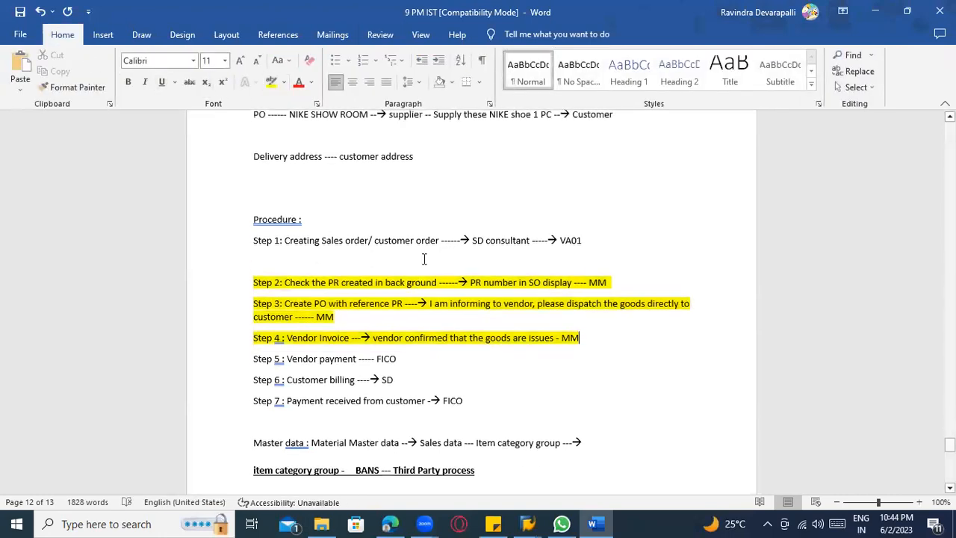
drag(595, 293, 252, 290)
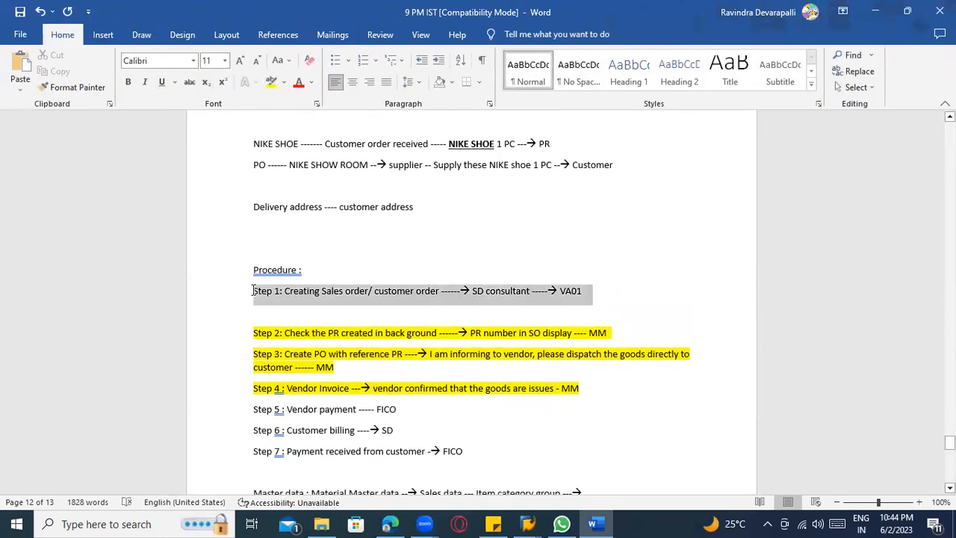
scroll(400, 331, down, 2)
drag(399, 330, 289, 331)
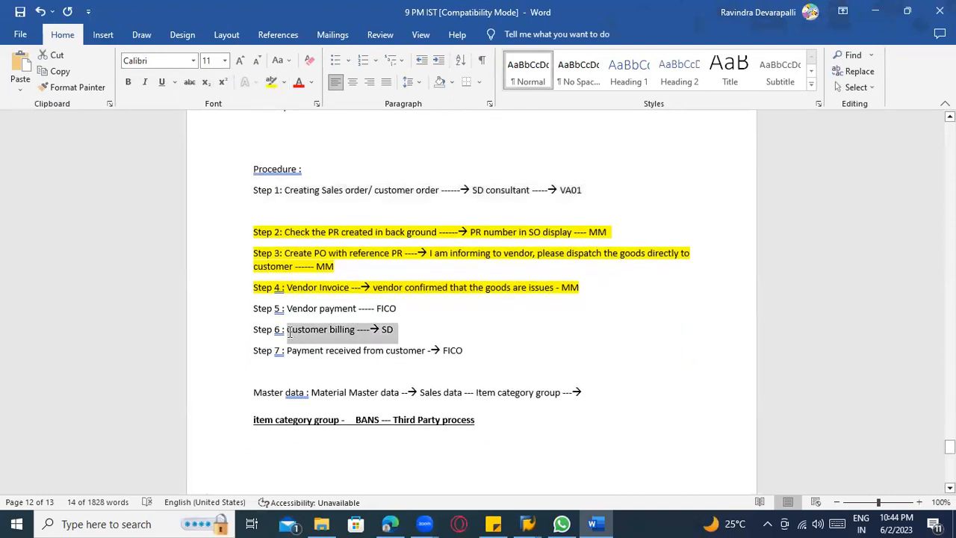
click(493, 349)
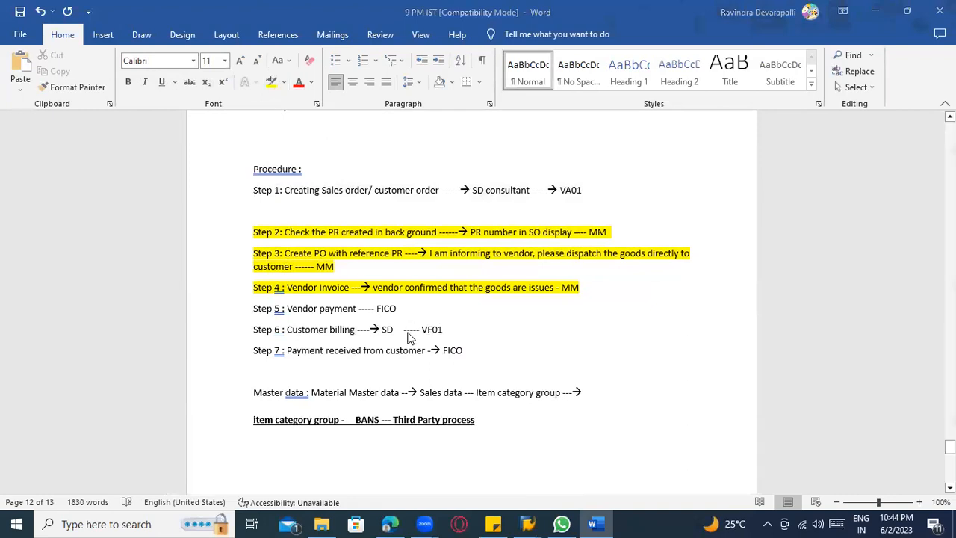
Switch to SAP, start transaction VF01 and create an F2 invoice for the proposed sales order.
key(alt+Tab)
click(90, 36)
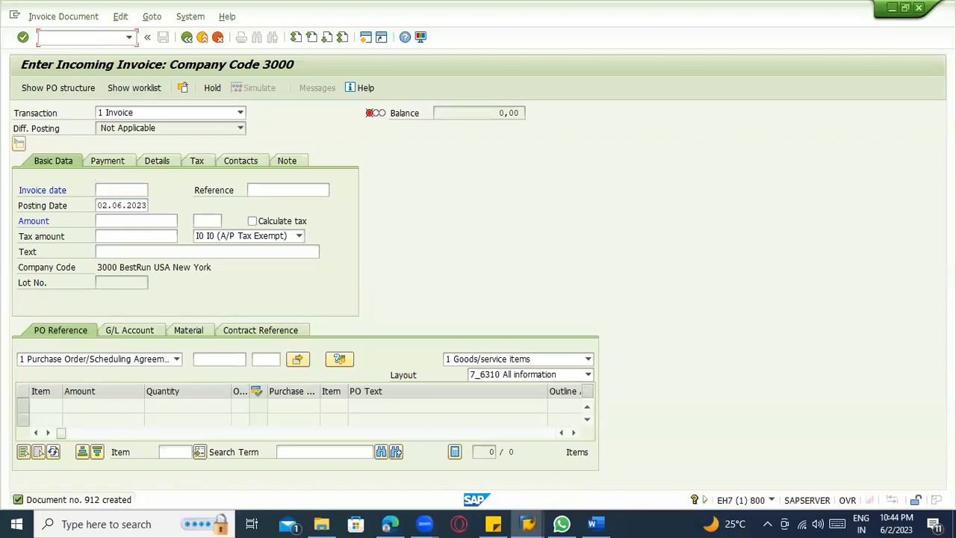
text(/nvf01)
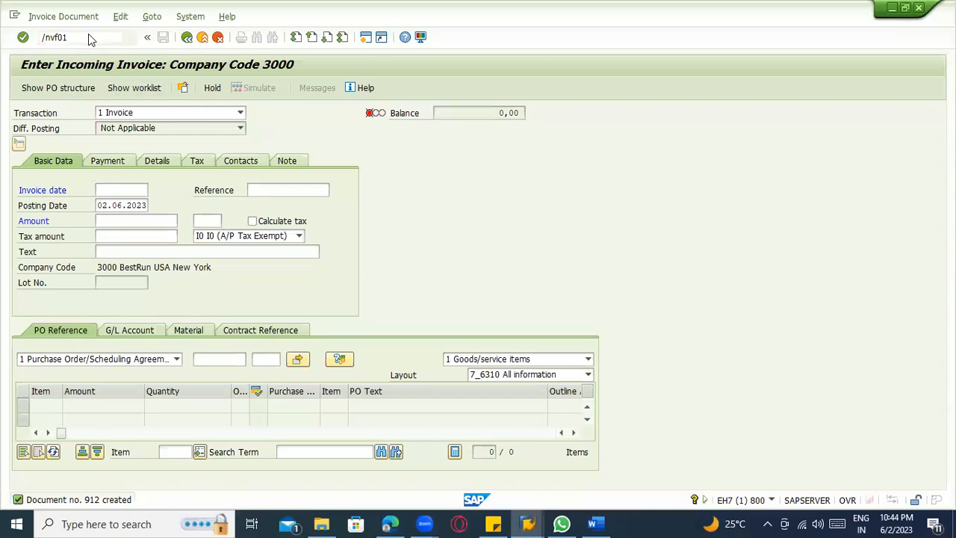
key(Return)
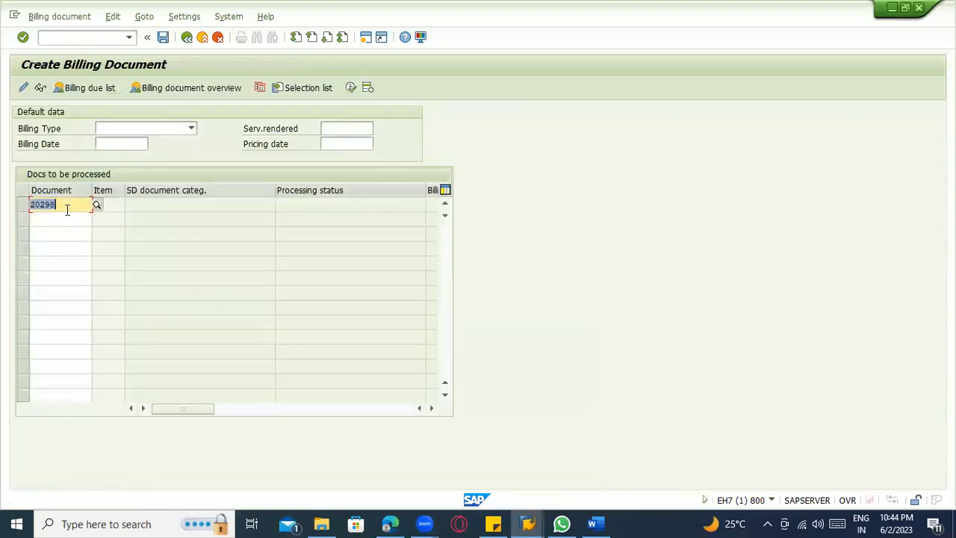
key(Return)
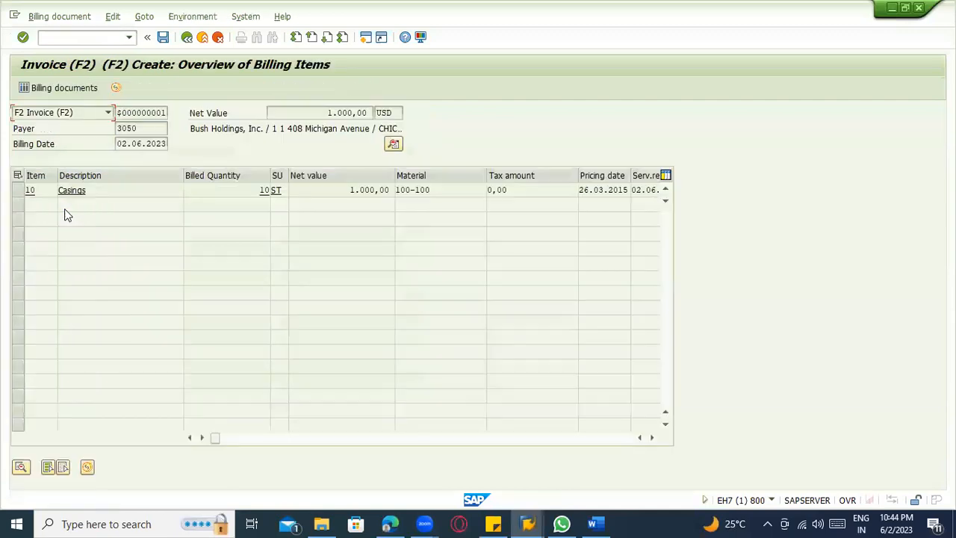
Examine the Casings billing item's item category and its net value in the pricing conditions.
click(67, 115)
click(67, 115)
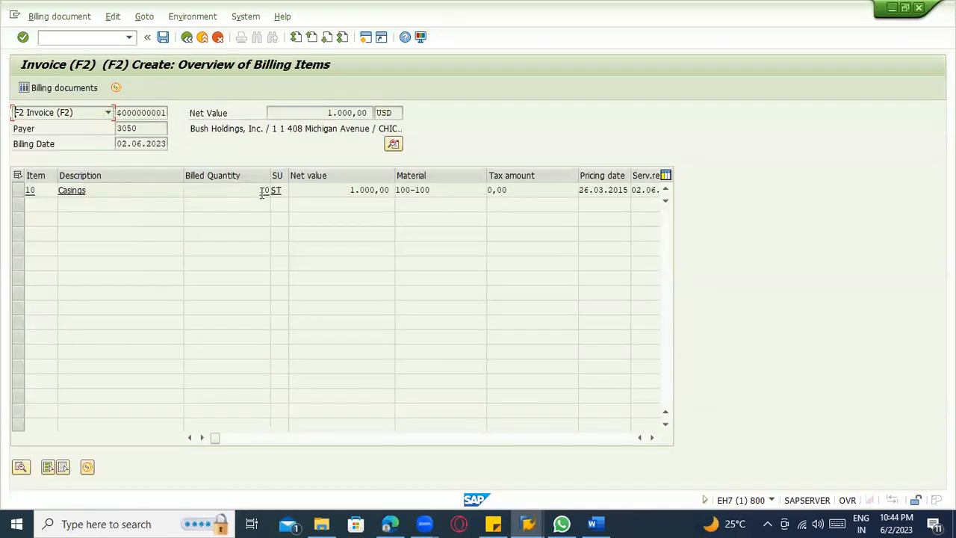
double_click(335, 189)
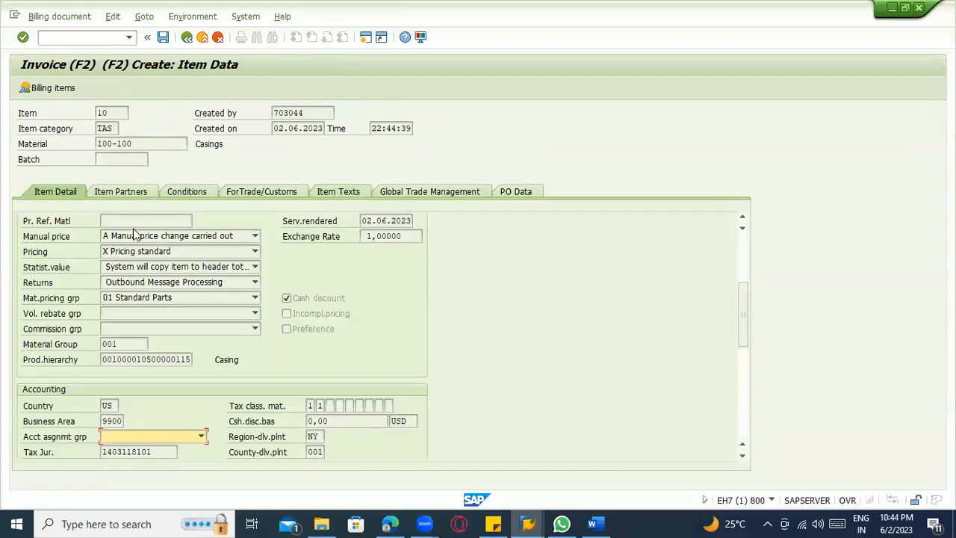
drag(116, 128, 89, 123)
click(219, 144)
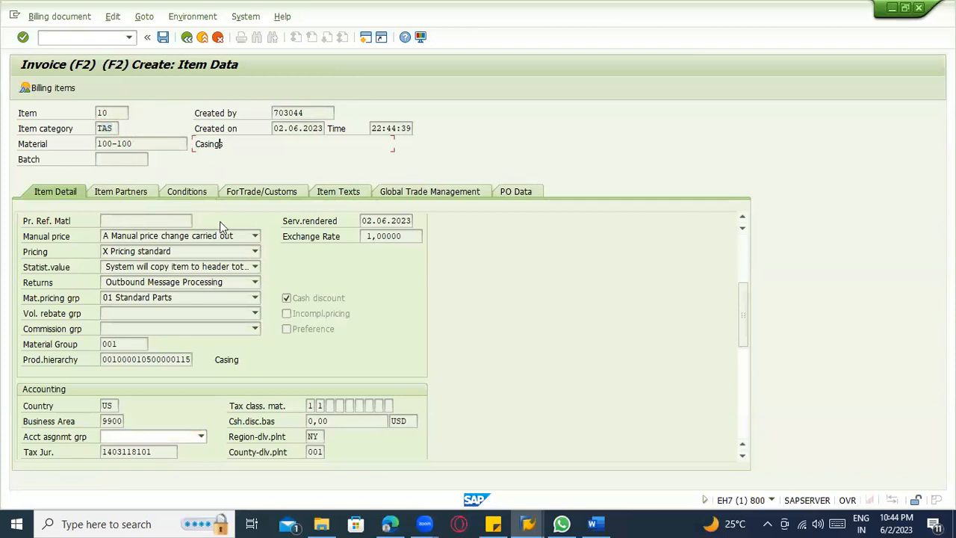
click(185, 192)
click(578, 222)
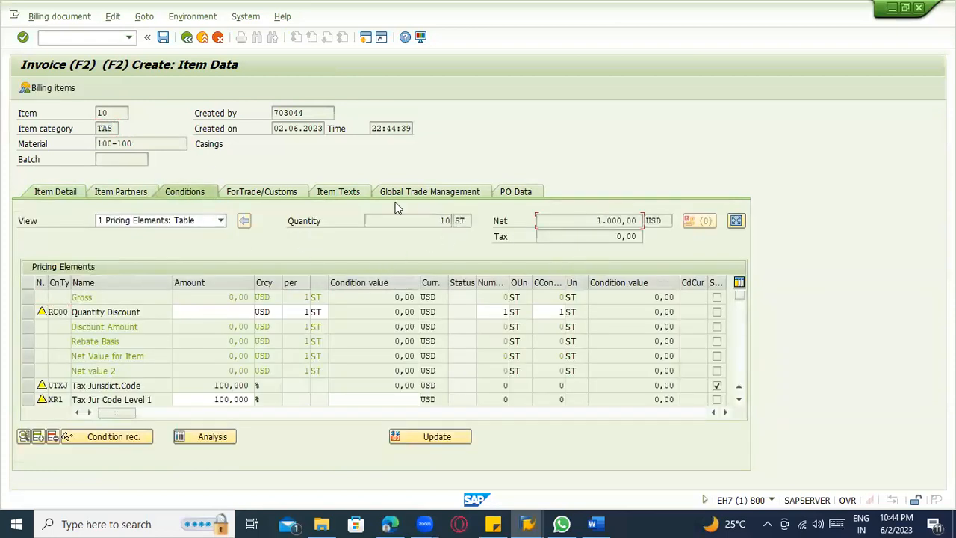
Save the billing document and display the saved invoice's overview of billing items.
click(162, 36)
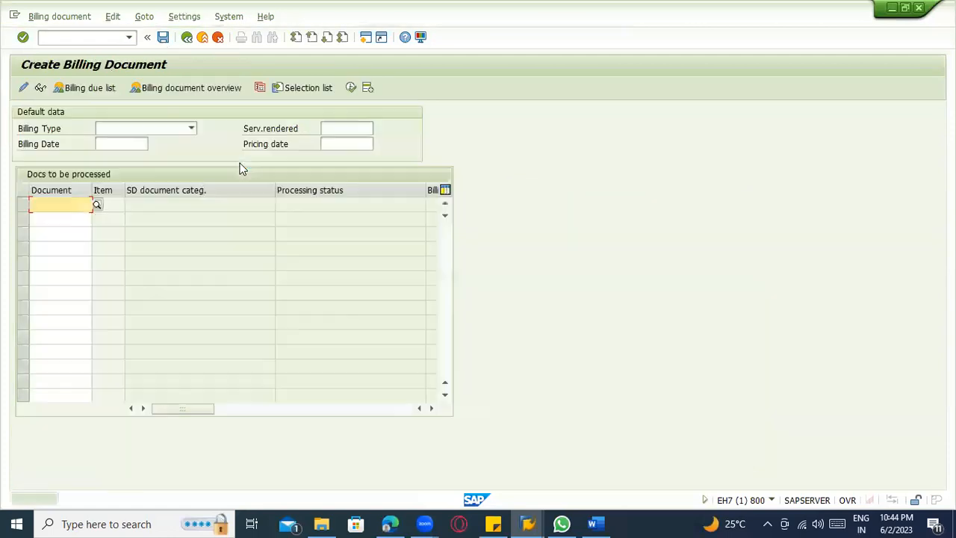
click(60, 17)
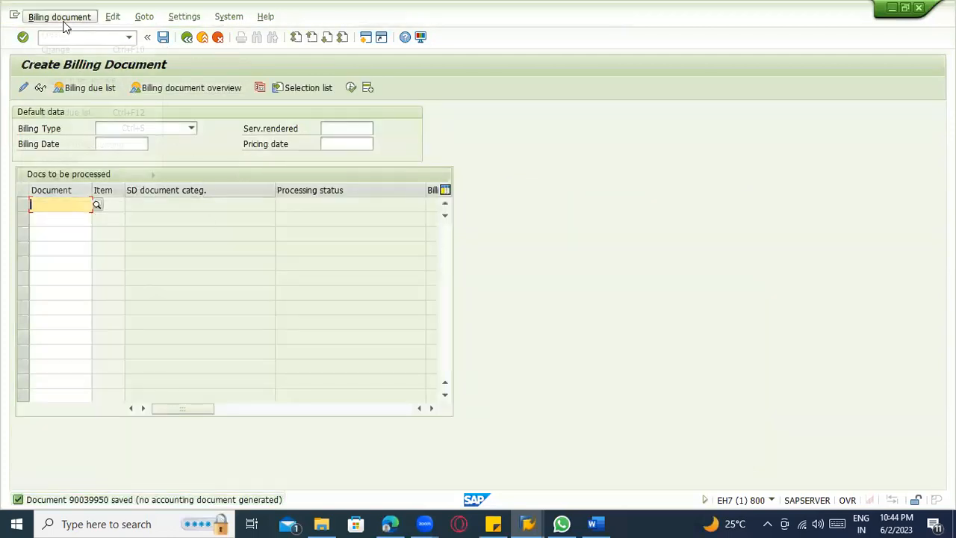
click(68, 64)
key(Return)
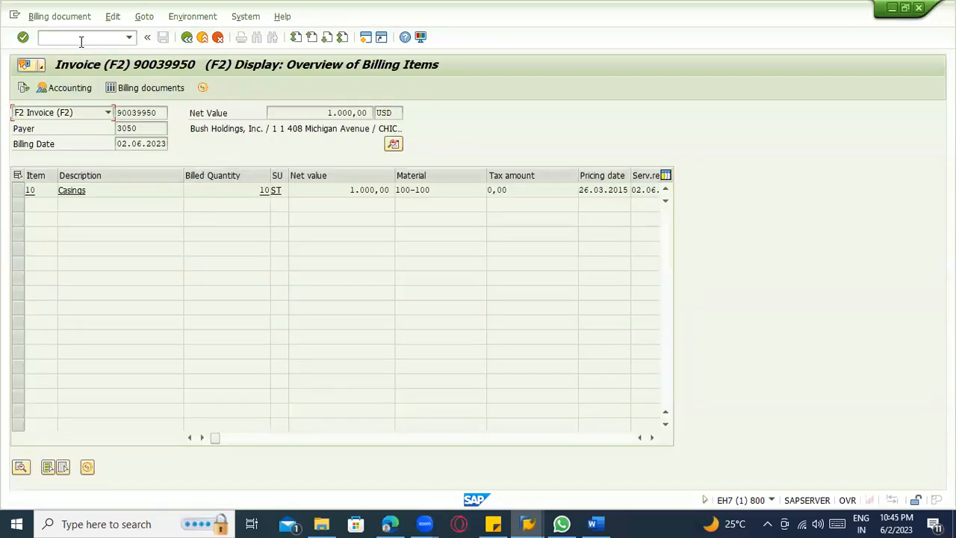
Start transaction VA03 and examine the sales order's document flow, including the status of the F2 invoice.
text(/nva03)
key(Return)
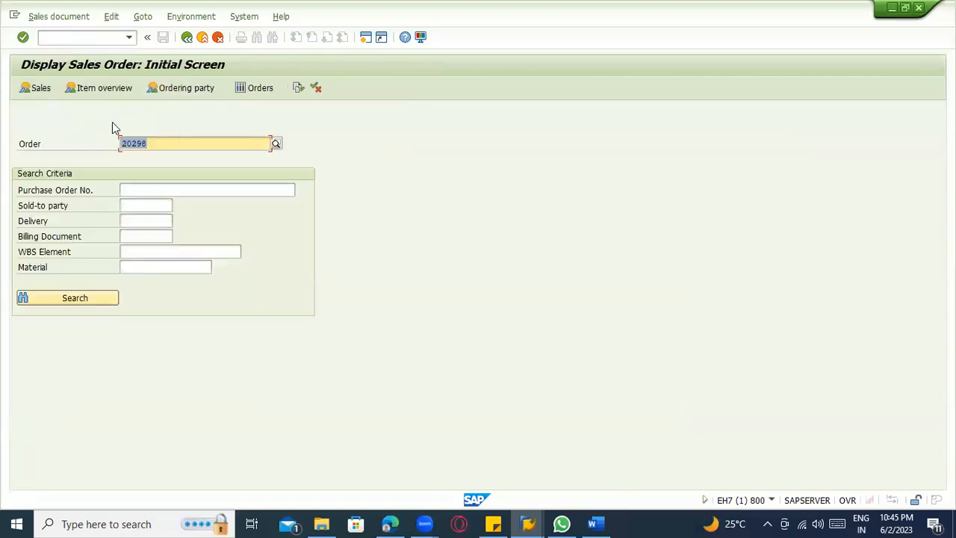
click(297, 88)
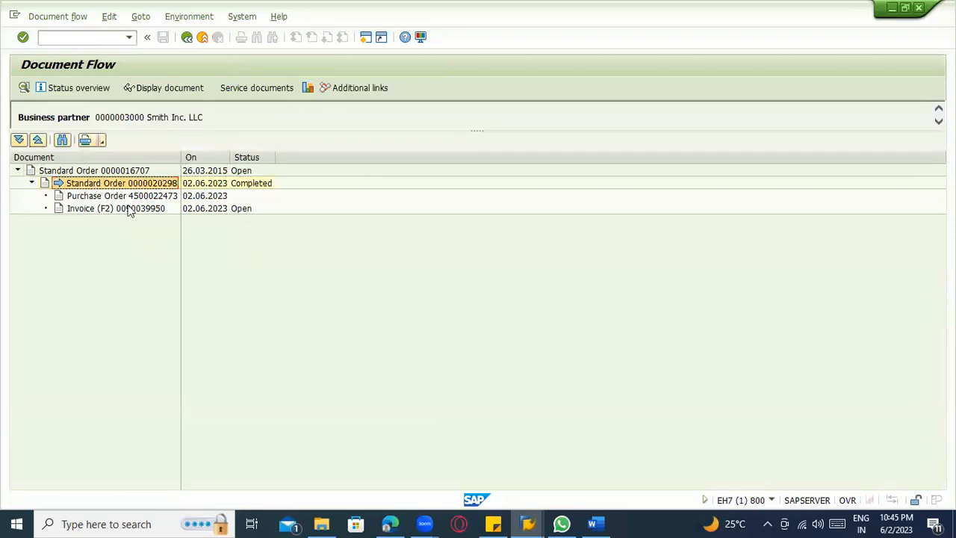
click(128, 208)
click(241, 212)
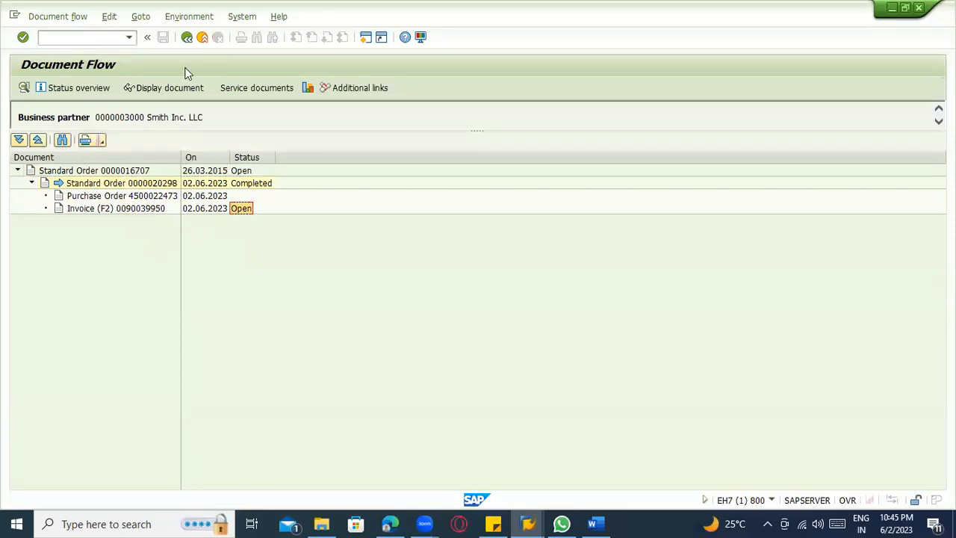
click(187, 38)
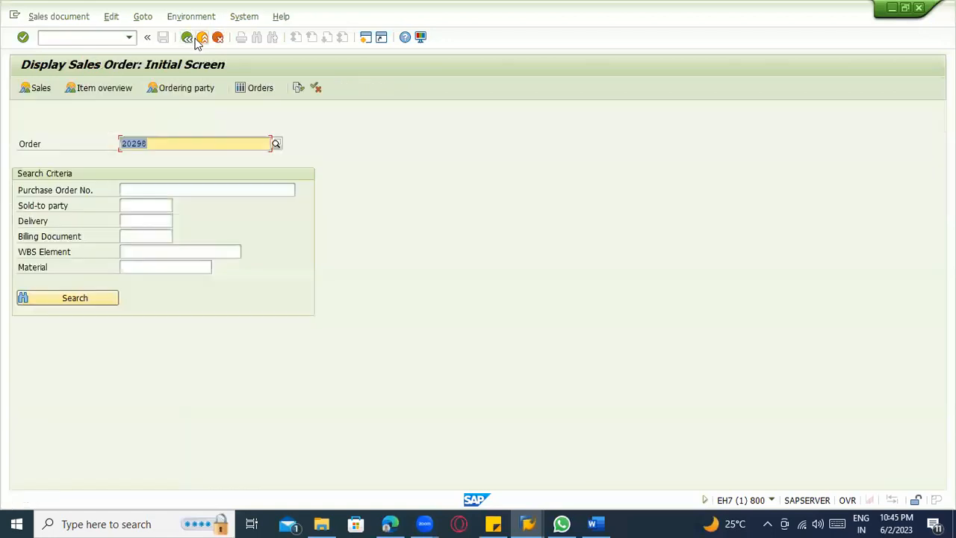
click(301, 113)
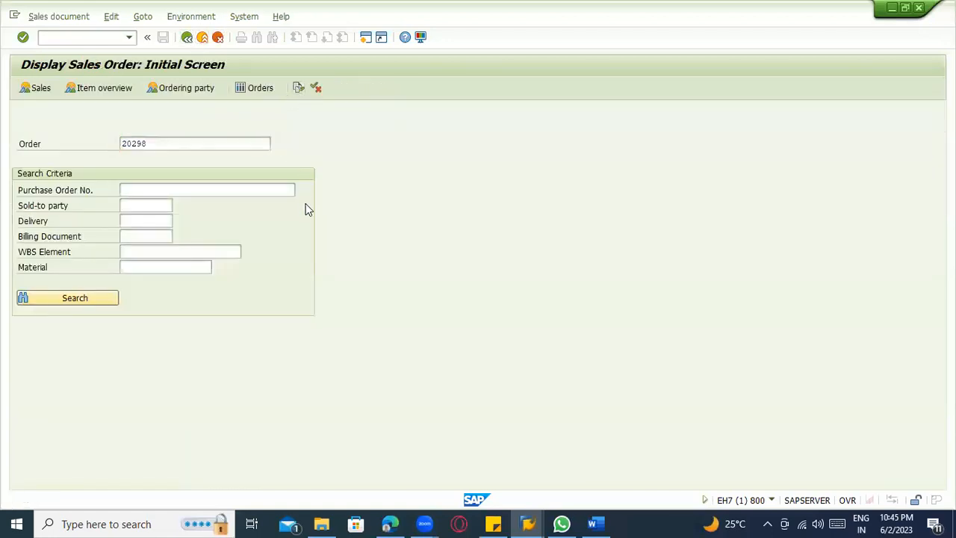
key(F5)
click(241, 210)
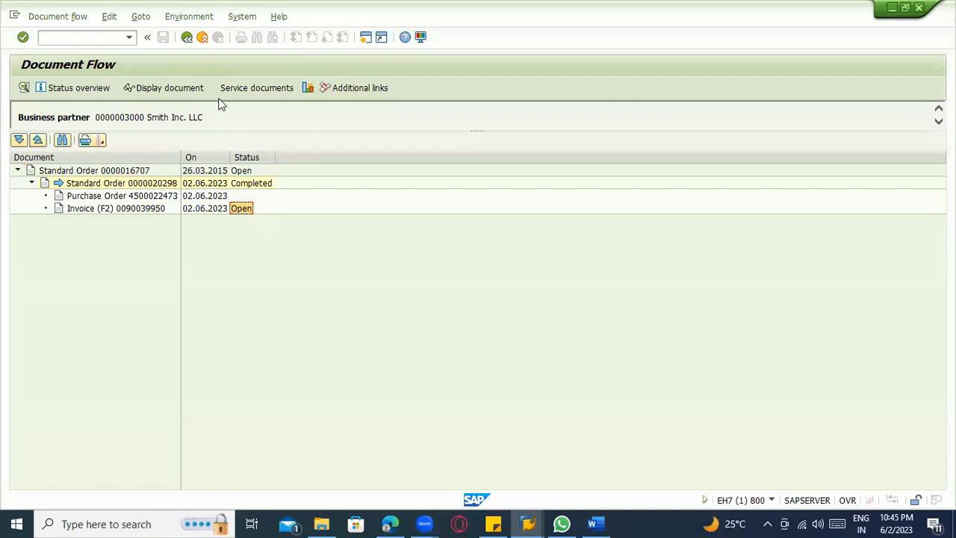
click(187, 41)
Switch to the Word notes and review the third-party item category and goods receipt options.
key(alt+Tab)
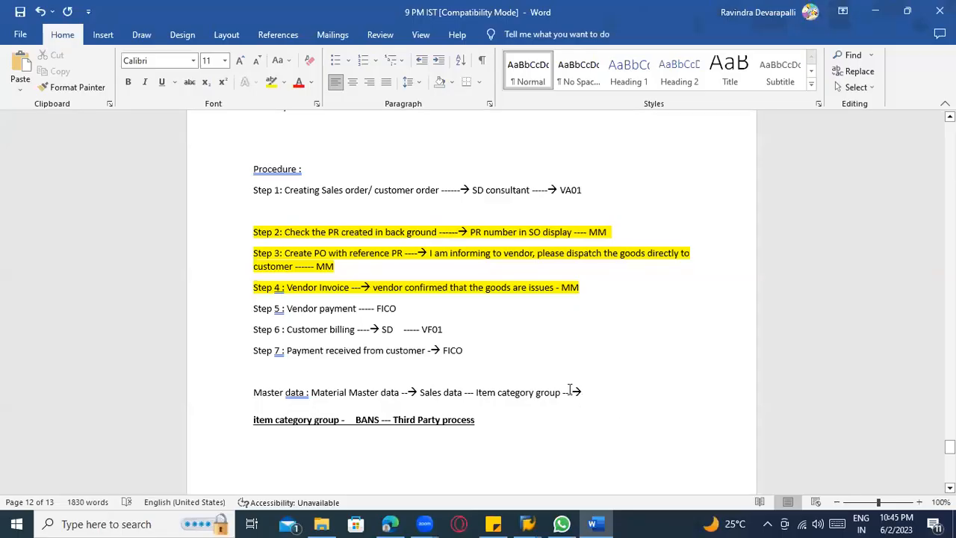
scroll(580, 366, down, 4)
scroll(597, 356, up, 2)
scroll(605, 359, down, 2)
scroll(604, 360, down, 4)
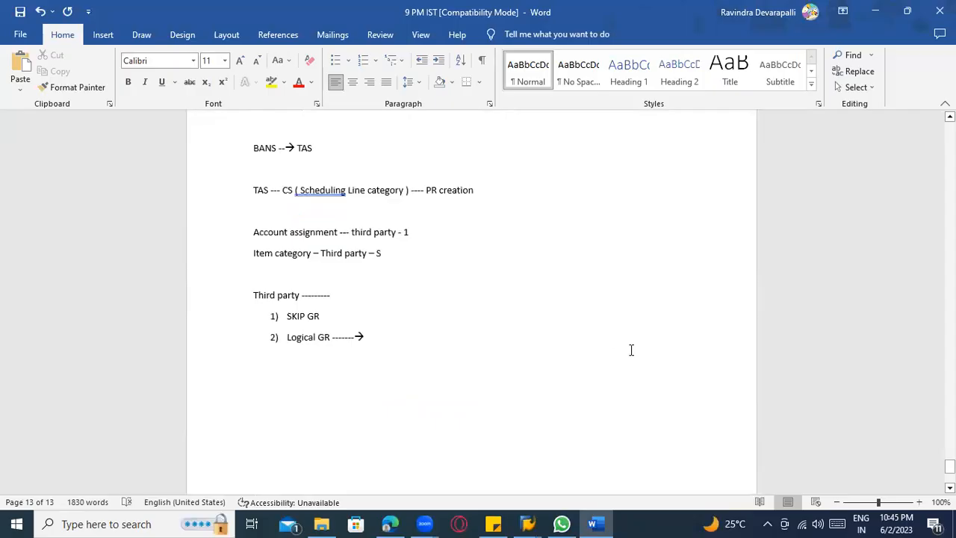
Switch back to SAP and exit both the sales order display and the Data Browser session to SAP Easy Access.
key(alt+Tab)
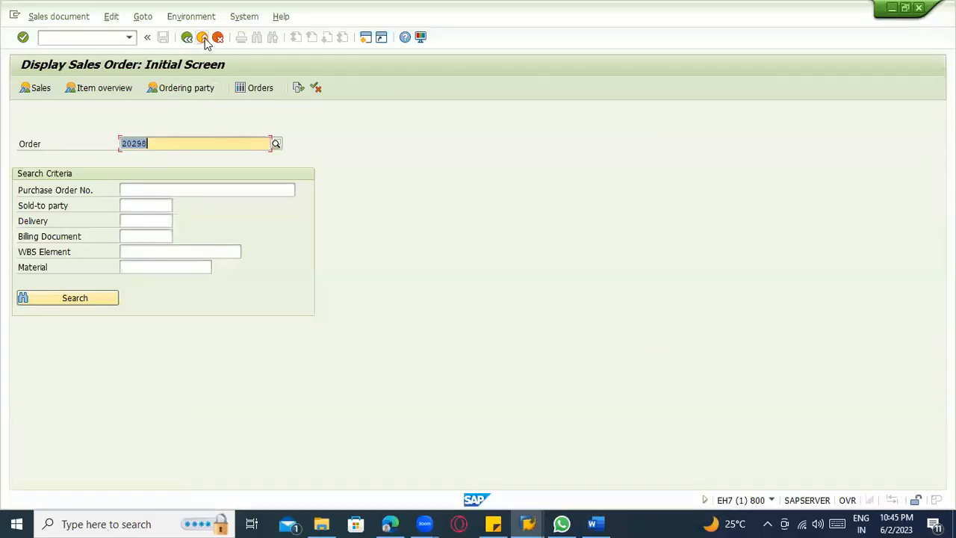
click(203, 39)
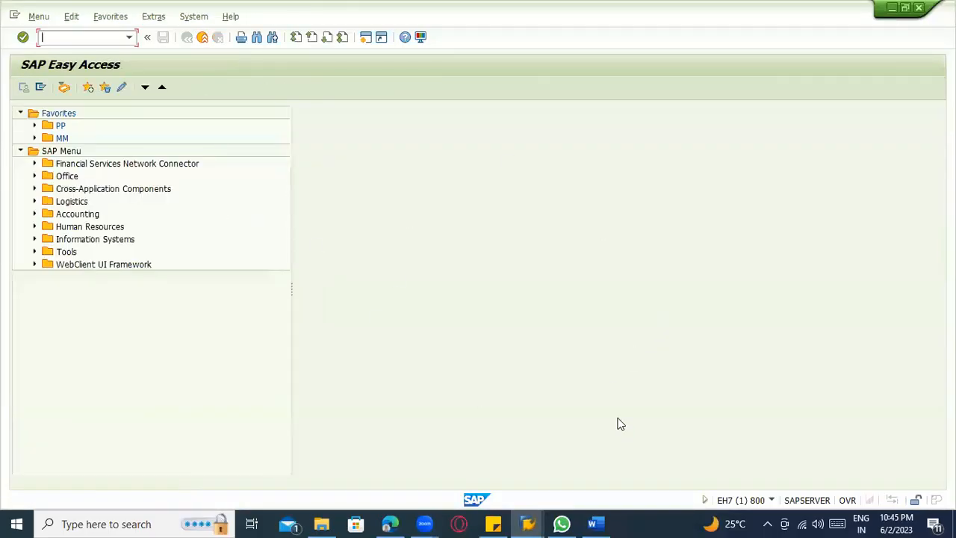
click(527, 523)
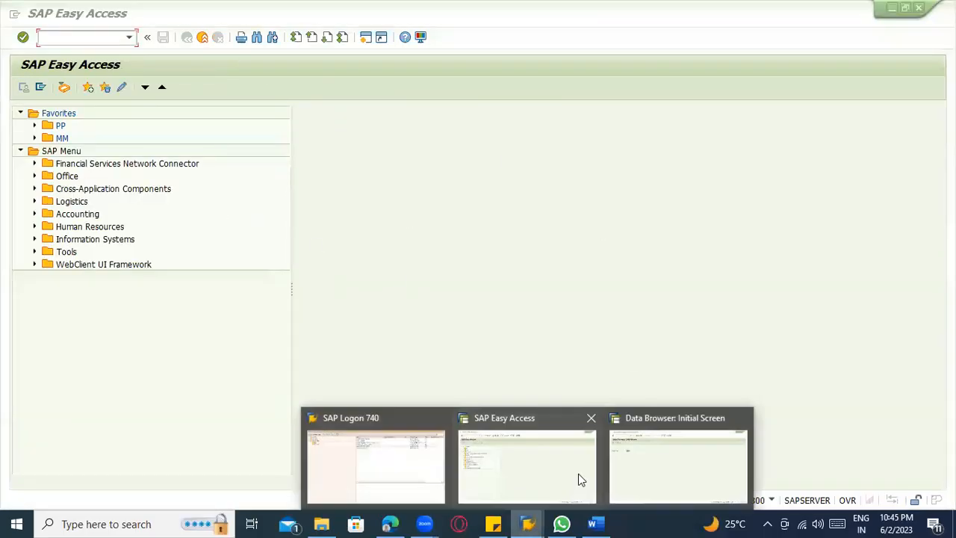
click(643, 459)
click(202, 37)
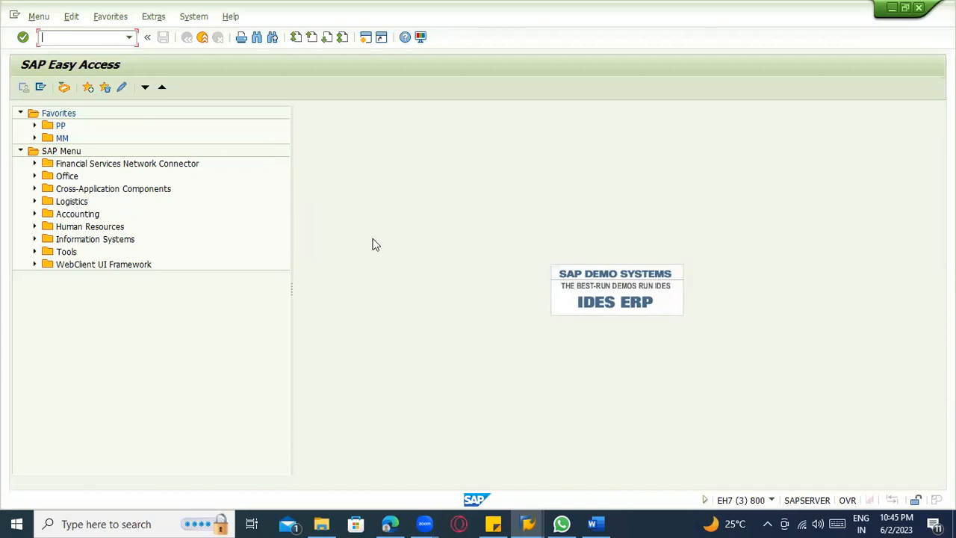
Switch to the Word notes and review the Third Party Procurement scenario and its procedure steps.
click(606, 523)
scroll(439, 345, up, 10)
scroll(311, 280, up, 5)
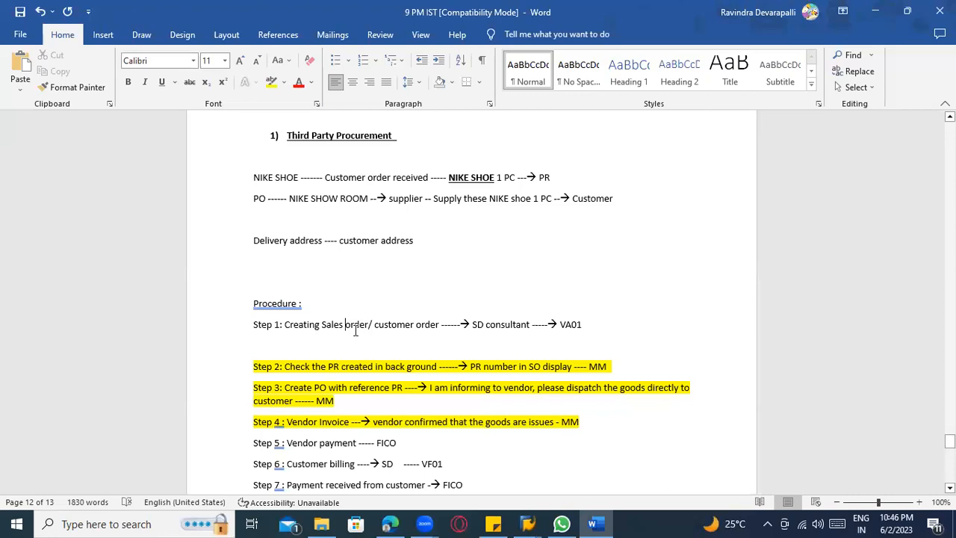
drag(564, 323, 295, 332)
click(442, 344)
scroll(409, 365, down, 2)
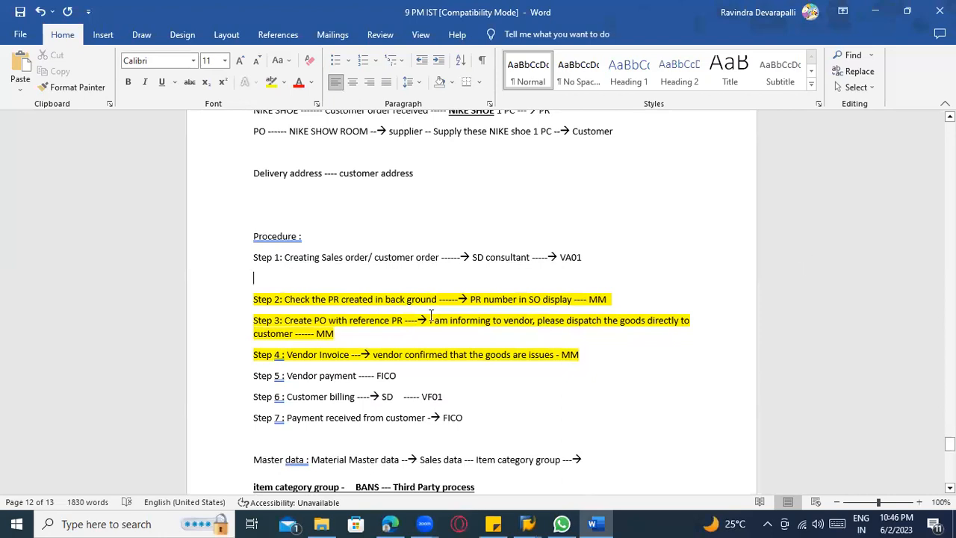
key(BackSpace)
scroll(431, 315, down, 4)
click(295, 153)
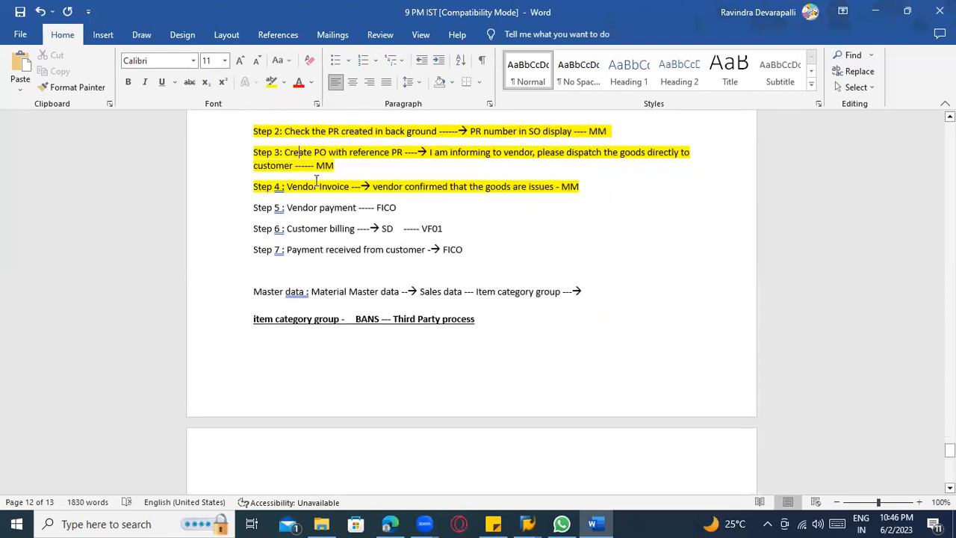
scroll(410, 194, up, 10)
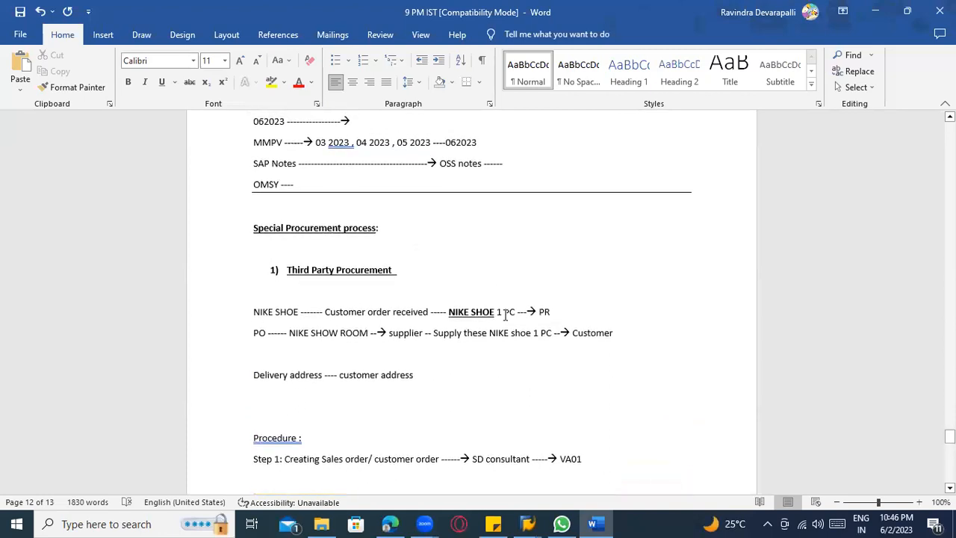
Review the notes on the procedure steps, item category group BANS, item category TAS and schedule line category CS.
scroll(458, 322, down, 10)
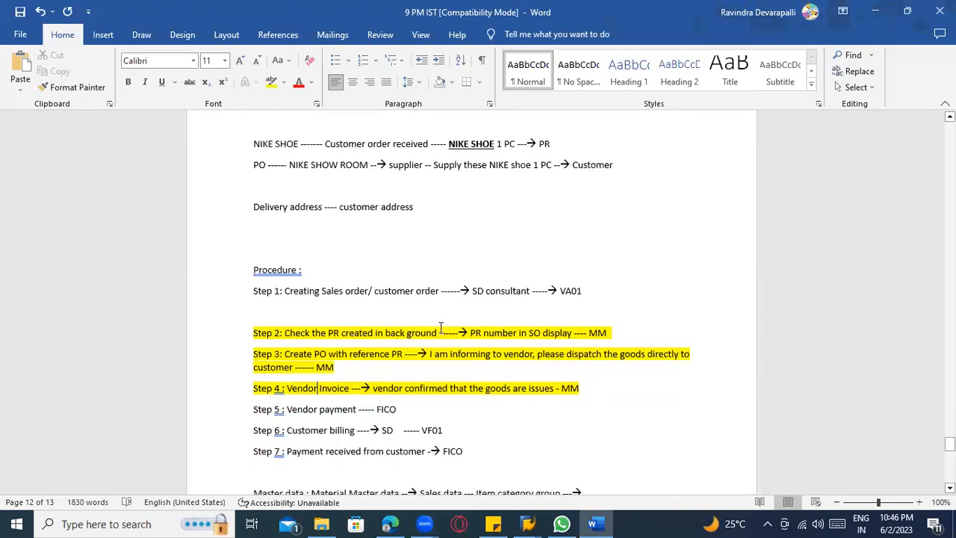
scroll(467, 328, down, 4)
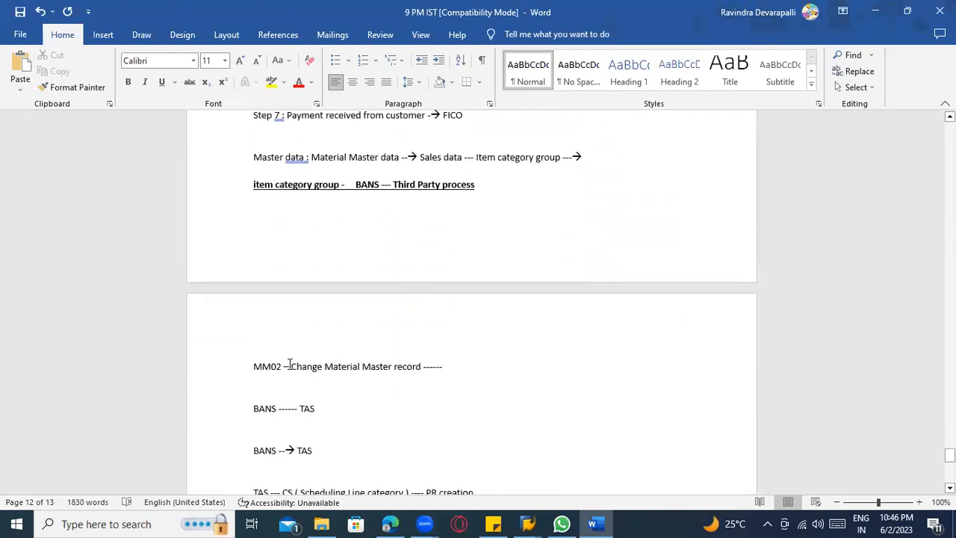
drag(359, 182, 380, 187)
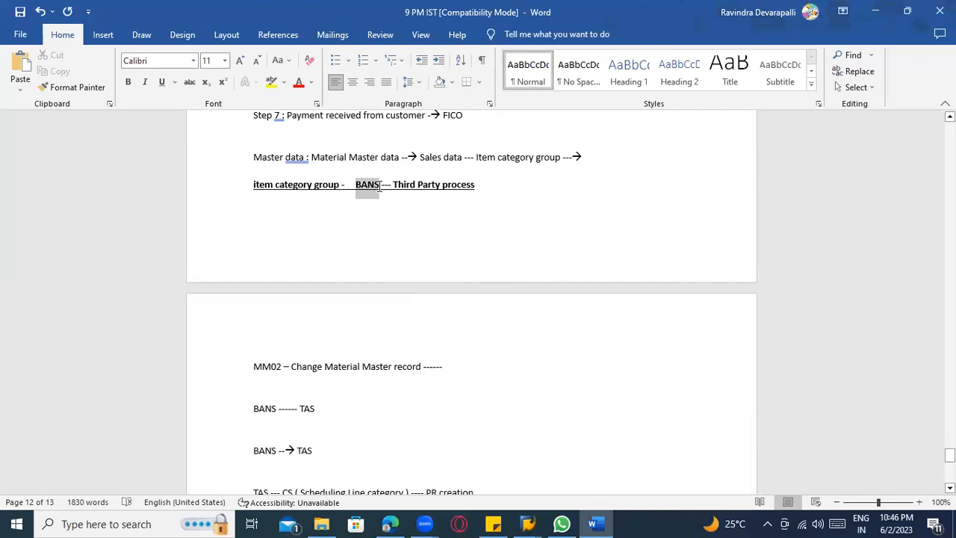
scroll(366, 281, down, 3)
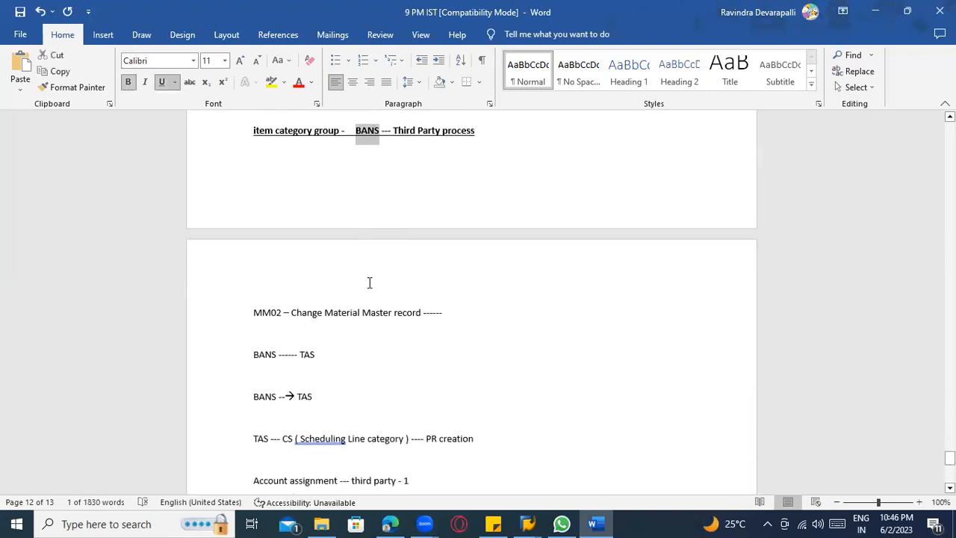
drag(306, 306, 291, 307)
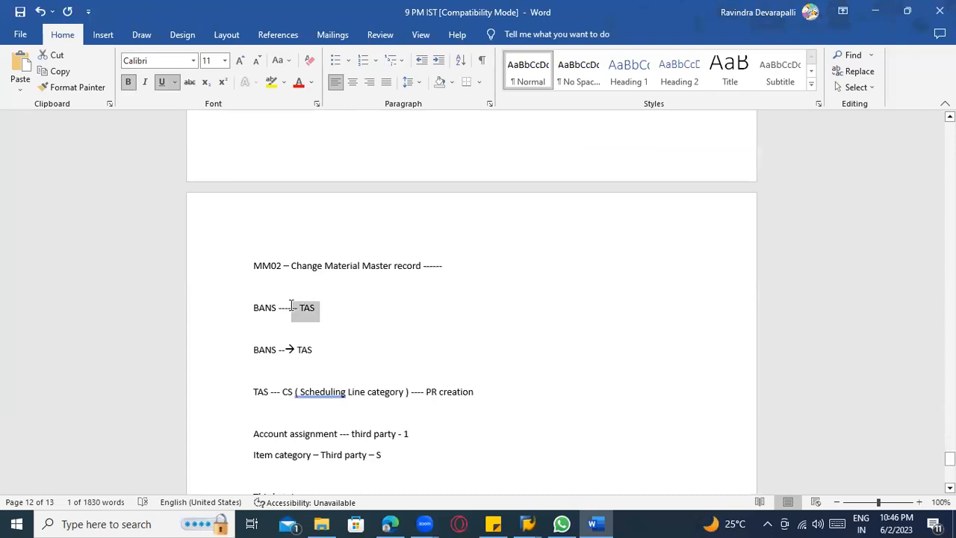
click(301, 351)
scroll(295, 366, down, 1)
click(285, 366)
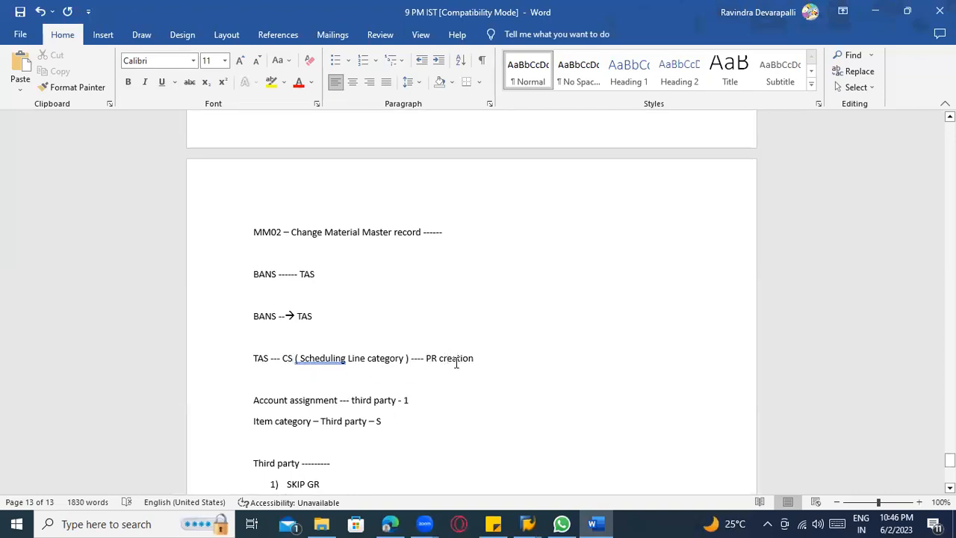
Switch to SAP, display the sales order with VA03, and view the schedule line category of its third-party item.
key(alt+Tab)
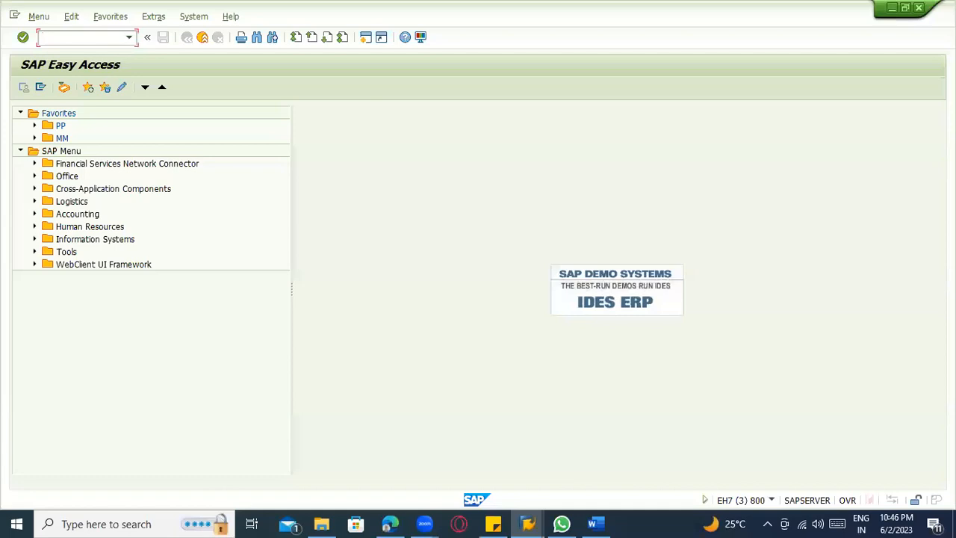
key(Return)
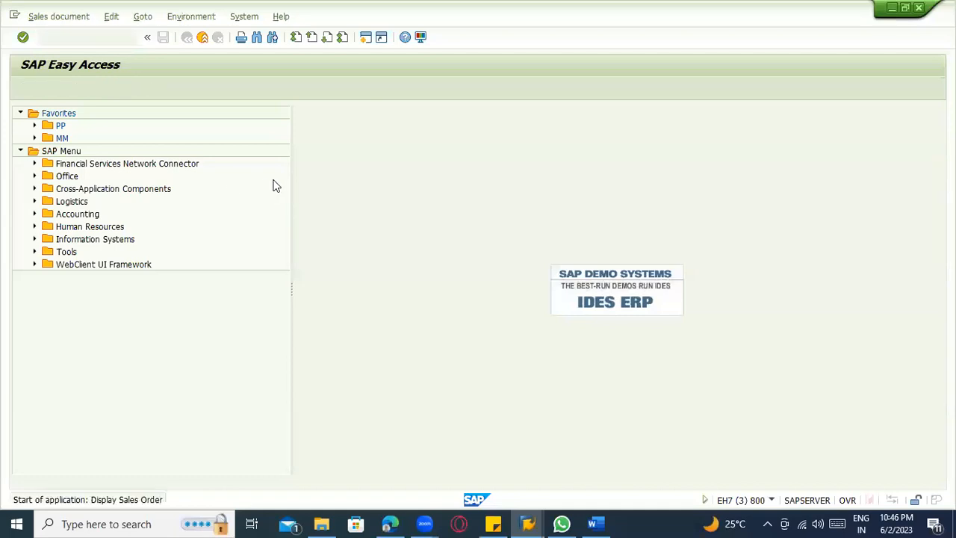
key(Return)
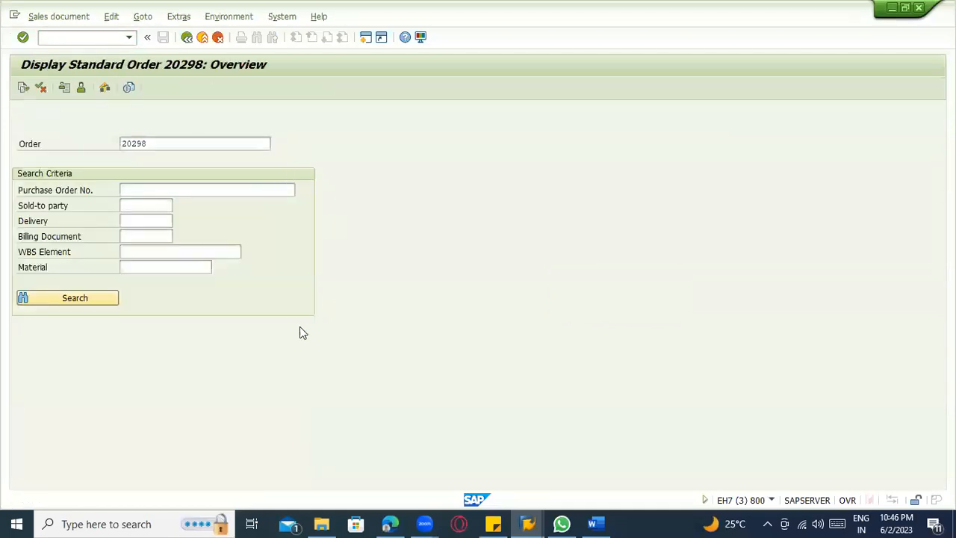
double_click(289, 391)
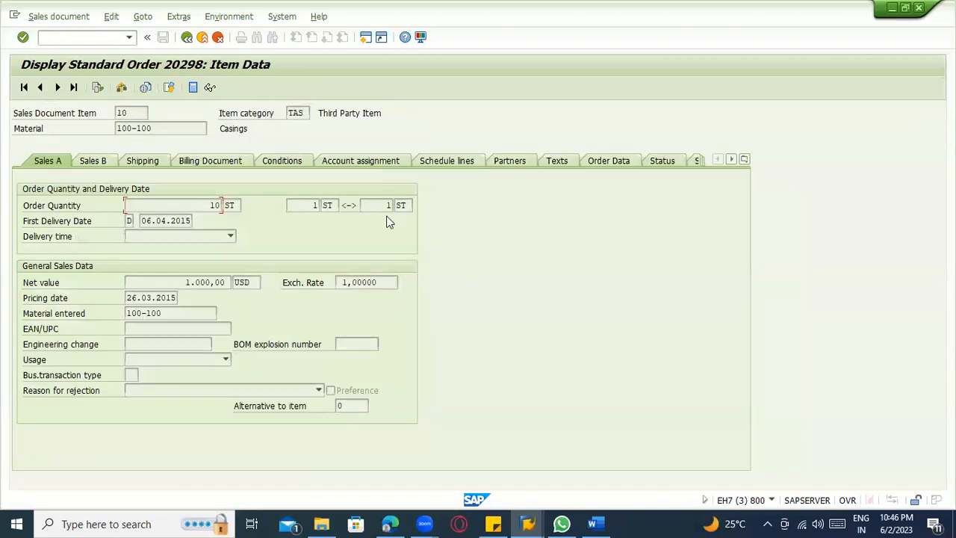
click(422, 163)
click(523, 266)
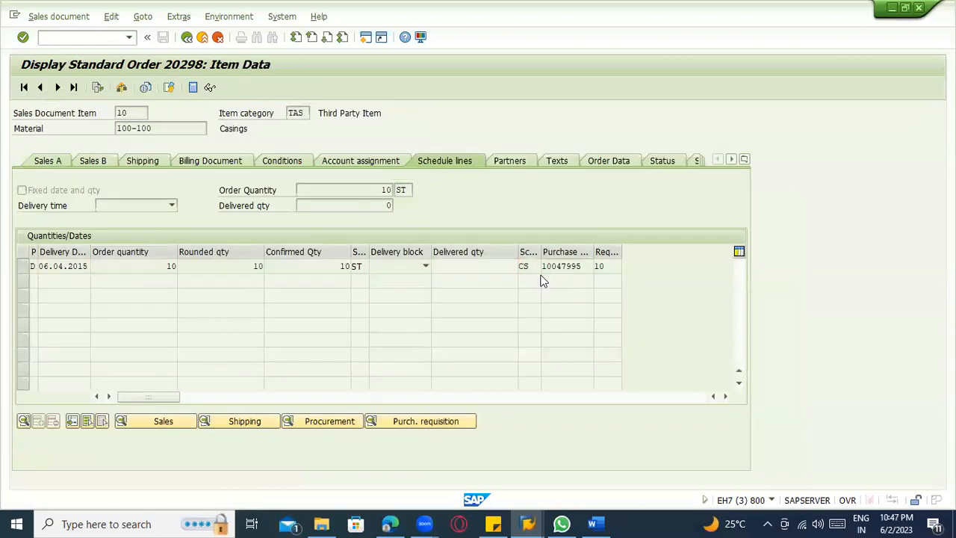
From the schedule line category's help, go to its customizing without specifying a project and open Define Schedule Line Categories.
key(F1)
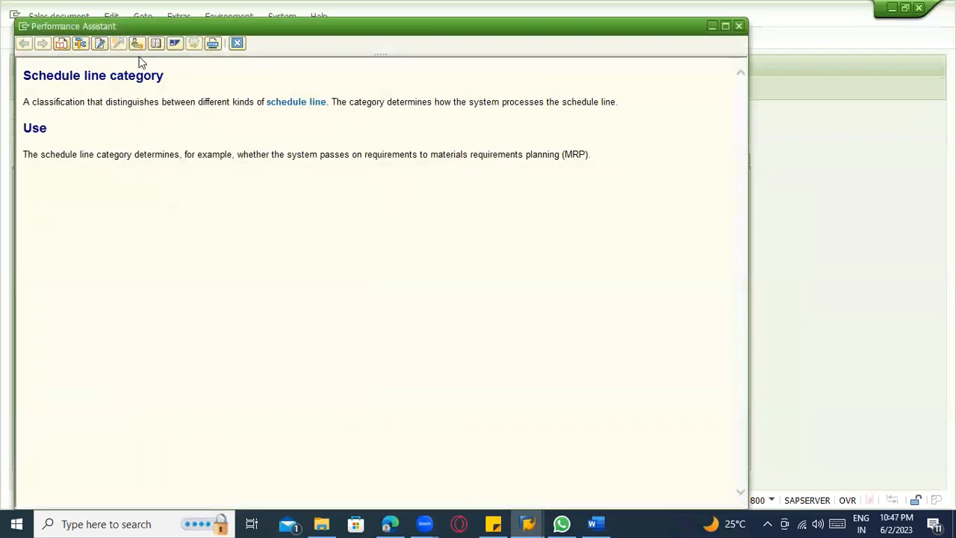
key(Escape)
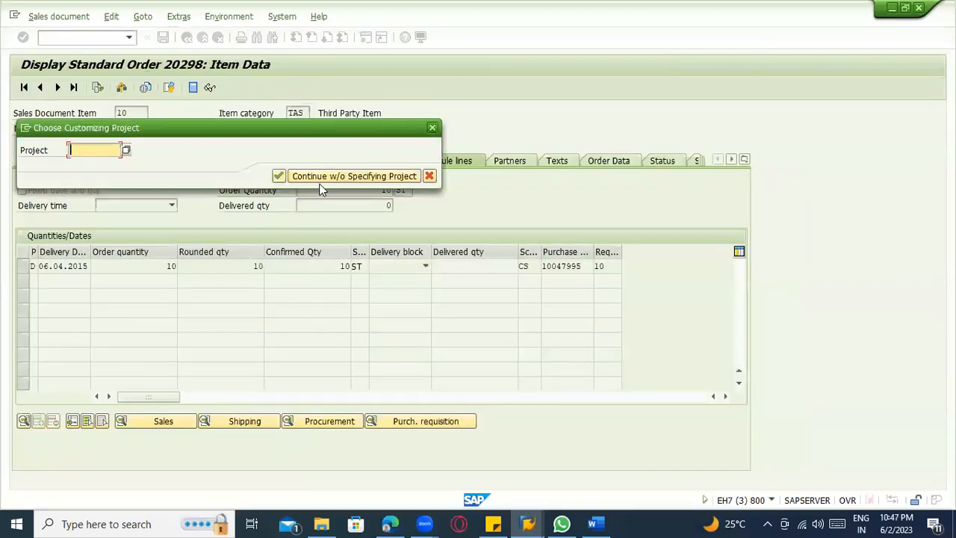
click(319, 177)
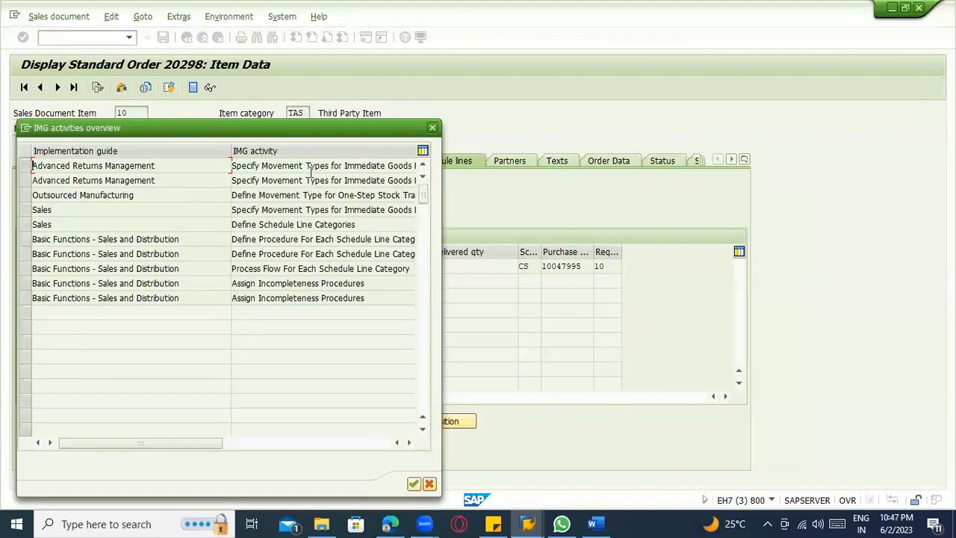
double_click(283, 225)
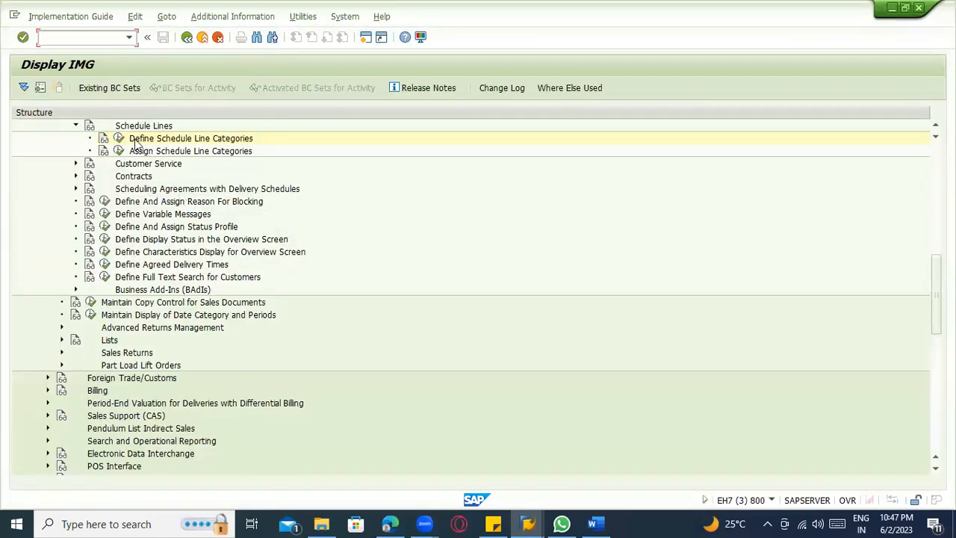
click(119, 139)
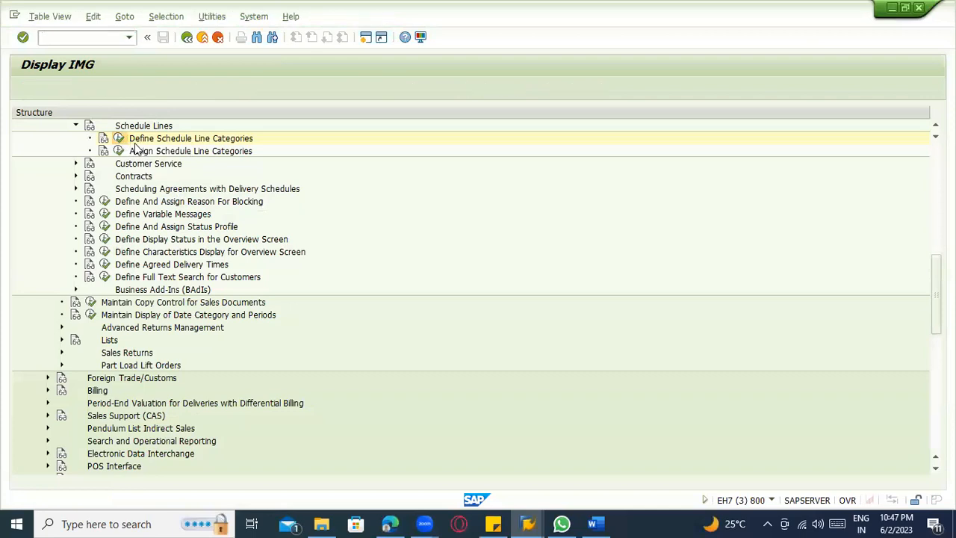
Position the schedule line category list to CS and display its details.
click(91, 472)
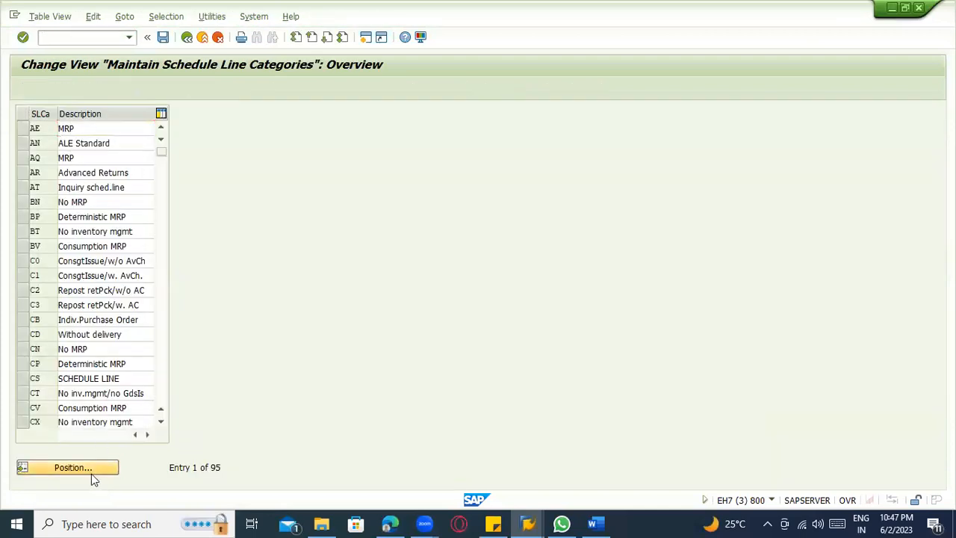
text(CS)
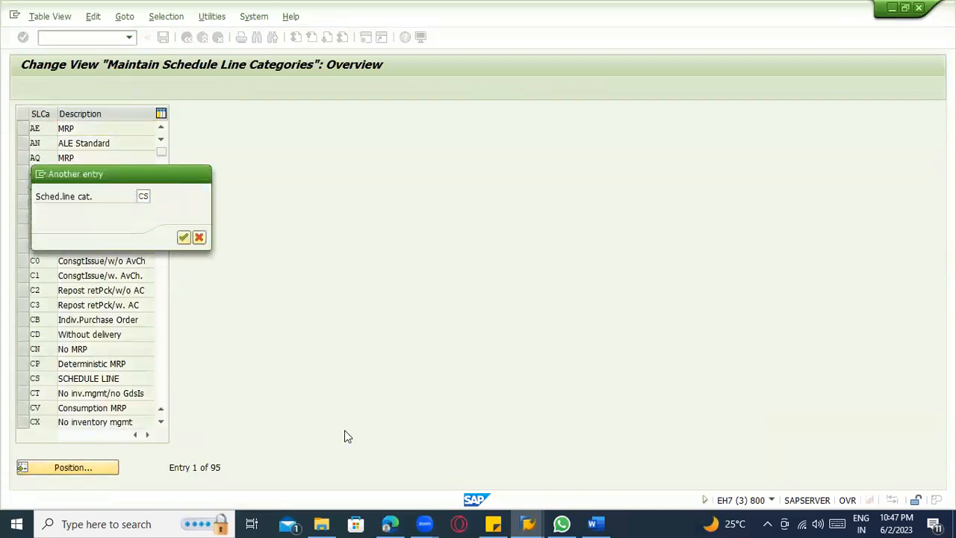
click(183, 236)
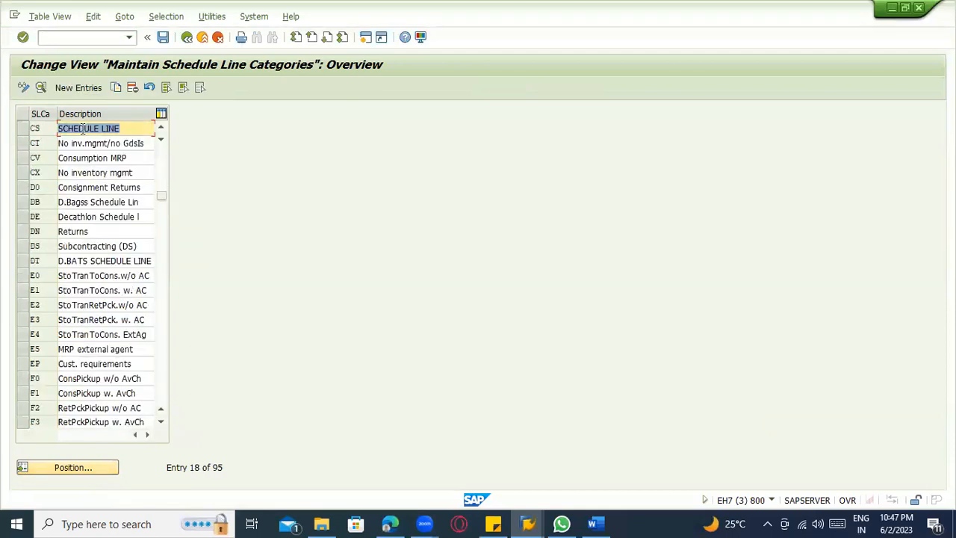
double_click(82, 128)
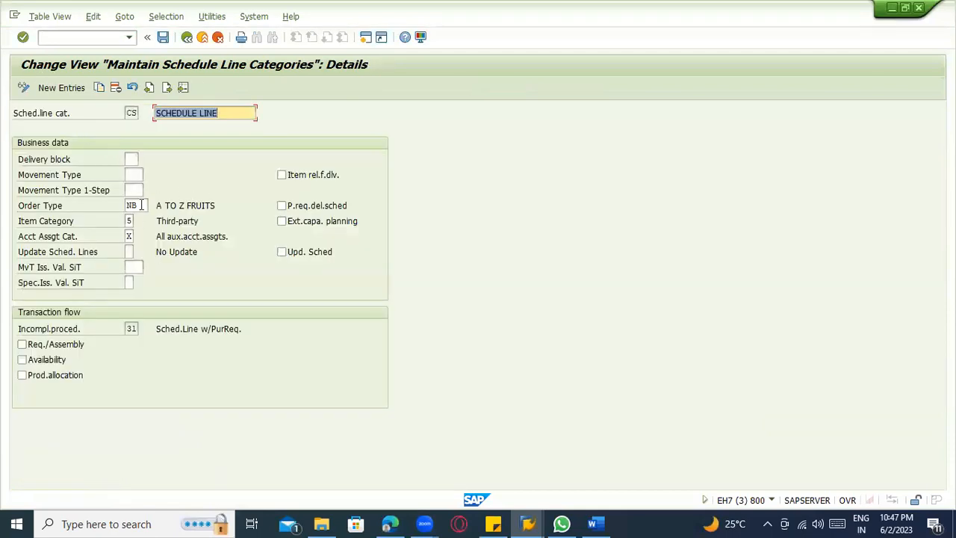
Examine the order type, item category and account assignment category maintained for schedule line category CS.
click(141, 206)
click(131, 221)
click(129, 236)
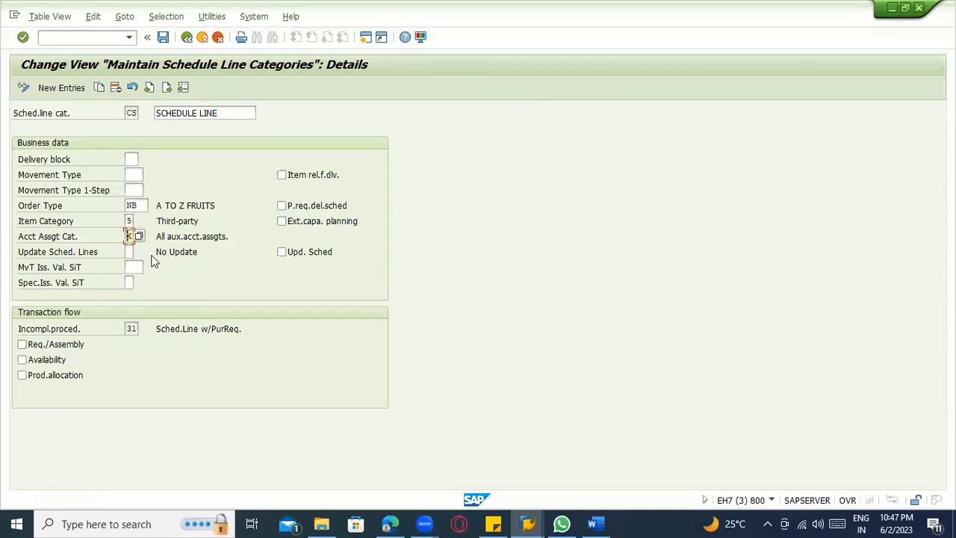
click(139, 205)
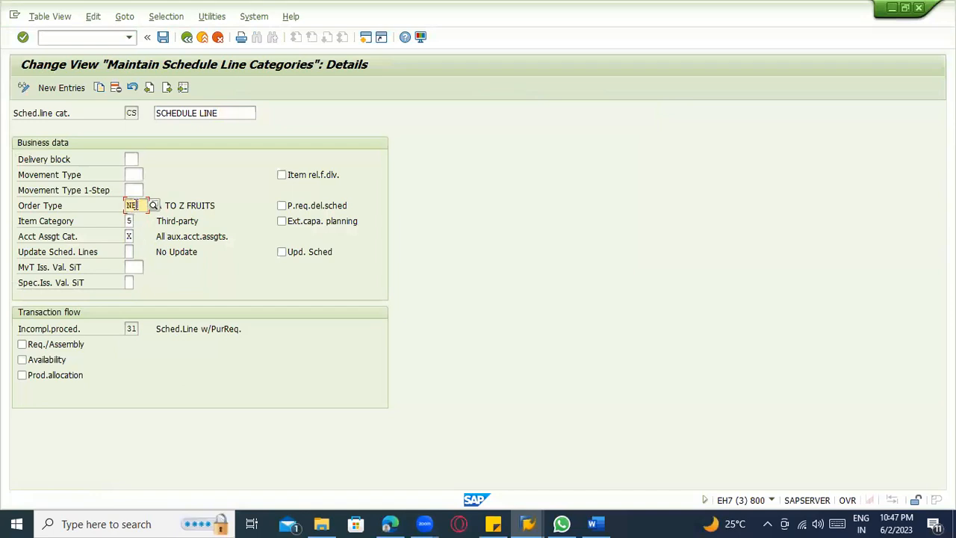
drag(139, 204, 121, 204)
click(142, 208)
drag(142, 205, 122, 202)
click(128, 237)
click(139, 238)
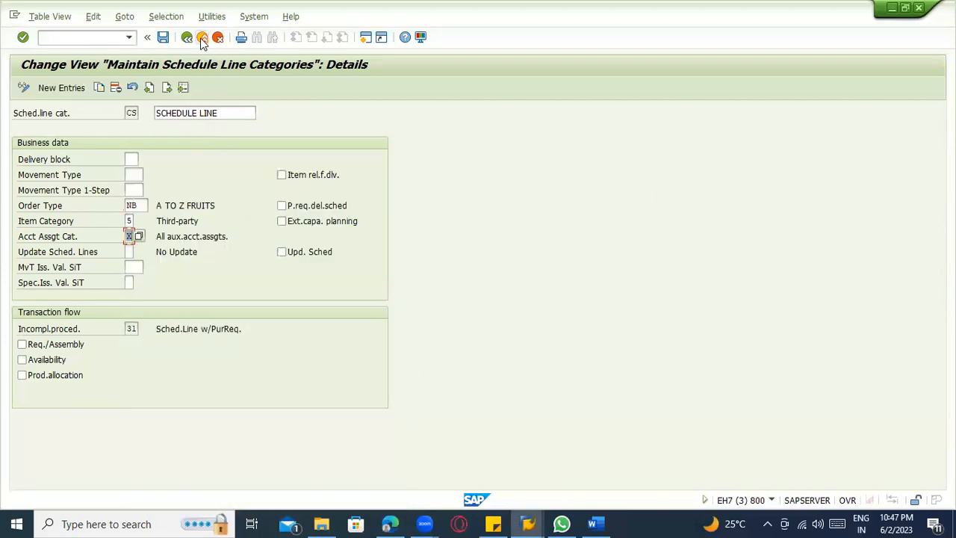
Switch to SAP Logon and open the Testing server connection from the S4 HANA folder.
mouse_move(527, 523)
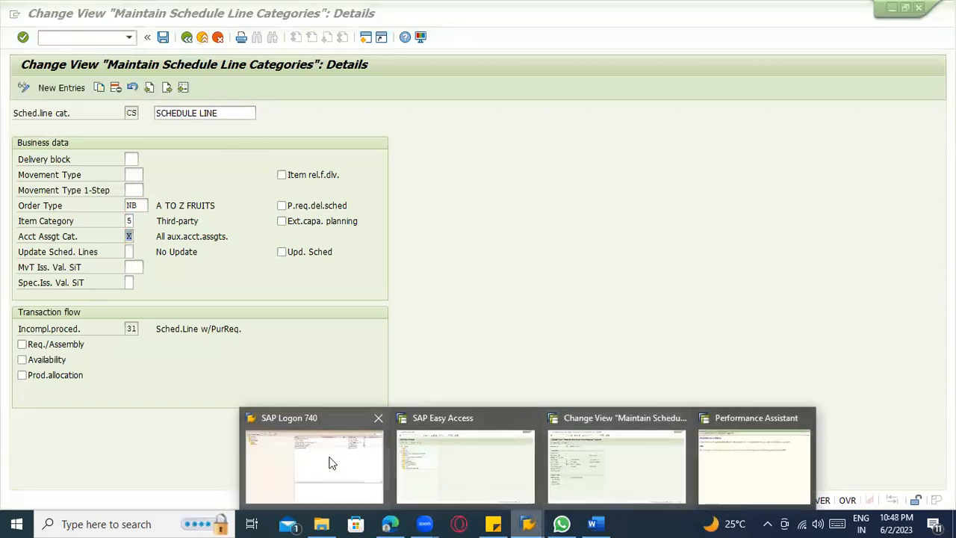
click(331, 459)
click(77, 98)
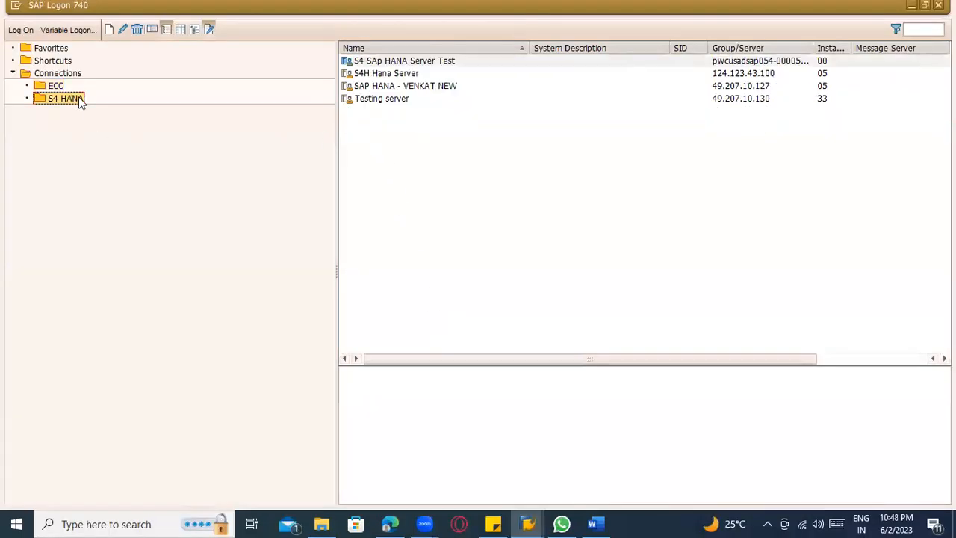
click(366, 101)
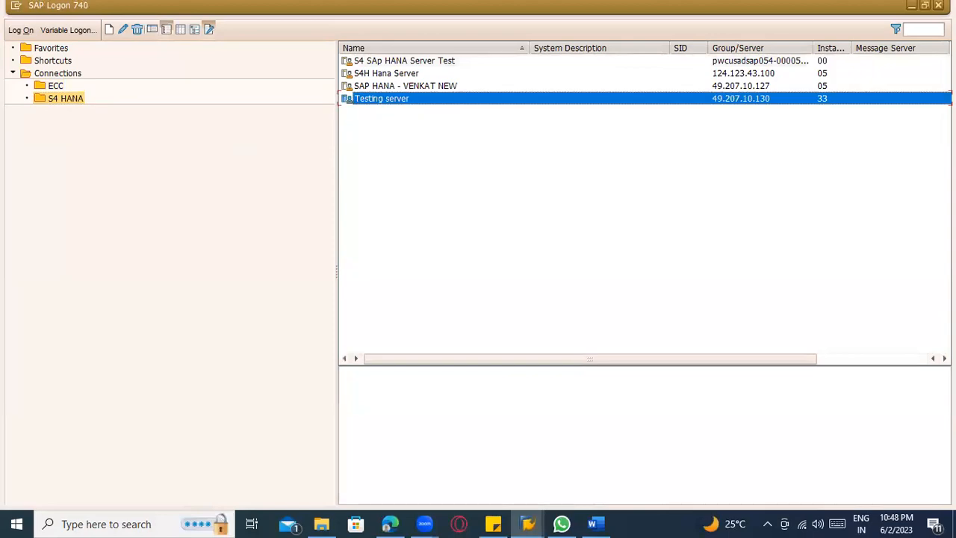
key(Return)
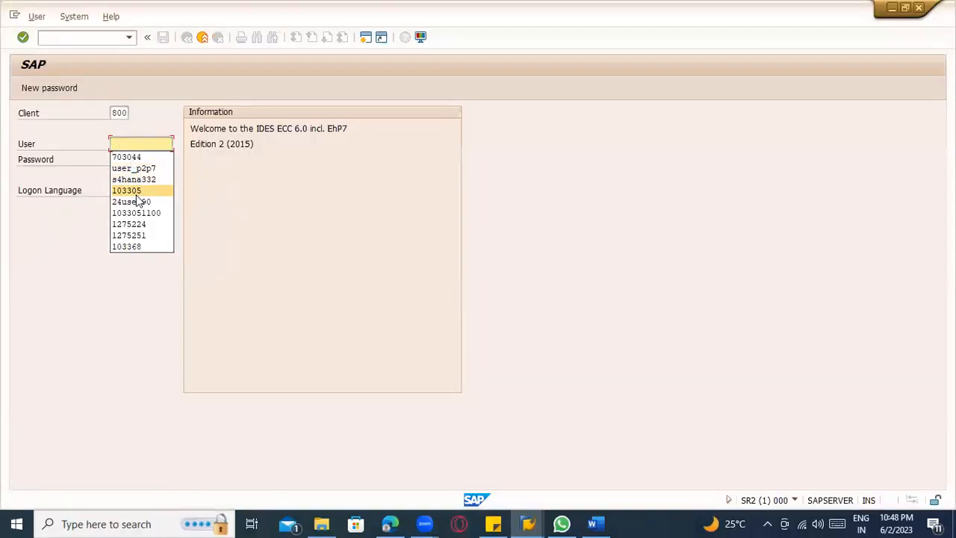
Log on with the saved user ID, copying the account password from the sticky note into the Password field.
click(137, 197)
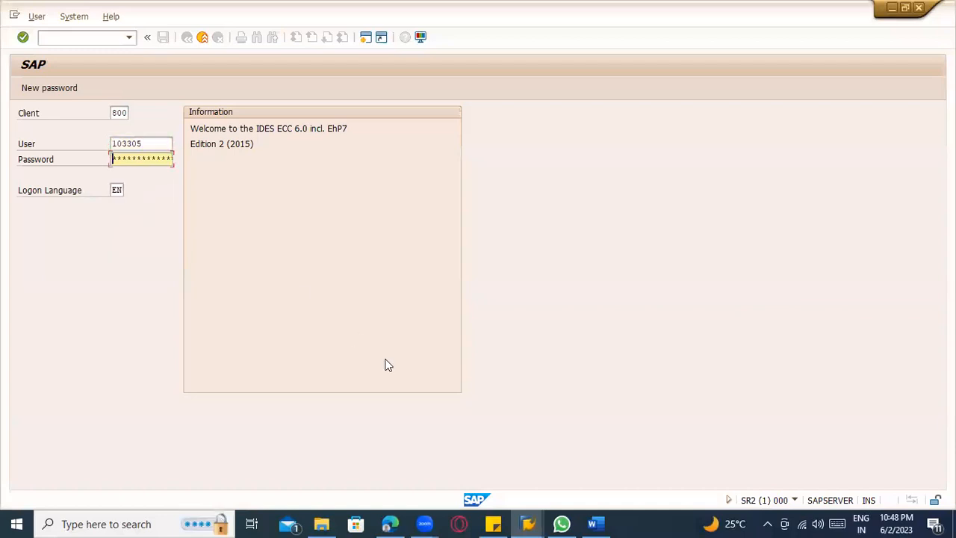
click(493, 523)
drag(102, 60, 24, 66)
key(ctrl+c)
click(166, 200)
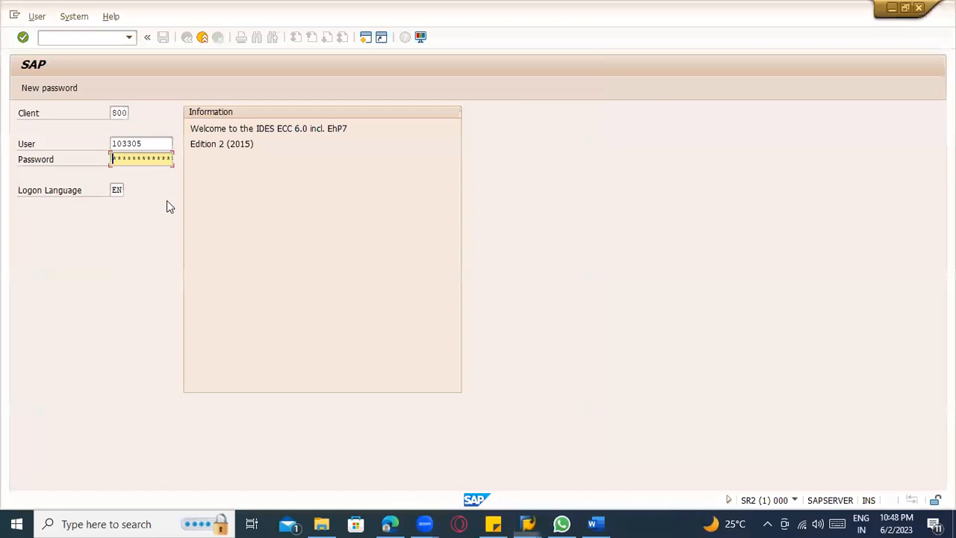
key(ctrl+v)
key(Return)
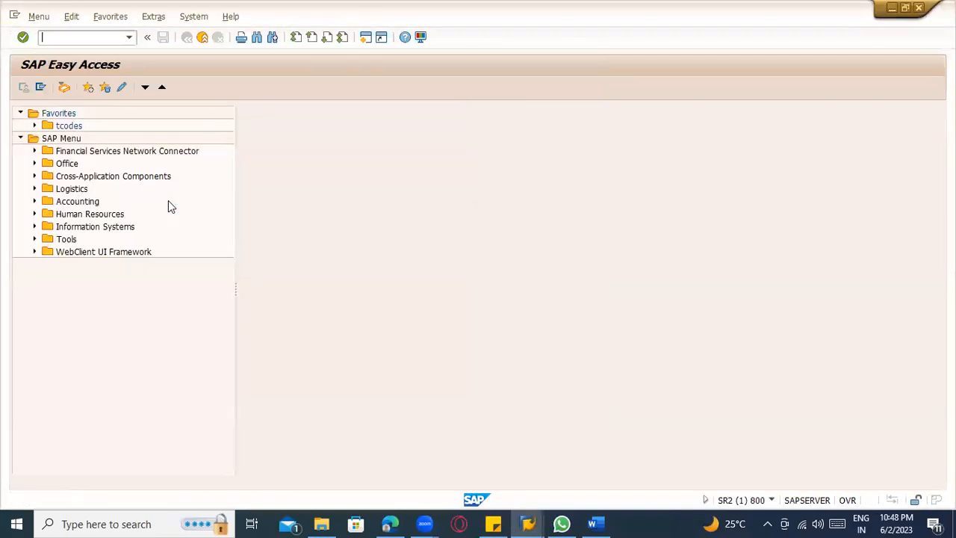
Switch back to the EH7 session and look up the transaction code of the schedule line category view.
key(alt+Tab)
key(alt+Tab)
key(alt+Tab)
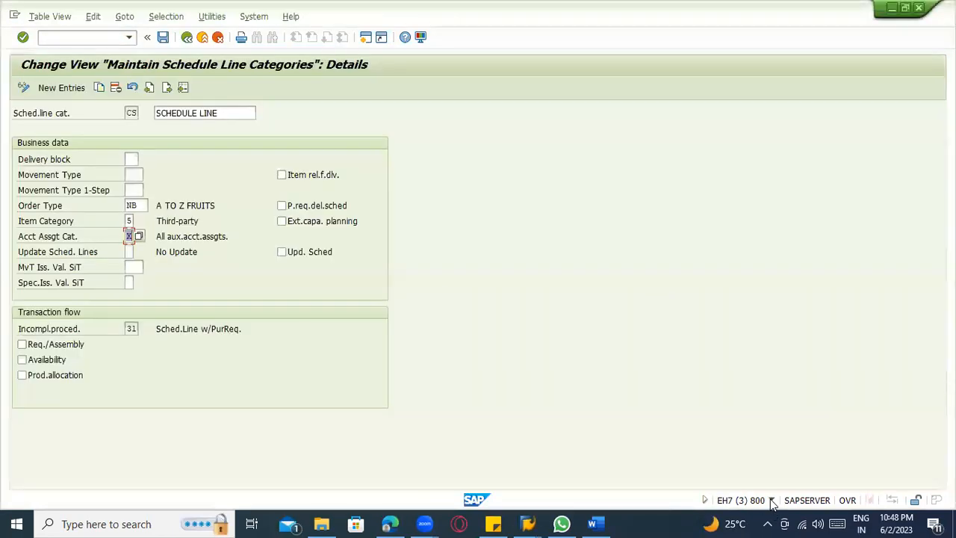
click(770, 500)
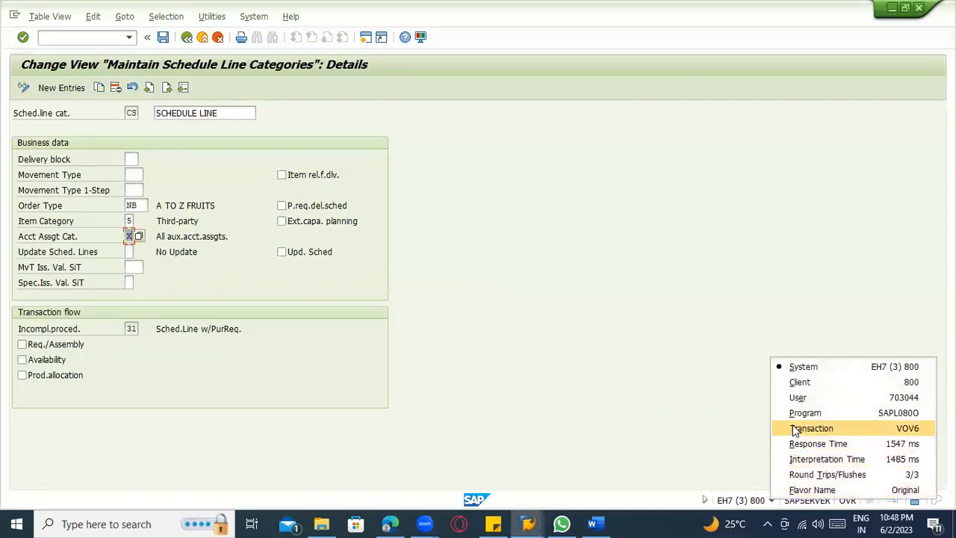
click(715, 393)
Switch to the SR2 session, run transaction VOV6 and open the details of schedule line category CS.
key(alt+Tab)
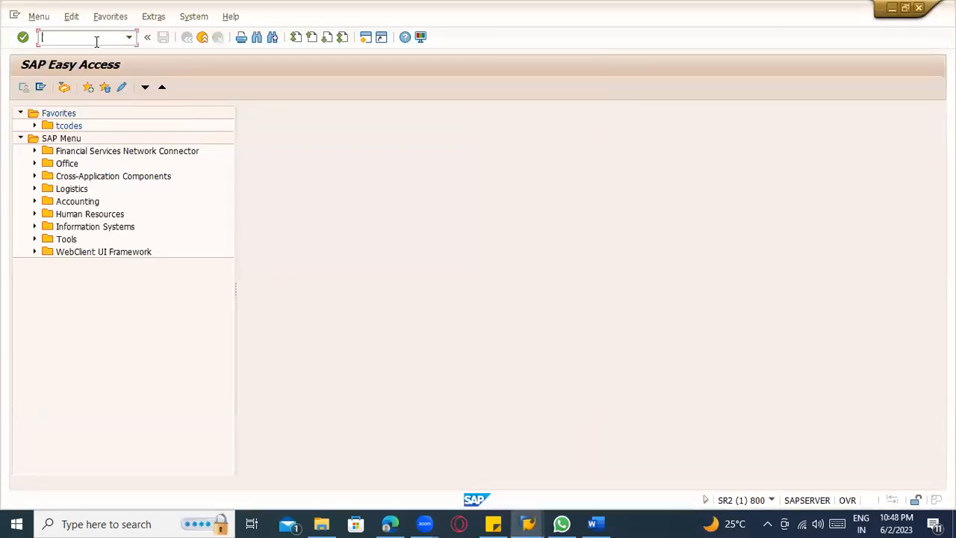
key(Return)
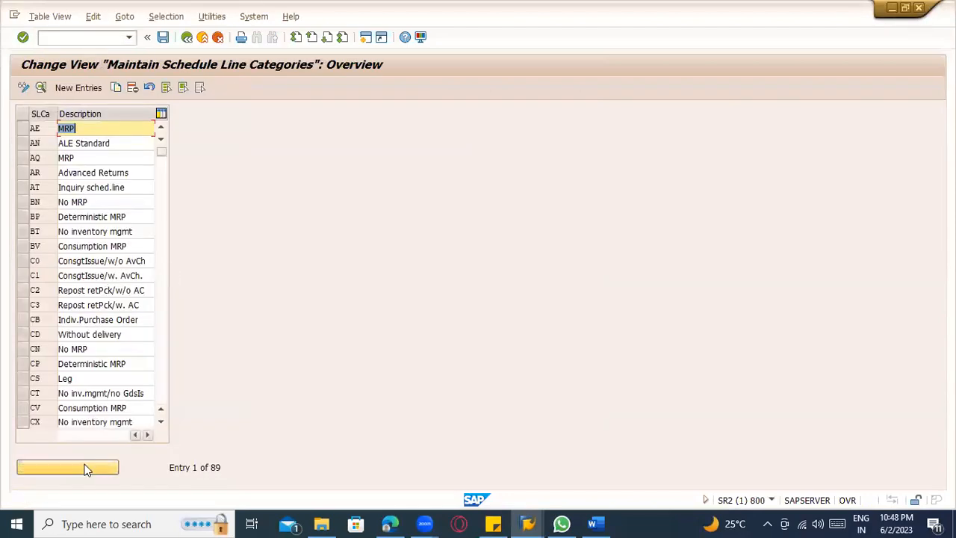
click(102, 461)
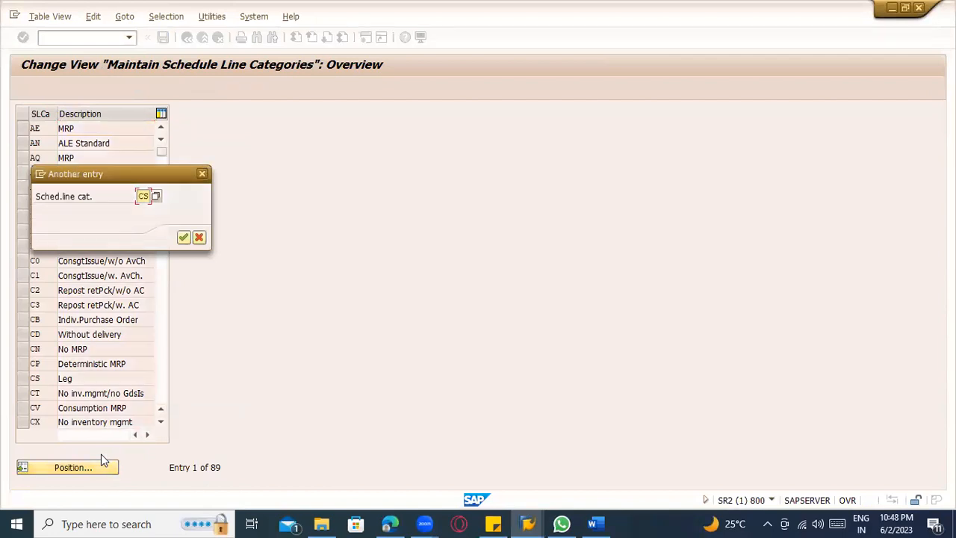
key(Return)
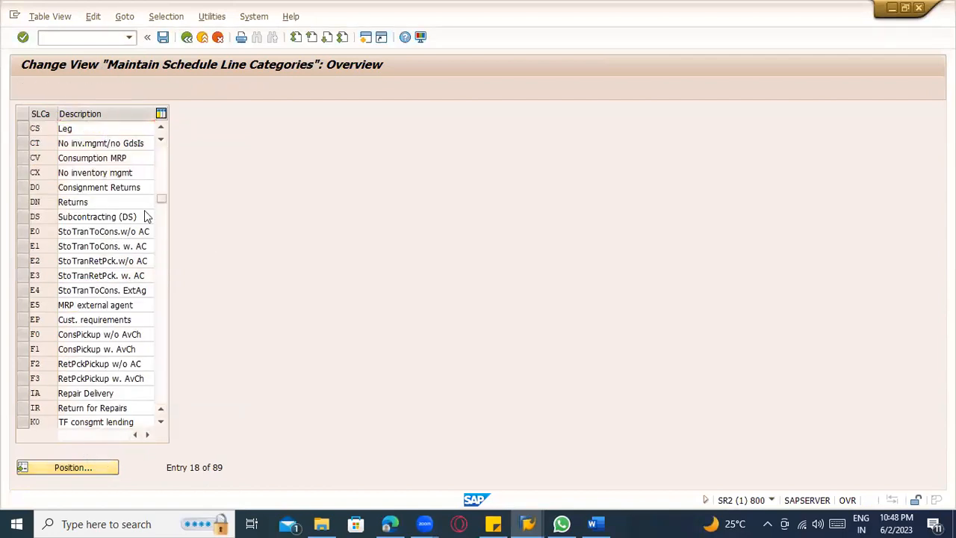
key(F2)
Compare the account assignment category and order type of schedule line category CS between the SR2 and EH7 sessions.
click(202, 234)
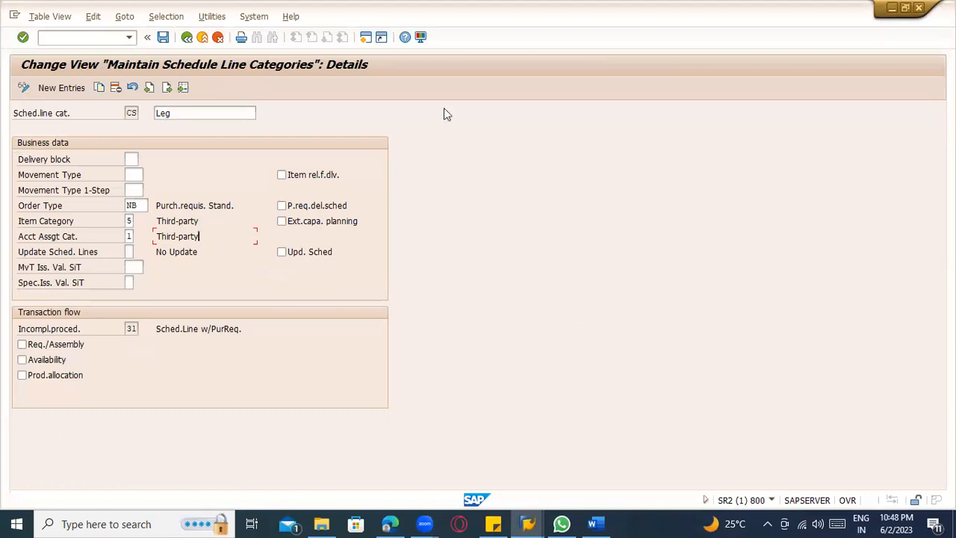
click(256, 288)
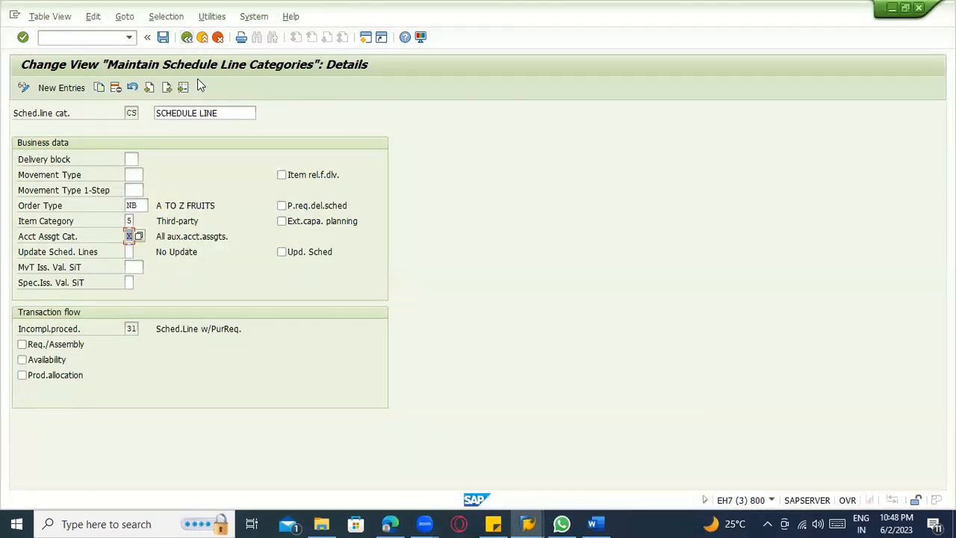
click(132, 205)
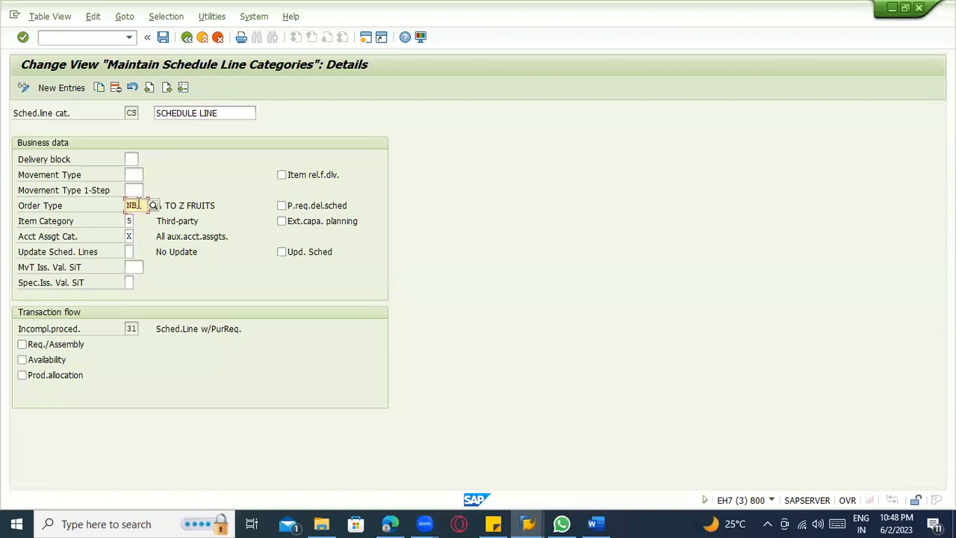
double_click(125, 205)
click(131, 113)
click(135, 205)
Leave the CS details, open the Assign Schedule Line Categories activity and look for item category BANS.
click(202, 37)
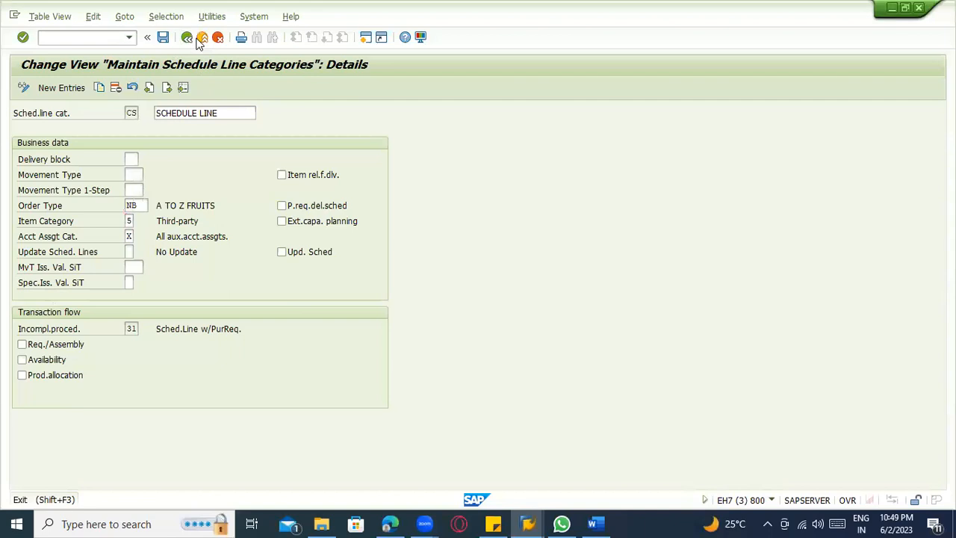
scroll(274, 228, up, 2)
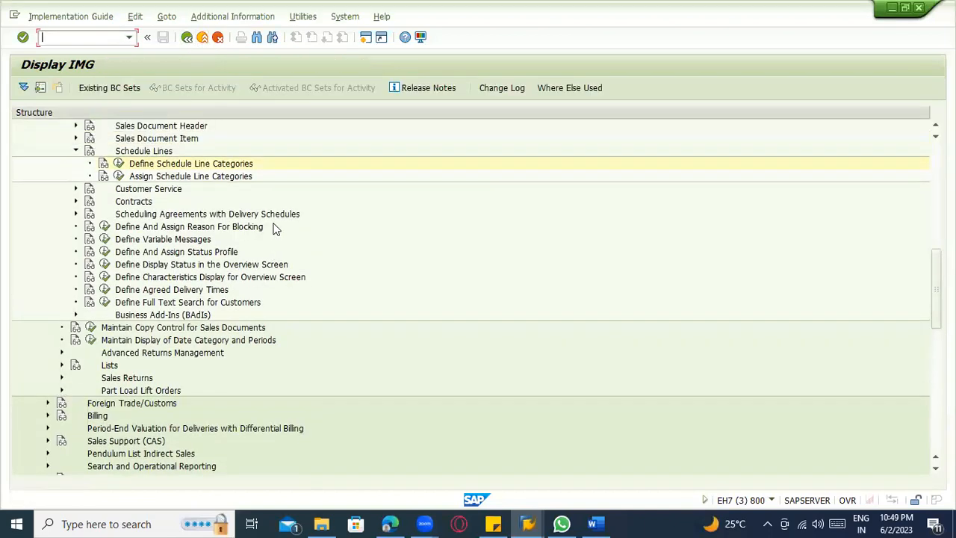
click(118, 177)
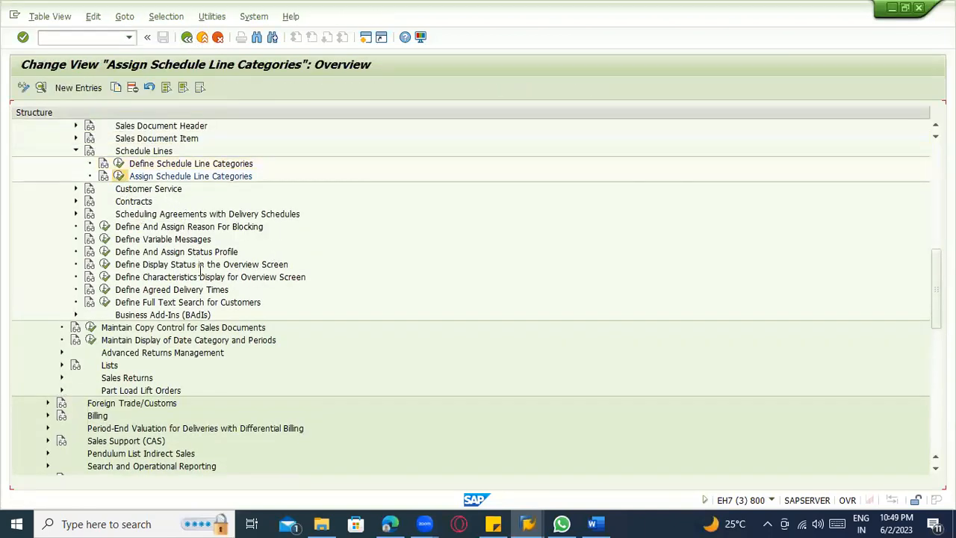
click(95, 466)
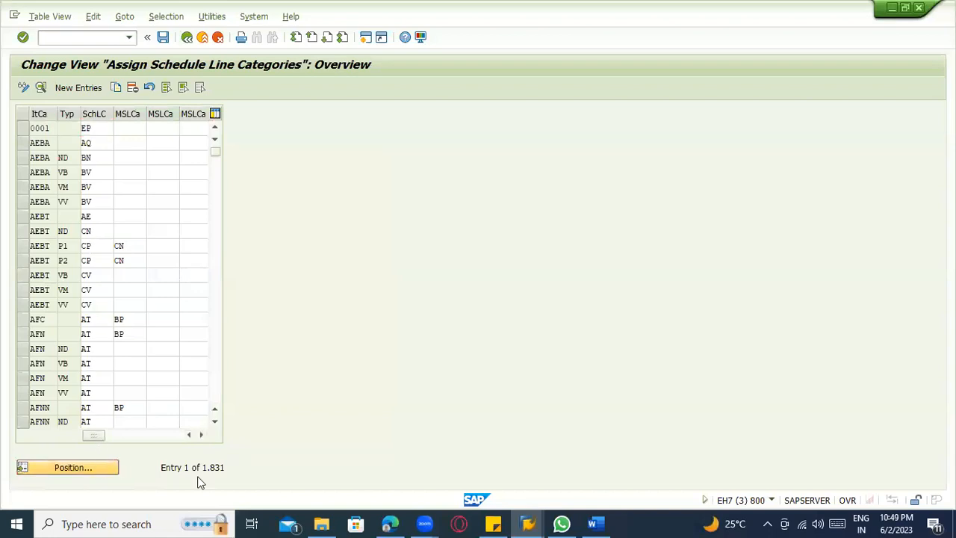
text(BNA)
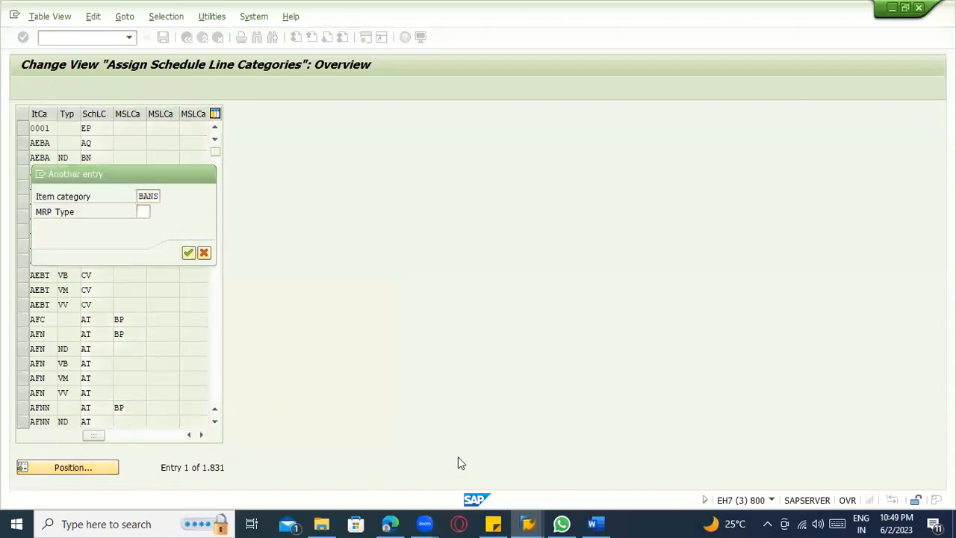
key(Return)
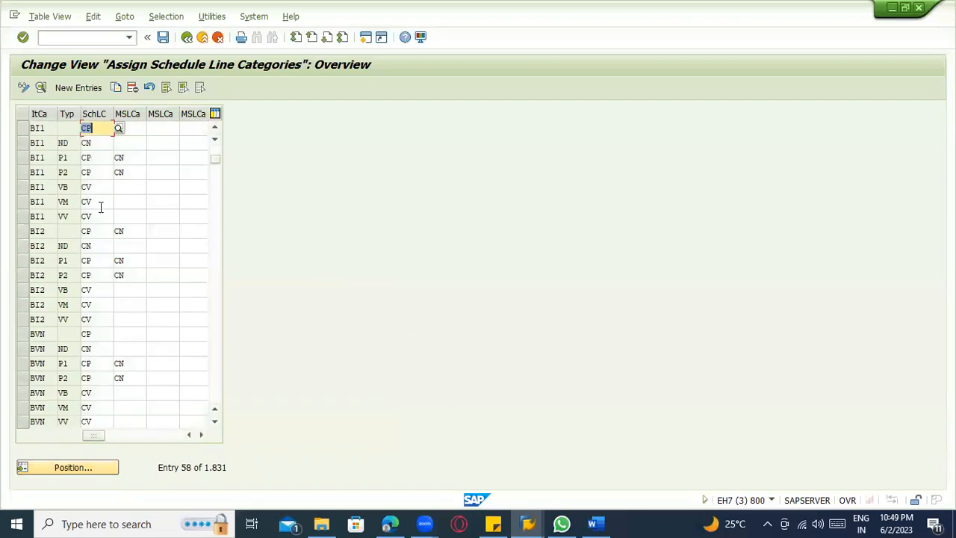
Position the assignment list at item category TAS and examine its assigned schedule line category.
click(82, 469)
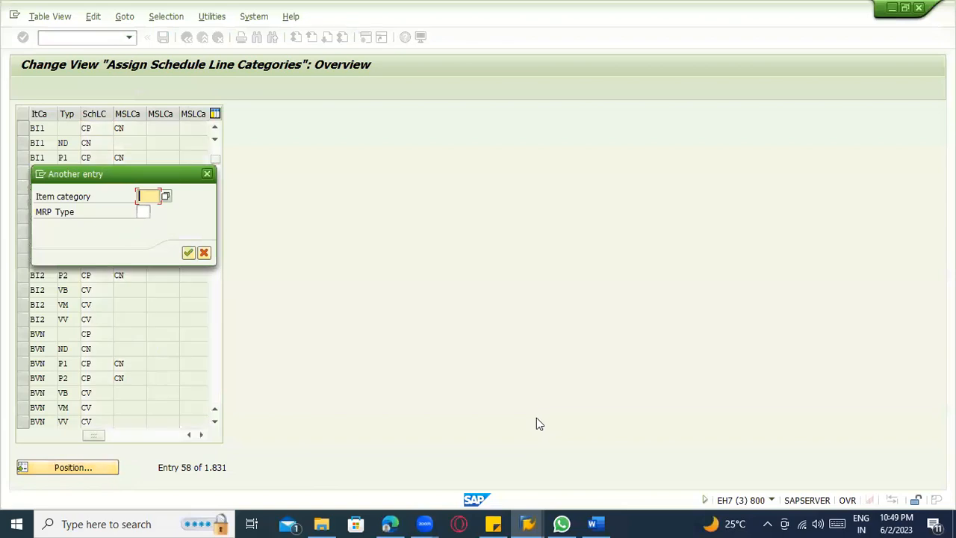
key(Return)
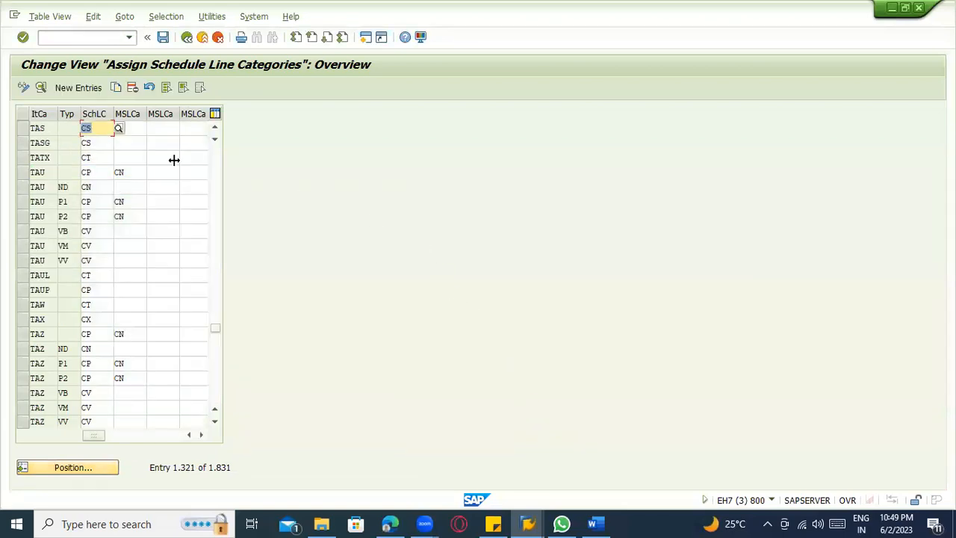
click(93, 128)
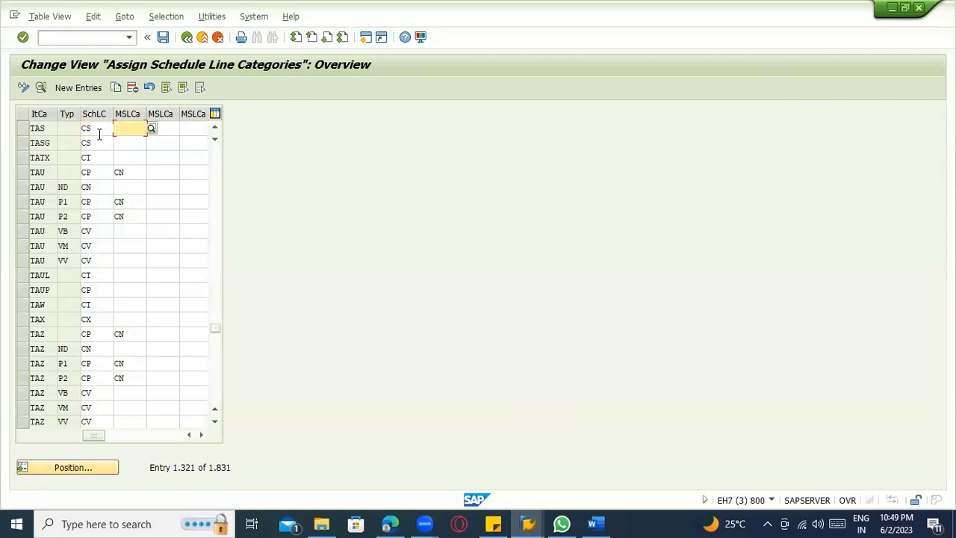
click(22, 129)
click(48, 131)
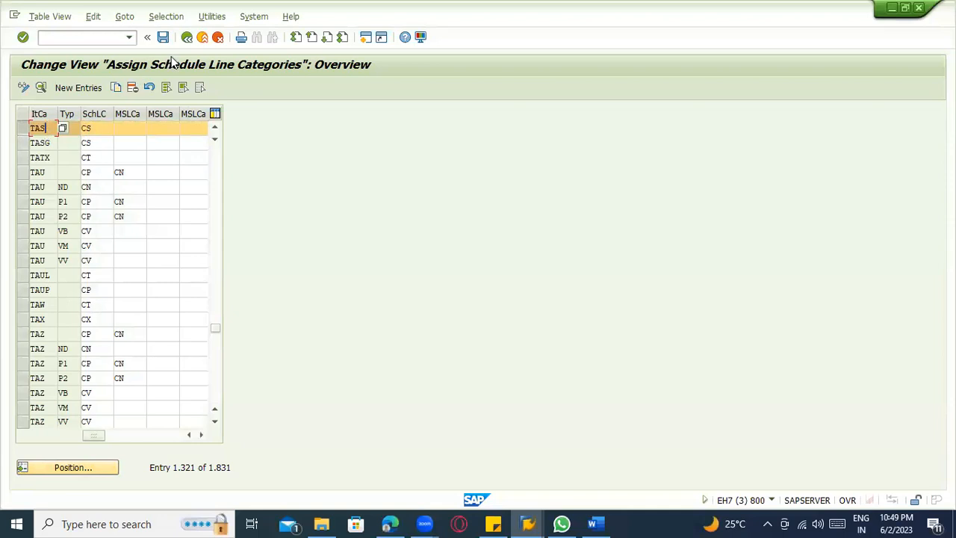
Exit the customizing screens and close the IMG activities overview to return to the sales order's schedule lines.
click(187, 37)
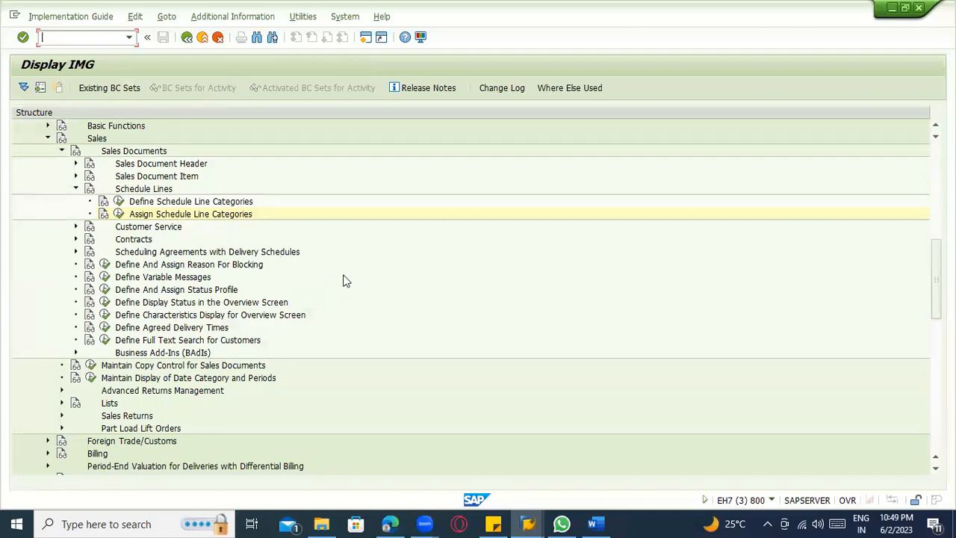
scroll(328, 280, up, 4)
click(218, 36)
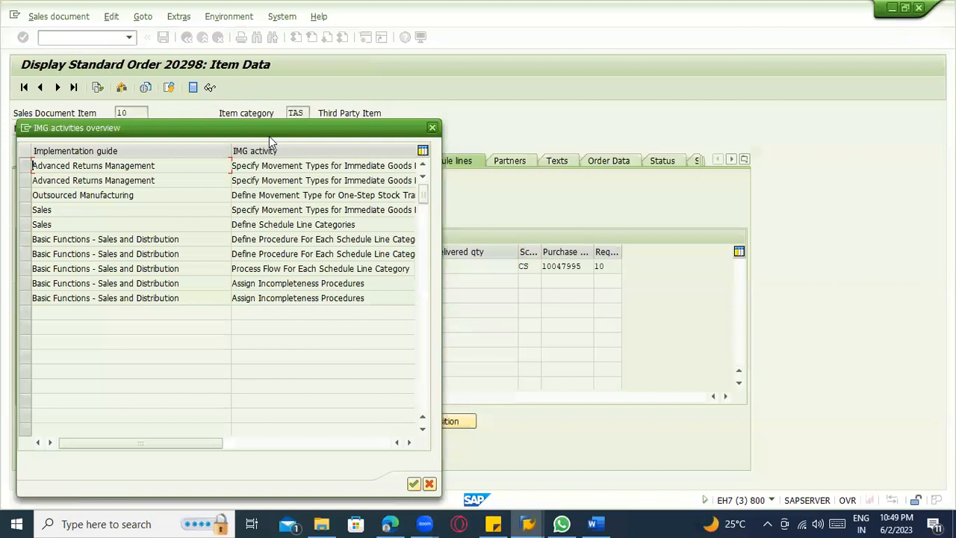
key(Escape)
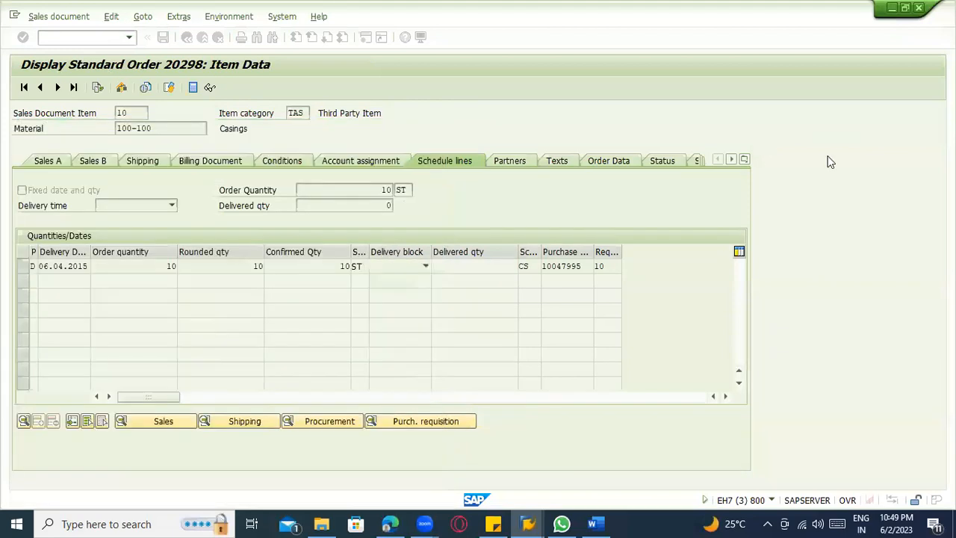